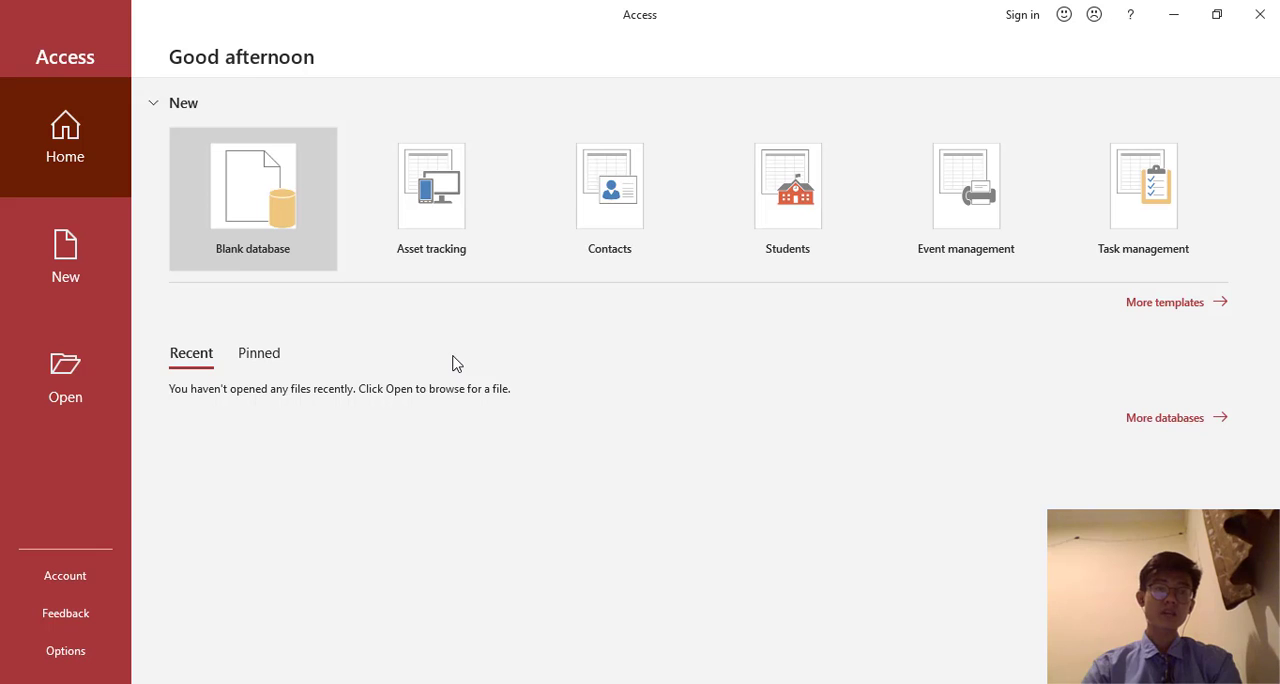
- Create a blank database named UAS KMS in the Documents folder
click(267, 188)
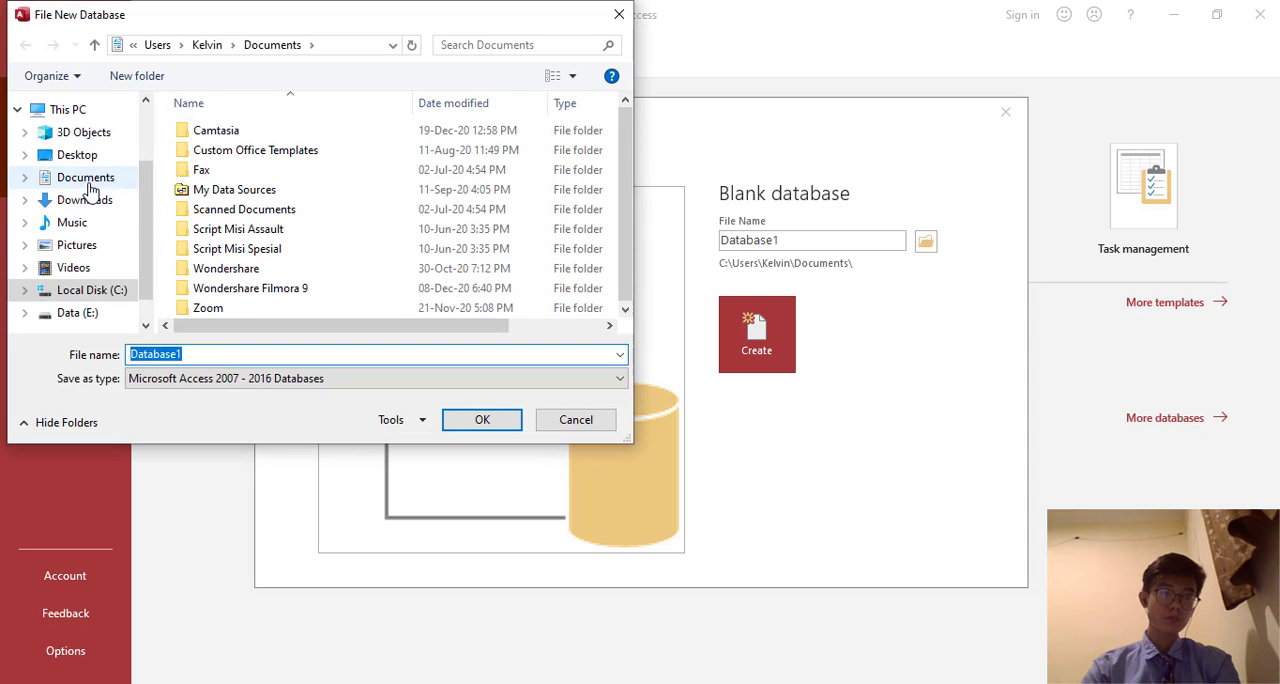
click(86, 177)
double_click(188, 355)
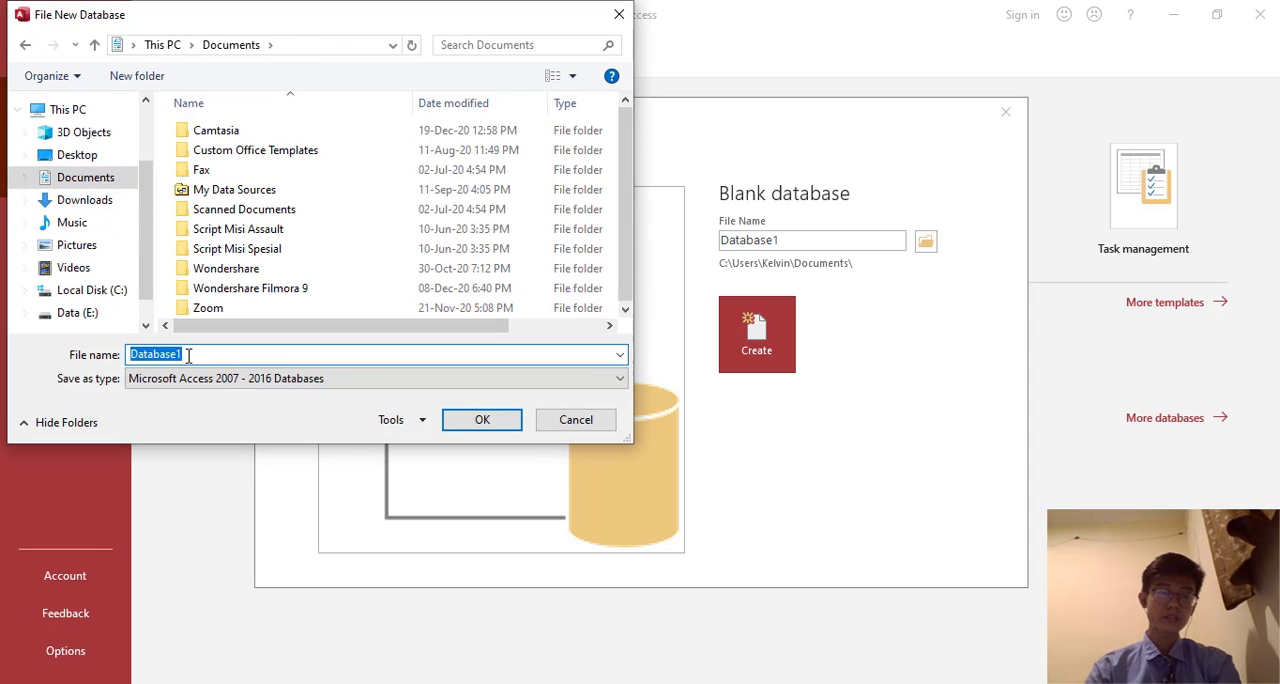
text(UAS KMS)
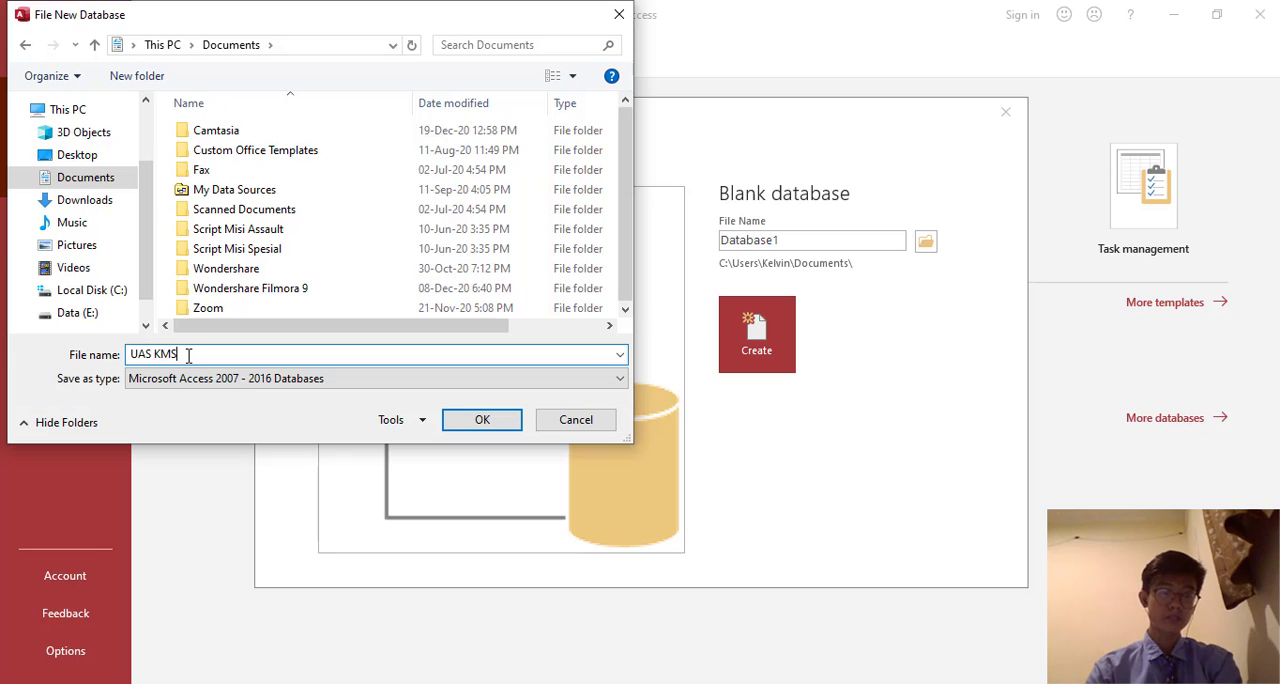
click(468, 418)
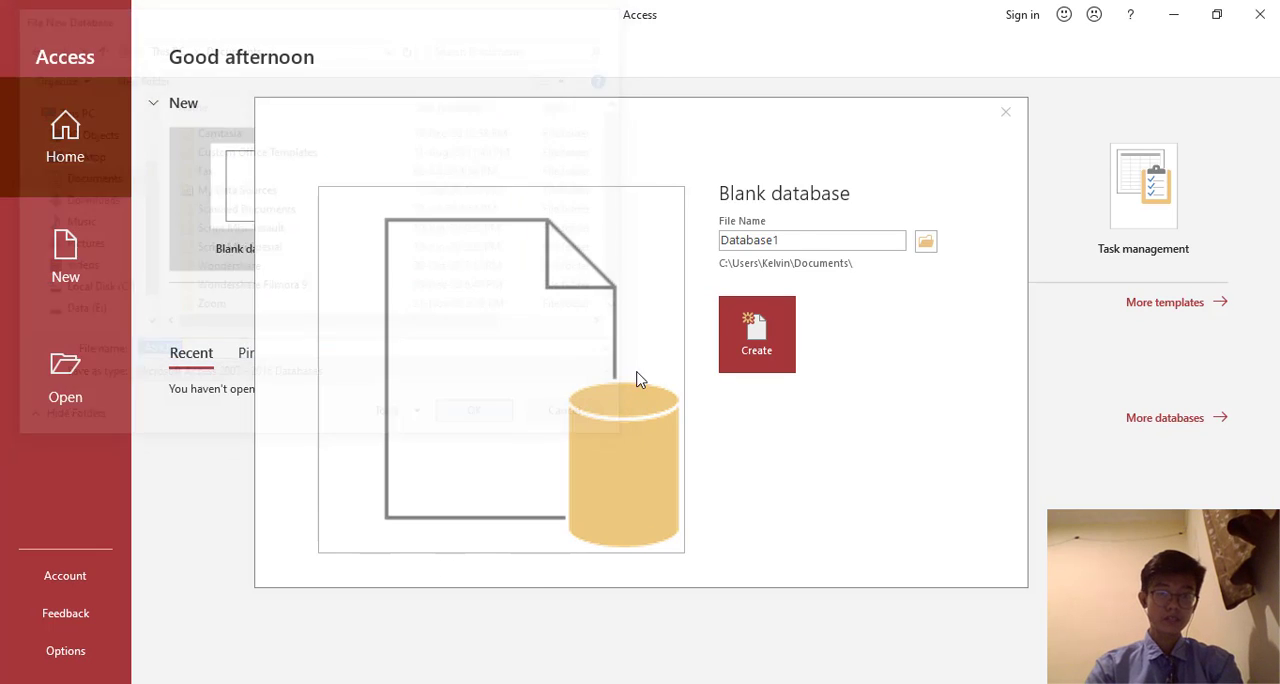
click(744, 343)
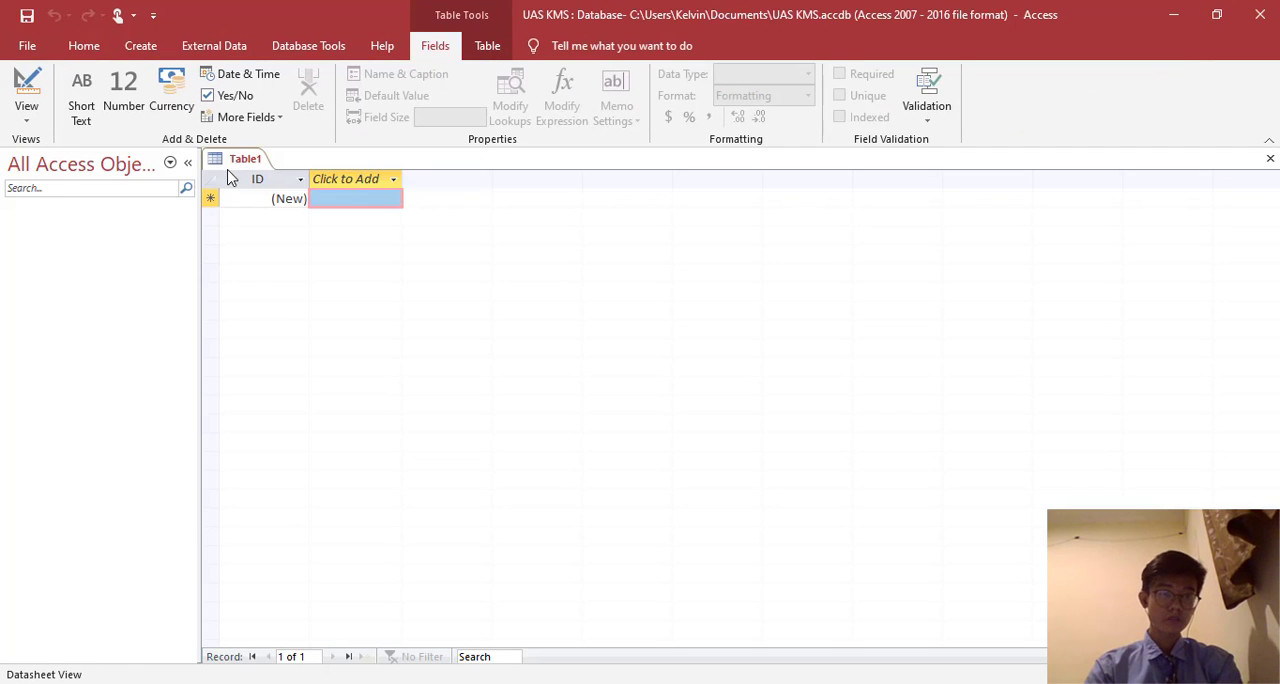
- Close the default empty table and start a new table in Design view
right_click(237, 165)
click(278, 196)
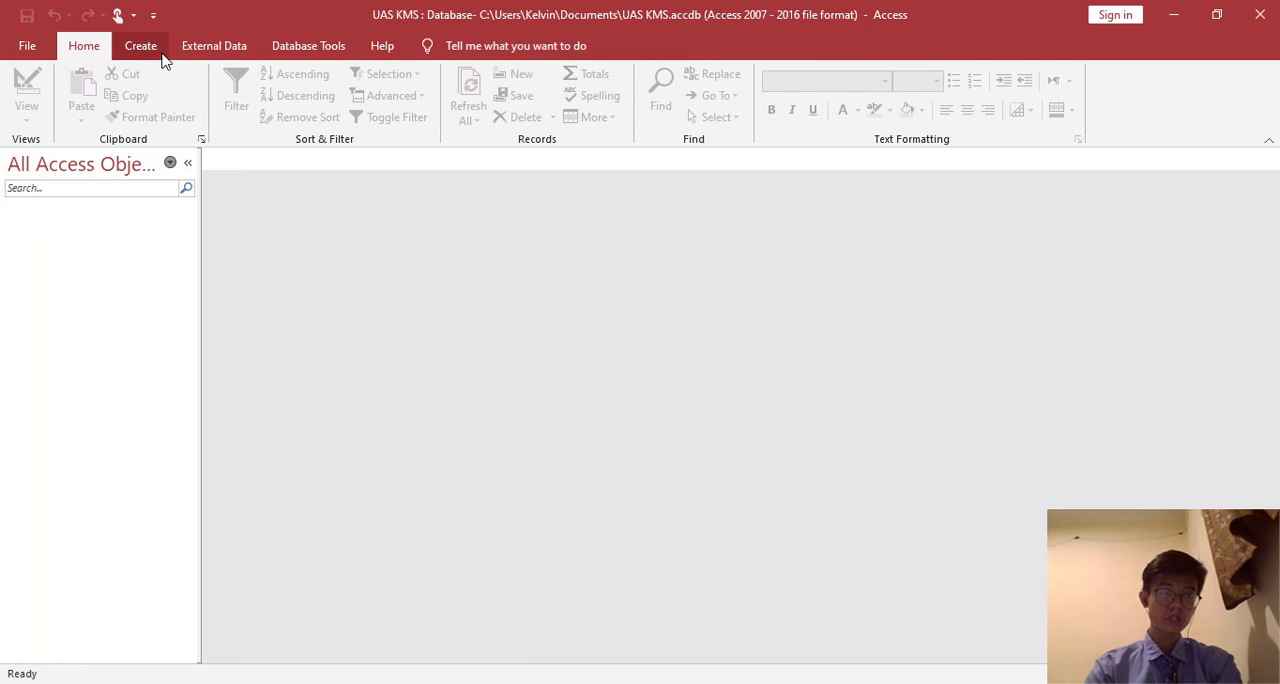
click(143, 47)
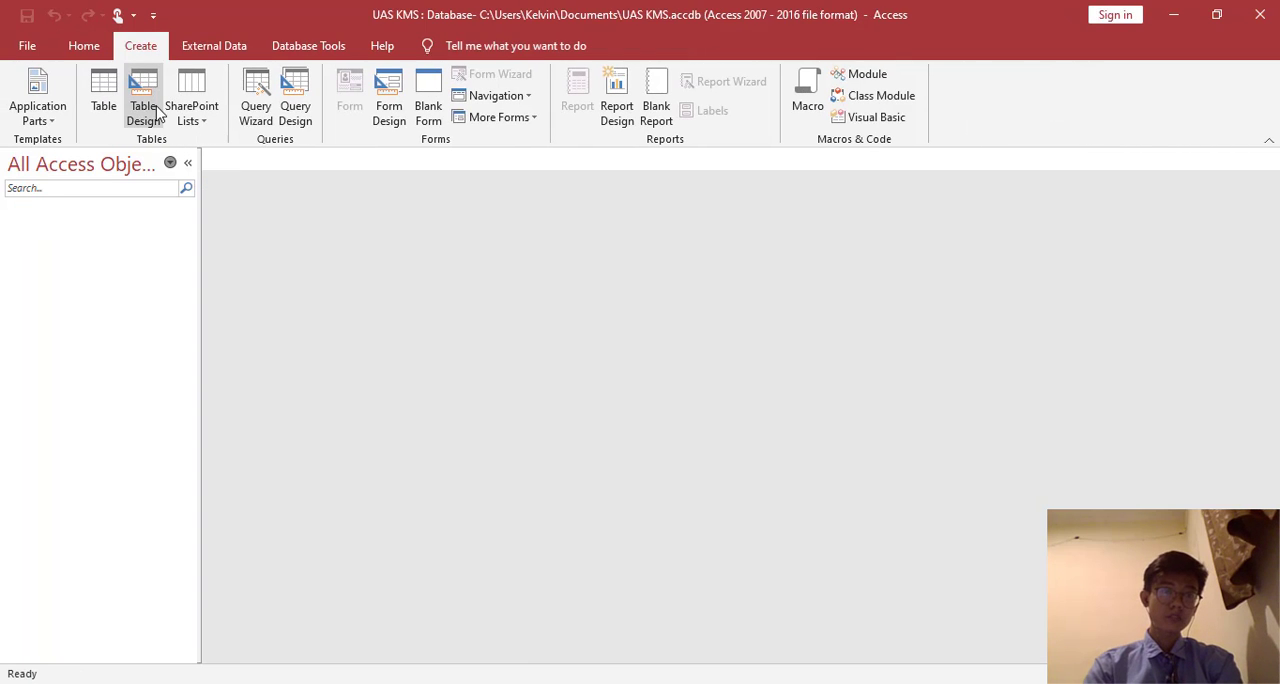
click(146, 104)
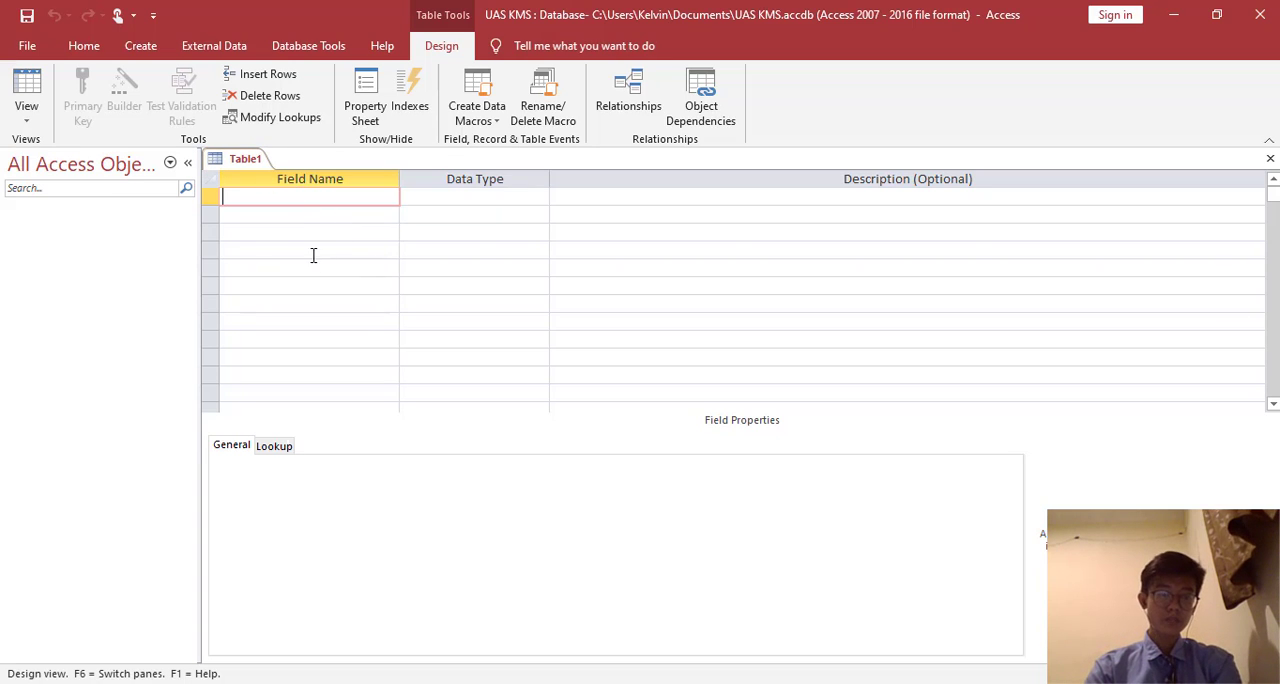
- Define the first two fields of the new table as Id_Tamu and Nama, keeping the default data type
text(Id)
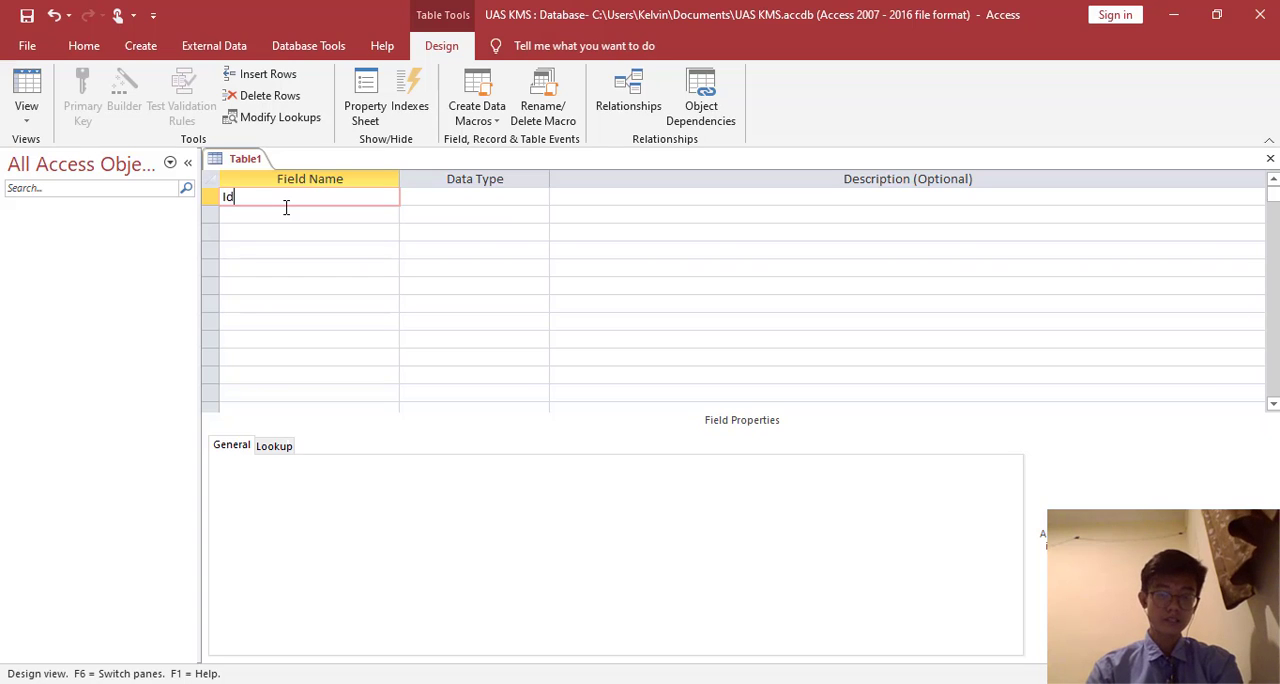
text(_Tamu)
key(Down)
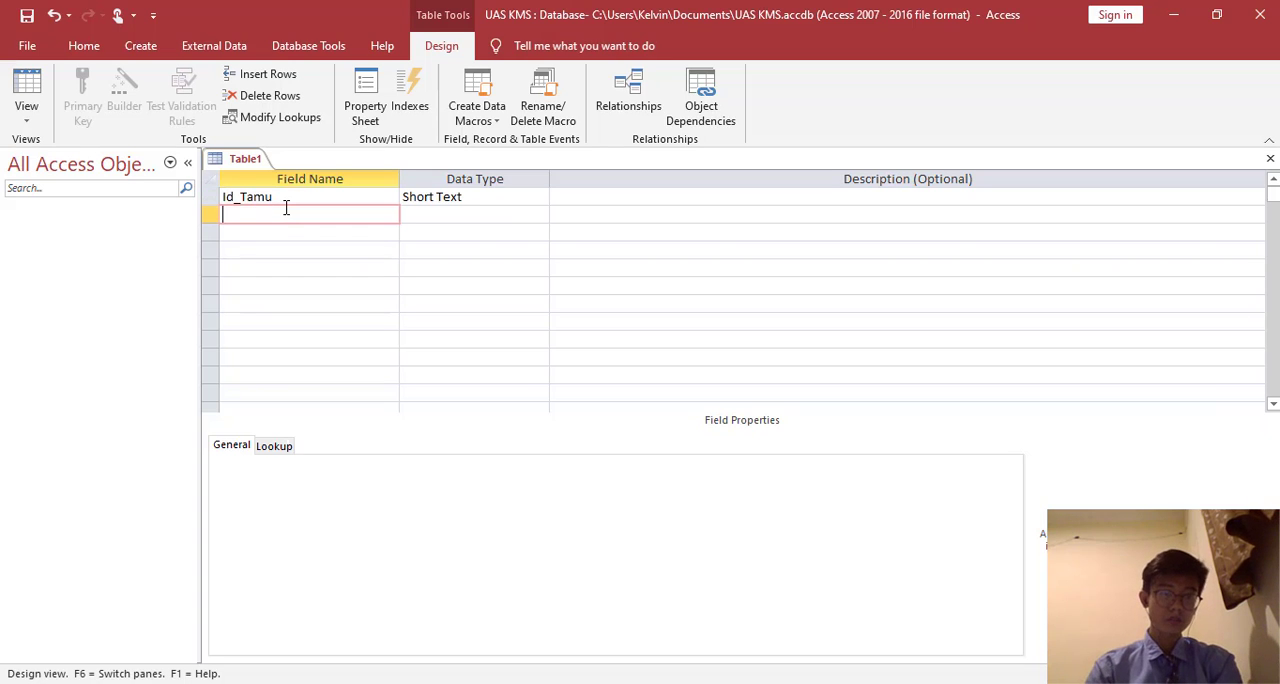
text(Nama)
key(Down)
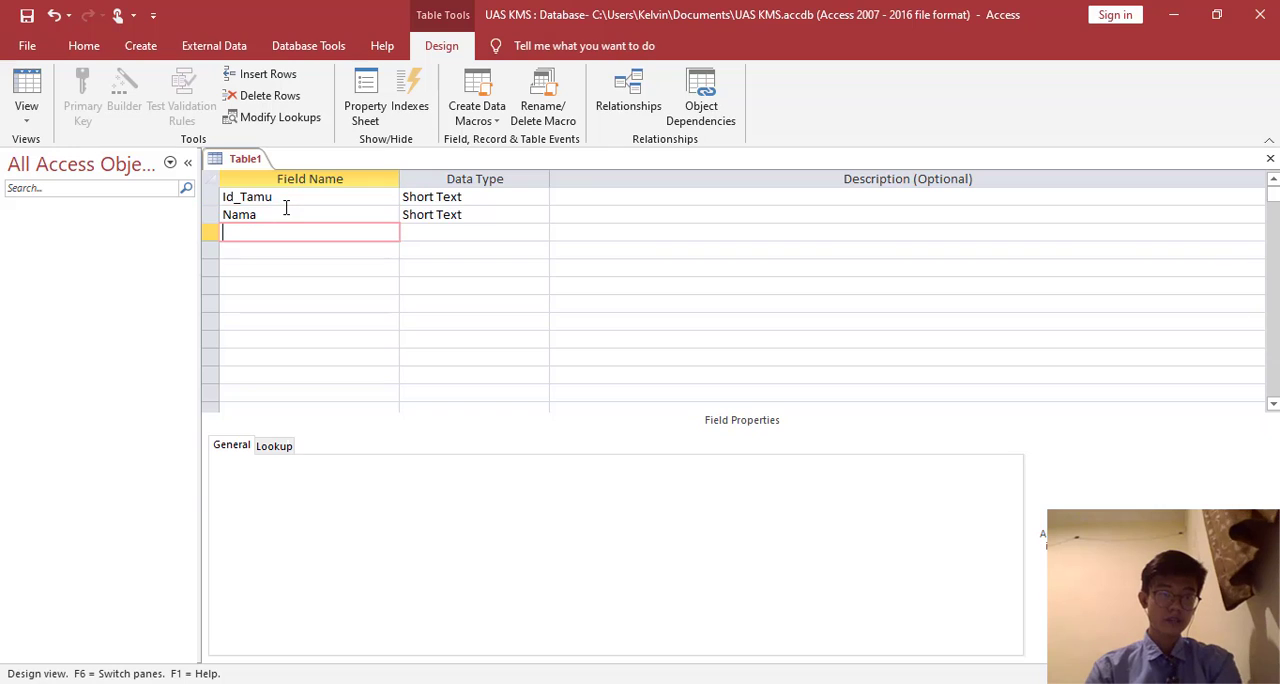
- Add the fields Alamat, Kota and No_Telepon below Nama in the table design
text(ALamat)
key(BackSpace)
key(BackSpace)
key(BackSpace)
key(BackSpace)
key(BackSpace)
text(lamat)
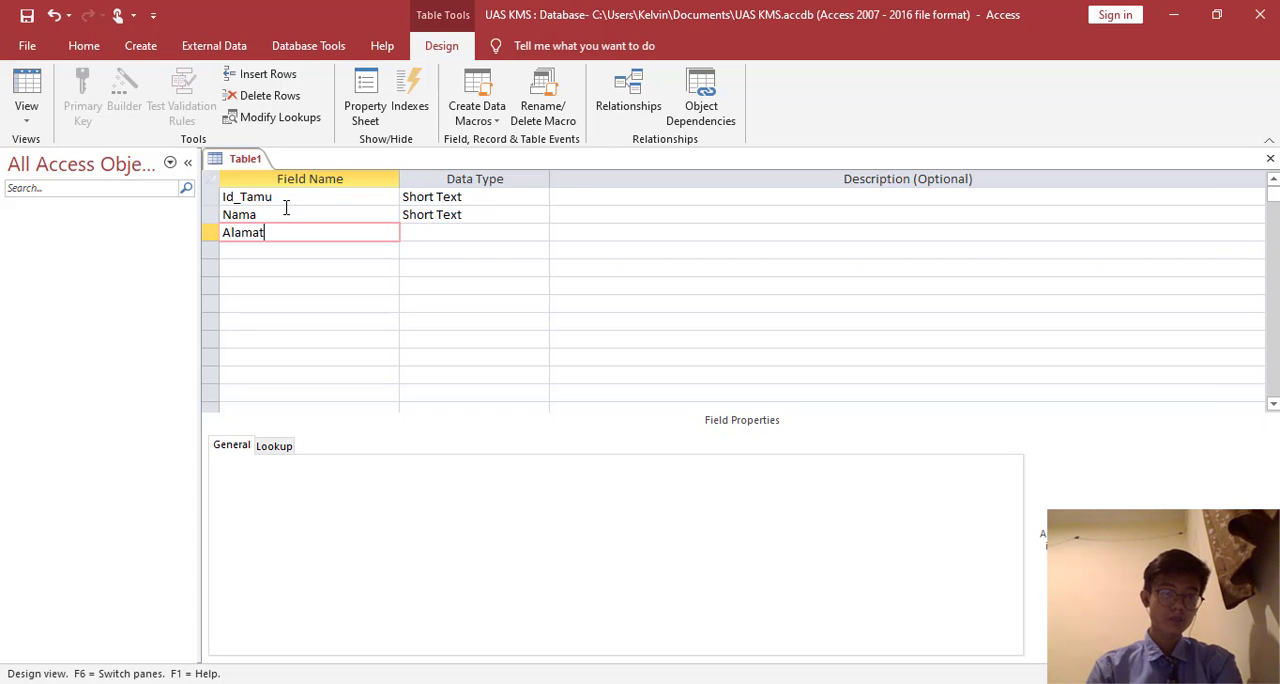
key(Down)
text(Kota)
key(Down)
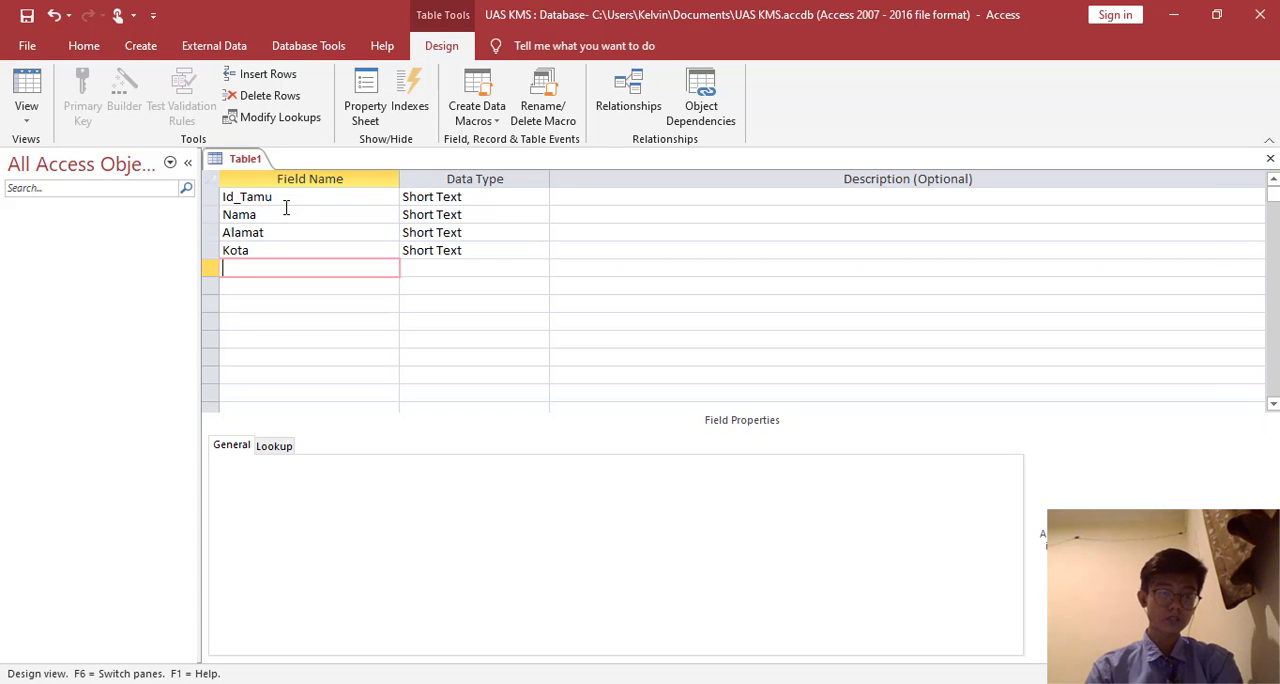
text(No_Telepon)
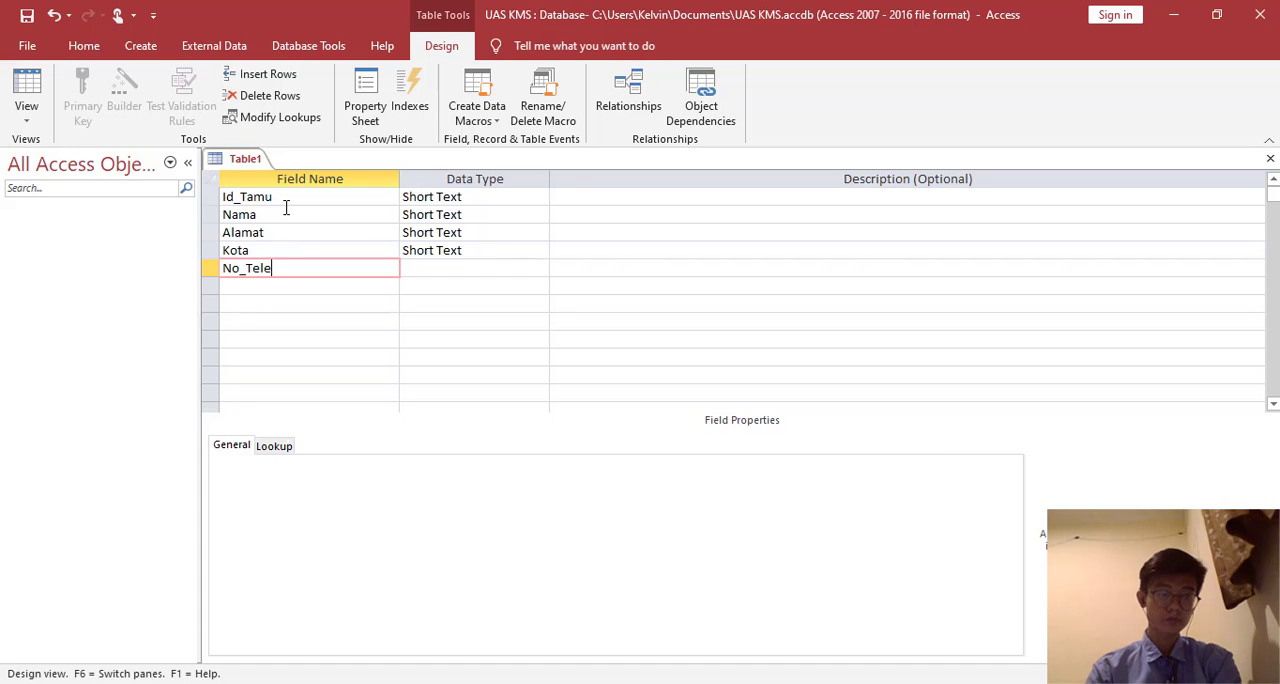
- Make Id_Tamu the primary key and save the table as Tabel Tamu
click(236, 197)
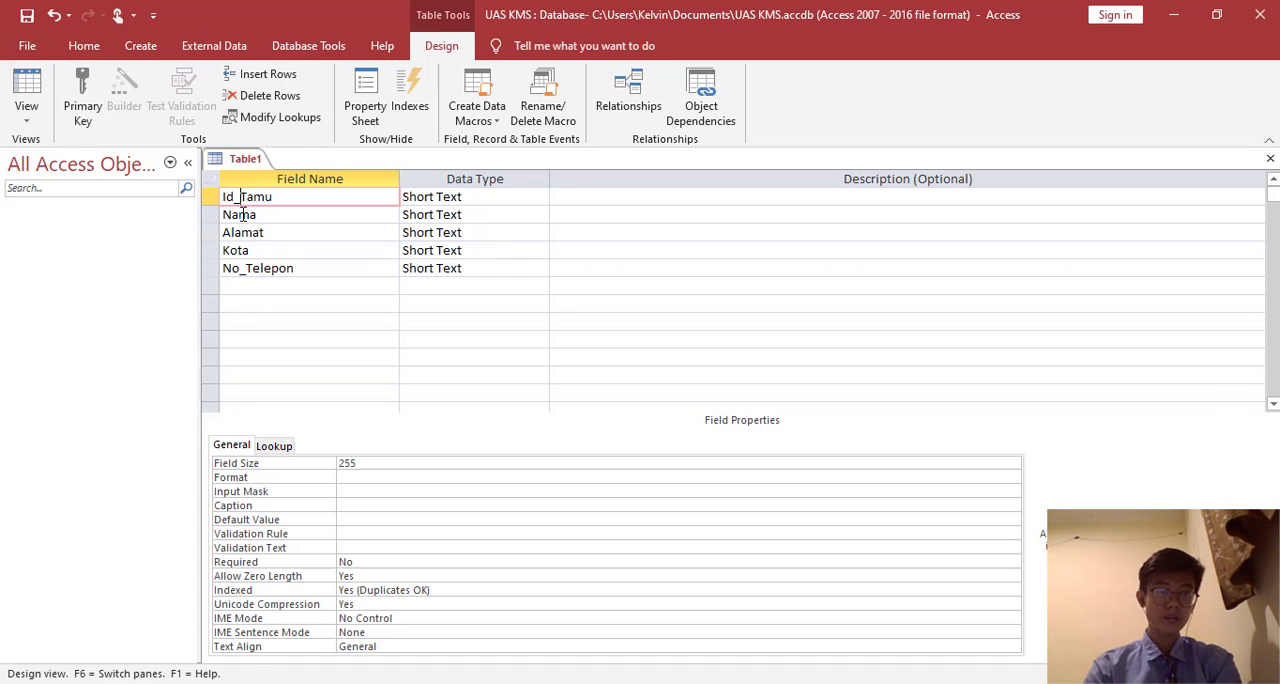
click(90, 115)
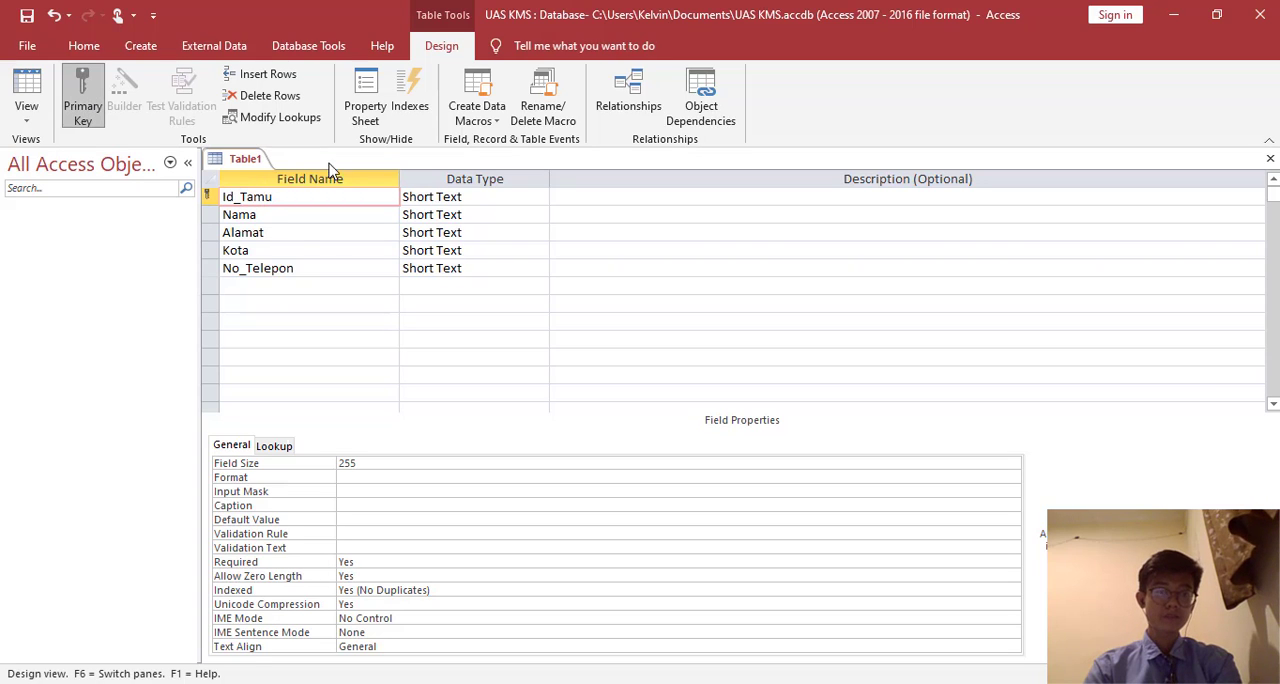
right_click(250, 160)
click(285, 166)
text(T)
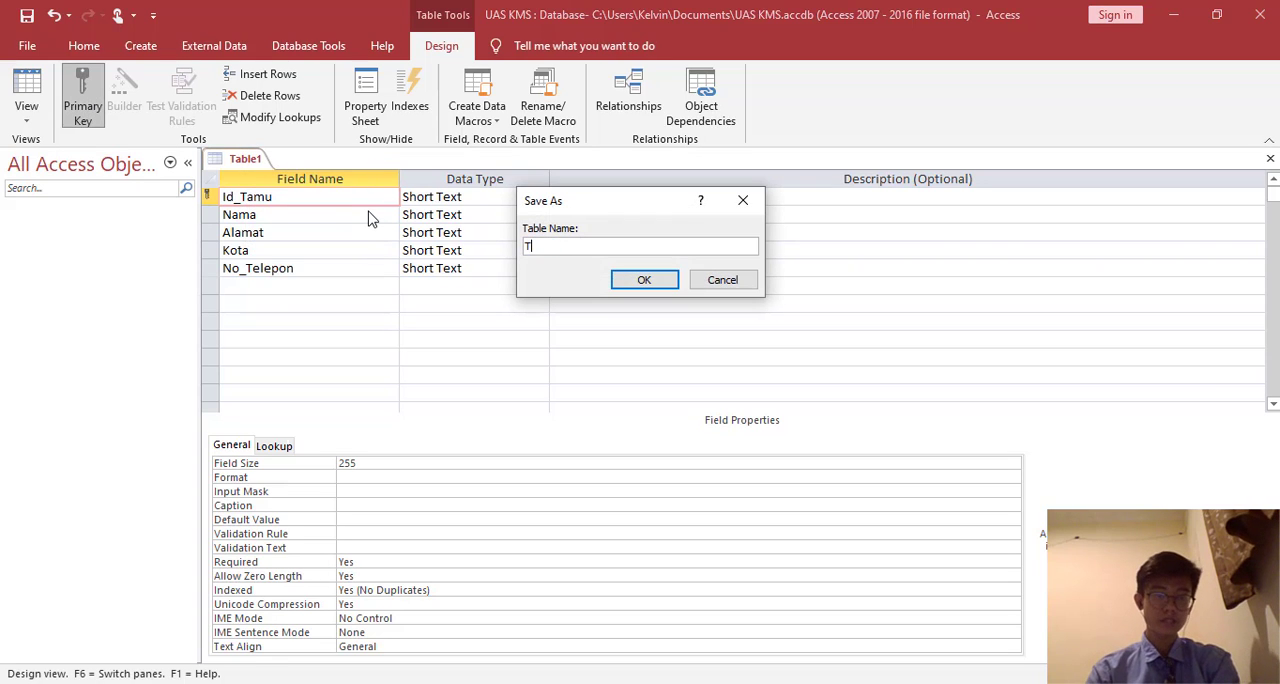
text(abel Tamu)
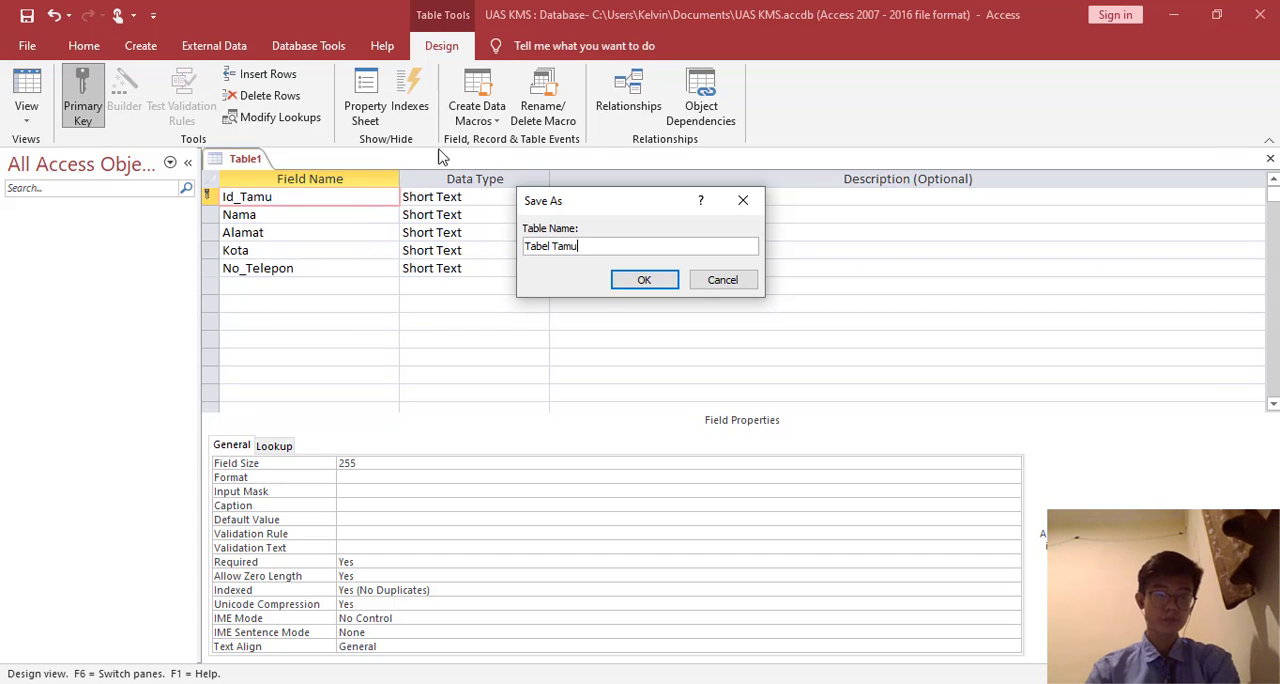
click(626, 280)
- Switch Tabel Tamu to Datasheet view and enter the first guest's ID, name and street address
click(34, 92)
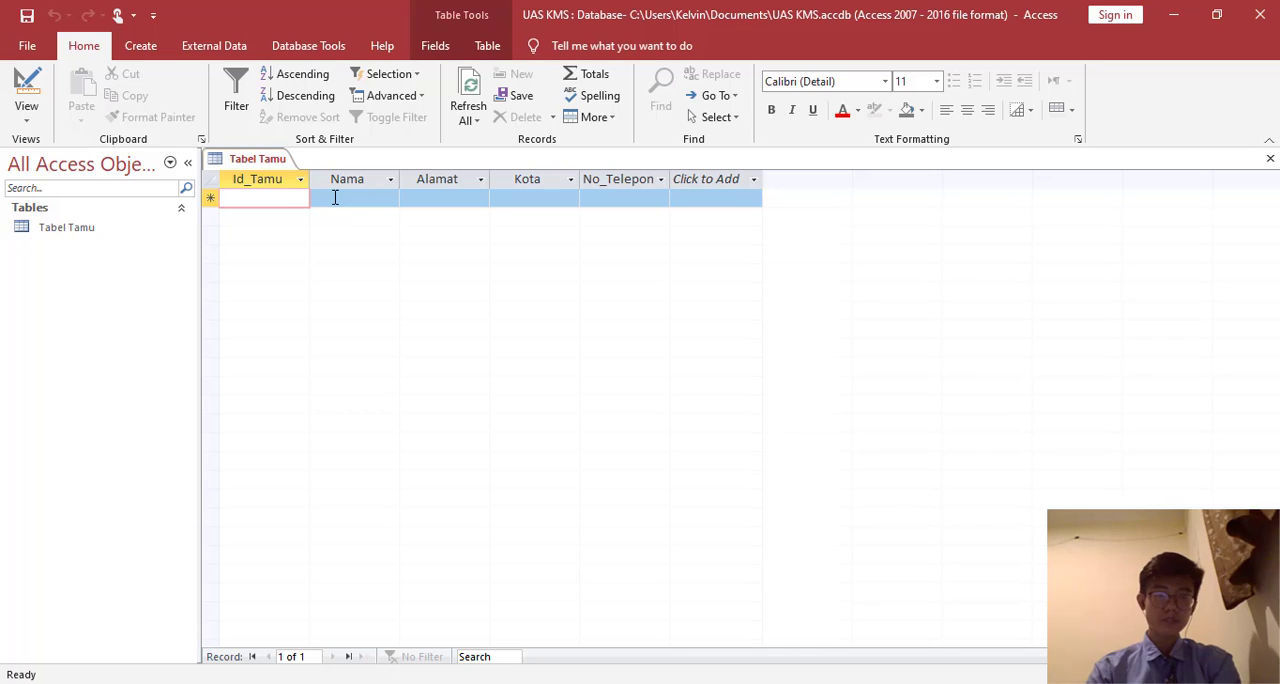
text(T01)
key(Tab)
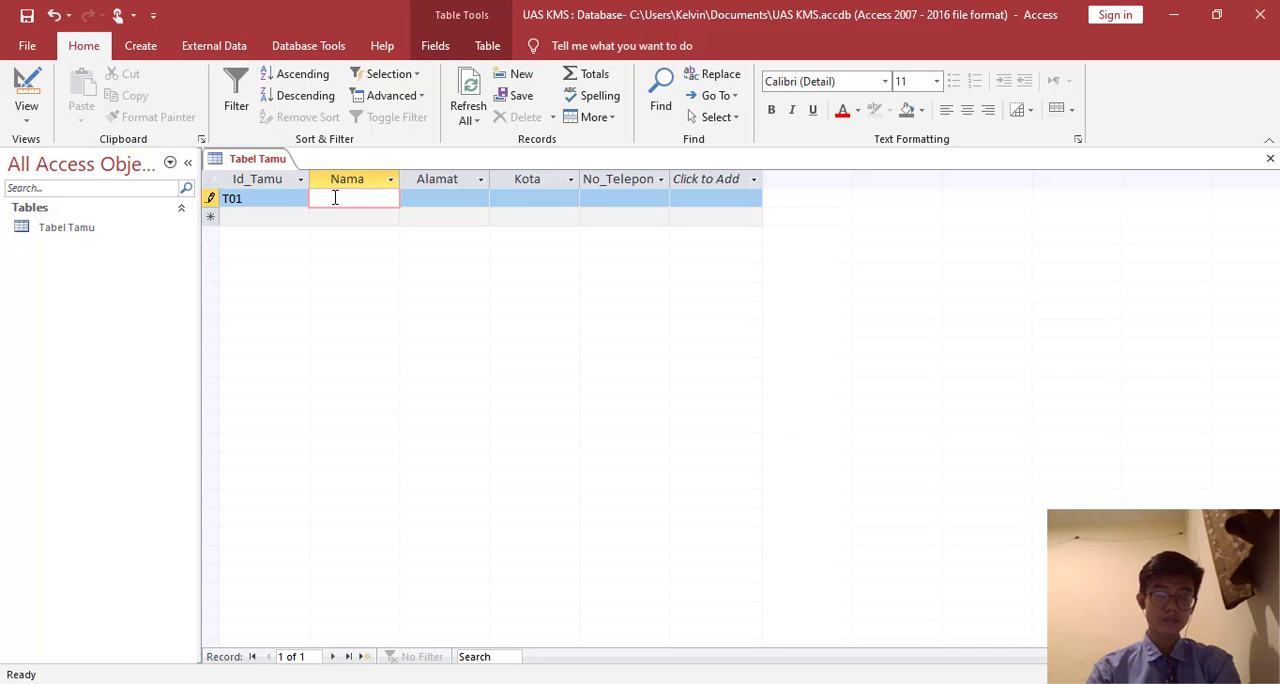
text(Arum)
key(Tab)
text(J)
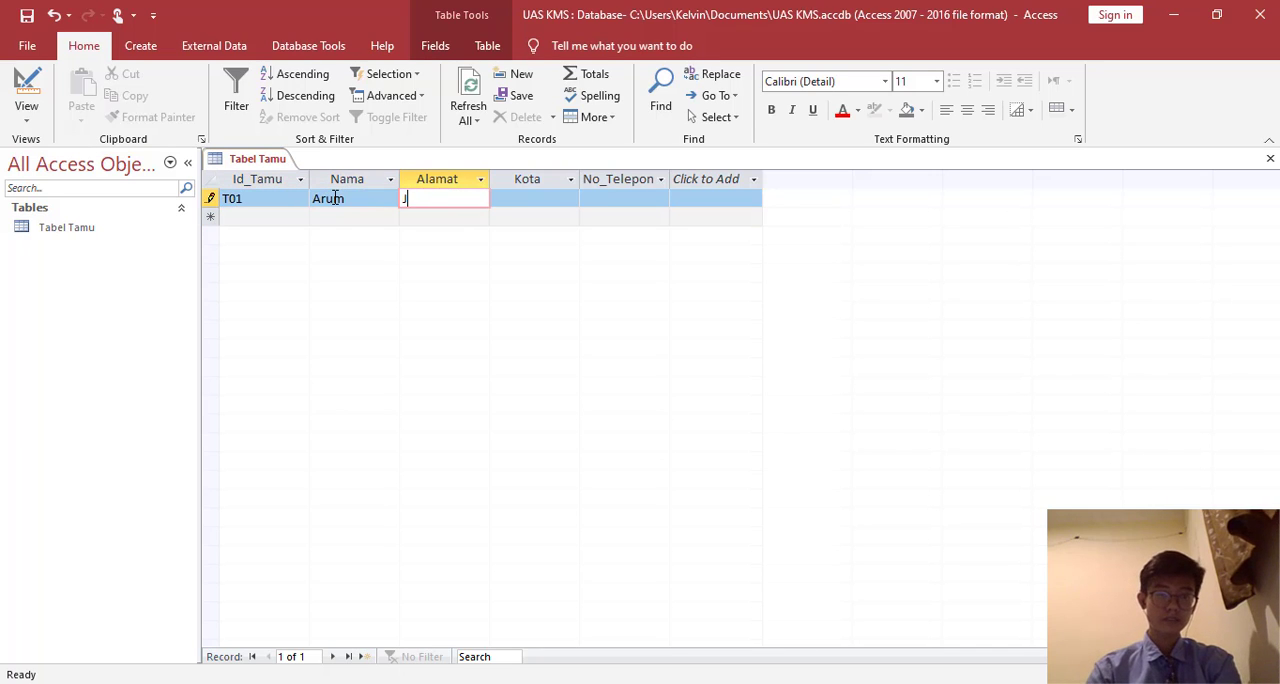
text(l.SUnse)
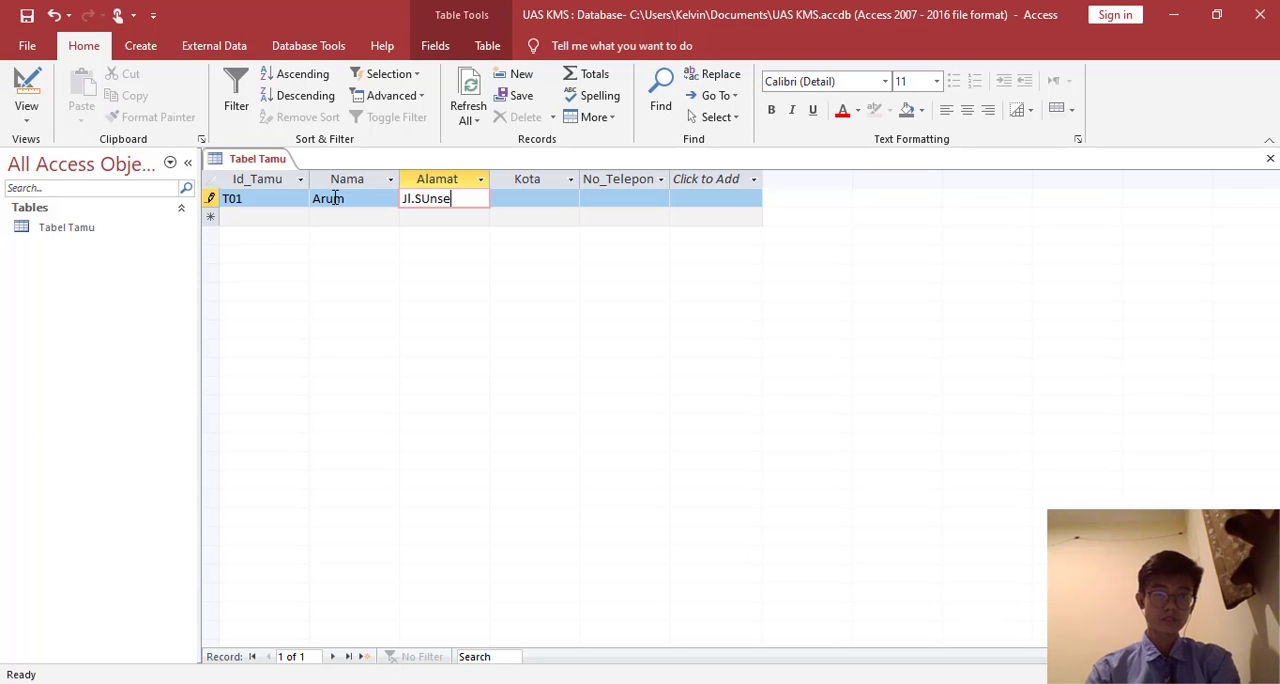
key(BackSpace)
key(BackSpace)
key(BackSpace)
key(BackSpace)
text(unse)
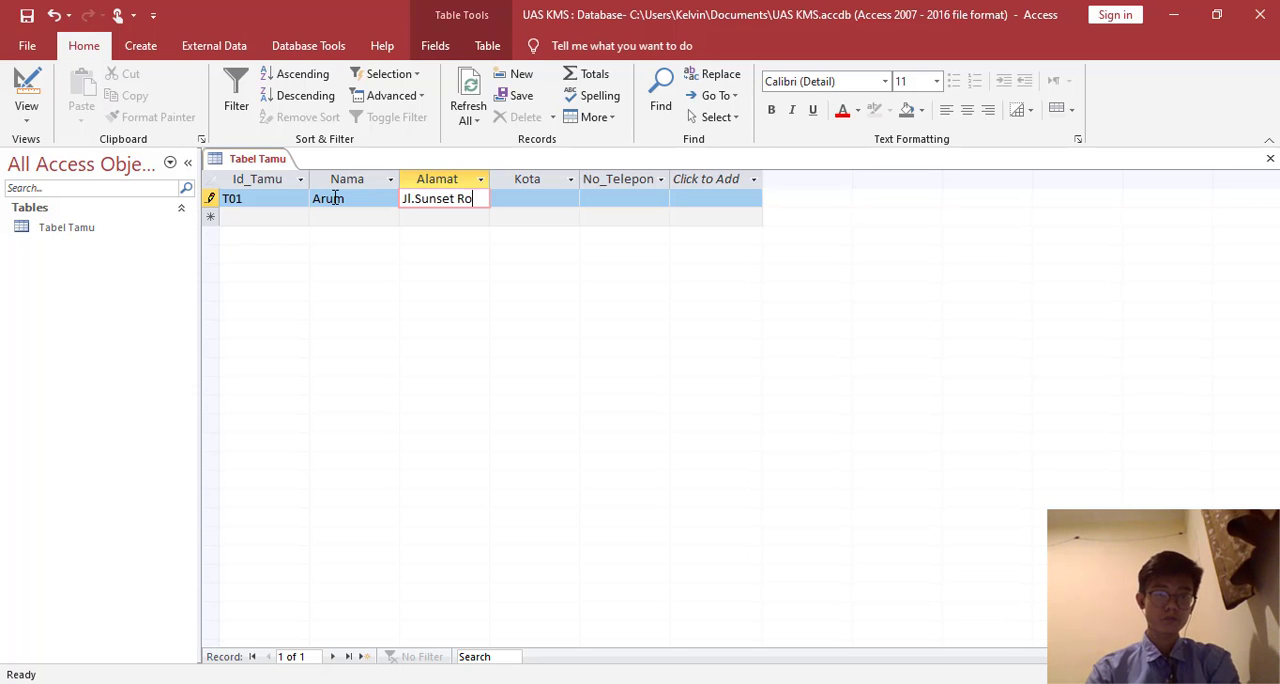
text(t Road)
- Complete the first guest's record with the city Denpasar and the guest's phone number
key(Tab)
text(Denpasar)
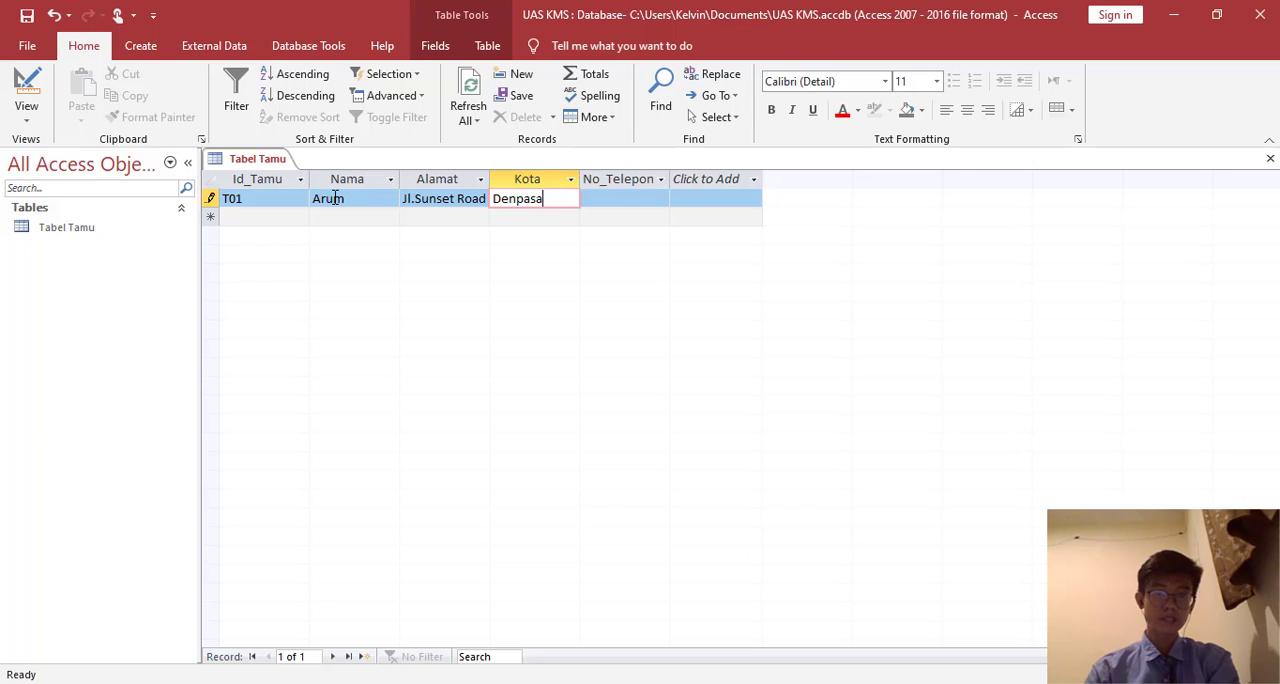
key(Tab)
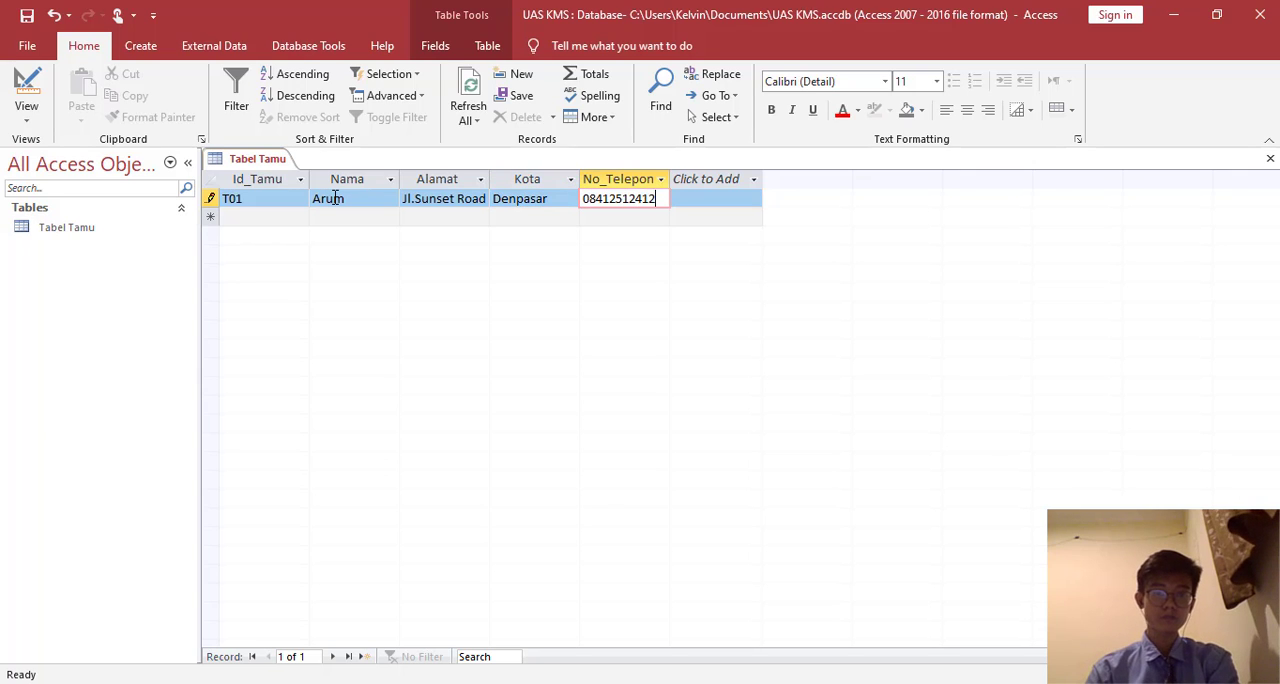
- Add the second guest's record with the guest ID, name, street address, city Batu and phone number
key(Tab)
text(T02)
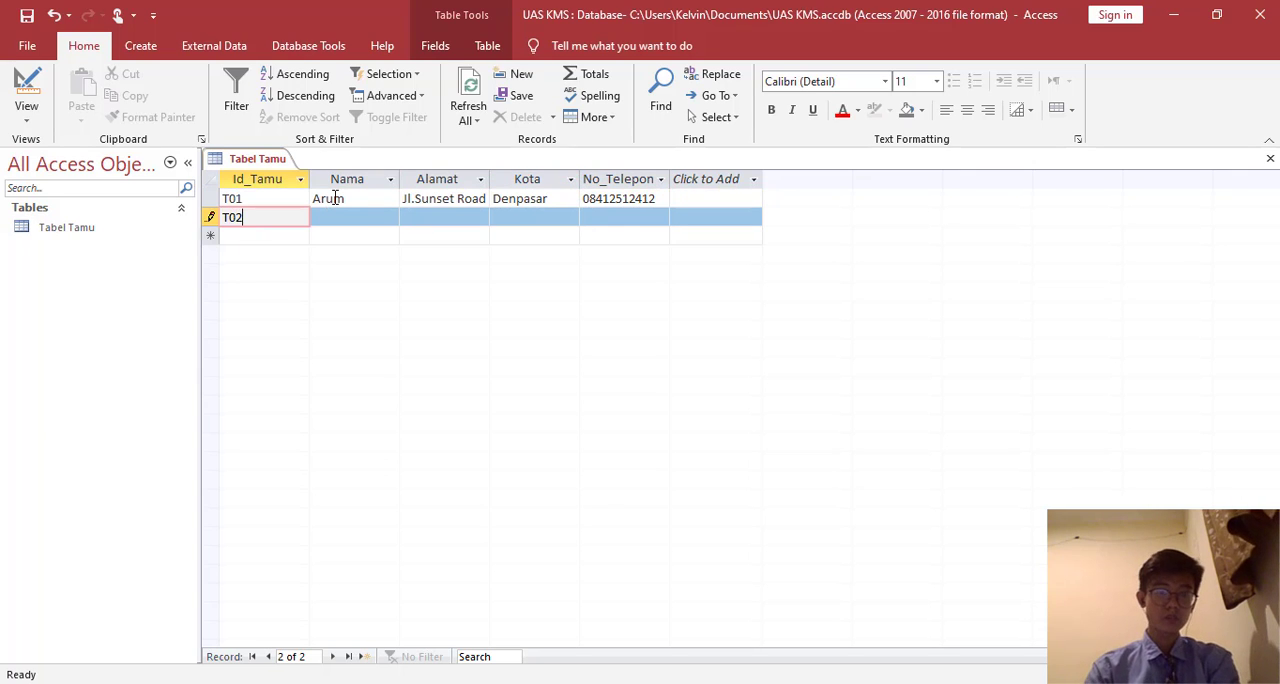
key(Tab)
text(Harum)
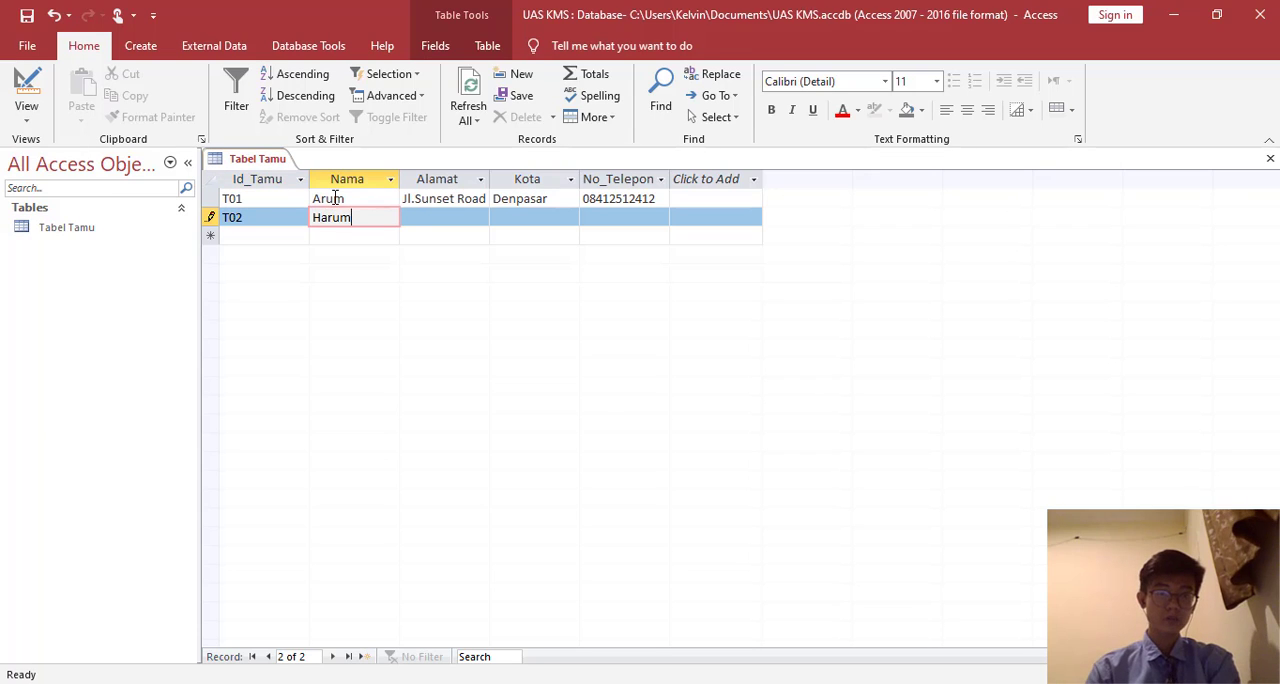
key(Tab)
text(JL.Nangka)
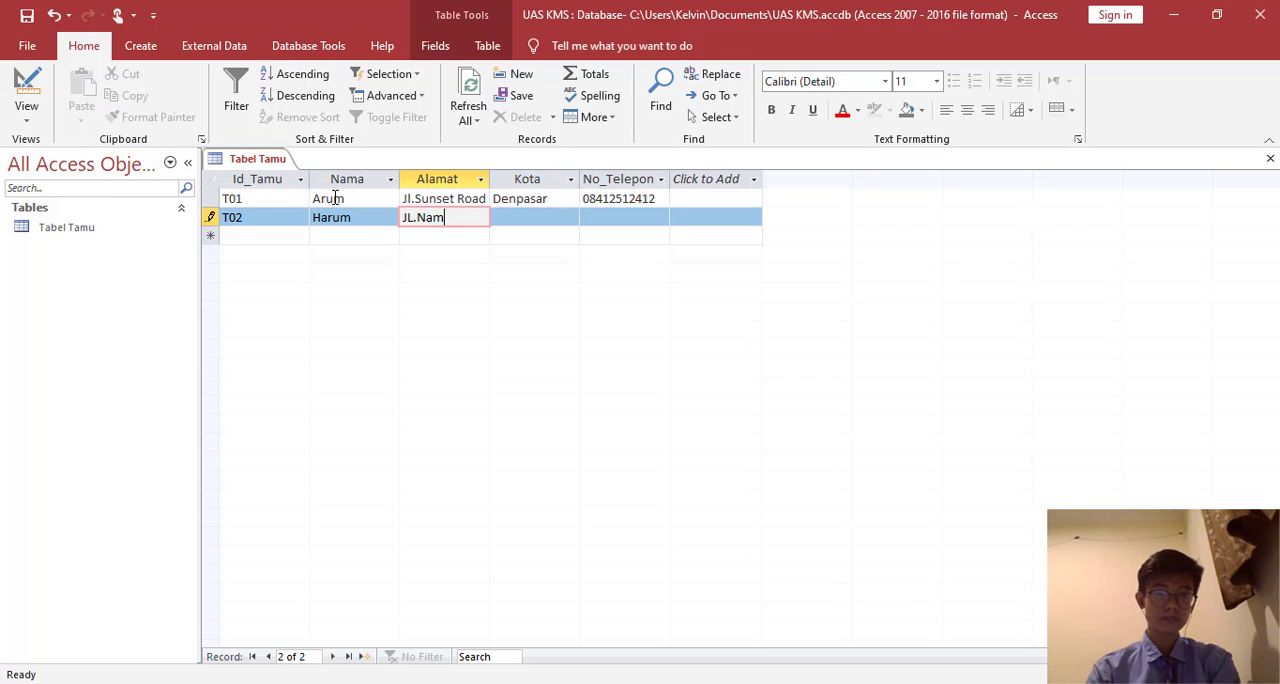
key(Tab)
text(Ba)
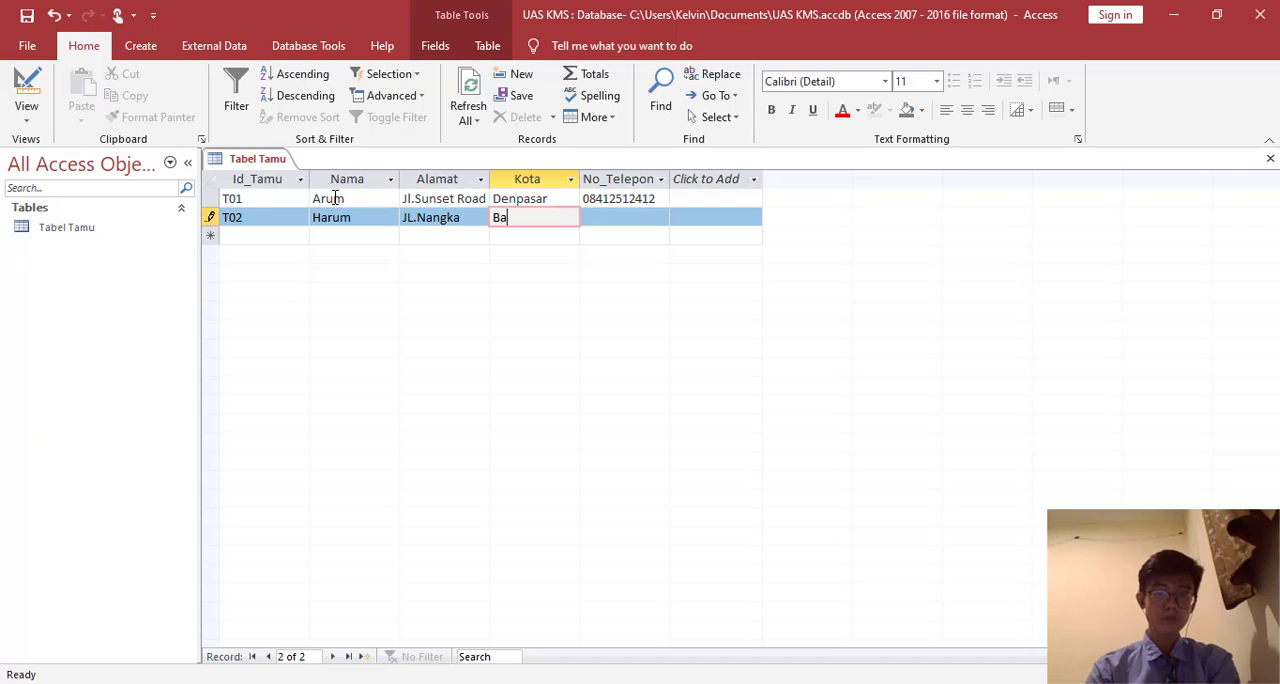
text(tu)
key(Tab)
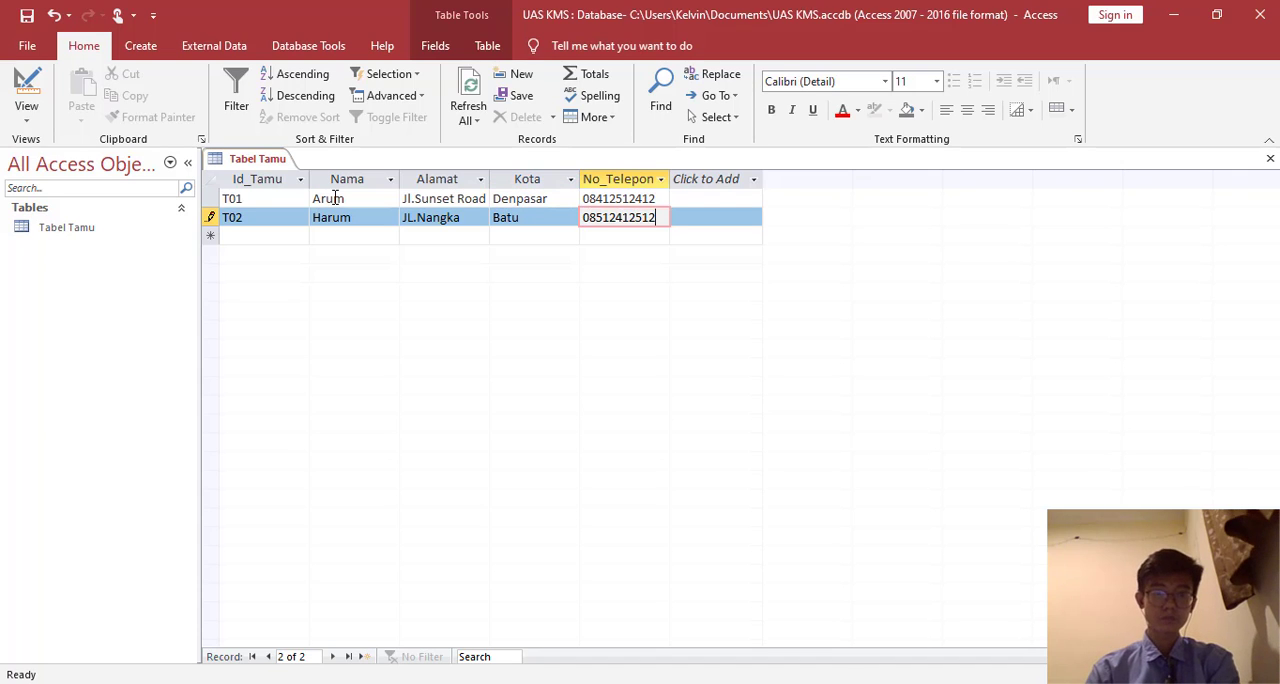
- Start the third guest's record in Tabel Tamu with the guest ID, name and street address
key(Down)
key(Left)
key(Left)
key(Left)
key(Left)
text(T0)
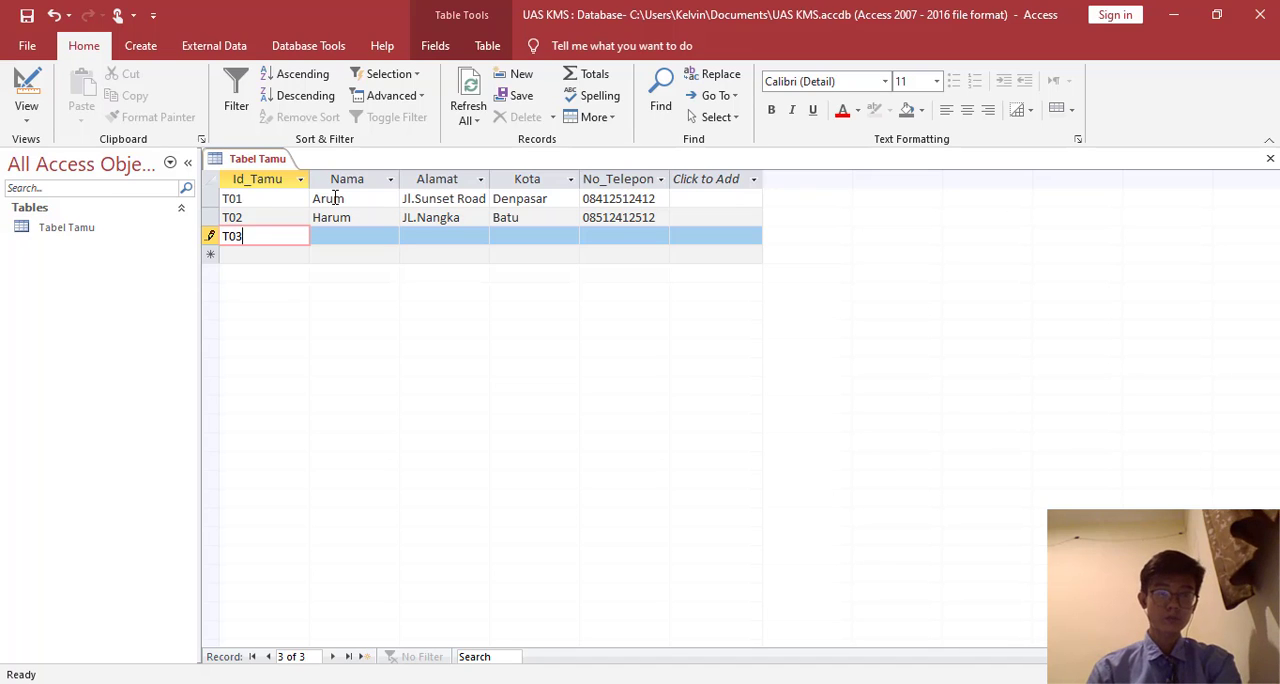
key(Tab)
text(Manis)
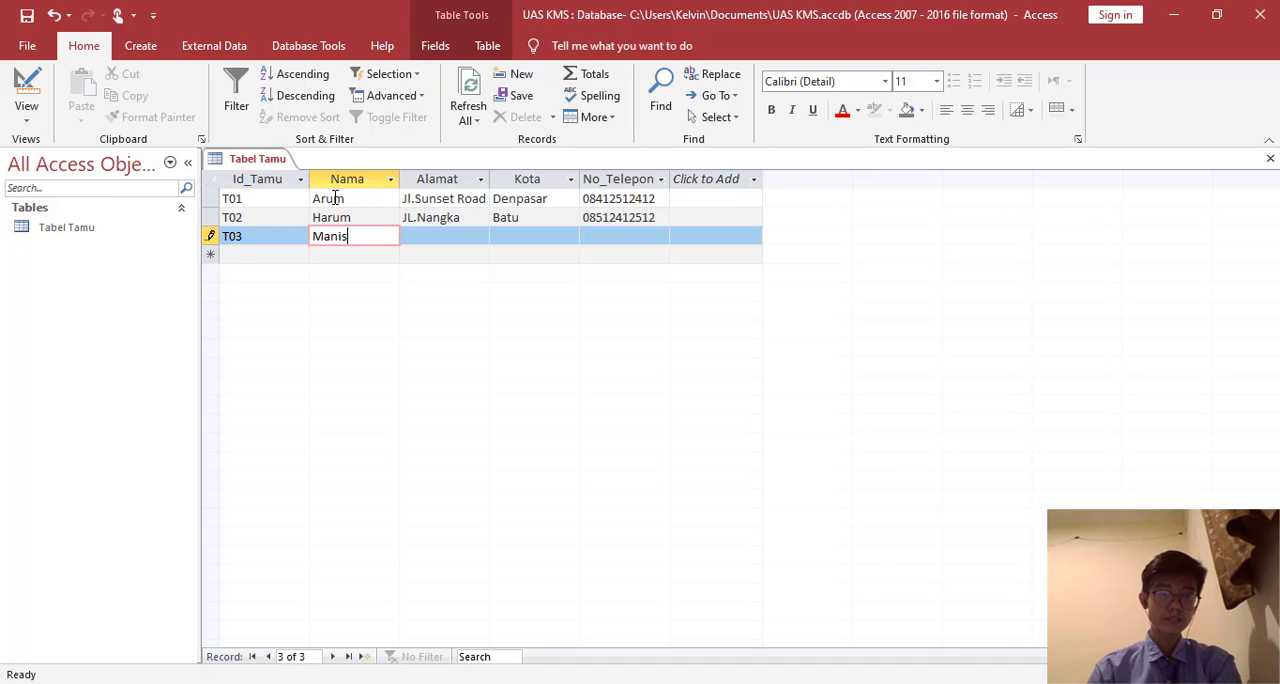
key(Tab)
text(Jl.)
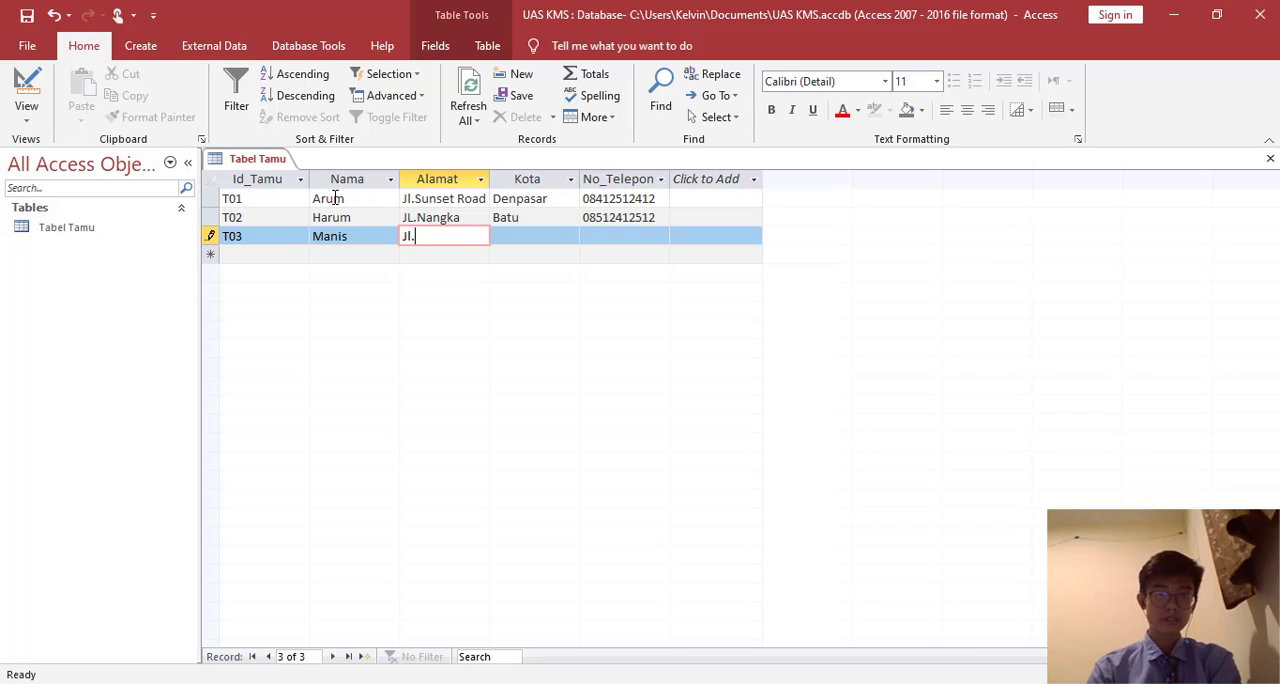
text(Yudistira)
key(Tab)
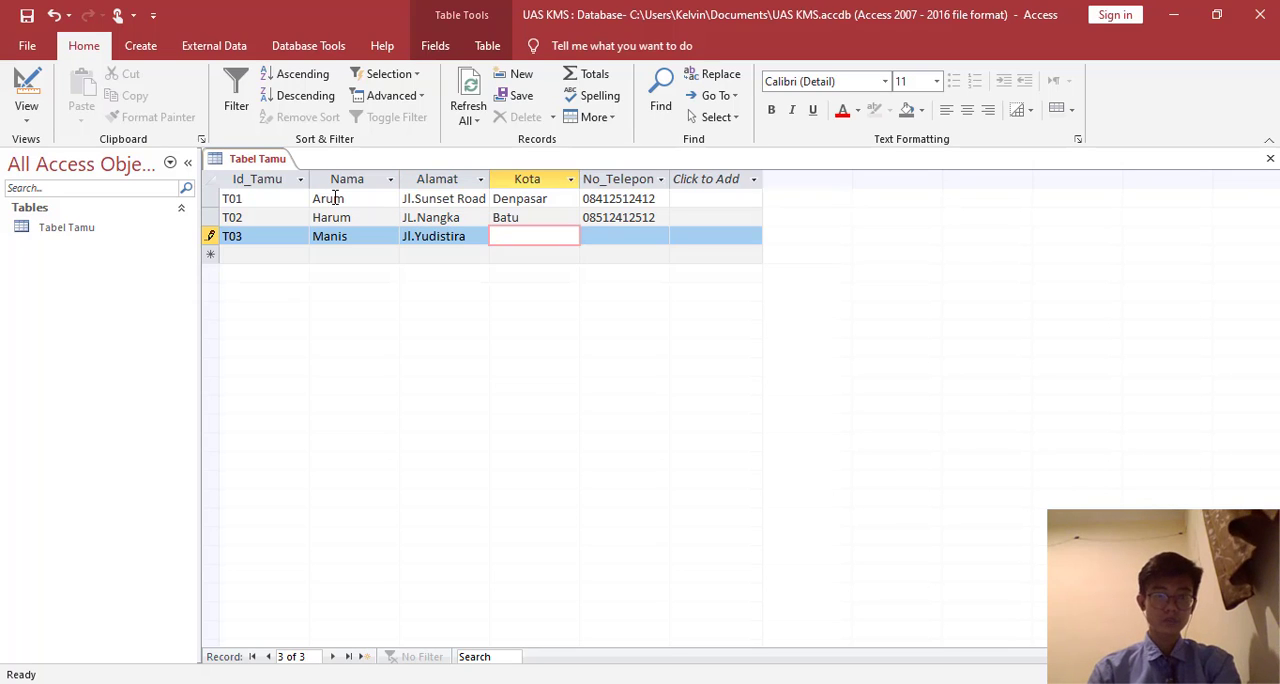
- Complete the third guest's record with the city Nusa and the guest's phone number
text(Nusa)
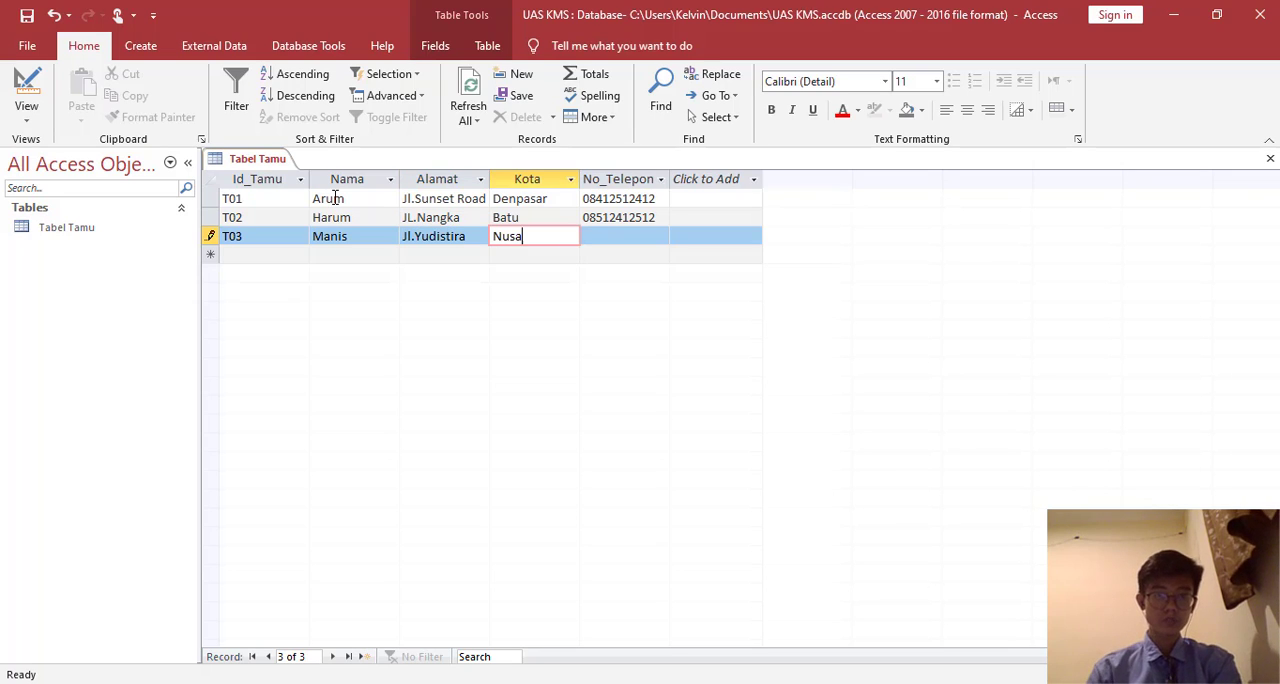
key(Tab)
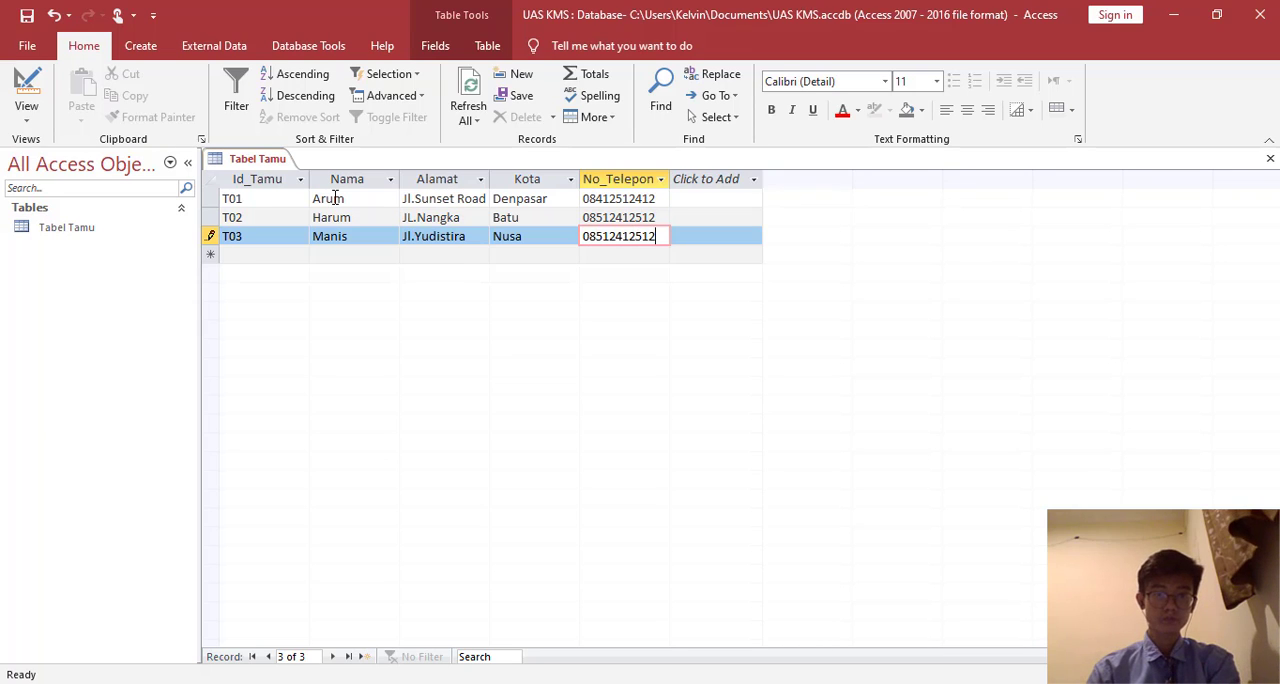
key(Tab)
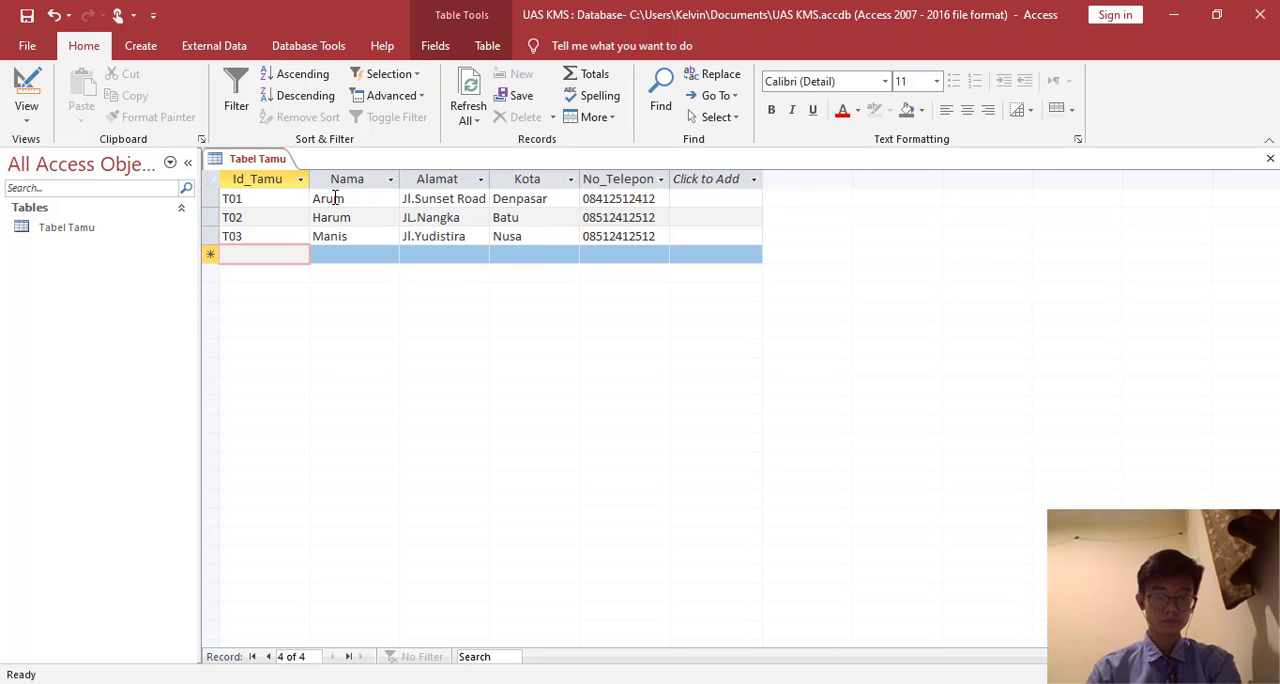
- Add the fourth guest's record with the guest ID, name, street address, city Jakarta and phone number
text(T04)
key(Tab)
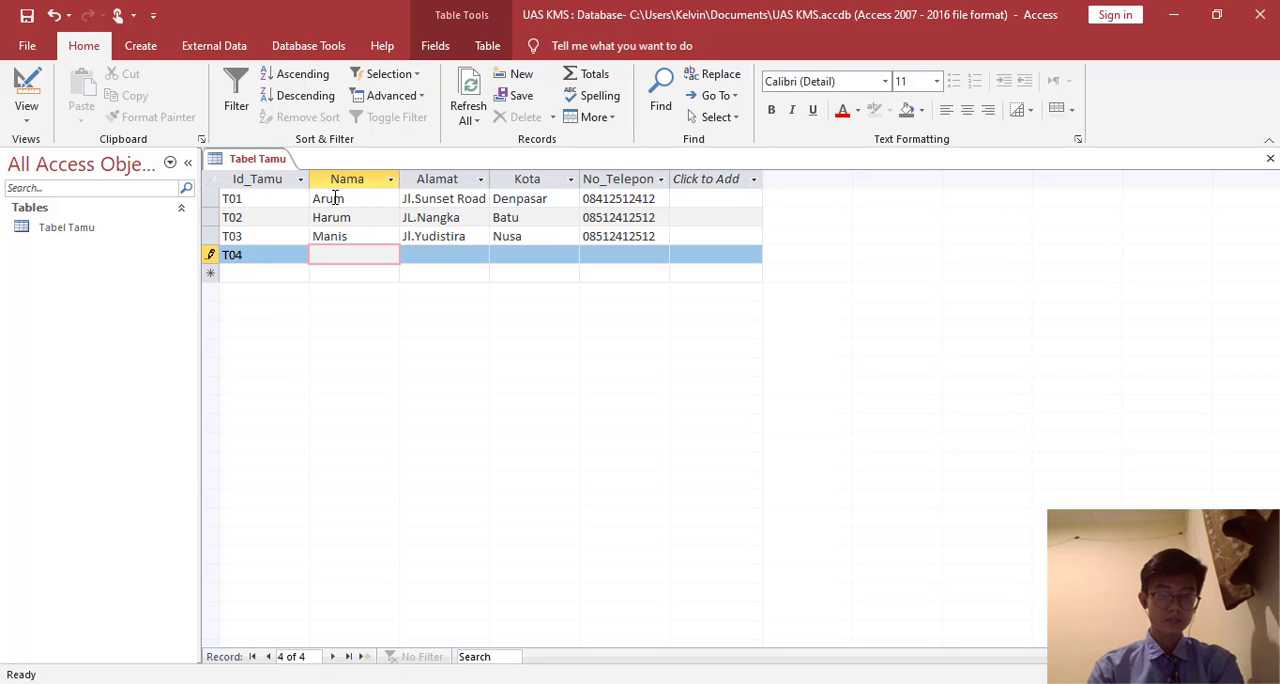
text(Budi)
key(Tab)
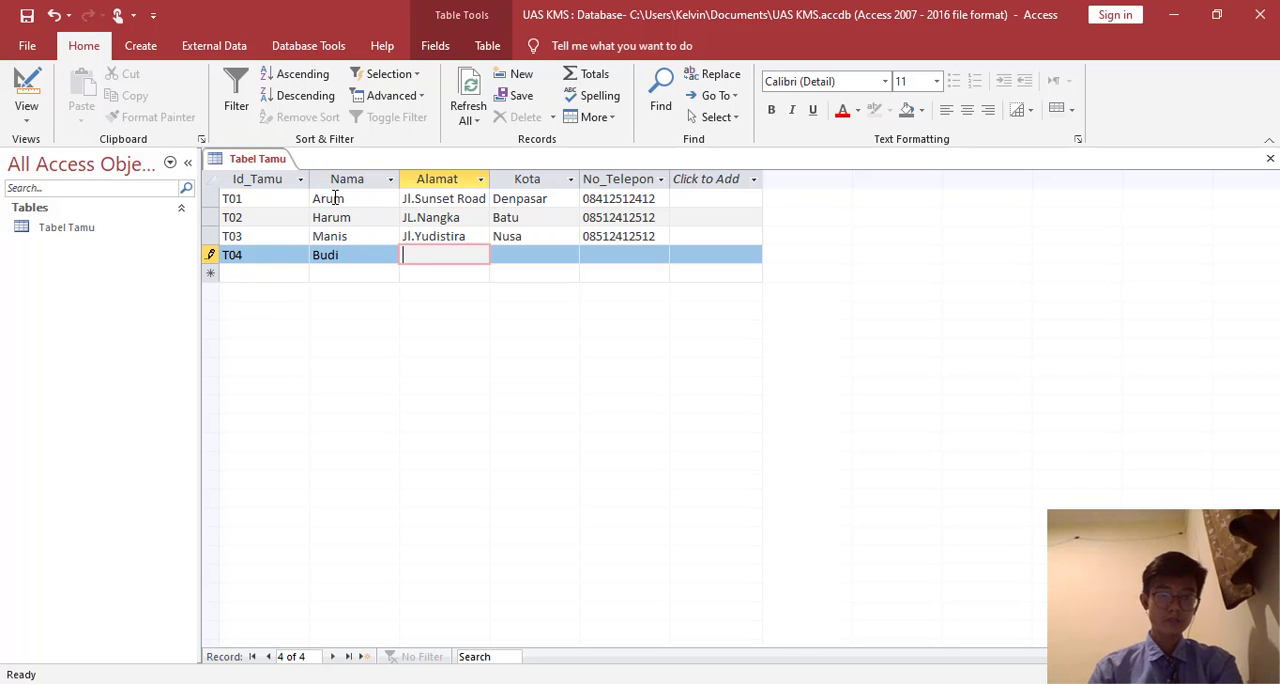
text(Jl.)
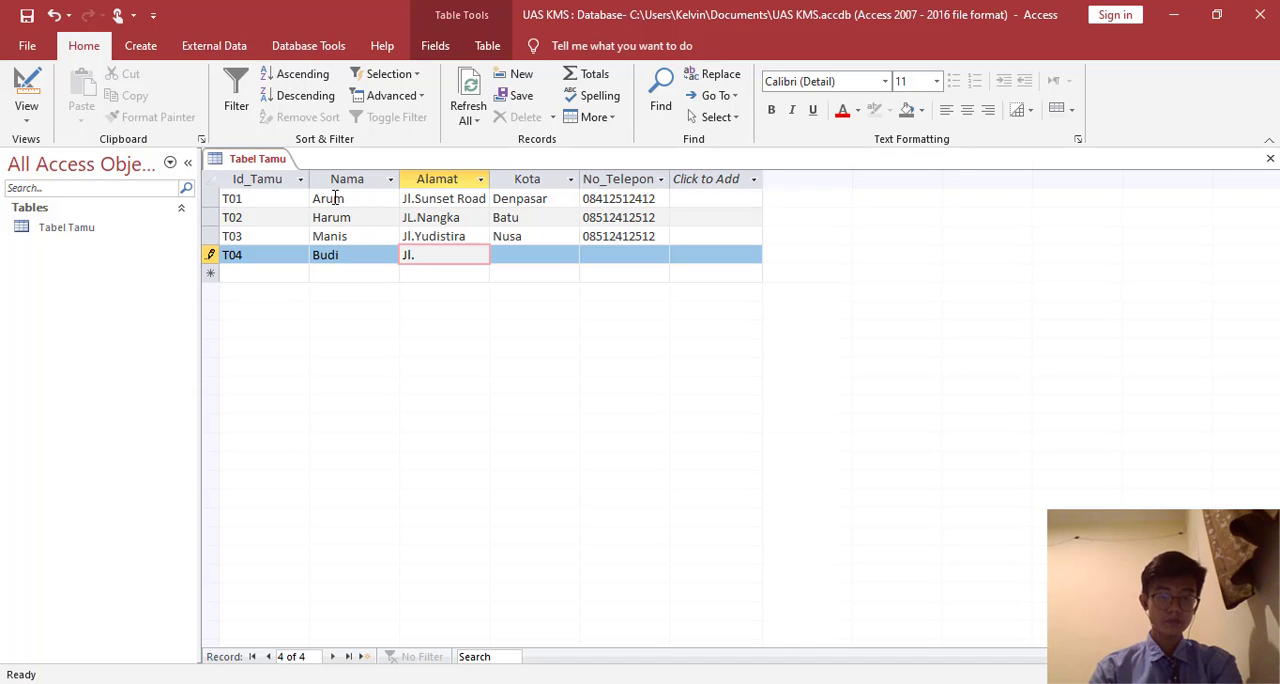
text(Mari)
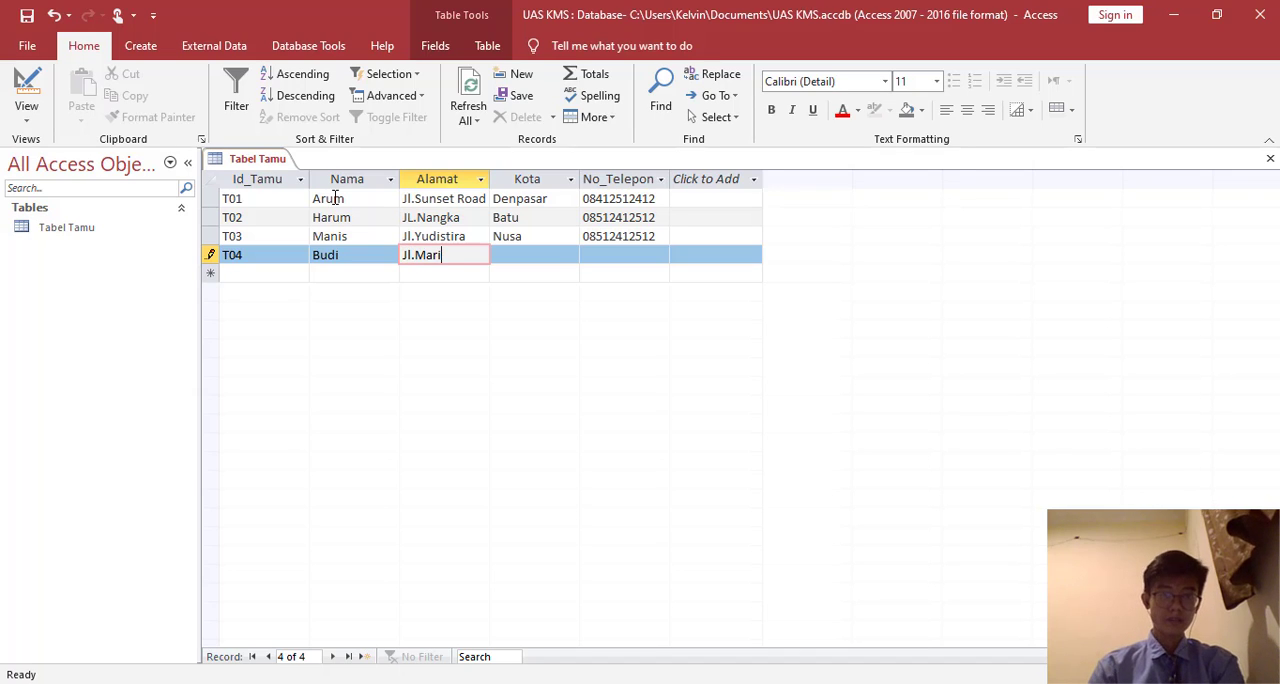
key(Tab)
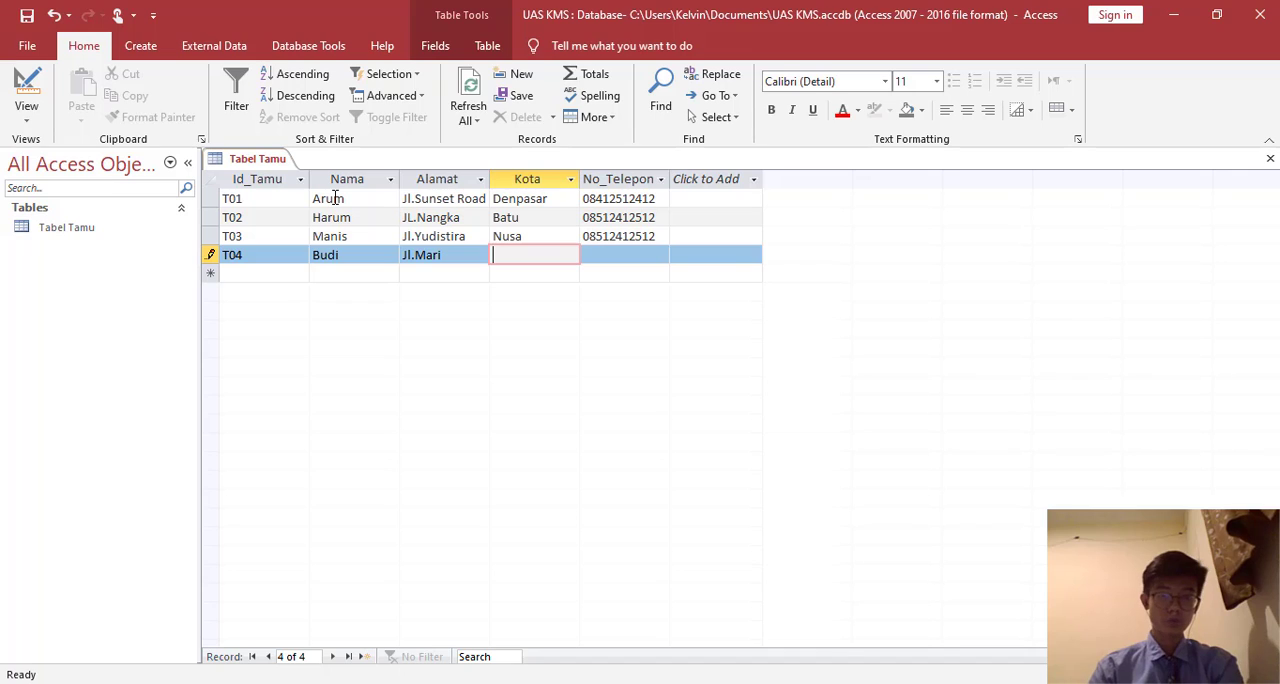
text(Jakarta)
key(Tab)
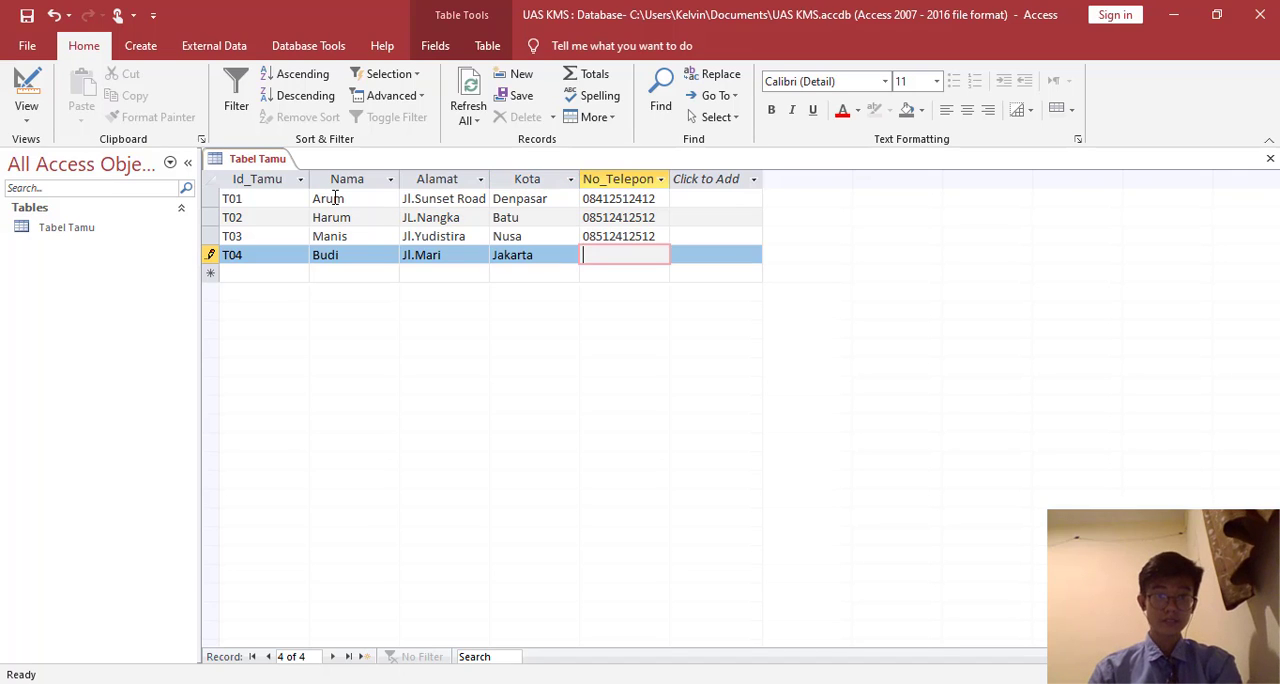
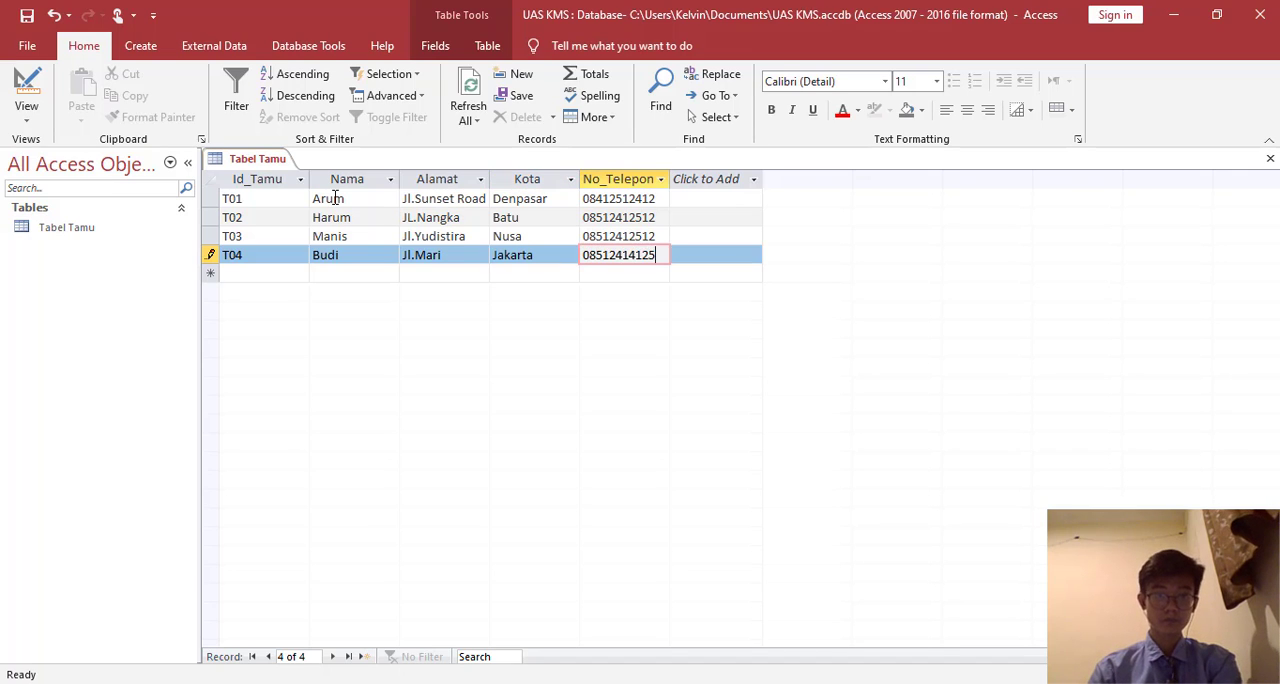
key(Tab)
- Start the fifth guest's record with the guest ID, name and street address
text(t)
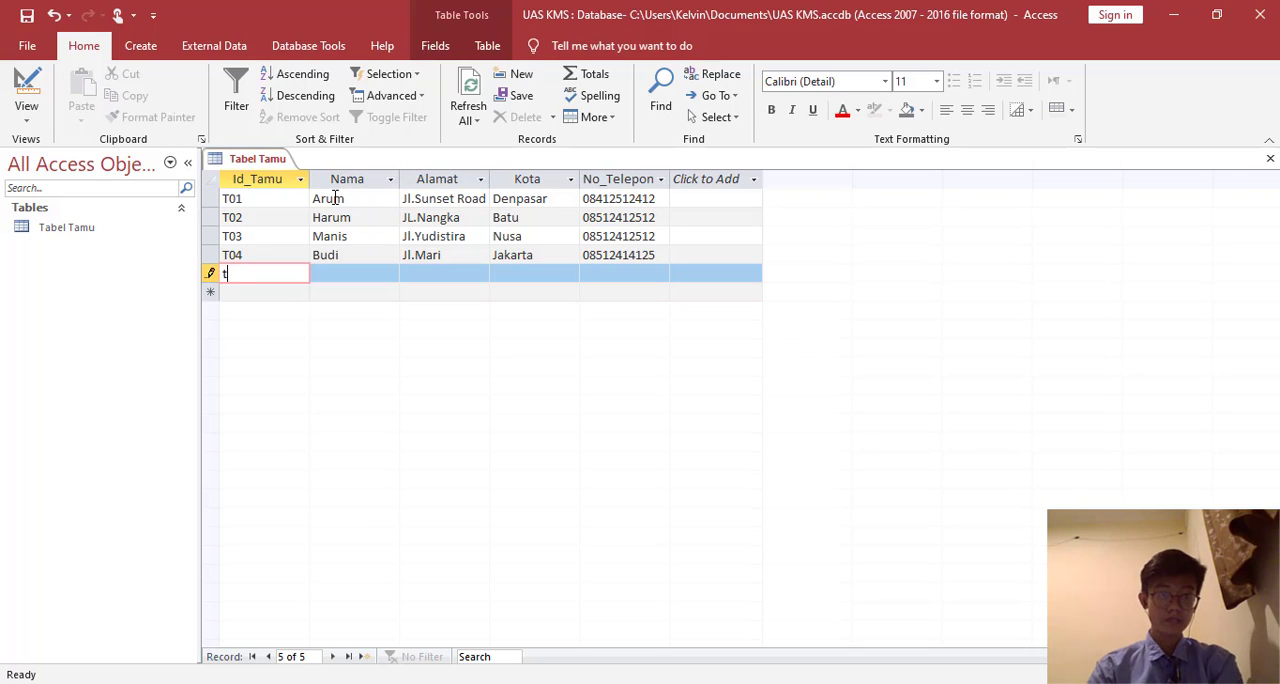
text(05)
key(Tab)
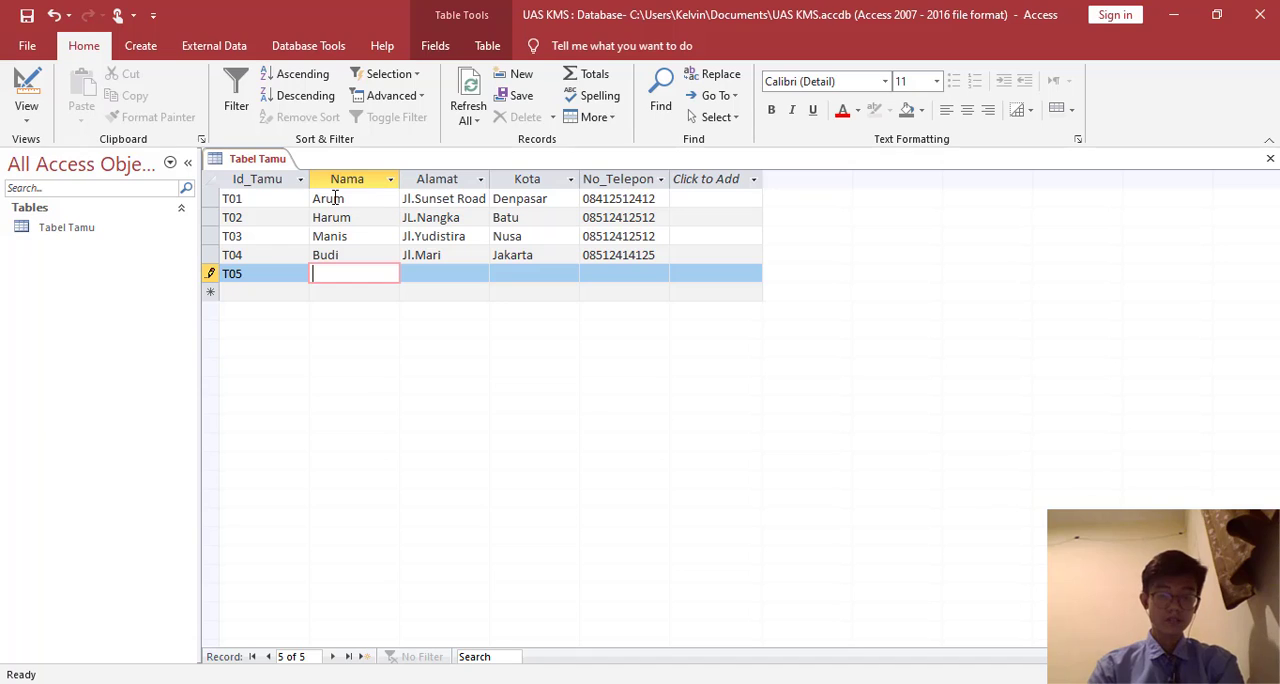
text(Anton)
key(Tab)
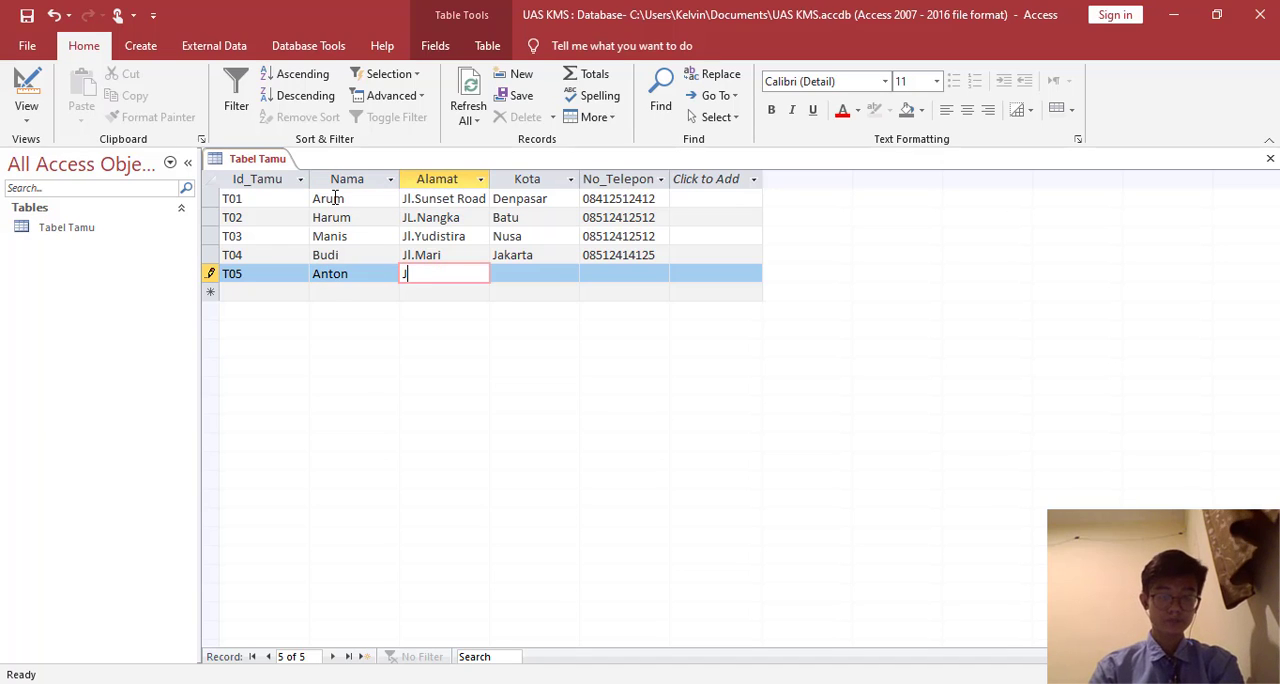
text(Jl.Utara)
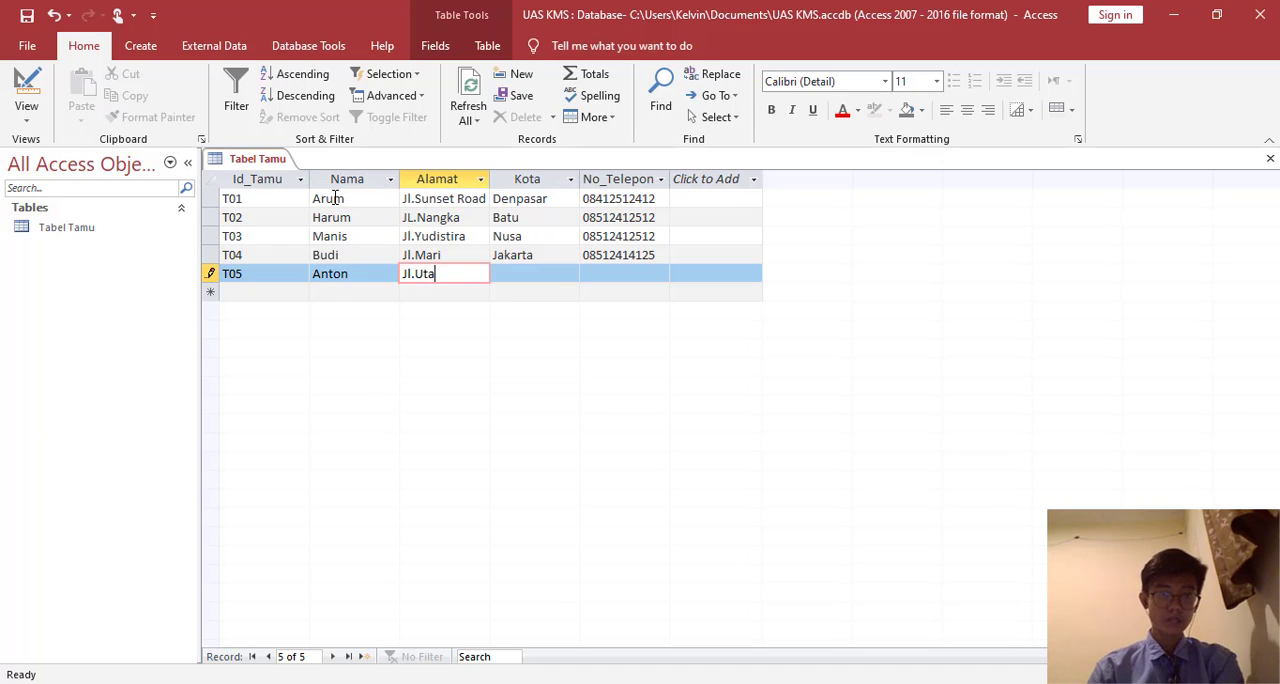
key(Tab)
- Complete the fifth guest's record with the city Lombok and the phone number, and save Tabel Tamu
text(L)
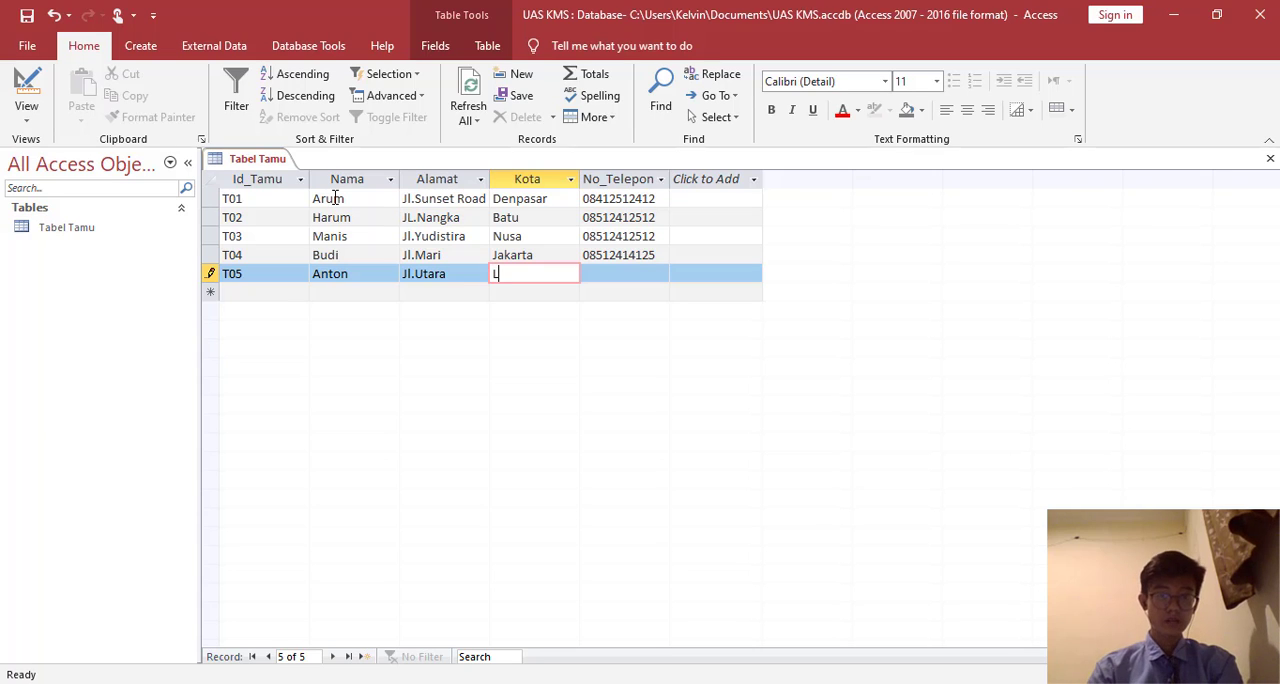
text(ombok)
key(Tab)
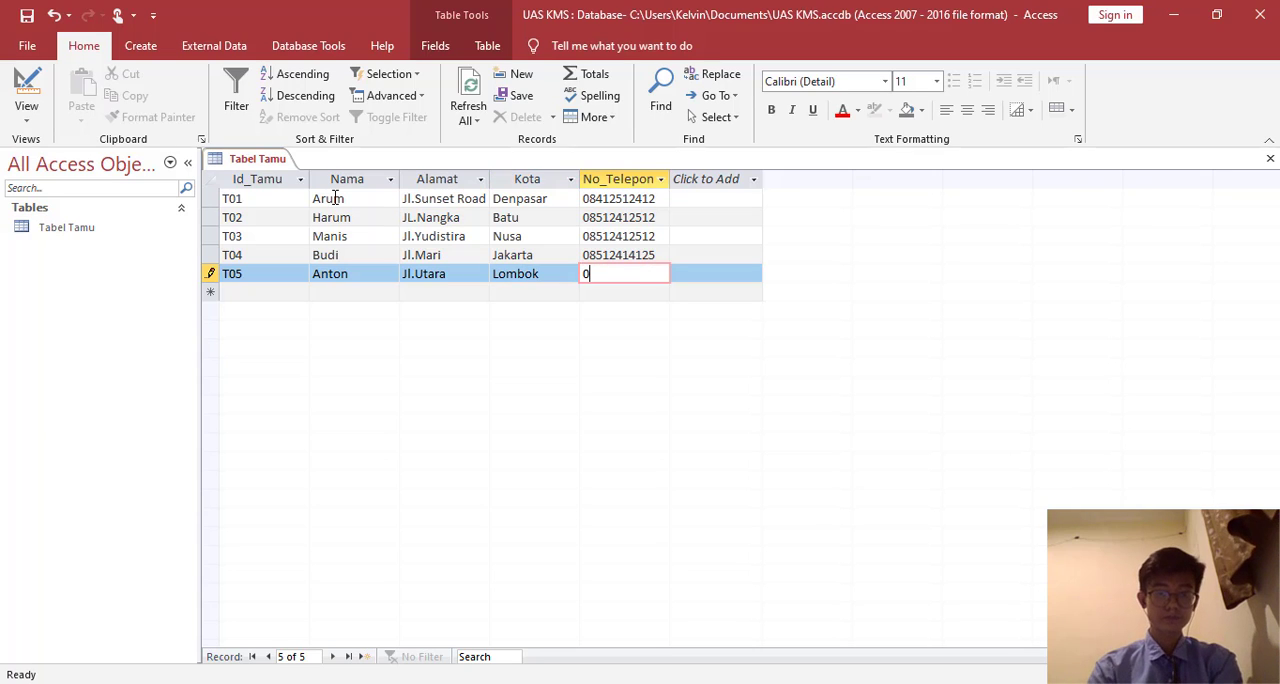
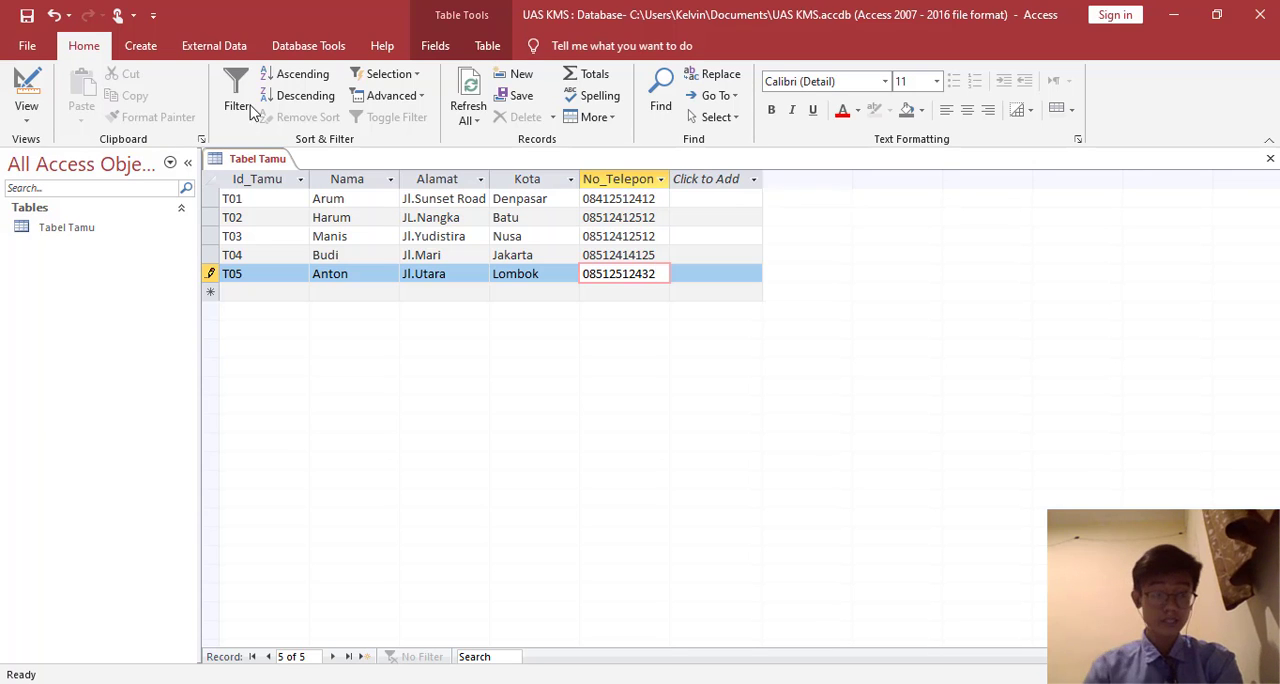
right_click(258, 161)
click(276, 175)
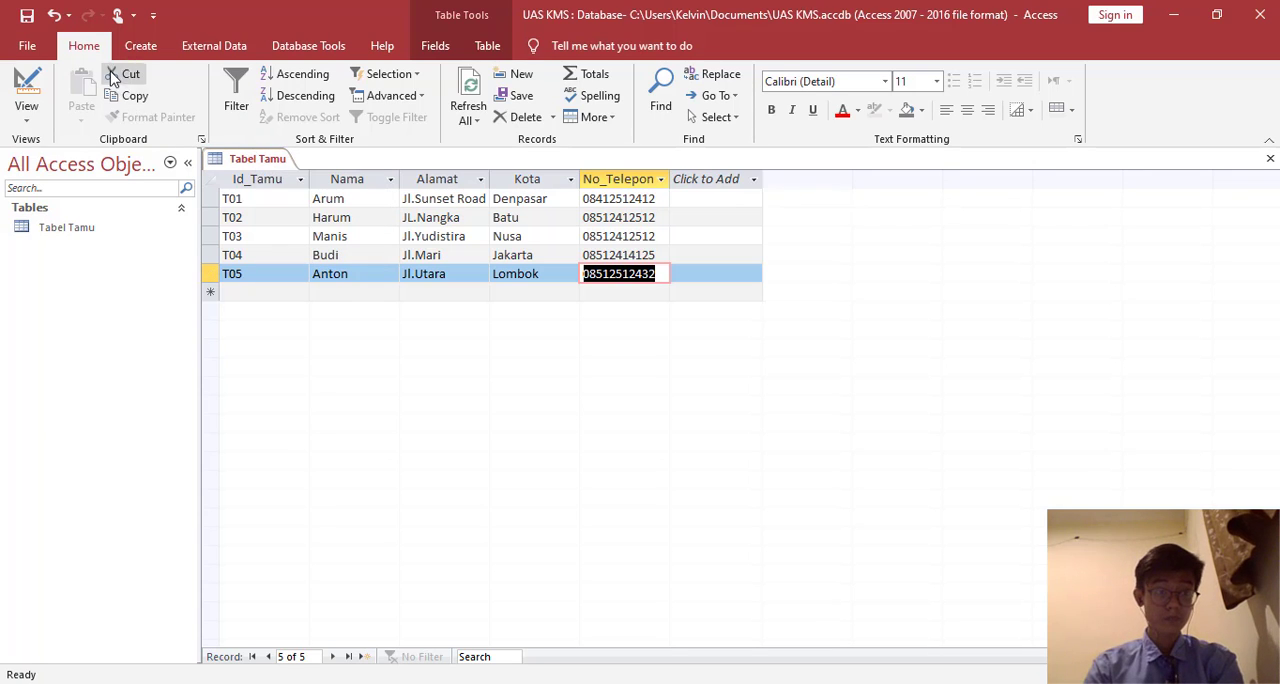
- Create a new table in Design view and add the fields Kd_Kamar and Nama
click(136, 45)
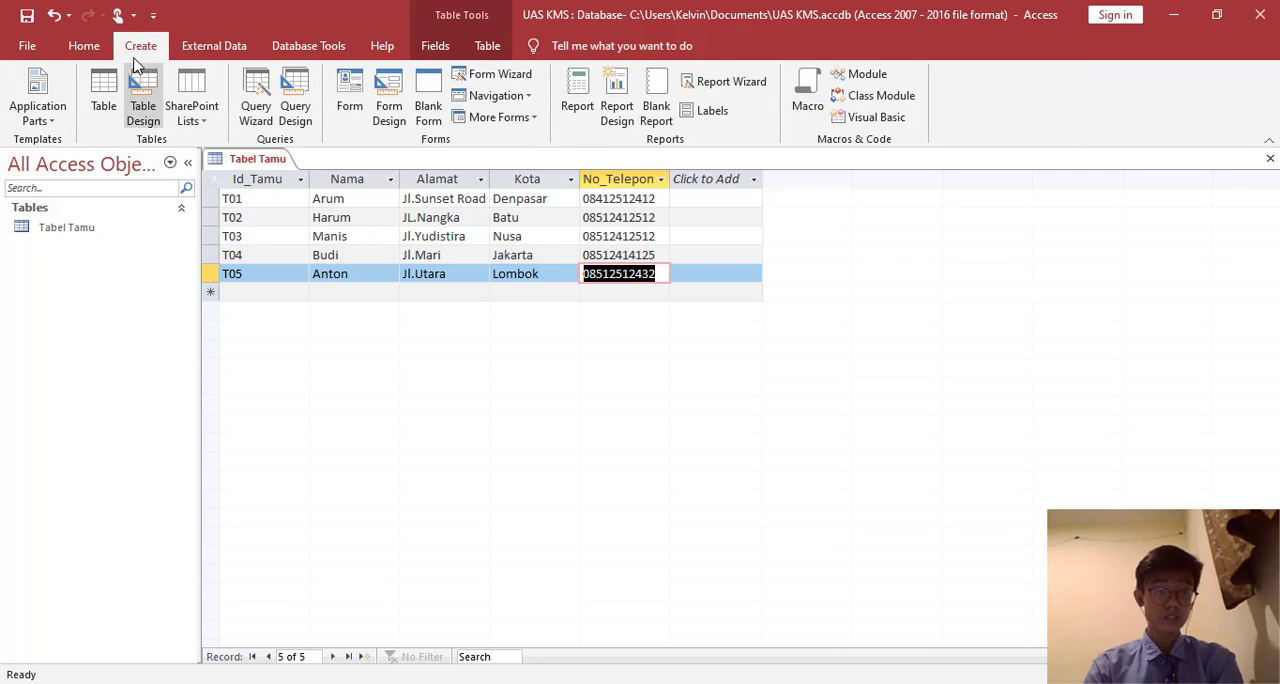
click(143, 112)
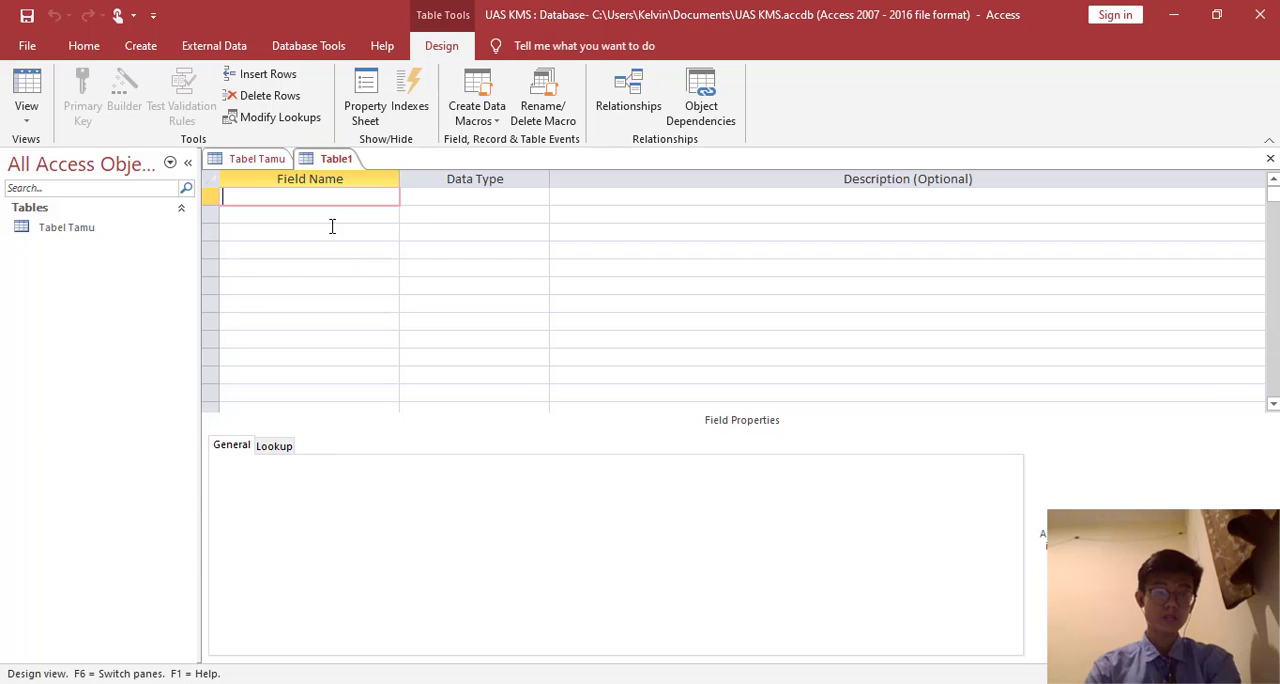
text(Kd)
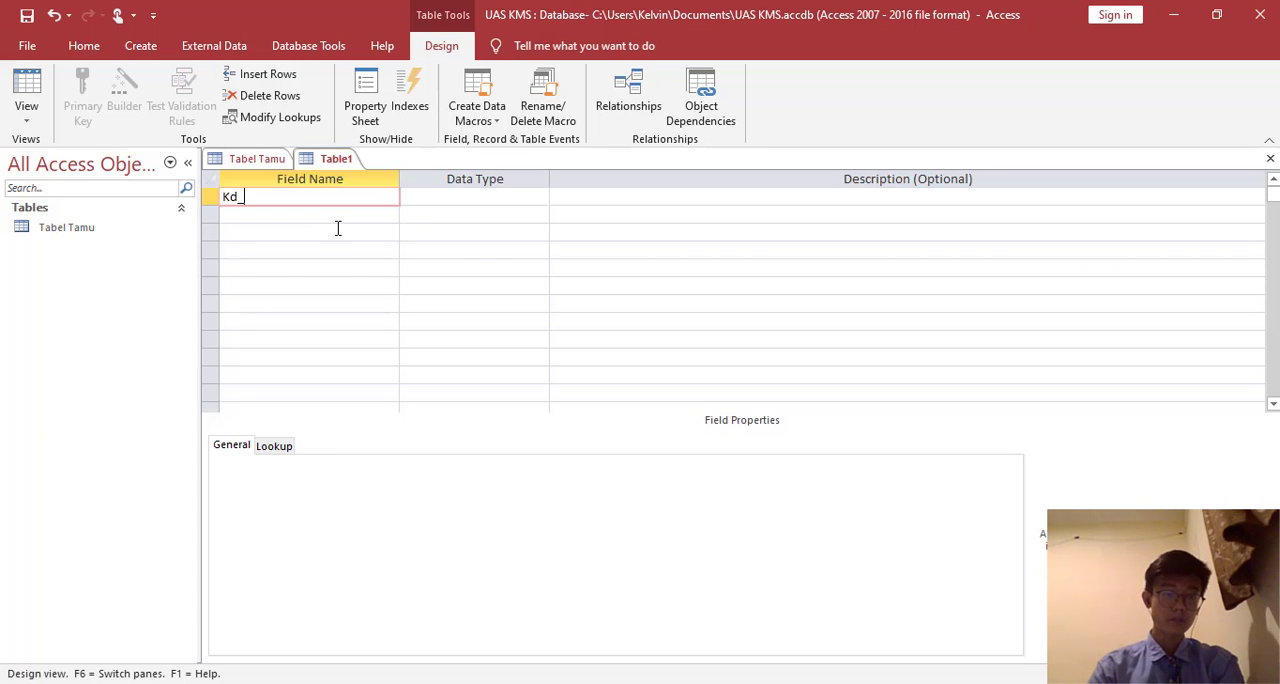
text(_Kamar)
key(Down)
text(Nama)
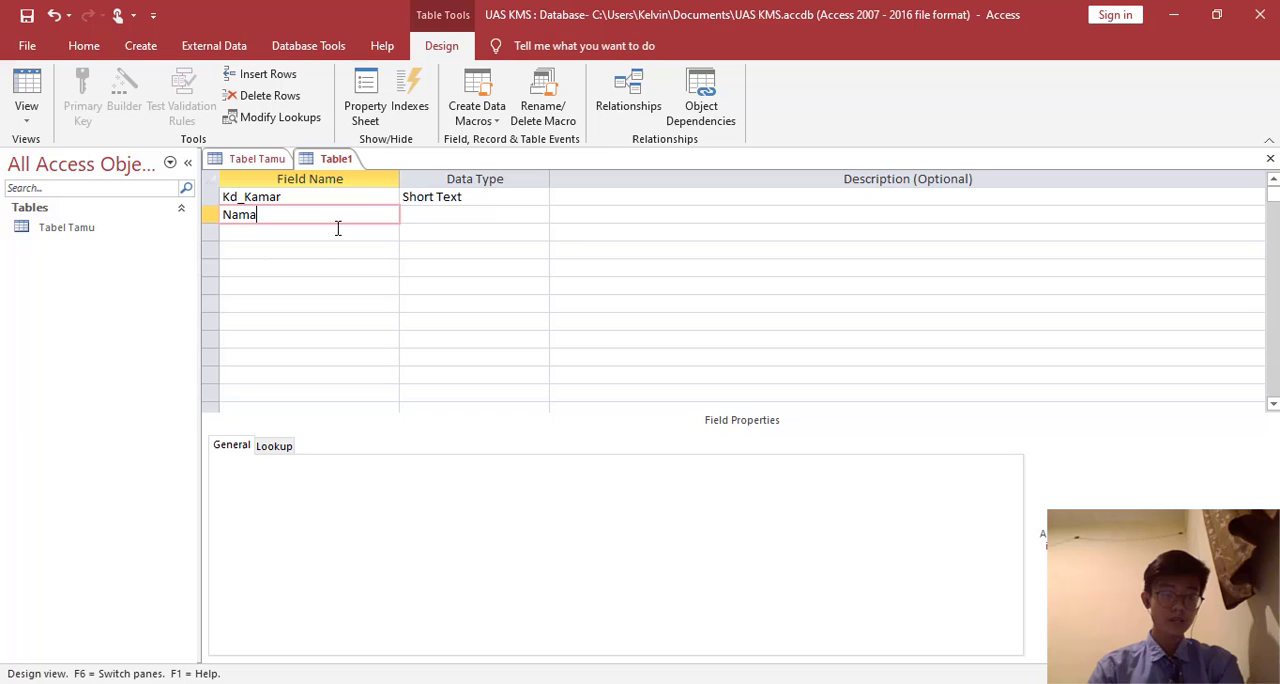
- Add the fields Tarif, Kapasitas and Fasilitas below Nama in the new table
key(Down)
text(Tairi)
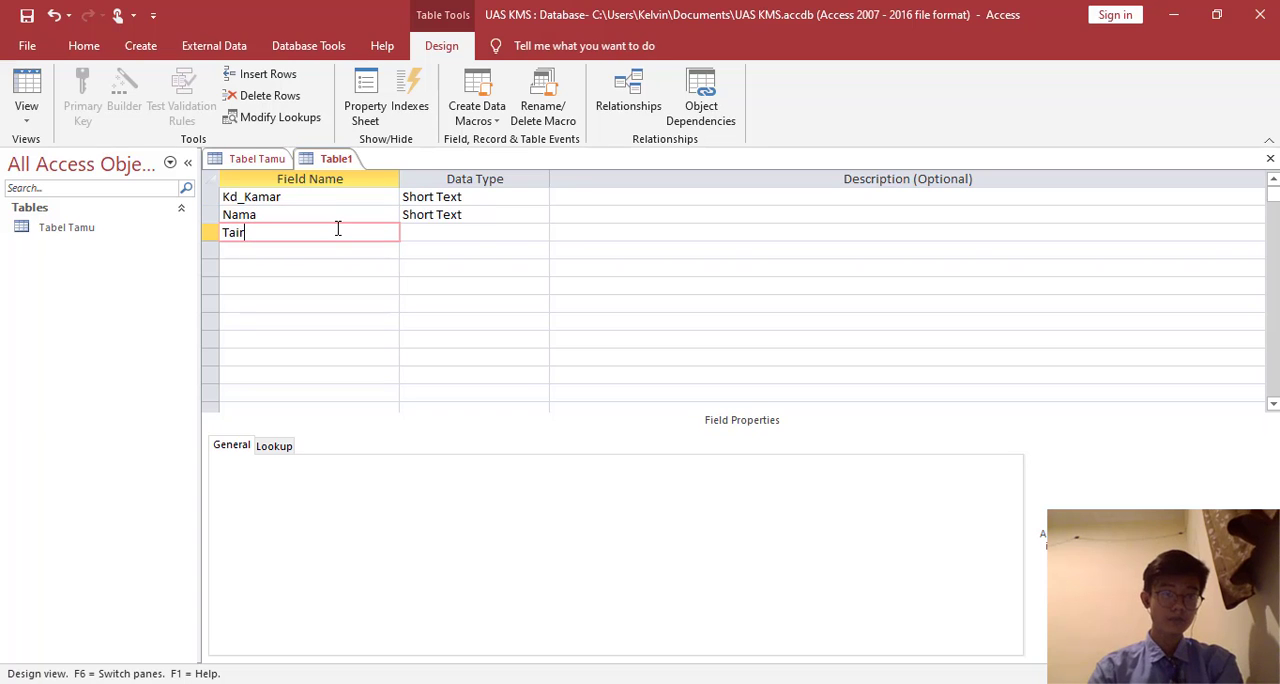
key(BackSpace)
key(BackSpace)
text(rif)
key(Down)
text(Kapas)
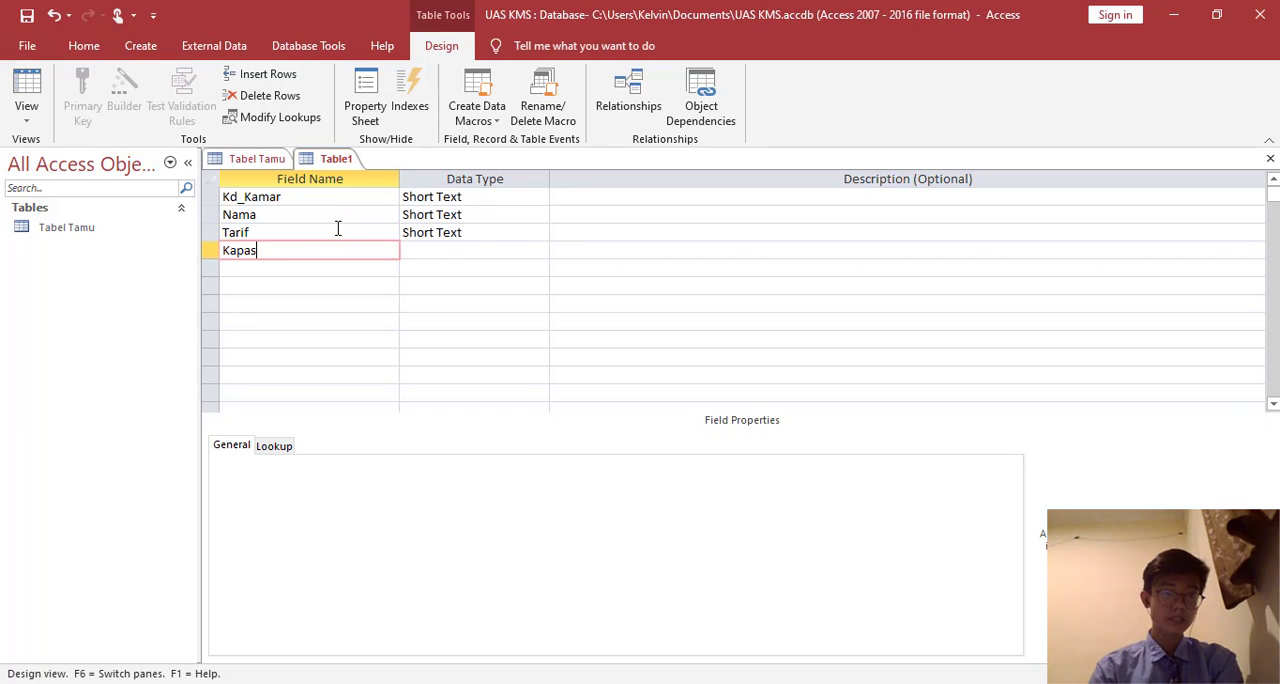
text(itasf)
key(BackSpace)
key(Down)
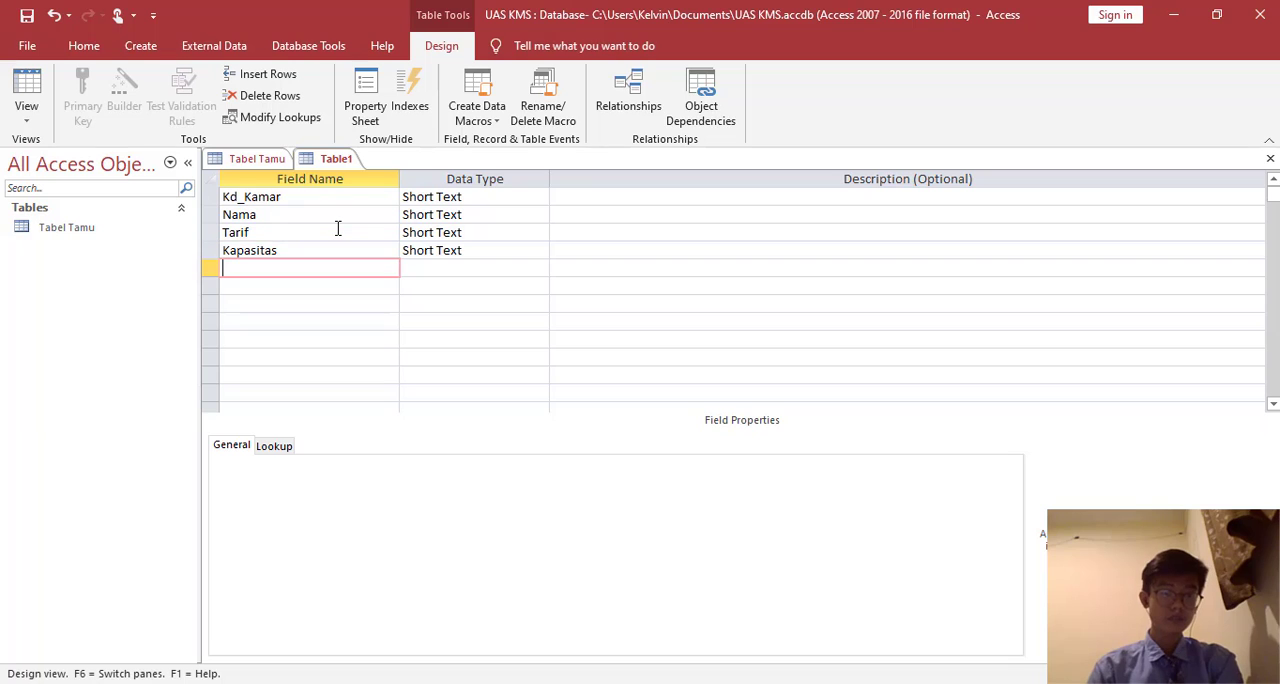
text(Fasilitas)
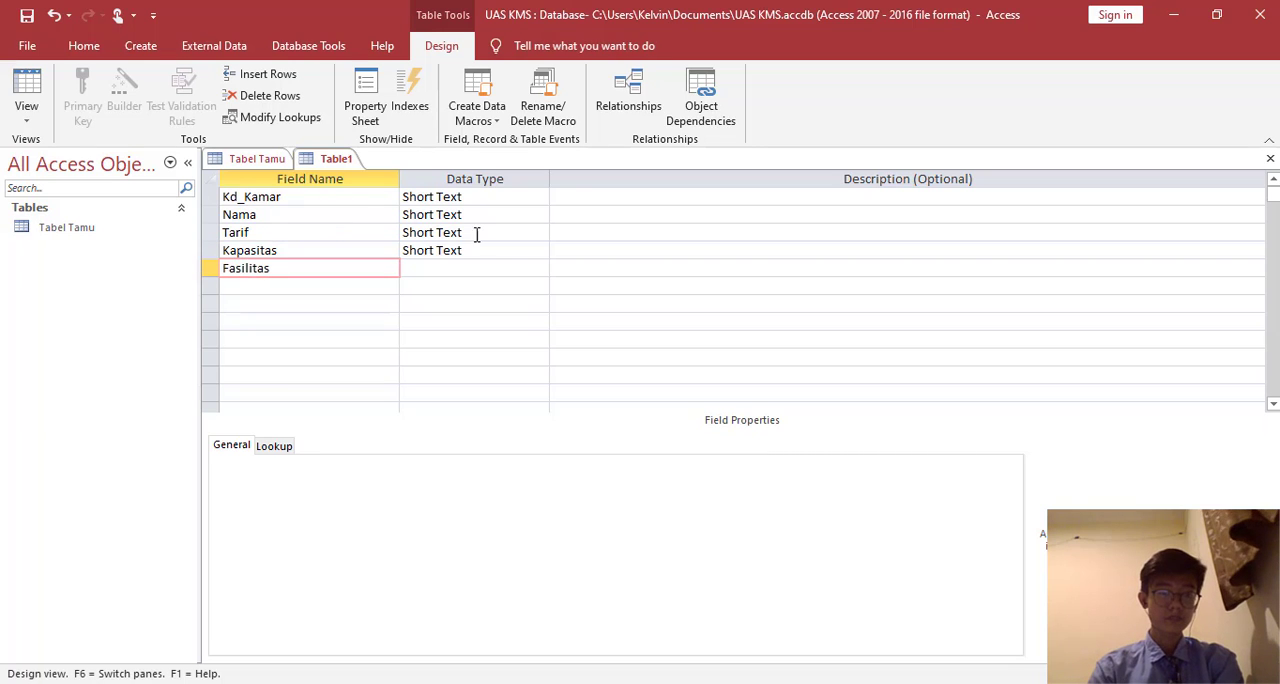
- Set the data type of the Tarif field to Currency
click(465, 232)
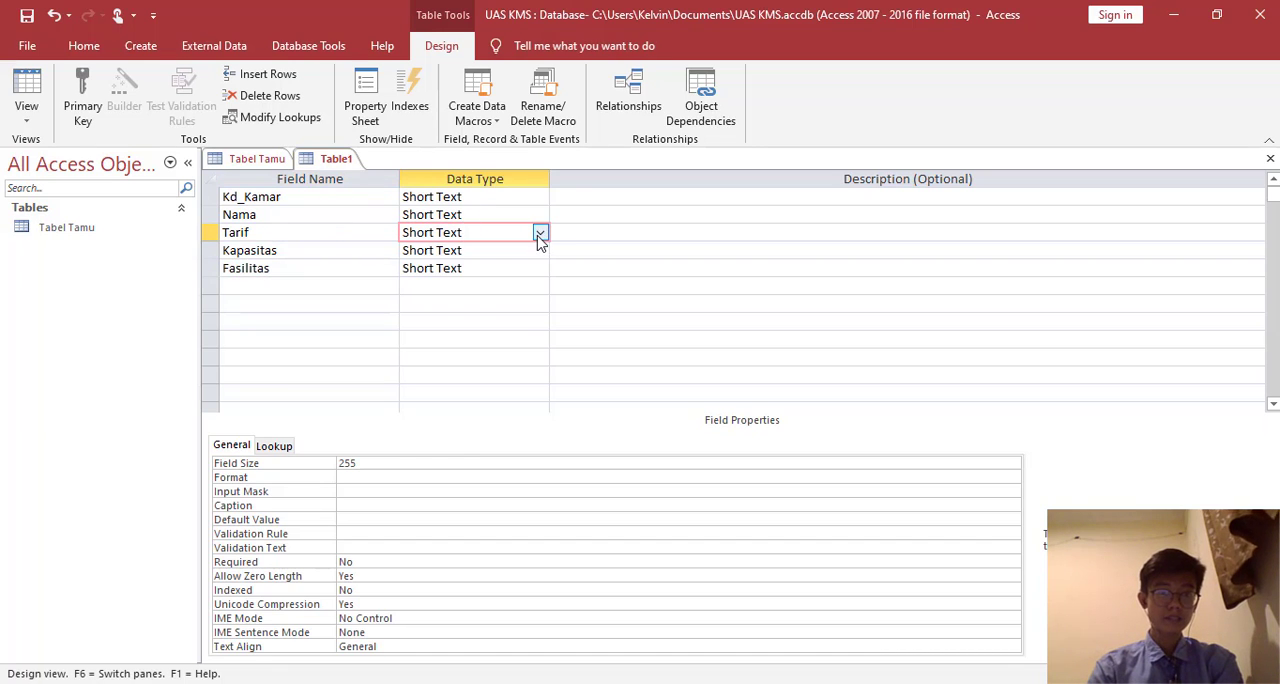
click(539, 232)
click(511, 359)
- Make Kd_Kamar the primary key and save the new table as Tabel Kamar
click(291, 193)
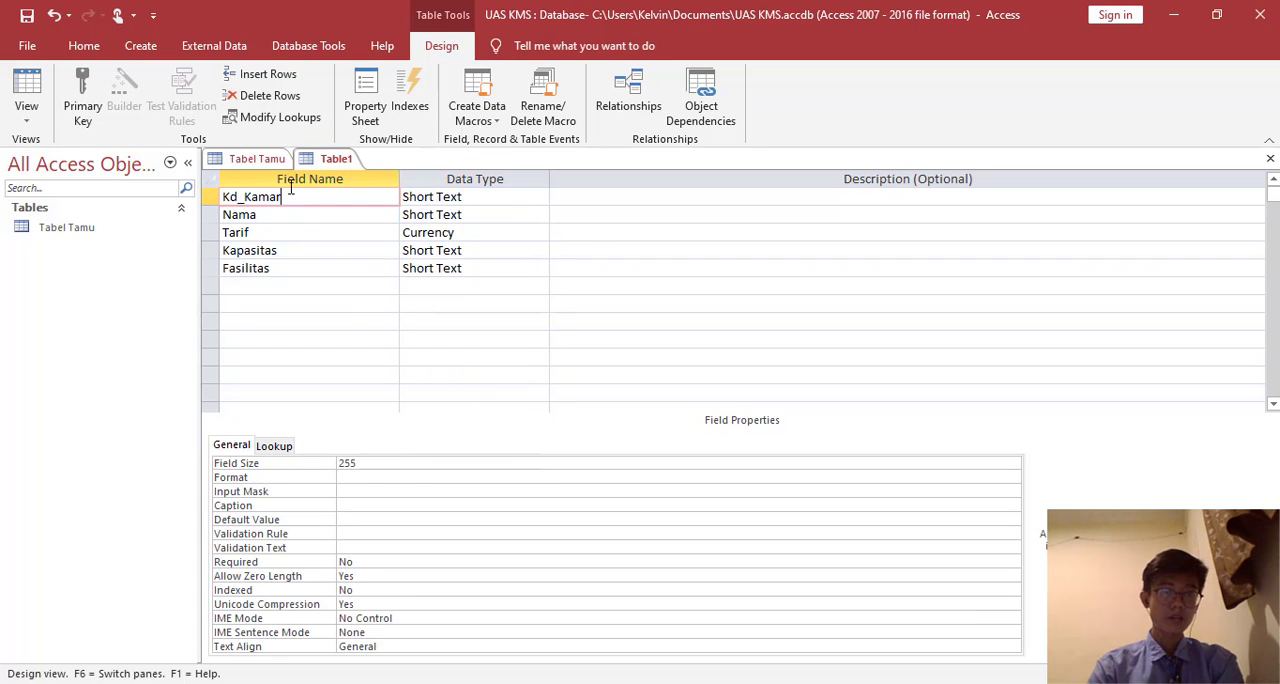
click(83, 100)
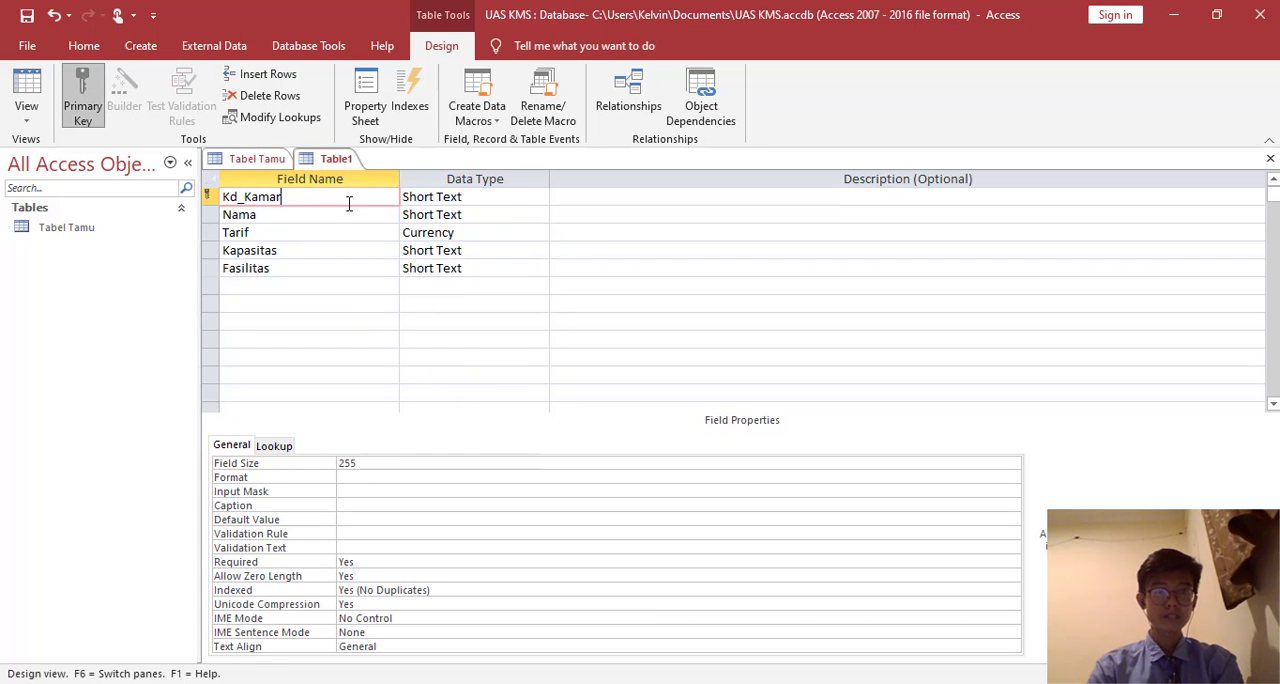
right_click(324, 160)
click(383, 168)
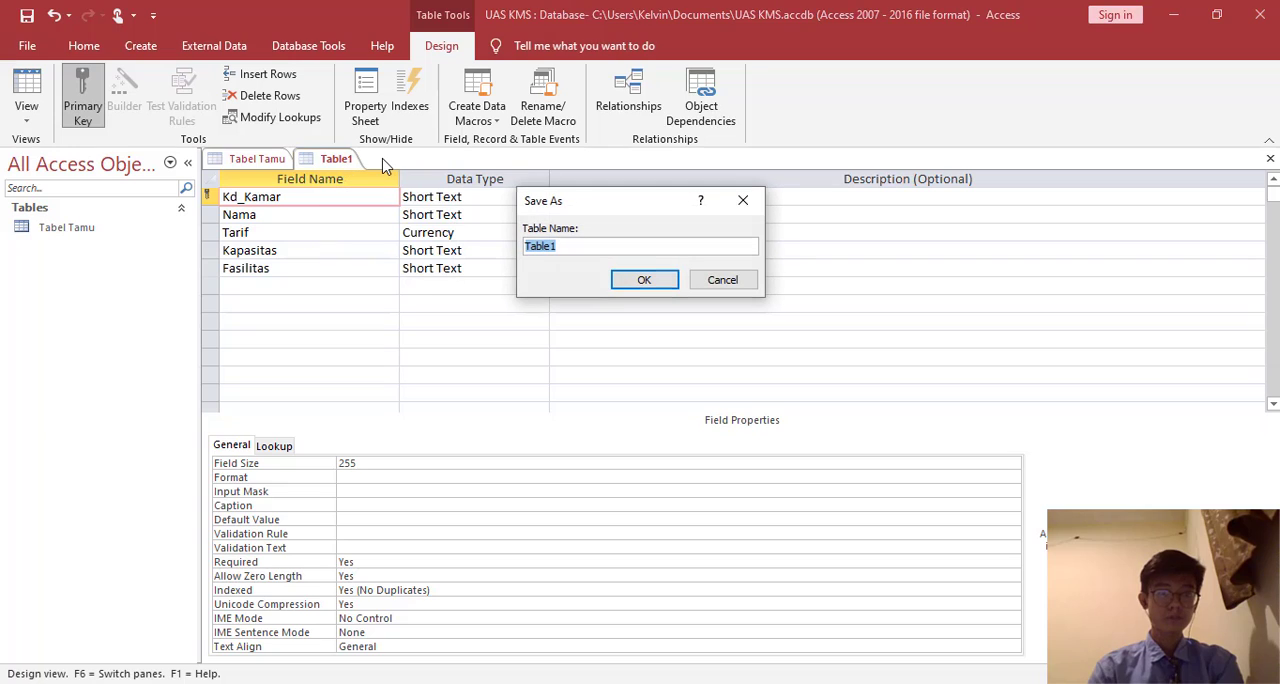
text(K)
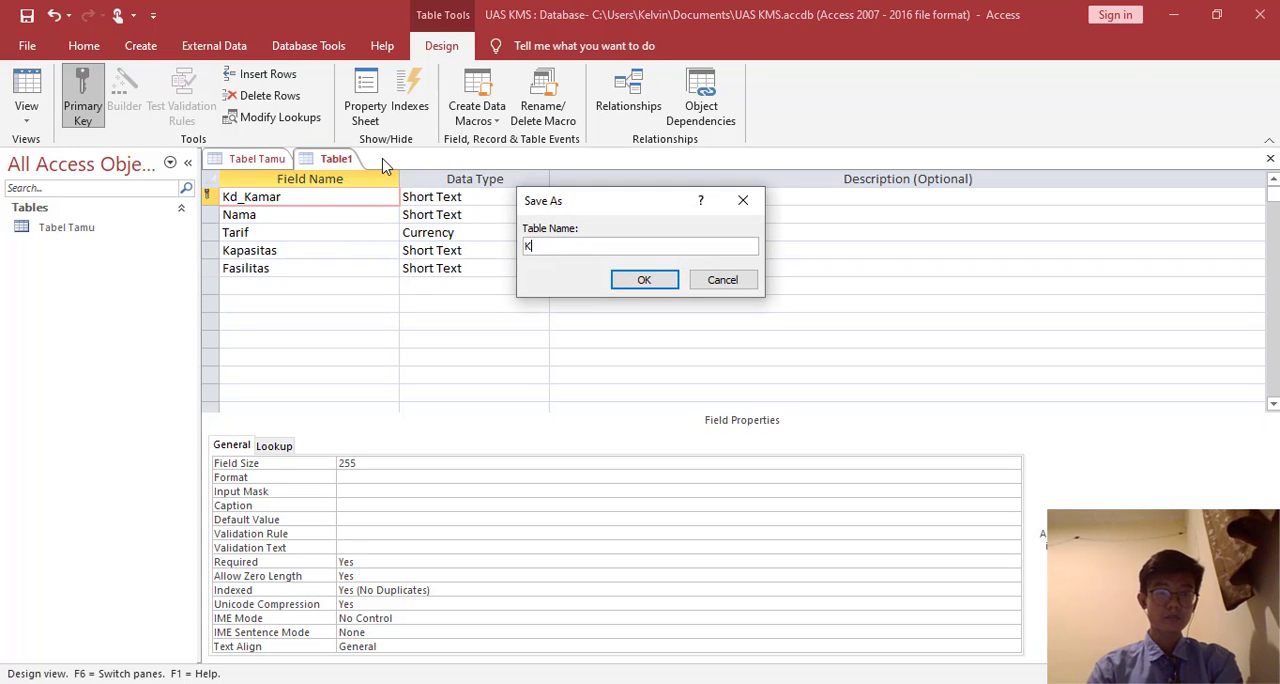
text(amar)
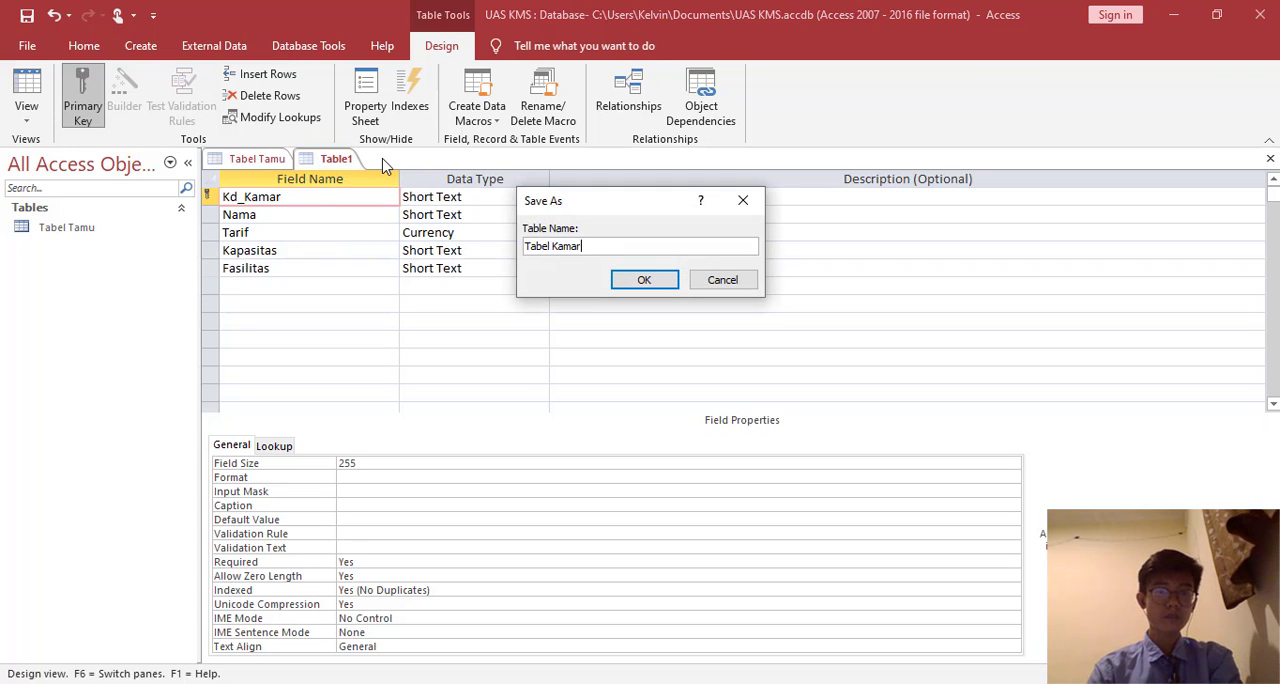
click(630, 282)
- Switch Tabel Kamar to Datasheet view and enter room K1 with Nama Superior, Tarif 50, Kapasitas 2 Orang and Fasilitas "Televisi, AC"
click(27, 100)
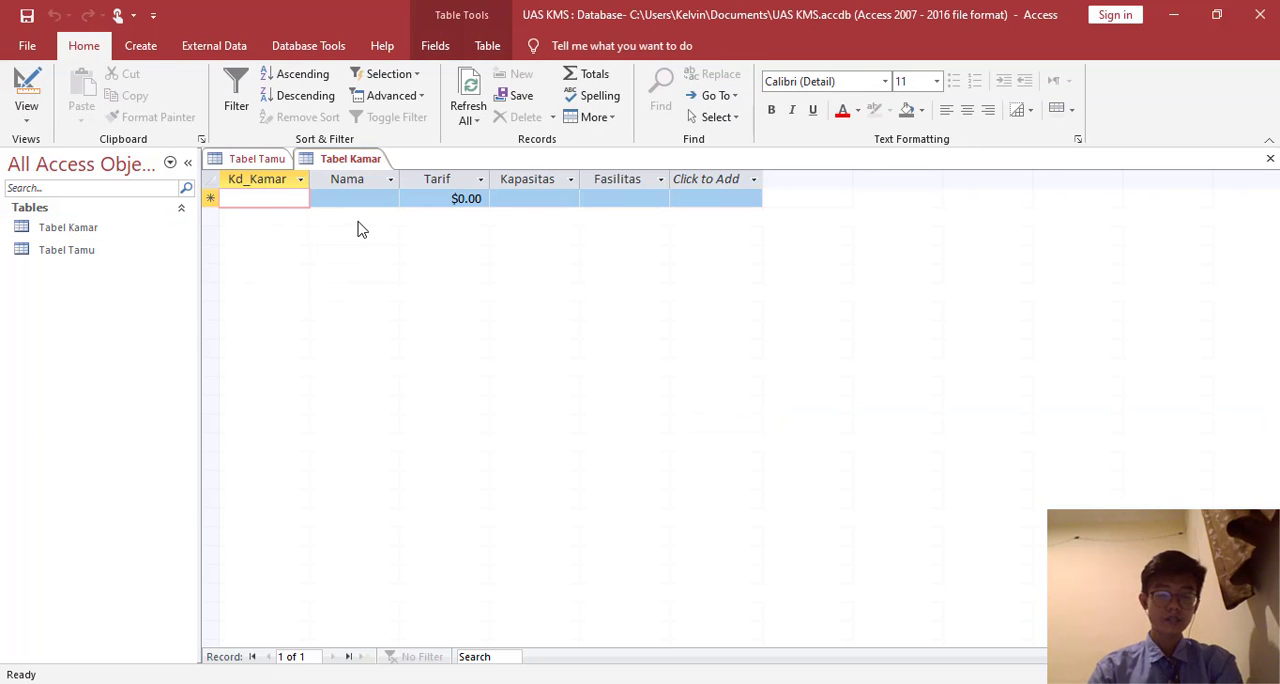
text(K1)
key(Tab)
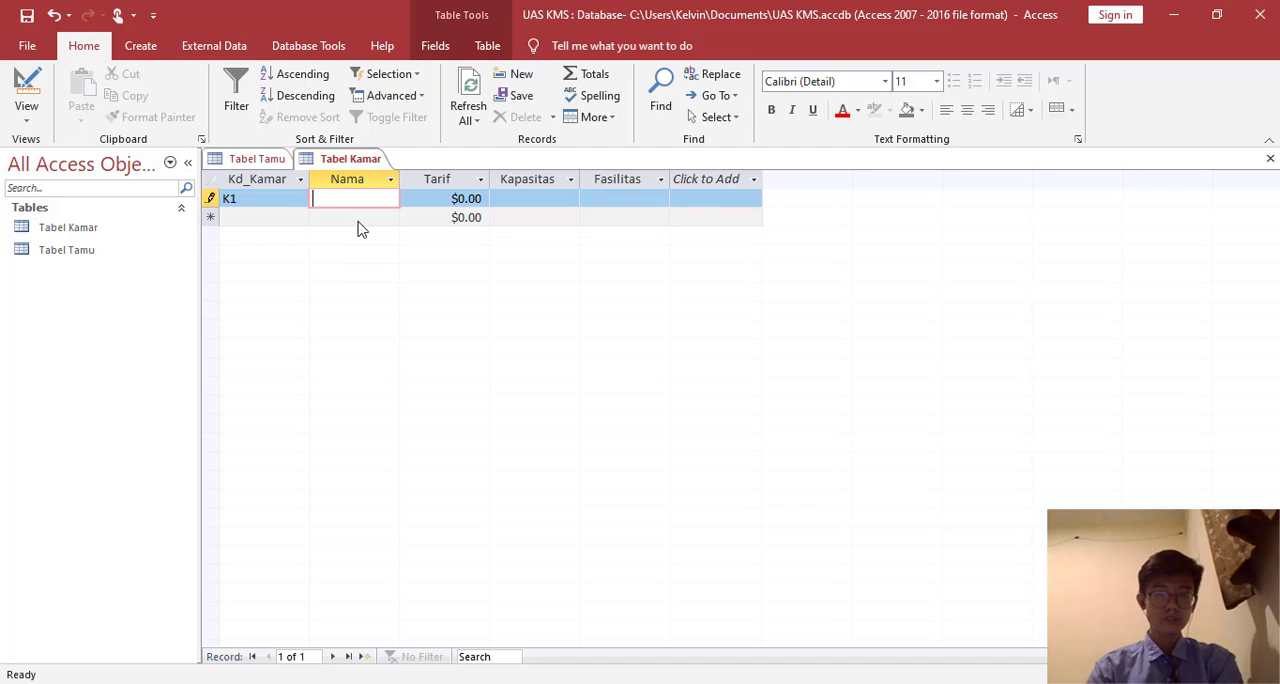
text(Superior)
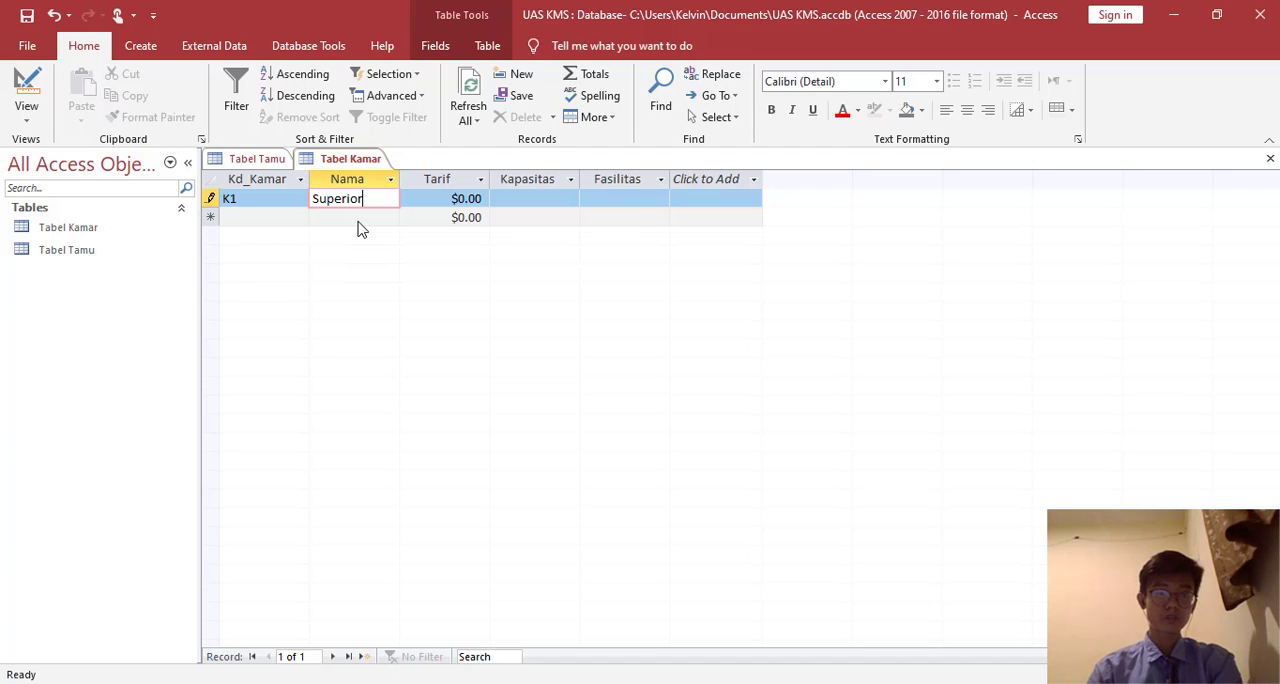
key(Tab)
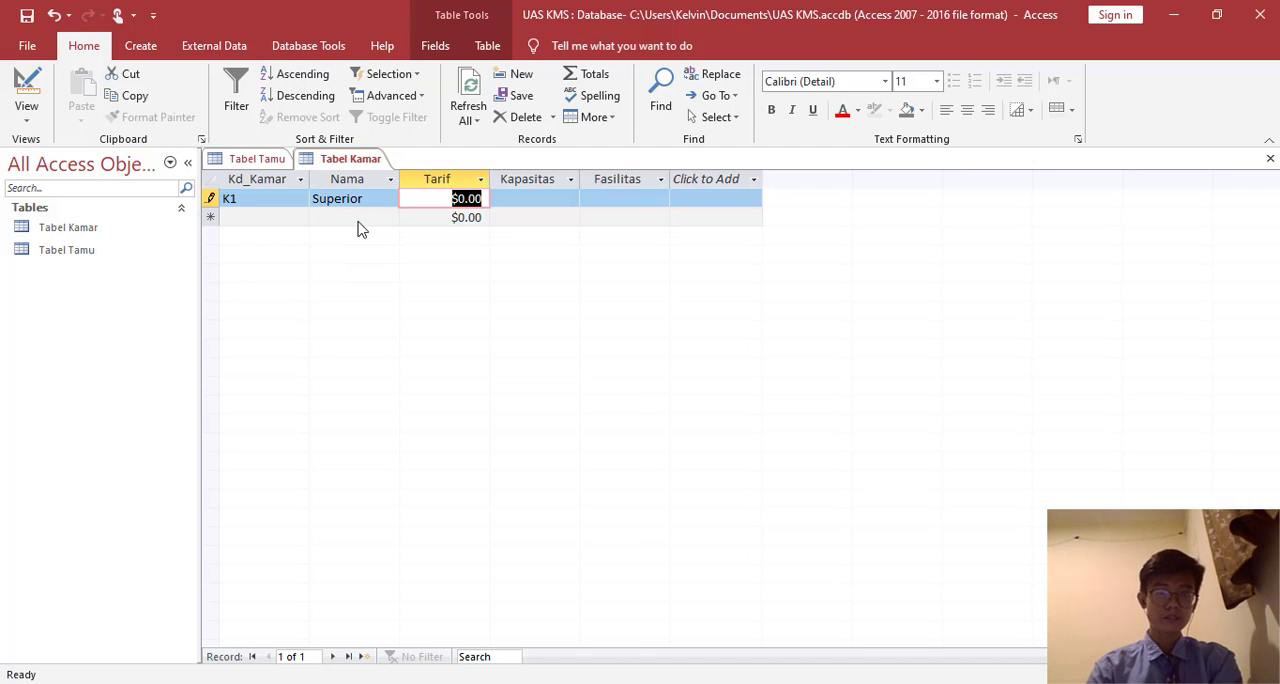
text(50)
key(Tab)
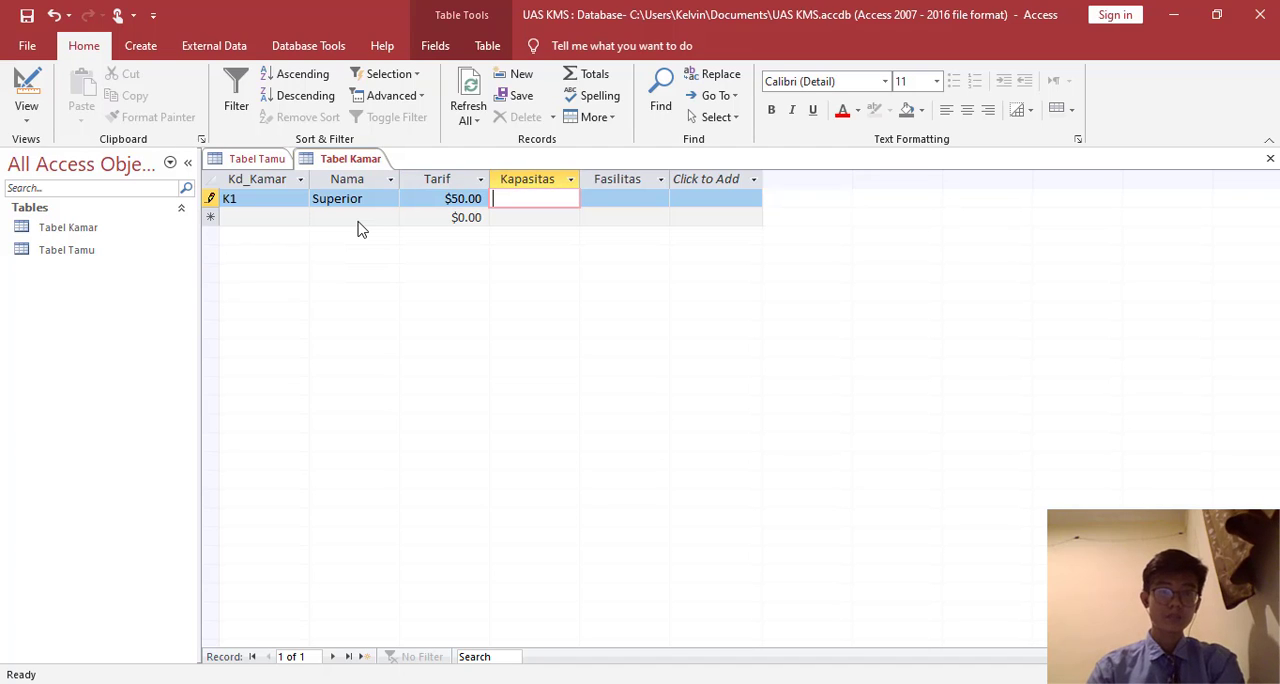
text(2 Orang)
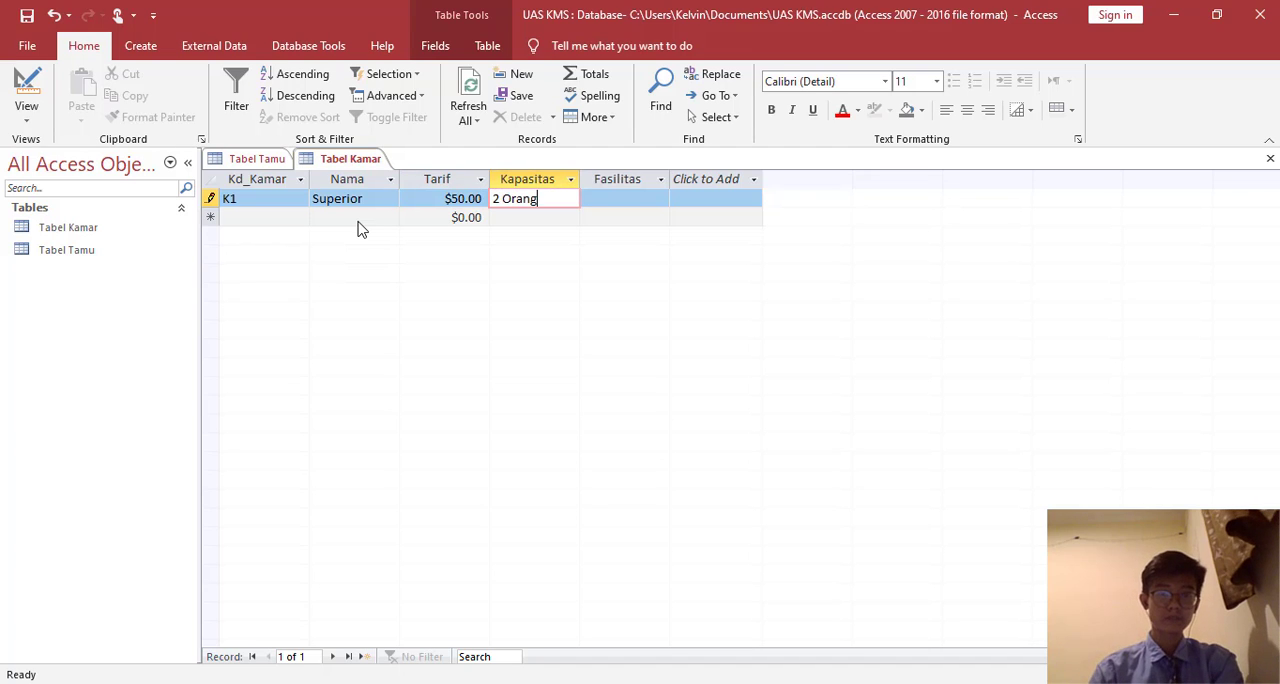
key(Tab)
text(Televis)
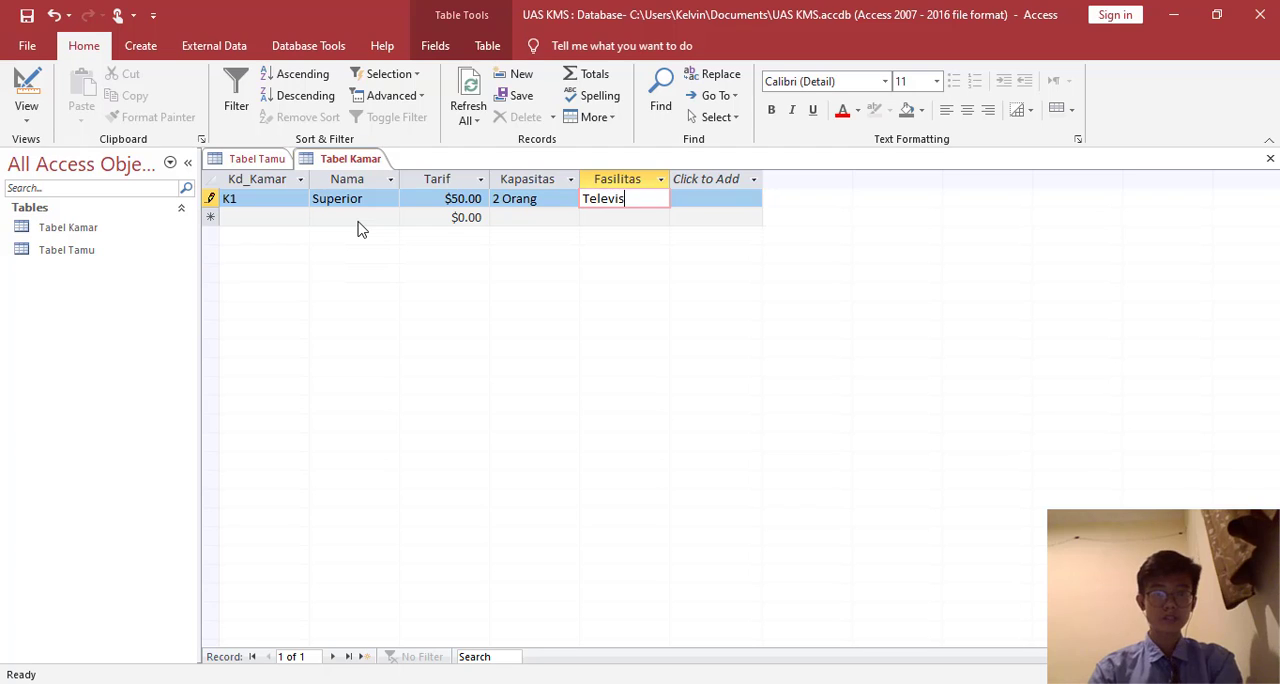
text(i, AC)
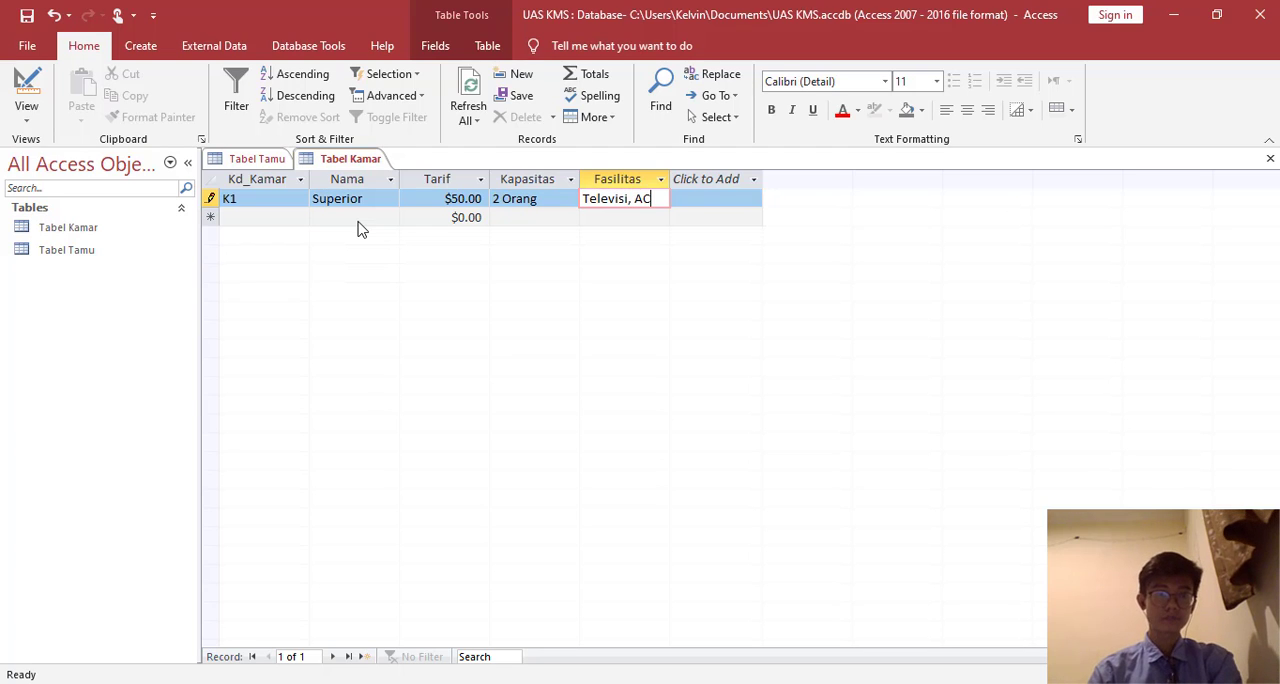
key(Tab)
- Enter room K2 in Tabel Kamar with Nama King, Tarif 70, Kapasitas 4 Orang and Fasilitas "AC, Televisi, Balcony"
text(K2)
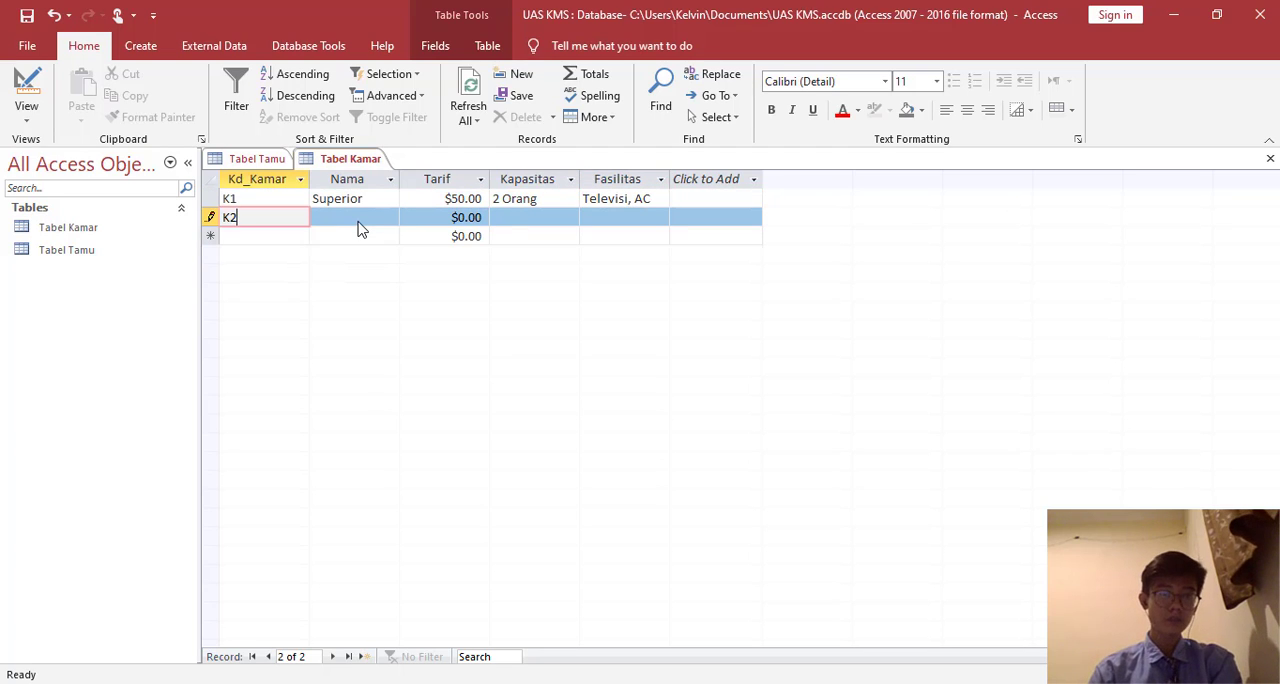
key(Tab)
text(King)
key(Tab)
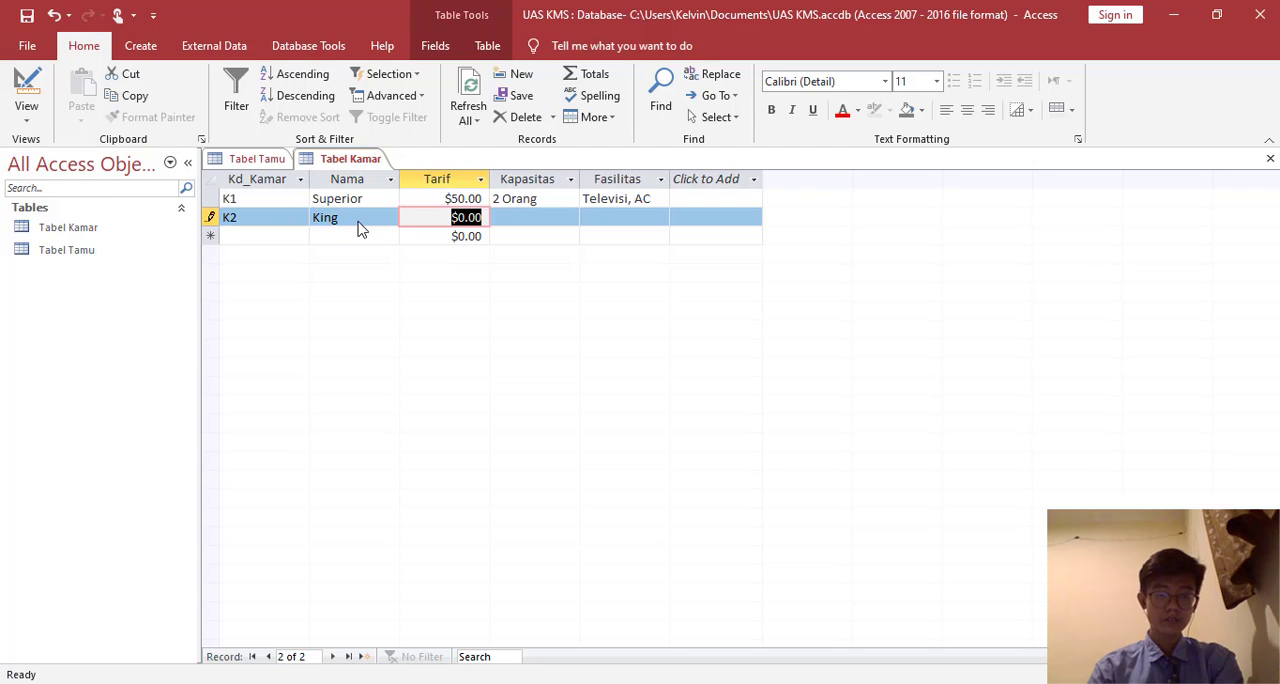
text(70)
key(Tab)
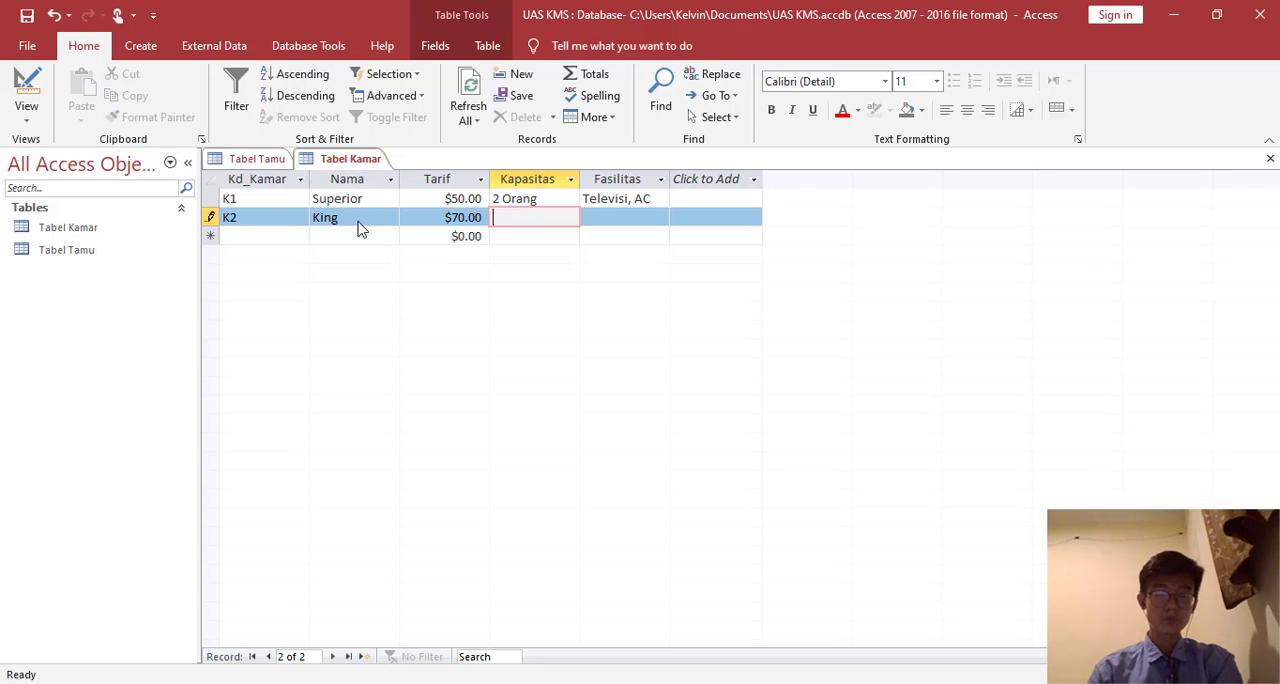
text(4 Orang)
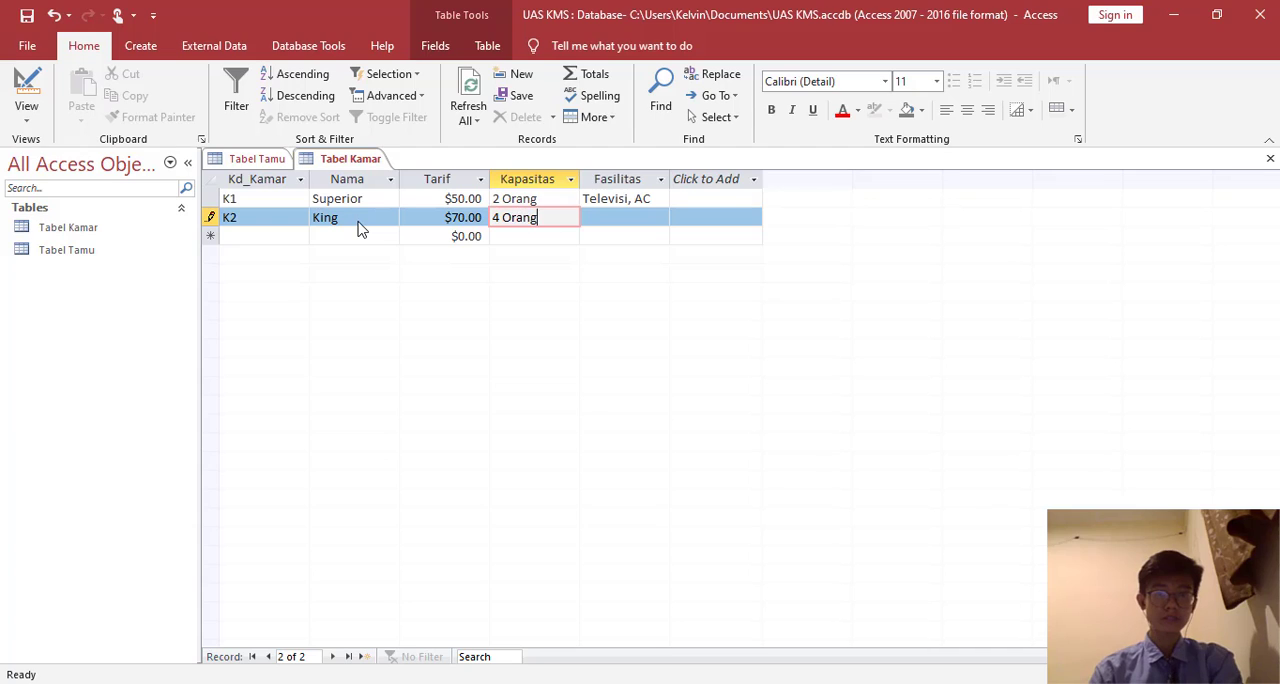
key(Tab)
text(AC)
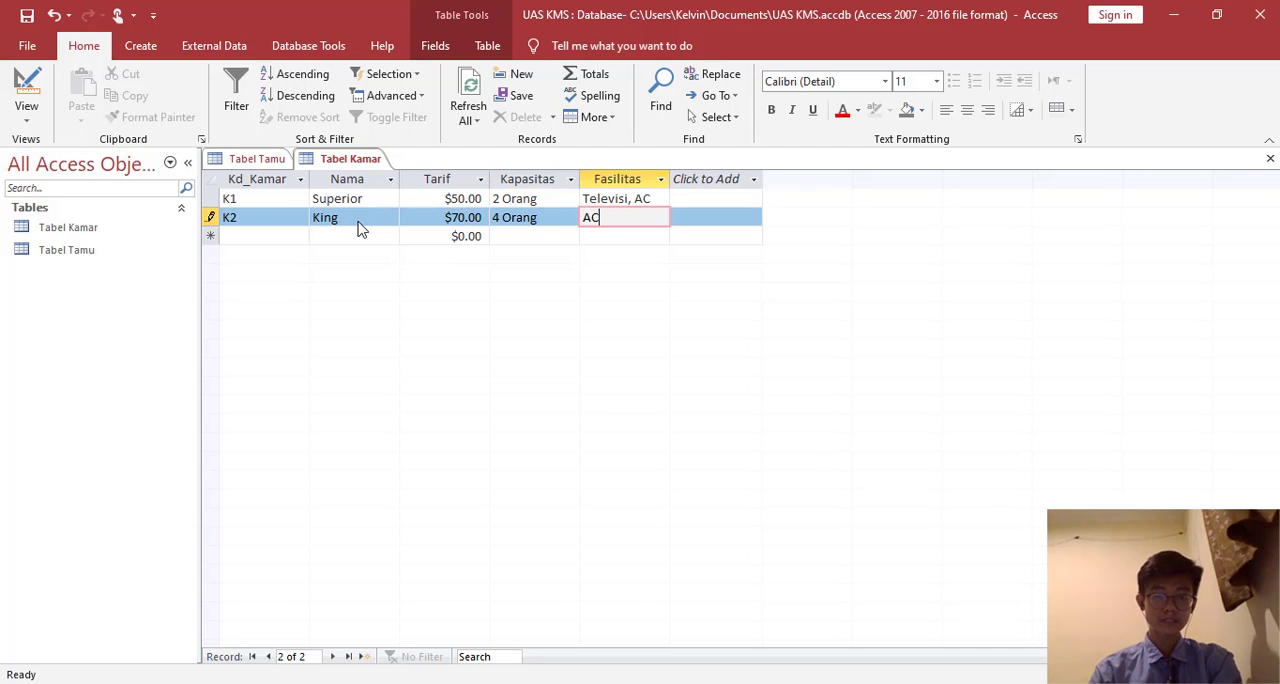
text(, Televisi)
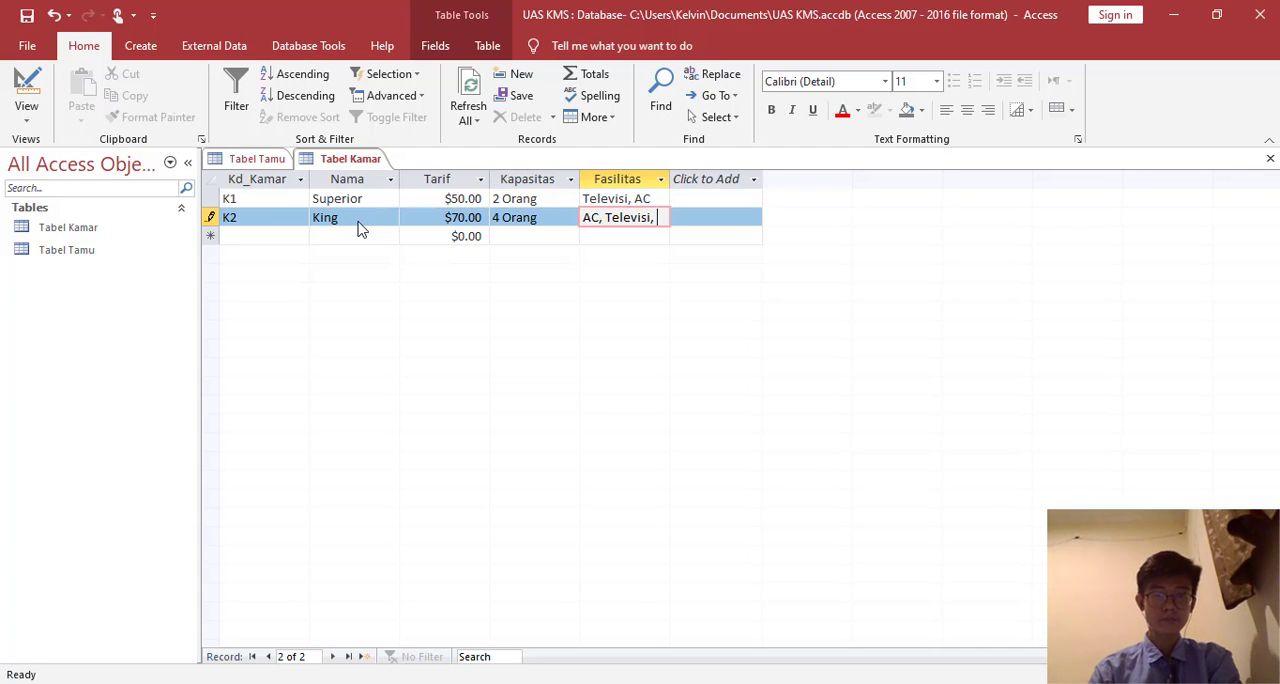
text(, Balcony)
key(Down)
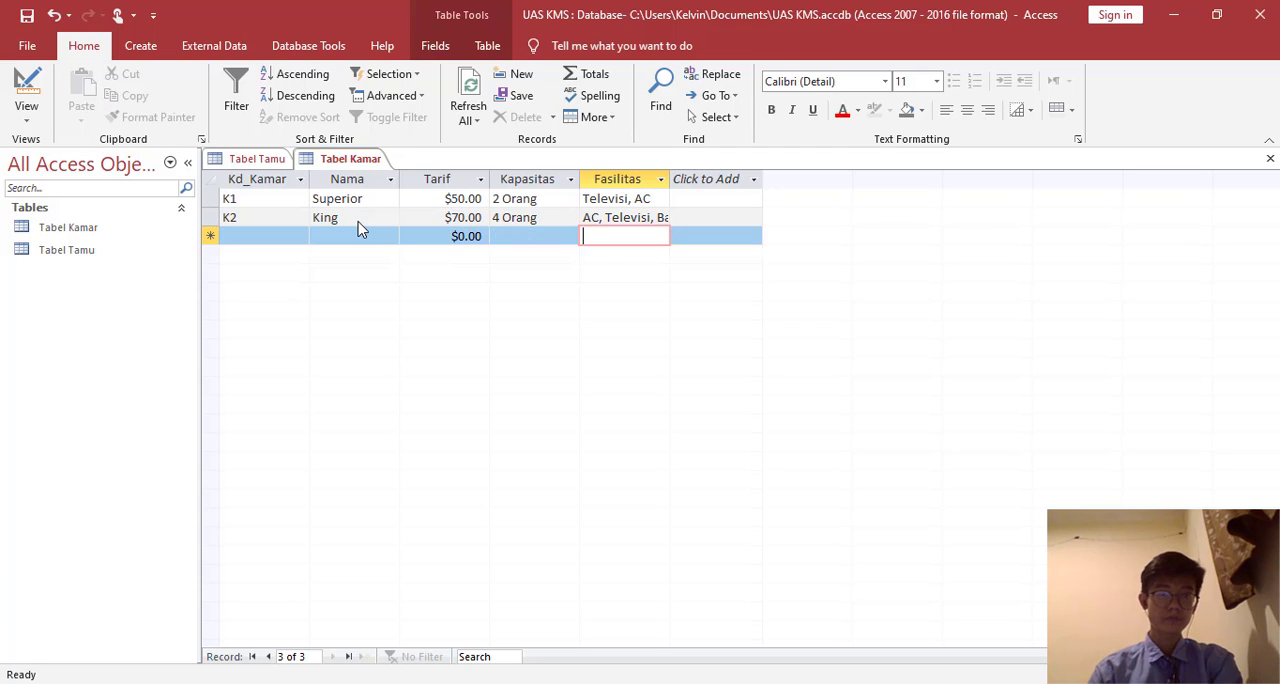
- Start the third record of Tabel Kamar with Kd_Kamar K3 and Nama Standar
key(Left)
key(Left)
key(Left)
key(Left)
text(K3)
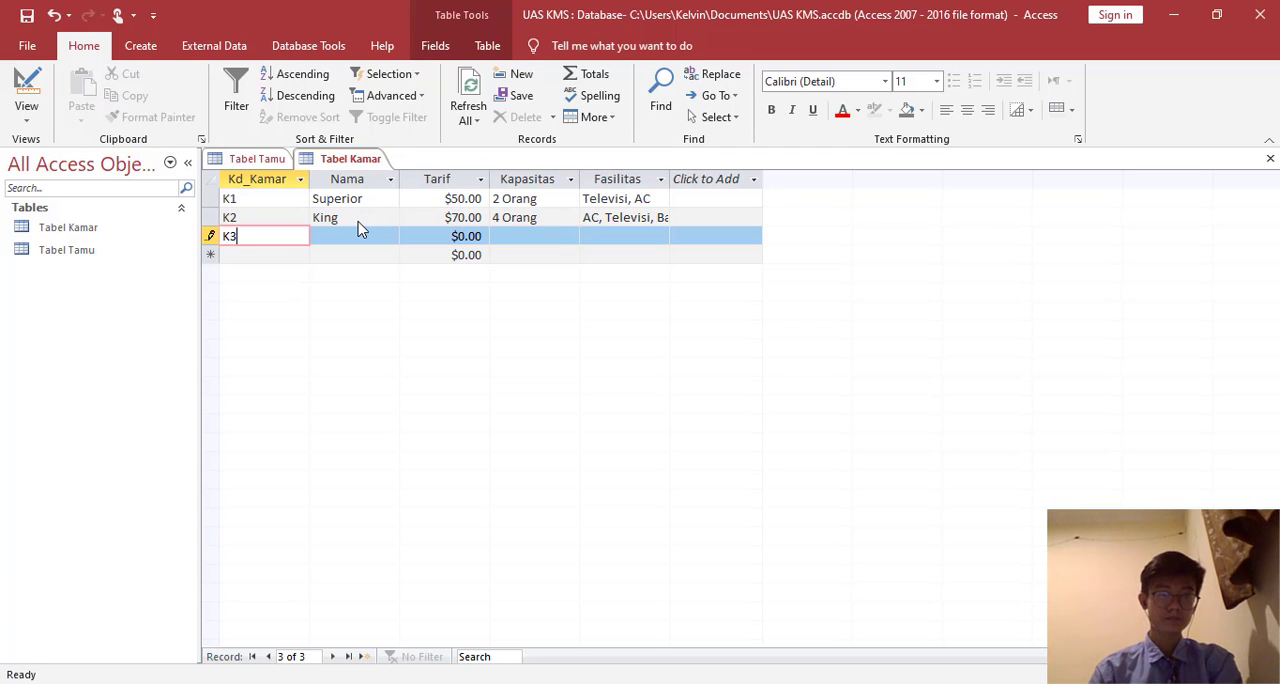
key(Tab)
text(Stand)
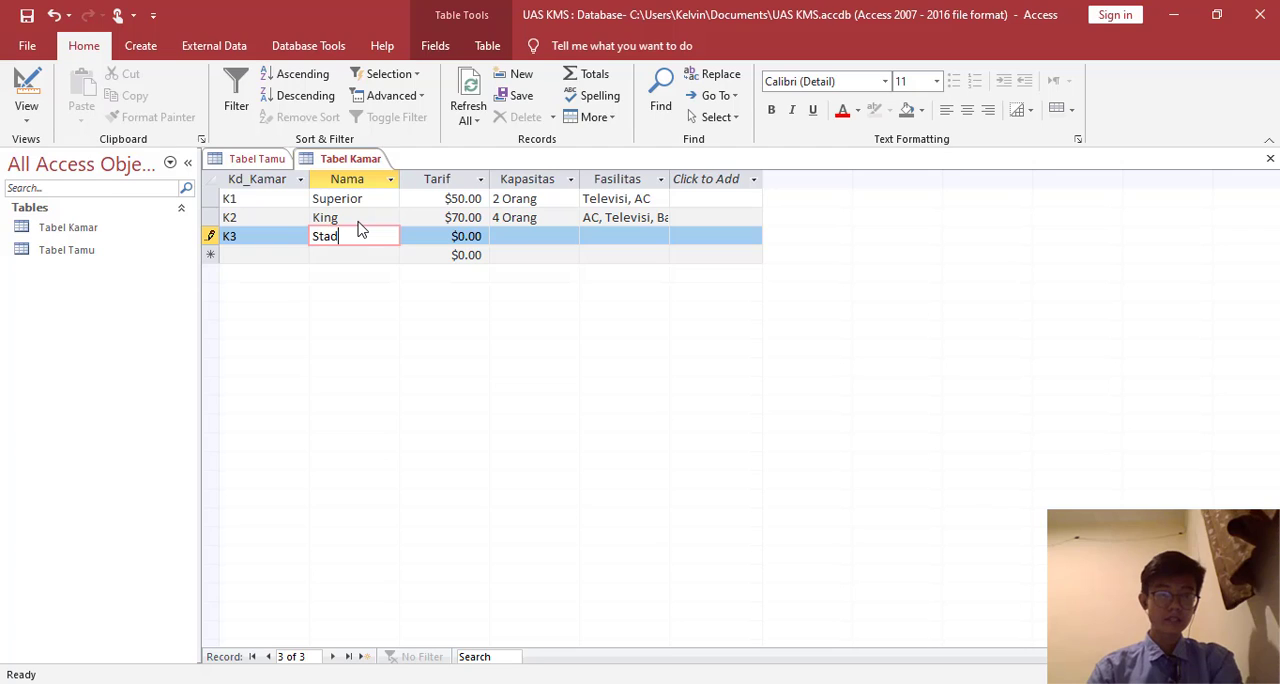
key(BackSpace)
text(m)
key(BackSpace)
text(ndar)
key(Tab)
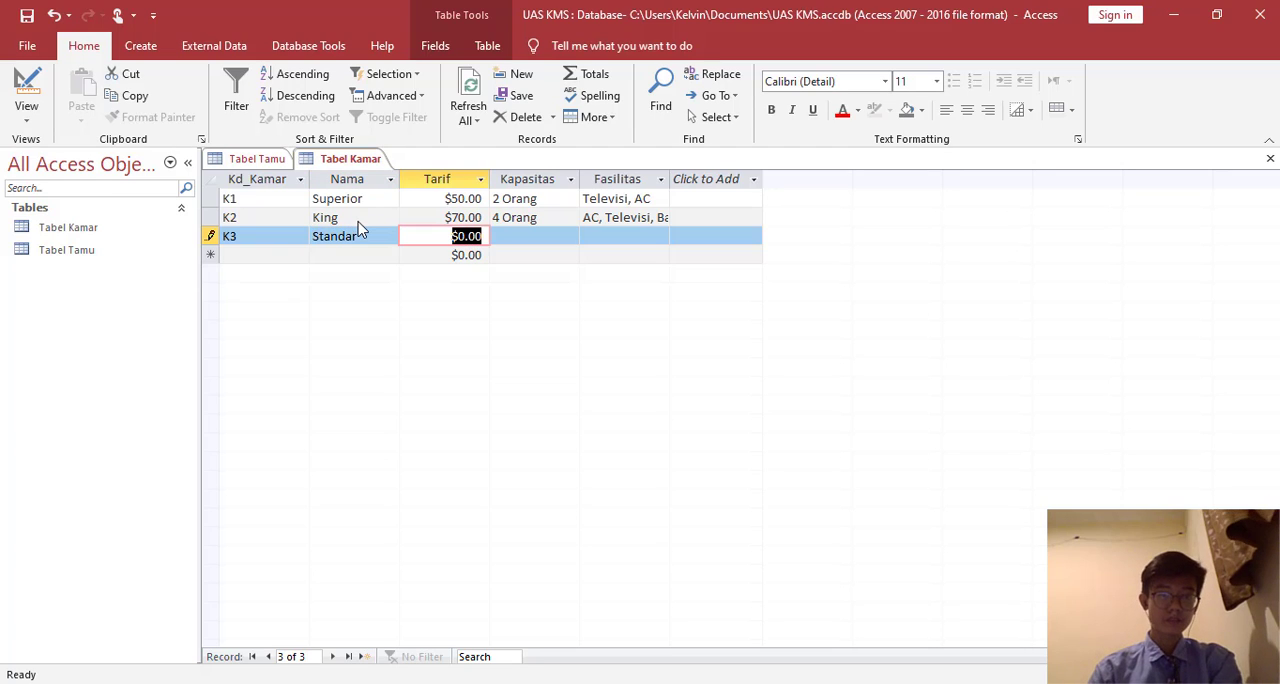
- Complete room K3 with Tarif 35, Kapasitas 1 Orang and Fasilitas "Televisi, AC", and save Tabel Kamar
text(35)
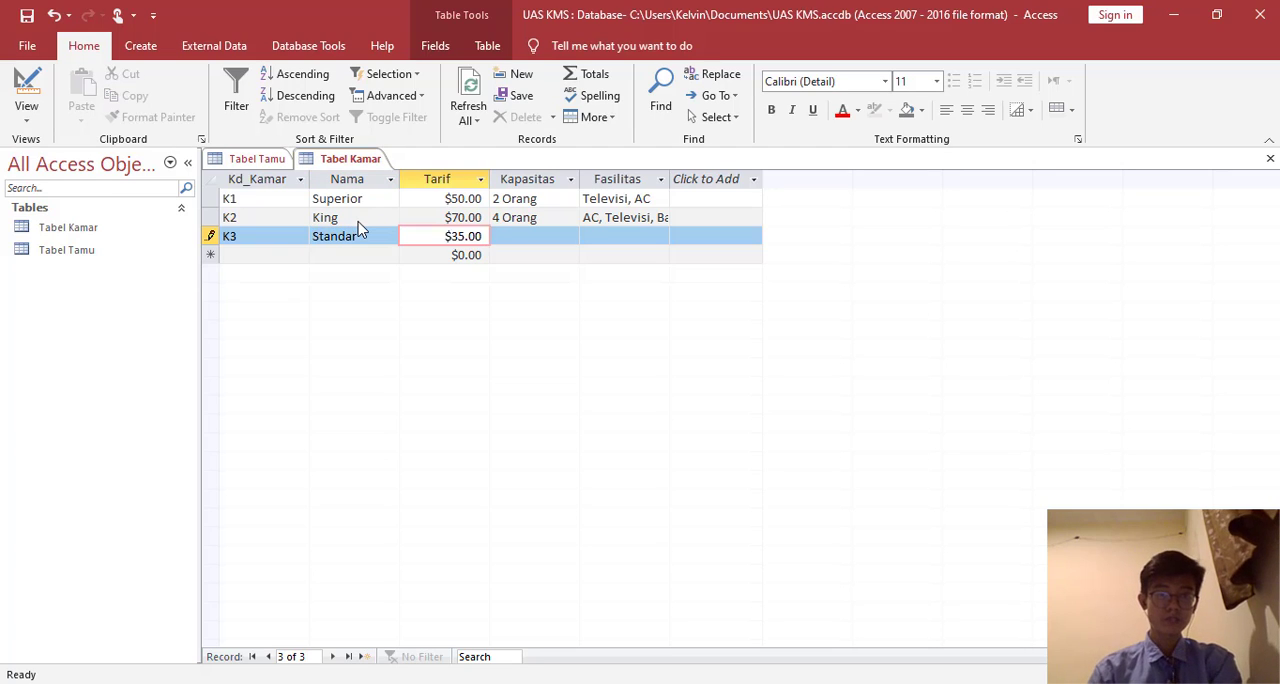
key(Tab)
text(1 Orang)
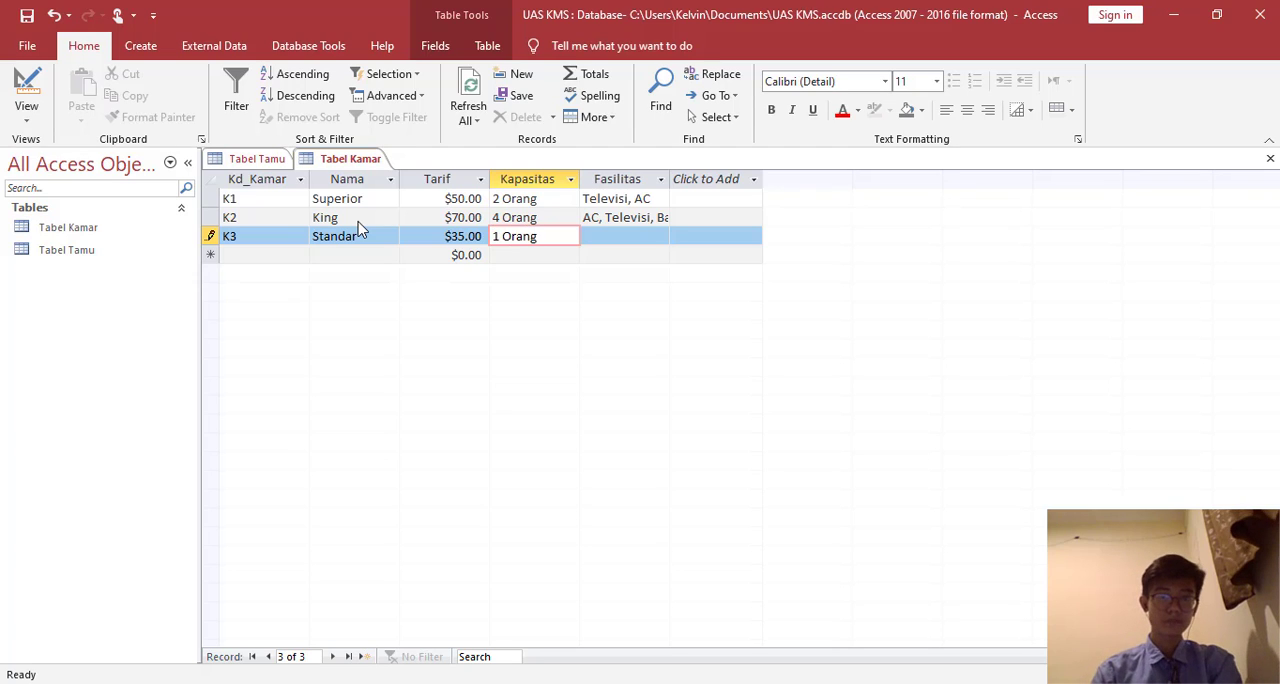
key(Tab)
text(Televisi)
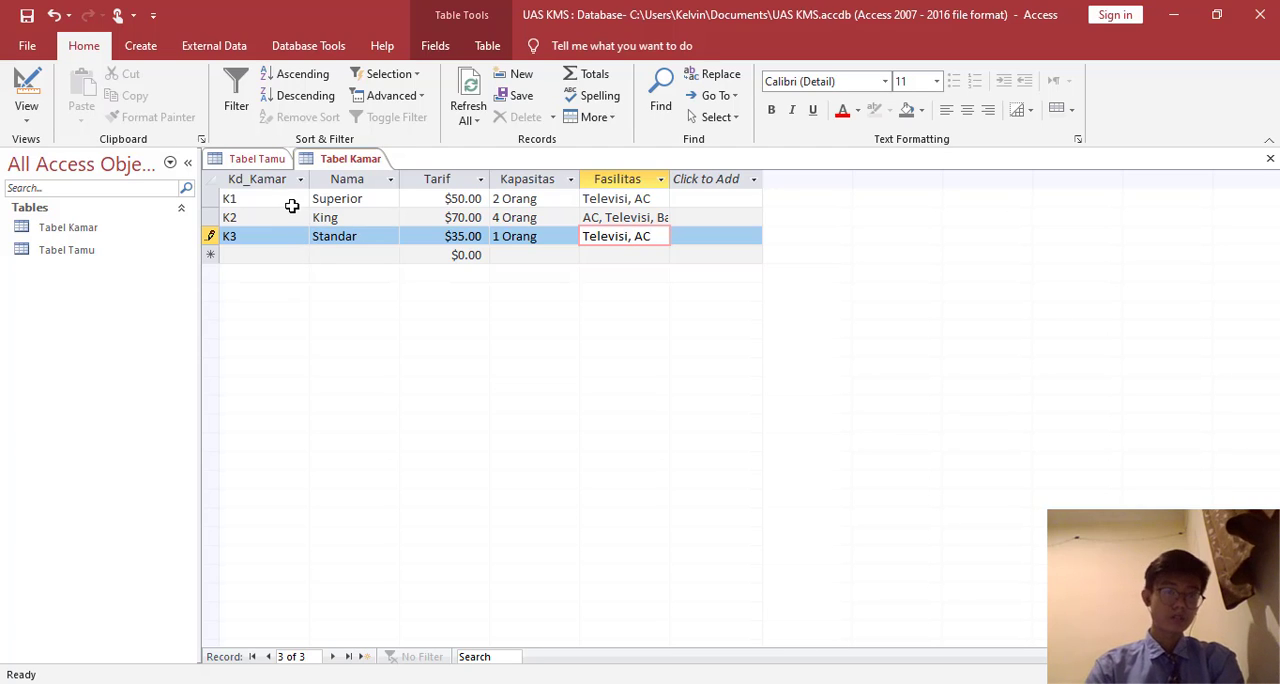
right_click(368, 158)
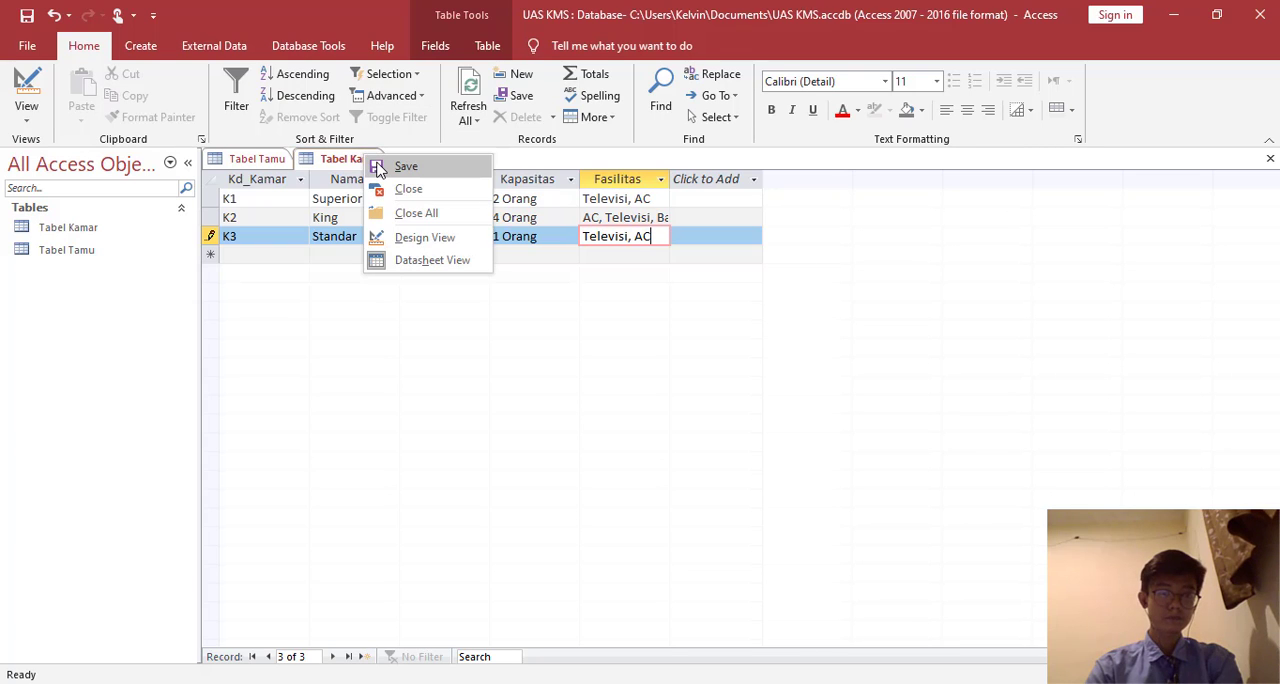
click(404, 166)
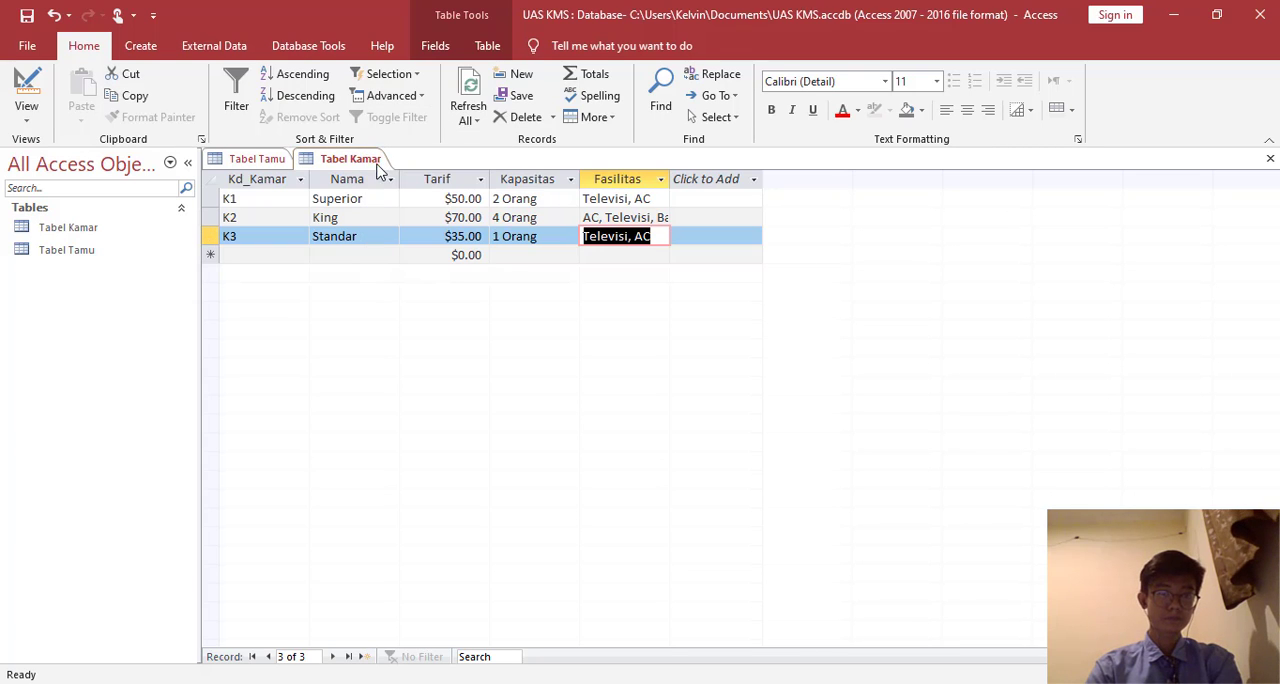
- Create another table in Design view and add the fields Kd_Checkin and Tgl_Checkin
click(141, 46)
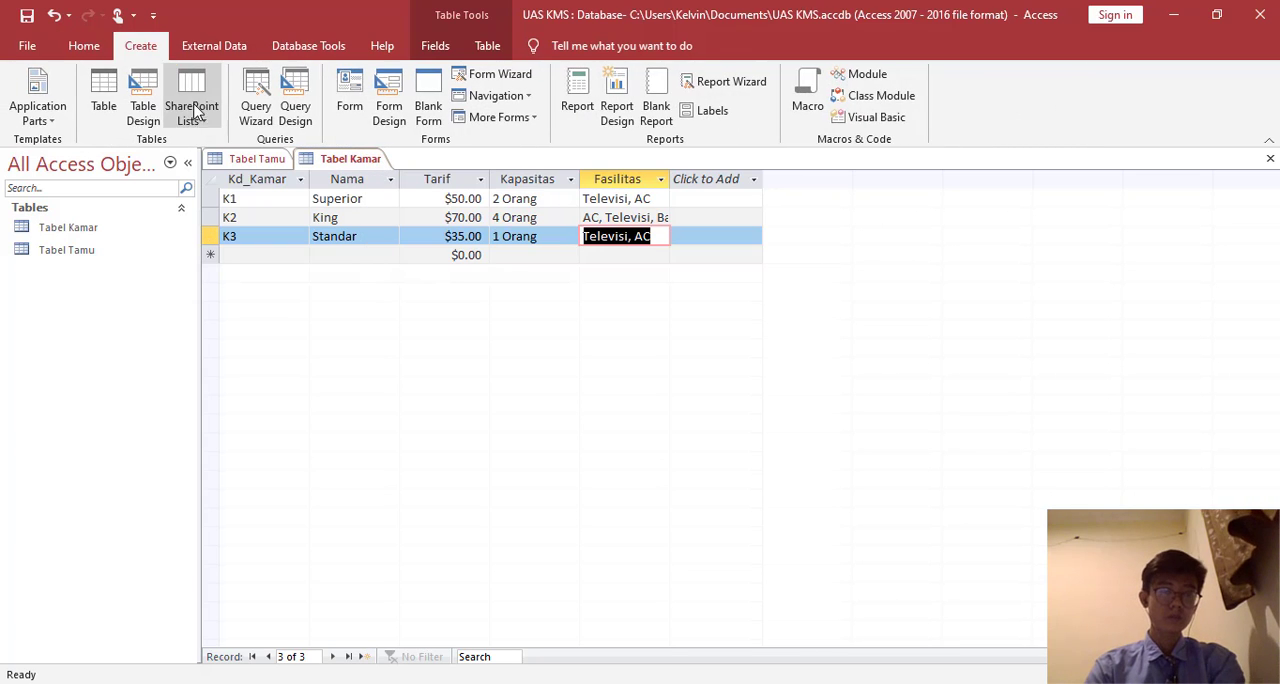
click(143, 112)
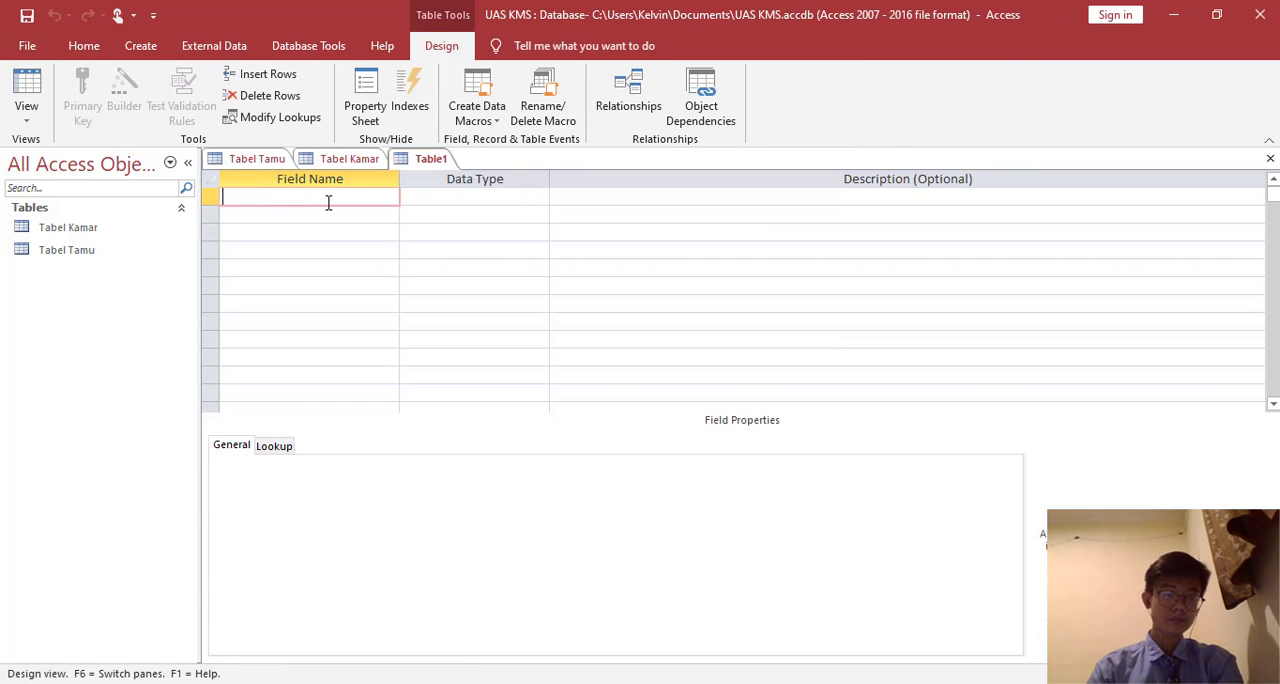
text(Kd)
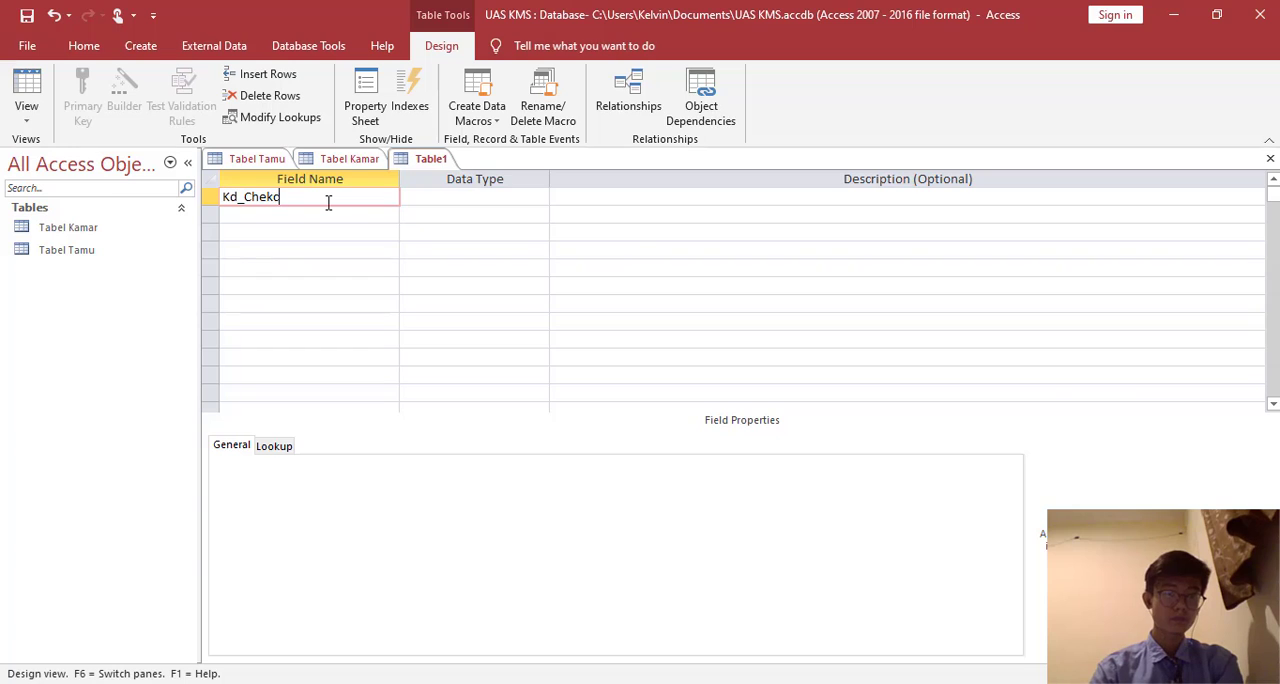
text(_Checkin)
key(Down)
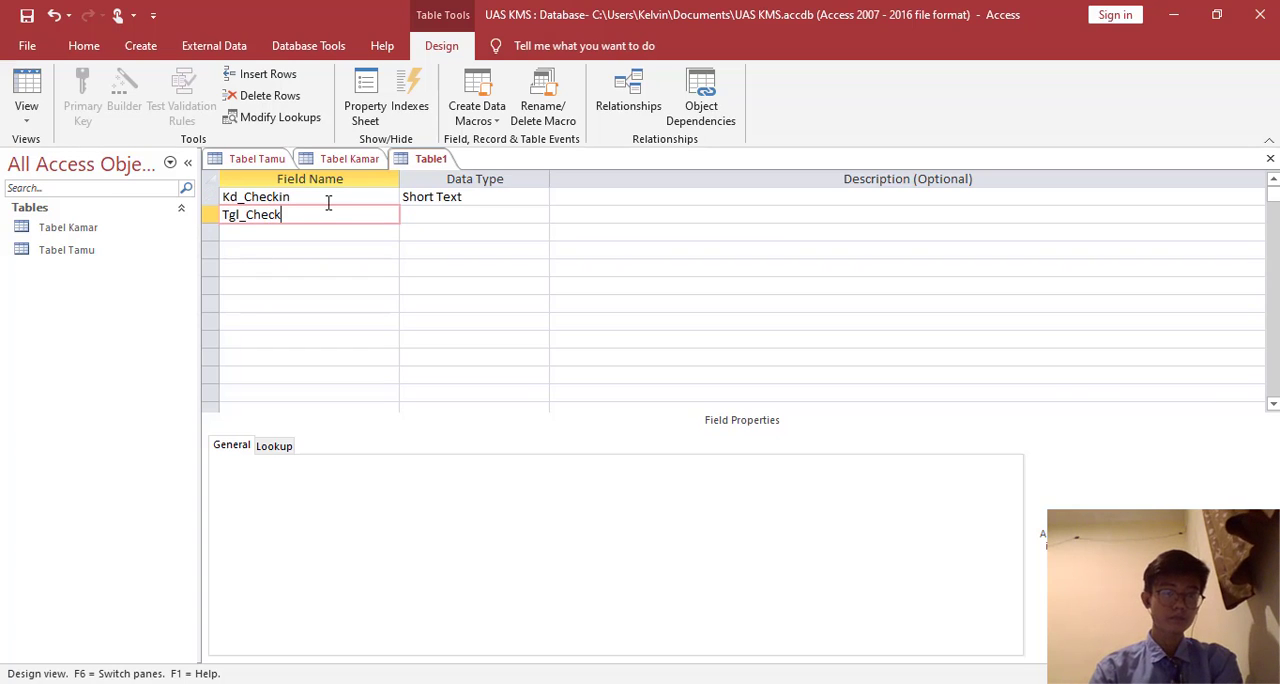
key(Down)
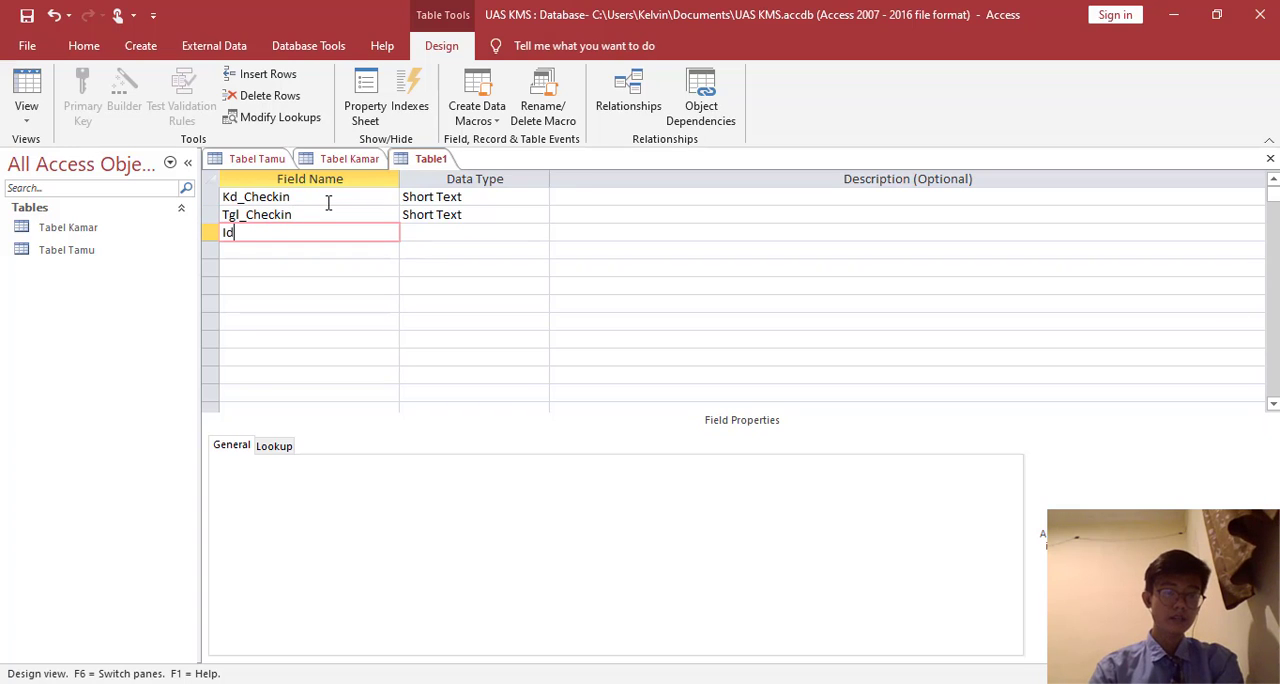
- Add the fields Id_Tamu and Kd_Kamar below Tgl_Checkin in the new table
text(Id_Tamu)
key(Down)
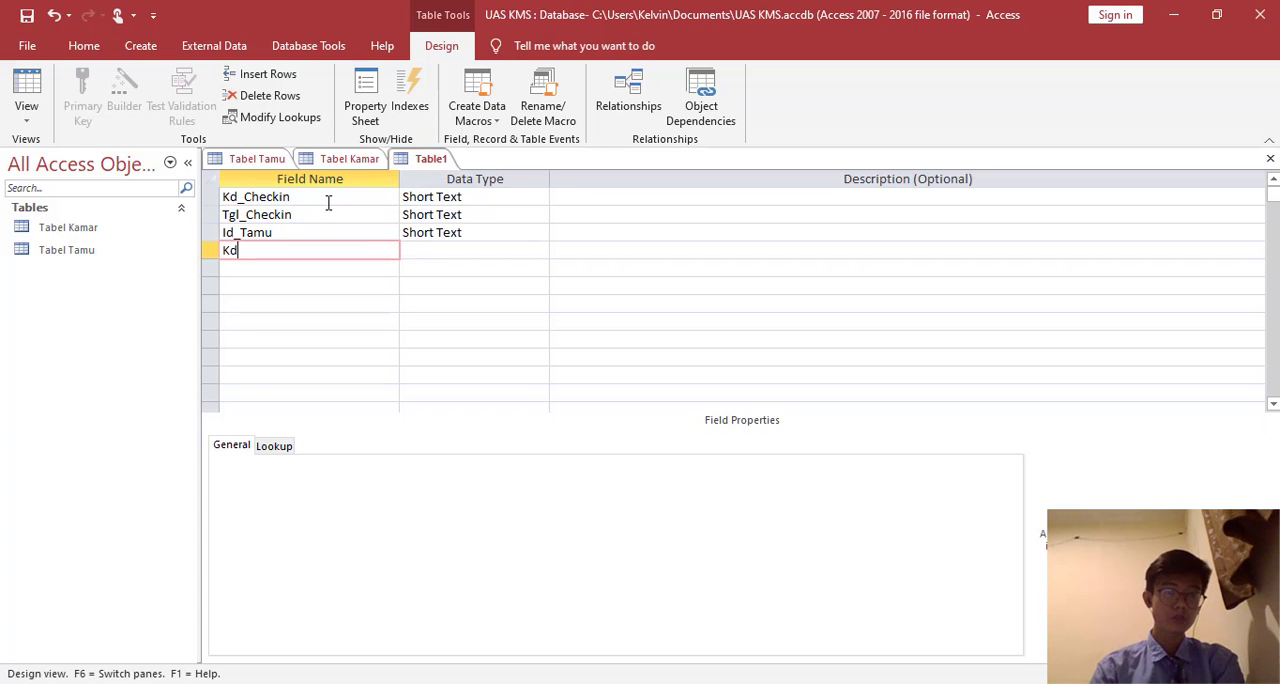
text(Kd_Kamar)
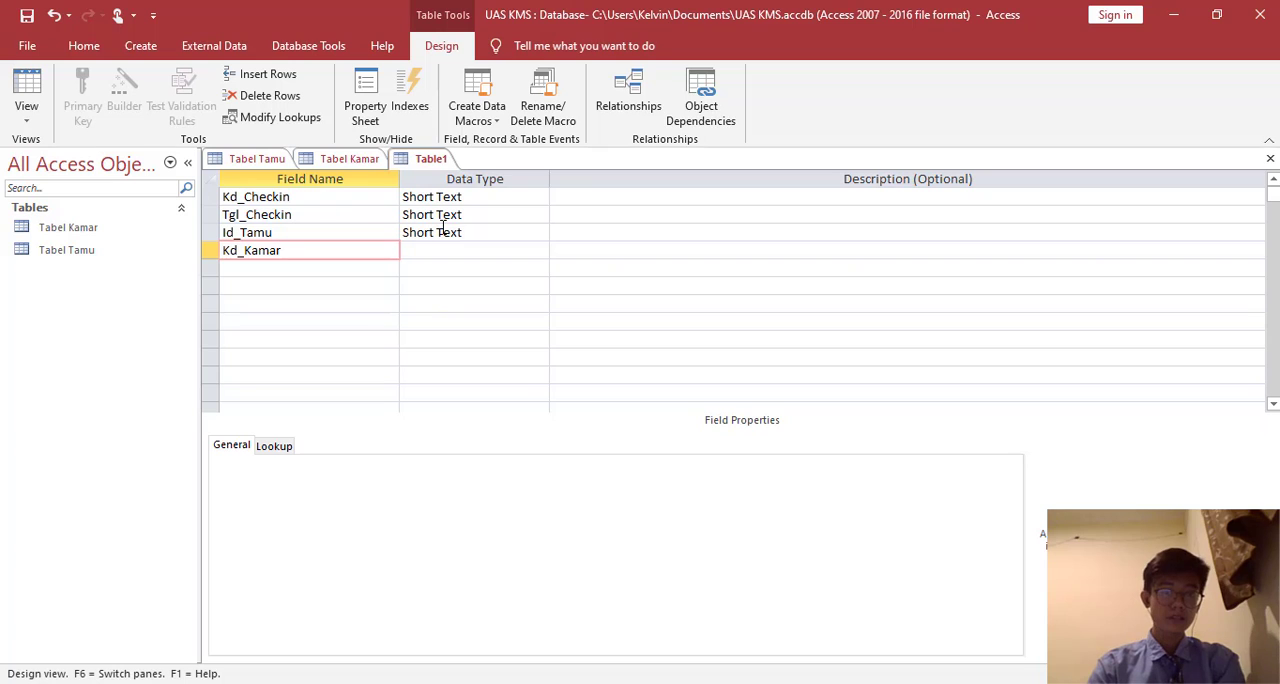
- Set the data type of Tgl_Checkin to Date/Time and make Kd_Checkin the primary key
click(453, 215)
click(540, 217)
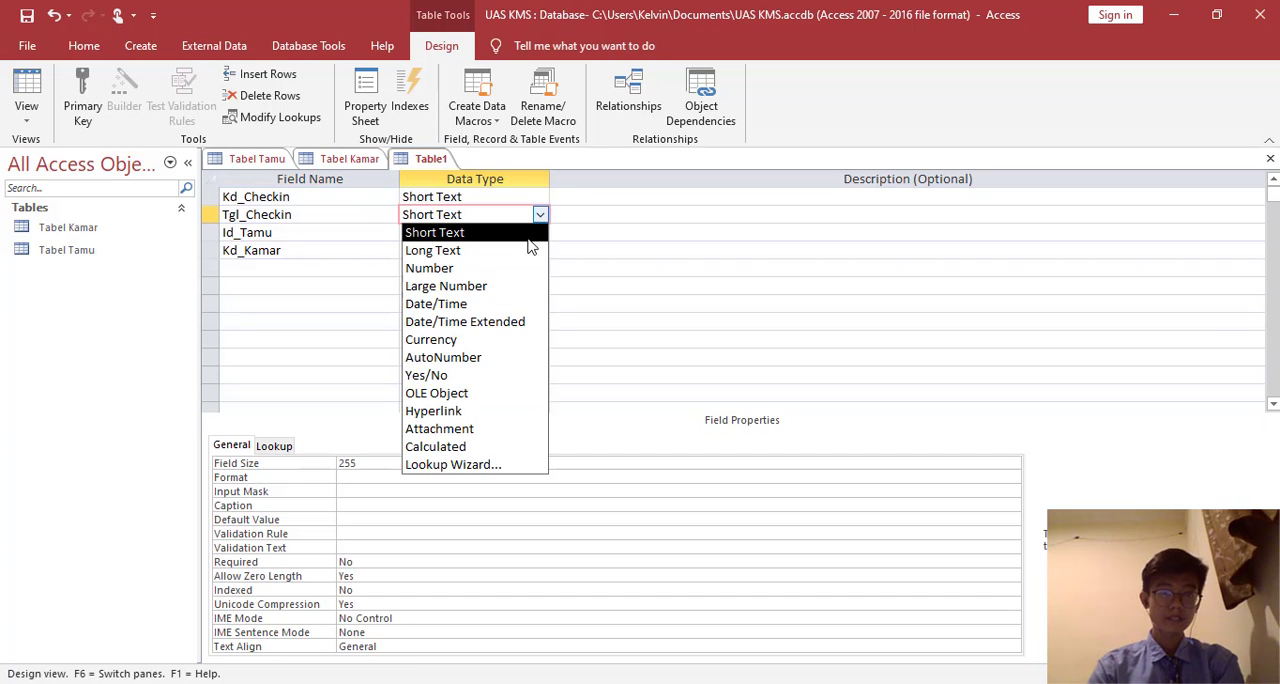
click(517, 306)
click(240, 197)
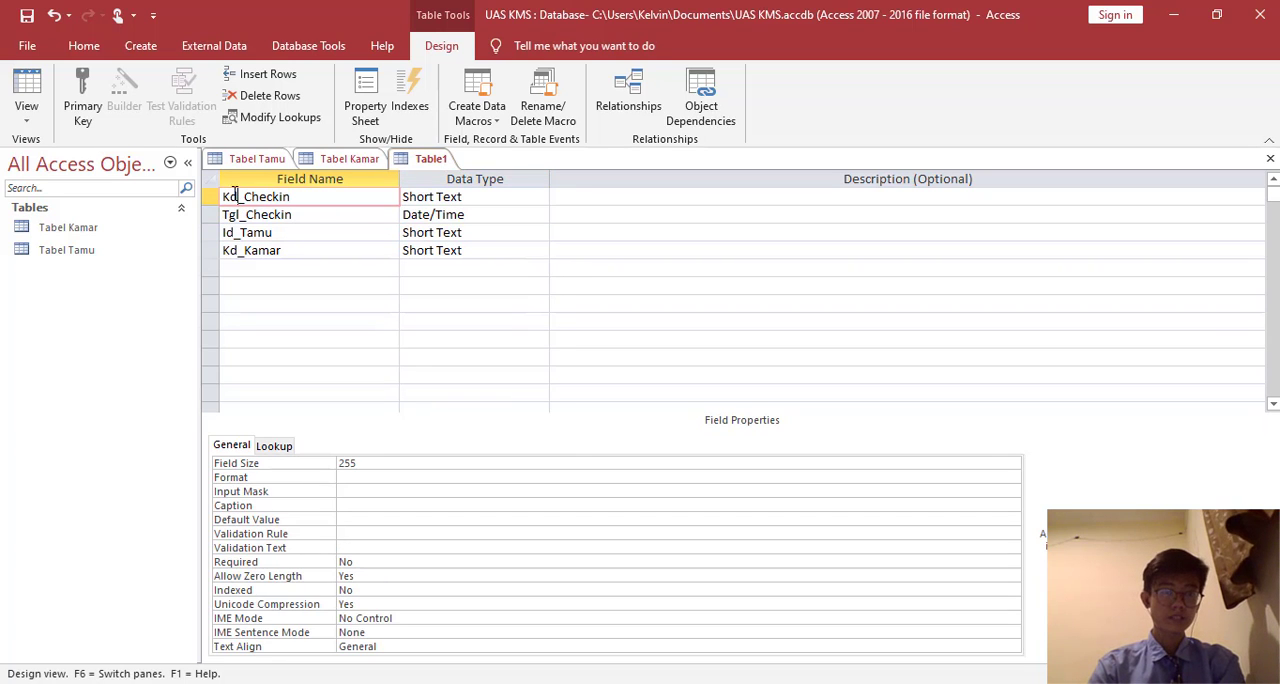
click(83, 100)
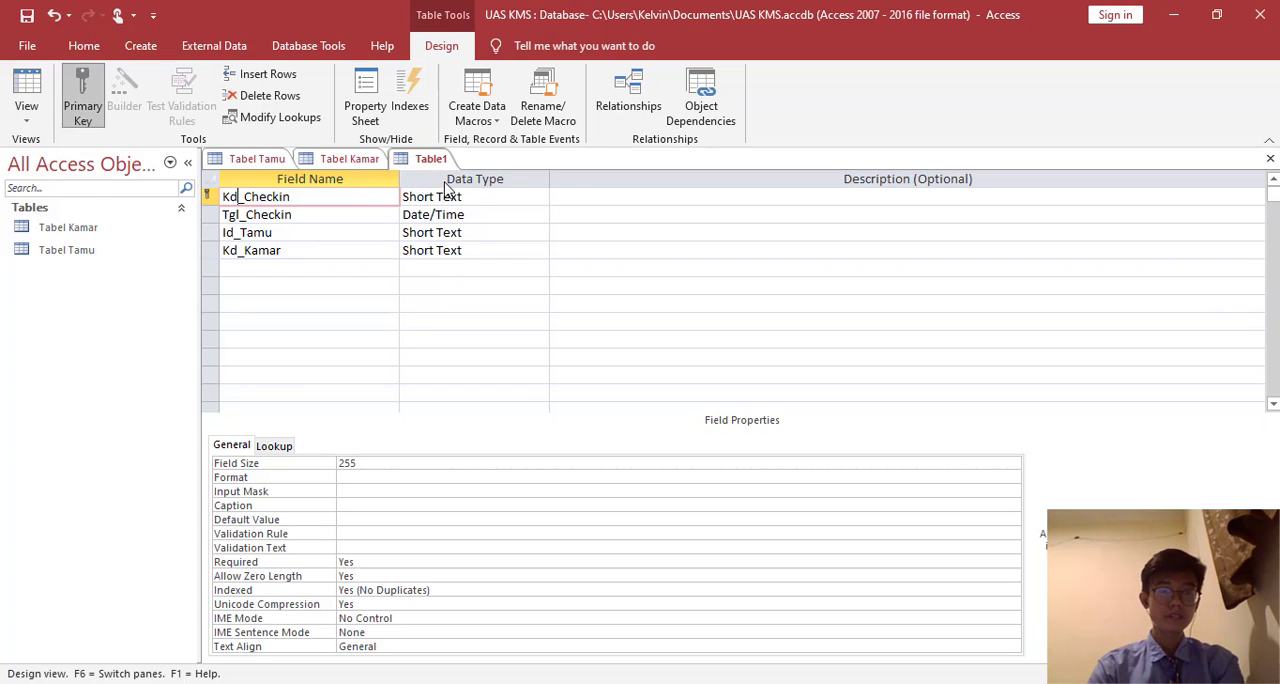
- Save the table as Tabel Checkin and switch it to Datasheet view
right_click(414, 152)
click(447, 164)
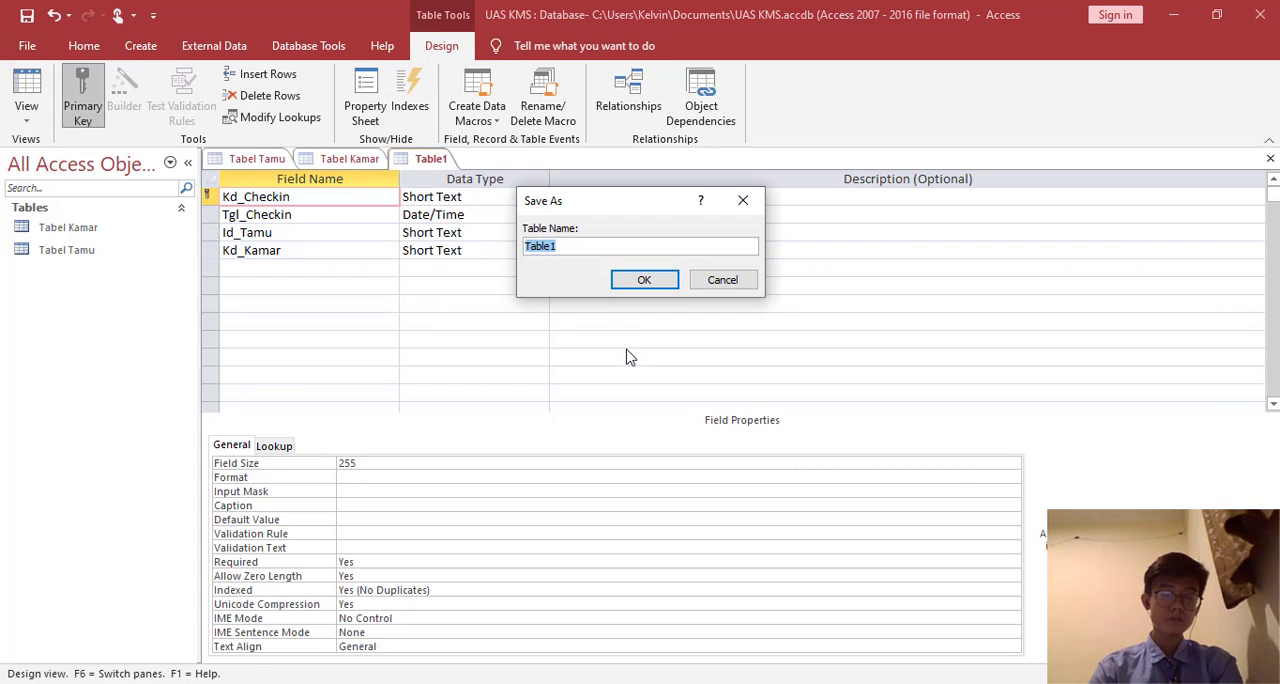
text(Tabel)
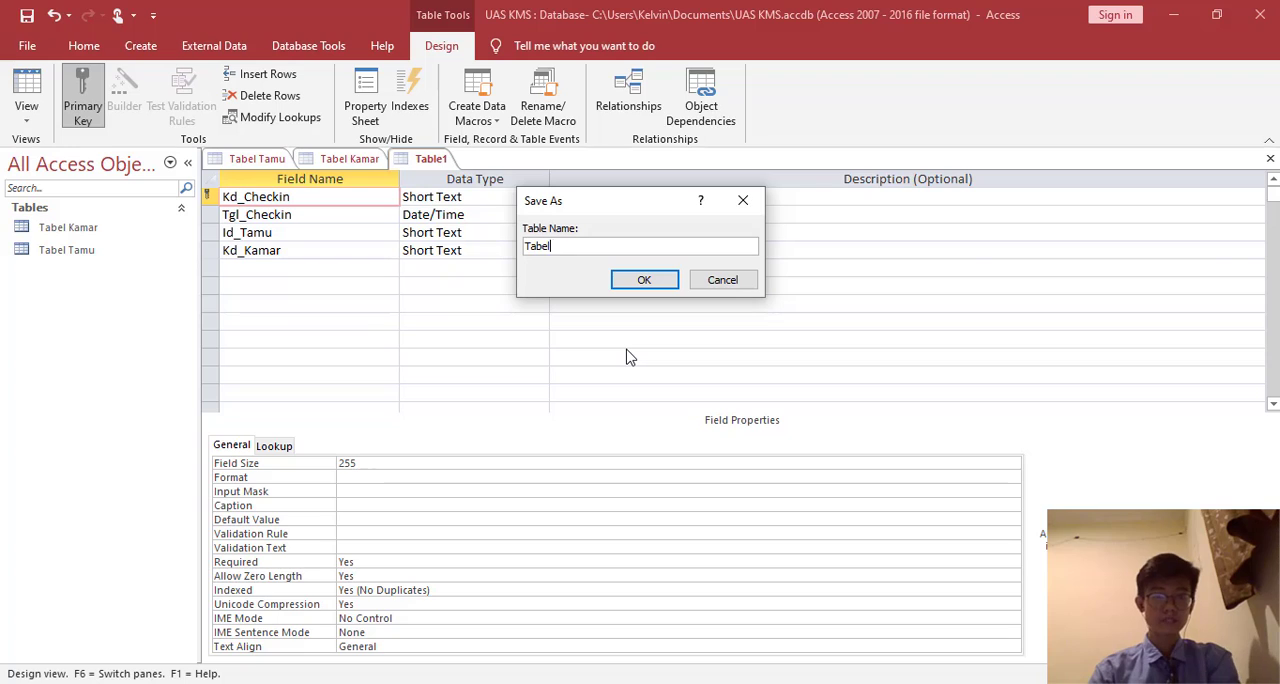
text( Checkin)
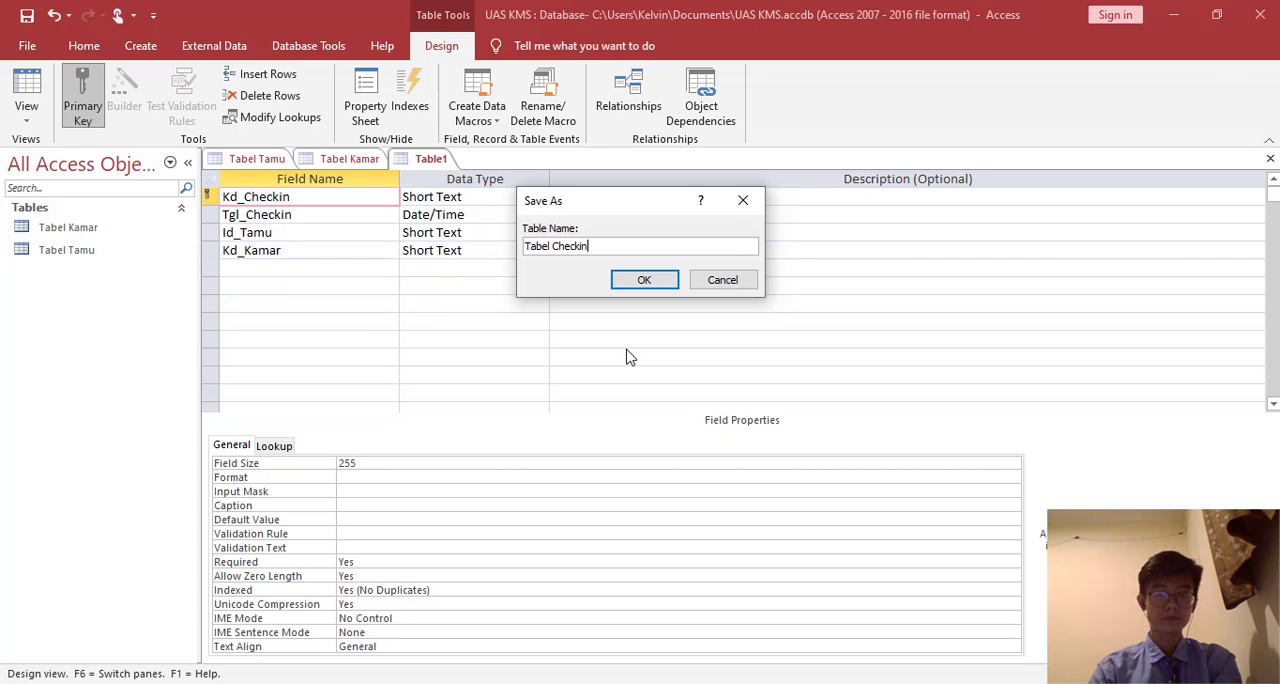
click(645, 283)
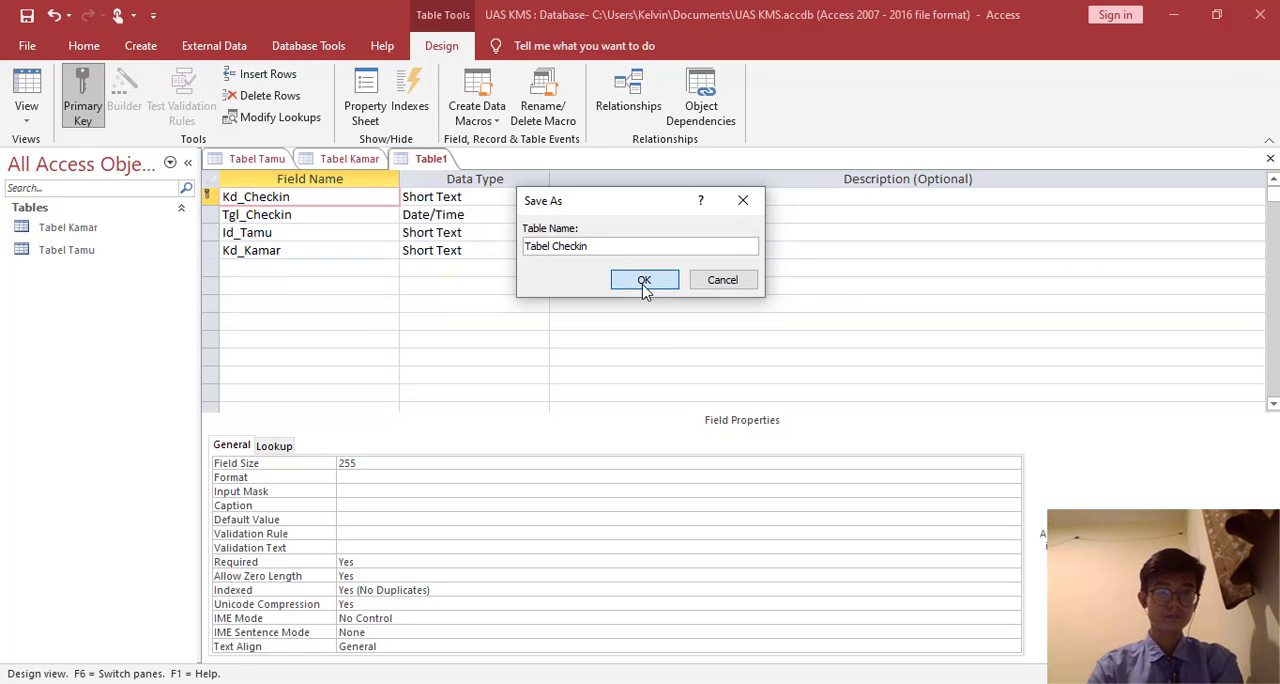
click(28, 86)
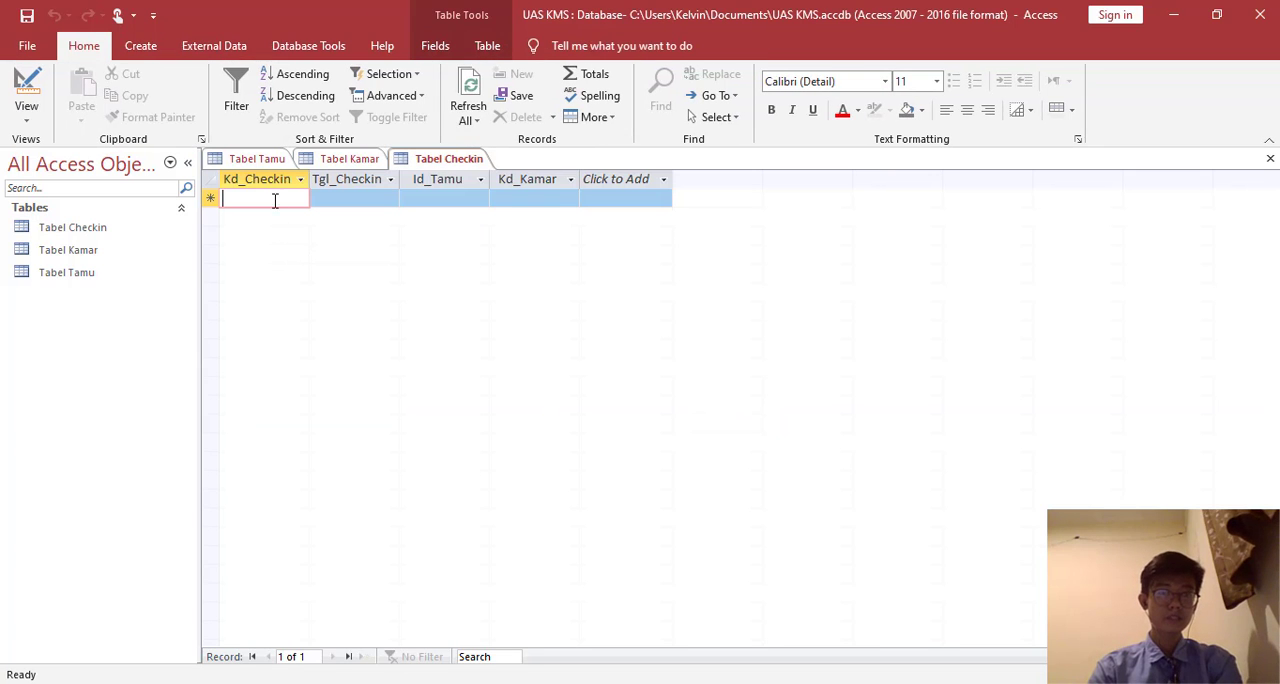
- Start the first record of Tabel Checkin with Kd_Checkin C01 and Tgl_Checkin 20-Dec-20
text(C01)
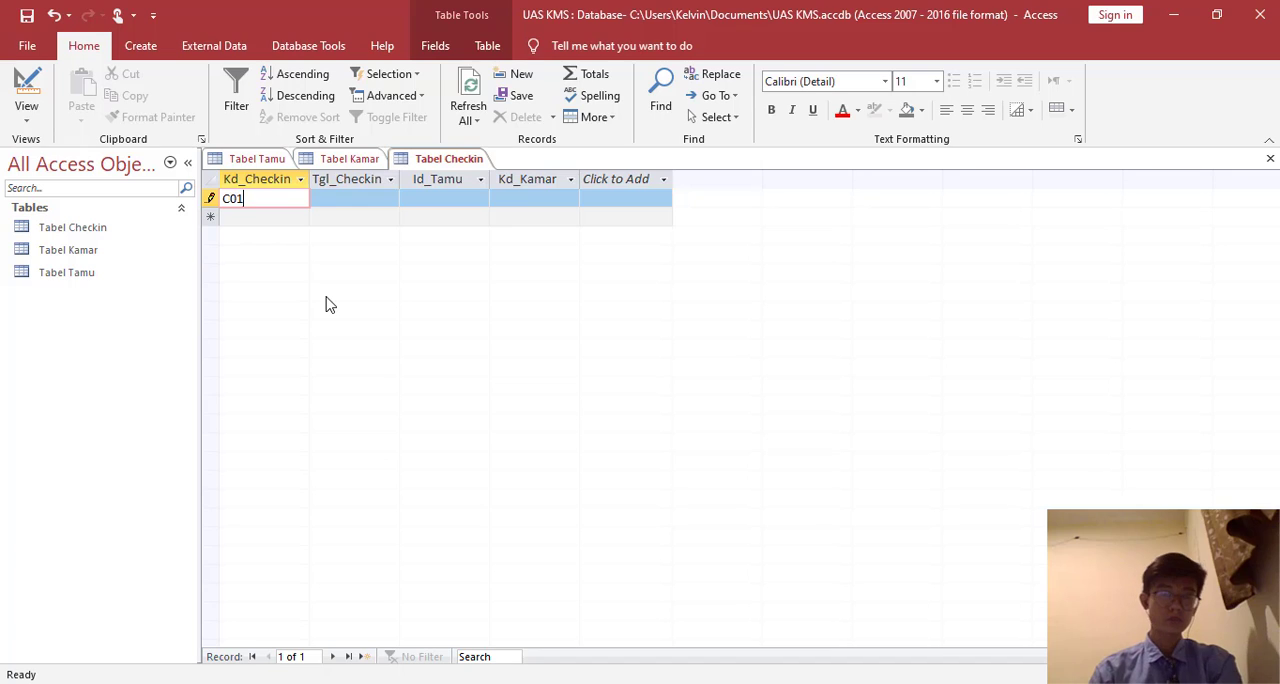
key(Tab)
click(410, 199)
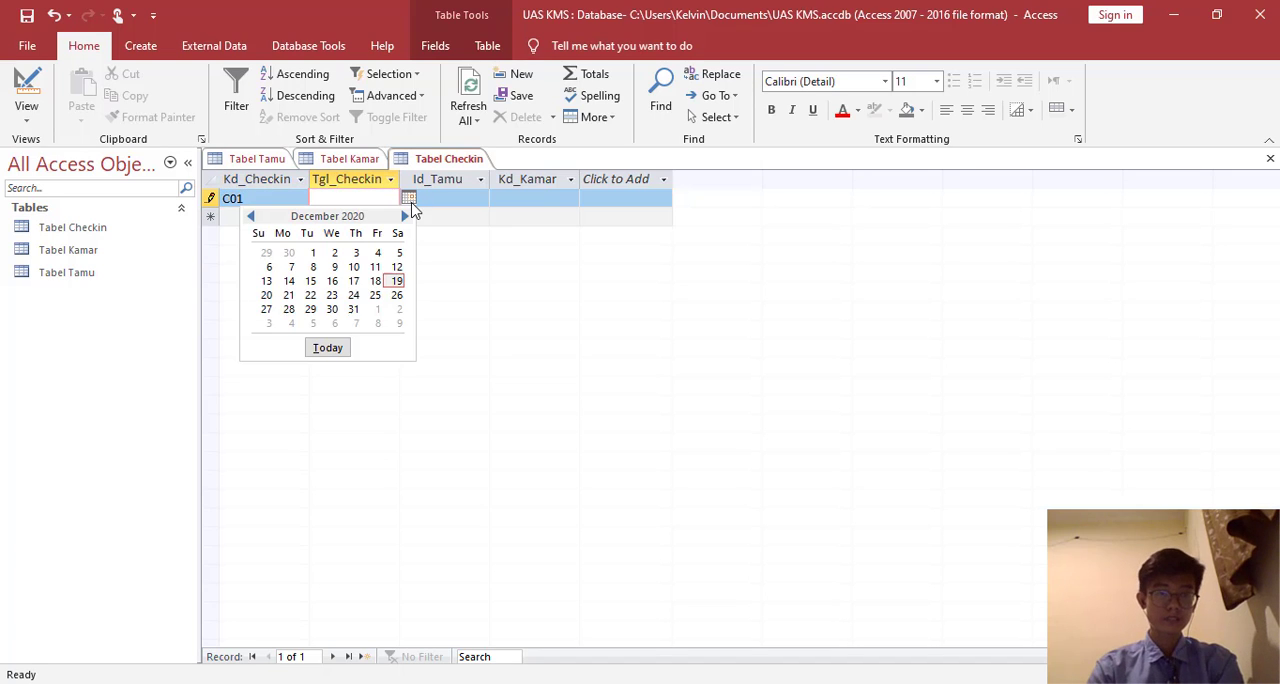
click(266, 295)
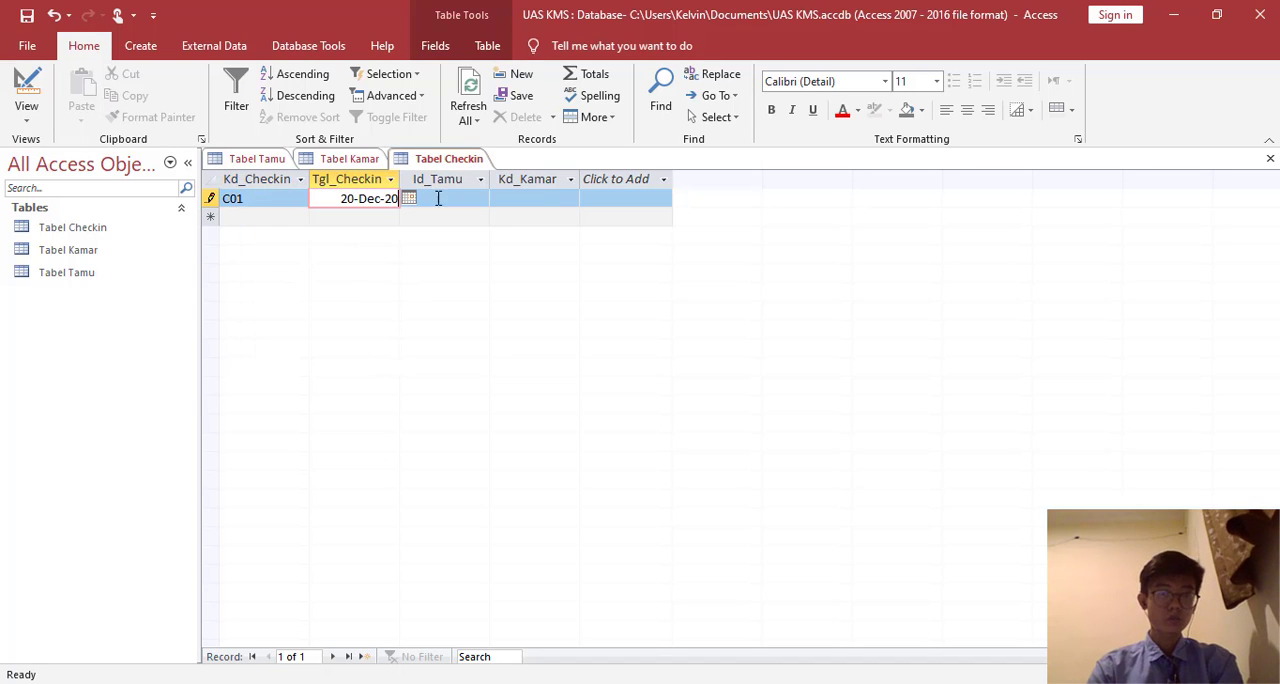
- Complete record C01 with Id_Tamu T01 and Kd_Kamar K2, checking the codes against Tabel Tamu and Tabel Kamar
click(444, 197)
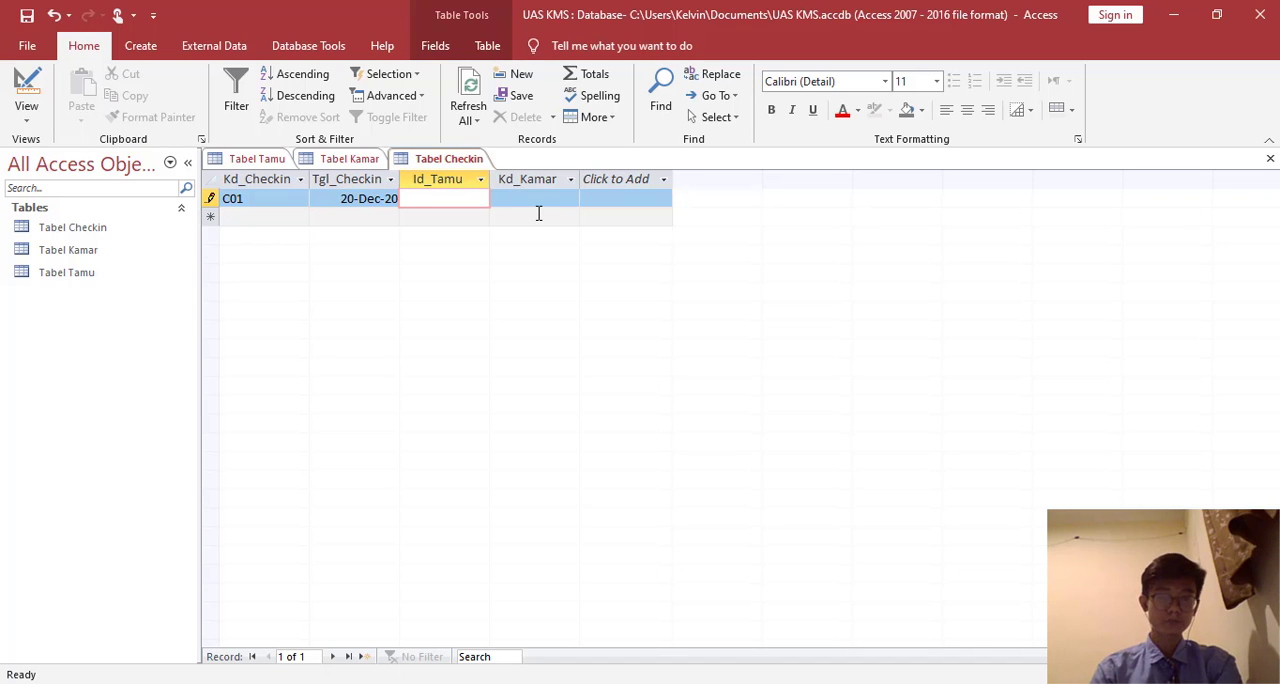
text(T1)
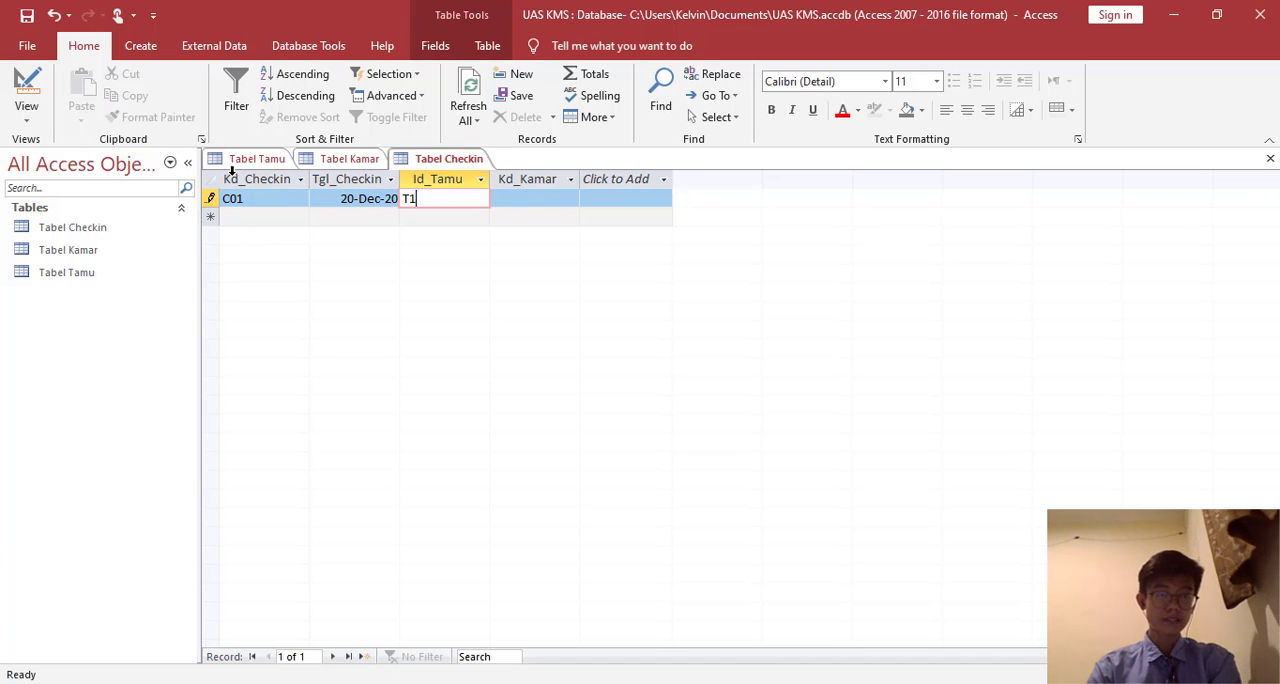
click(241, 162)
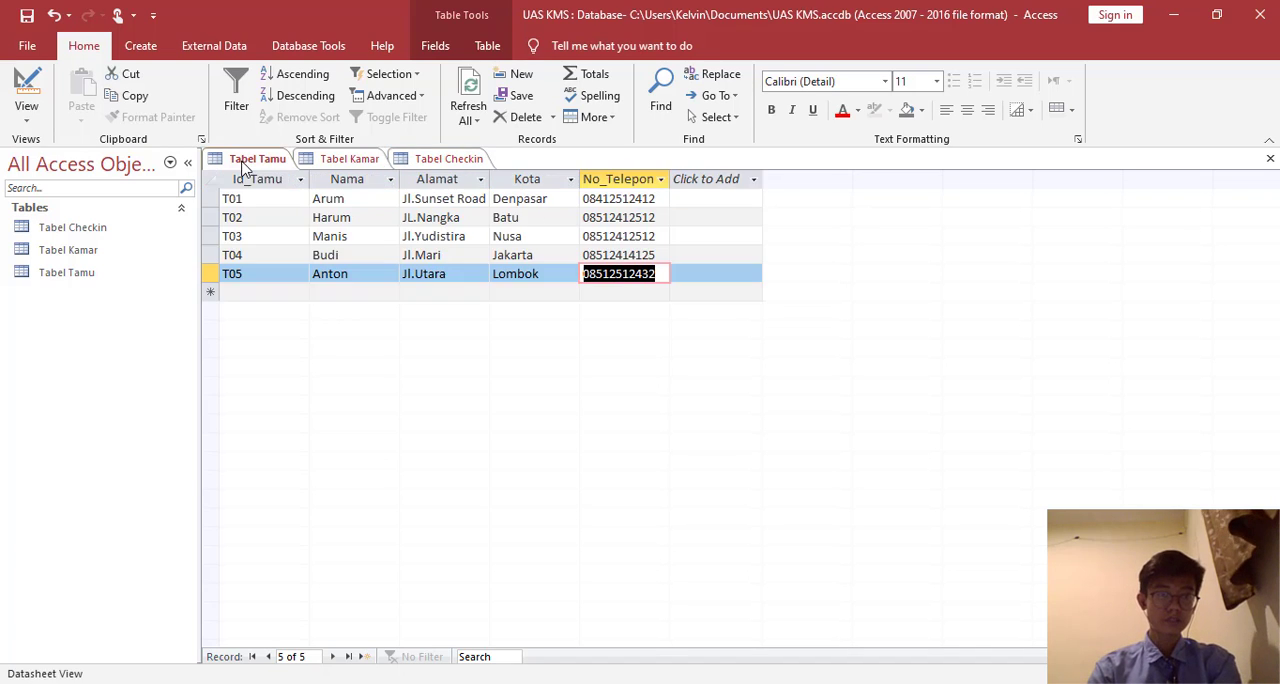
click(432, 160)
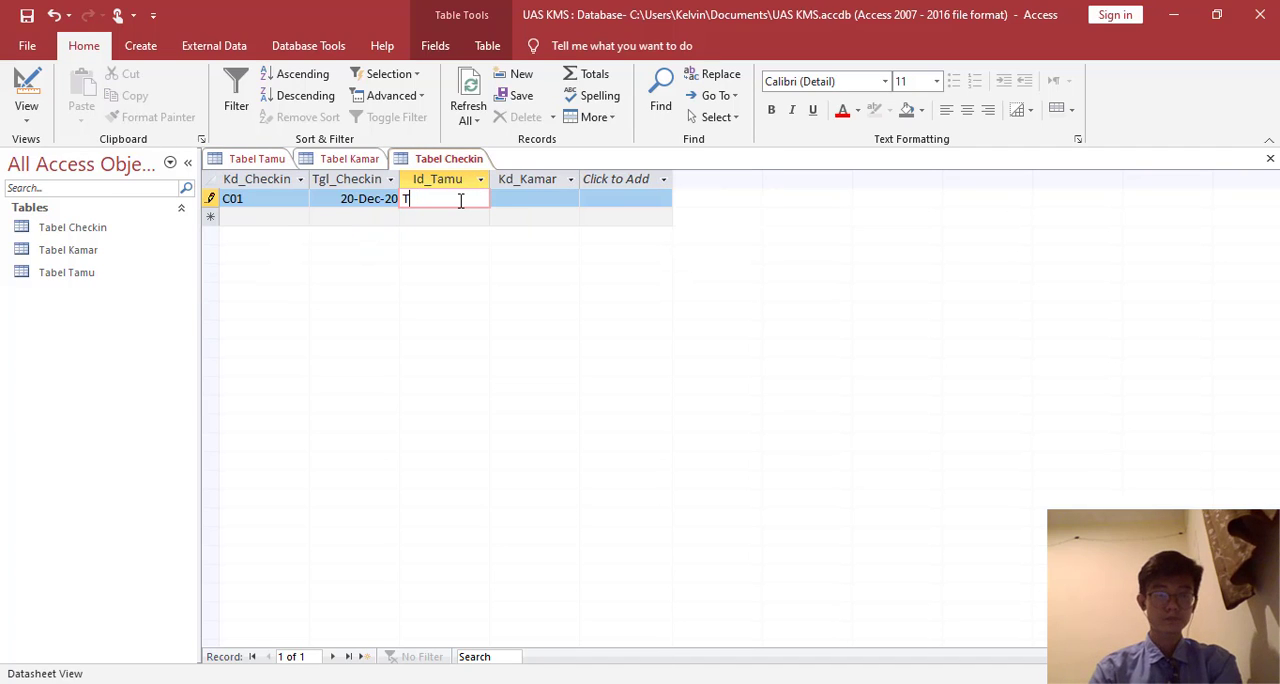
click(536, 200)
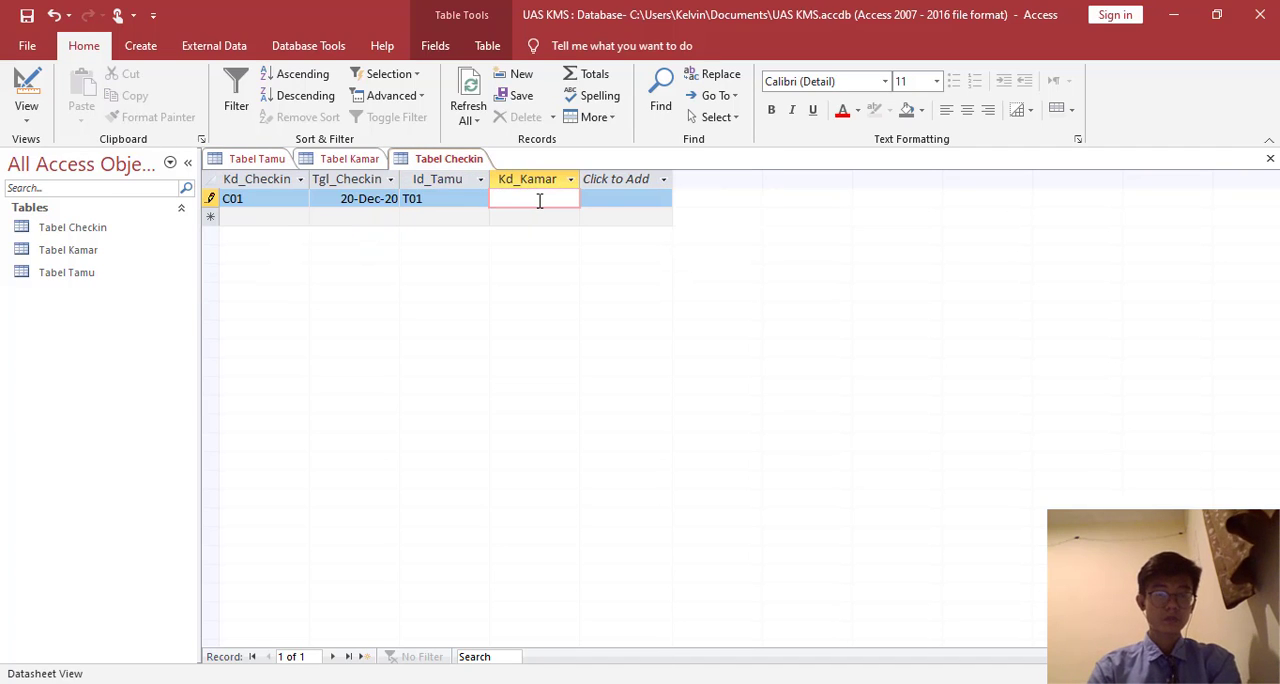
text(K)
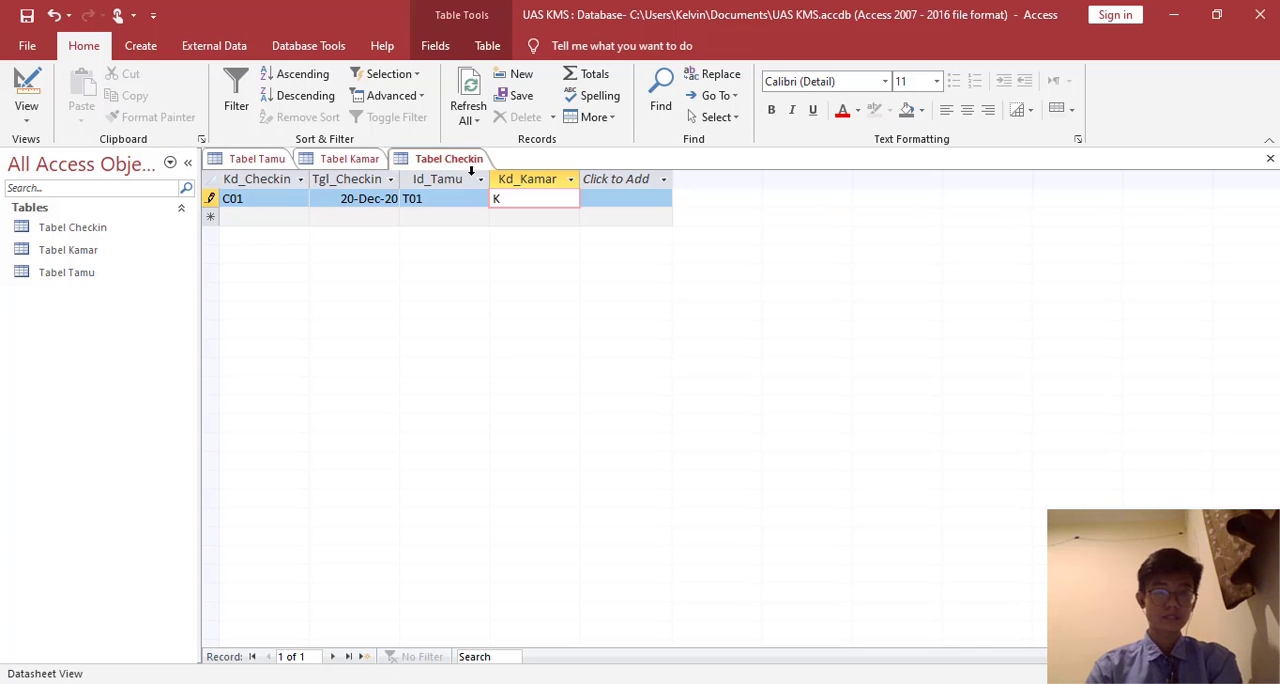
text(3)
click(370, 162)
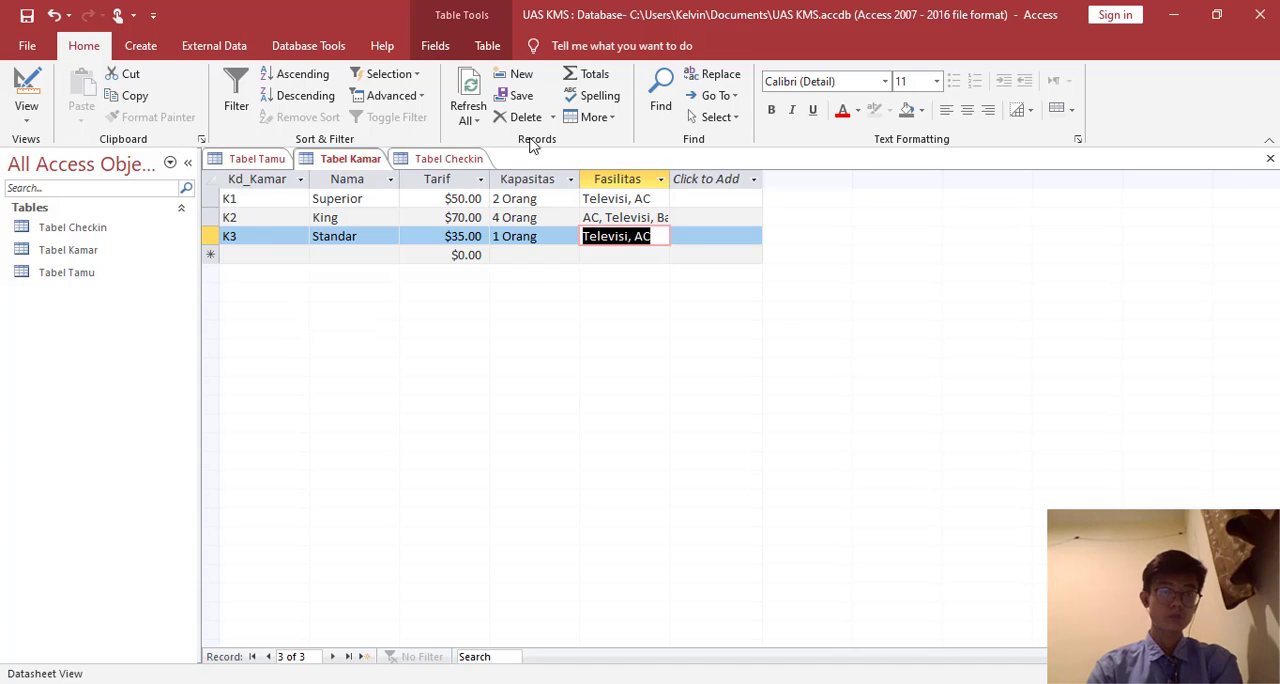
click(440, 158)
- Add the second check-in record C02 with Tgl_Checkin 21-Dec-20, Id_Tamu T04 and Kd_Kamar K3
click(270, 219)
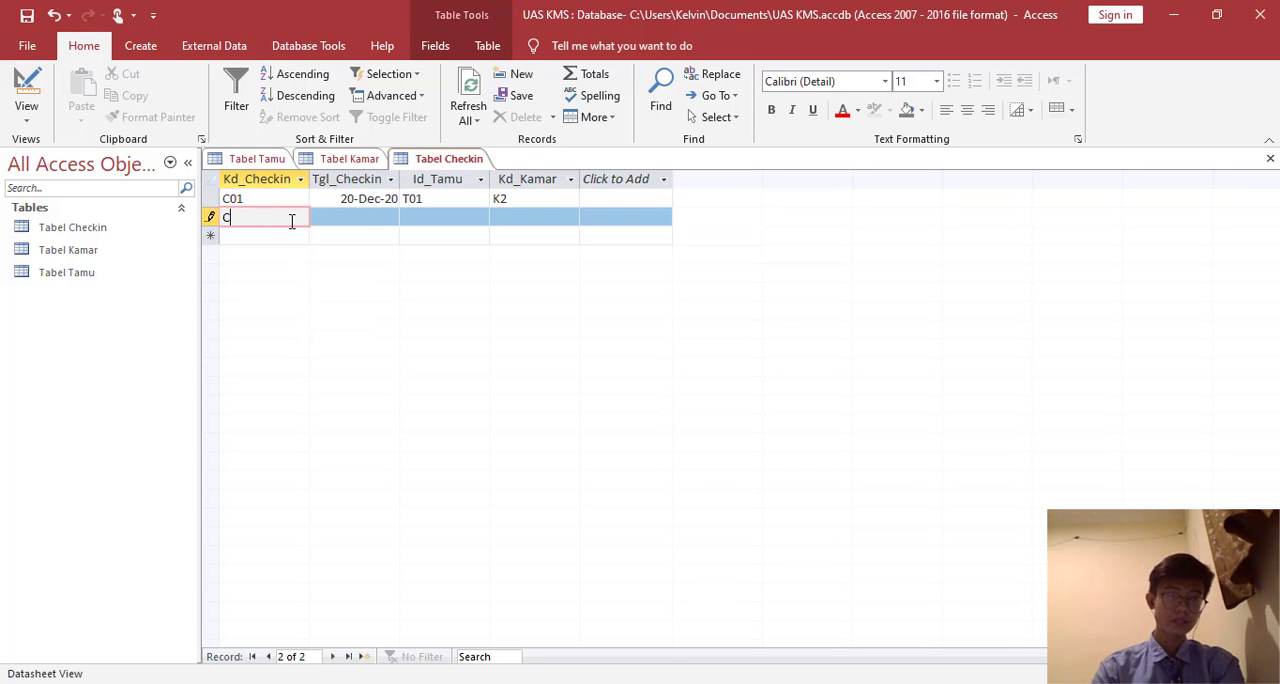
click(376, 219)
click(409, 218)
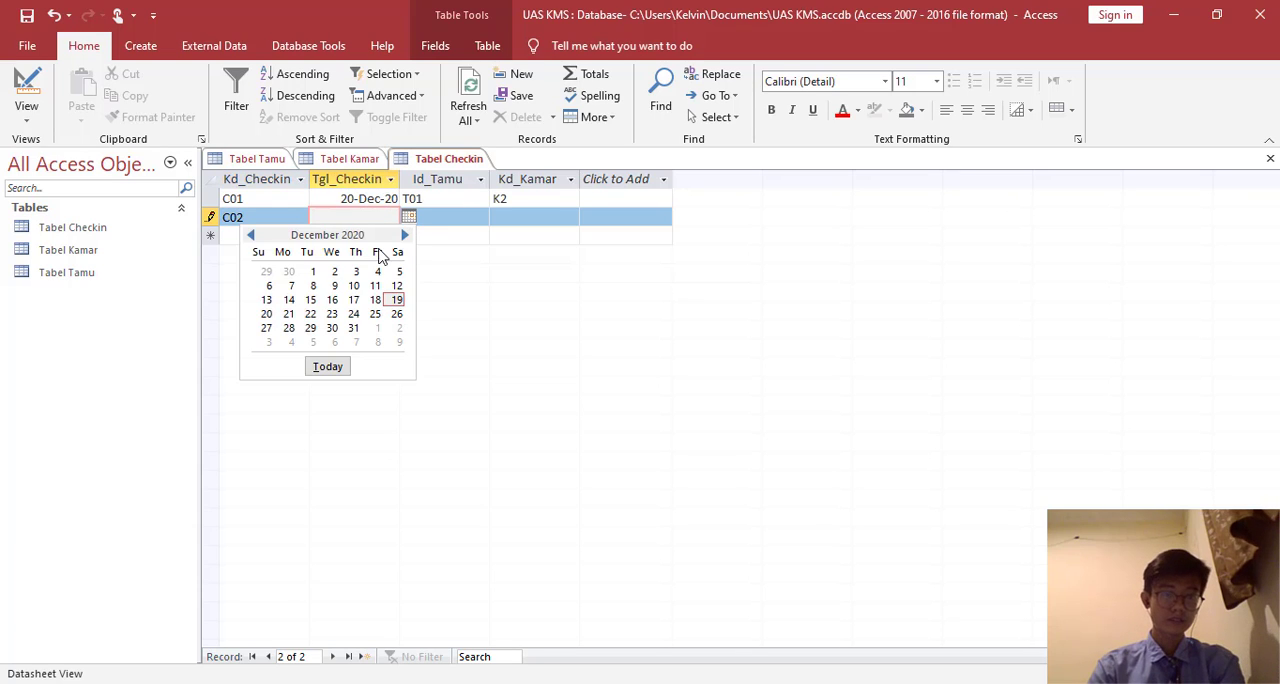
click(288, 313)
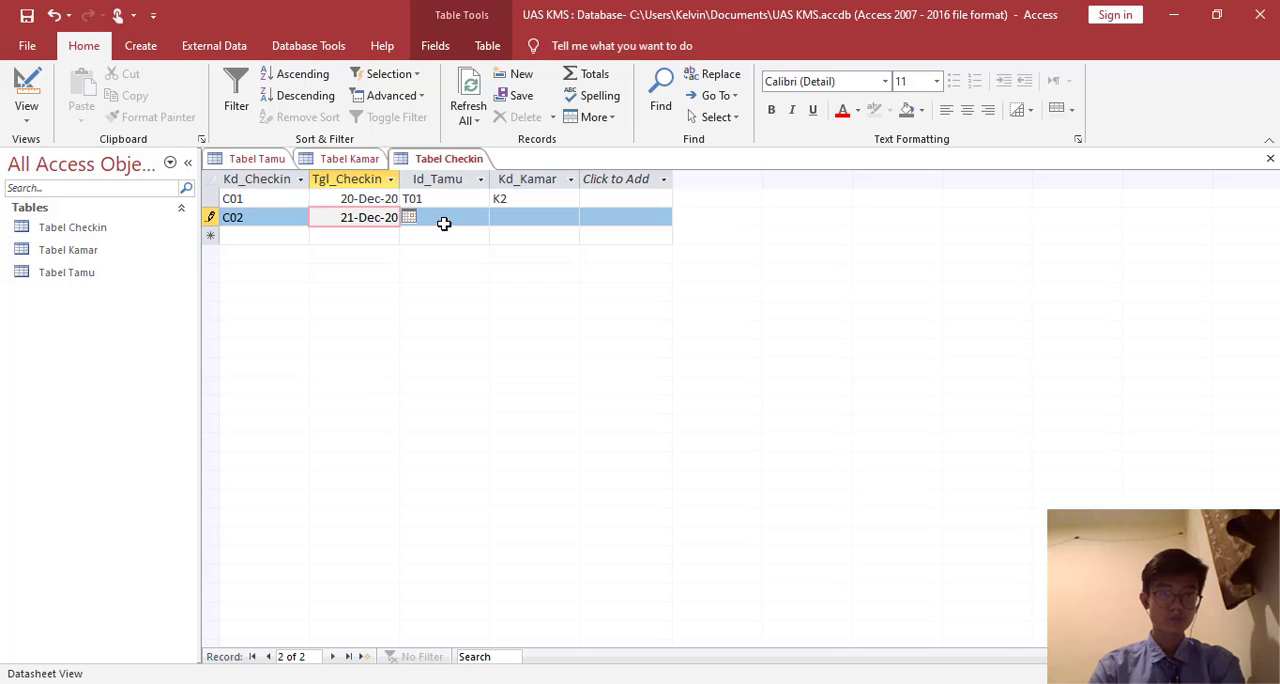
click(447, 219)
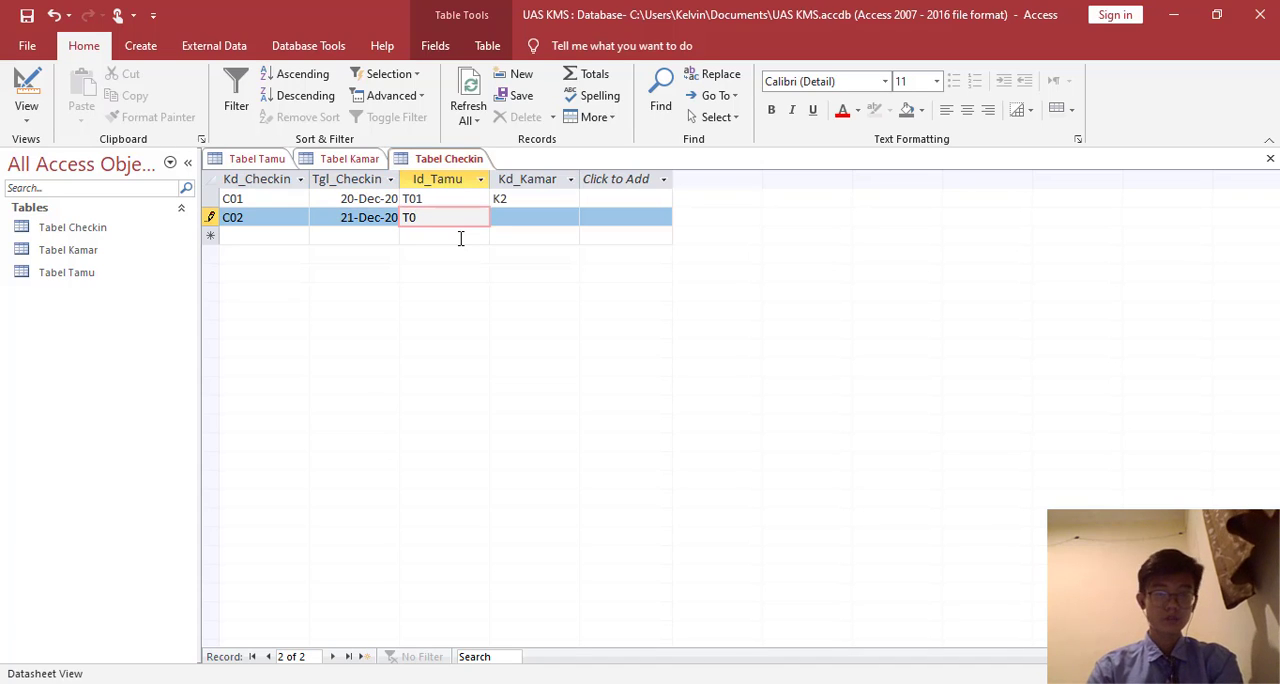
text(T04)
click(507, 218)
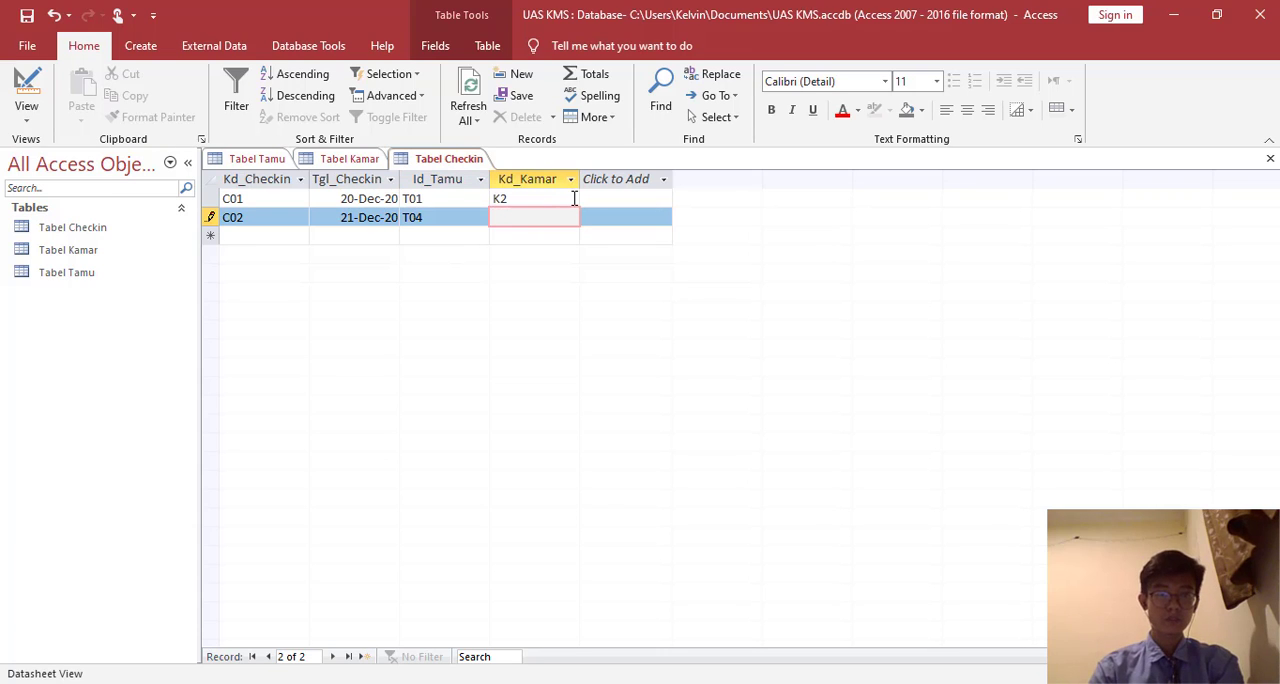
text(K3)
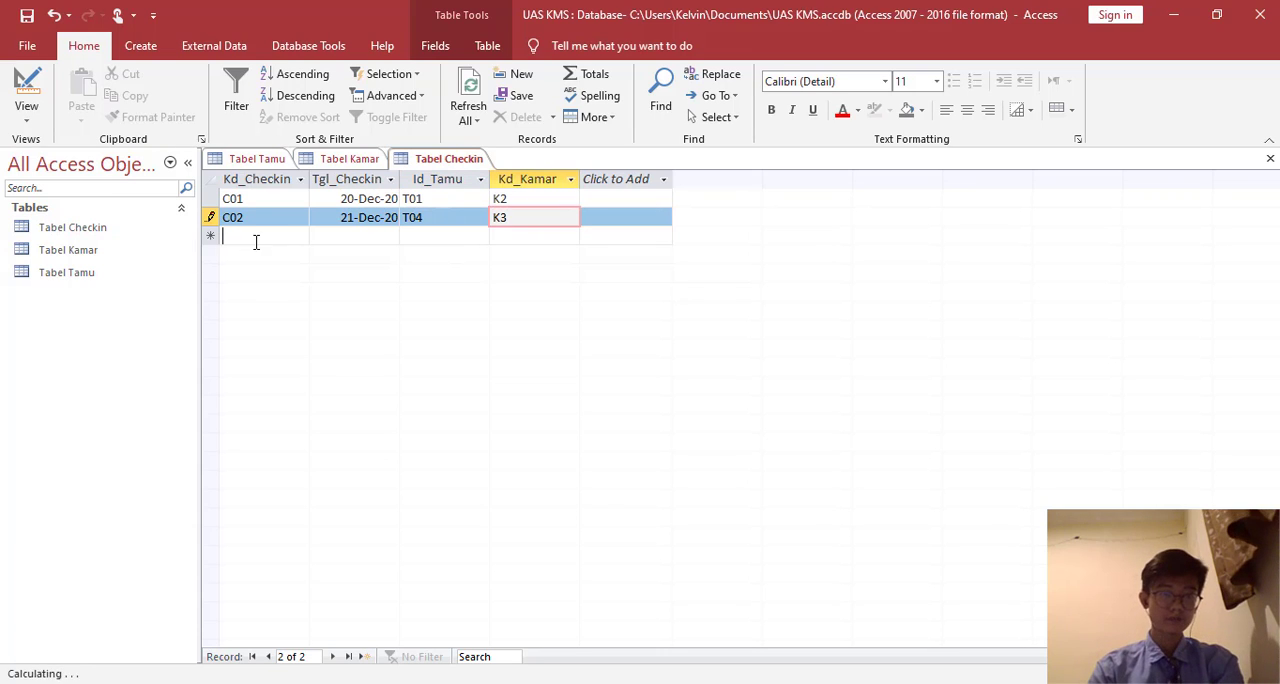
- Enter the Kd_Checkin codes C03, C04 and C05 in the three rows below C02
click(265, 237)
text(C03)
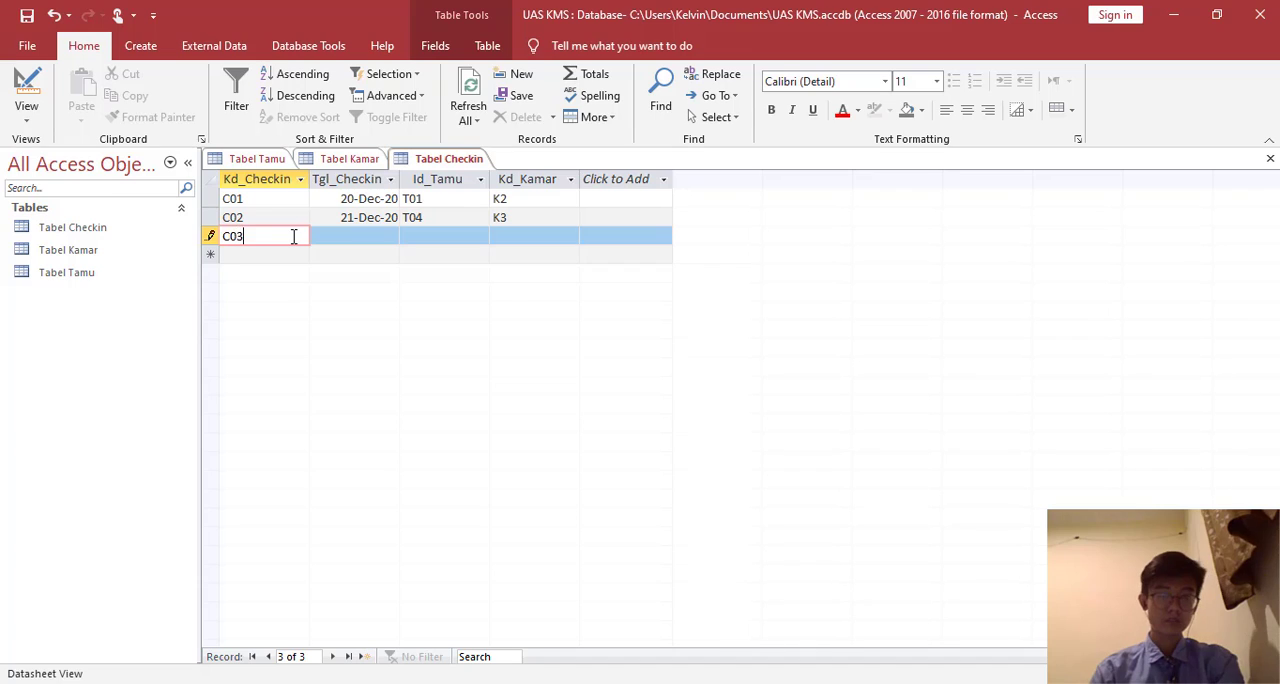
key(Down)
text(C04)
key(Down)
text(C05)
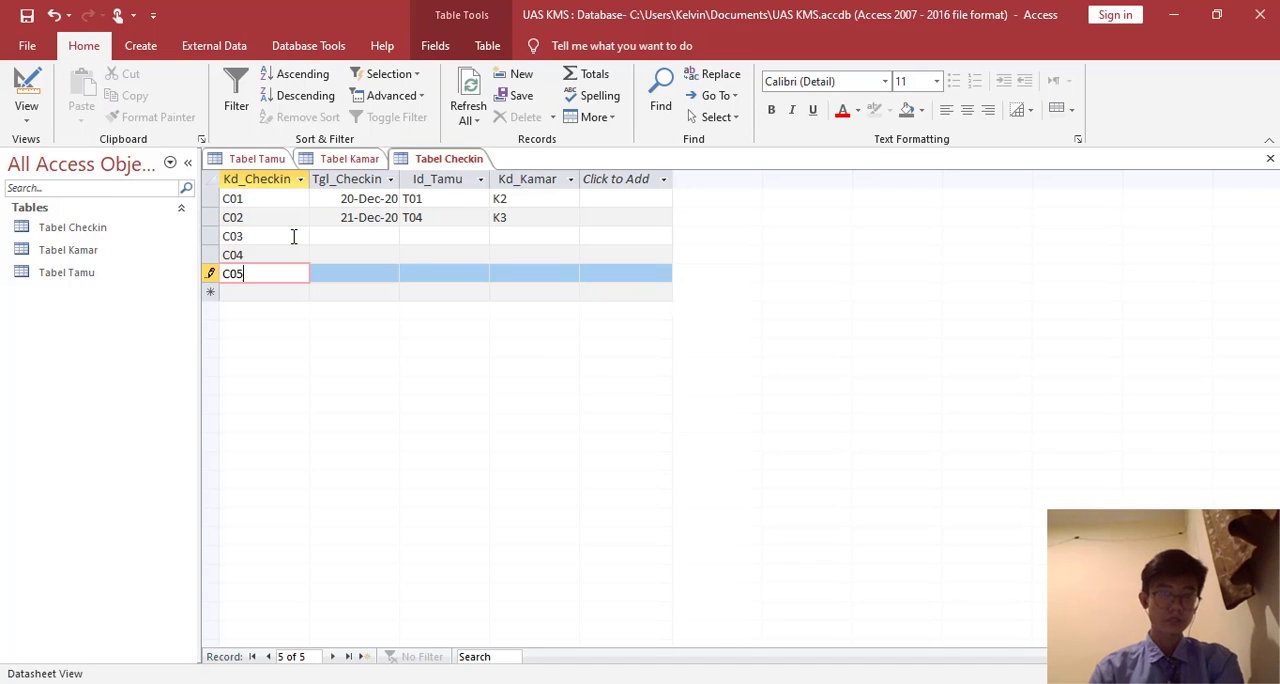
- Set Tgl_Checkin to 21-Dec-20 for C03, 23-Dec-20 for C04 and 22-Dec-20 for C05
key(Tab)
key(Up)
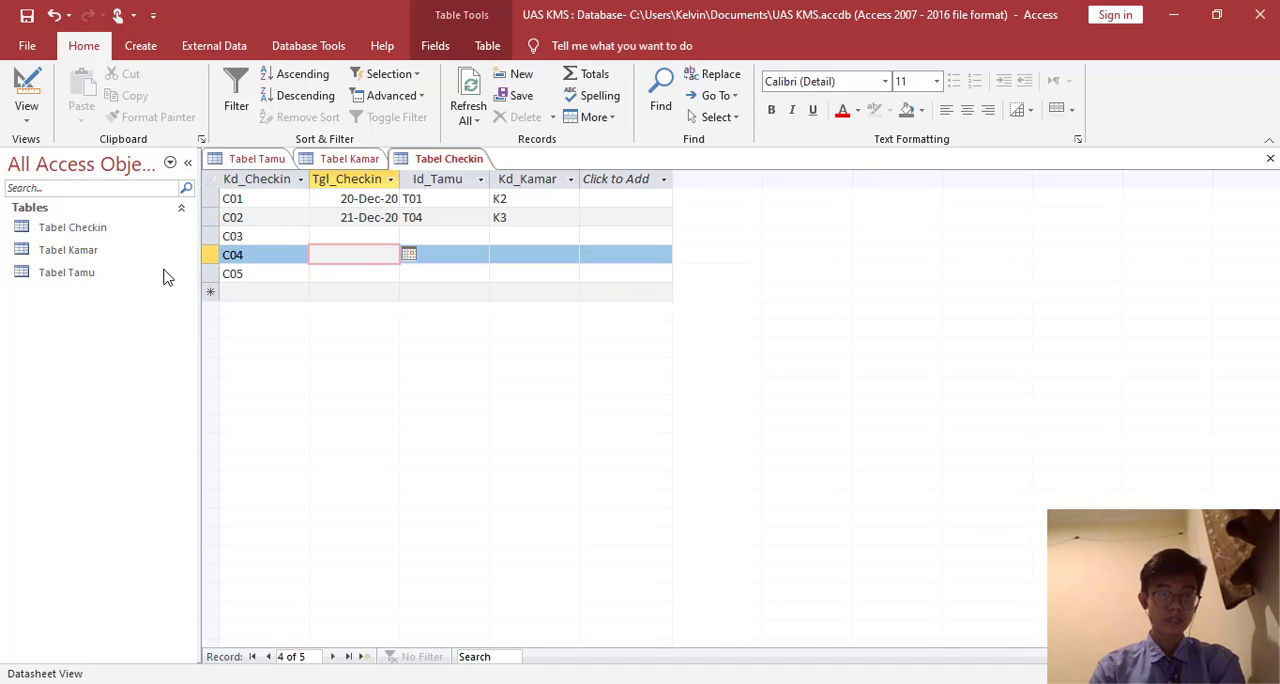
click(350, 235)
click(409, 235)
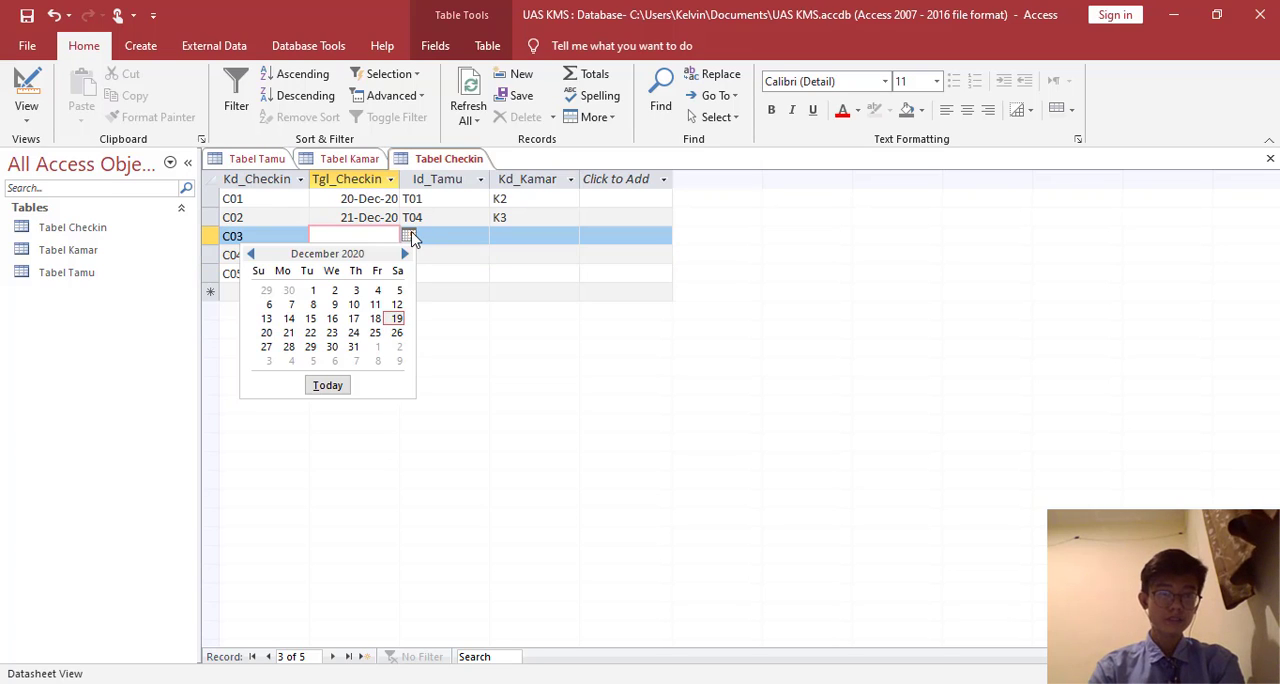
click(288, 332)
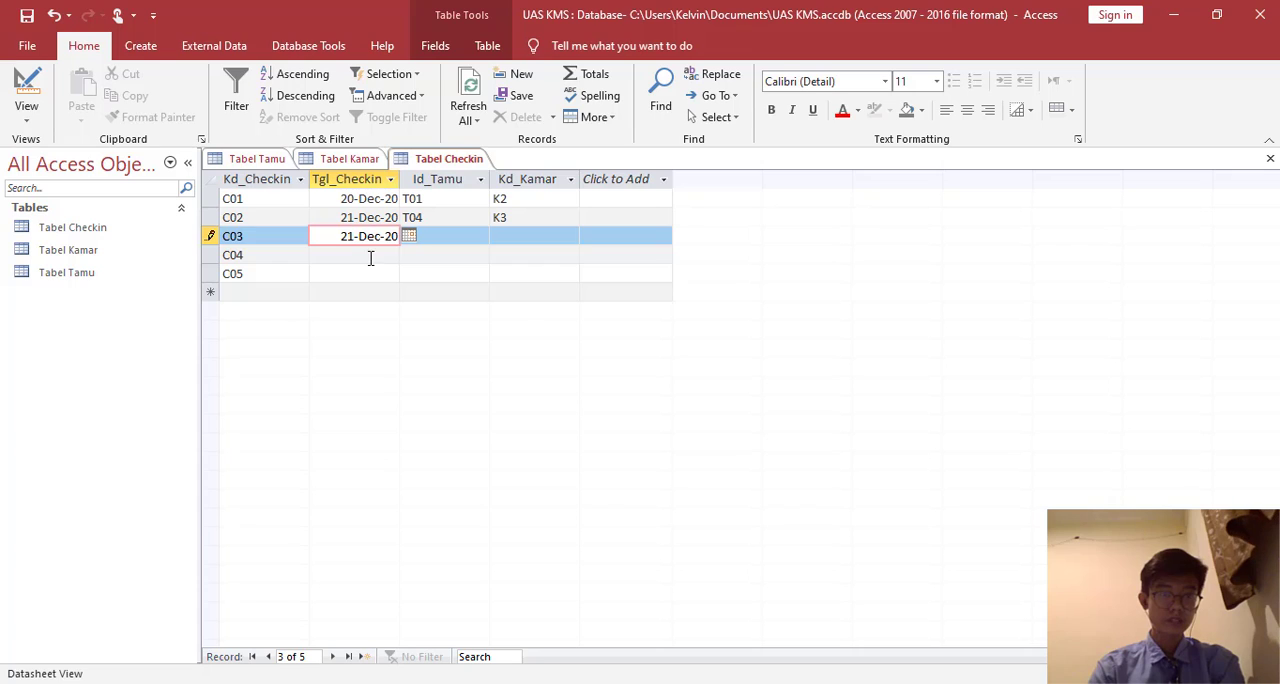
click(370, 256)
click(409, 254)
click(330, 352)
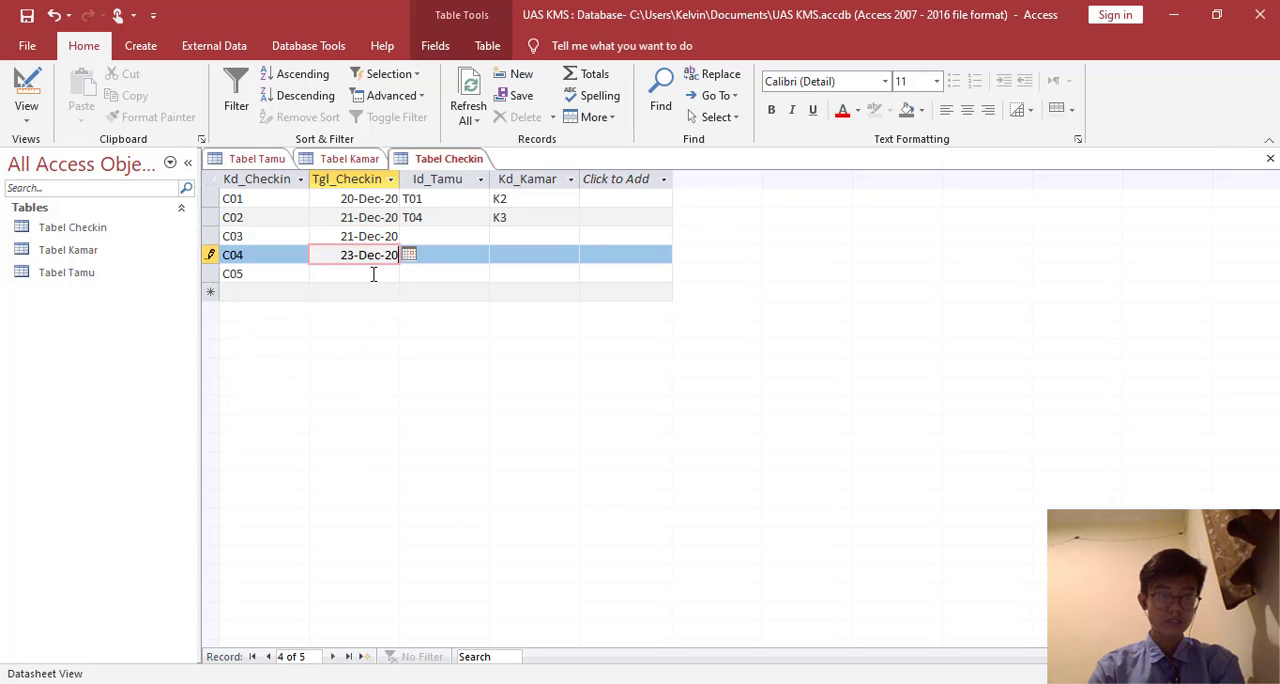
click(373, 274)
click(409, 273)
click(312, 372)
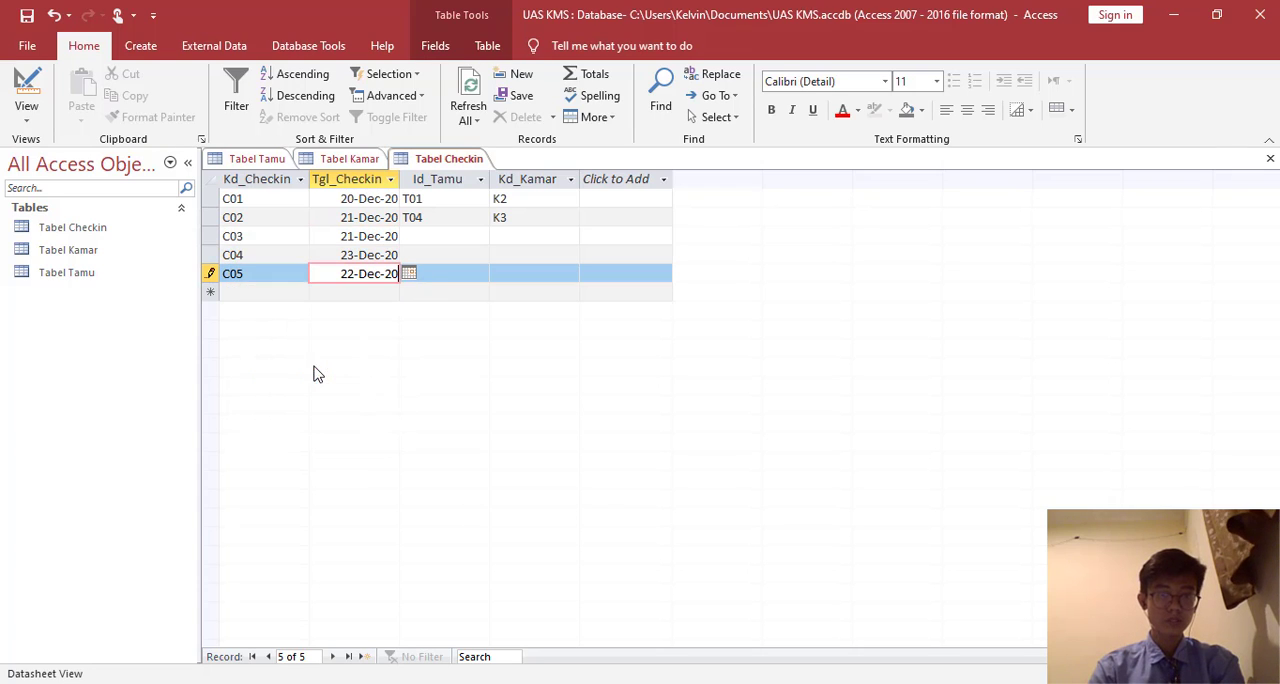
- Enter Id_Tamu T03 for C03, T05 for C04 and T02 for C05
click(440, 236)
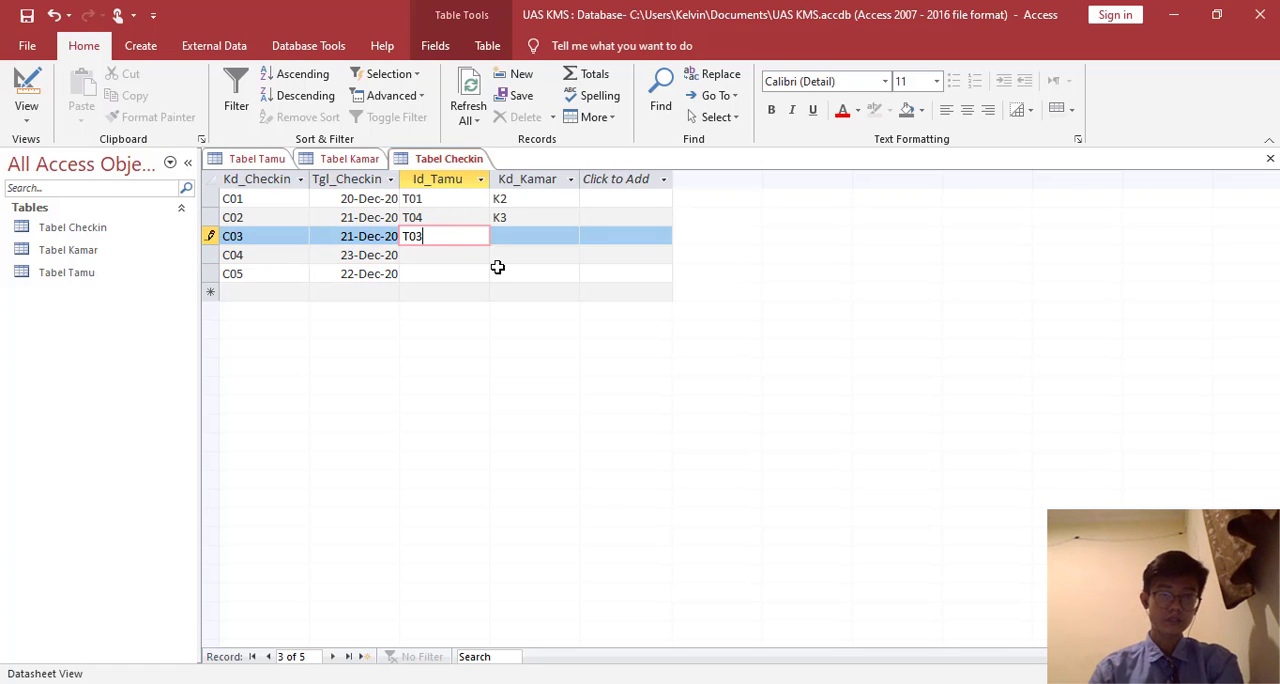
key(Down)
key(Down)
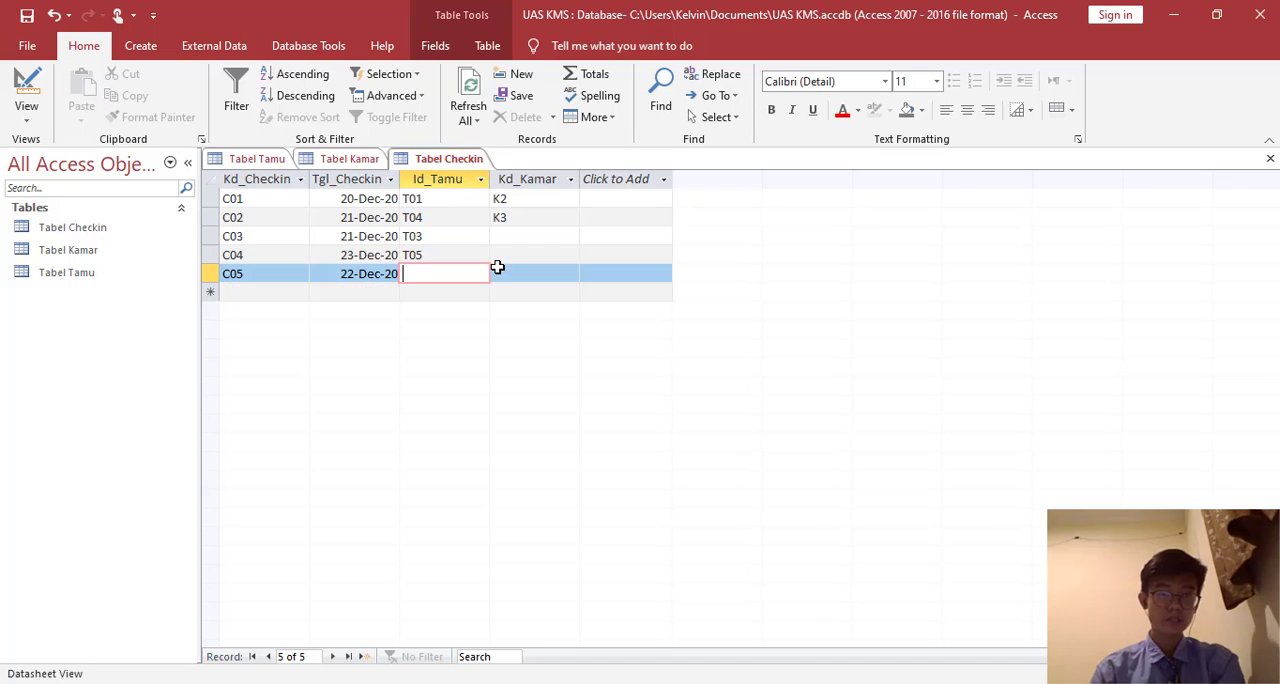
text(T02)
- Enter Kd_Kamar K1 for C03, K2 for C04 and K1 for C05, and save Tabel Checkin
click(516, 238)
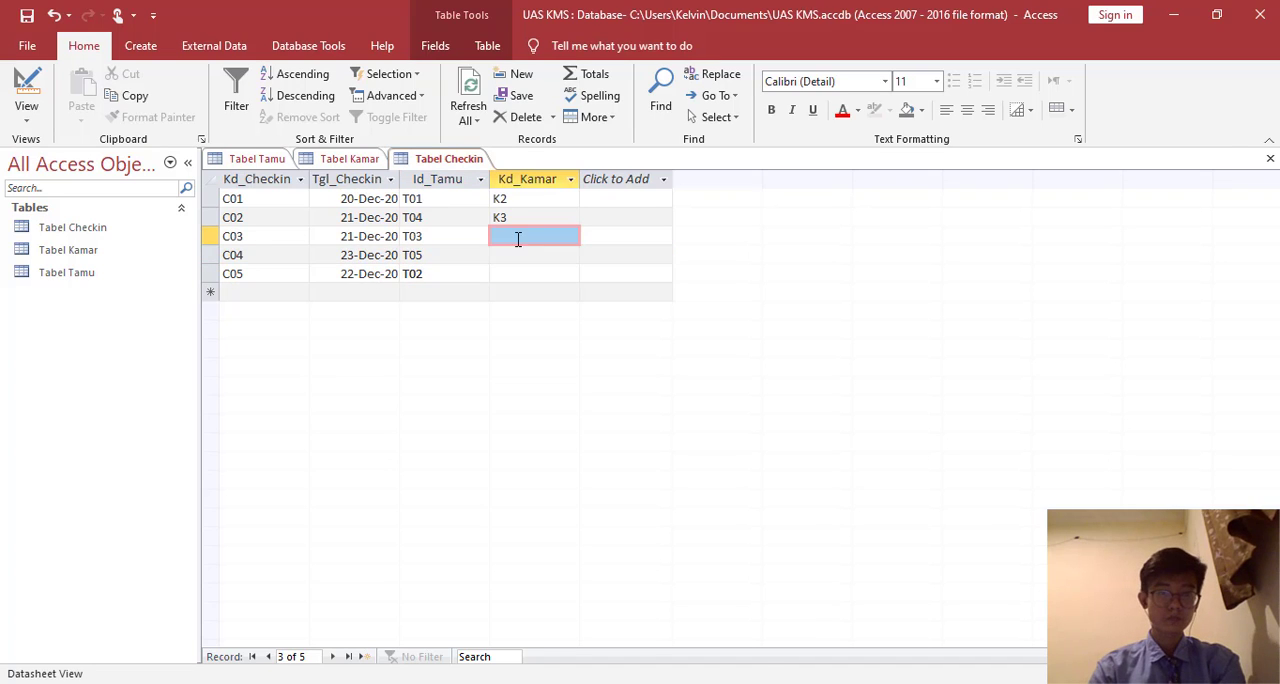
text(K1)
key(Down)
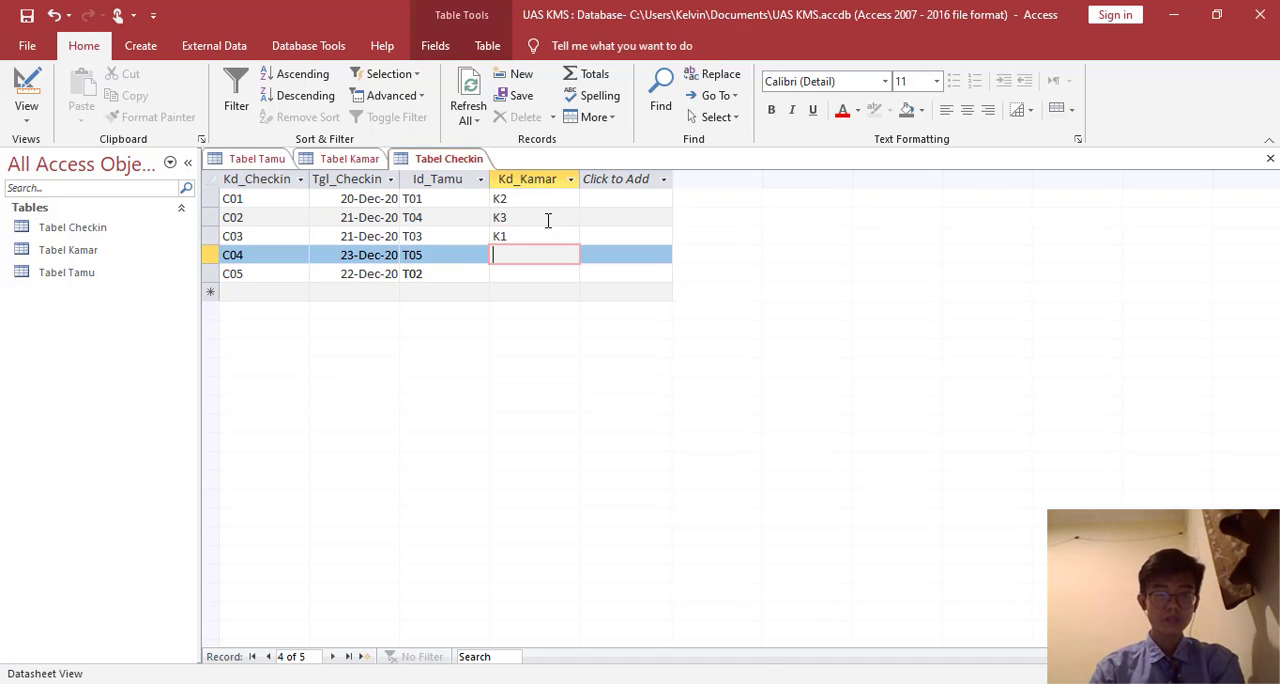
text(K2)
key(Down)
text(K)
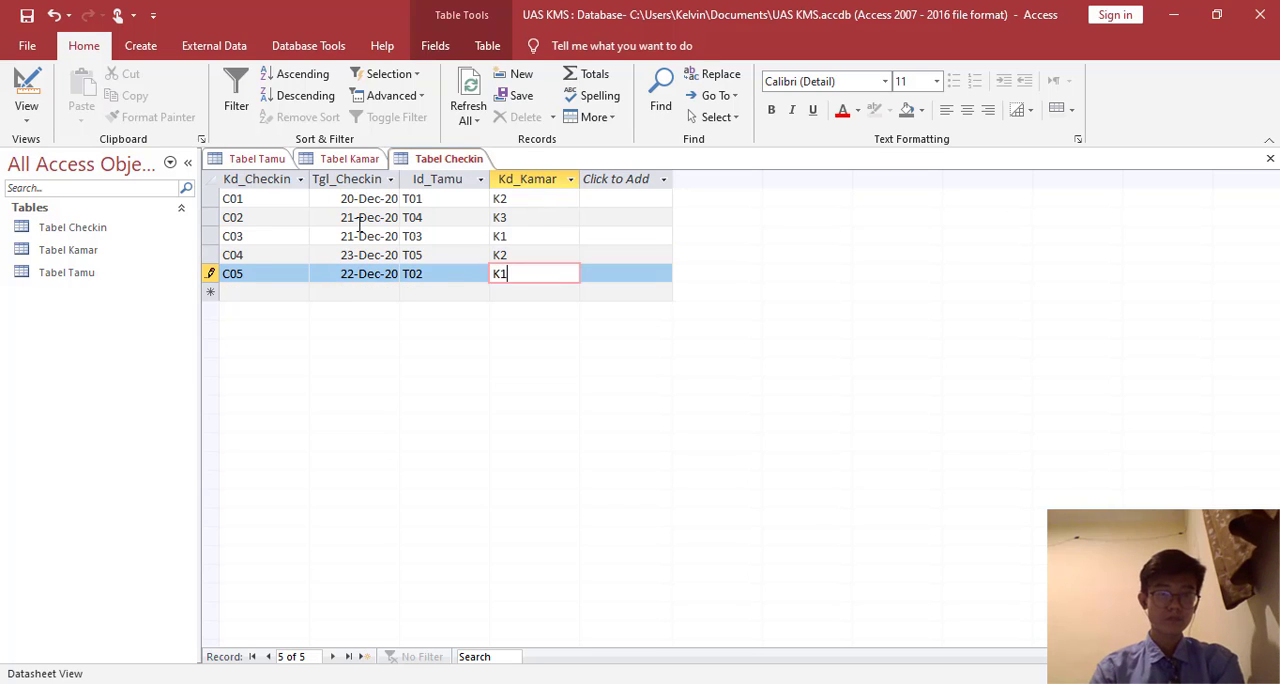
right_click(471, 165)
click(510, 172)
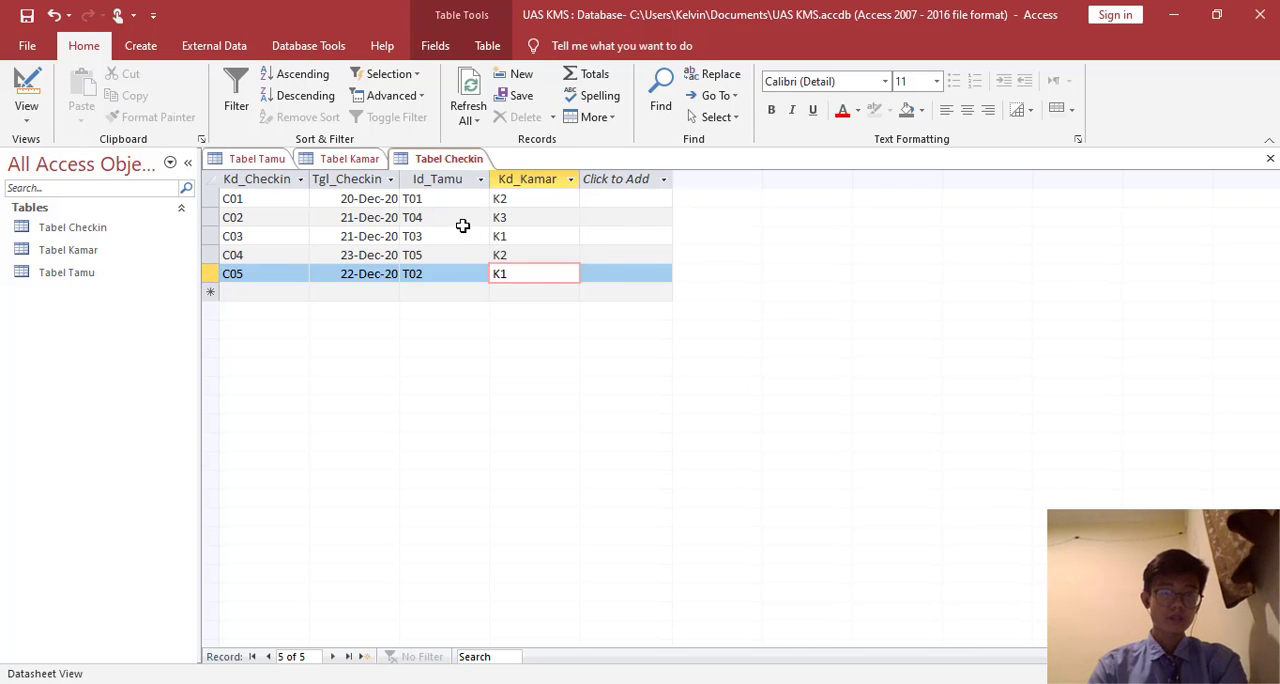
- Create a new table in Design View with the fields Kd_Checkin as Short Text and Tgl_Checkout as Date/Time
click(141, 46)
click(150, 106)
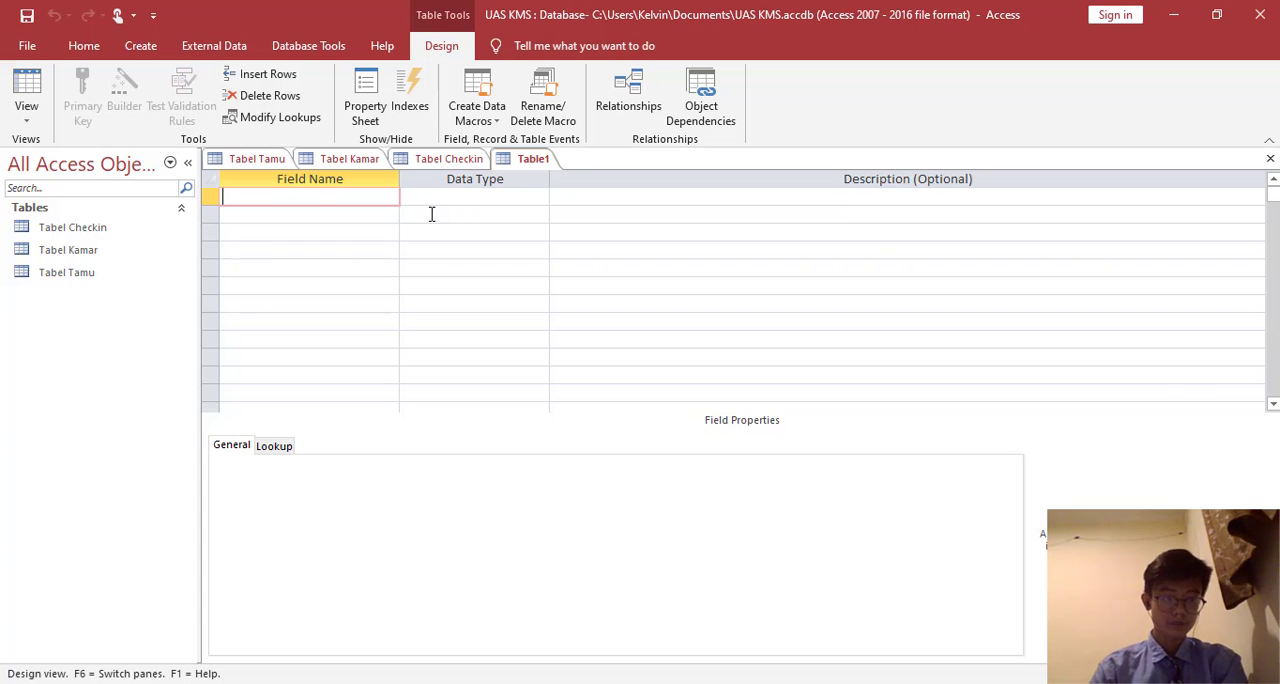
text(Kd)
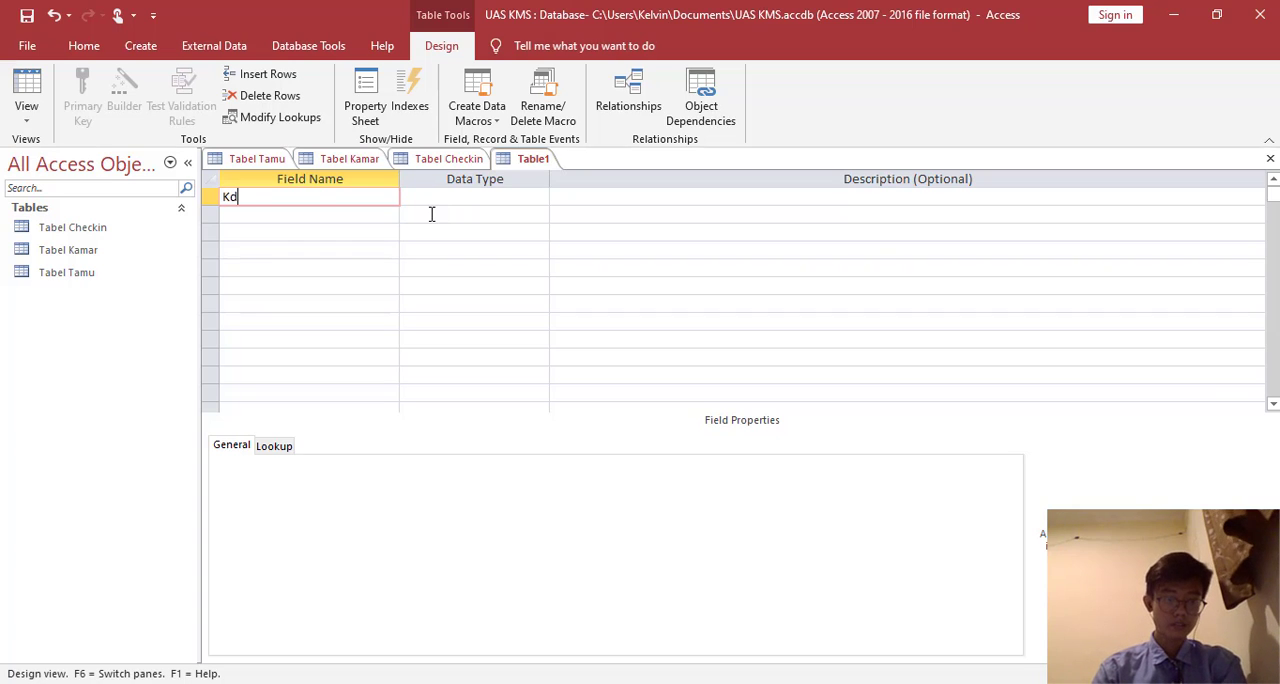
text(_Chec)
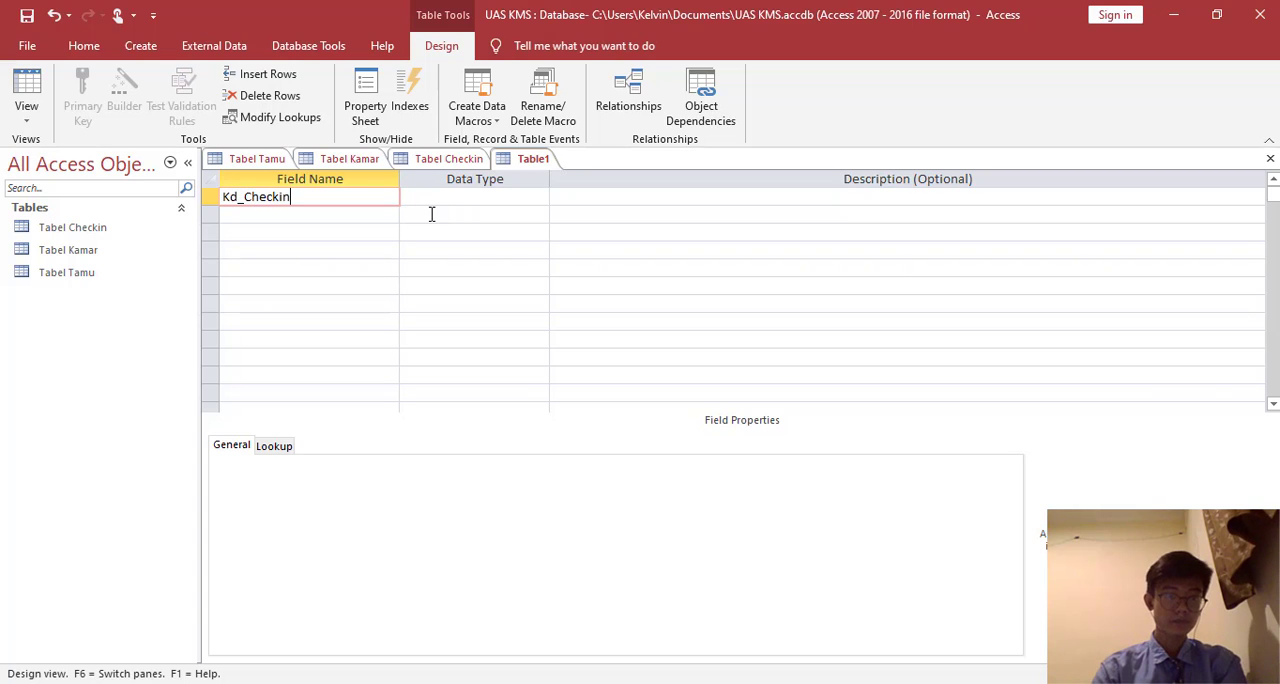
text(kin)
key(Down)
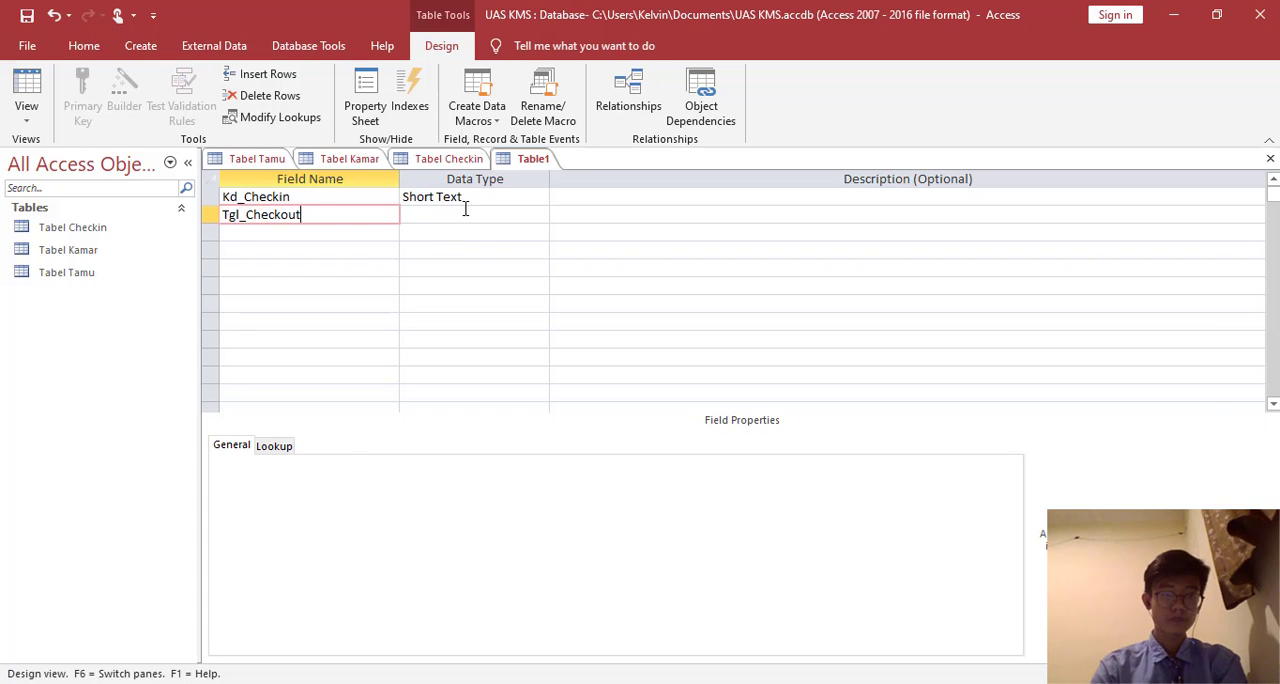
click(468, 215)
click(540, 216)
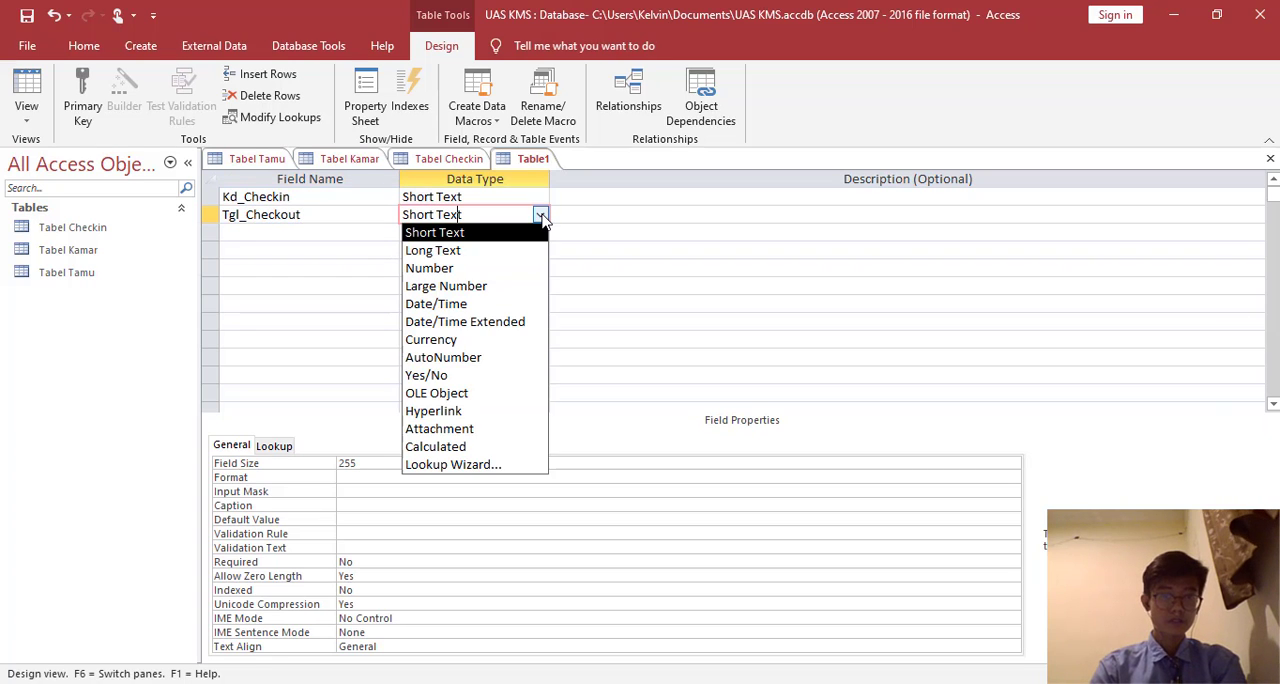
click(494, 306)
- Make Kd_Checkin the primary key and save the table as Tabel Checkout
click(298, 199)
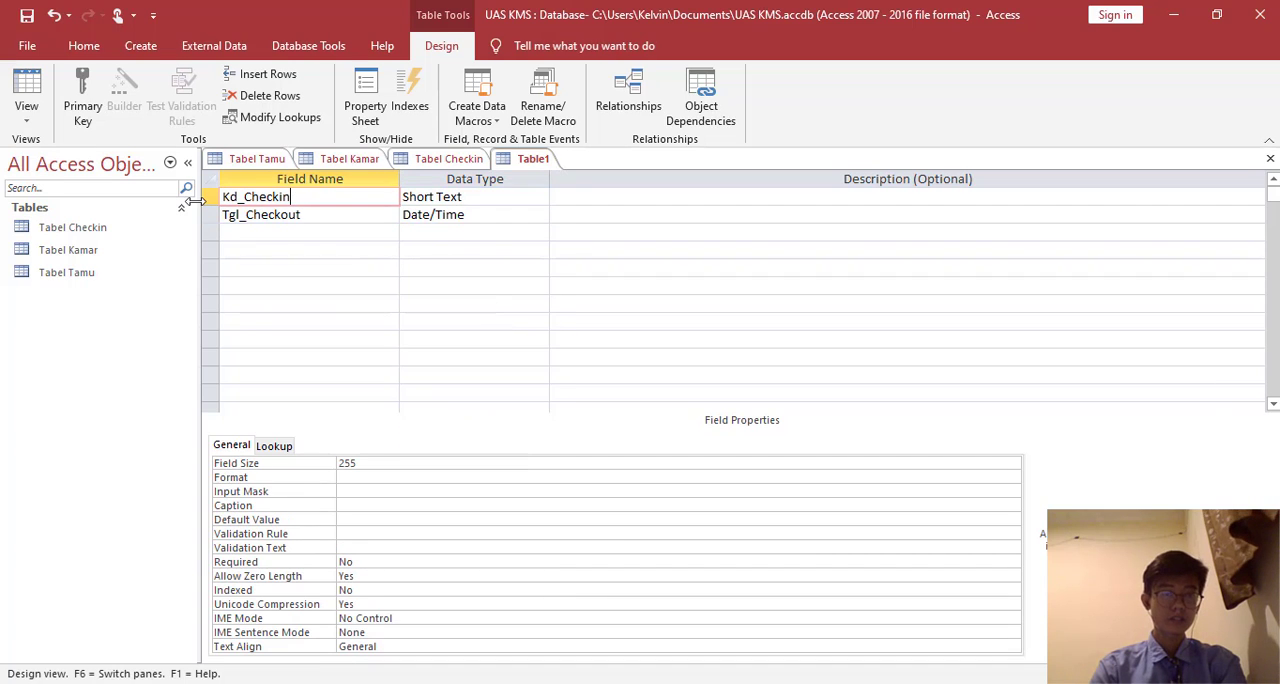
click(84, 112)
right_click(540, 159)
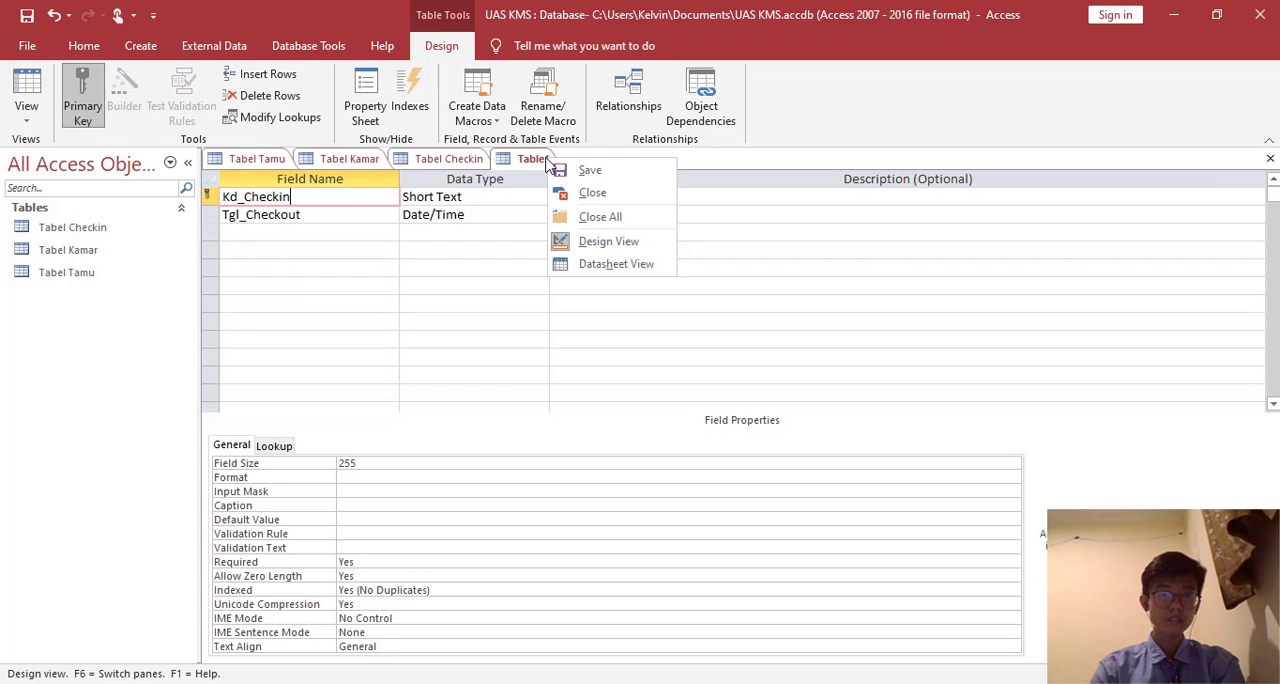
click(562, 169)
text(Tabel)
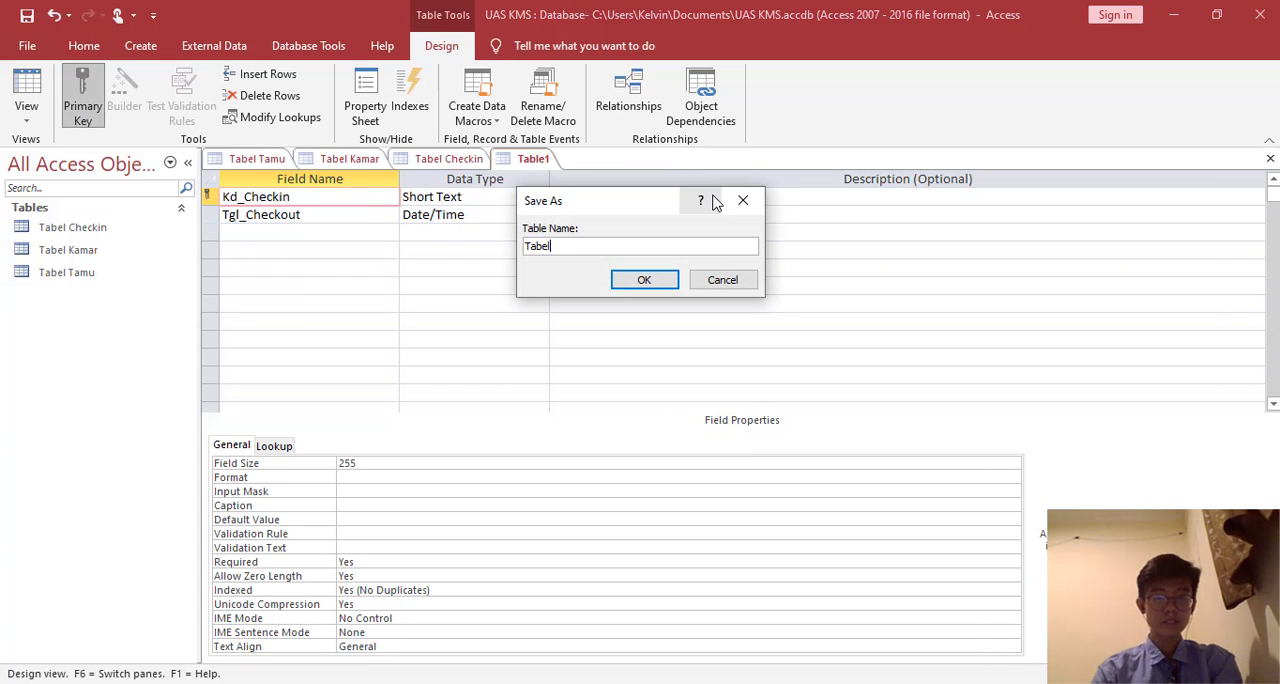
text( Checkou)
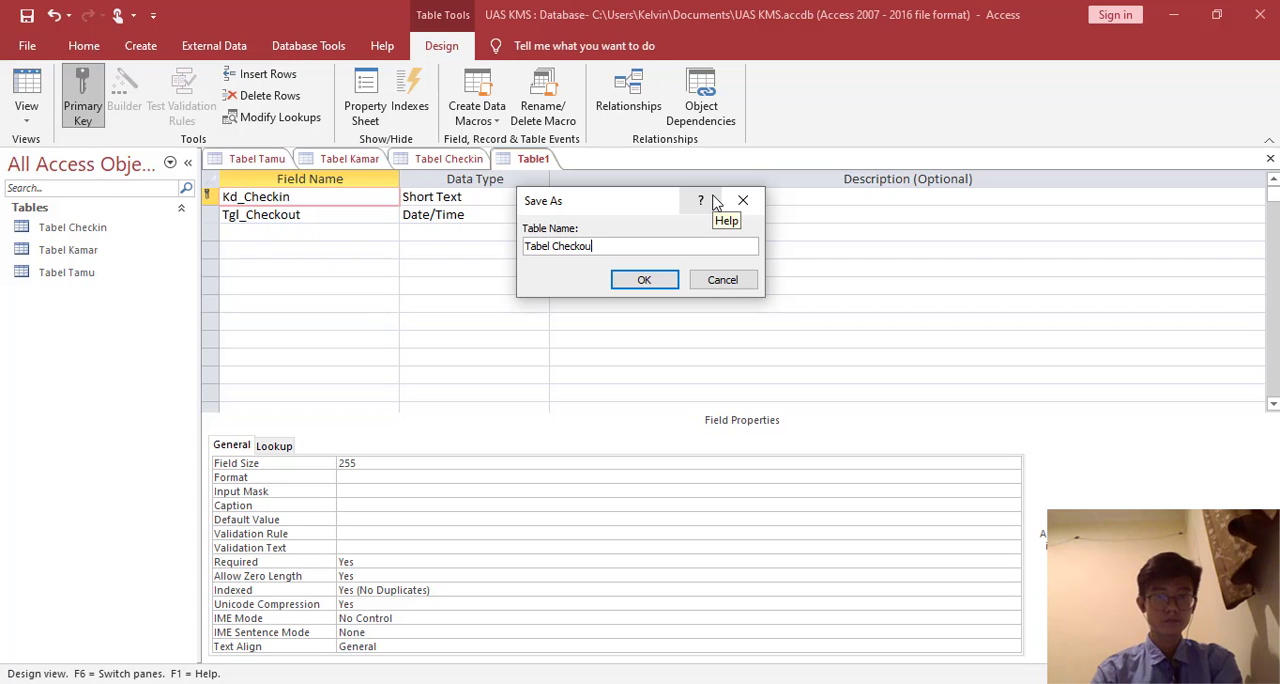
text(t)
click(648, 280)
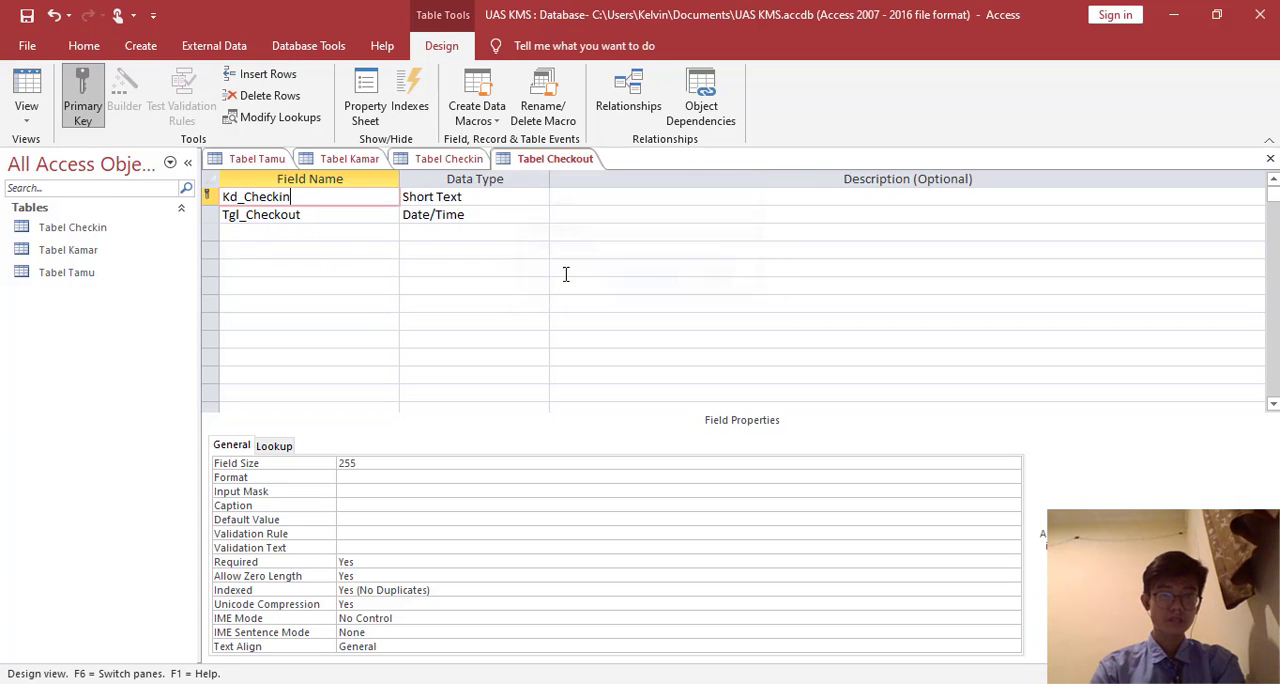
- Show Tabel Checkout as a datasheet and add the first record C01 with Tgl_Checkout 25-Dec-20
click(26, 90)
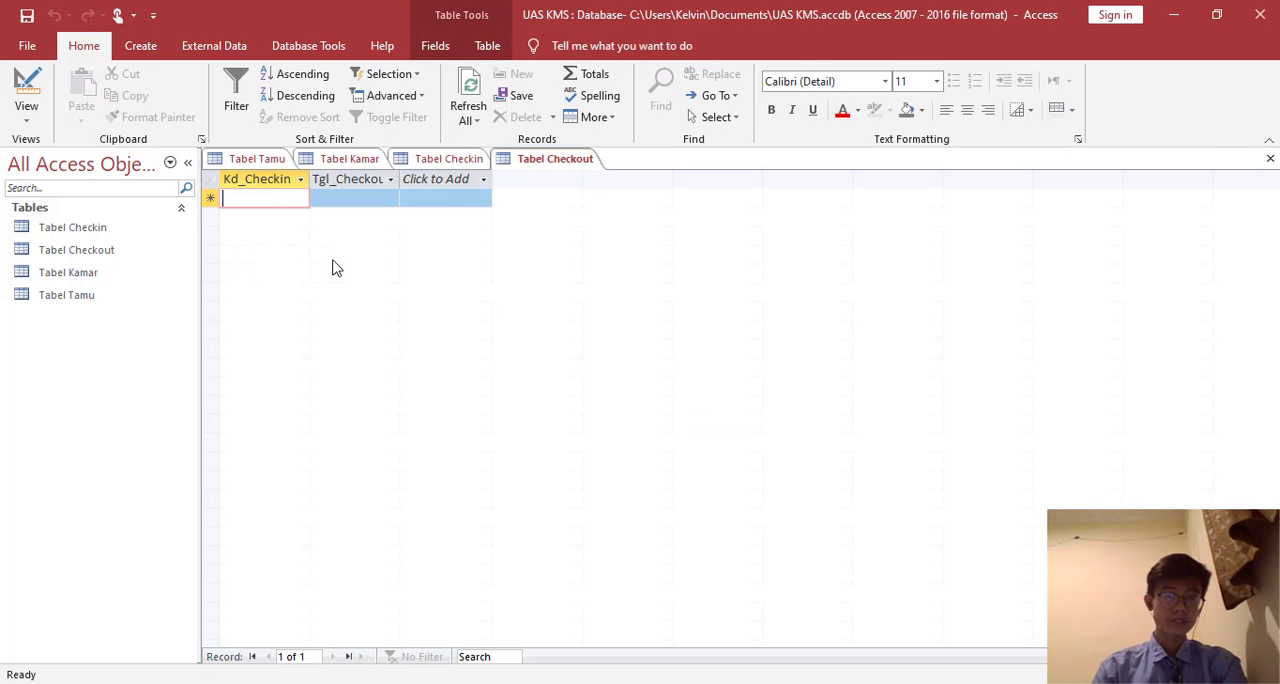
text(C01)
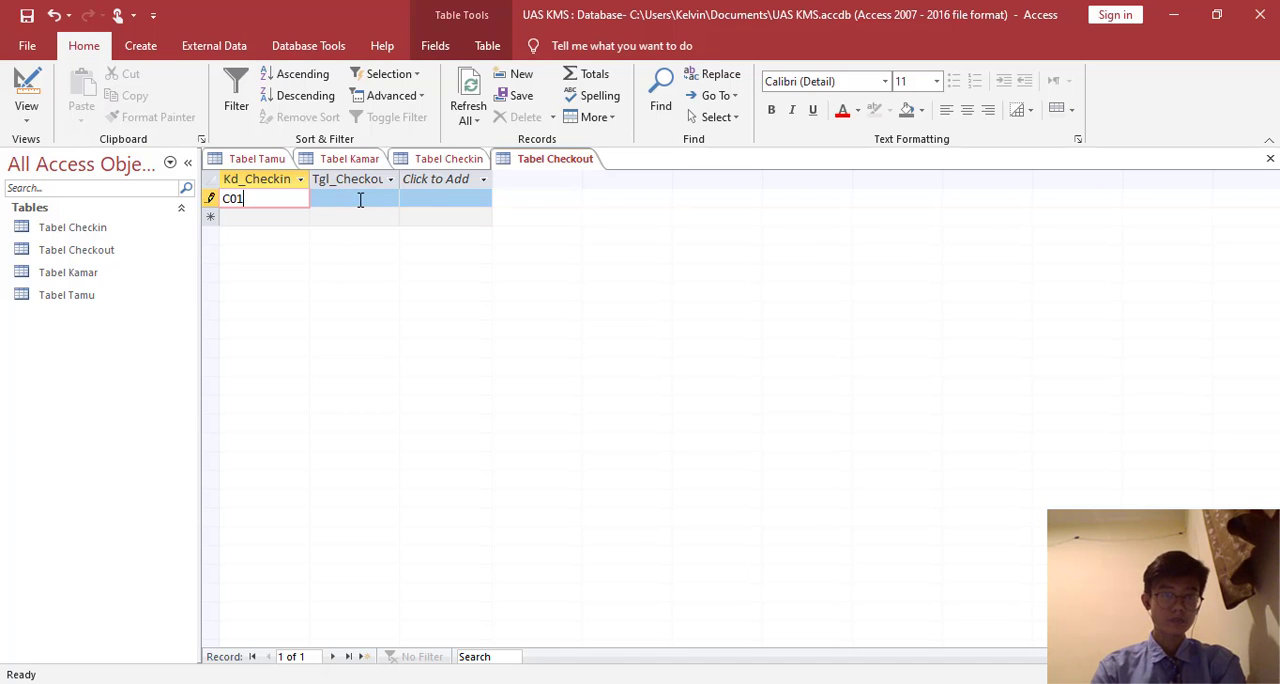
click(360, 200)
click(409, 199)
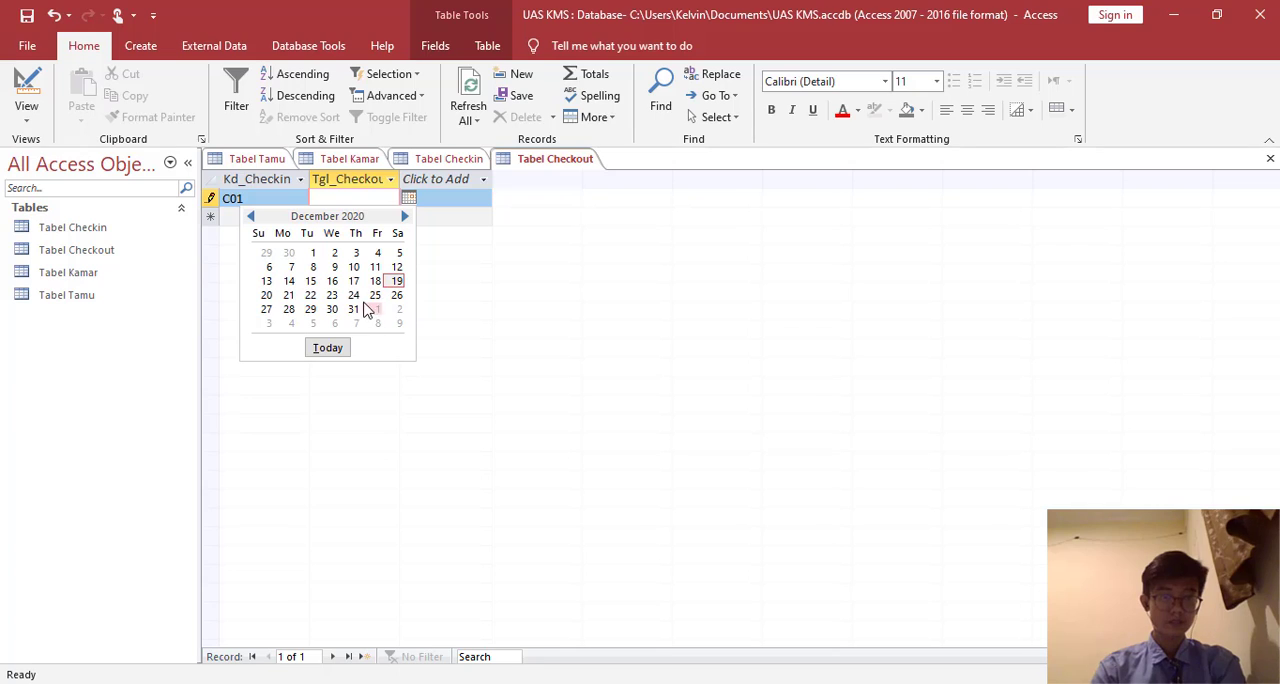
click(375, 295)
- Enter the Kd_Checkin codes C02, C03, C04 and C05 in the four rows below C01
click(257, 218)
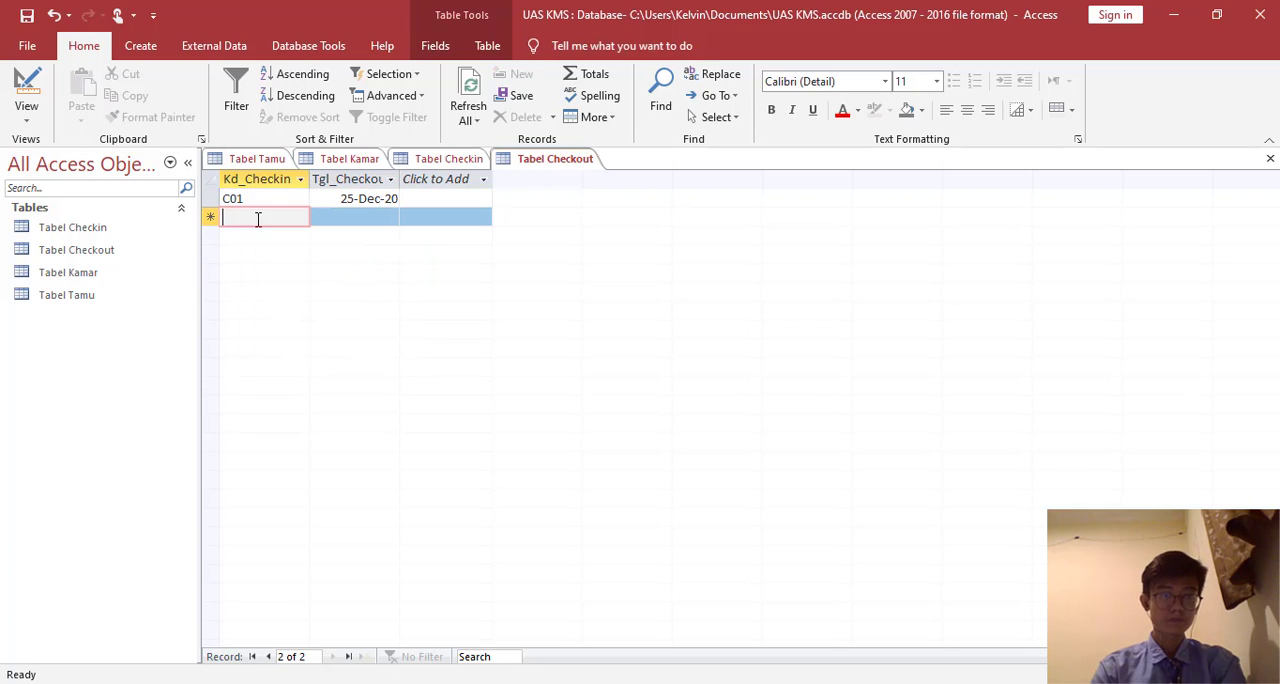
text(C02)
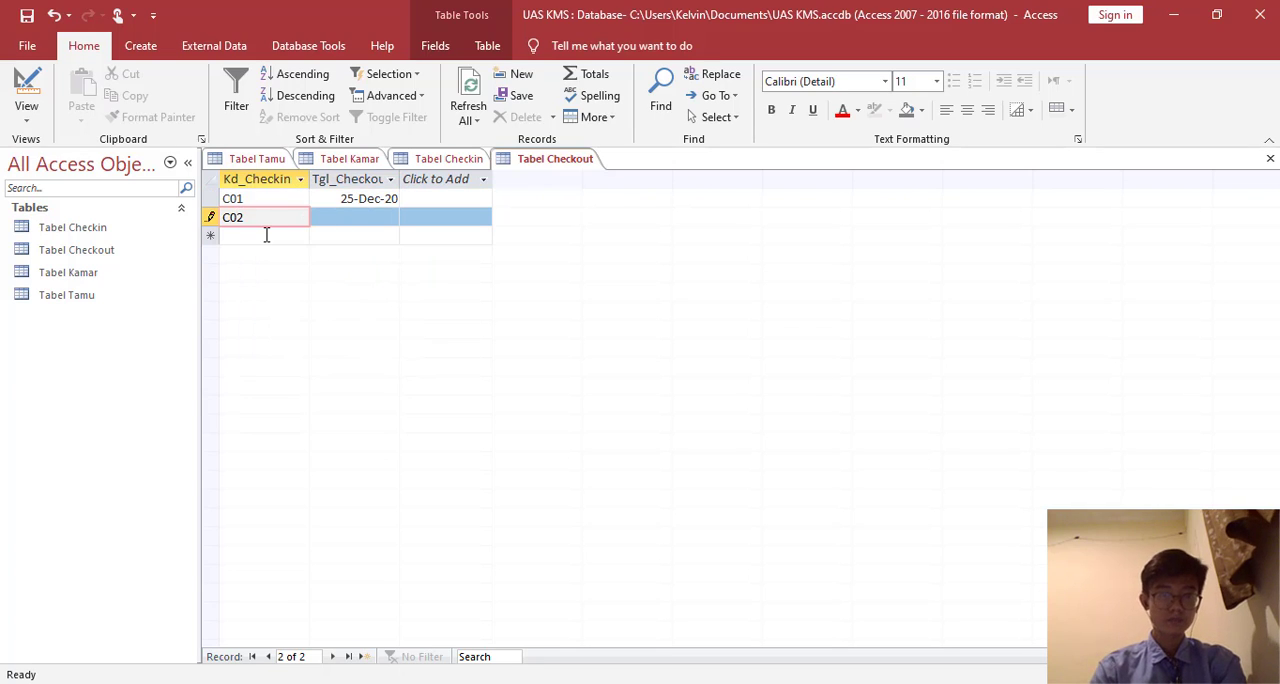
click(266, 235)
text(C03)
key(Down)
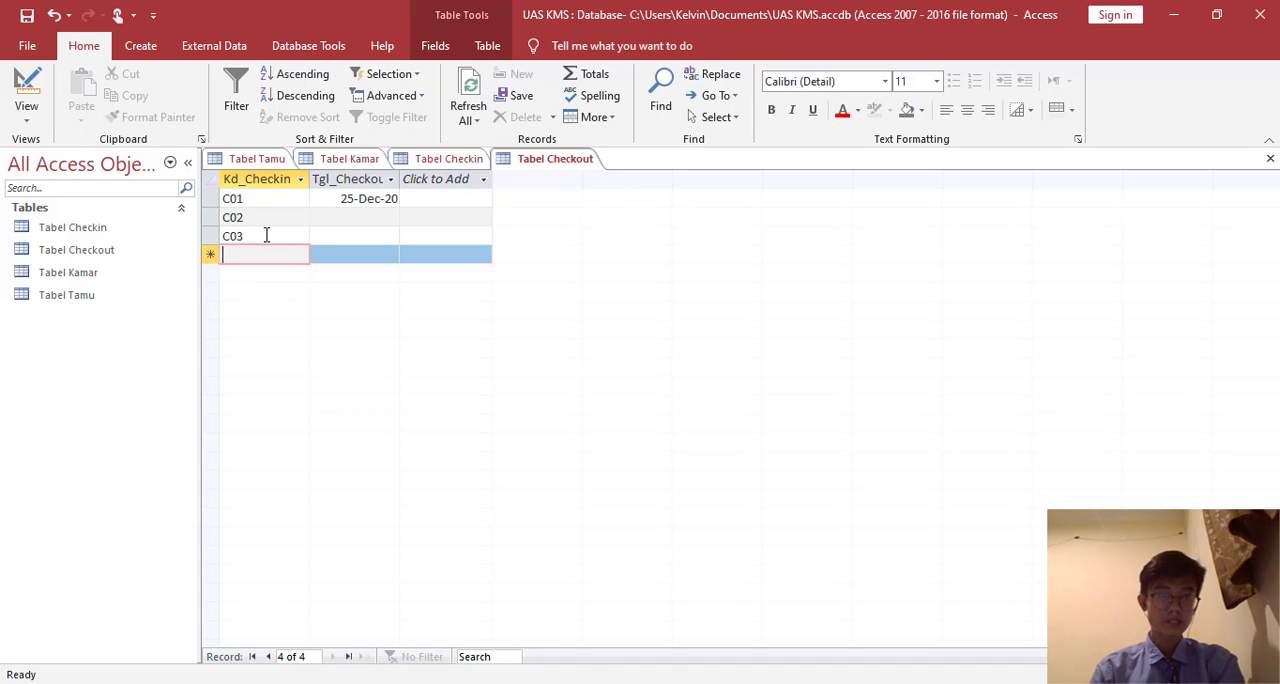
text(C04)
key(Down)
text(C05)
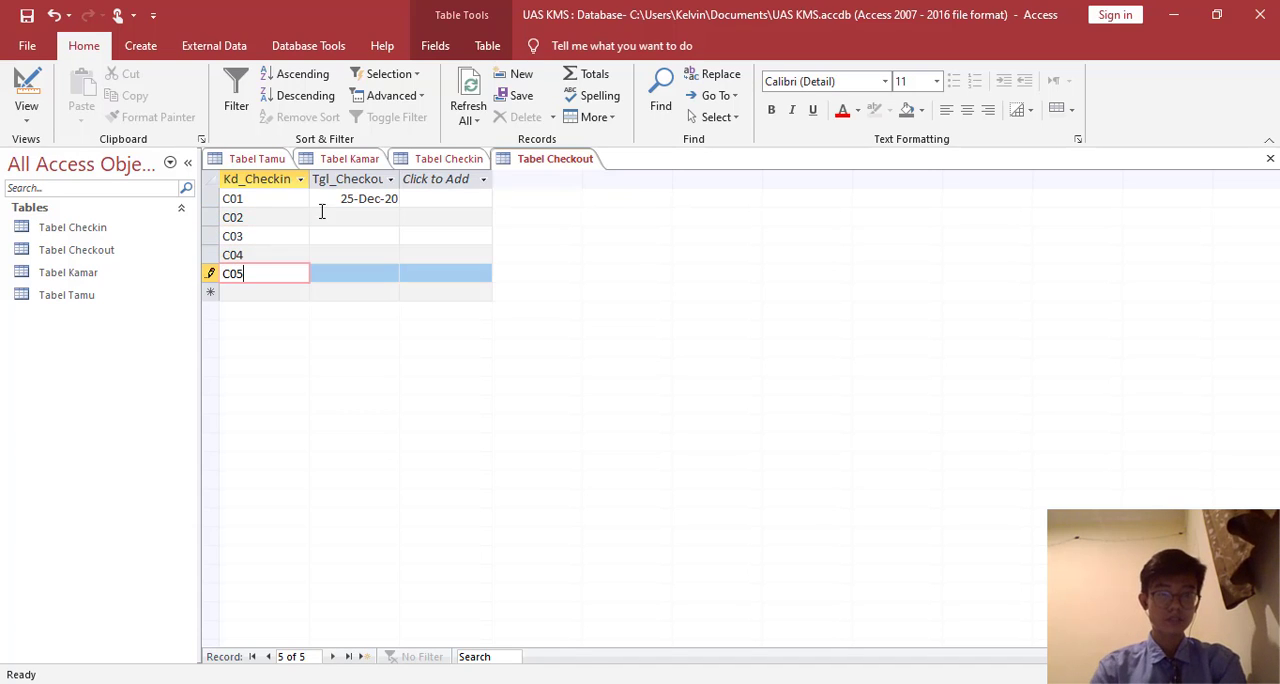
- Set Tgl_Checkout to 26-Dec-20 for C02 and 28-Dec-20 for C03
click(385, 222)
click(391, 222)
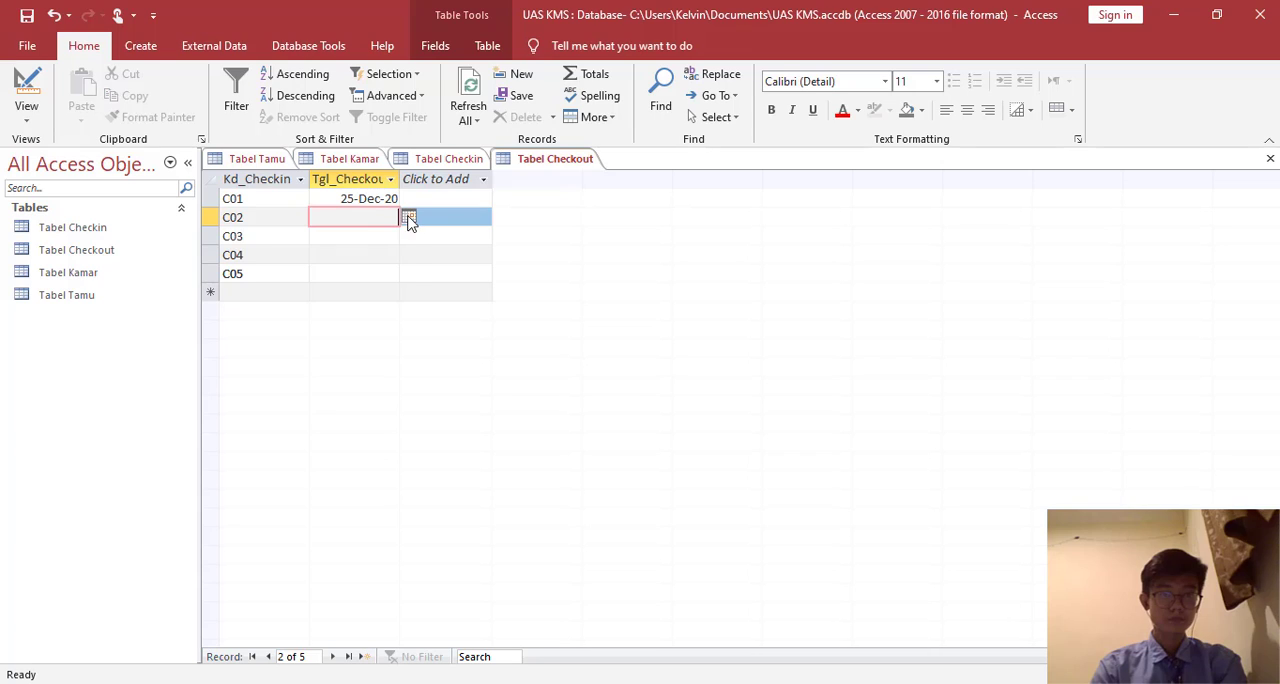
click(409, 216)
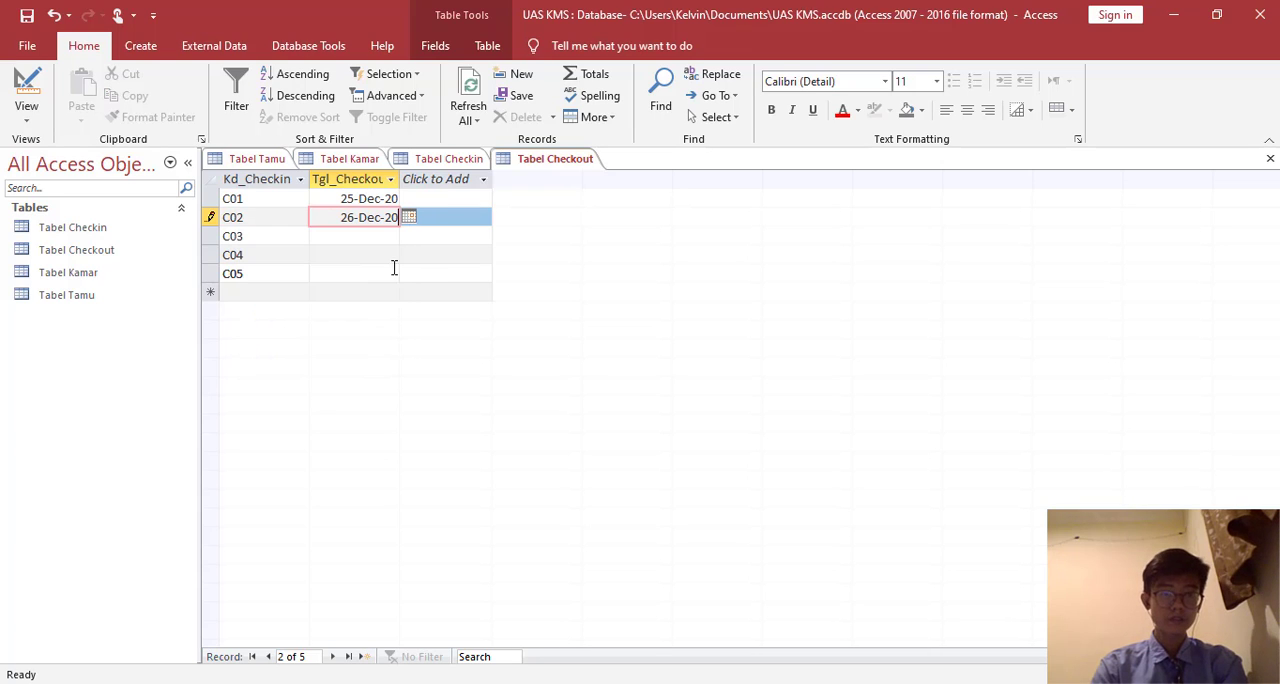
click(397, 314)
click(367, 238)
click(408, 236)
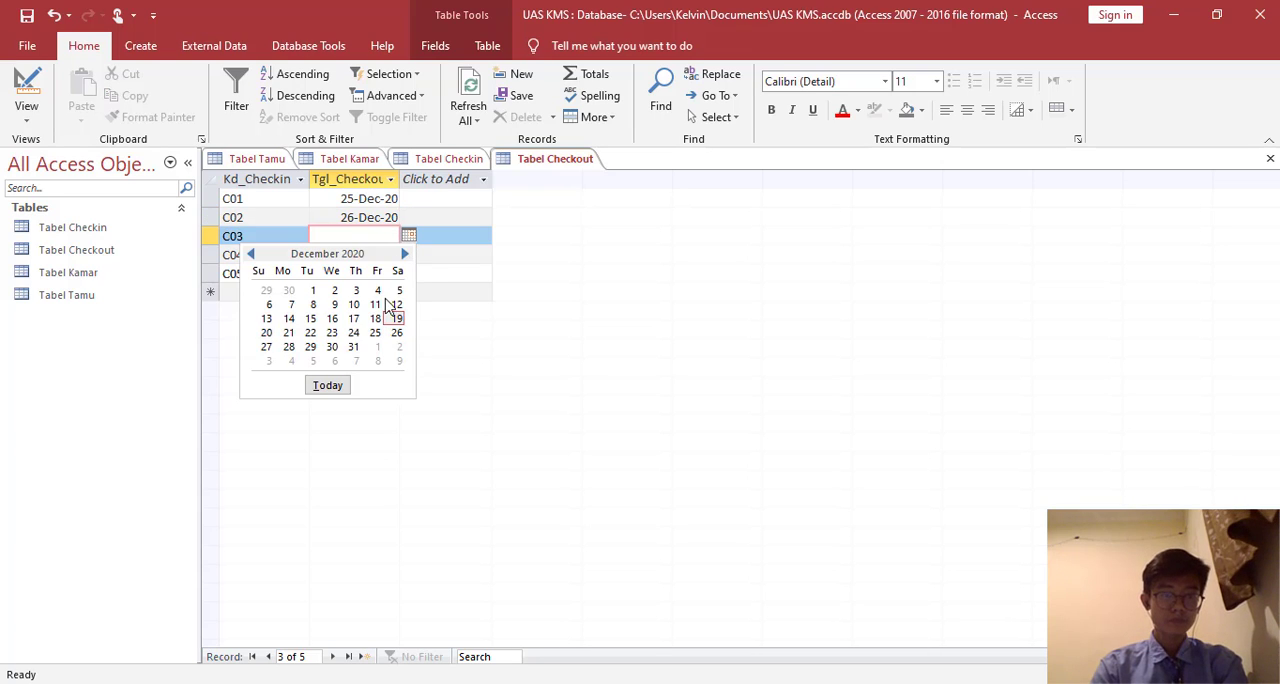
click(288, 346)
- Set Tgl_Checkout to 25-Dec-20 for C04 and 27-Dec-20 for C05, and save Tabel Checkout
click(400, 254)
click(408, 254)
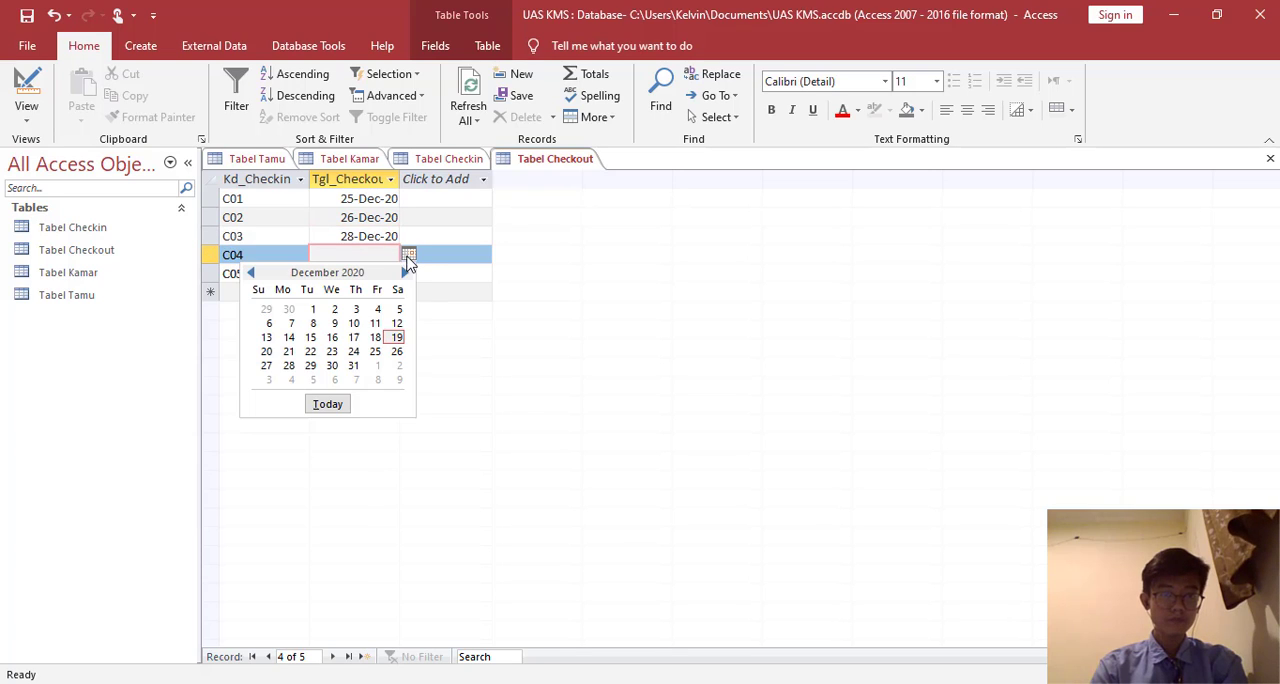
click(376, 351)
click(396, 274)
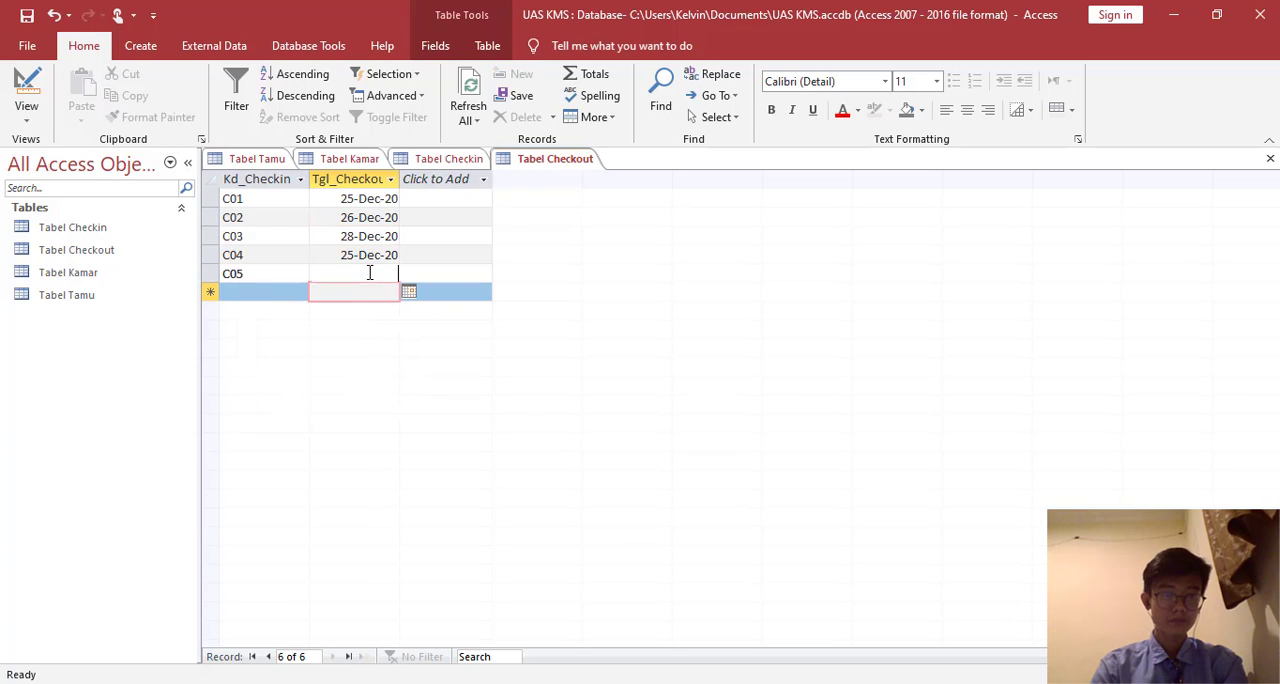
click(408, 273)
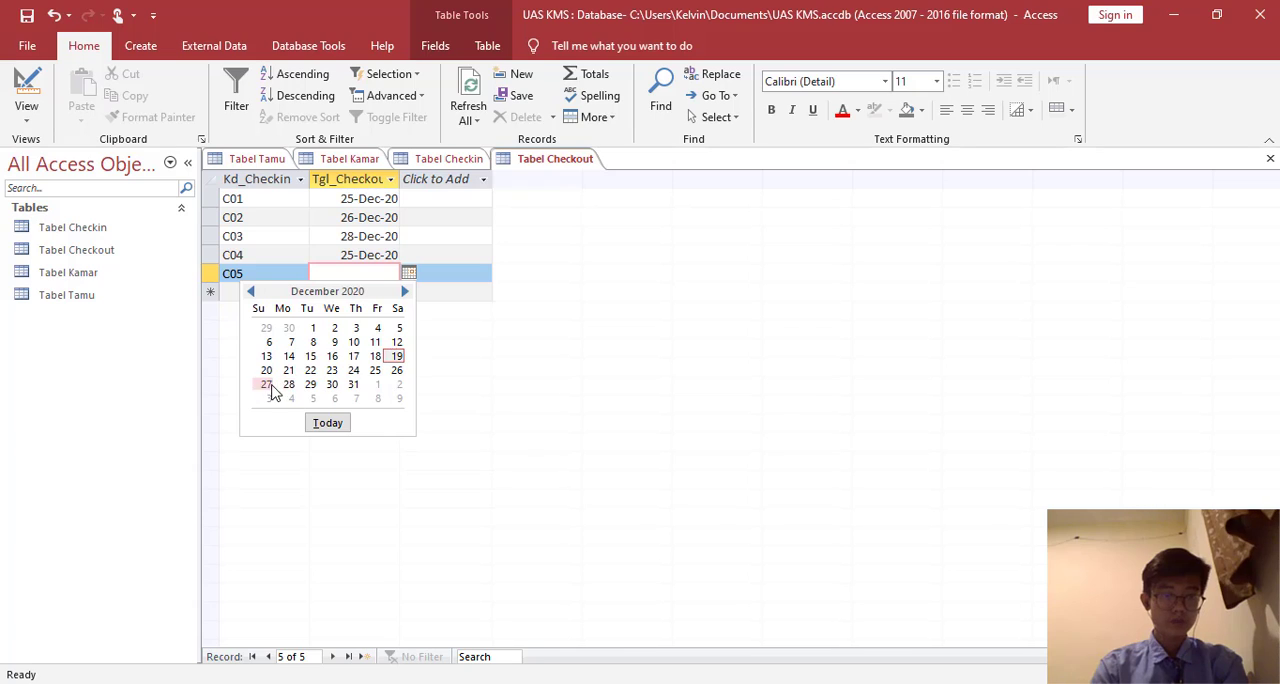
click(268, 383)
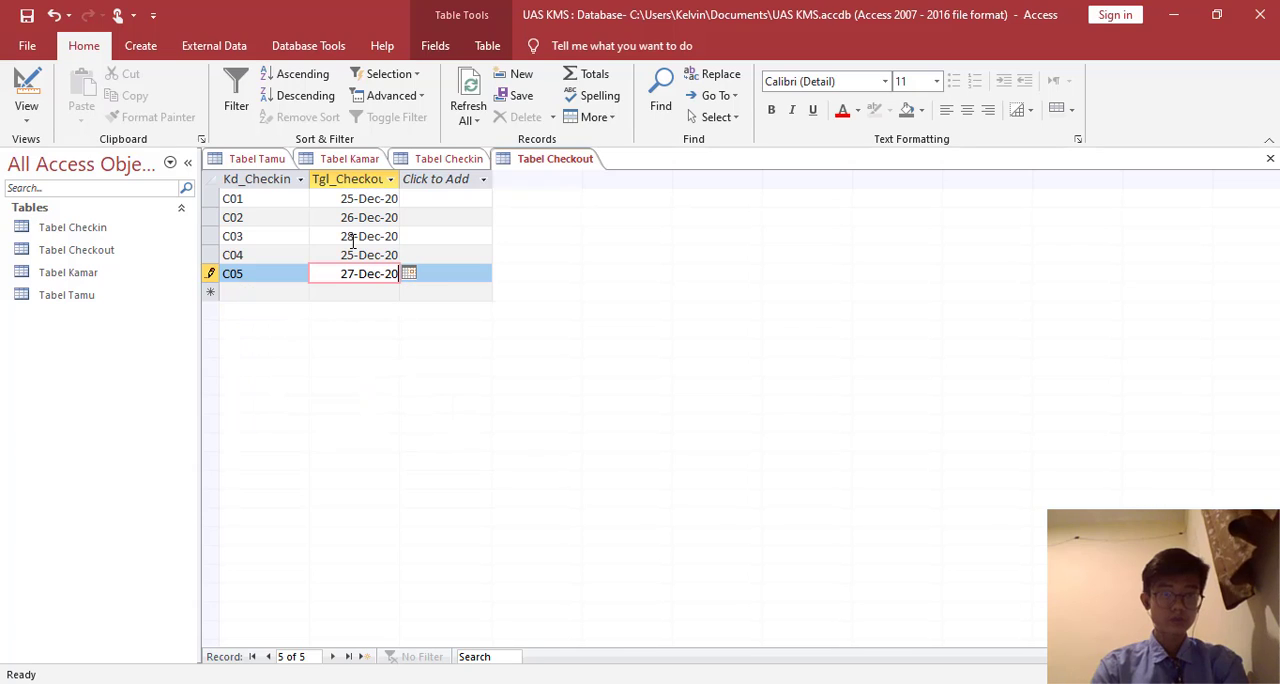
right_click(532, 165)
click(552, 171)
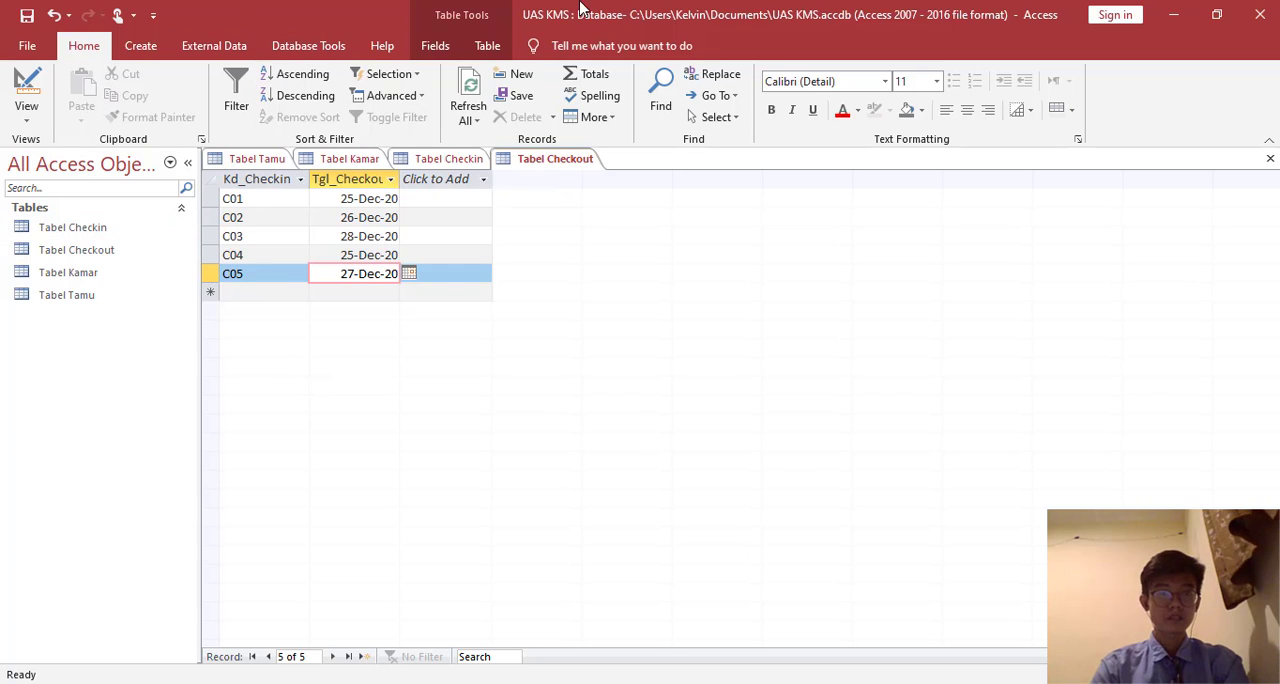
- Open the Relationships window and add Tabel Checkin, Tabel Checkout, Tabel Kamar and Tabel Tamu to it
click(445, 50)
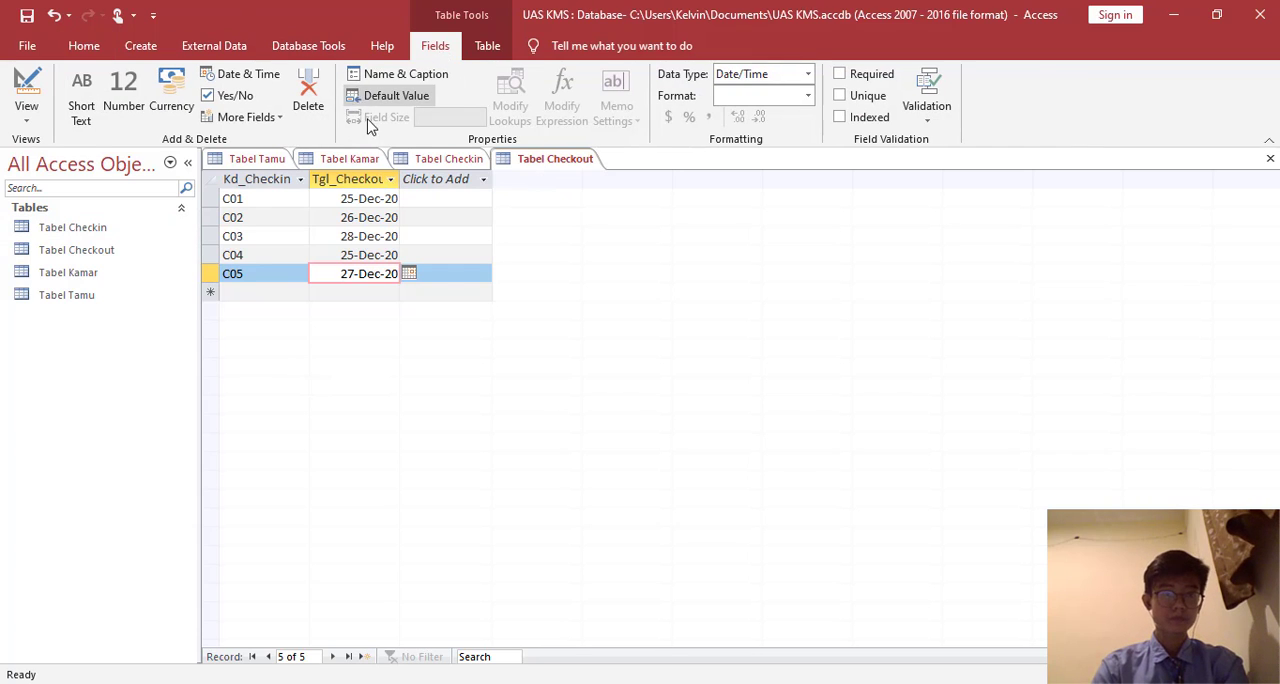
click(487, 45)
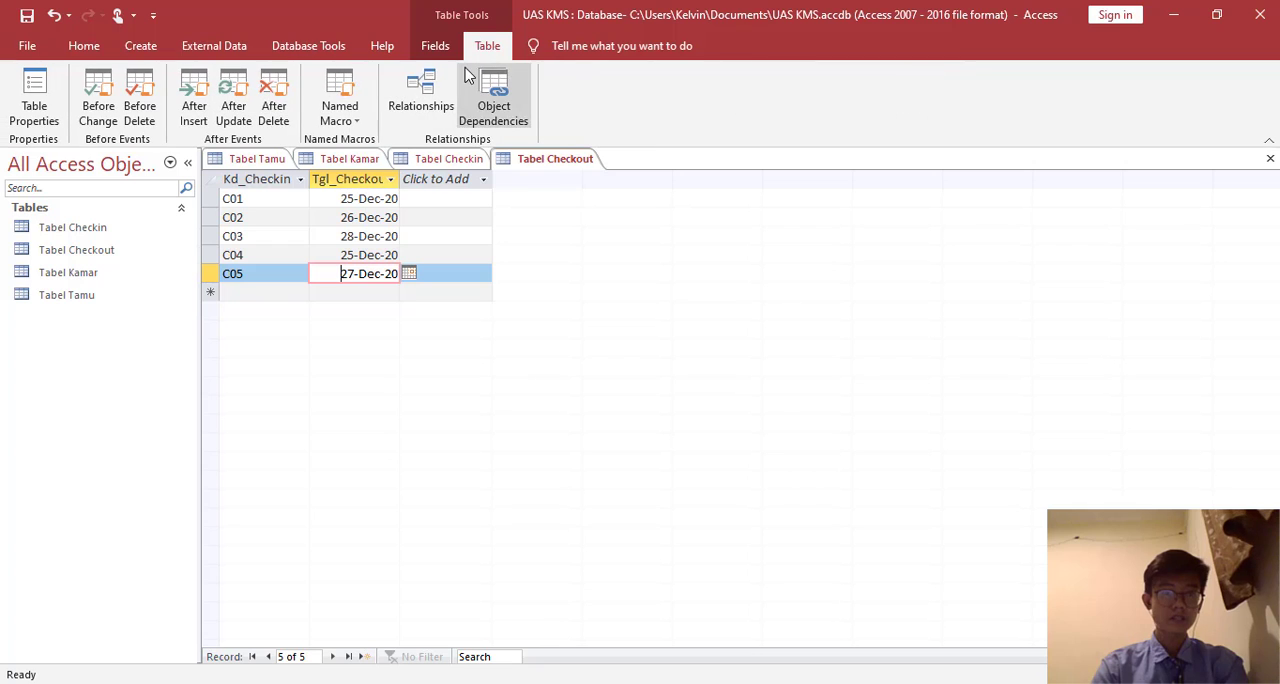
click(421, 105)
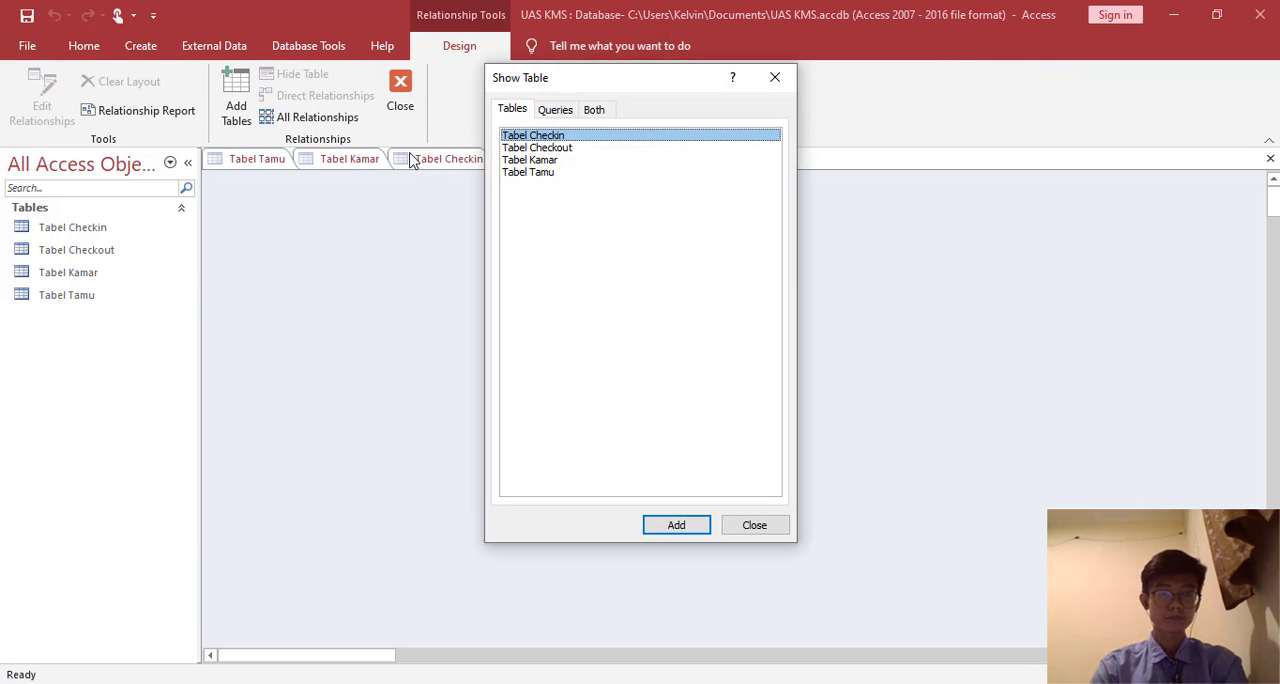
double_click(571, 138)
double_click(571, 148)
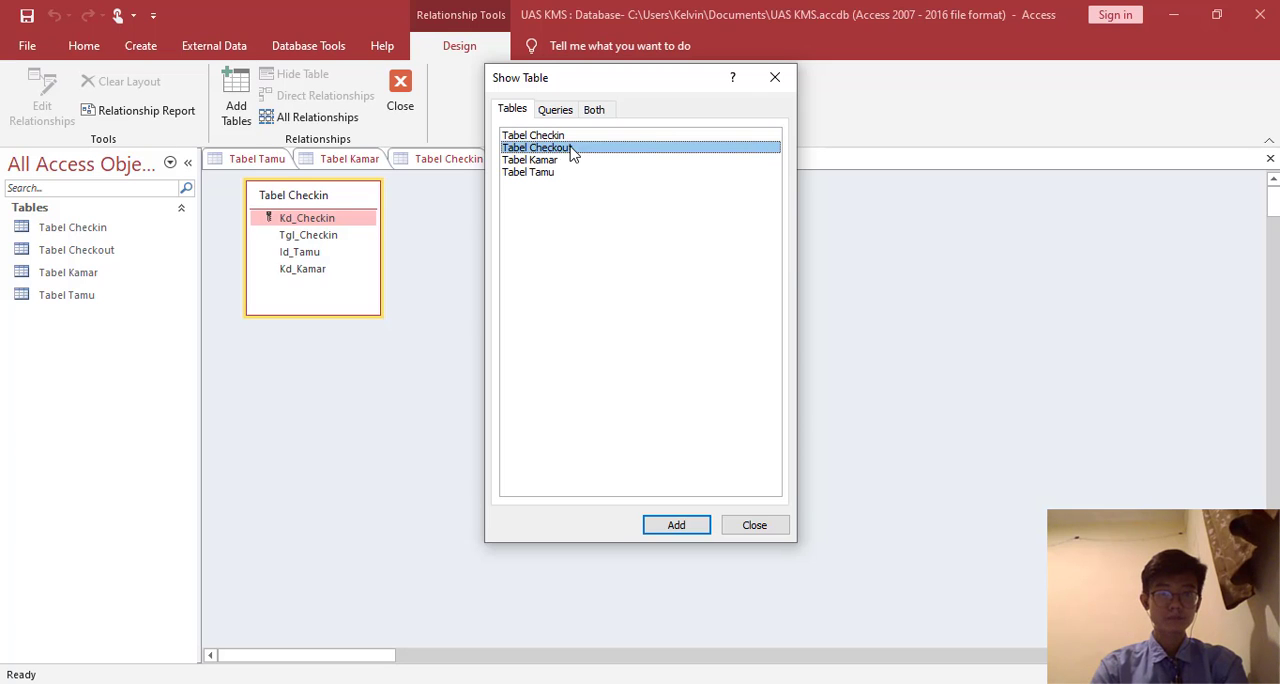
click(567, 160)
double_click(540, 172)
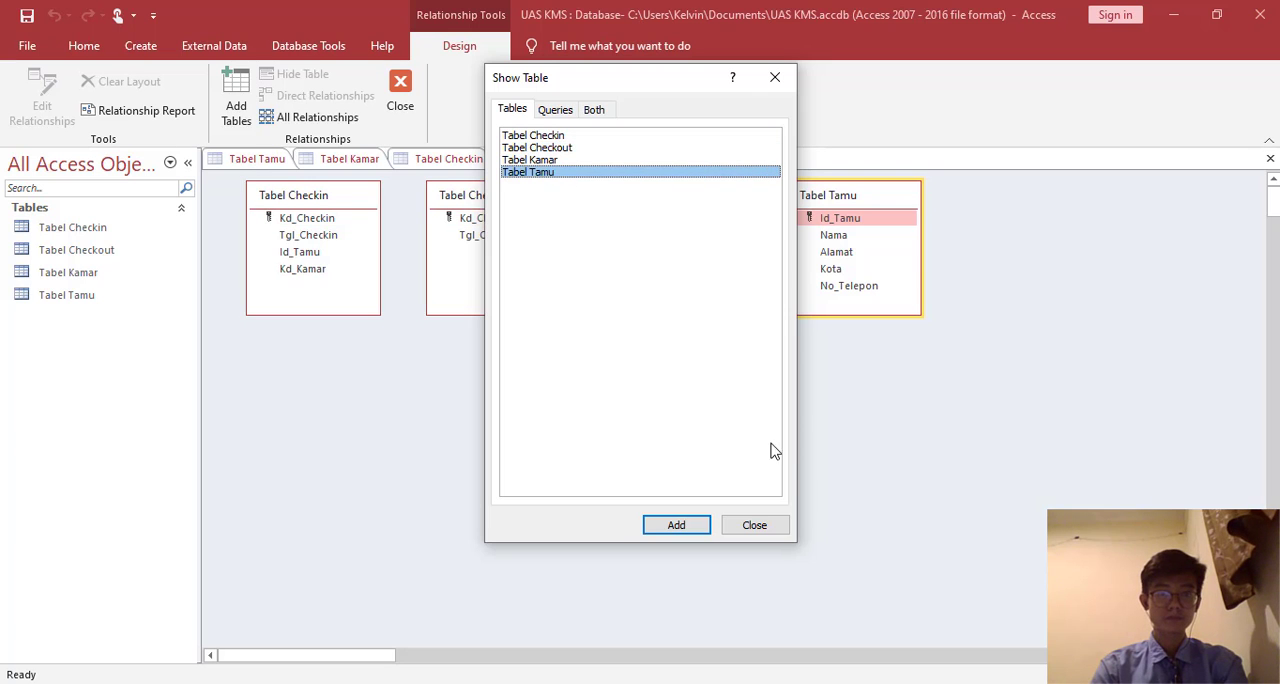
click(754, 525)
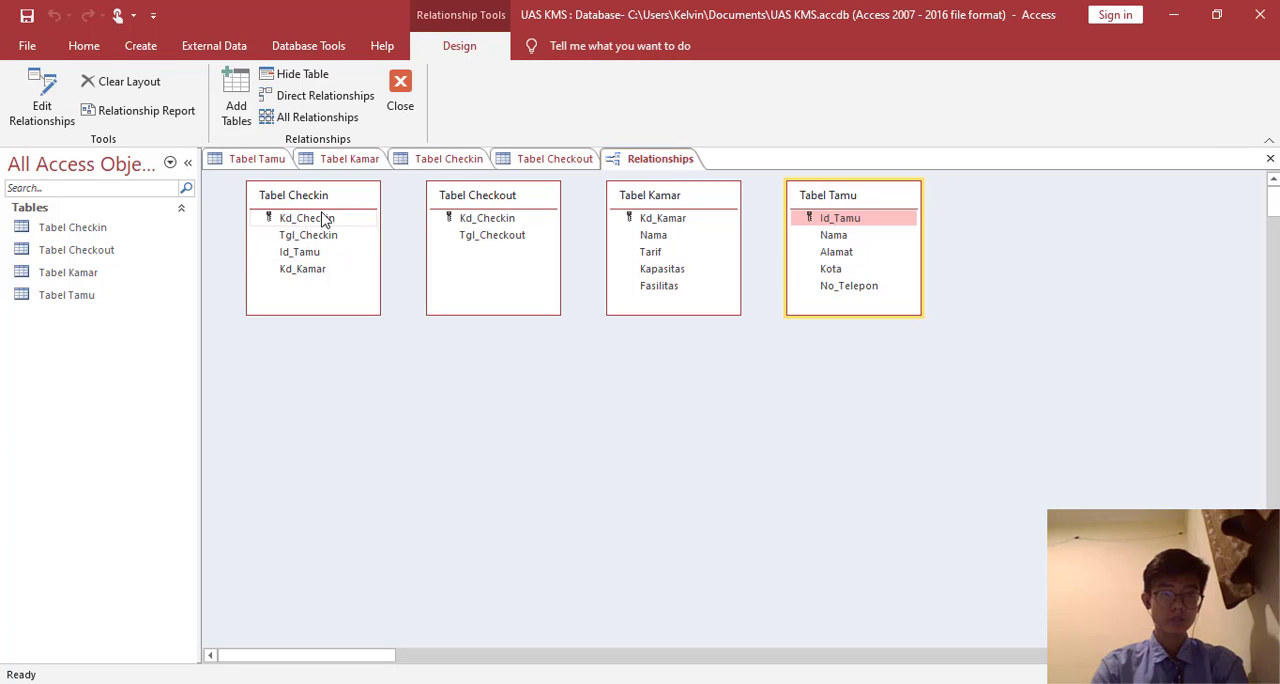
- Relate Tabel Checkin to Tabel Checkout by Kd_Checkin, to Tabel Kamar by Kd_Kamar and to Tabel Tamu by Id_Tamu
drag(325, 226, 482, 240)
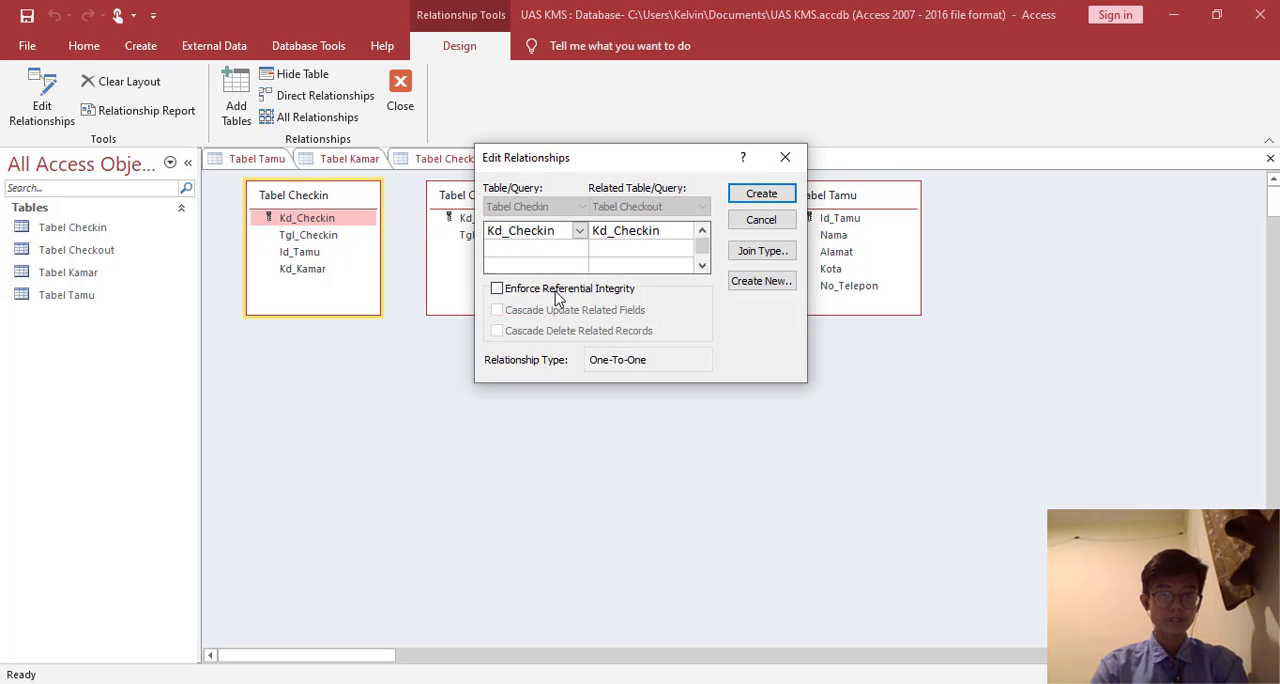
key(Return)
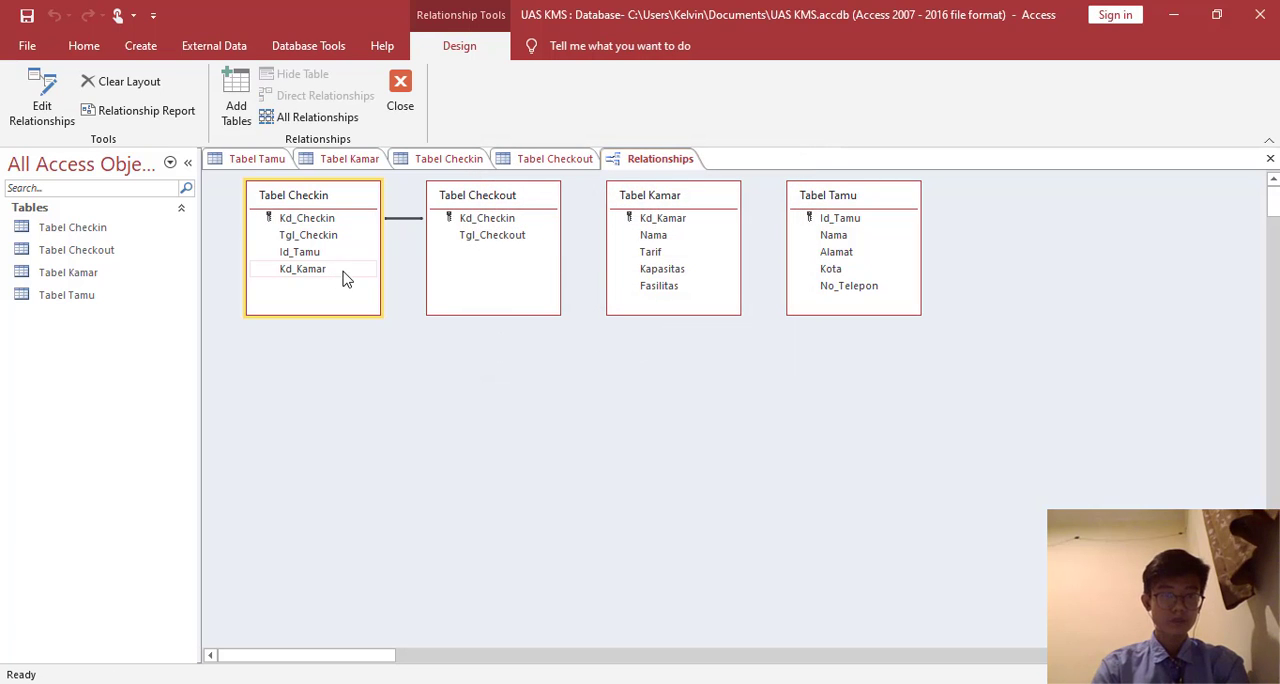
drag(321, 270, 652, 223)
click(760, 192)
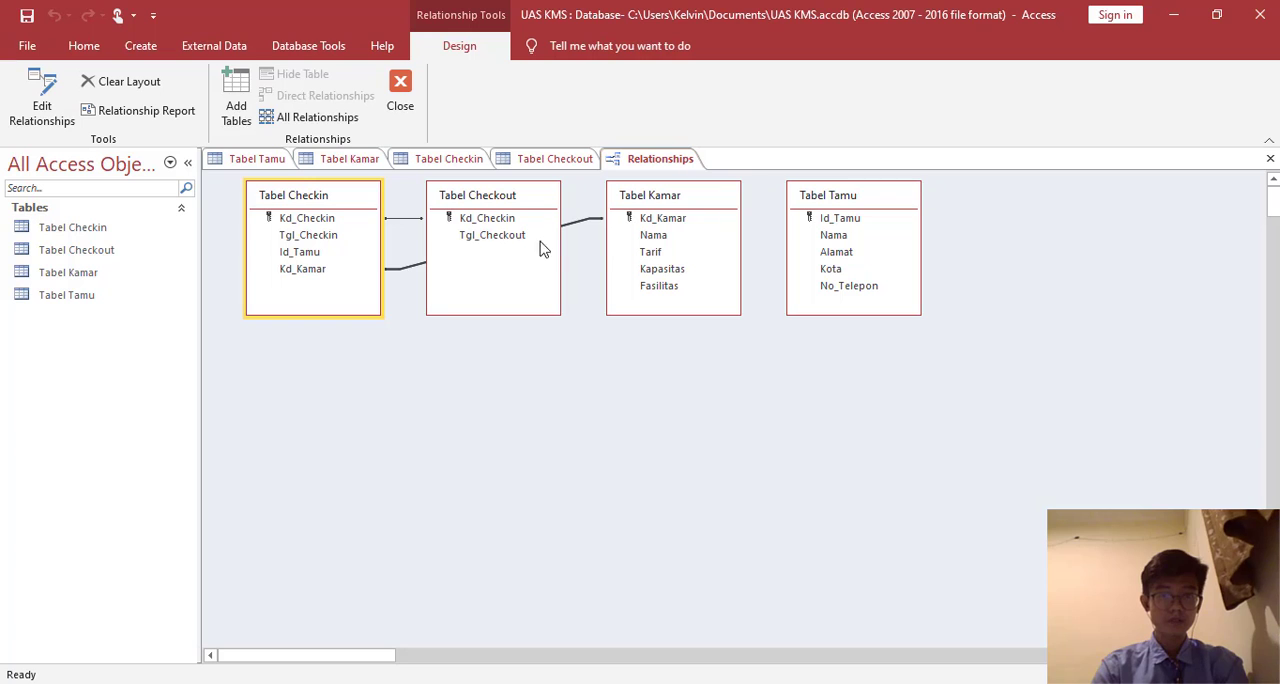
drag(349, 250, 833, 220)
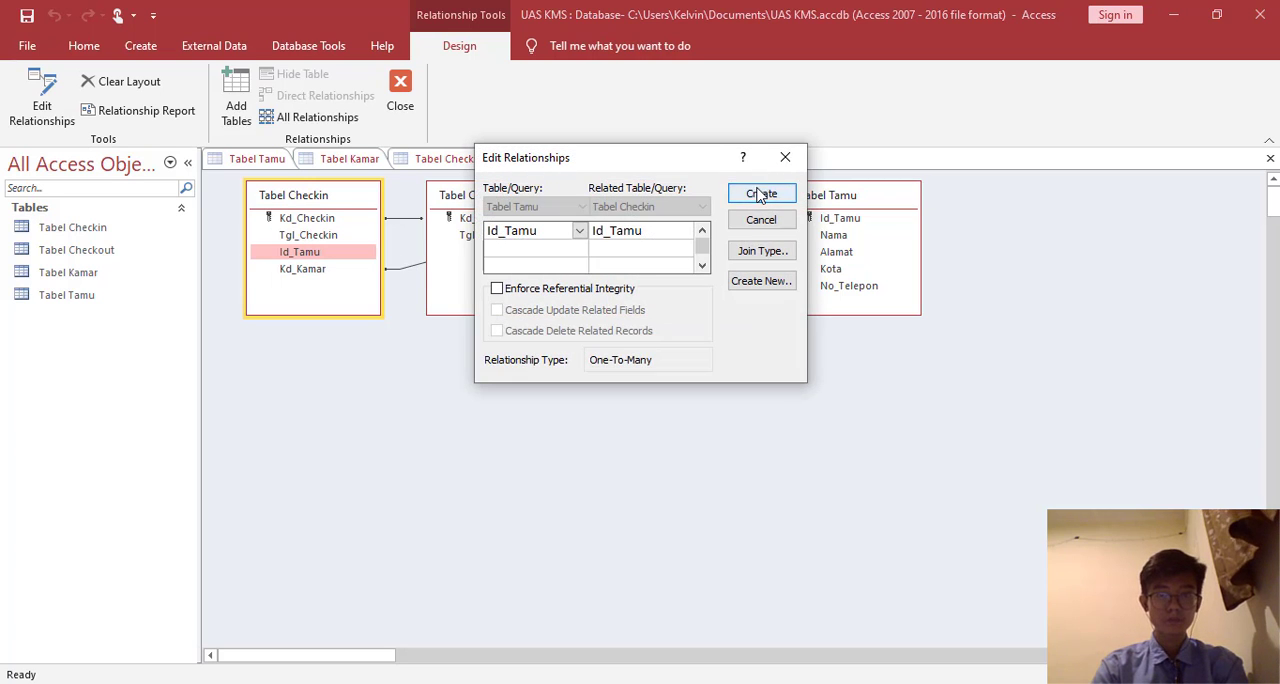
click(761, 194)
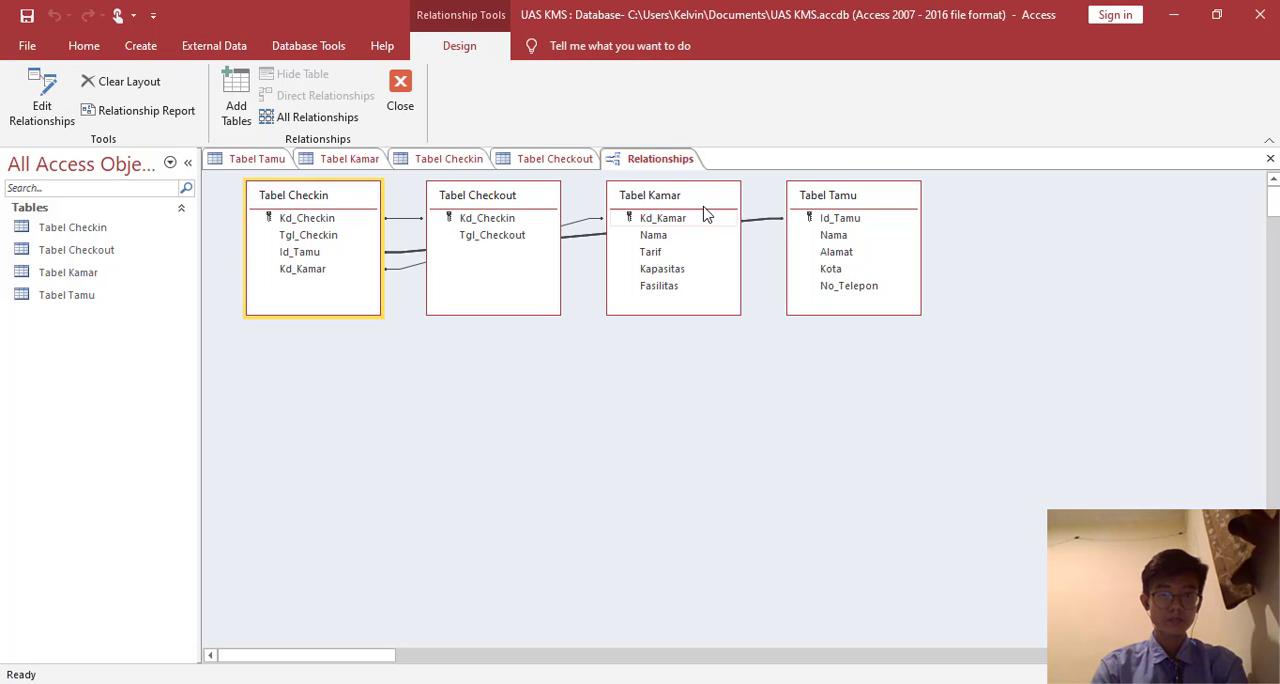
- Arrange the relationship diagram with Tabel Tamu above Tabel Kamar, Tabel Checkin between them and Tabel Checkout, and save the layout
drag(705, 205, 368, 409)
drag(373, 197, 659, 279)
drag(493, 183, 798, 353)
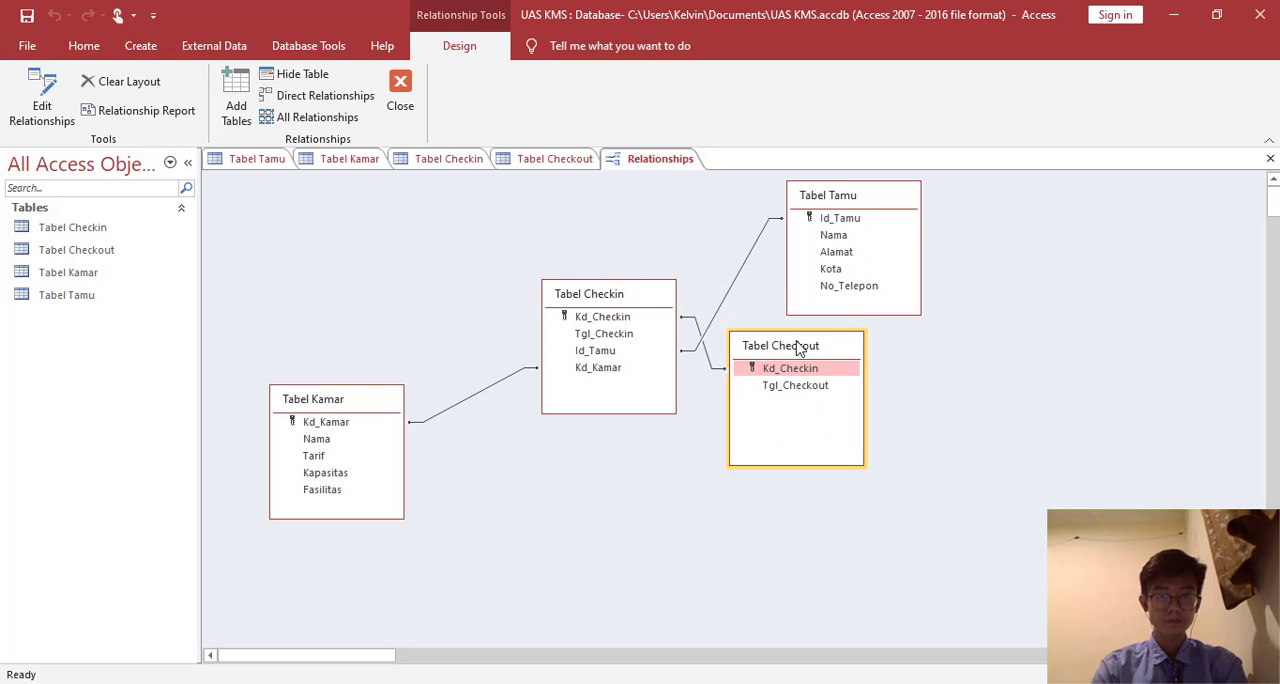
drag(857, 197, 341, 220)
drag(640, 309, 601, 281)
drag(805, 345, 786, 264)
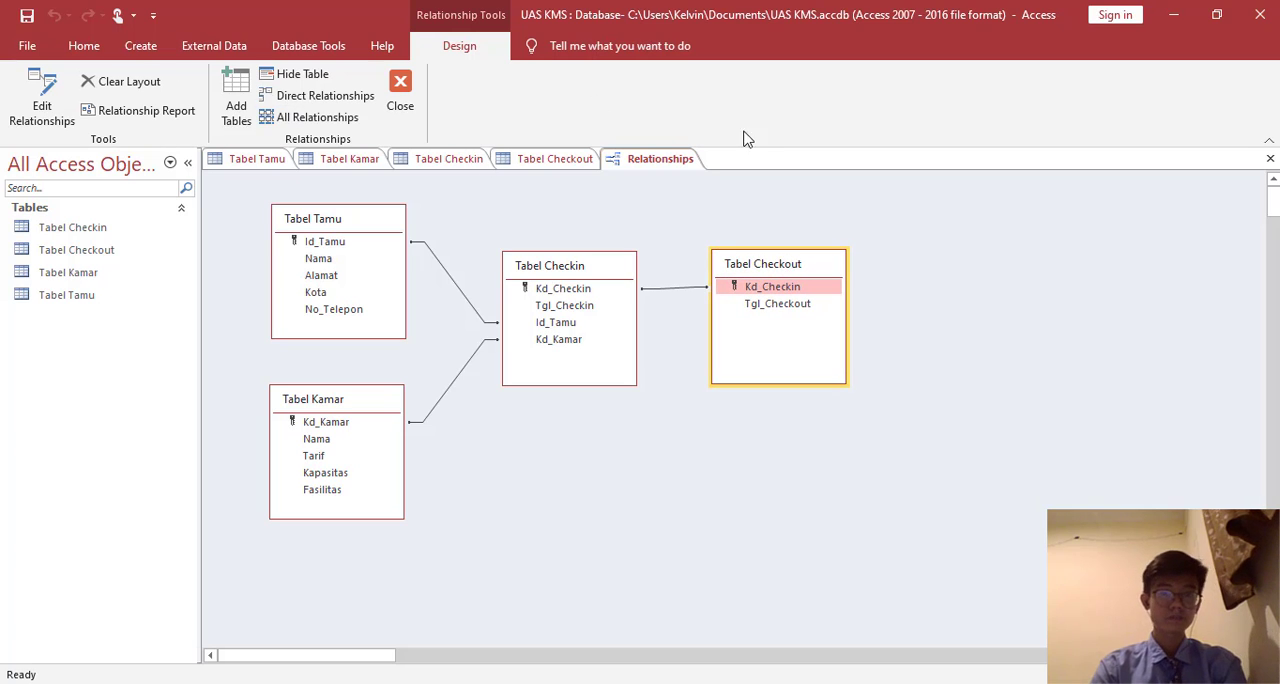
right_click(663, 160)
click(686, 164)
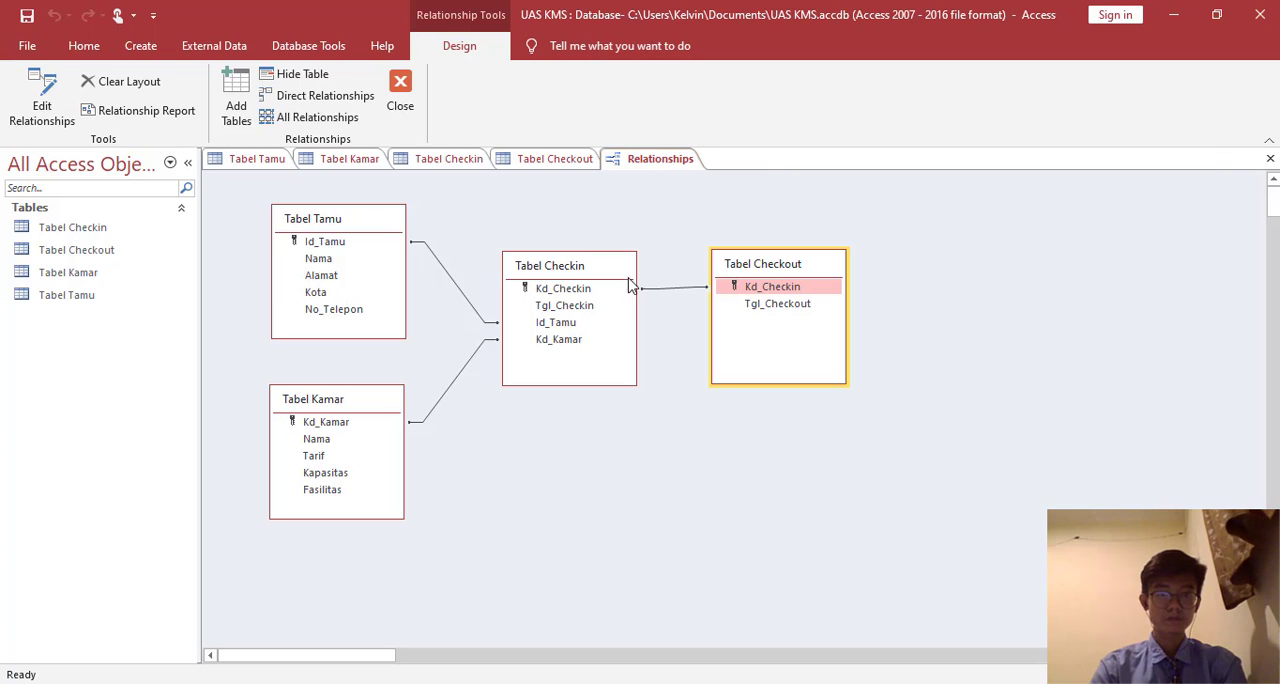
- Create a new query in design view based on Tabel Kamar and enlarge its field list slightly
click(141, 47)
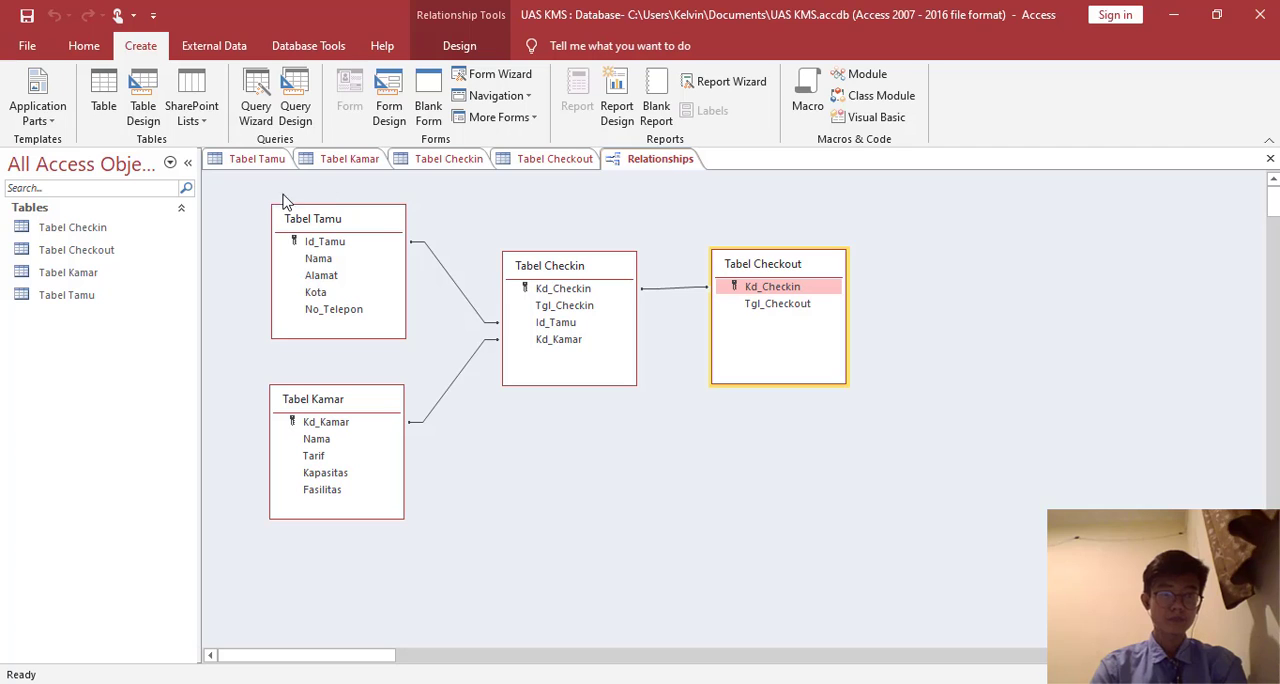
click(295, 108)
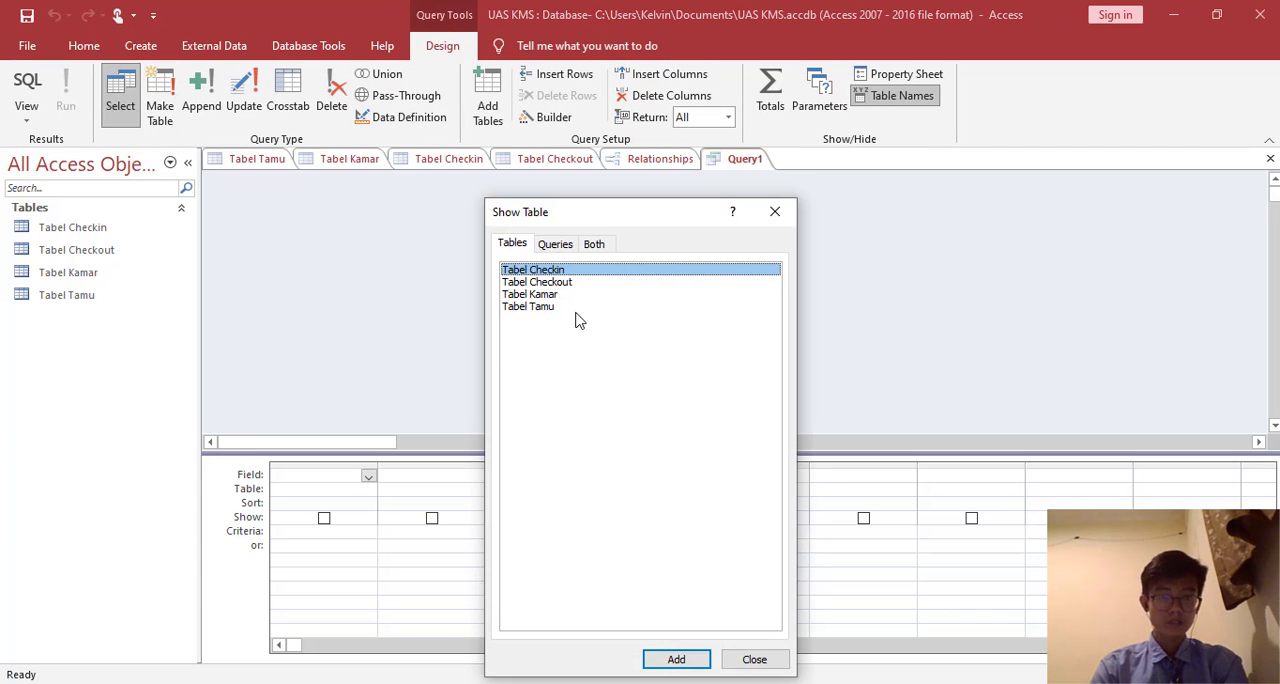
double_click(553, 296)
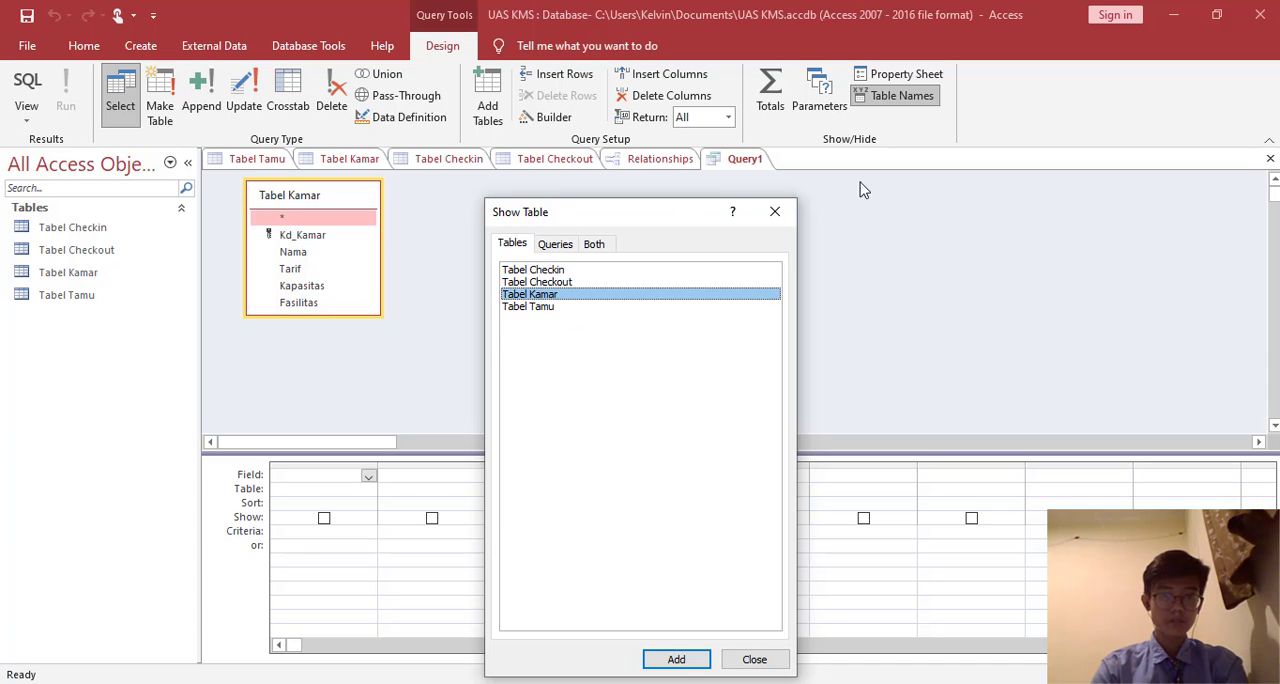
click(776, 212)
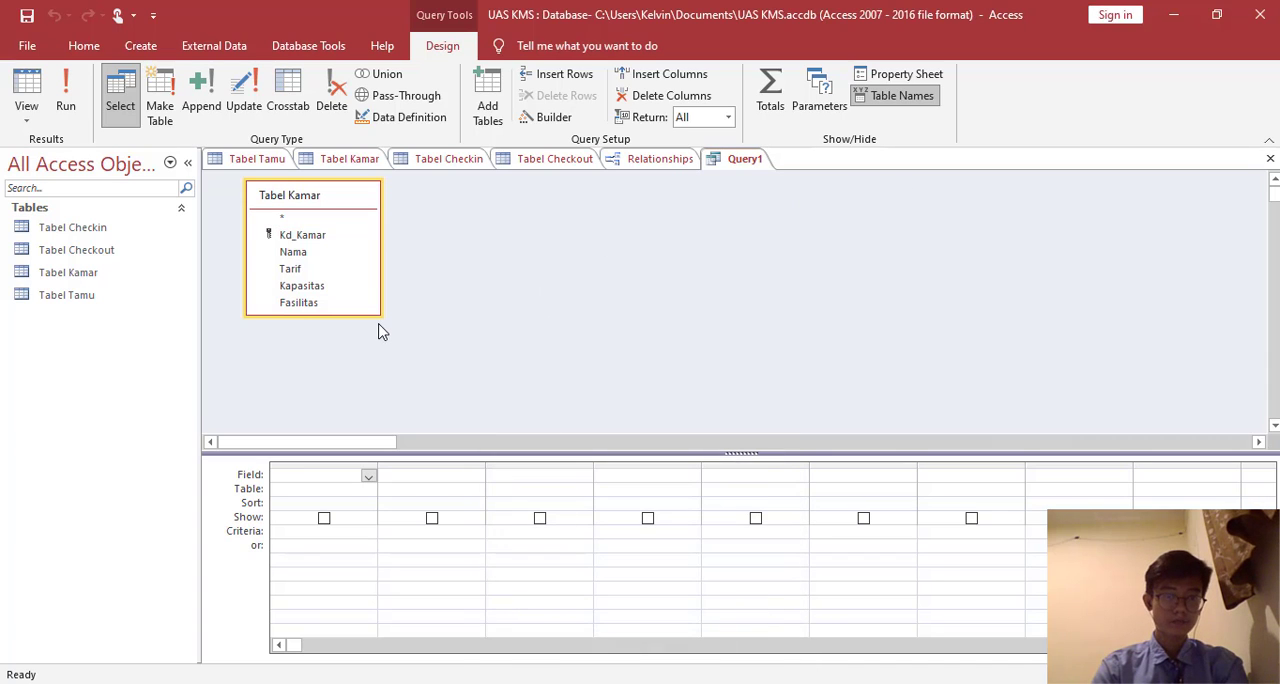
drag(378, 312, 377, 337)
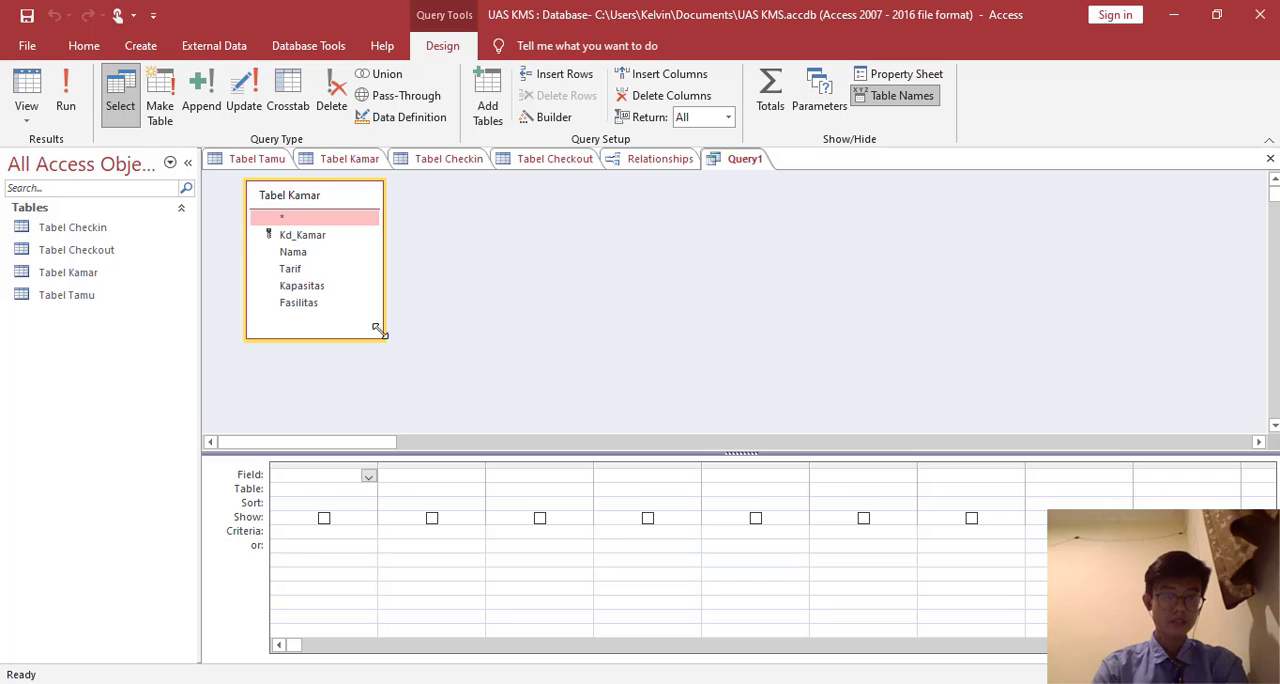
- Add the fields Kd_Kamar, Nama, Tarif, Kapasitas and Fasilitas from Tabel Kamar to the query
double_click(322, 238)
double_click(314, 254)
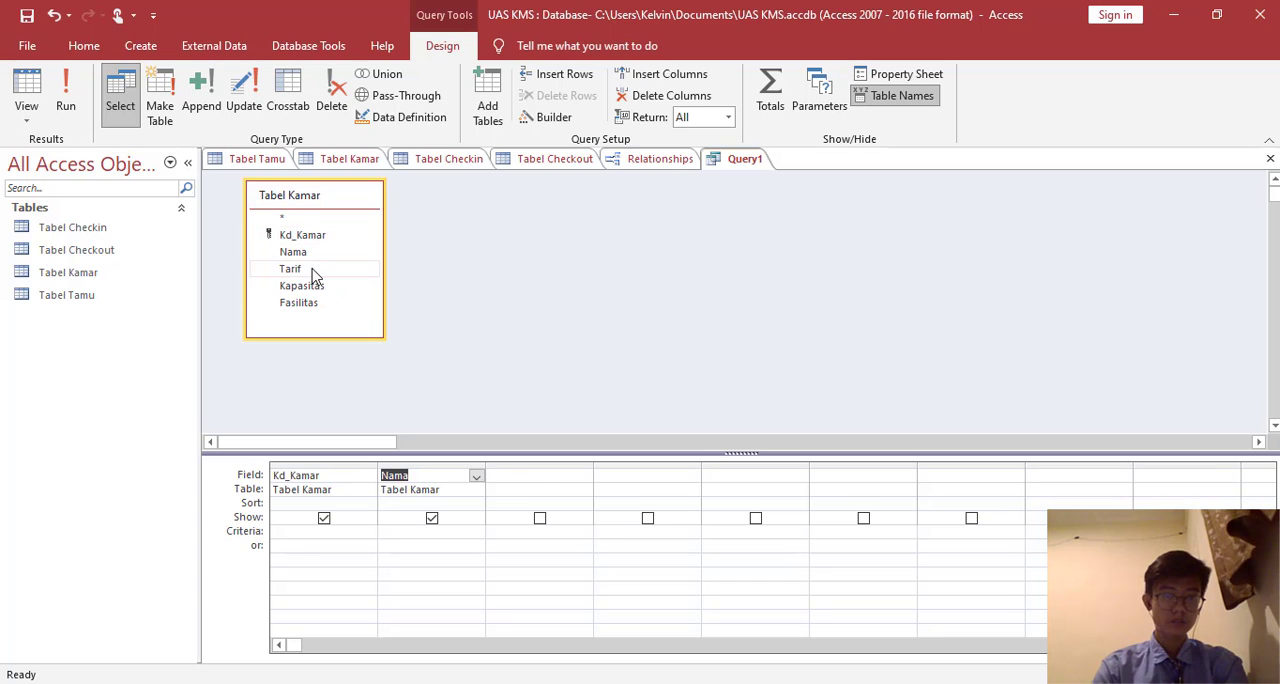
double_click(314, 270)
double_click(312, 287)
double_click(312, 304)
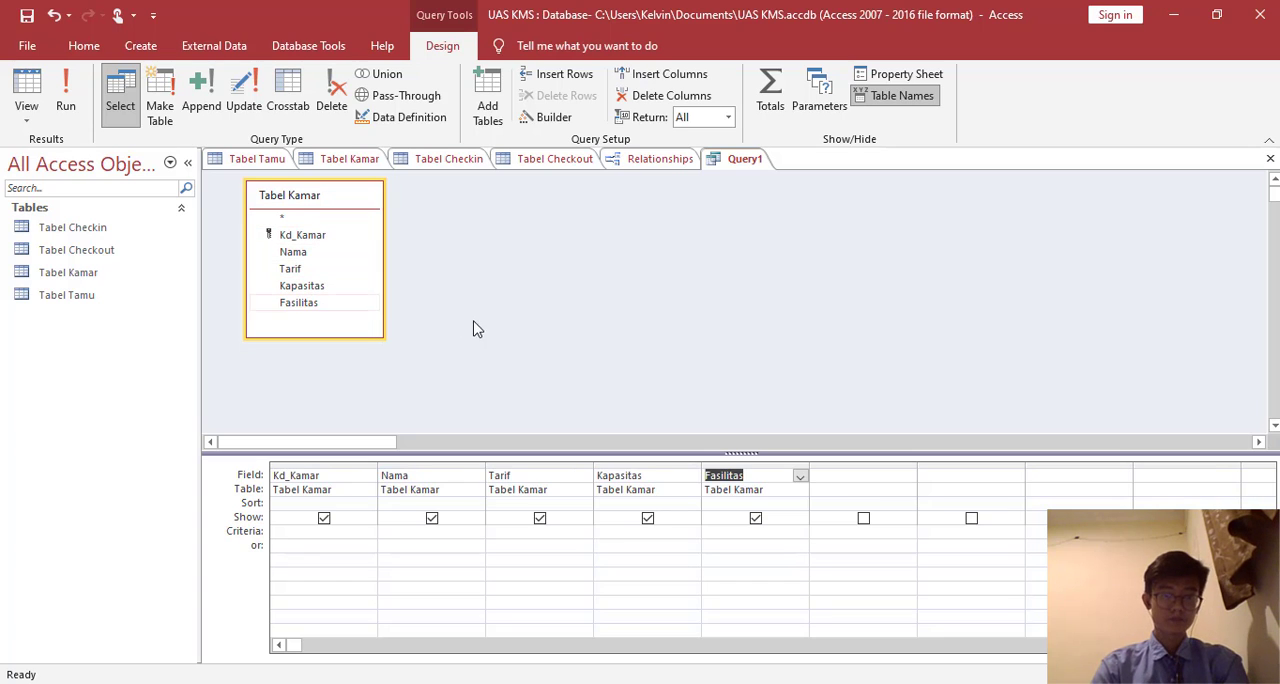
- Save the query as Laporan Data Kamar and widen the Fasilitas column in its datasheet to fit the text
right_click(742, 162)
click(786, 170)
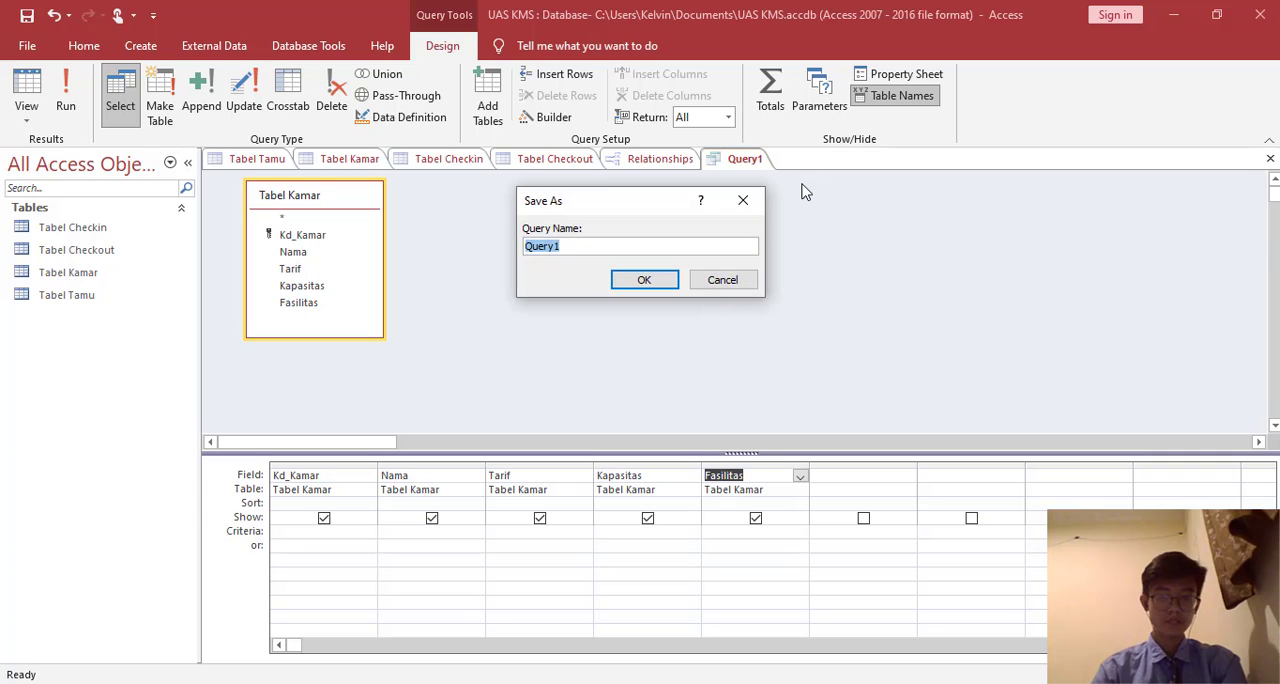
text(La)
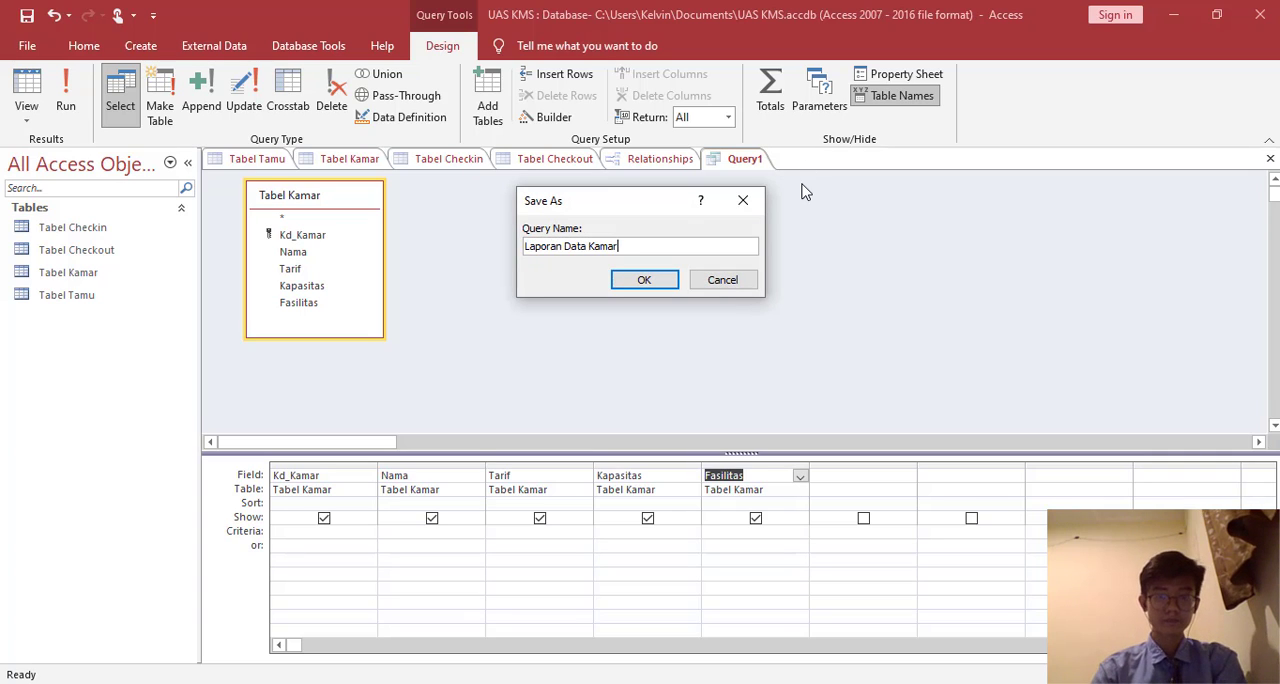
text(poran Data Kamar)
click(640, 281)
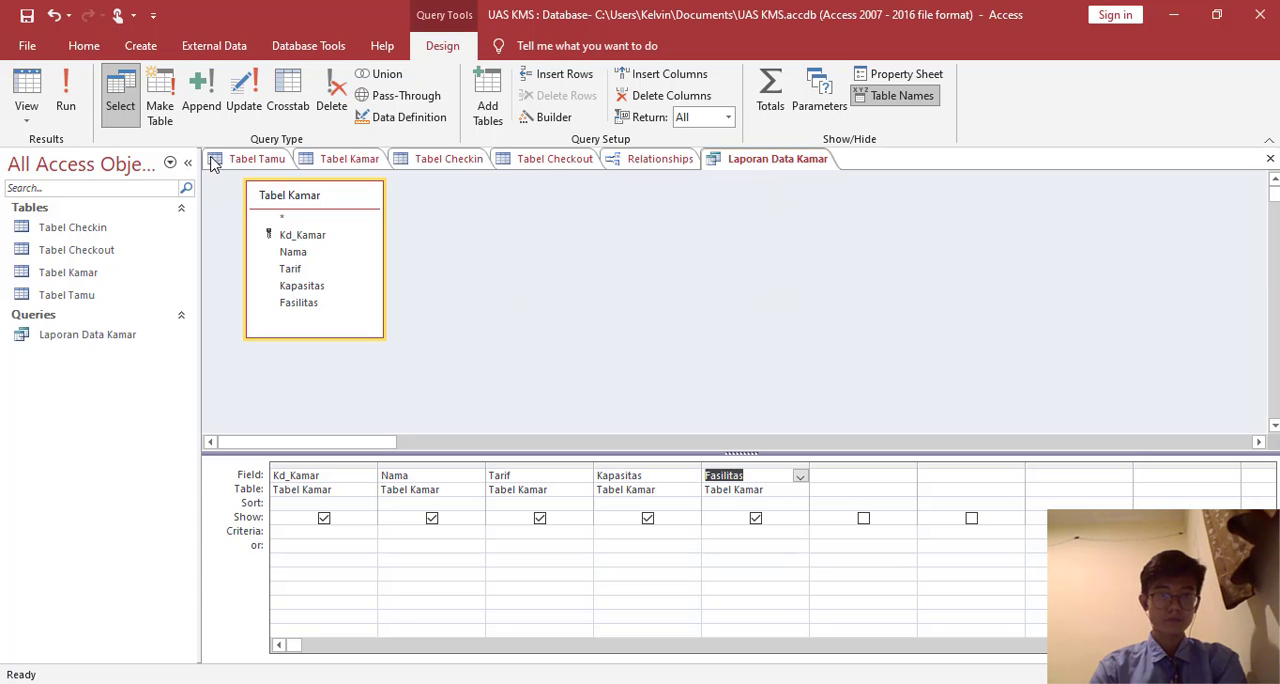
click(26, 95)
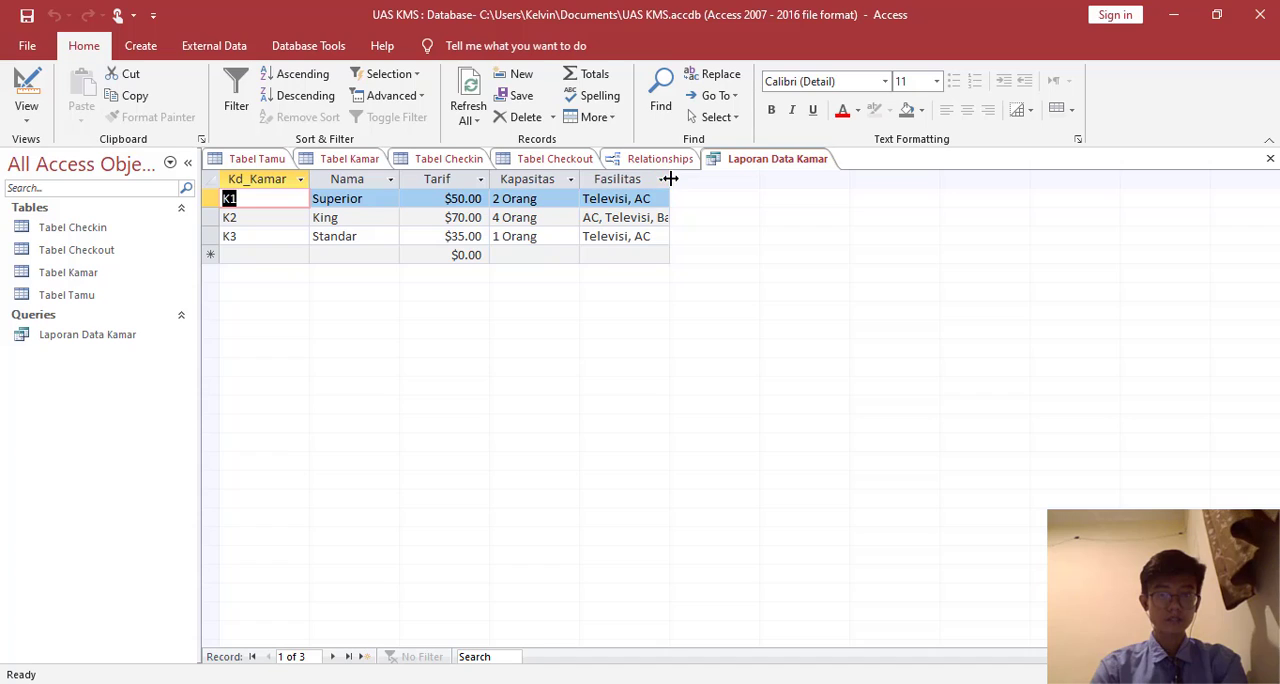
drag(669, 178, 711, 178)
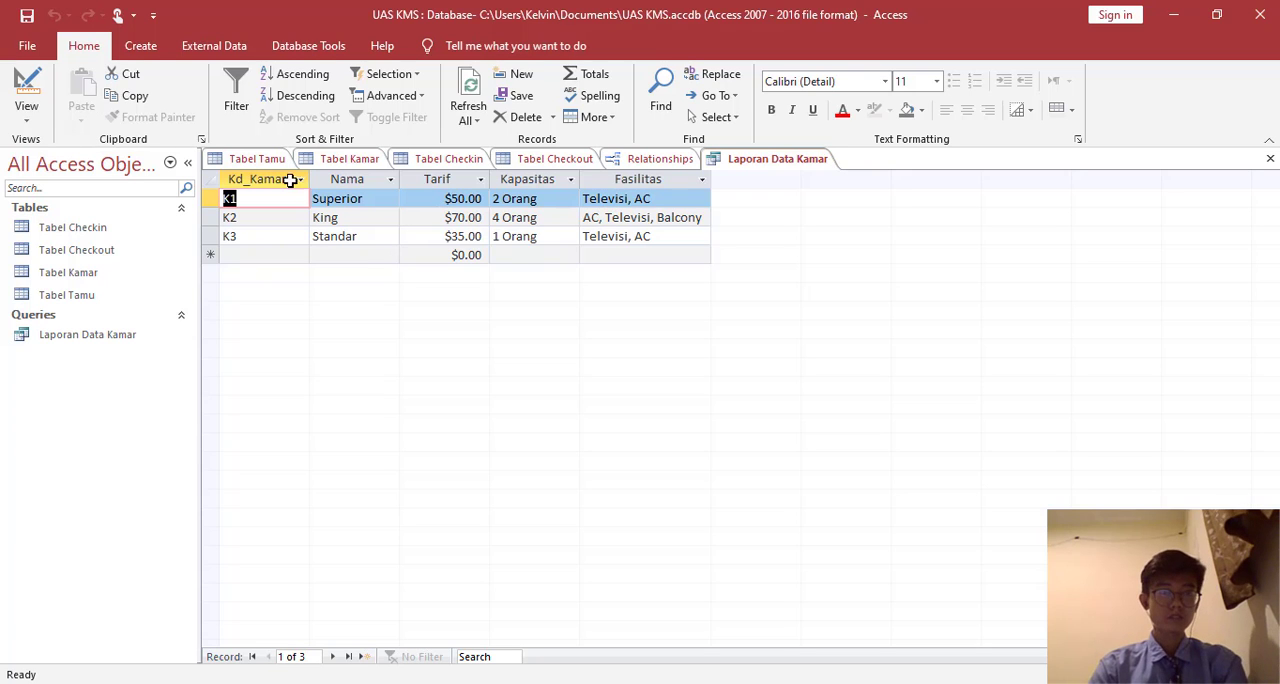
- Create another query in design view containing Tabel Tamu, Tabel Kamar and Tabel Checkin
click(150, 48)
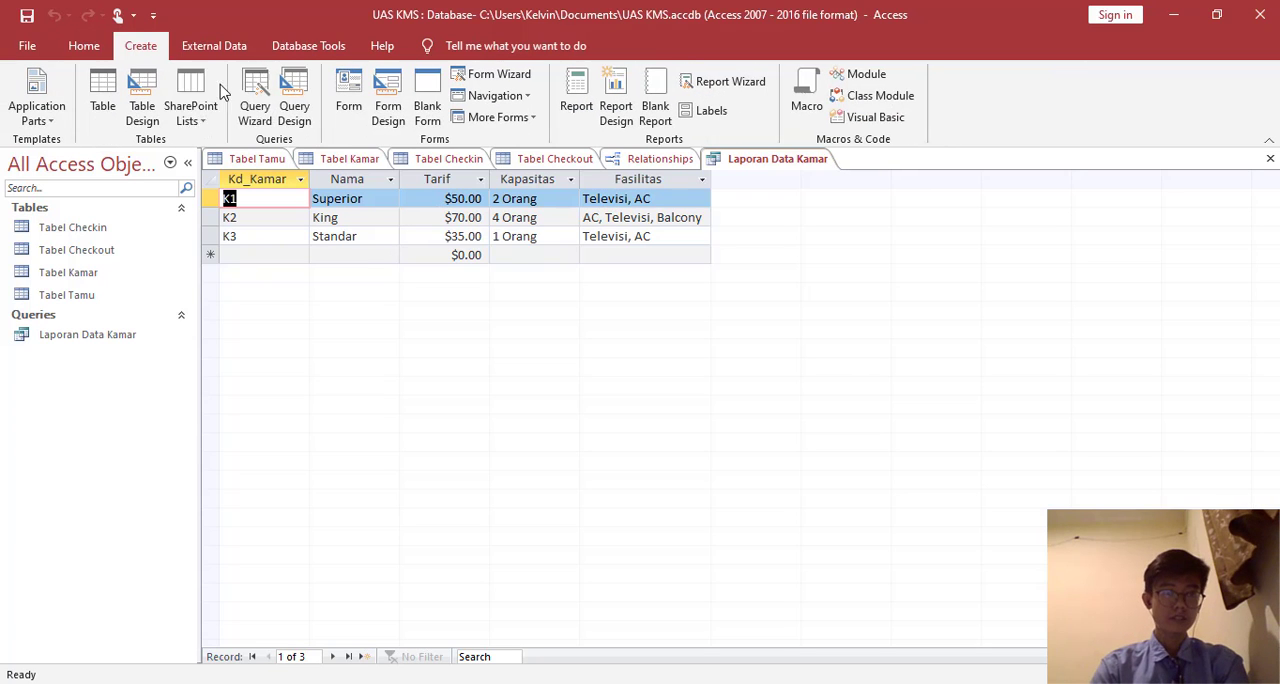
click(296, 96)
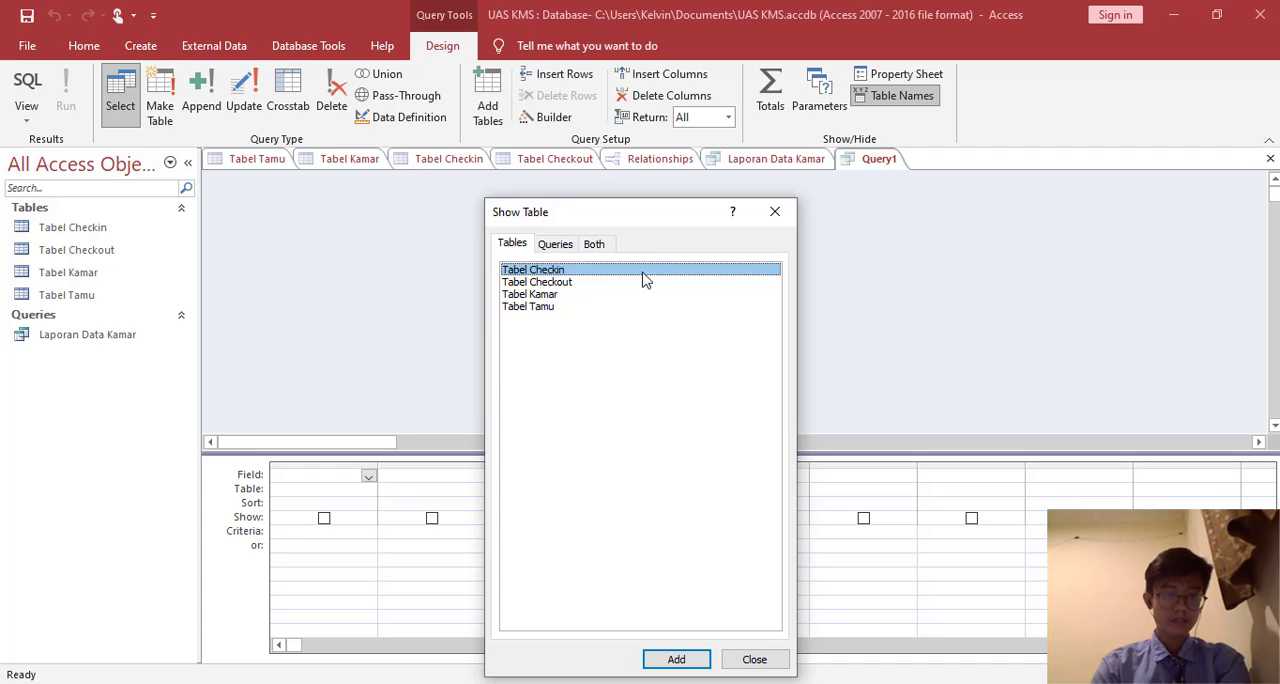
double_click(548, 312)
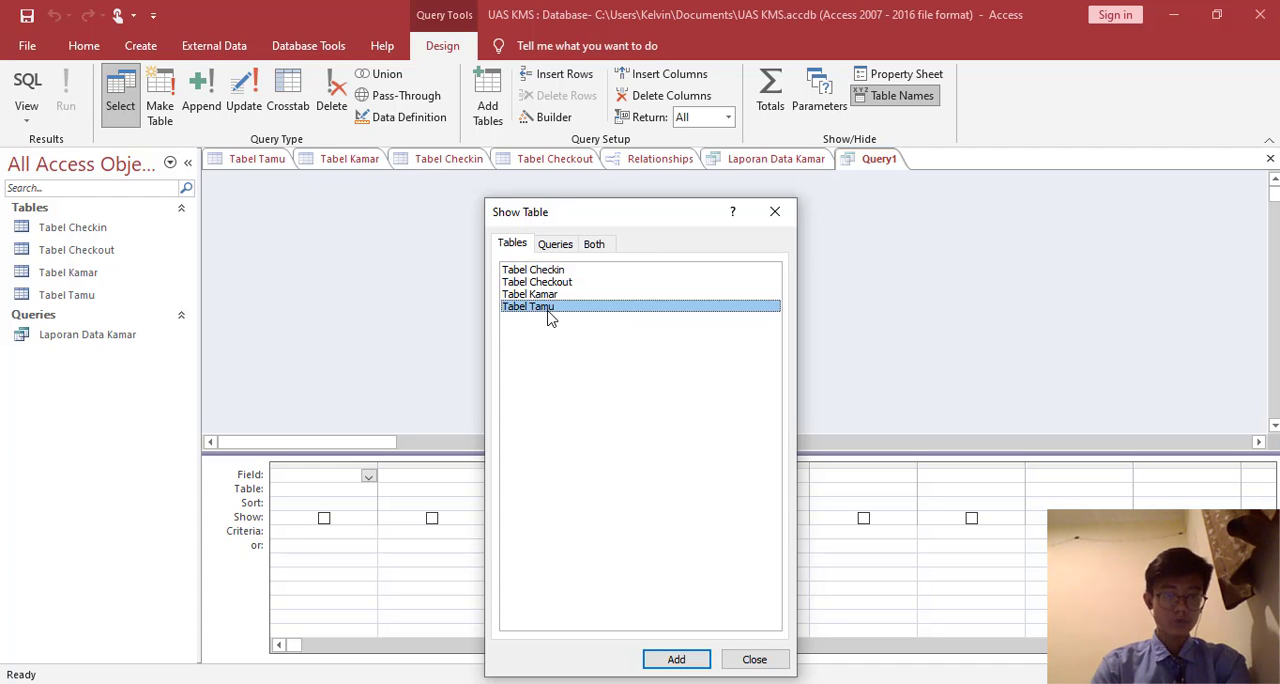
double_click(556, 294)
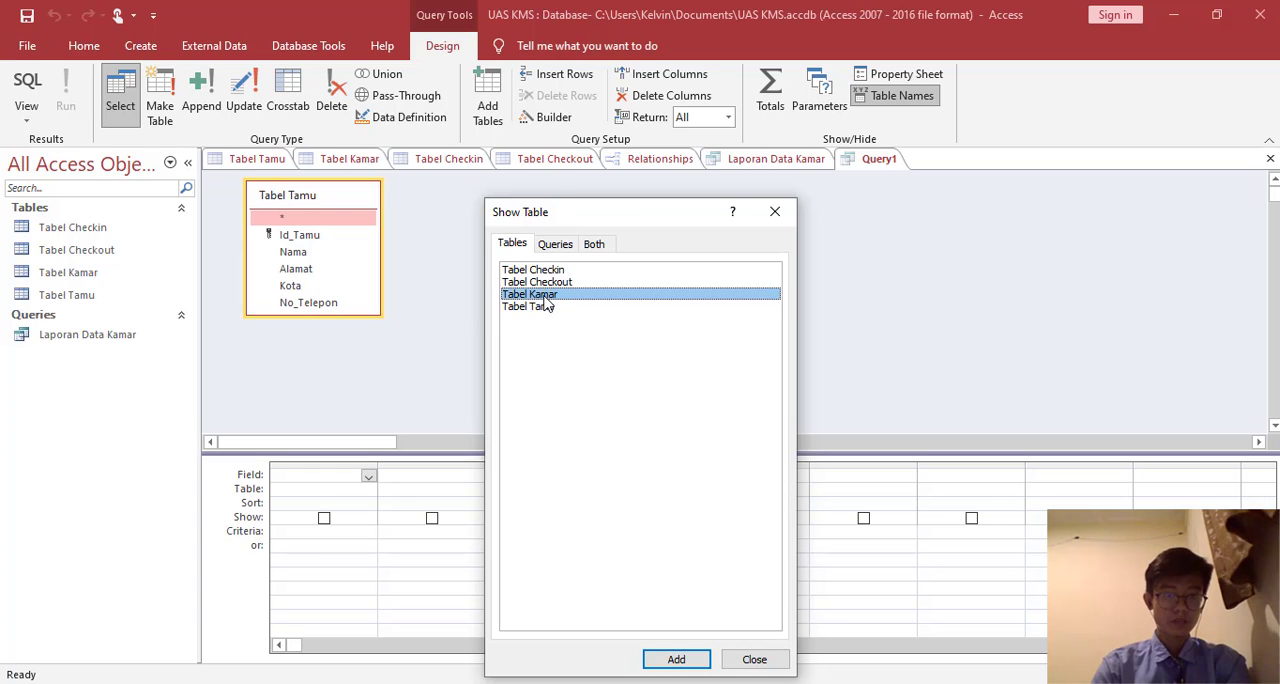
double_click(563, 270)
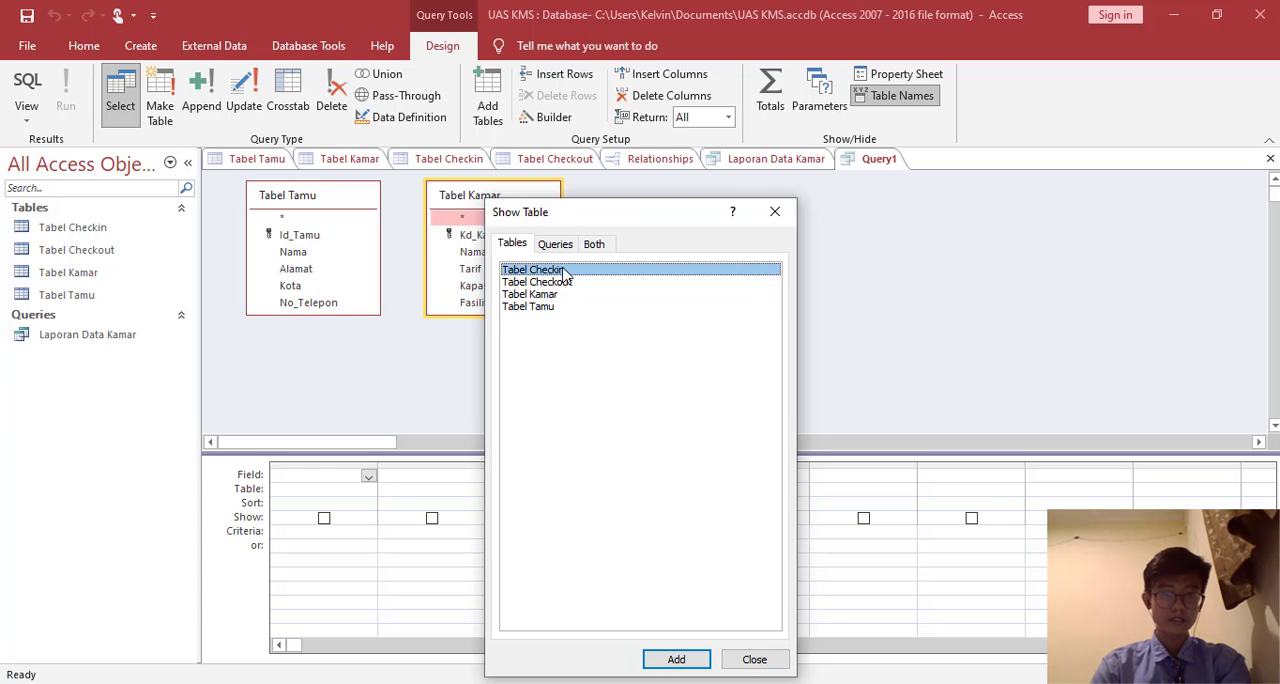
click(775, 213)
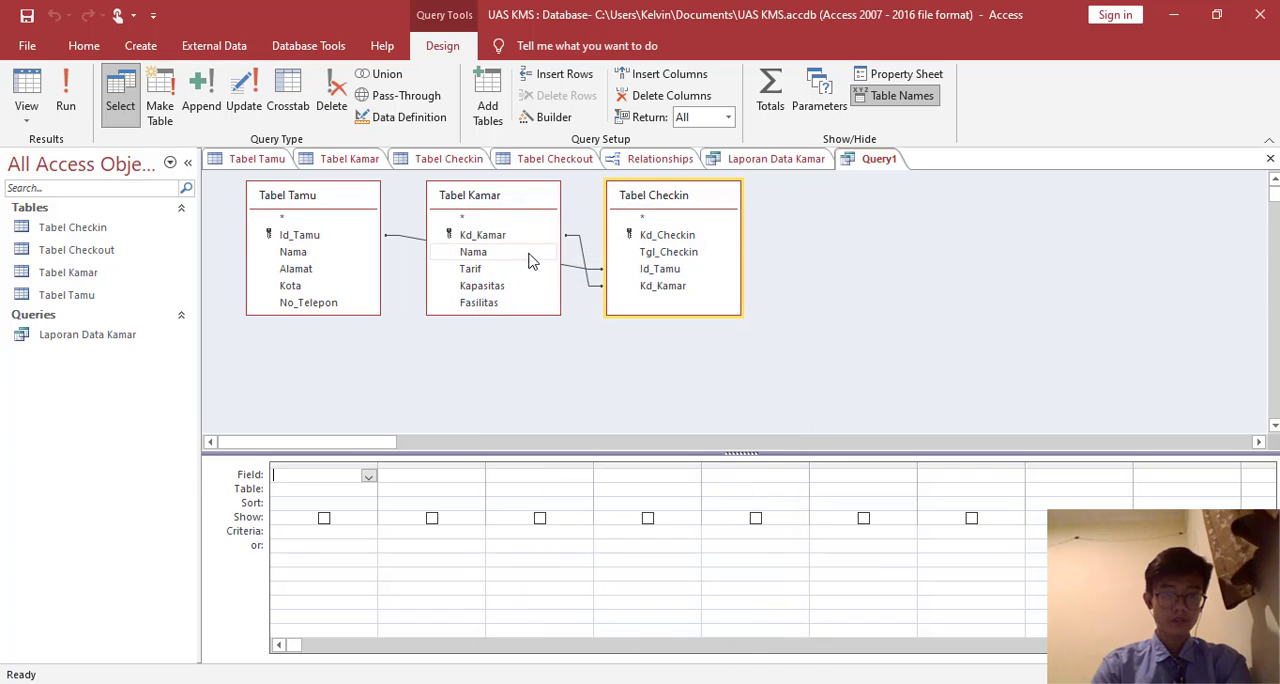
- Arrange the query's field lists with Tabel Kamar below Tabel Tamu and Tabel Checkin beside them
drag(675, 197, 678, 240)
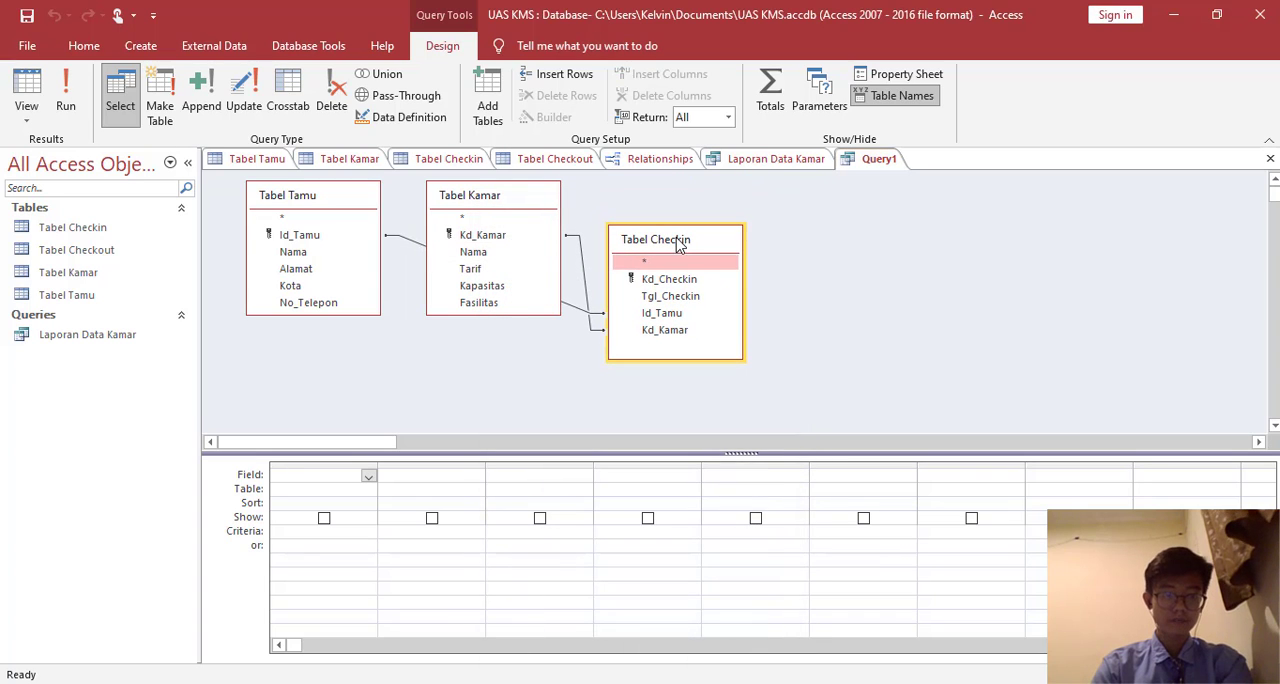
drag(497, 196, 318, 340)
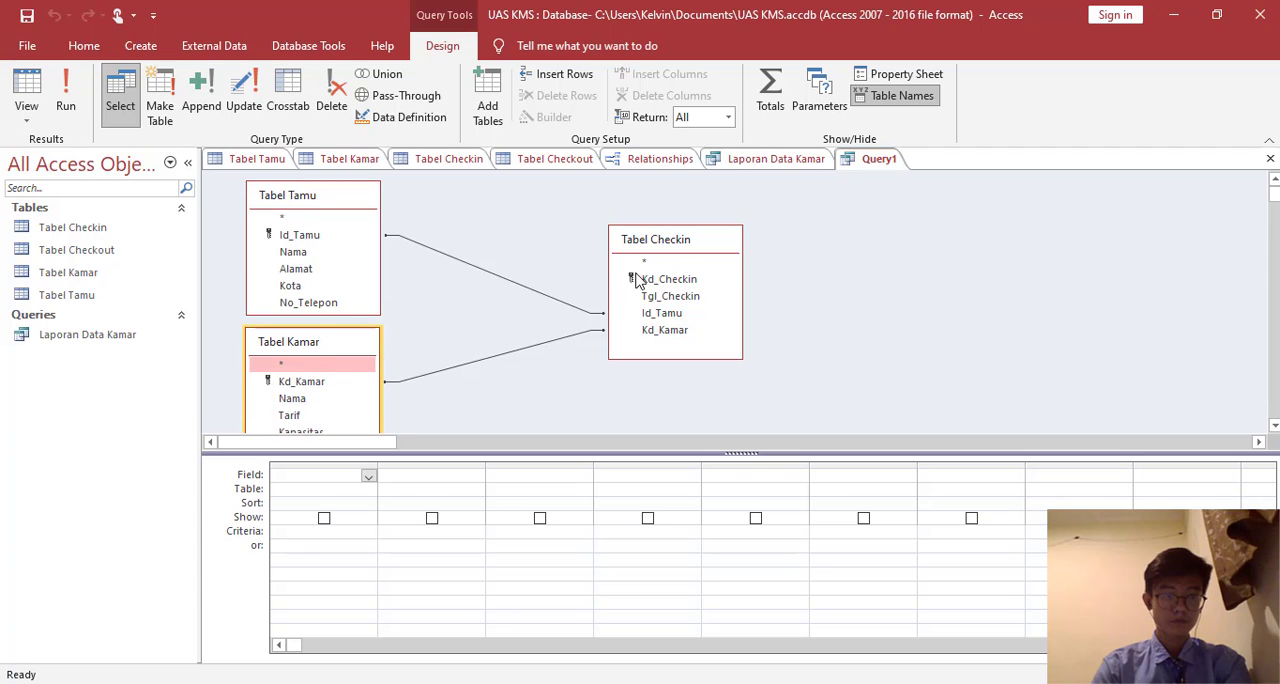
drag(673, 249, 545, 242)
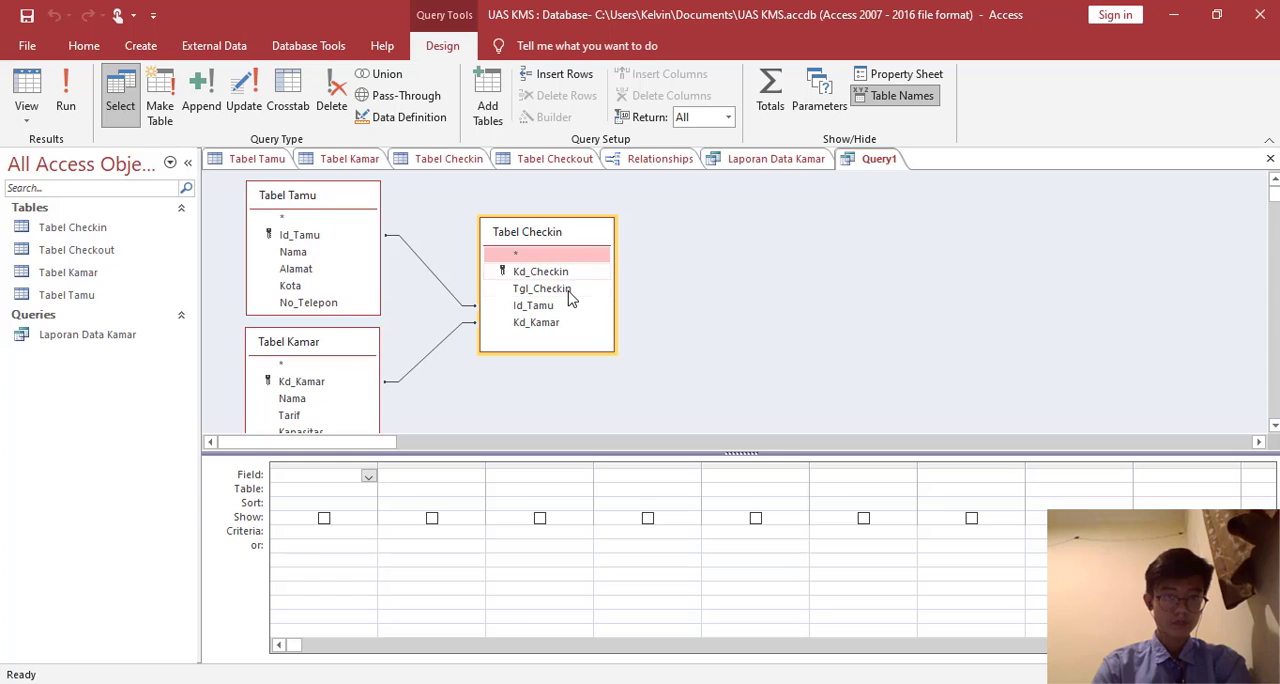
- Add the fields Kd_Checkin, Tgl_Checkin and Kd_Kamar from Tabel Checkin to the query
double_click(547, 272)
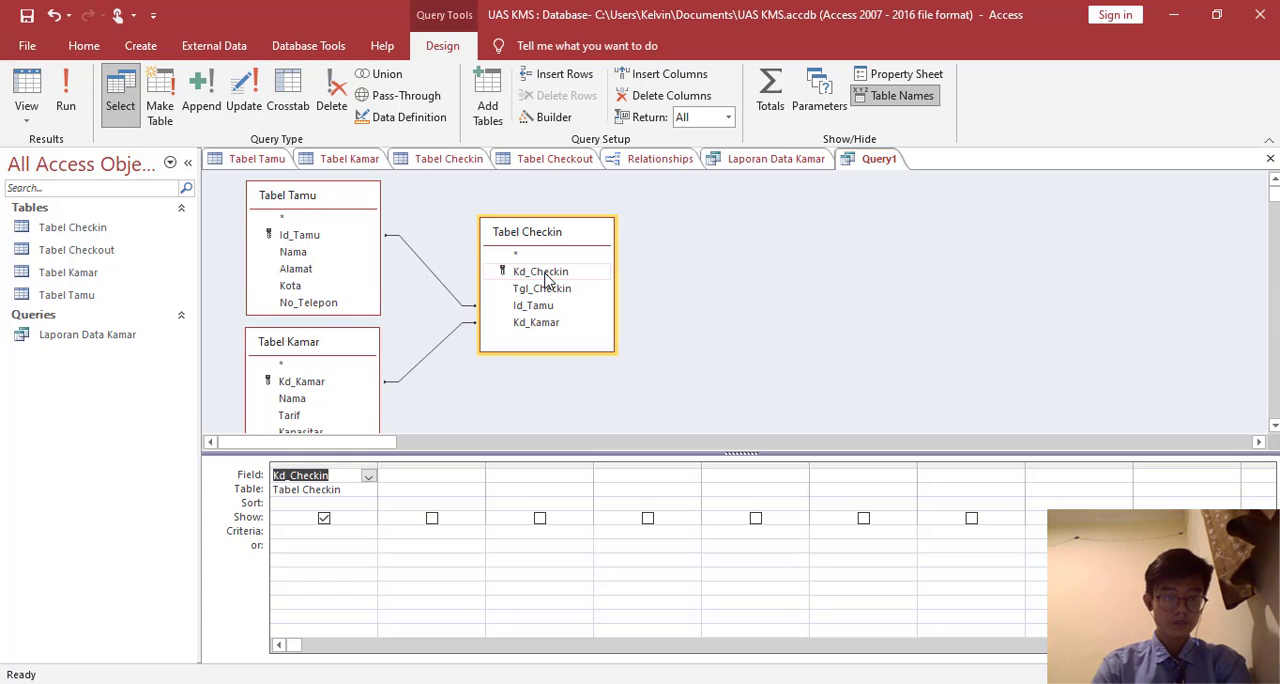
click(544, 290)
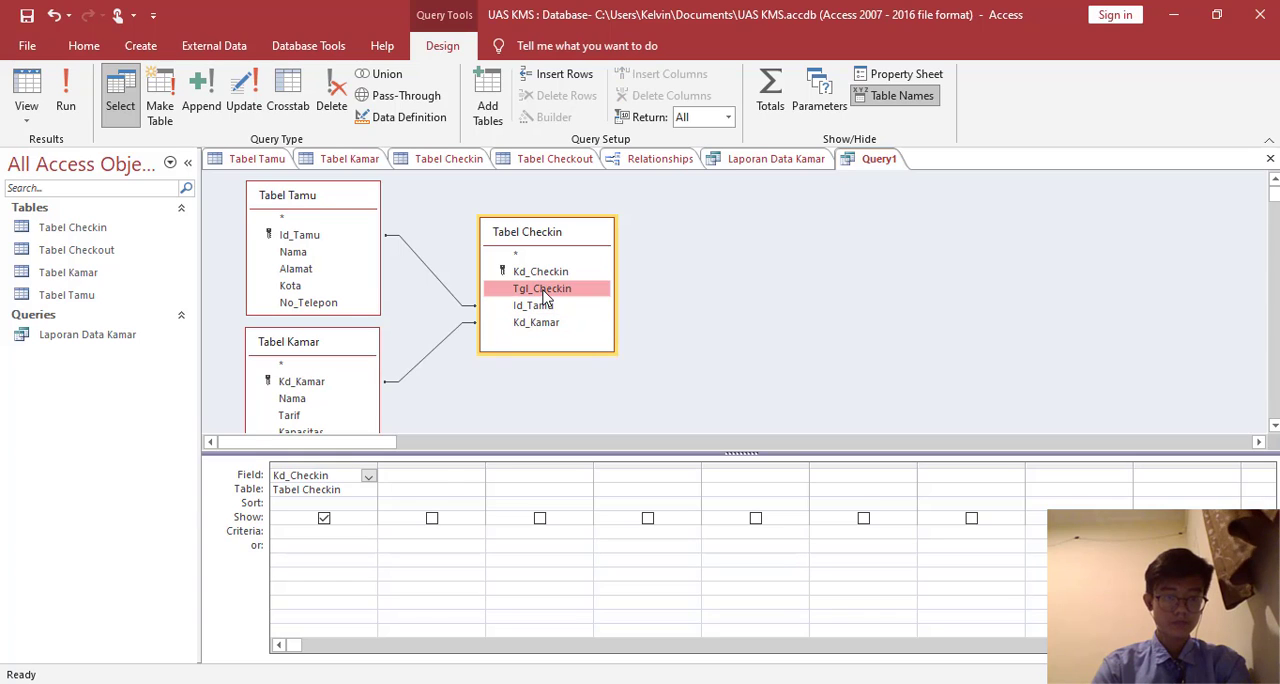
double_click(544, 290)
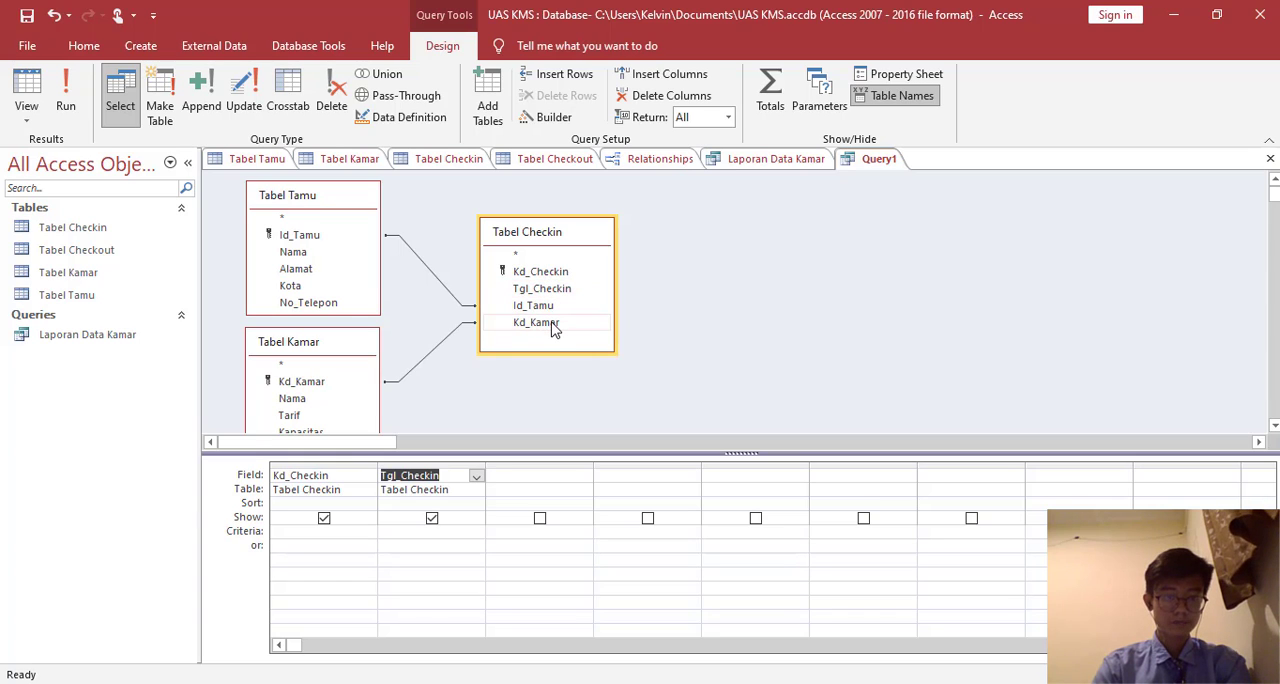
double_click(537, 322)
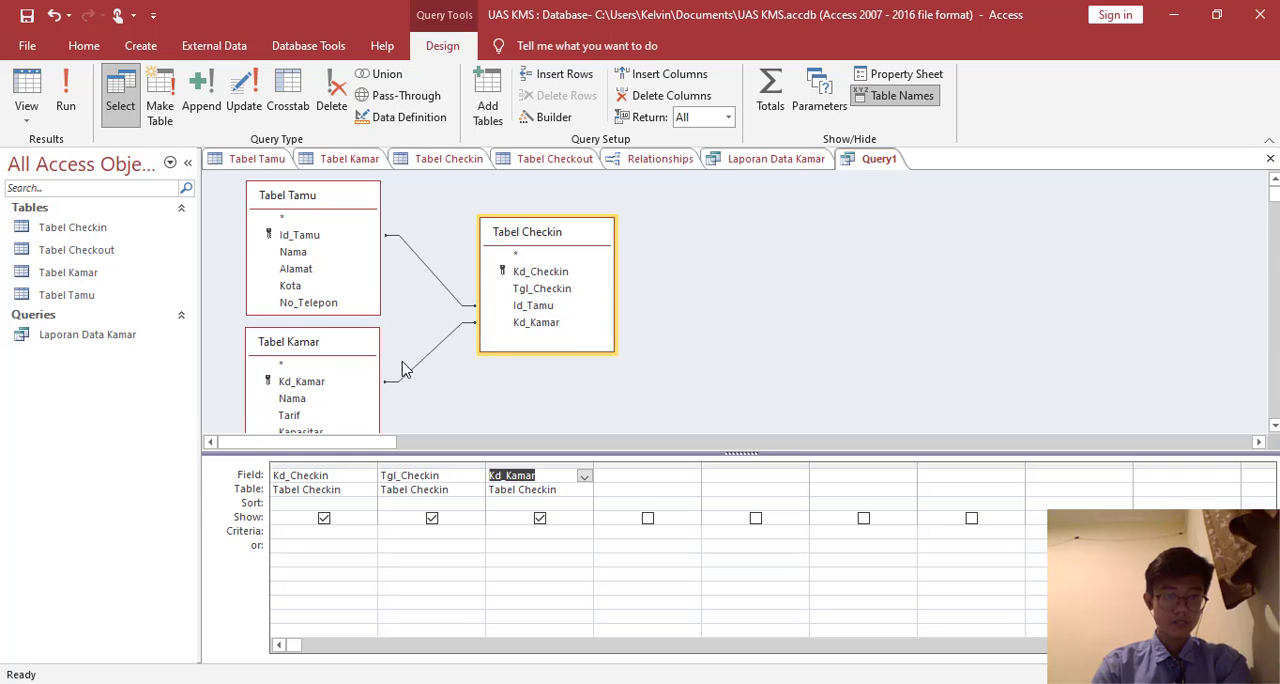
- Add the fields Id_Tamu, Nama, Alamat and No_Telepon from Tabel Tamu to the query
click(308, 400)
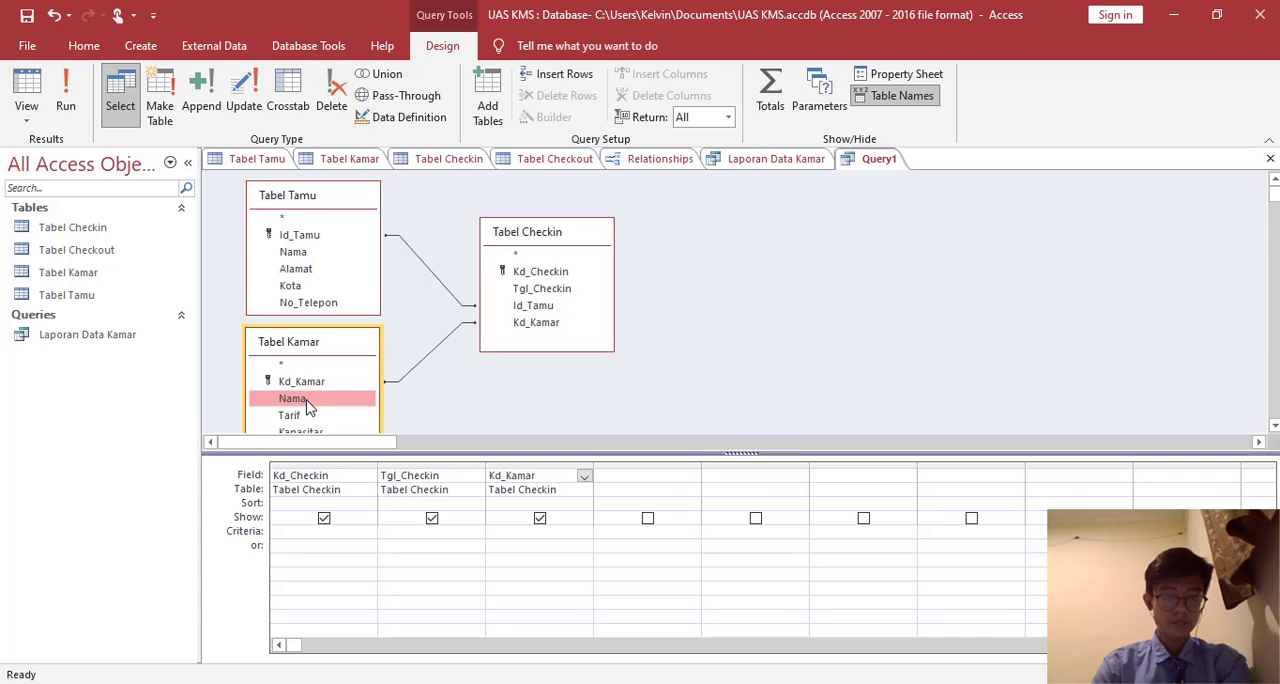
click(316, 416)
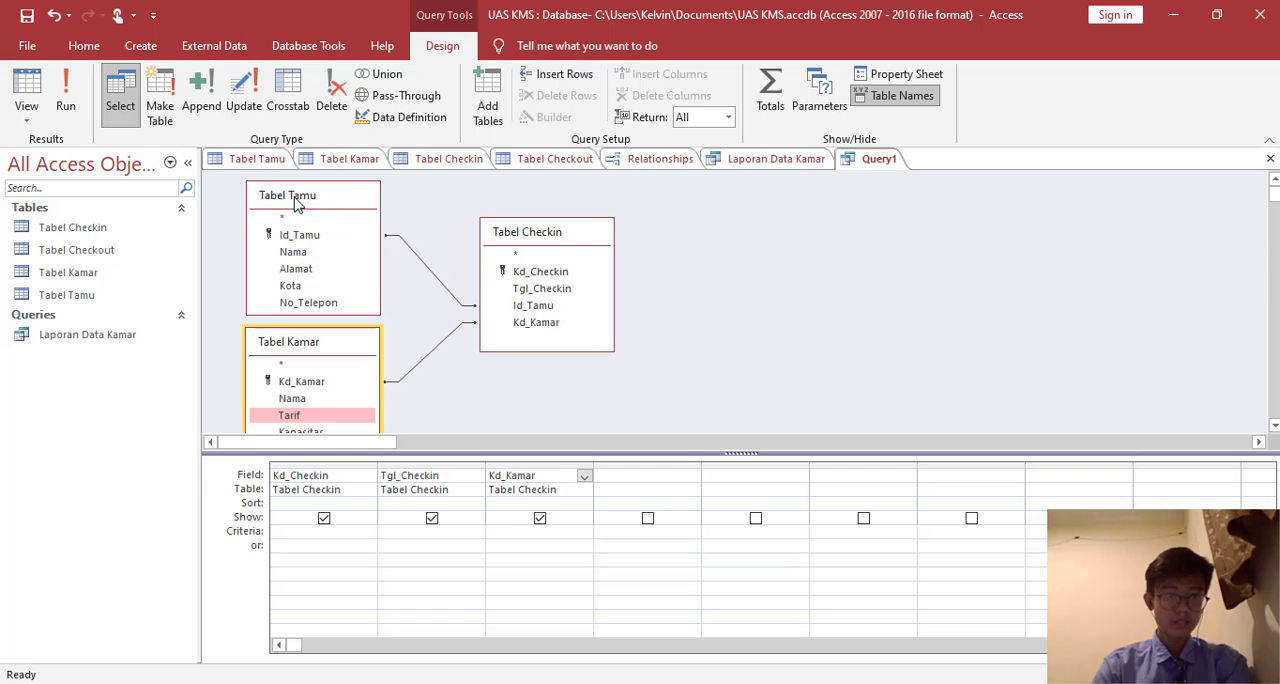
double_click(303, 240)
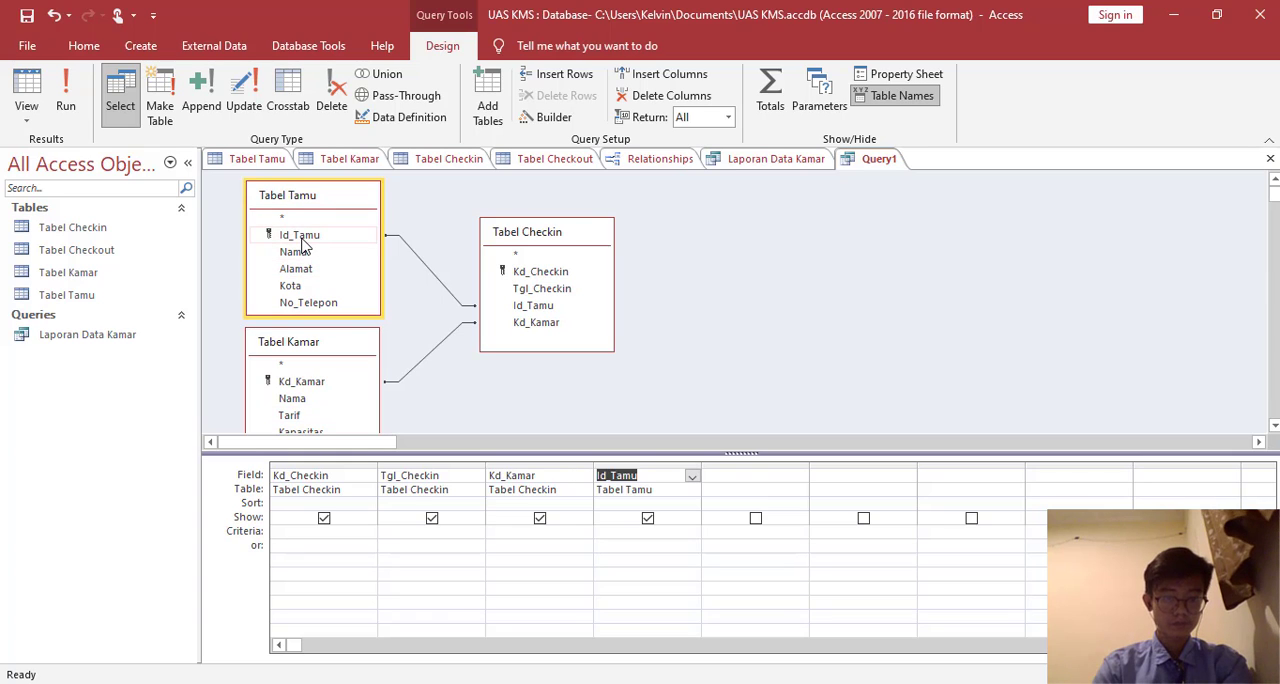
double_click(305, 259)
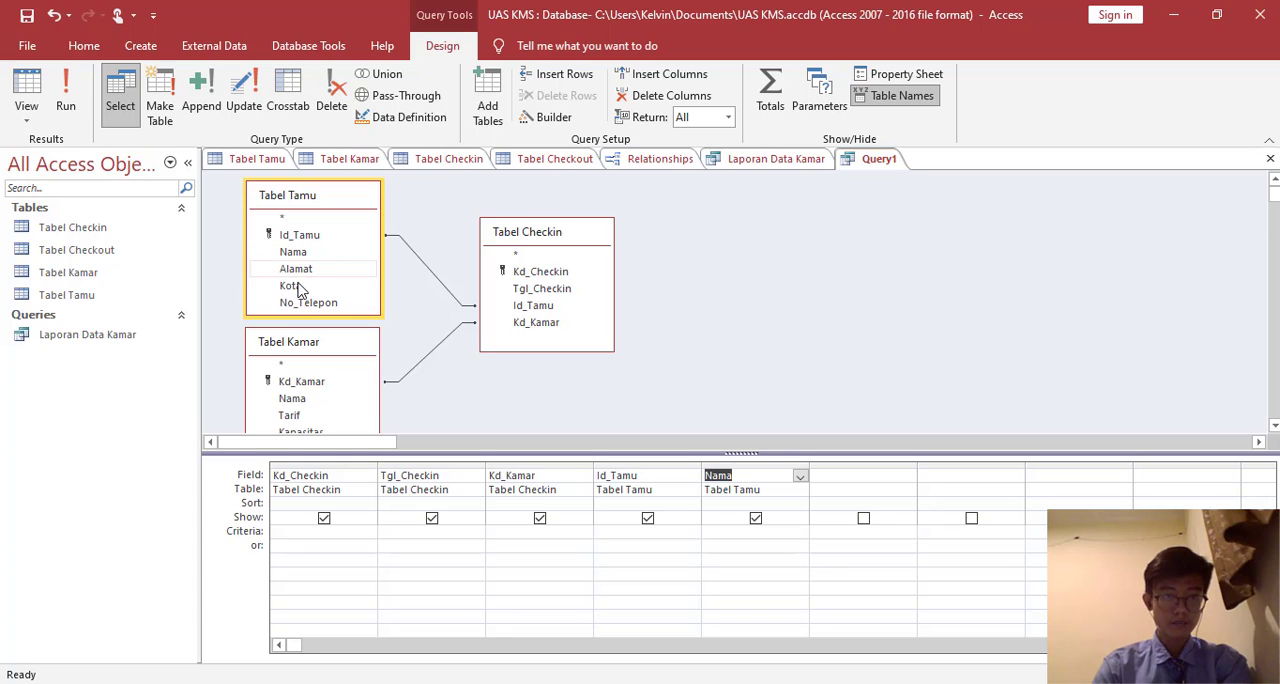
double_click(294, 272)
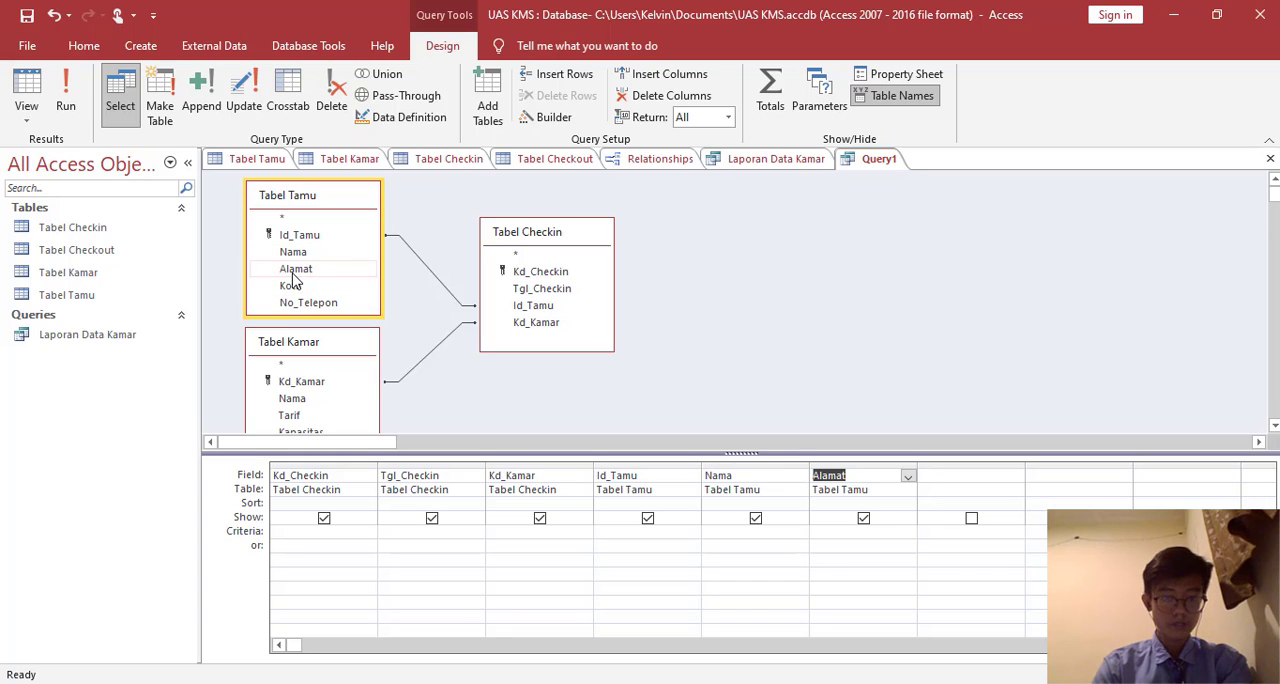
double_click(308, 304)
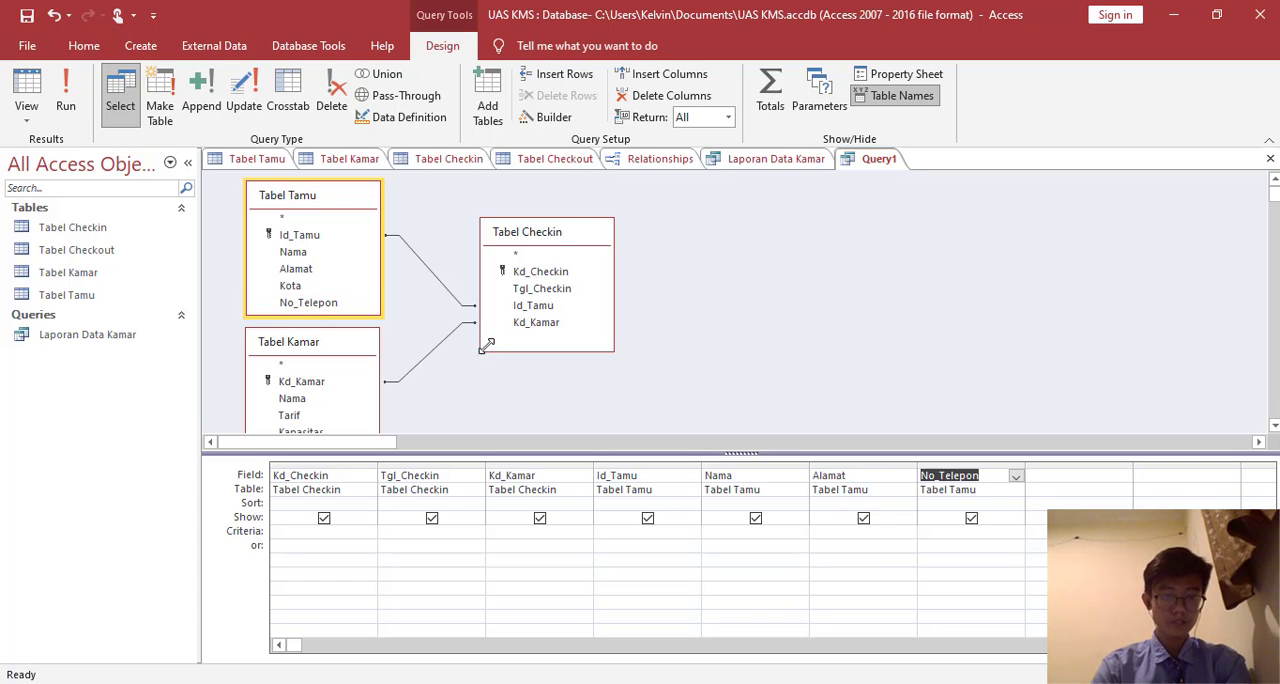
- Save the query as Laporan Check In Tamu perbulan Desember and display its datasheet
right_click(874, 156)
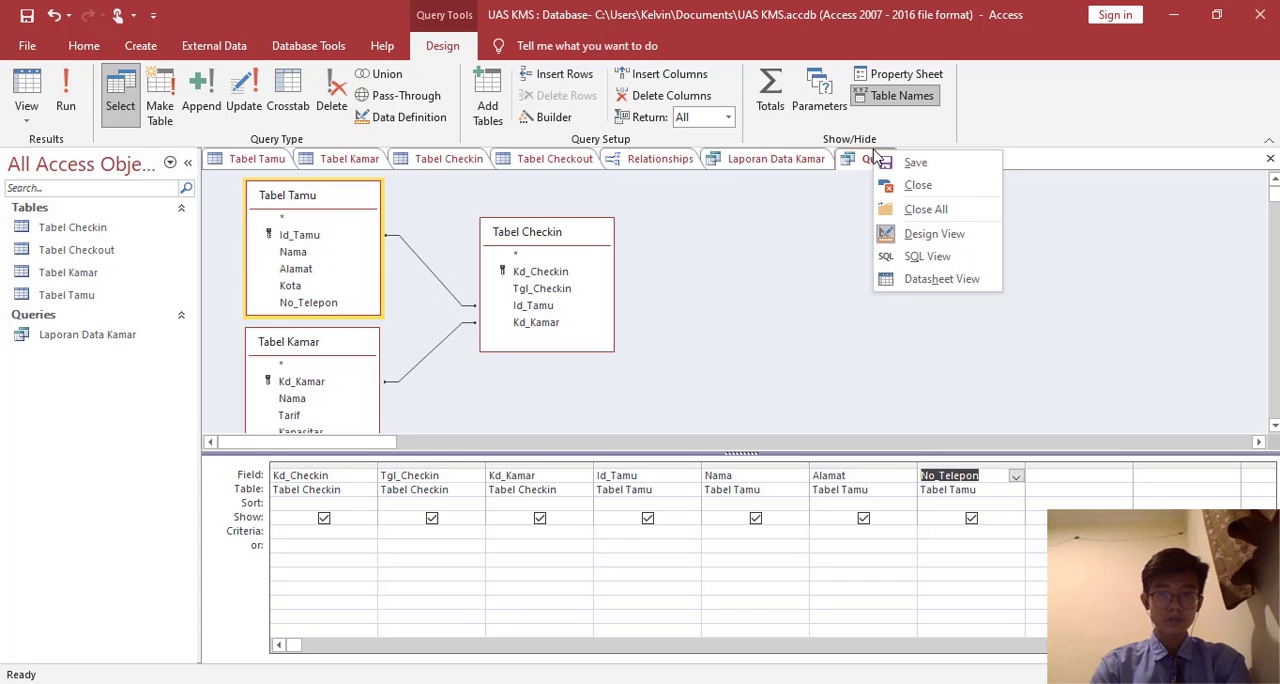
click(915, 162)
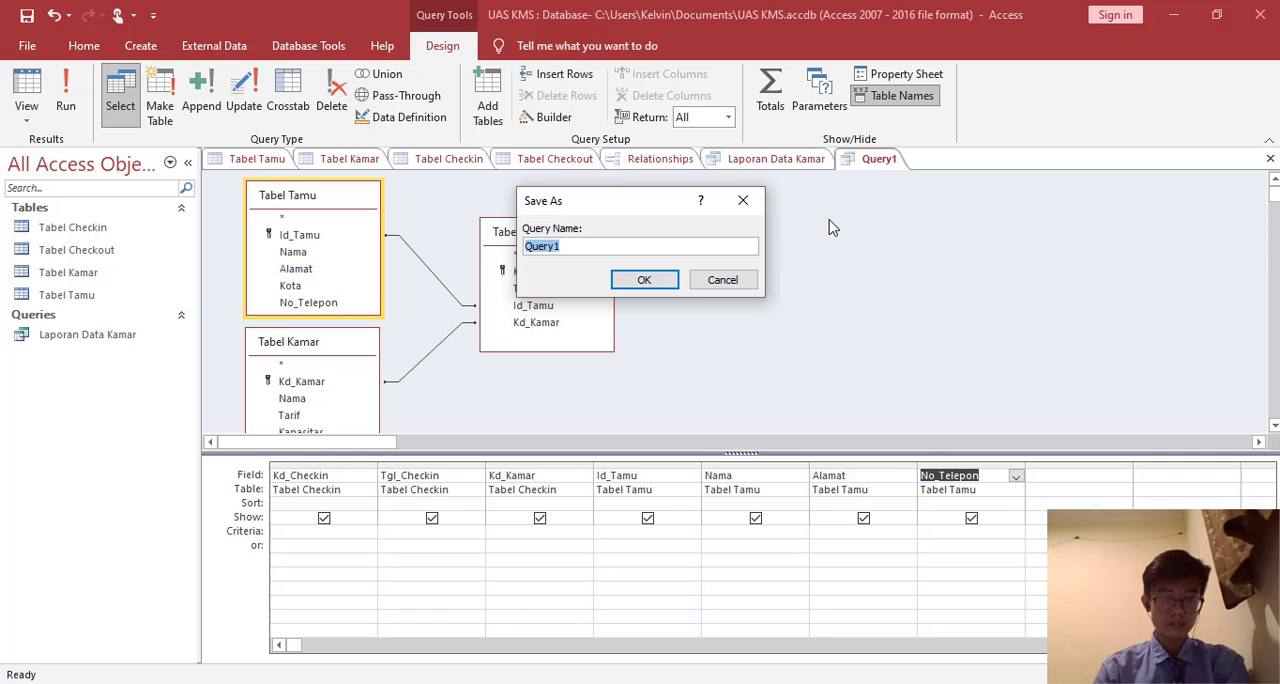
text(Laporan )
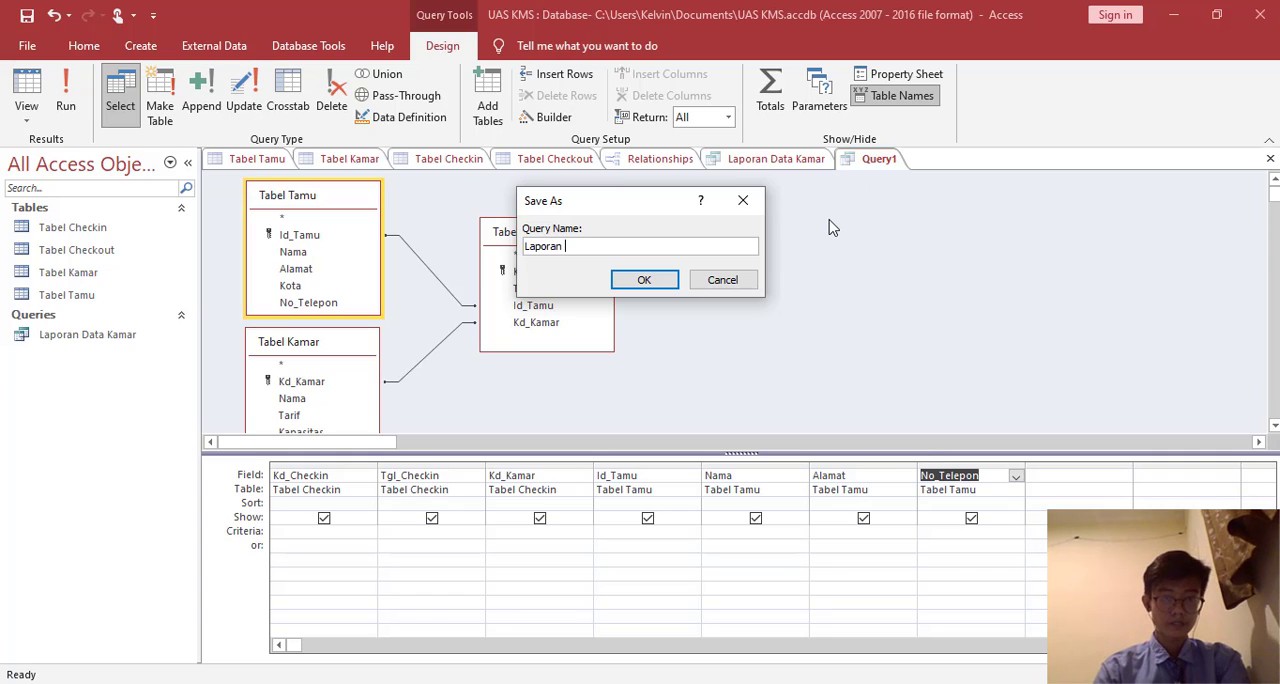
text(Check In Tam)
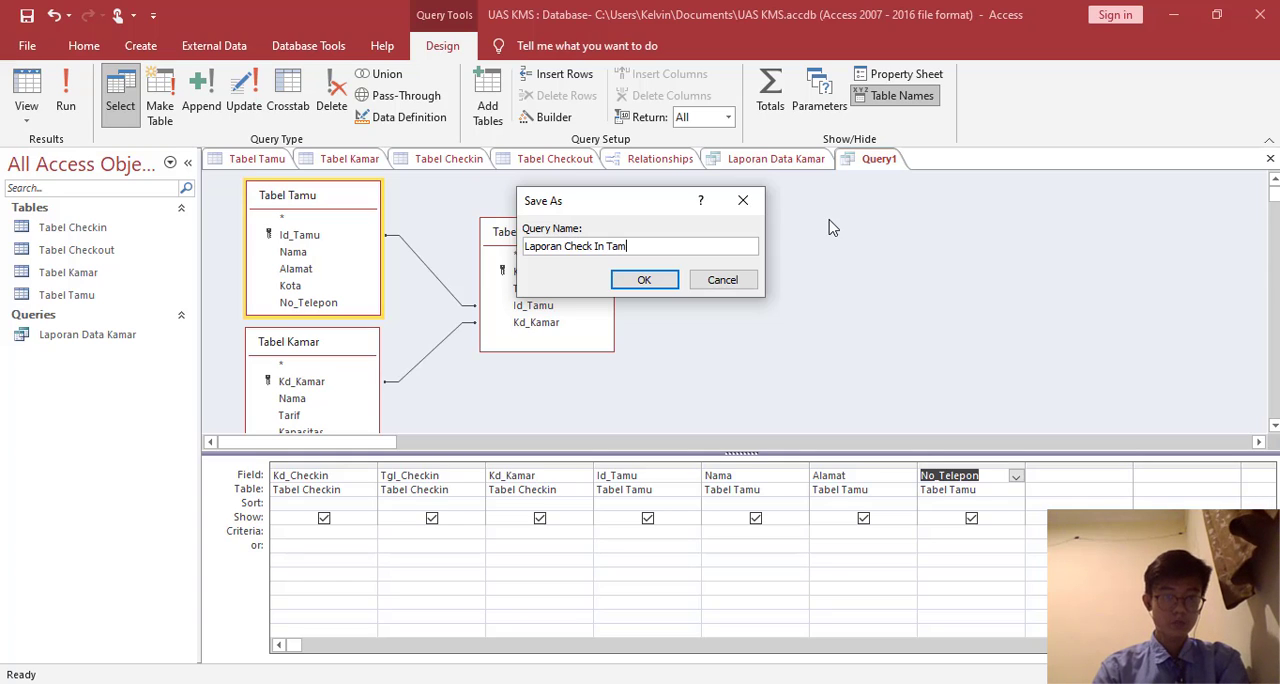
text(u perbulan Desember)
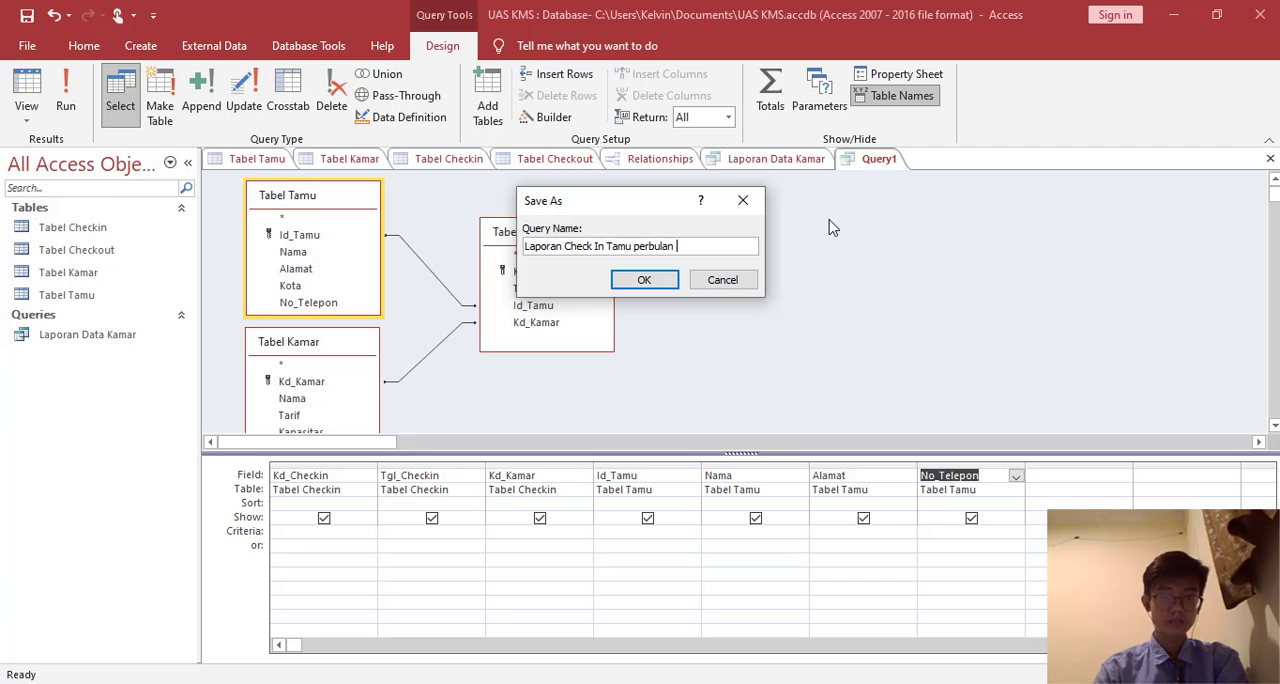
click(644, 280)
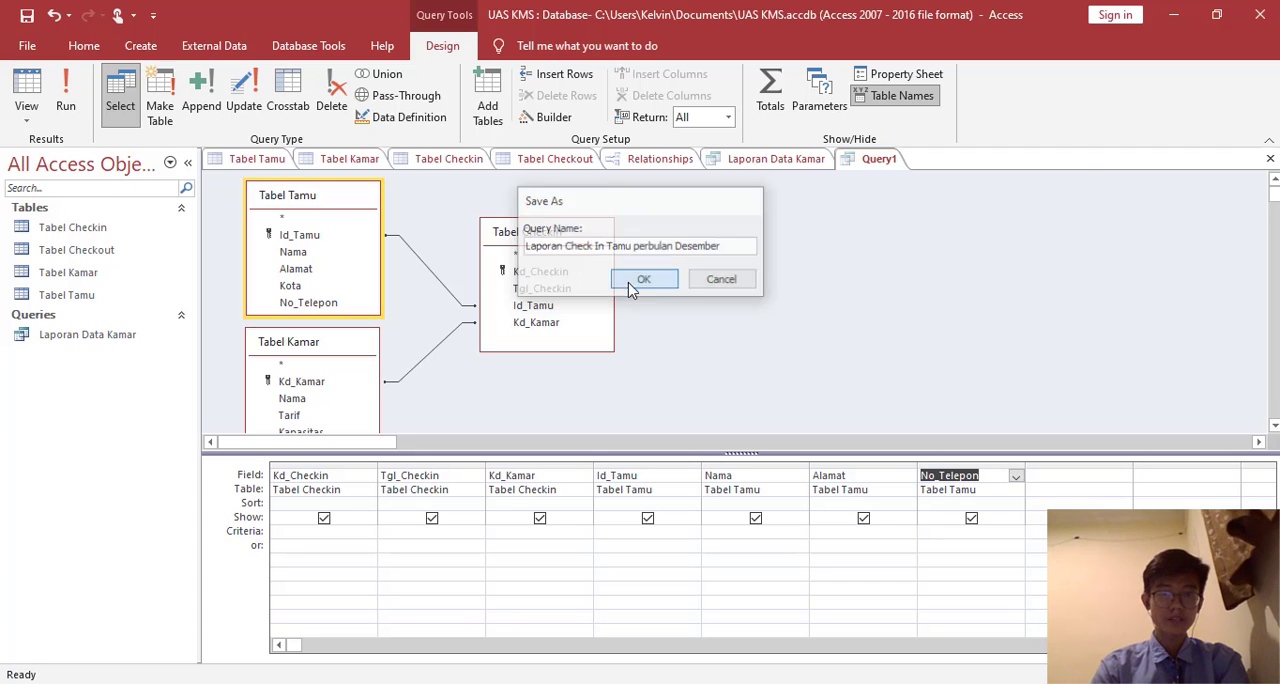
click(27, 88)
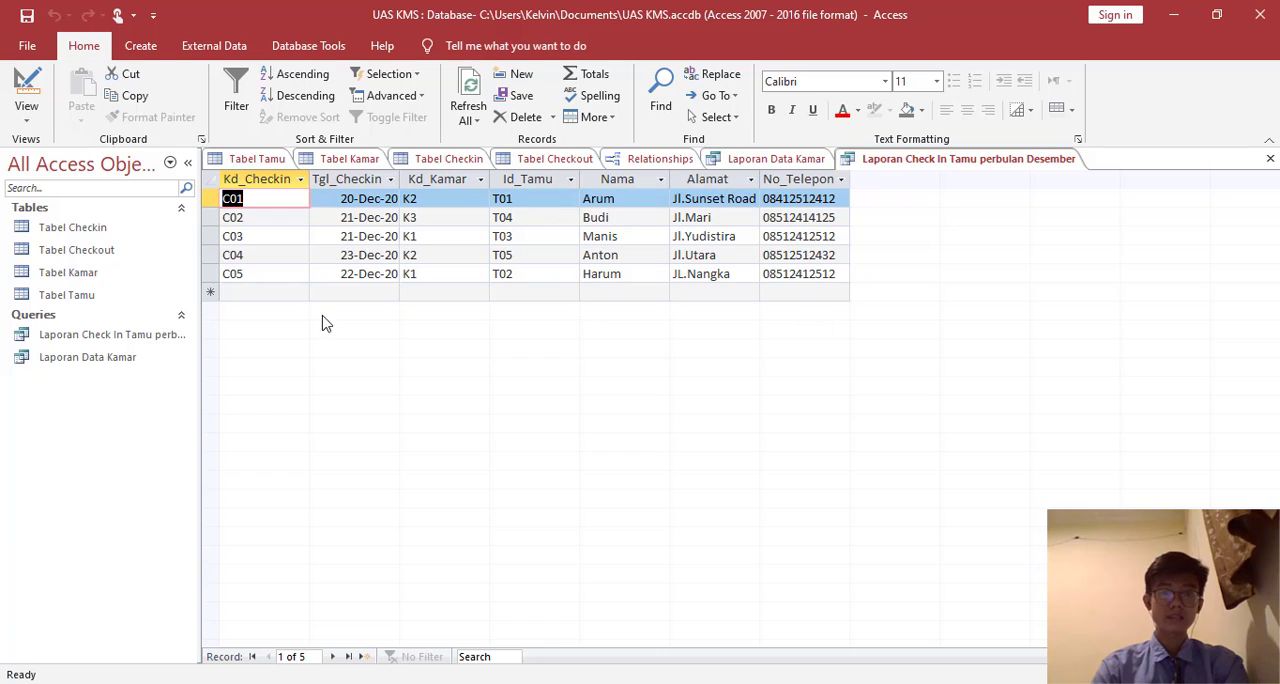
- Create a new query in design view containing Tabel Tamu, Tabel Kamar, Tabel Checkout and Tabel Checkin
click(141, 46)
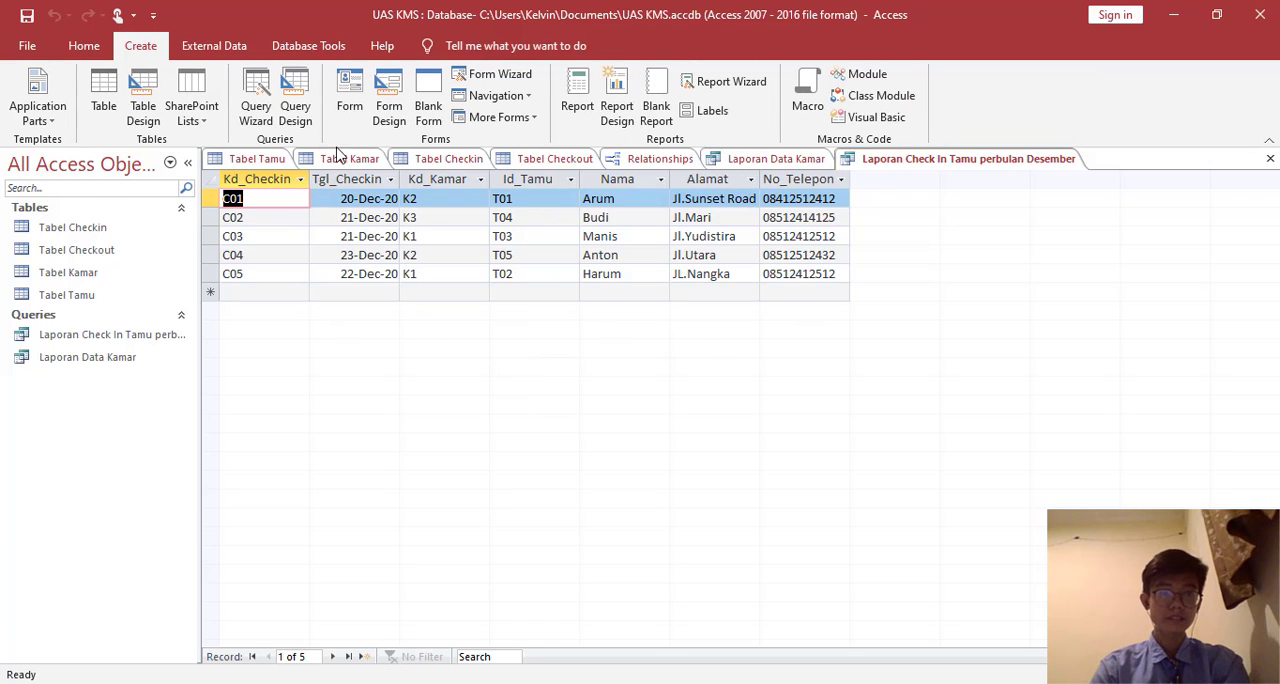
click(296, 93)
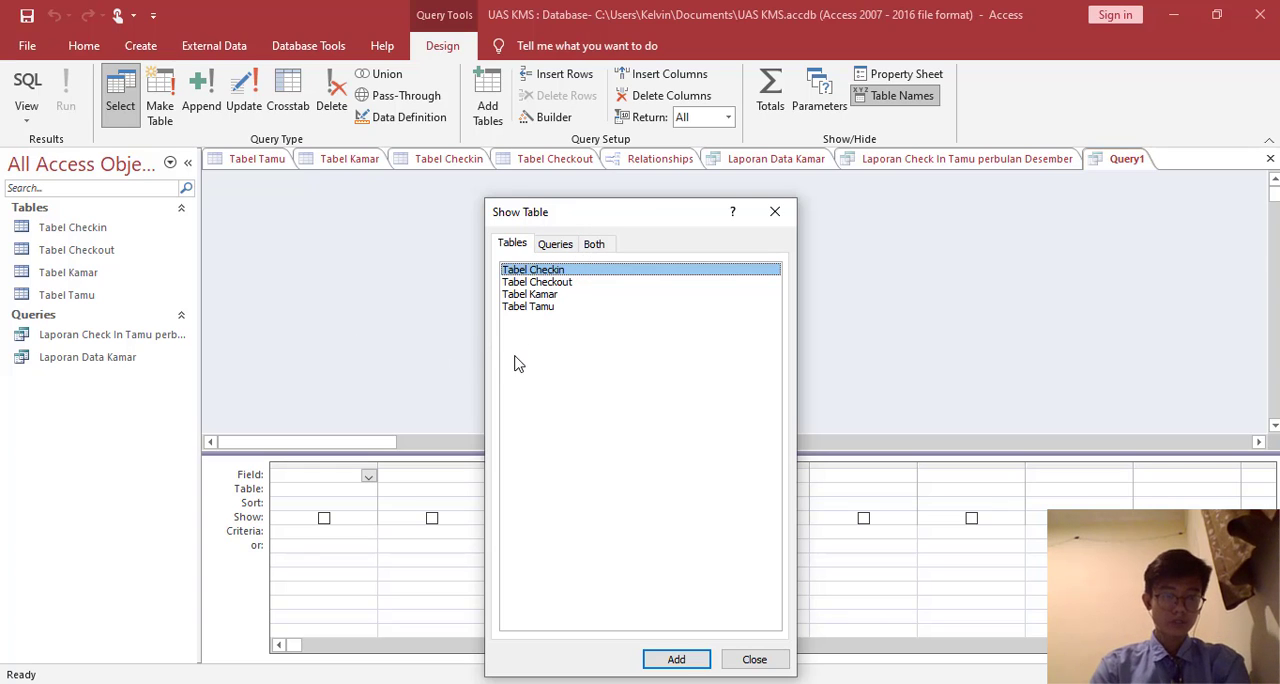
double_click(540, 307)
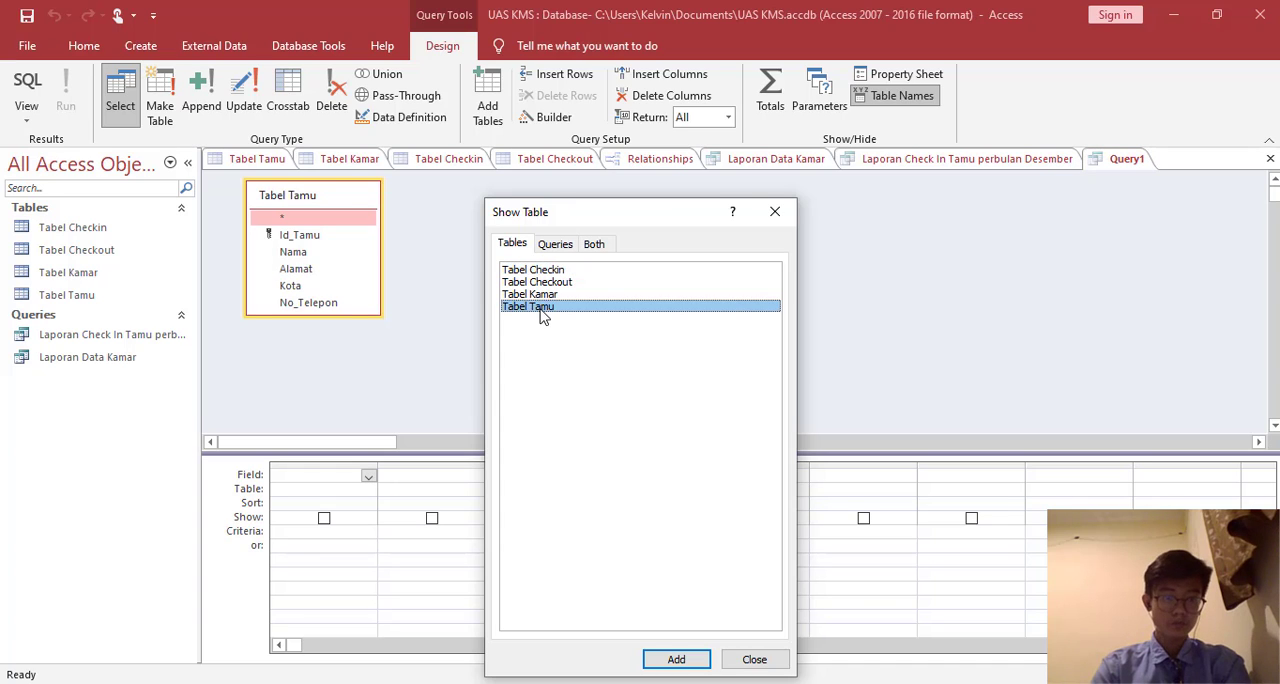
double_click(545, 296)
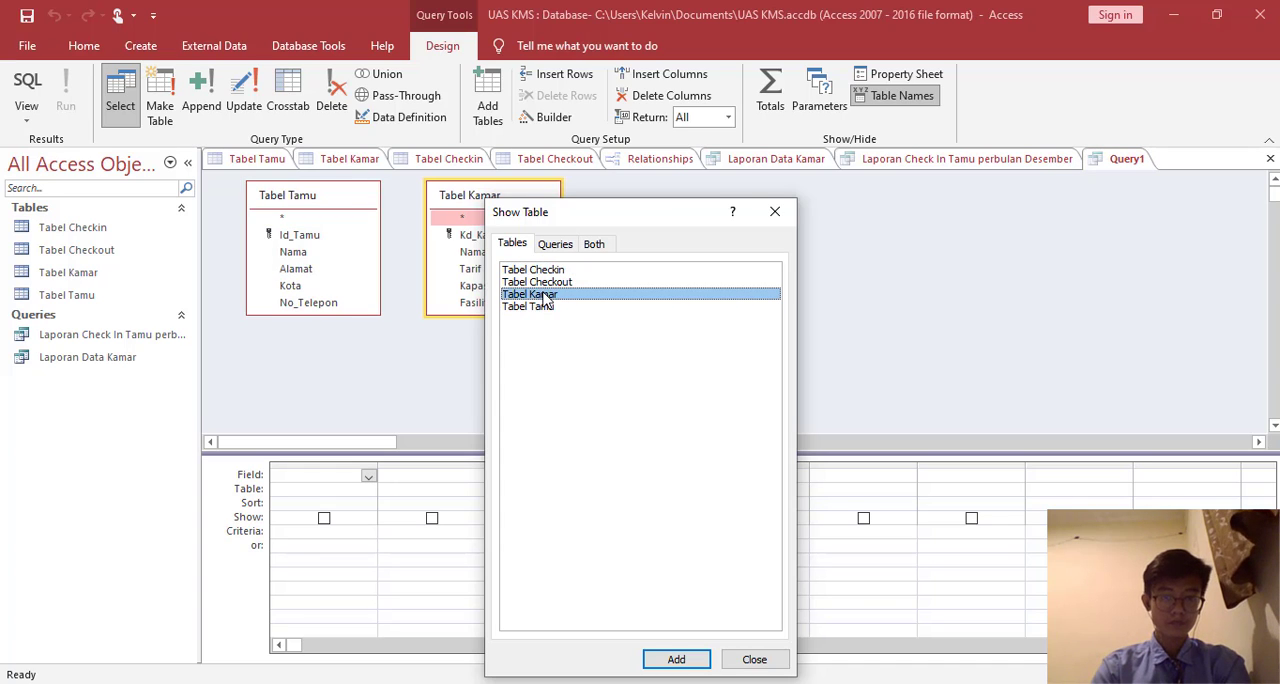
double_click(558, 282)
double_click(557, 270)
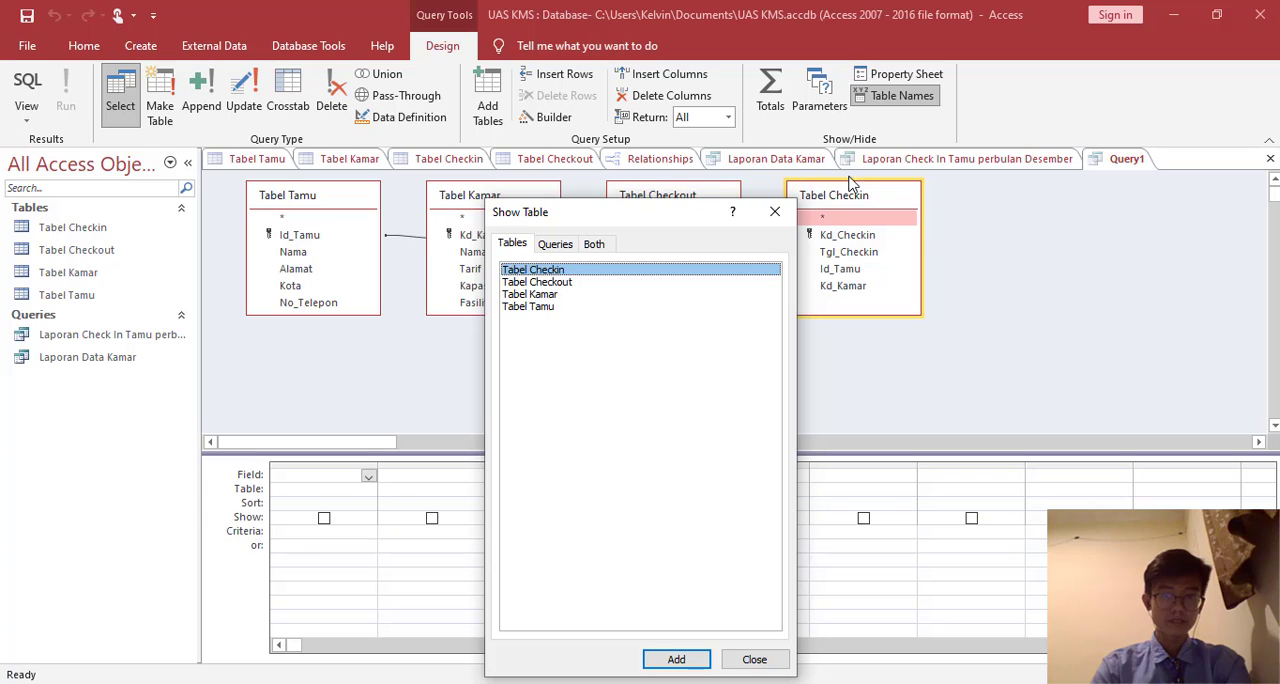
click(775, 212)
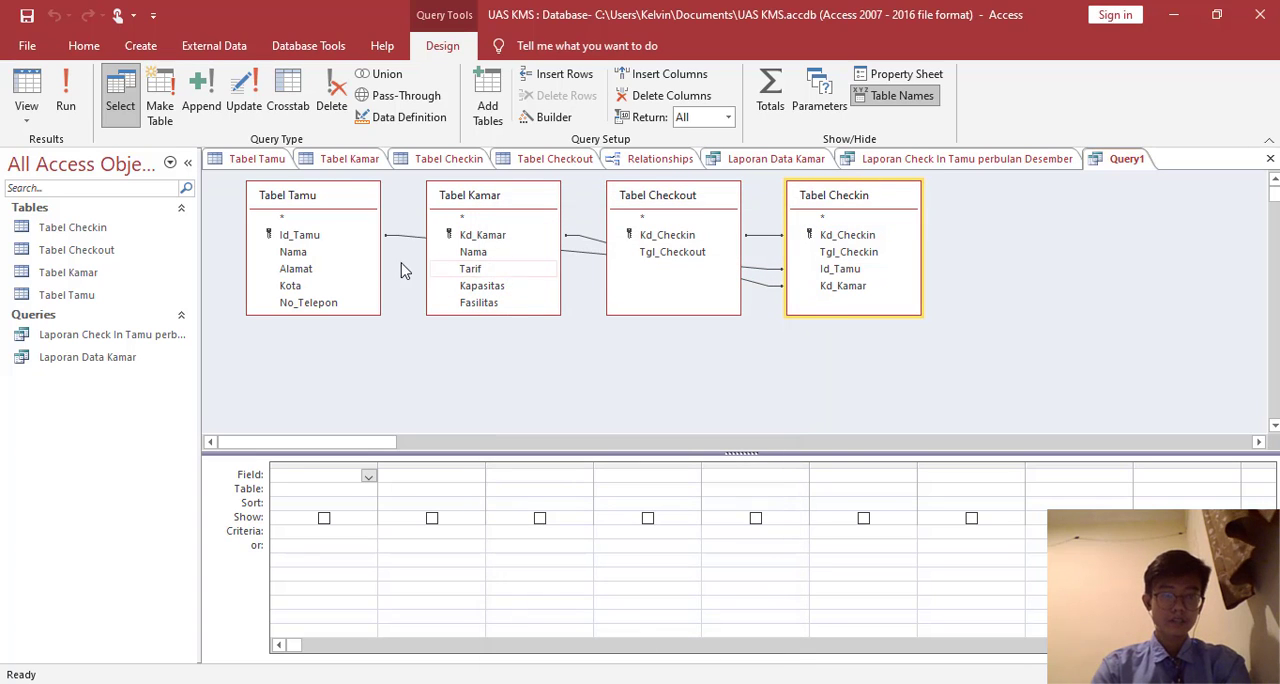
- Arrange the field lists with Tabel Kamar below Tabel Tamu, Tabel Checkin beside them and Tabel Checkout beyond Tabel Checkin
drag(482, 198, 296, 349)
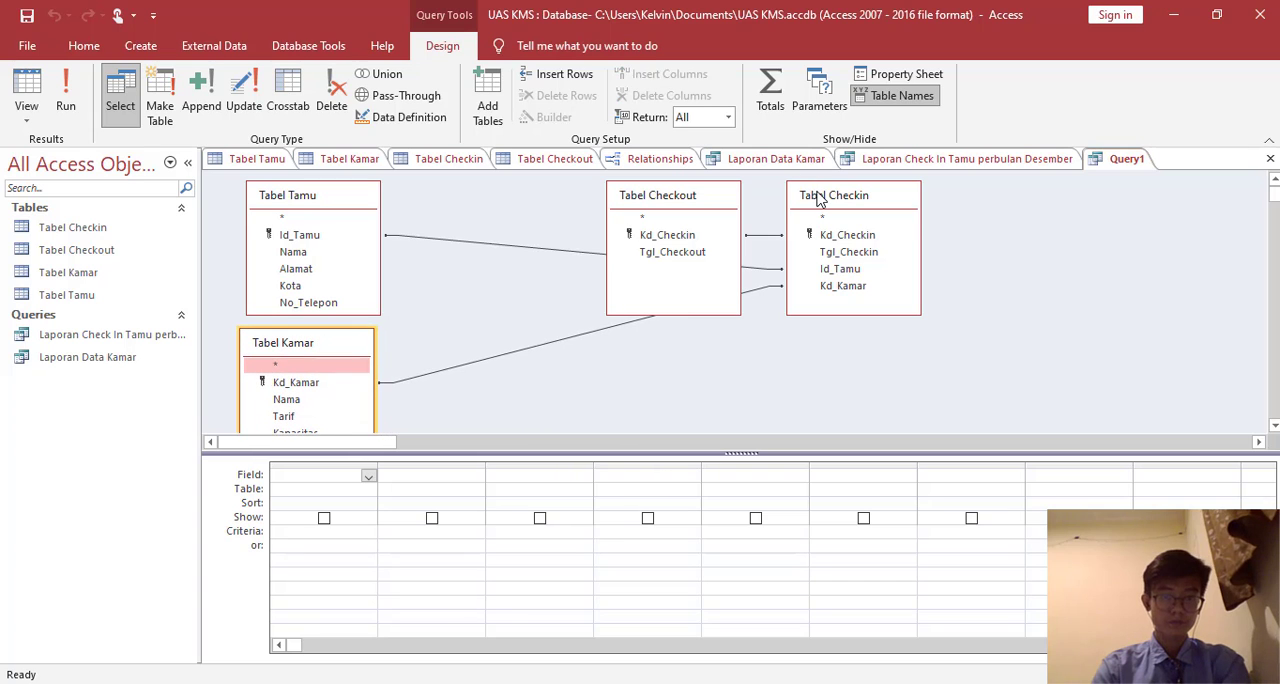
drag(811, 196, 472, 237)
drag(657, 213, 692, 238)
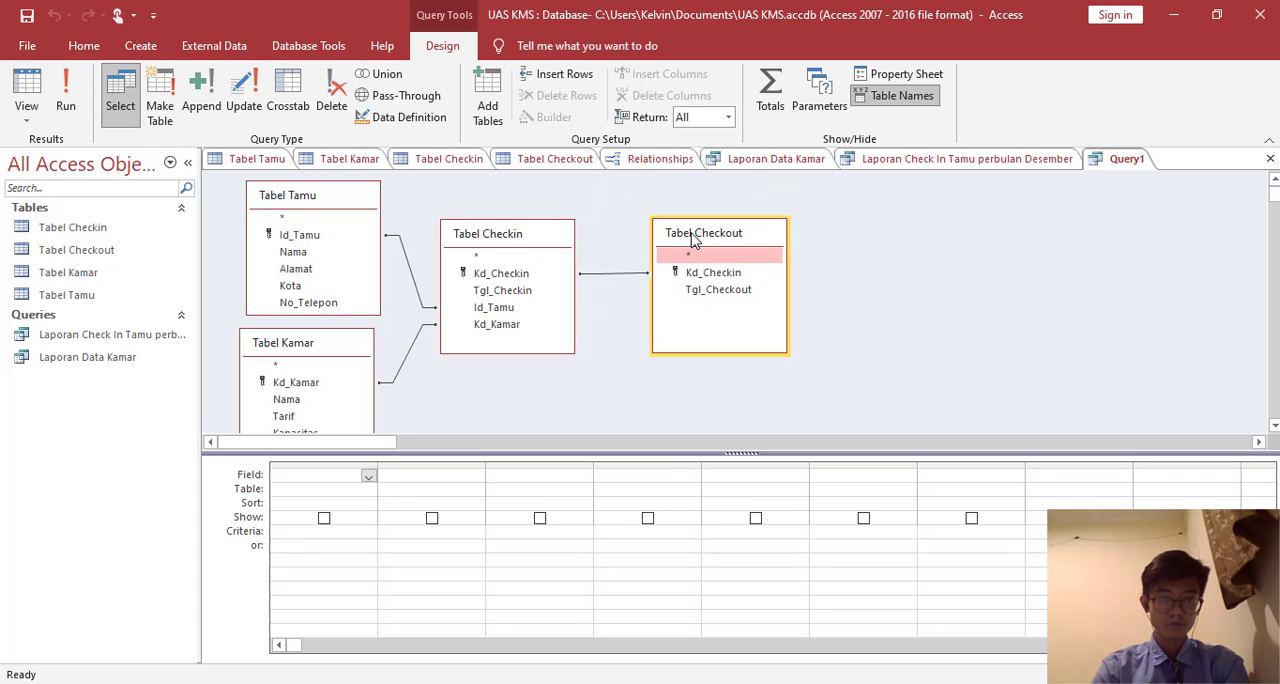
- Add Tgl_Checkout and Kd_Checkin from Tabel Checkout, plus Tgl_Checkin and Id_Tamu from Tabel Checkin, to the query
double_click(718, 289)
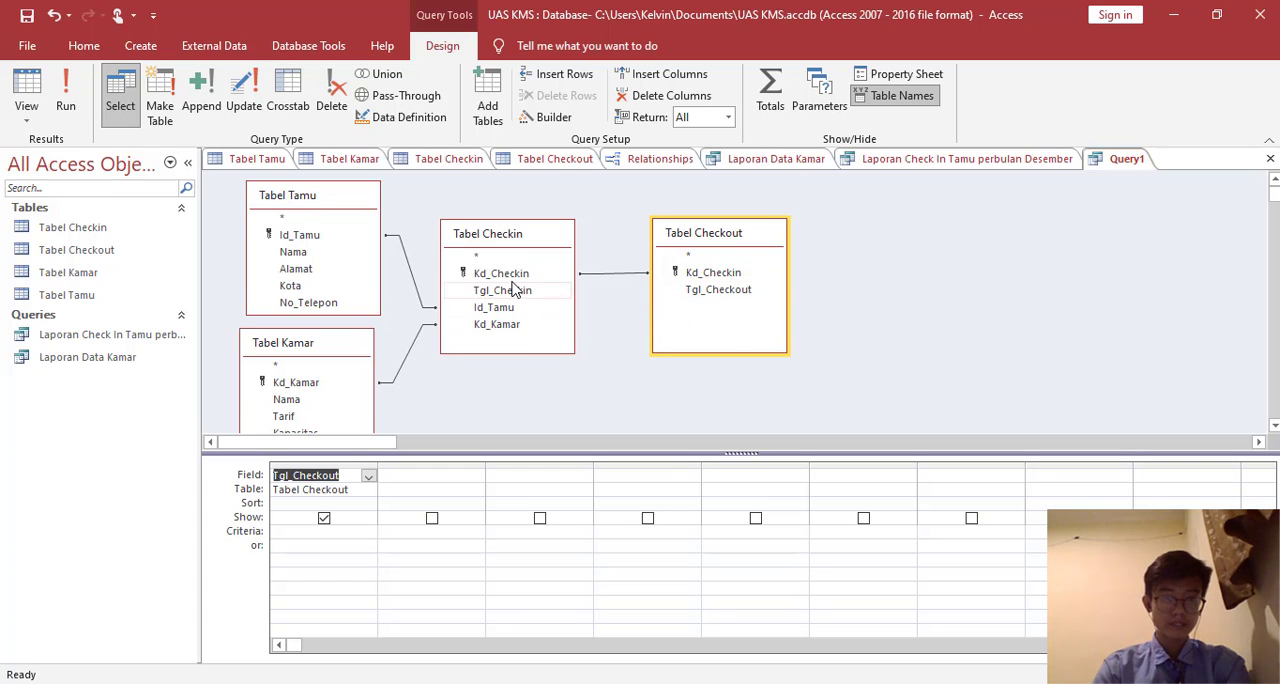
double_click(729, 274)
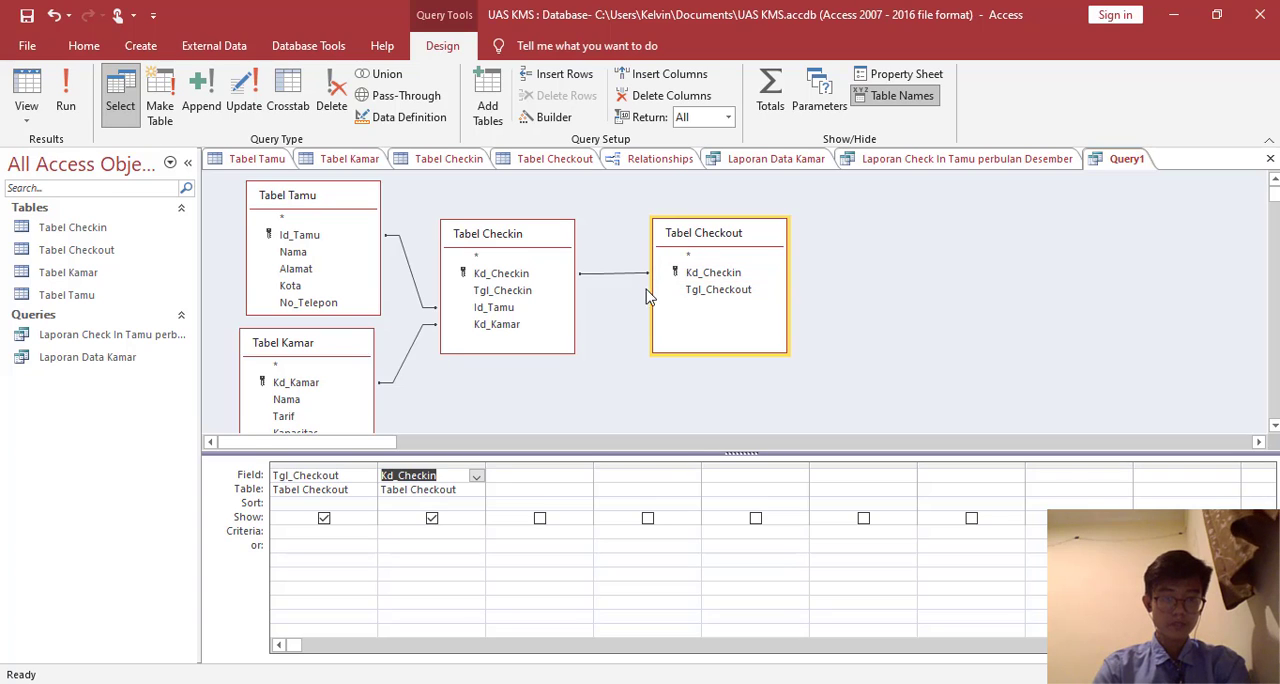
click(521, 291)
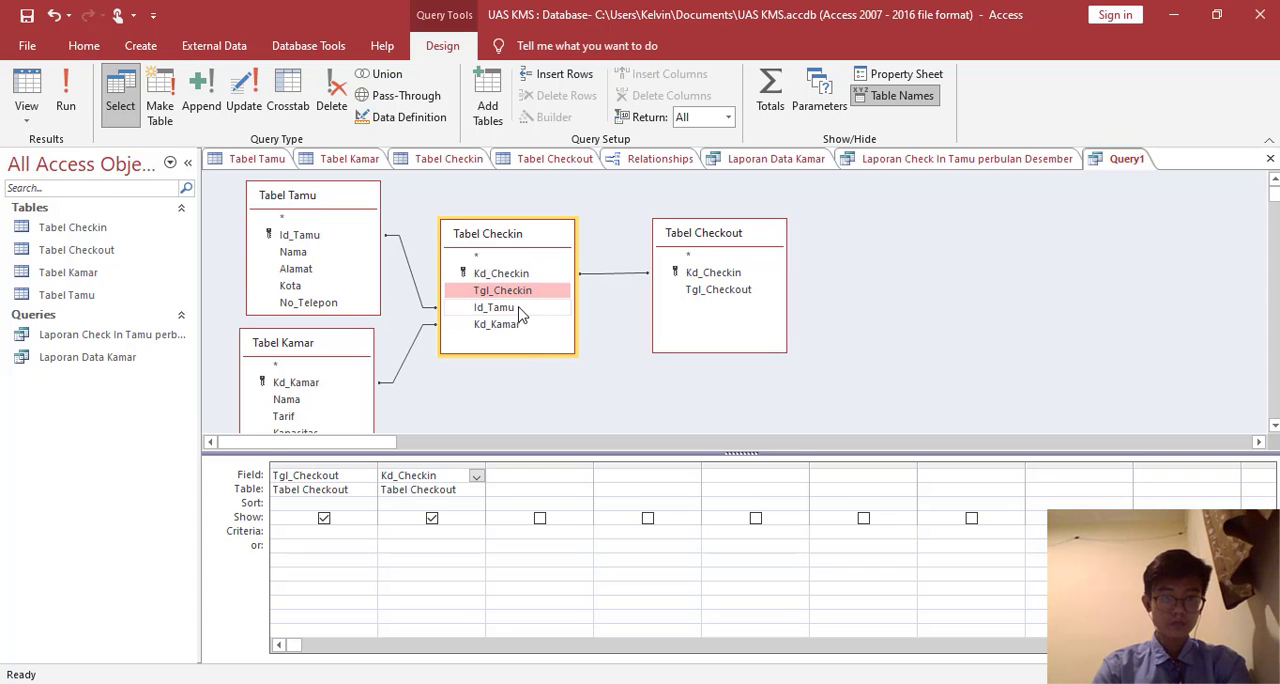
double_click(511, 293)
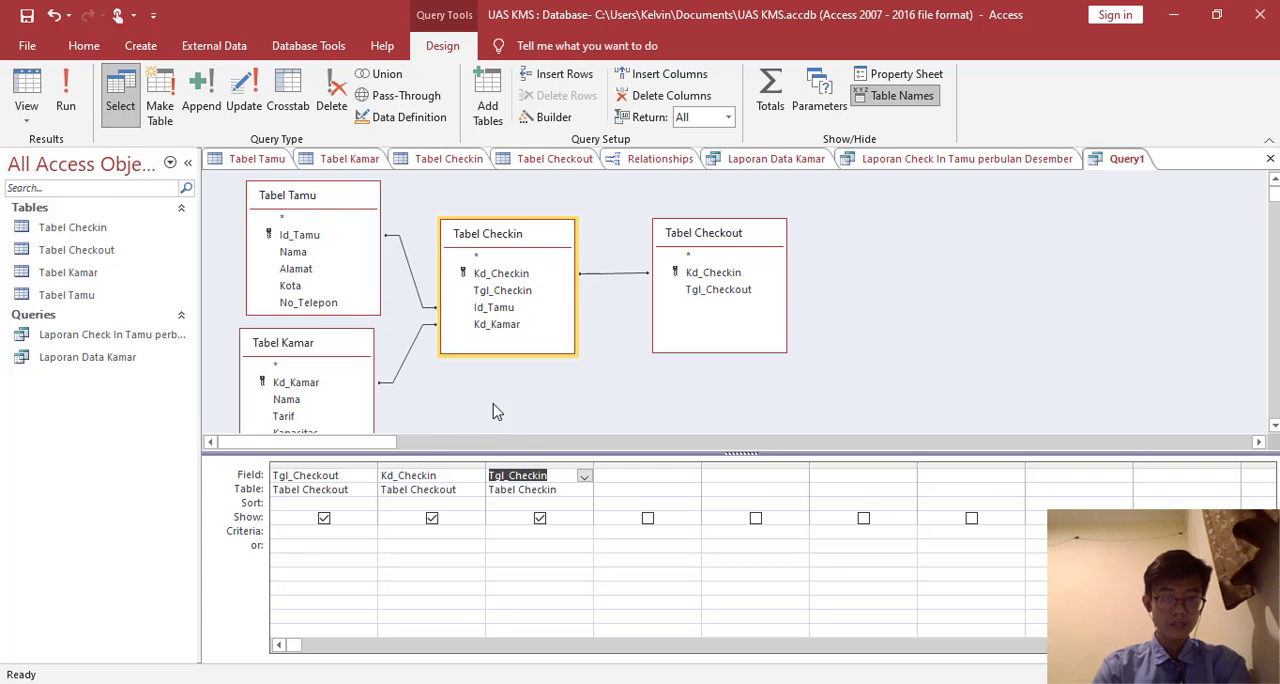
double_click(512, 315)
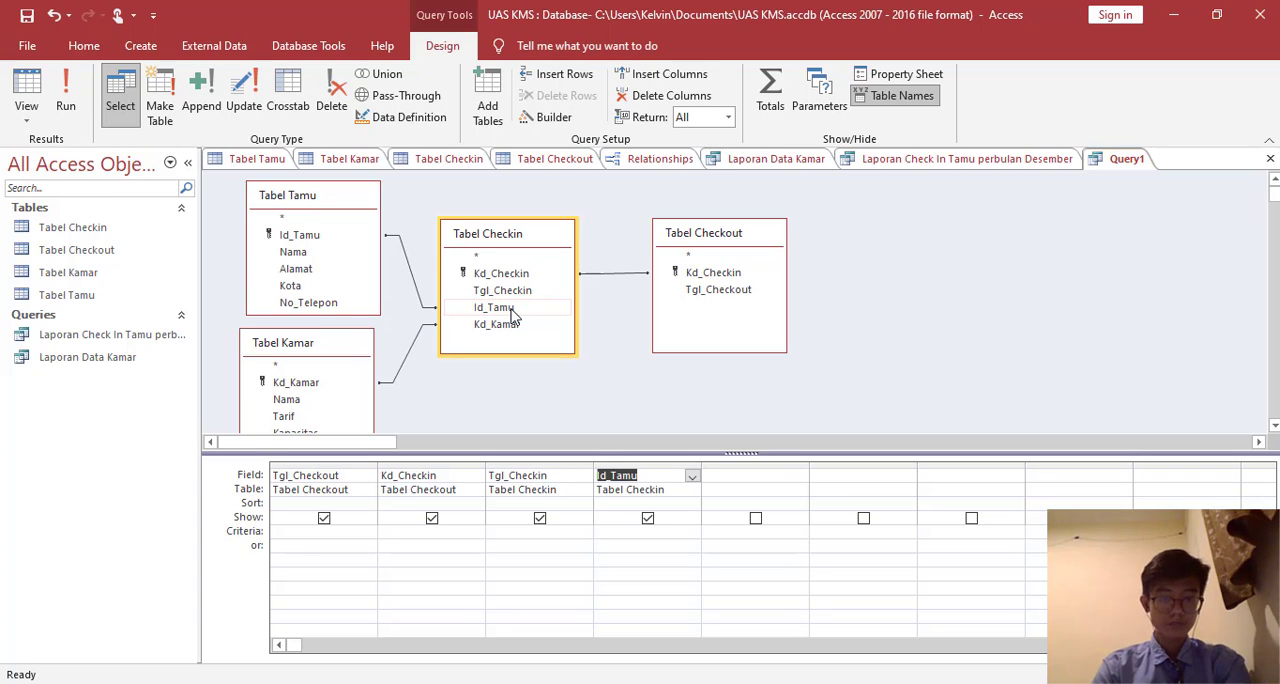
- Add Nama from Tabel Tamu, plus Kd_Kamar and Nama from Tabel Kamar, to the query
click(316, 256)
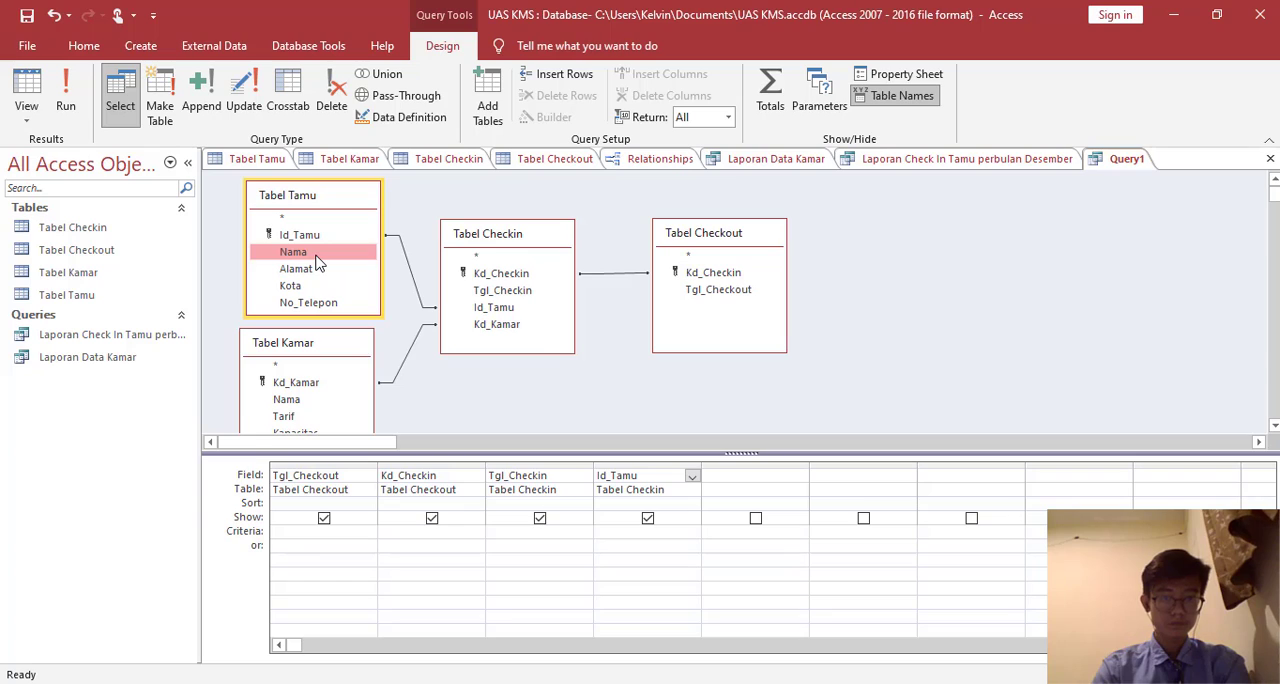
double_click(315, 257)
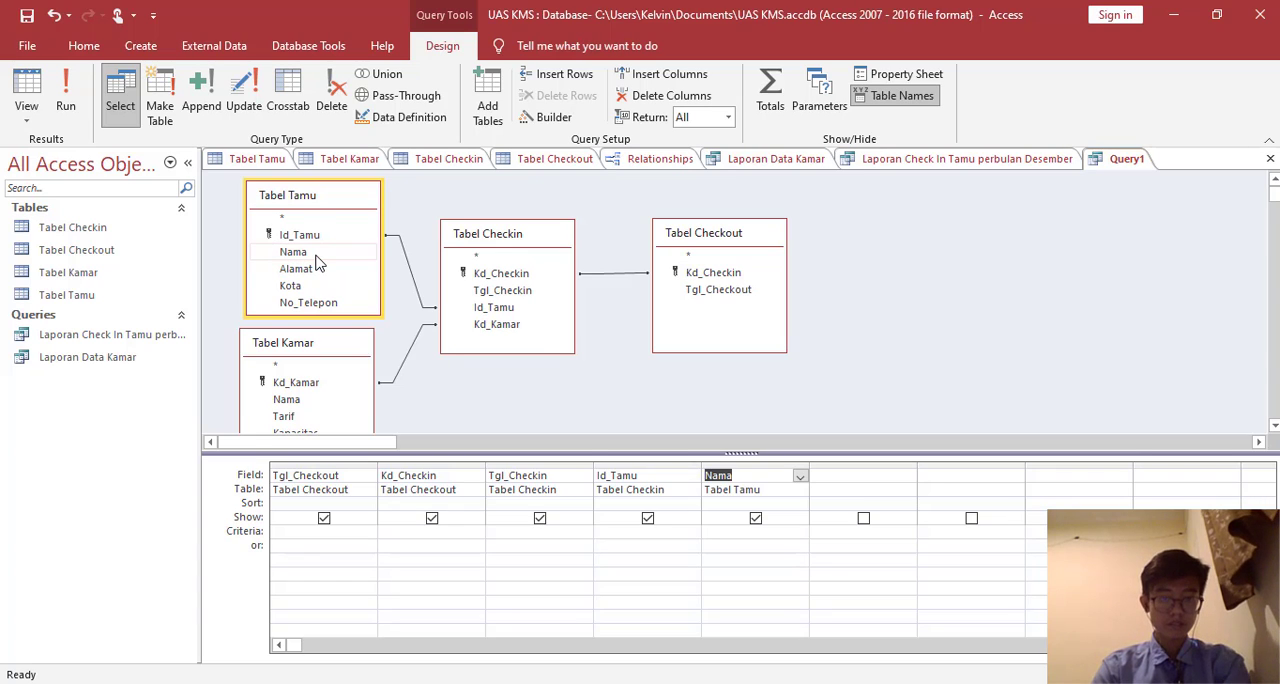
click(305, 388)
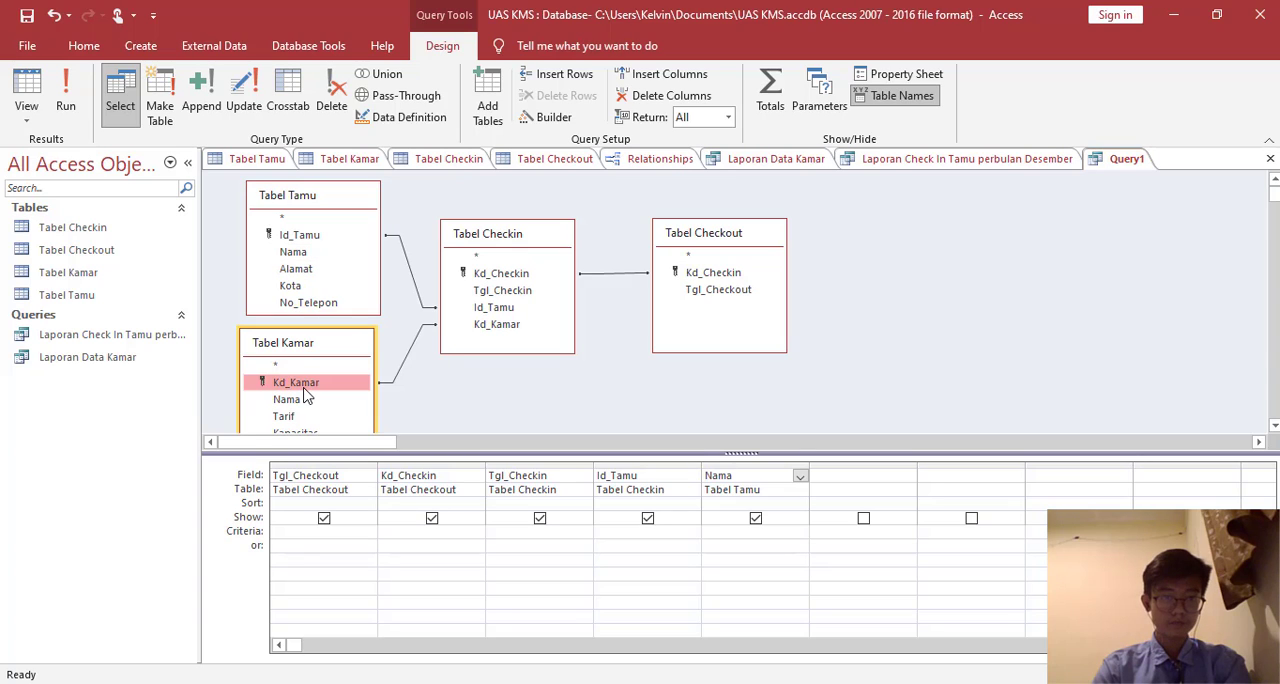
double_click(305, 390)
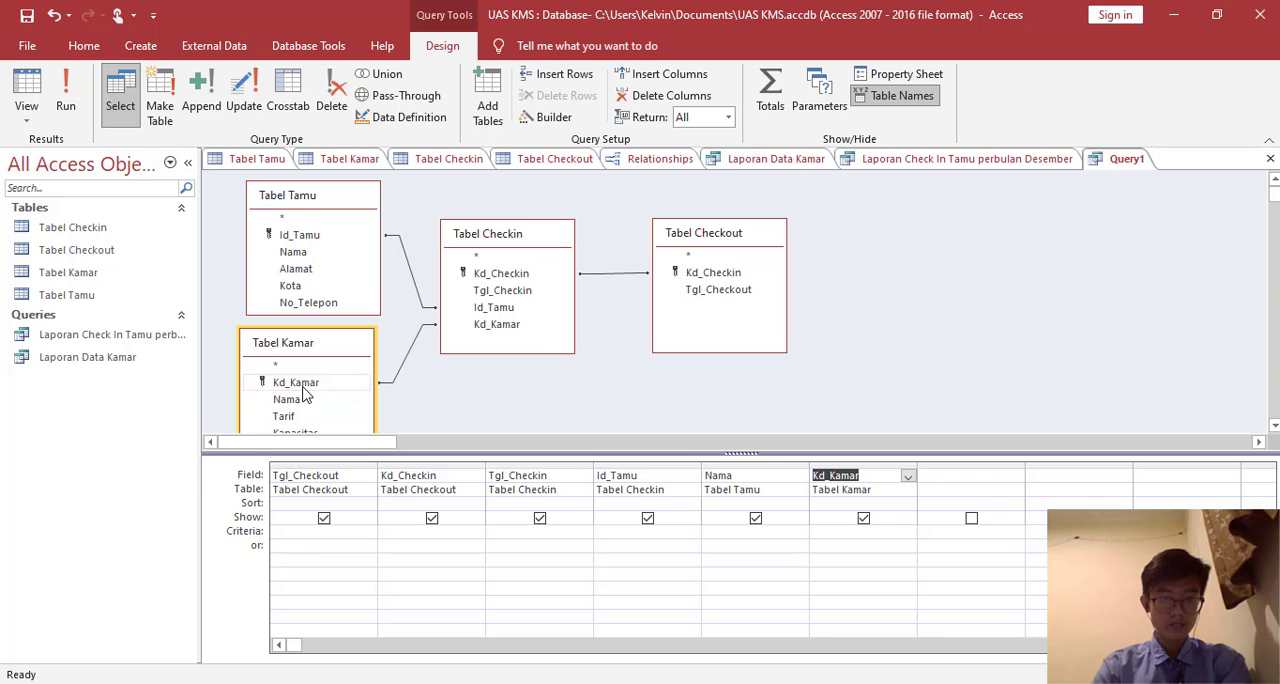
double_click(300, 401)
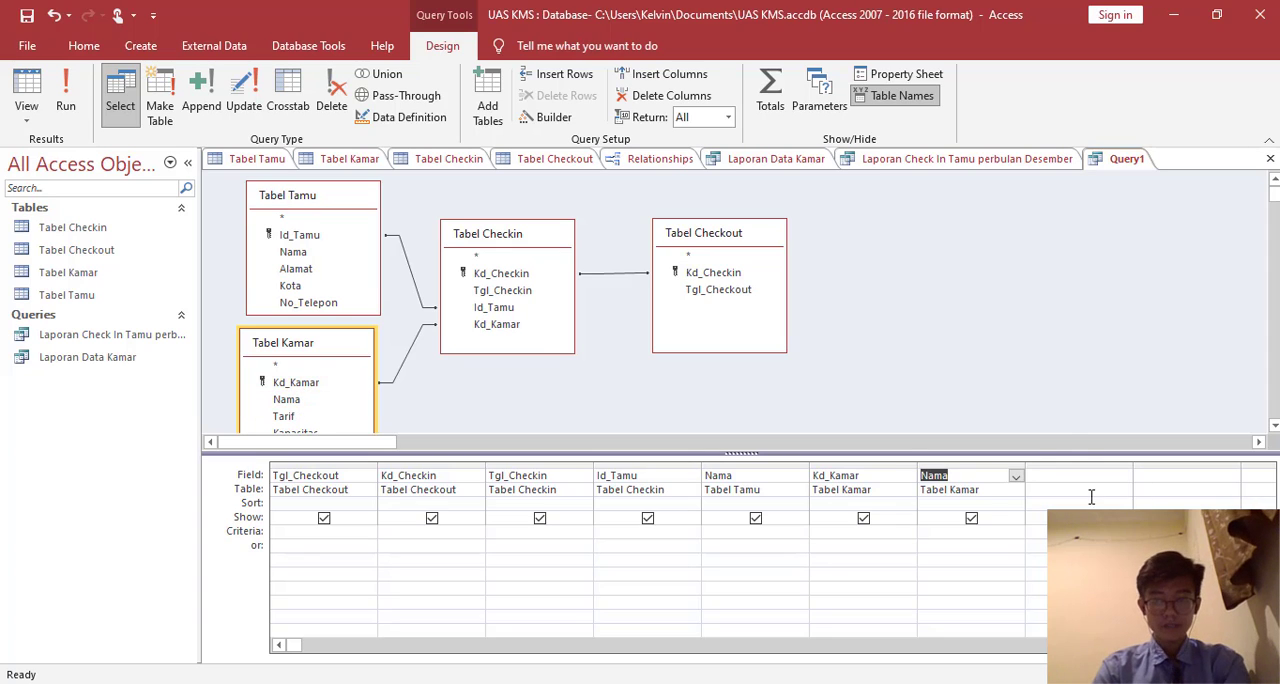
- Build an expression in the empty query column after the room's Nama field and name it Lama Inap
click(1057, 478)
right_click(1057, 478)
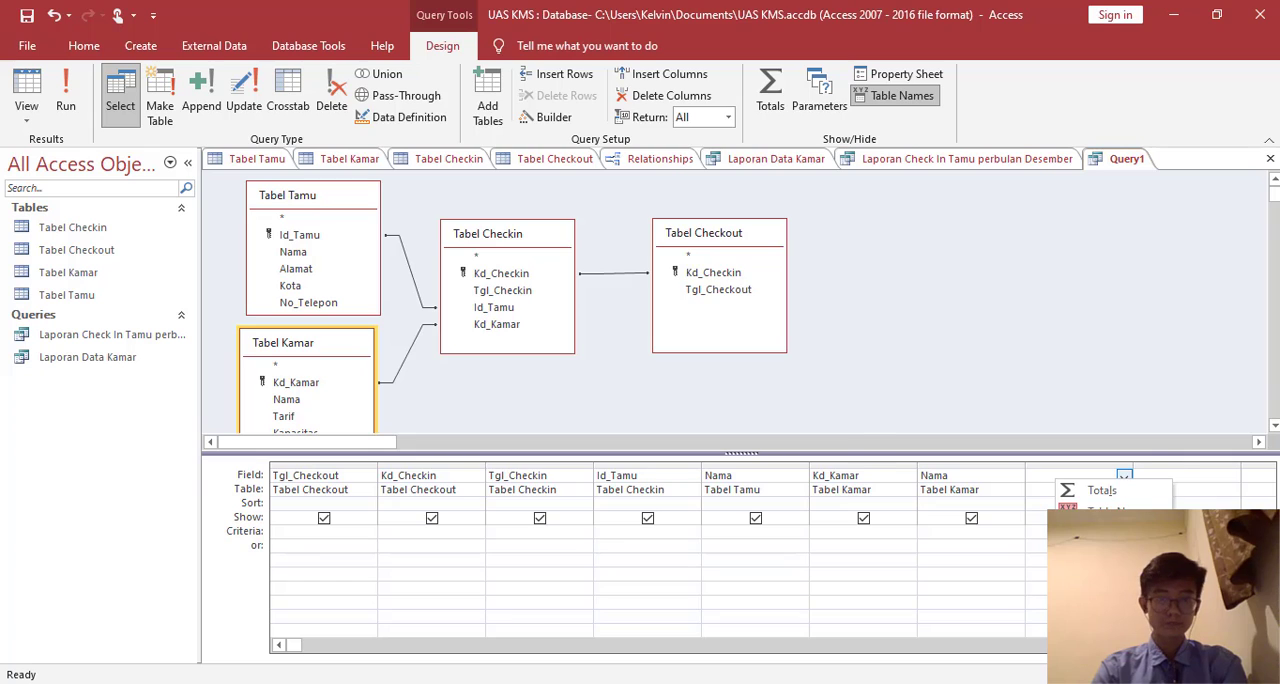
click(1100, 597)
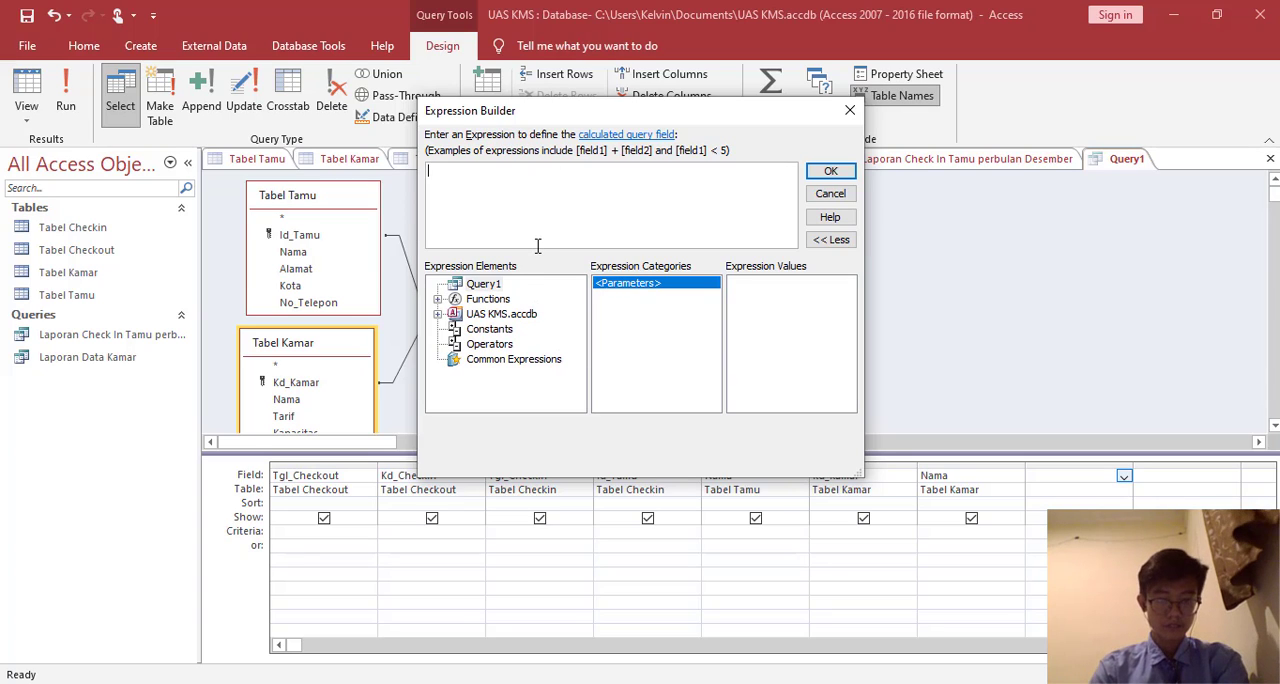
text(Lama )
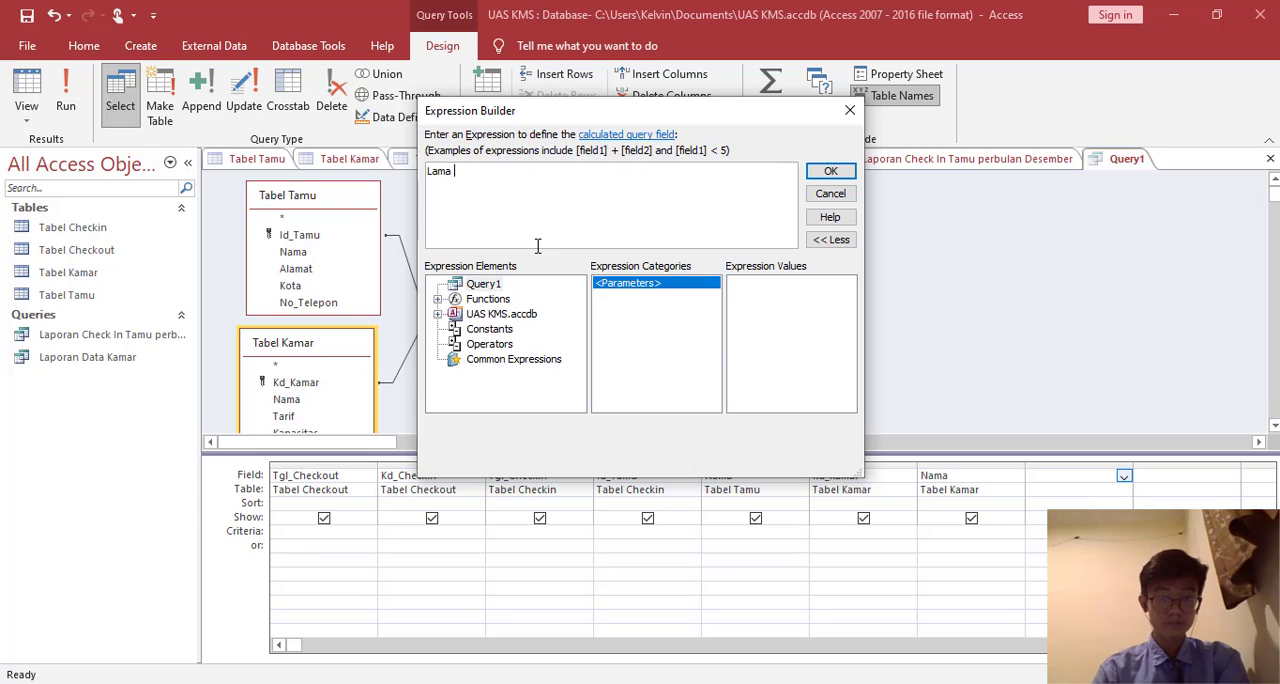
text(Inap :)
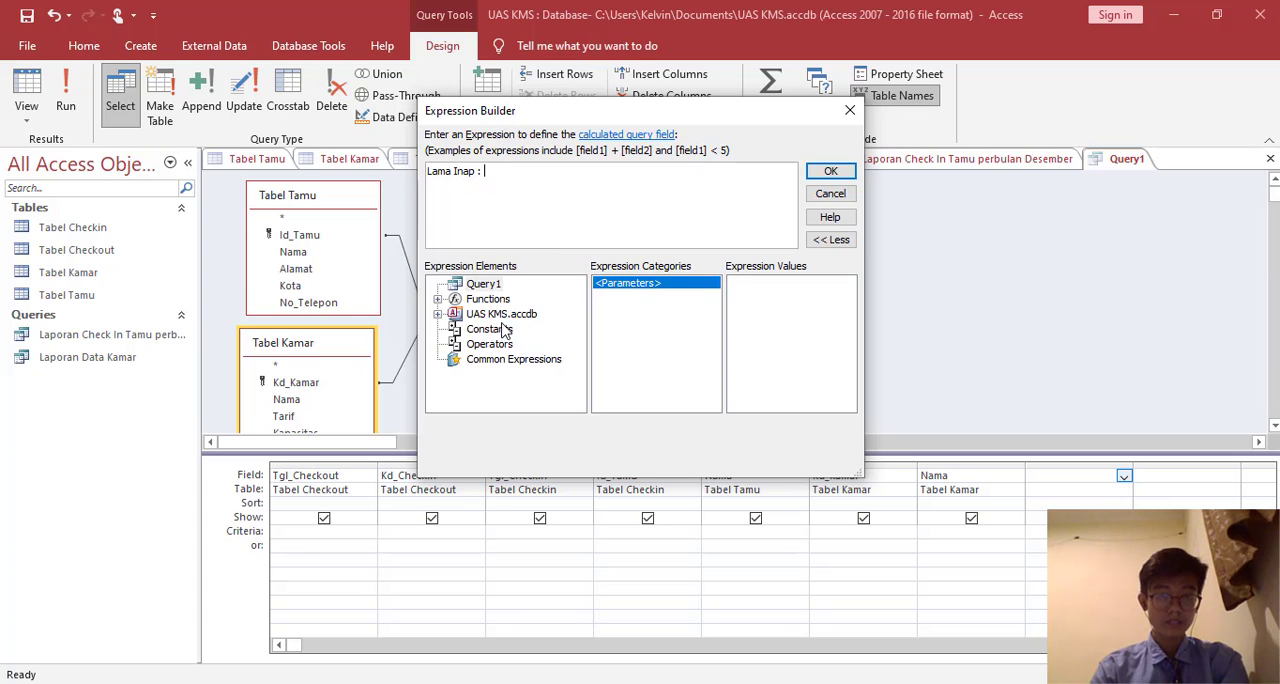
- Insert the built-in DateDiff function into the Lama Inap expression
click(437, 299)
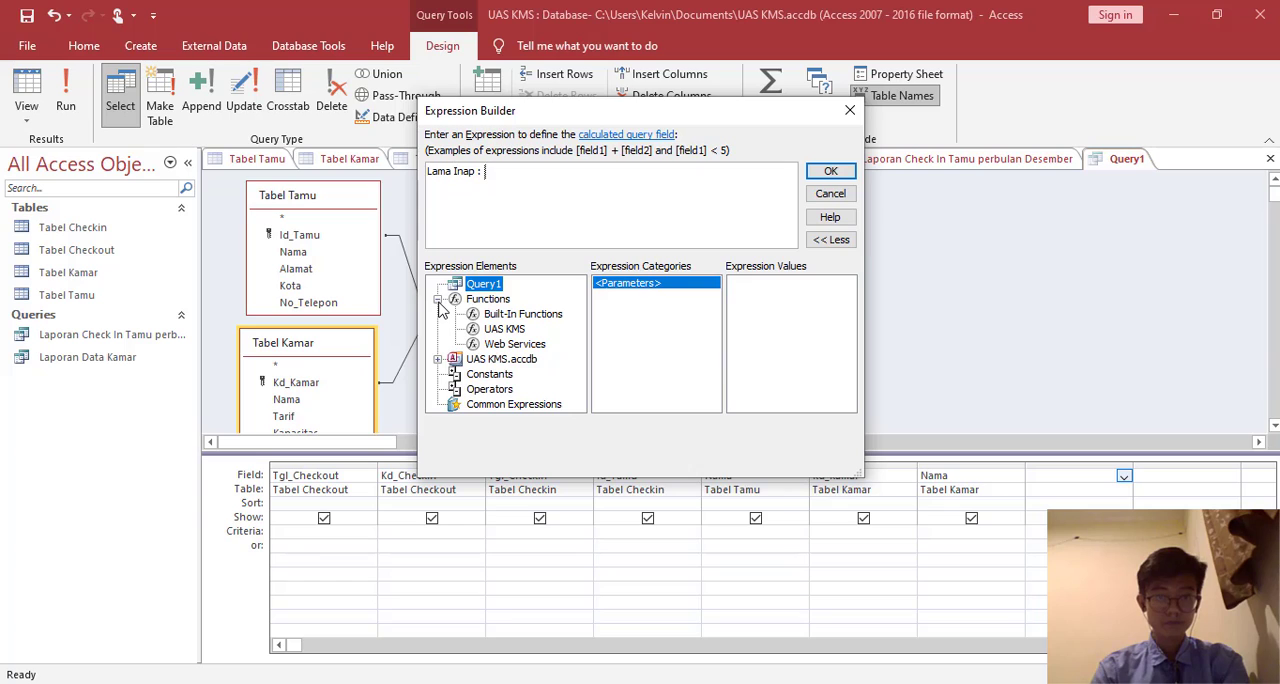
click(479, 316)
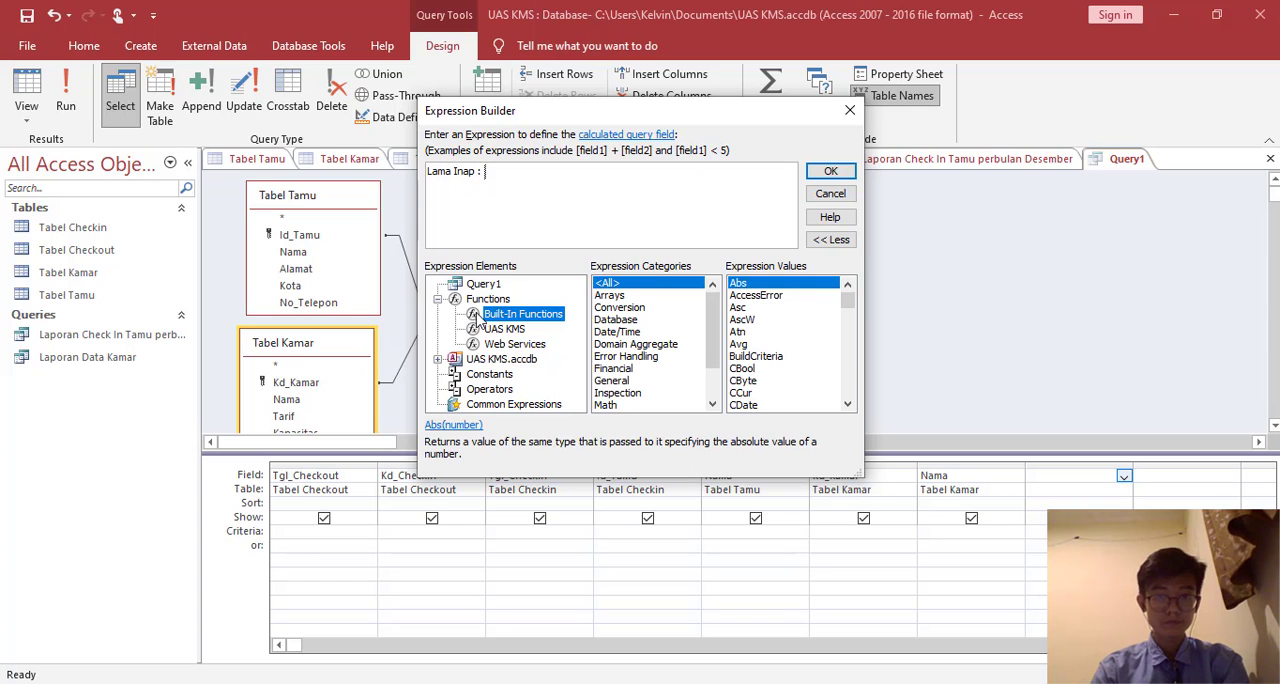
scroll(777, 338, down, 1)
scroll(777, 338, down, 9)
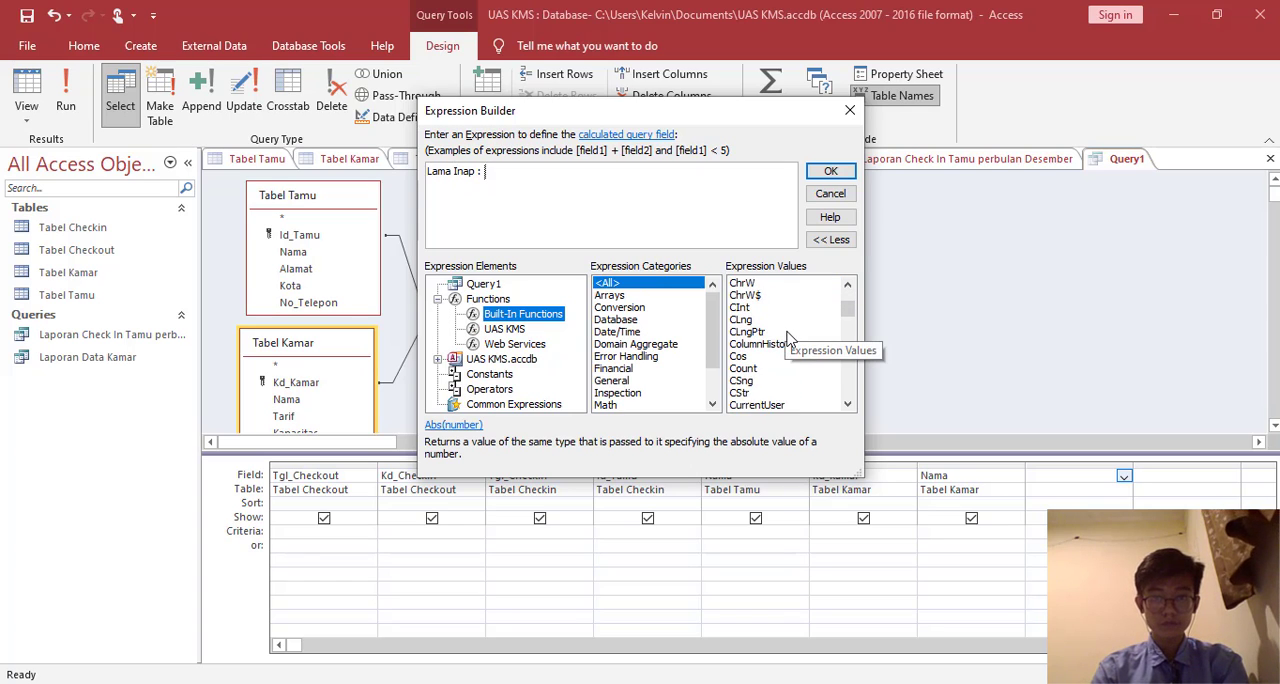
scroll(783, 353, down, 2)
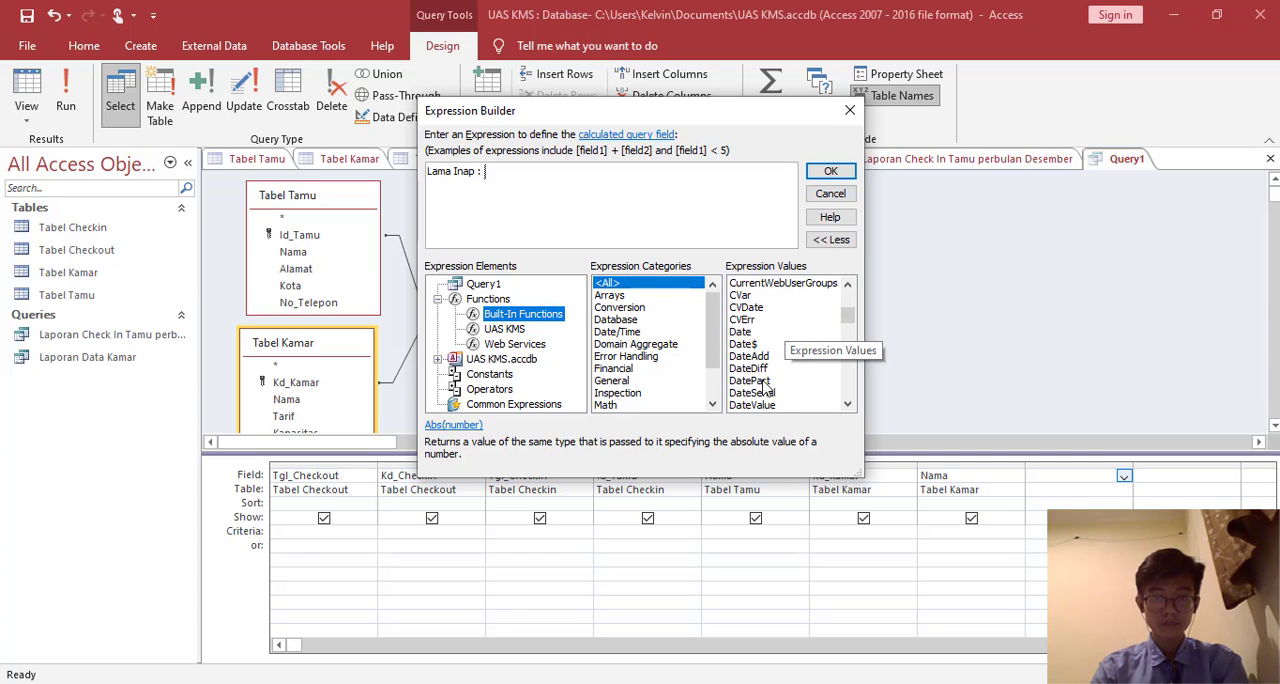
click(762, 370)
double_click(762, 370)
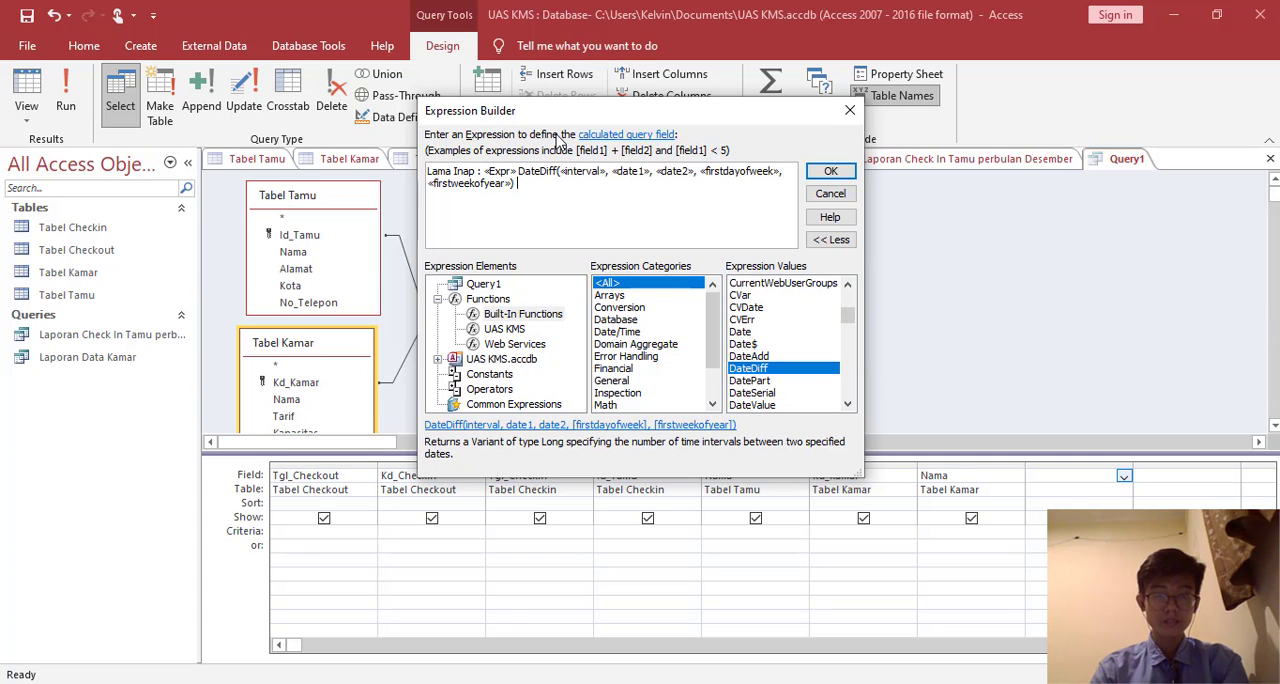
- Remove the «Expr» placeholder before DateDiff and set its interval argument to "d"
click(500, 171)
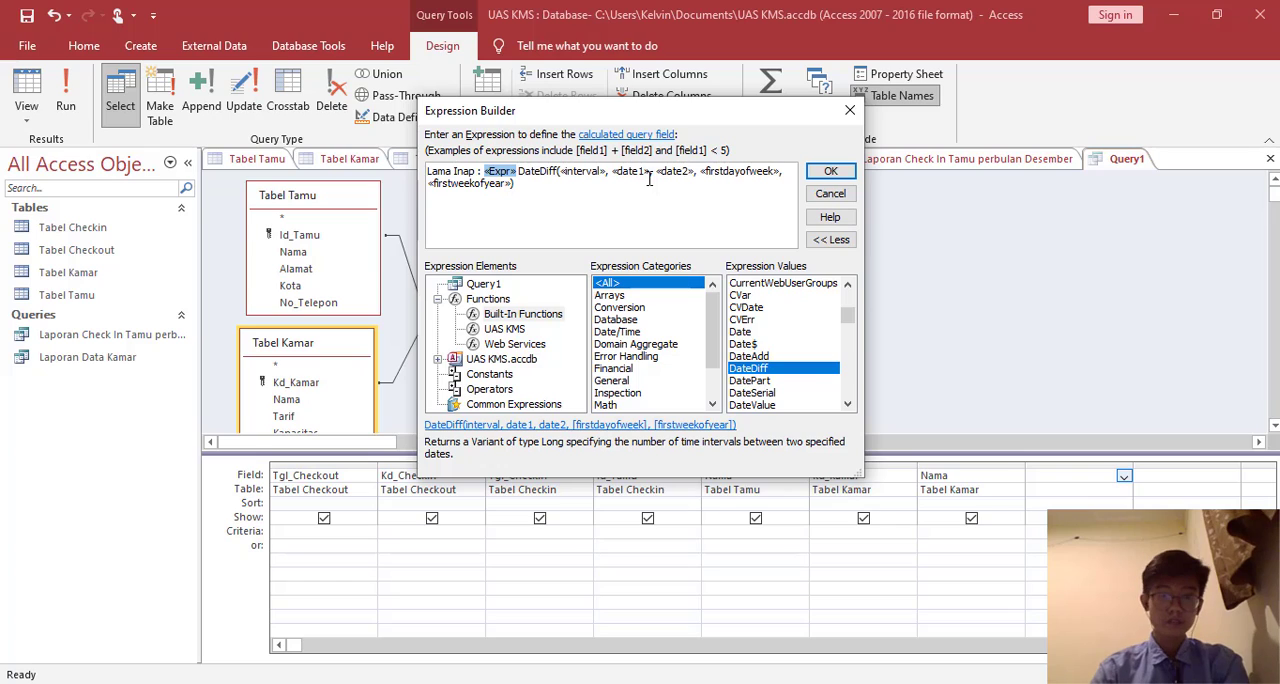
key(Delete)
click(555, 171)
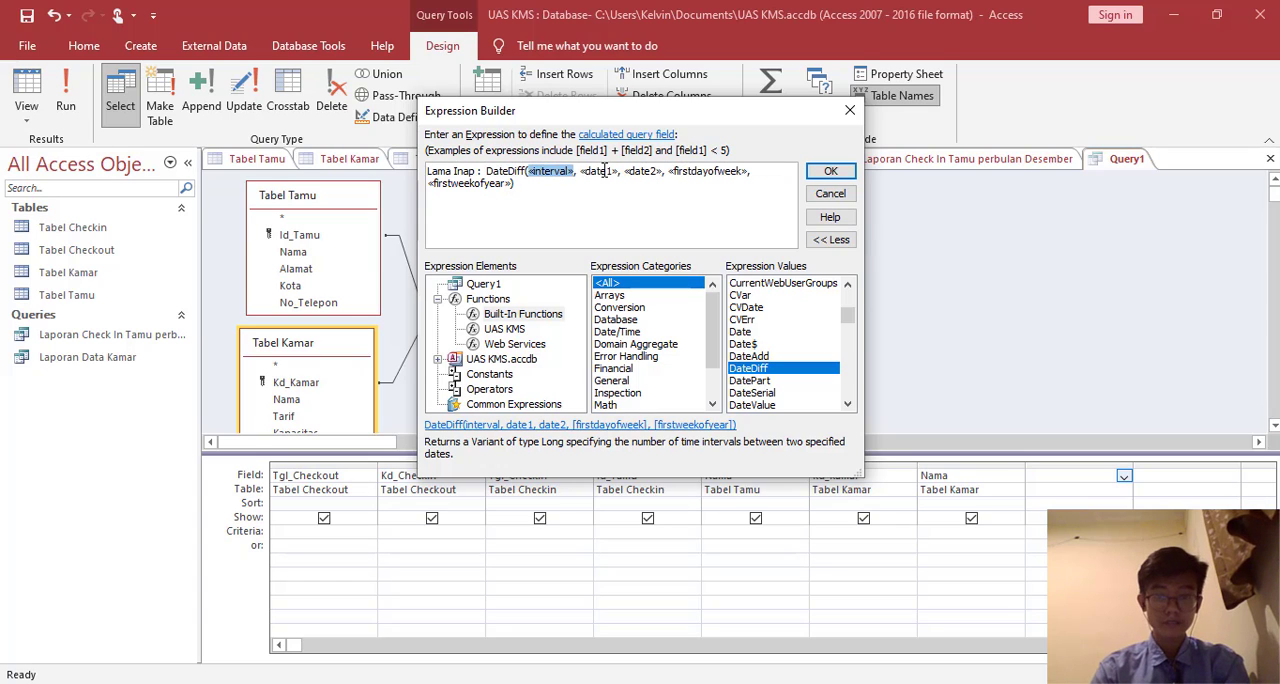
key(Delete)
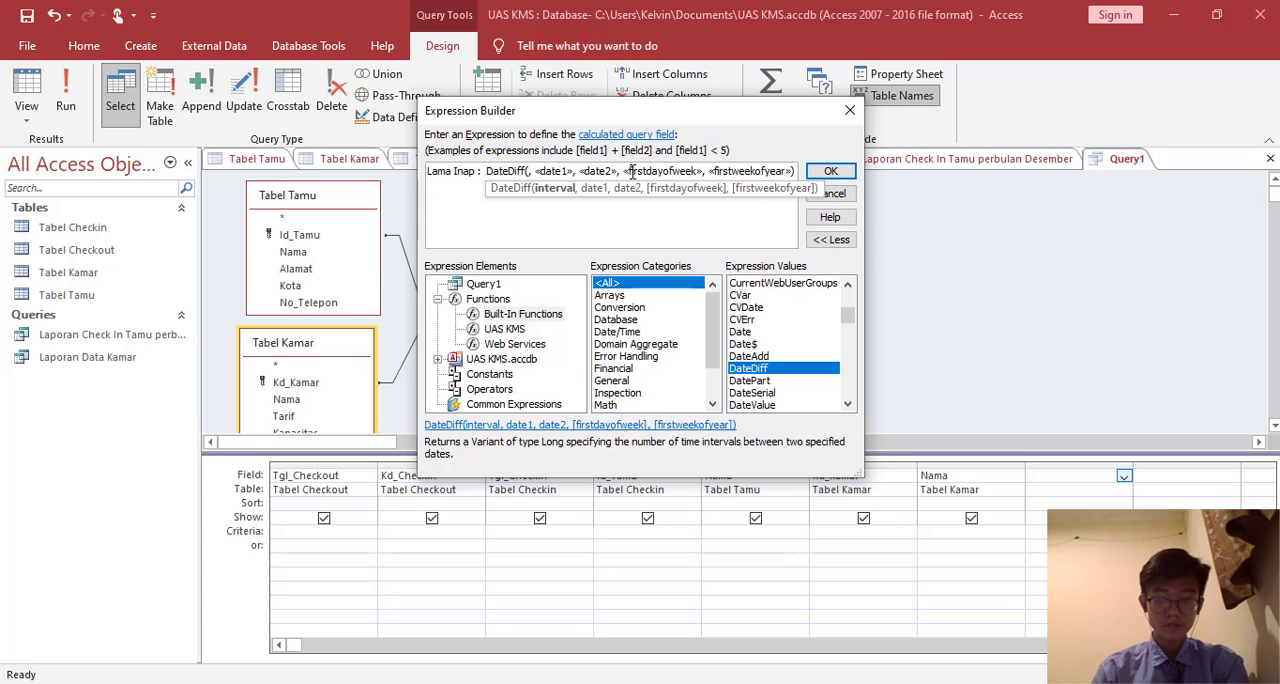
text("d")
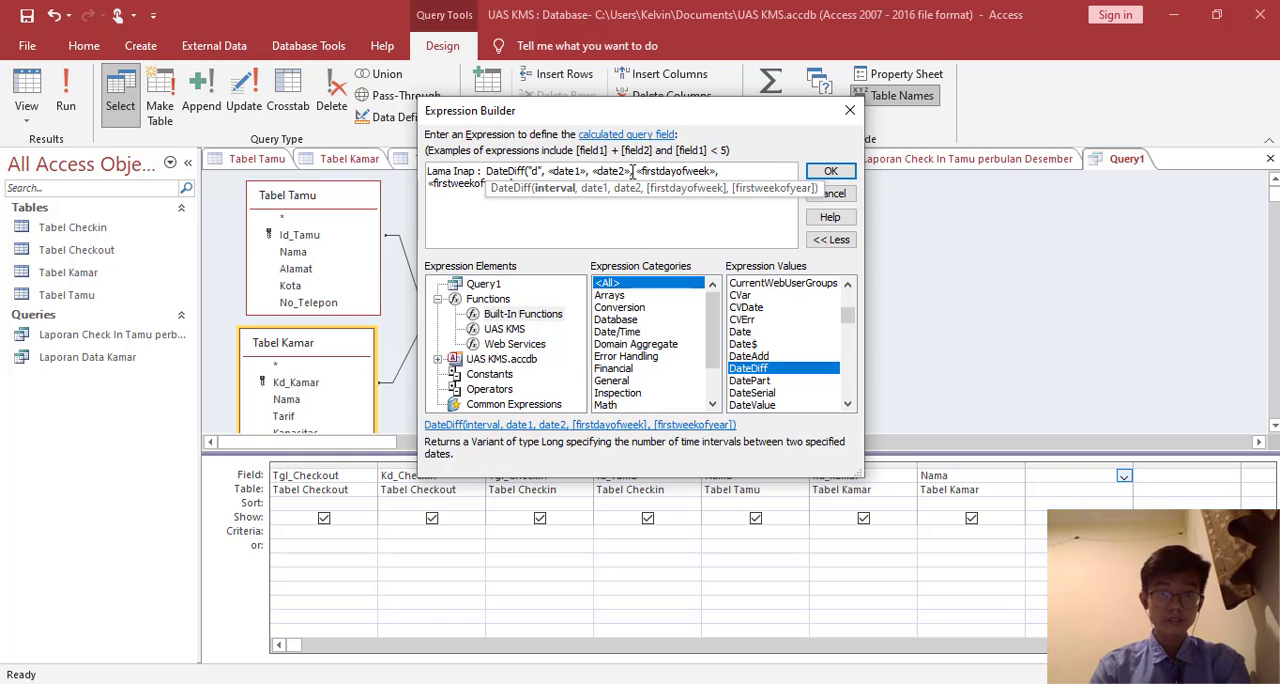
- Replace the «date1» placeholder with the Tgl_Checkin field from Tabel Checkin
click(578, 173)
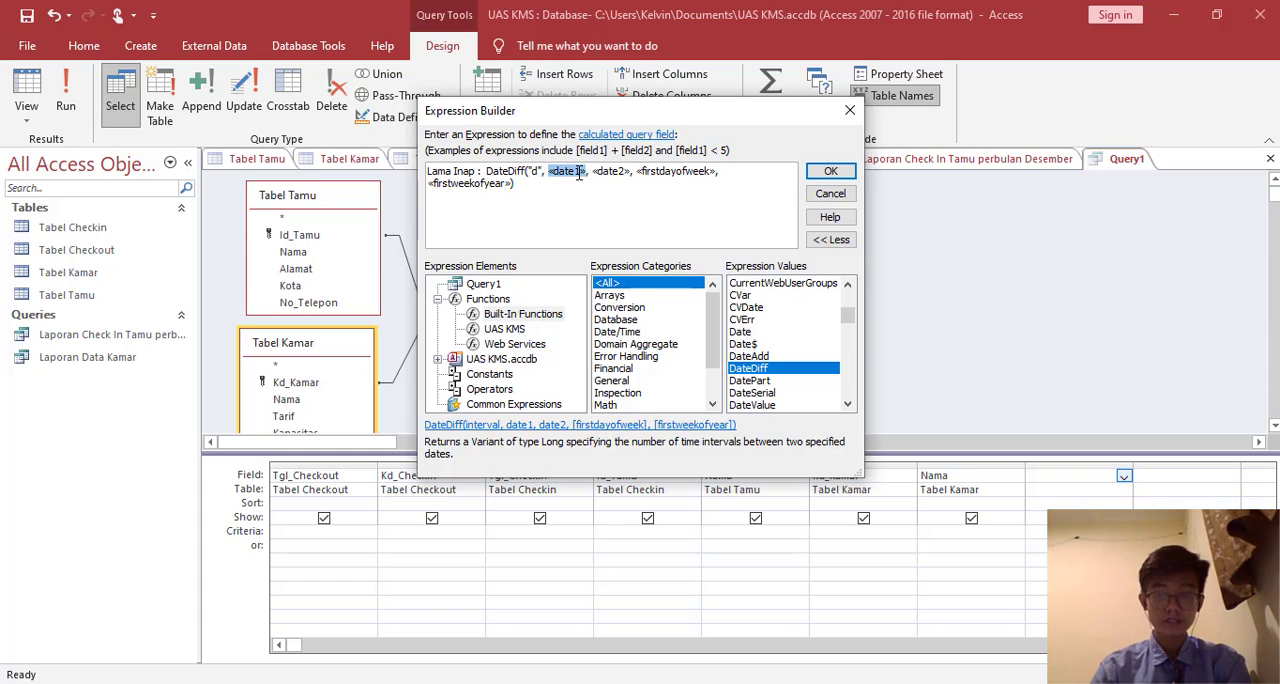
key(BackSpace)
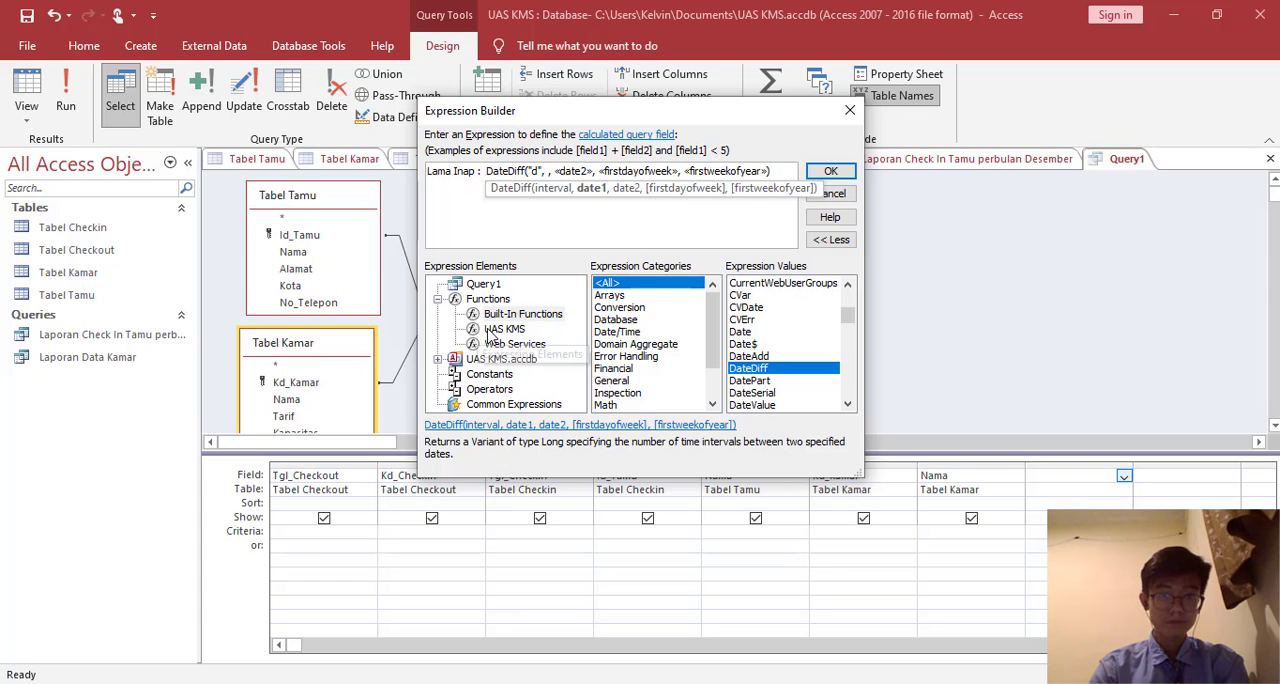
click(440, 359)
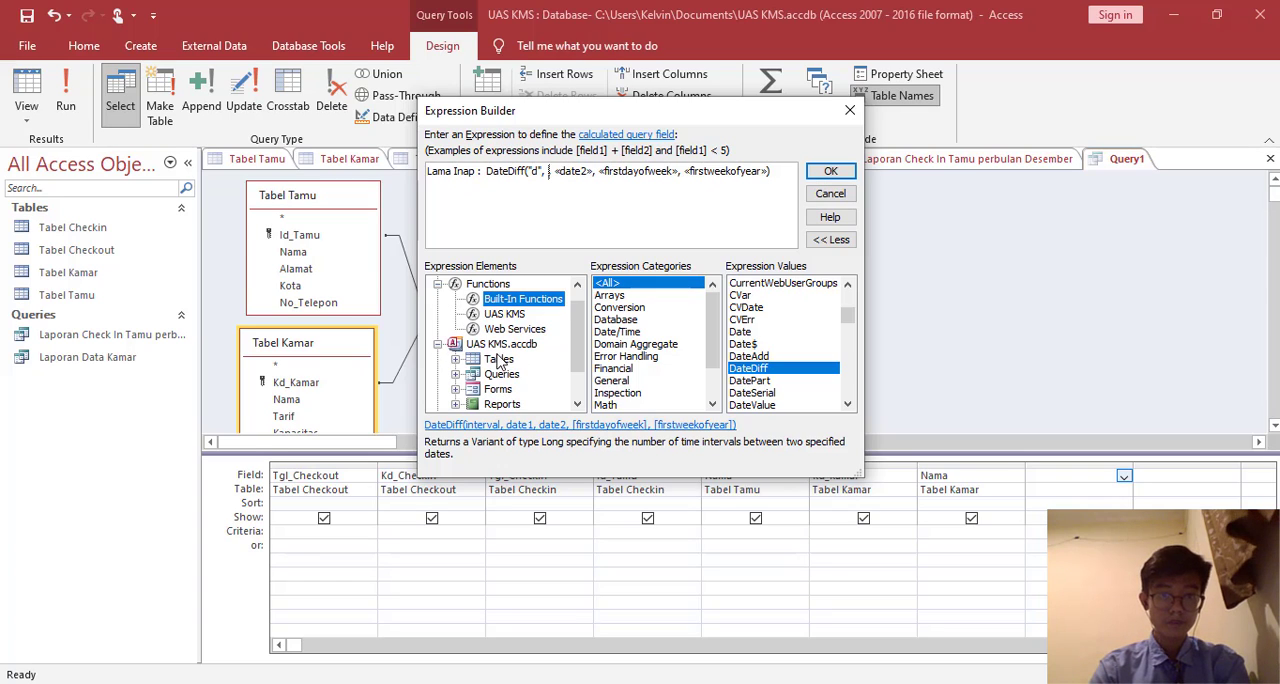
click(490, 360)
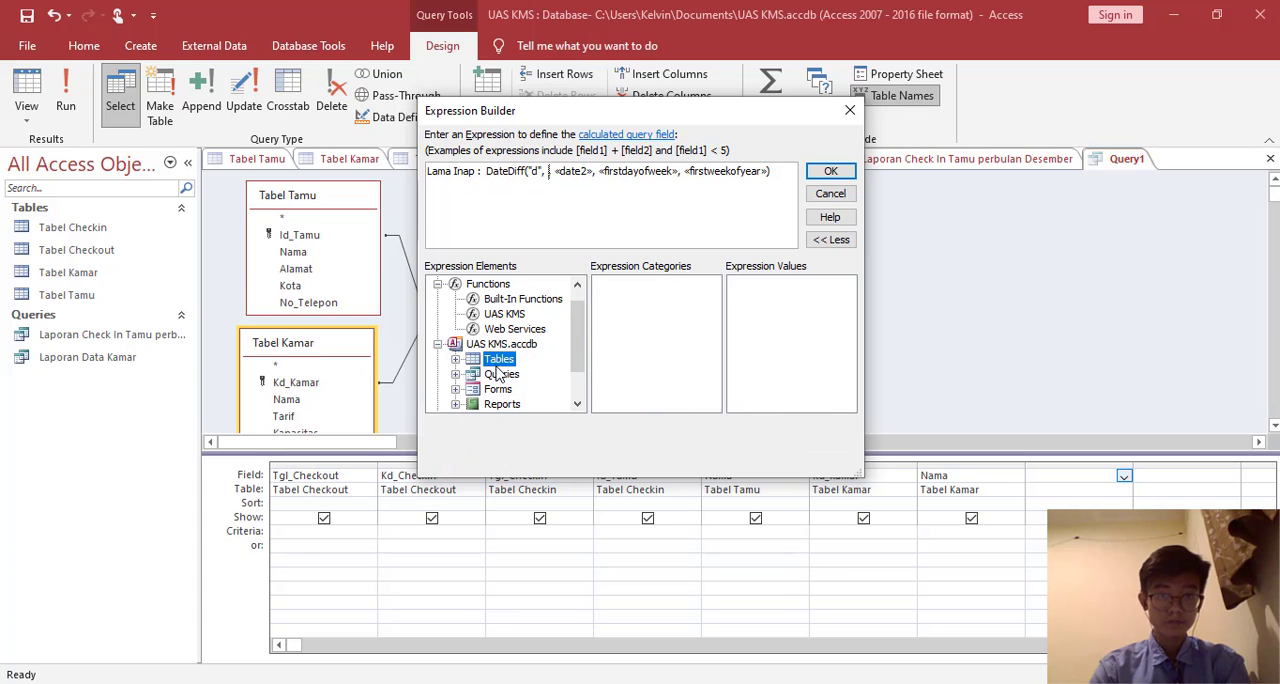
click(455, 360)
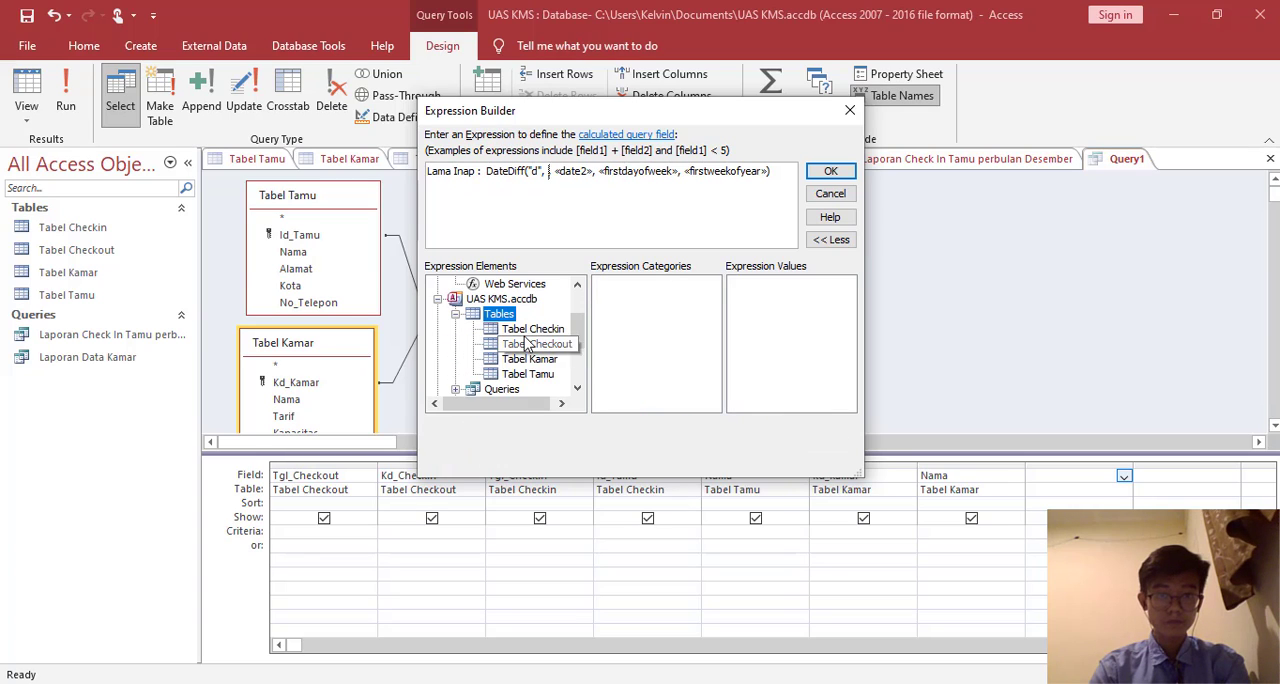
click(524, 332)
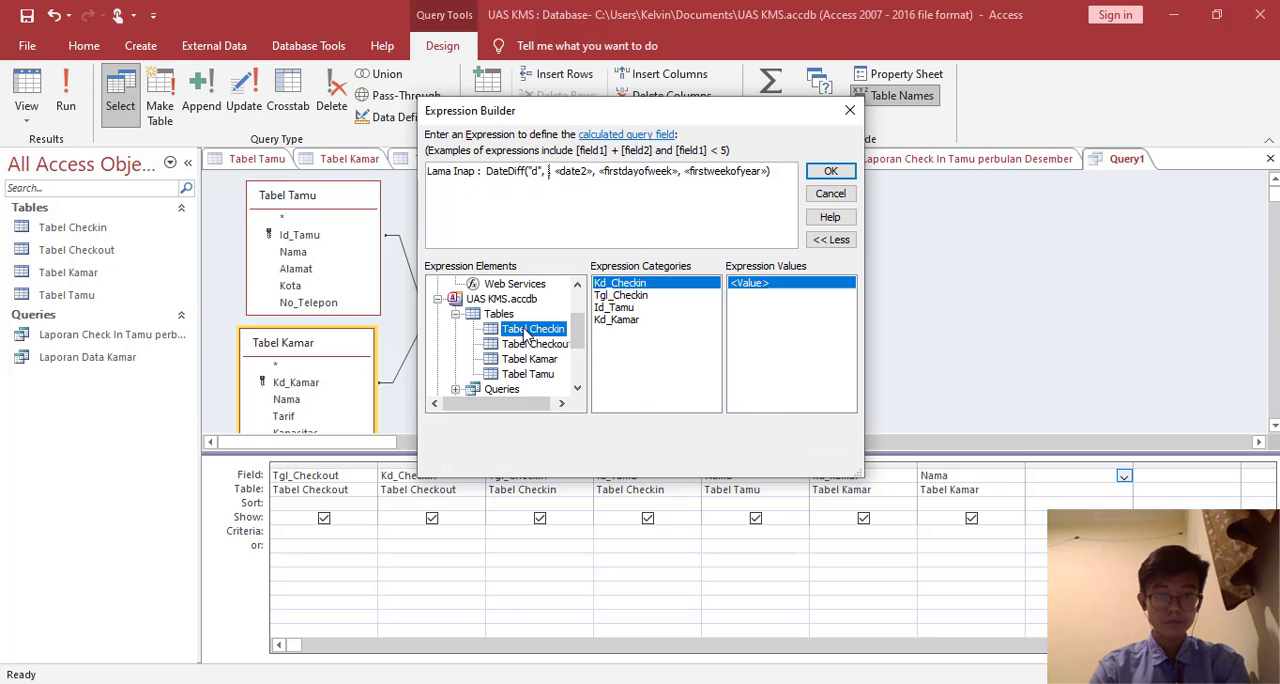
click(628, 297)
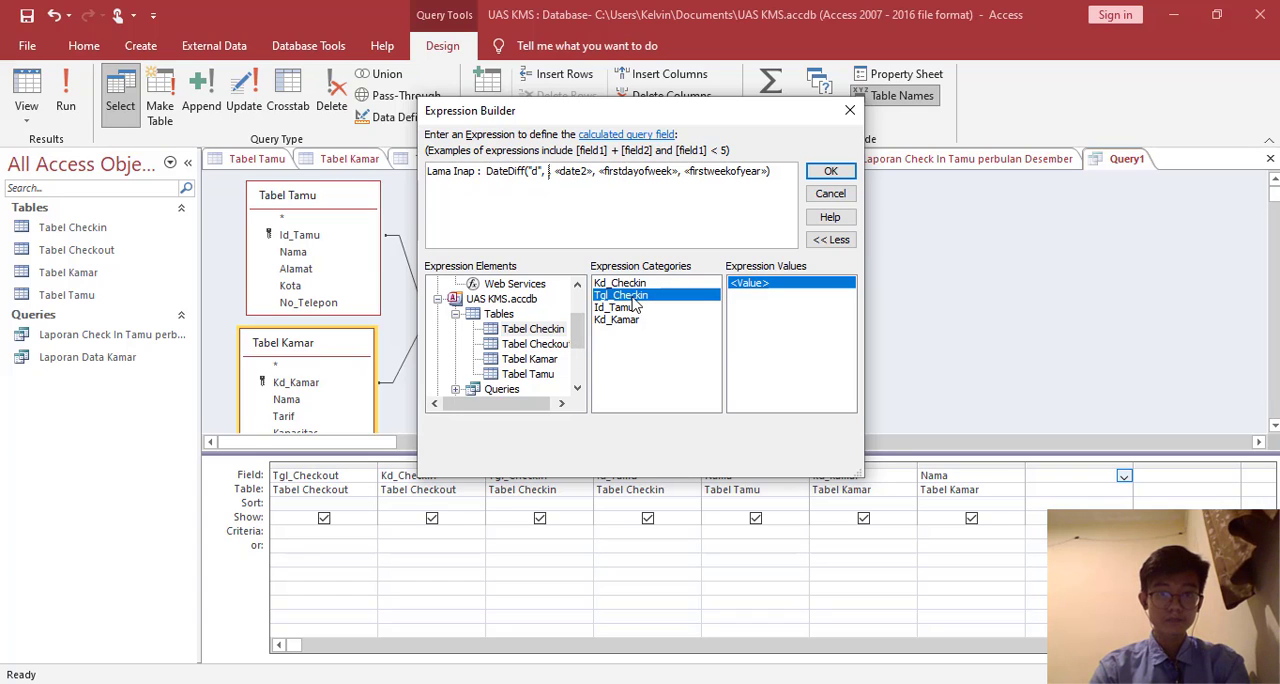
double_click(632, 298)
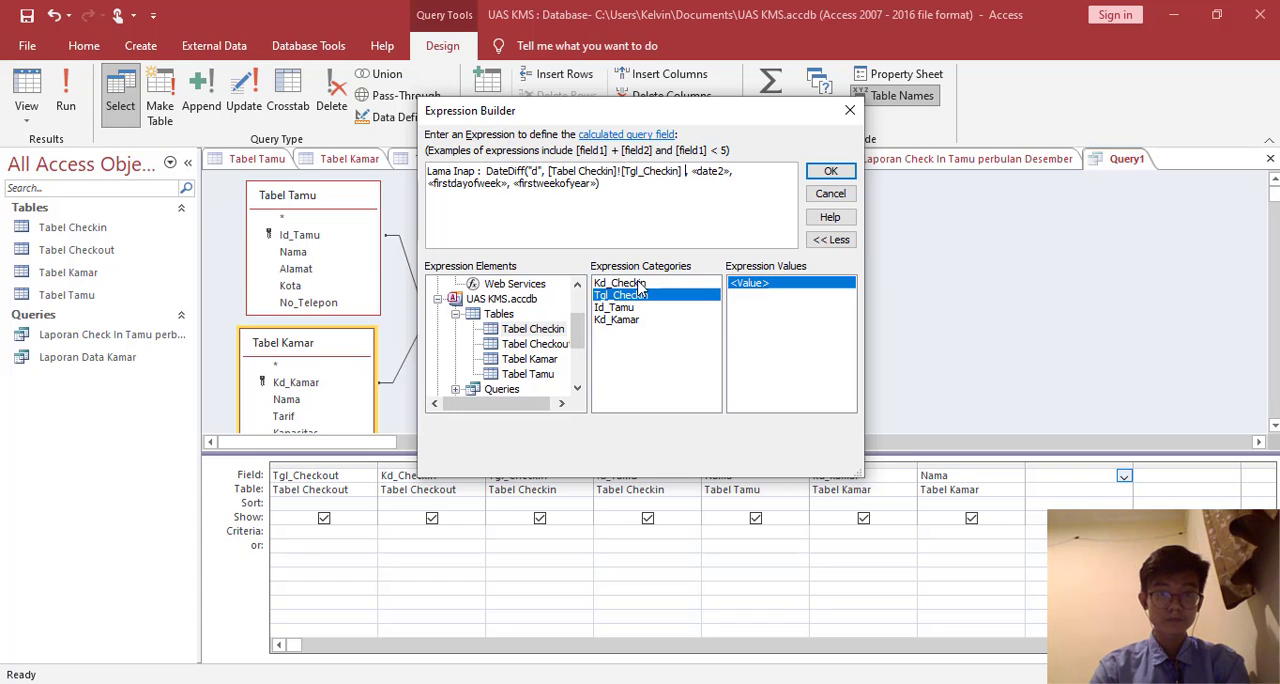
- Replace the «date2» placeholder with the Tgl_Checkout field from Tabel Checkout
click(712, 176)
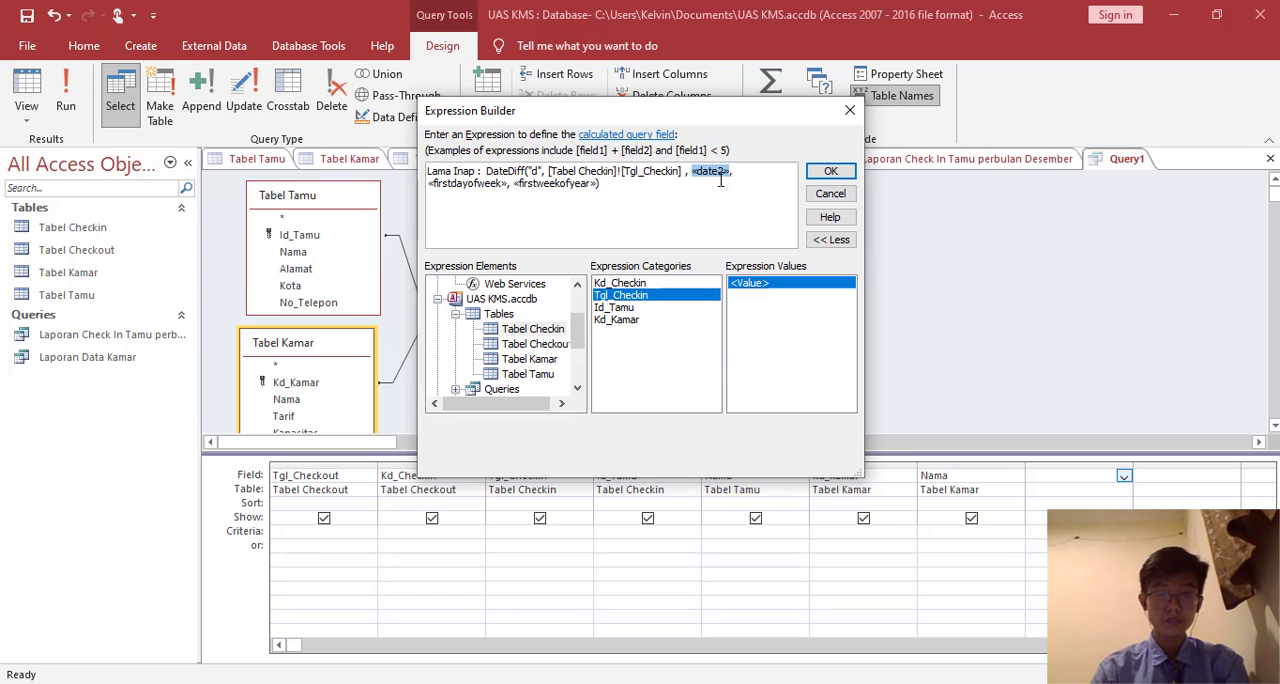
key(Delete)
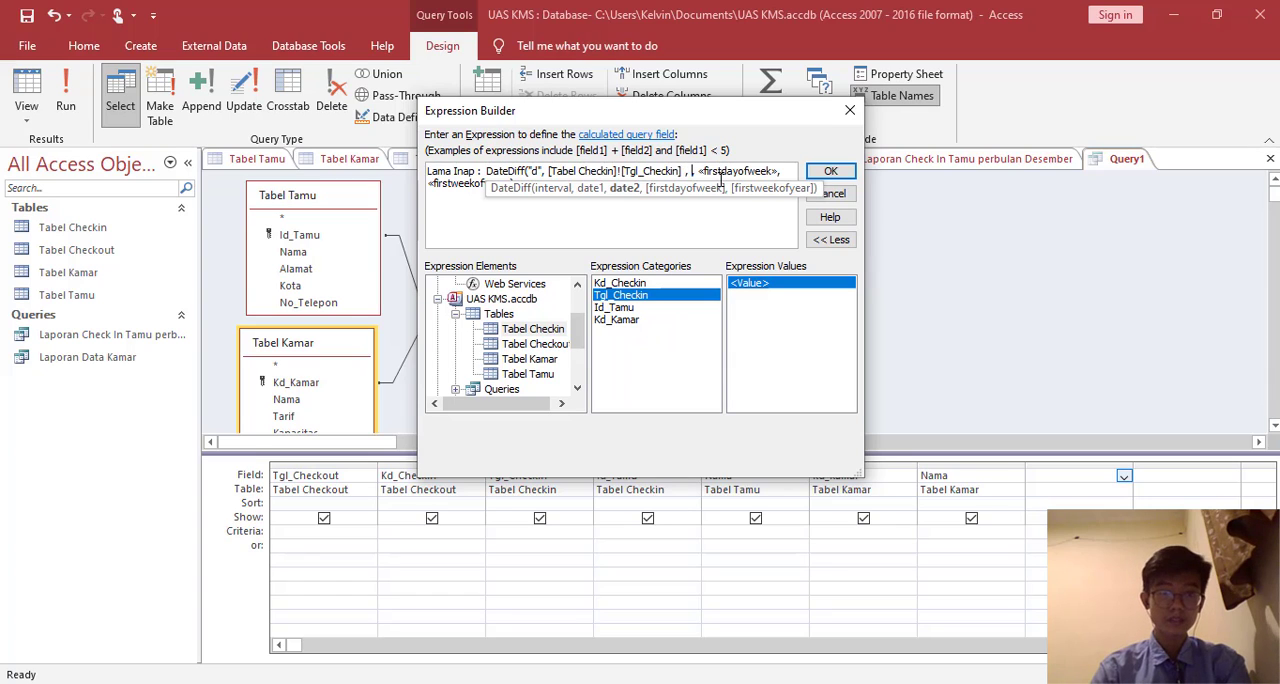
click(512, 345)
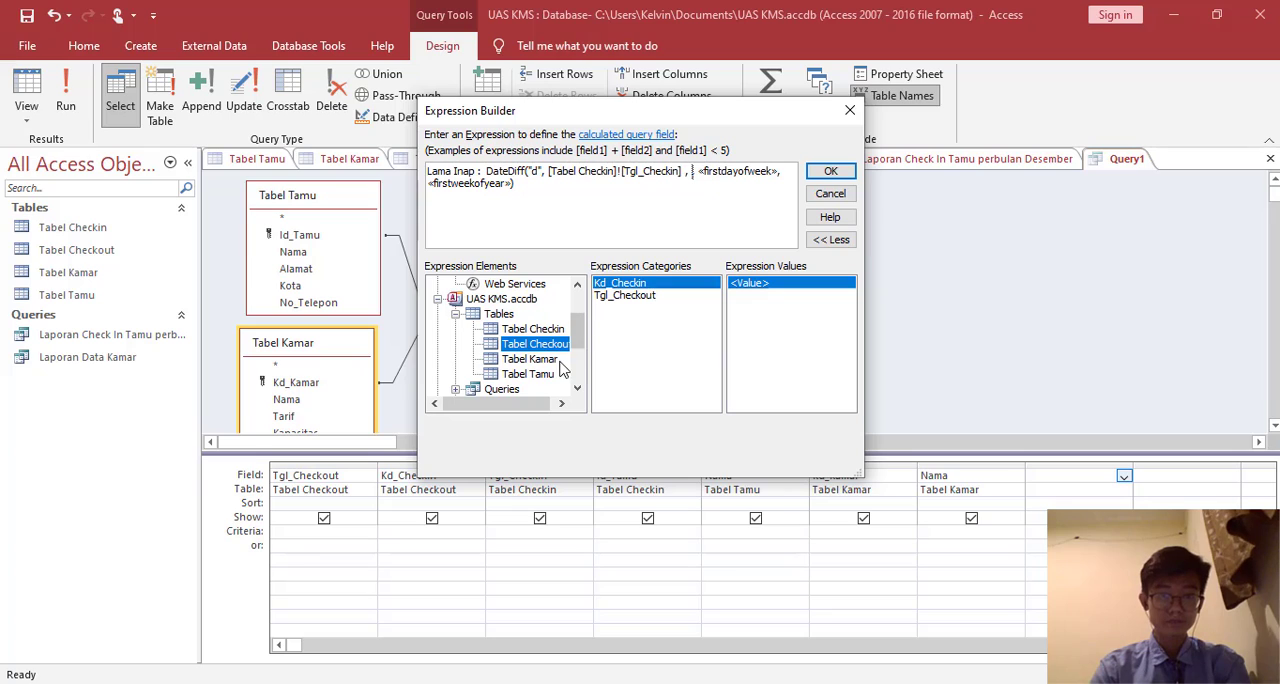
click(544, 359)
click(545, 373)
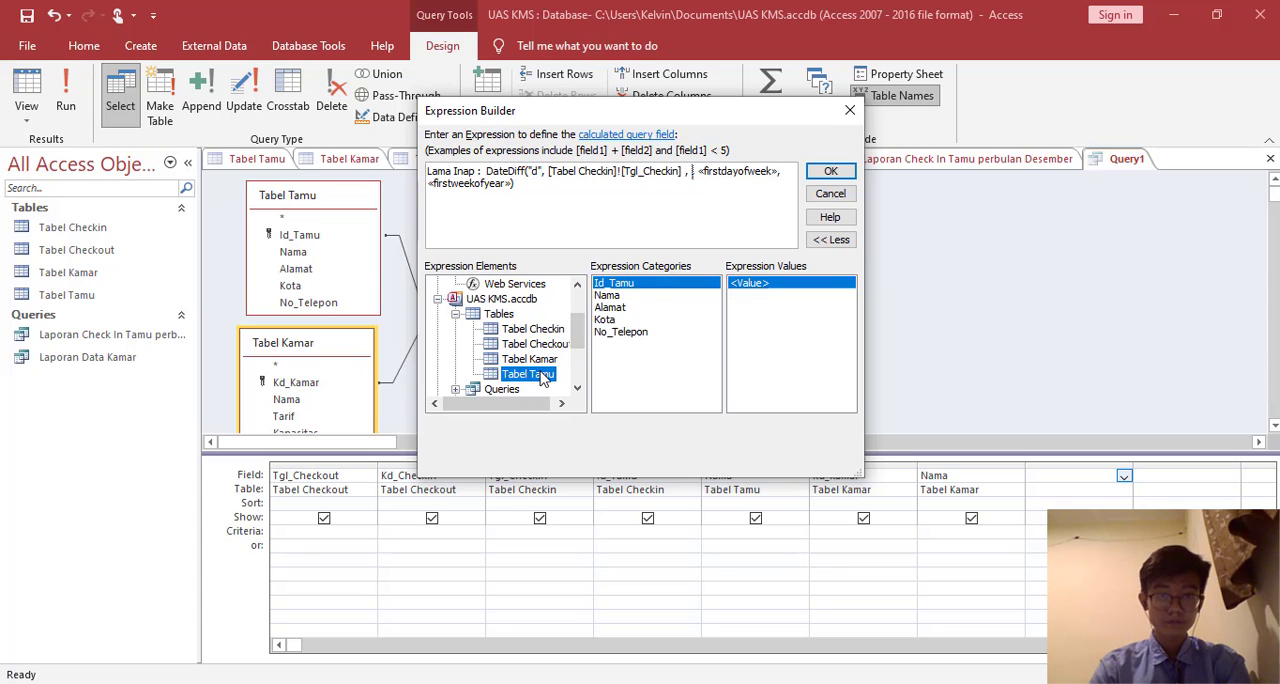
click(538, 344)
double_click(648, 296)
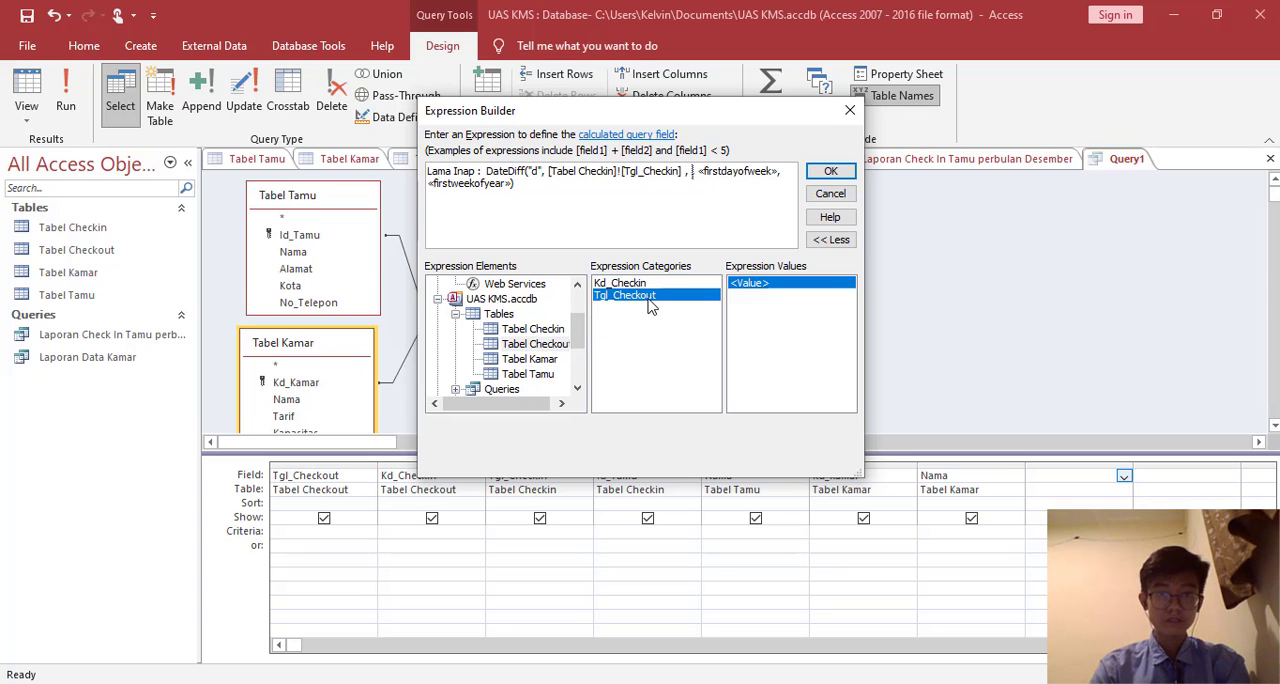
- Remove the «firstdayofweek» and «firstweekofyear» arguments and their commas from the DateDiff expression
click(652, 188)
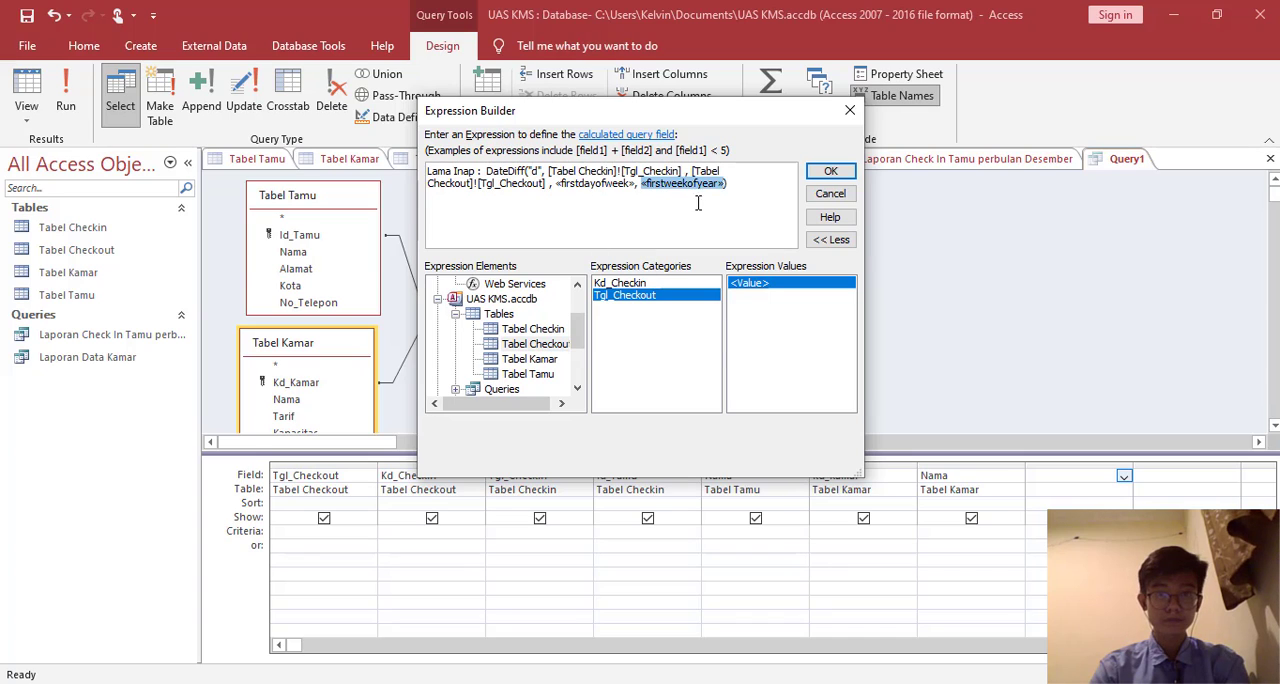
key(Delete)
click(605, 183)
key(Delete)
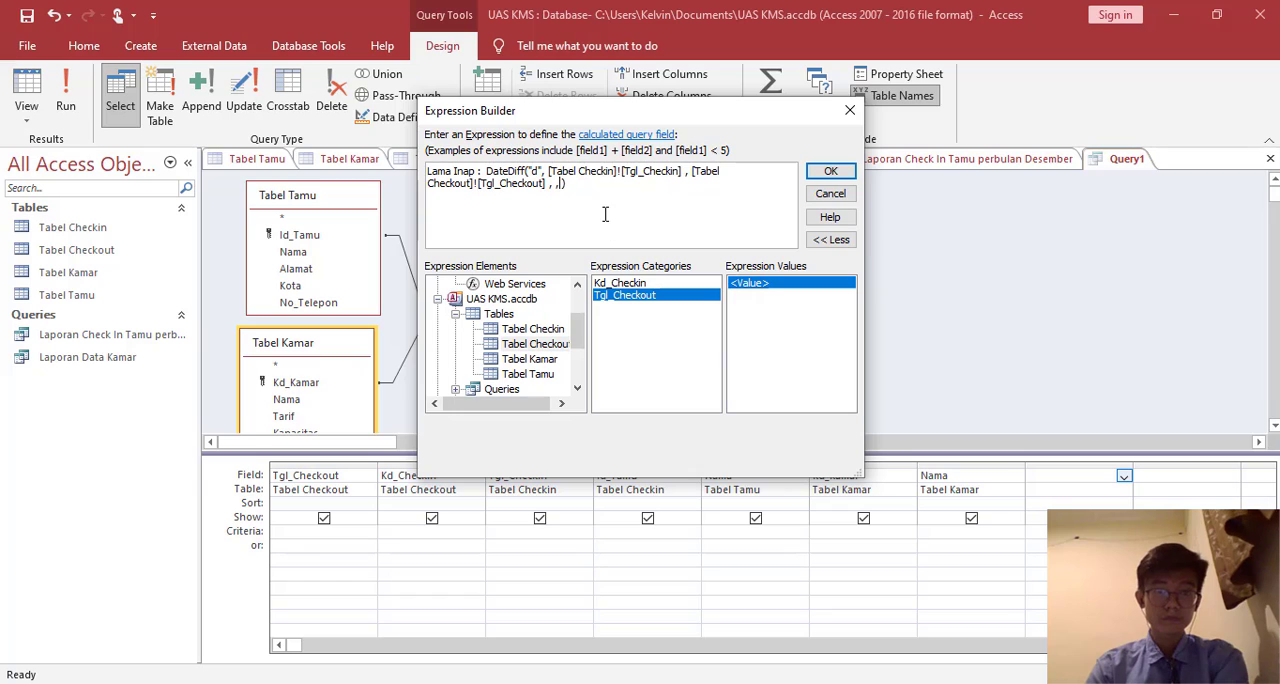
key(BackSpace)
key(BackSpace)
key(BackSpace)
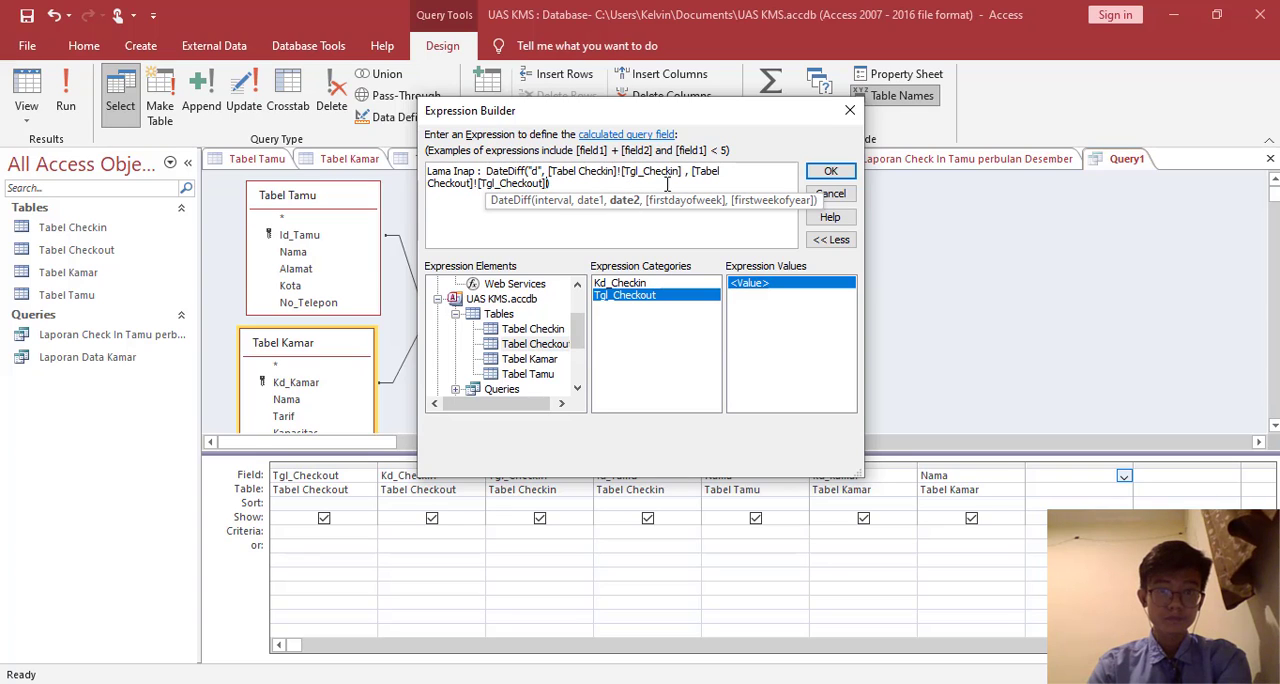
- Remove the spaces around the comma between the two date fields, and show the query with its Lama Inap column as a datasheet
click(693, 170)
key(BackSpace)
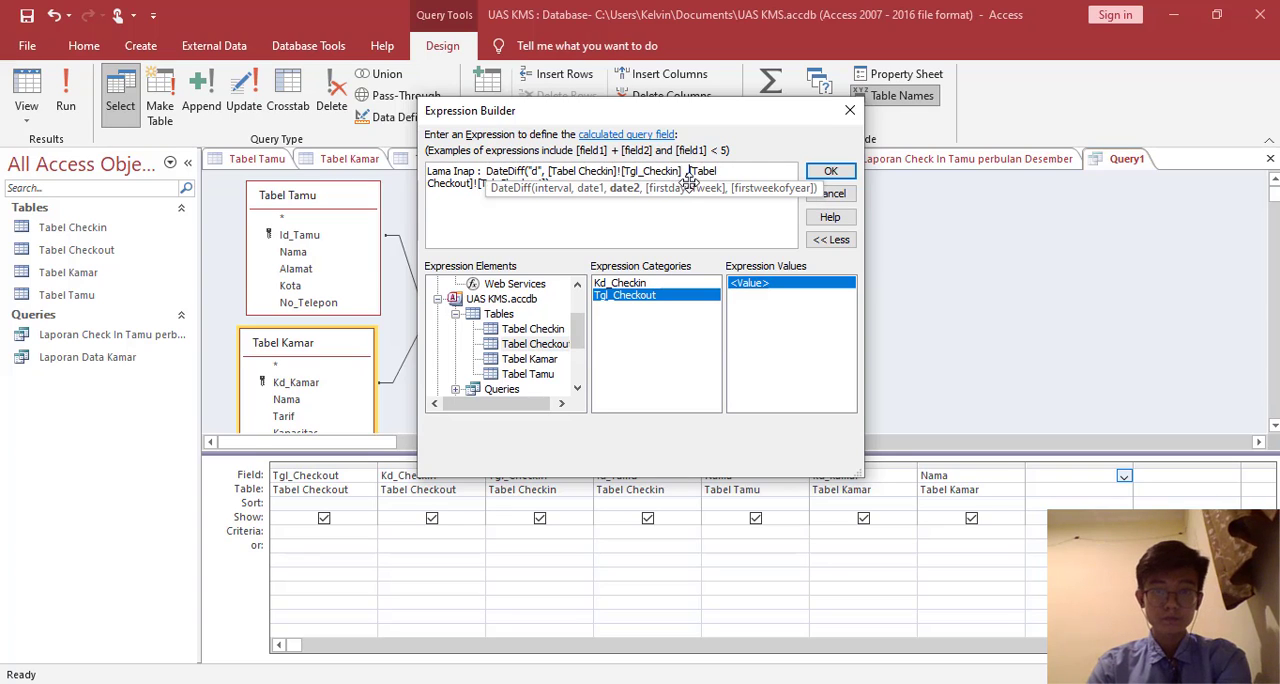
click(684, 173)
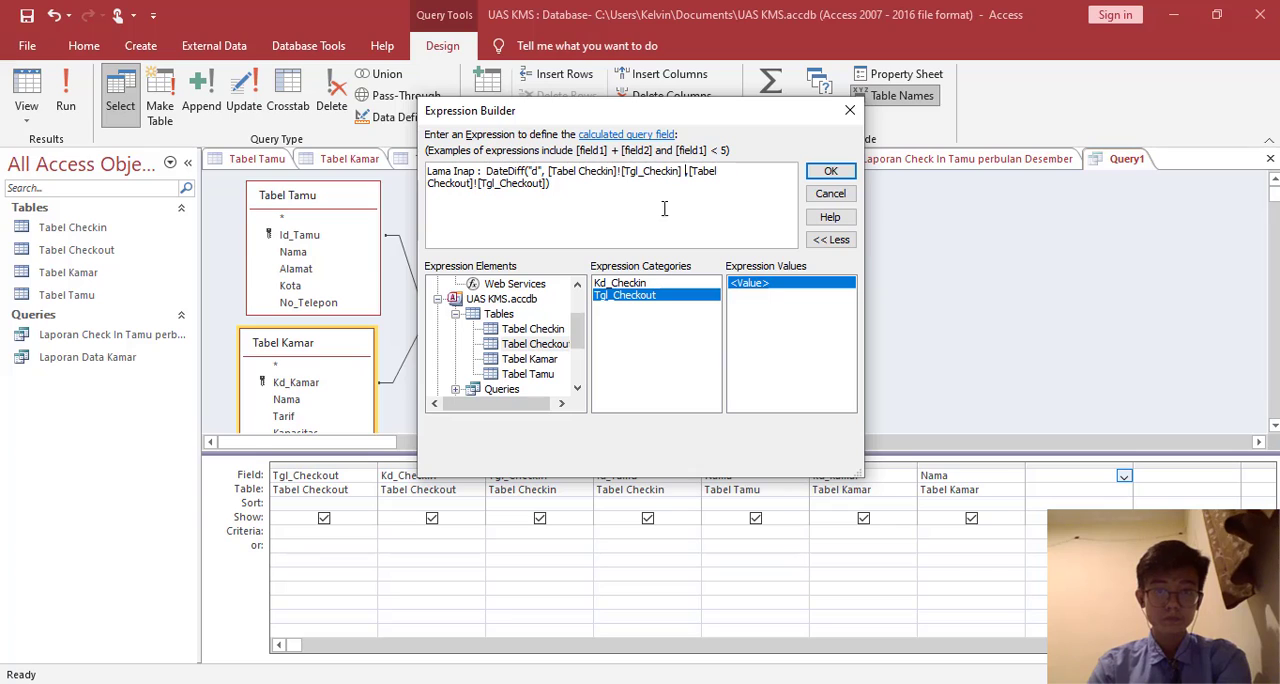
key(BackSpace)
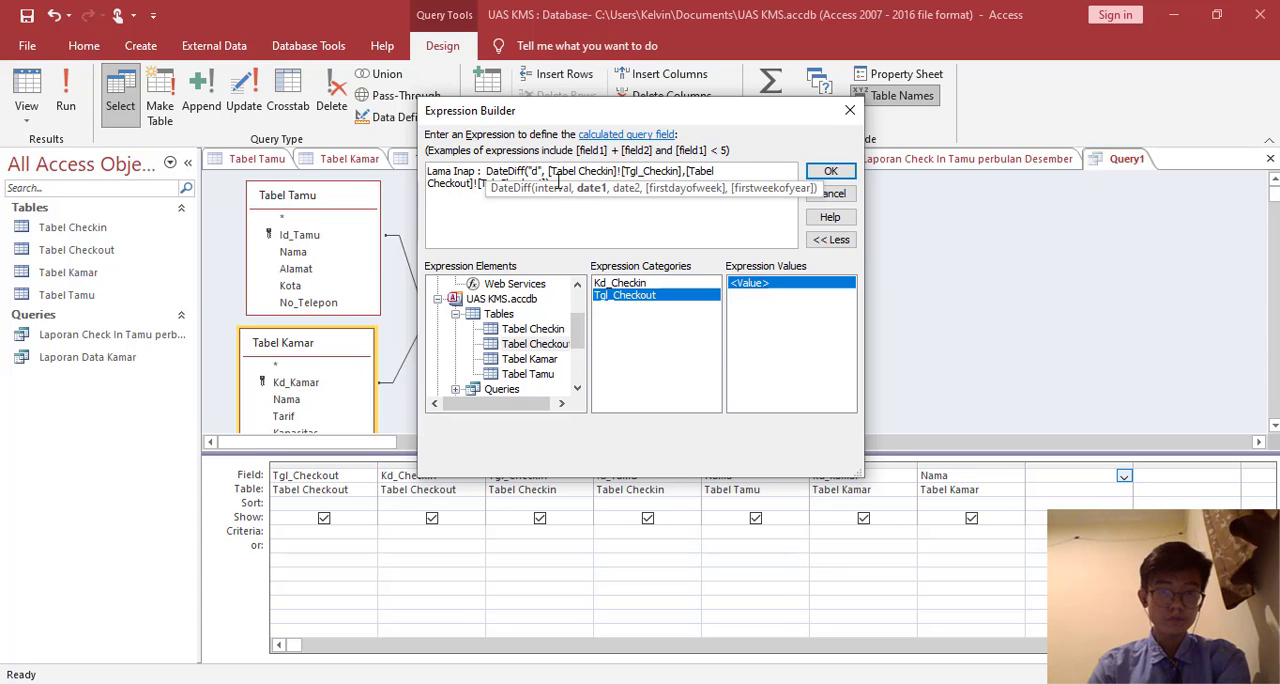
click(624, 228)
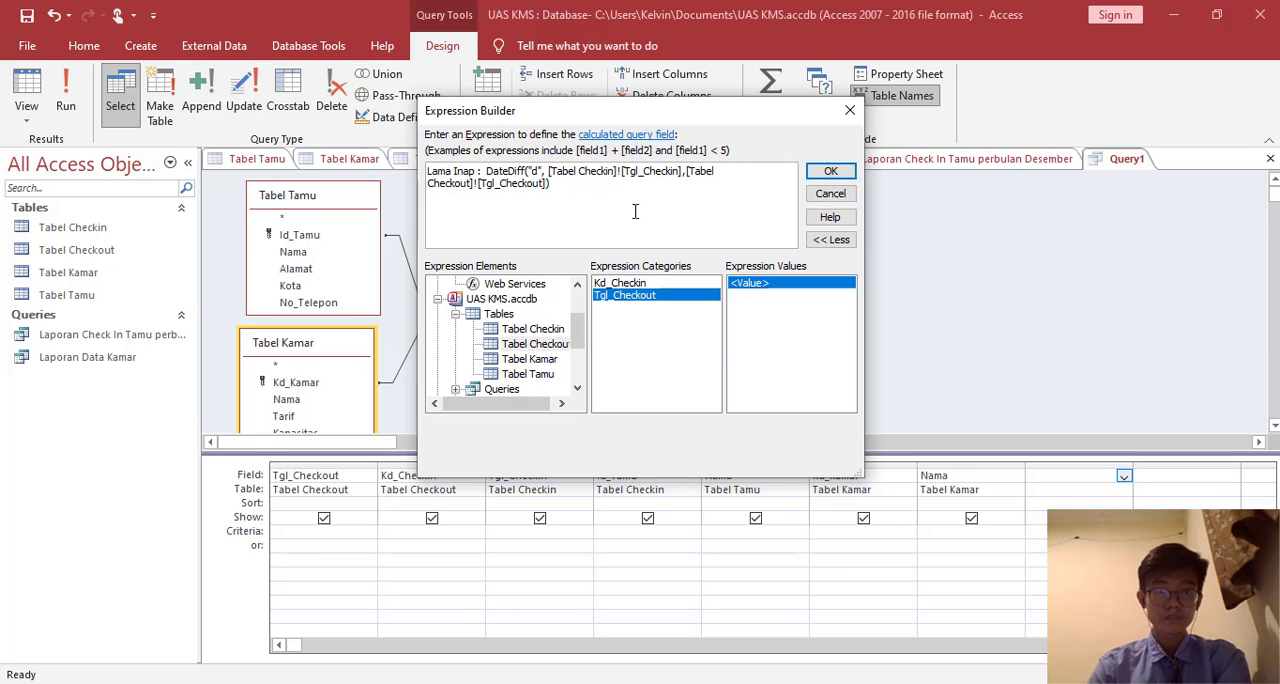
click(830, 171)
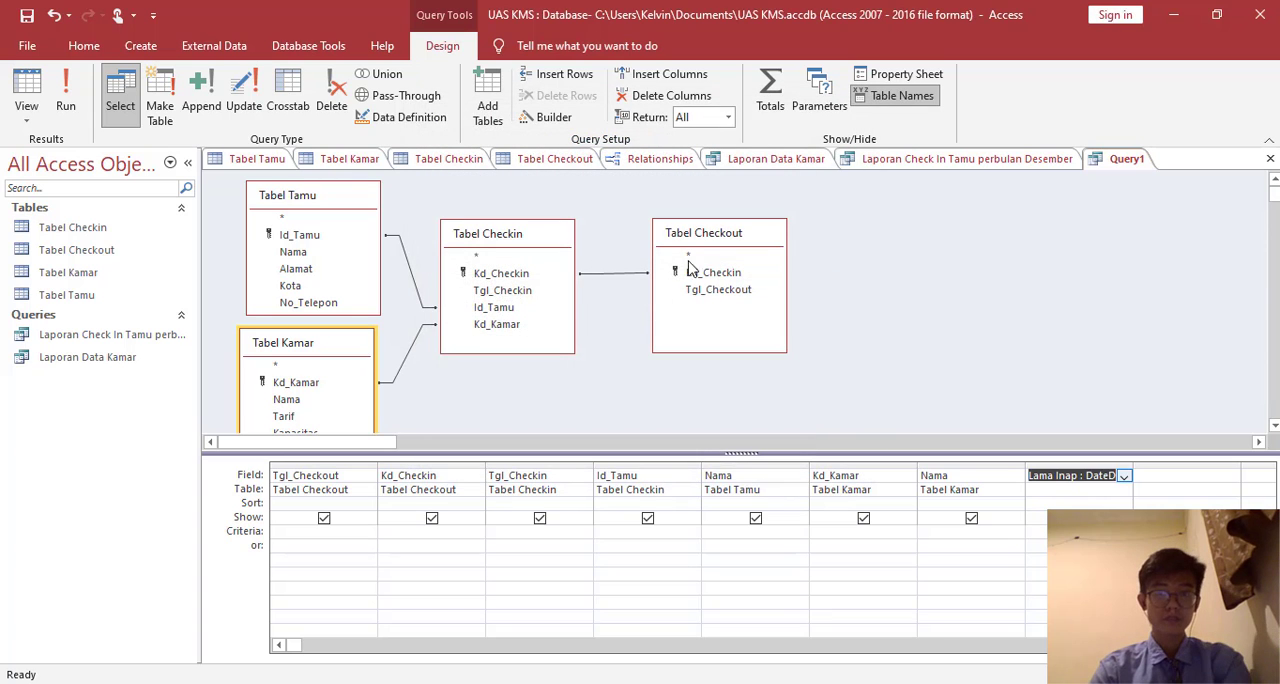
click(25, 93)
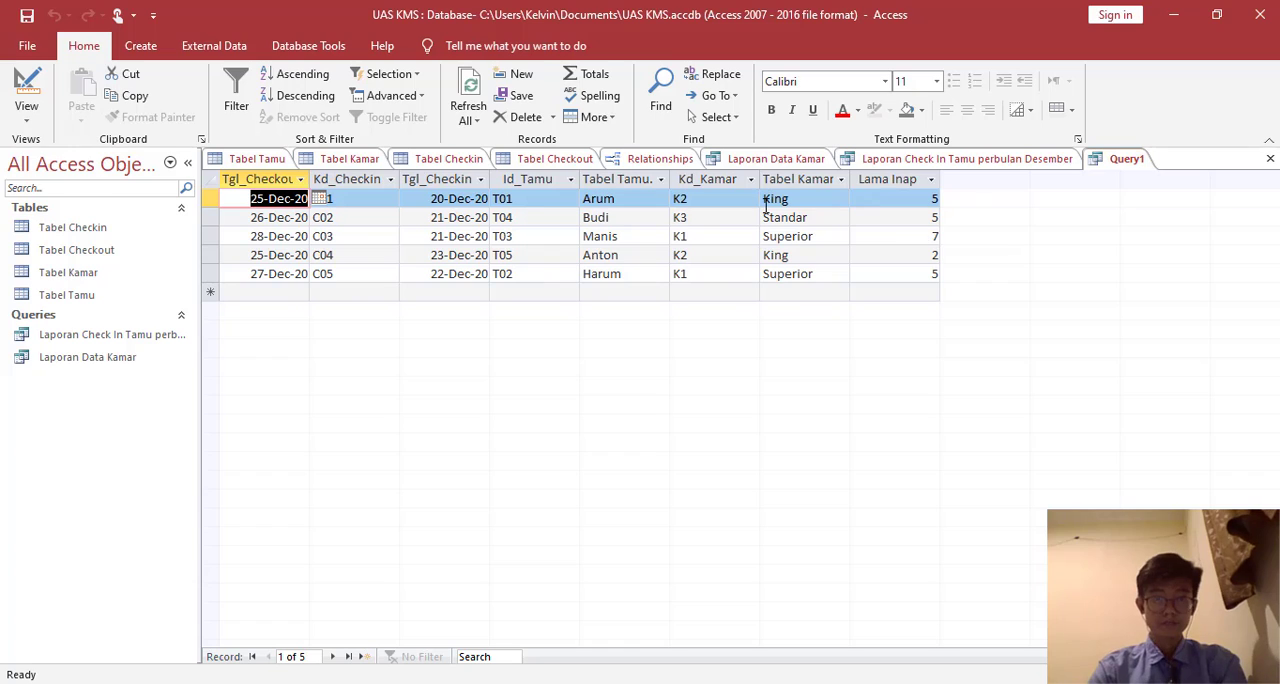
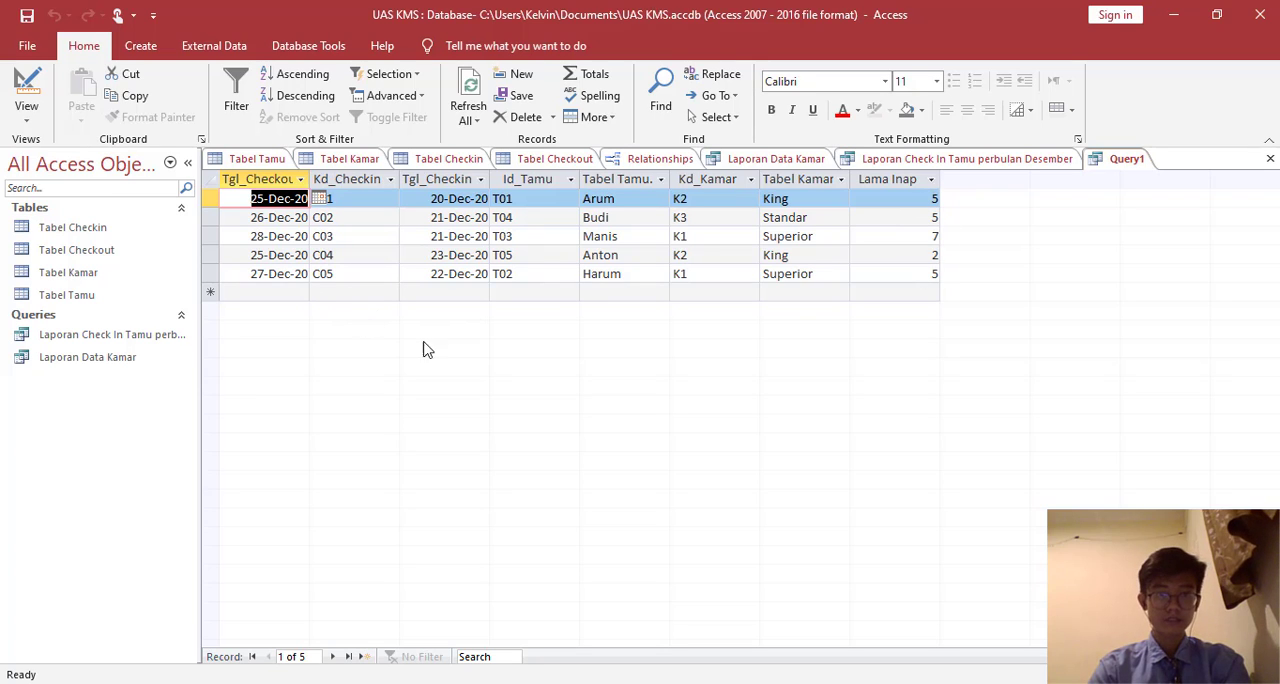
- Save the query as Laporan Check Out Tamu perbulan Desember
right_click(1118, 160)
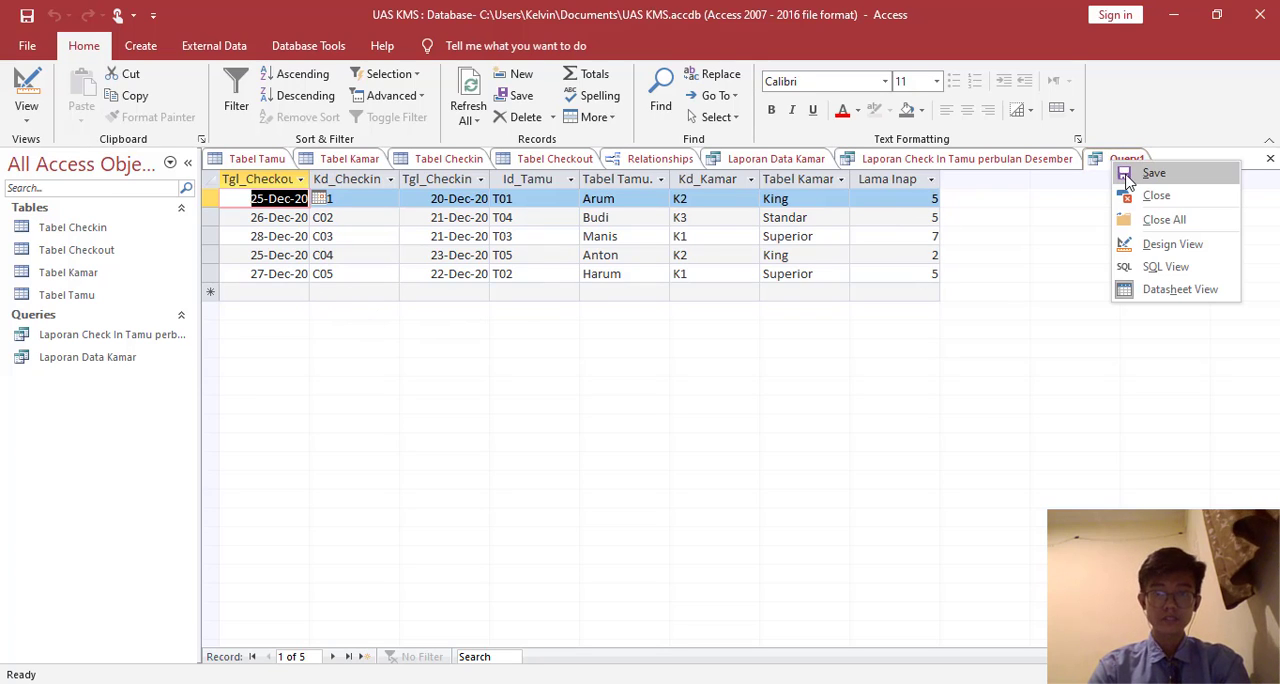
click(1128, 178)
text(Laporan Check Out Tamu p)
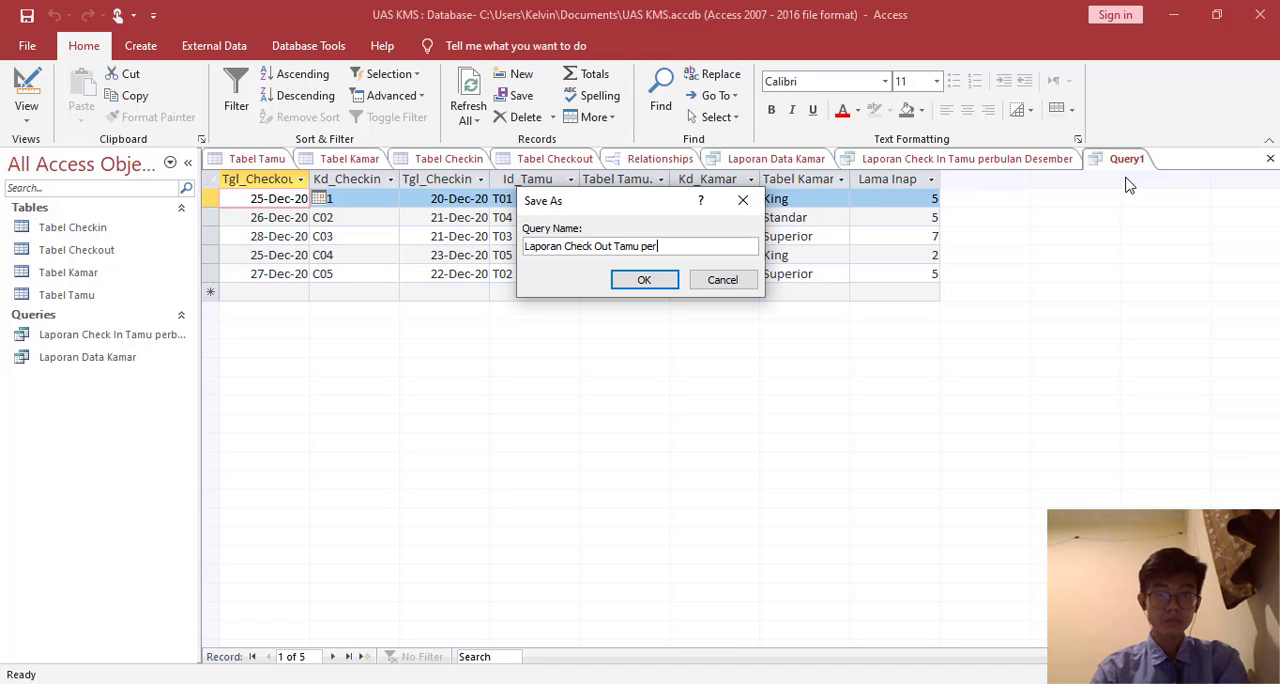
text(er)
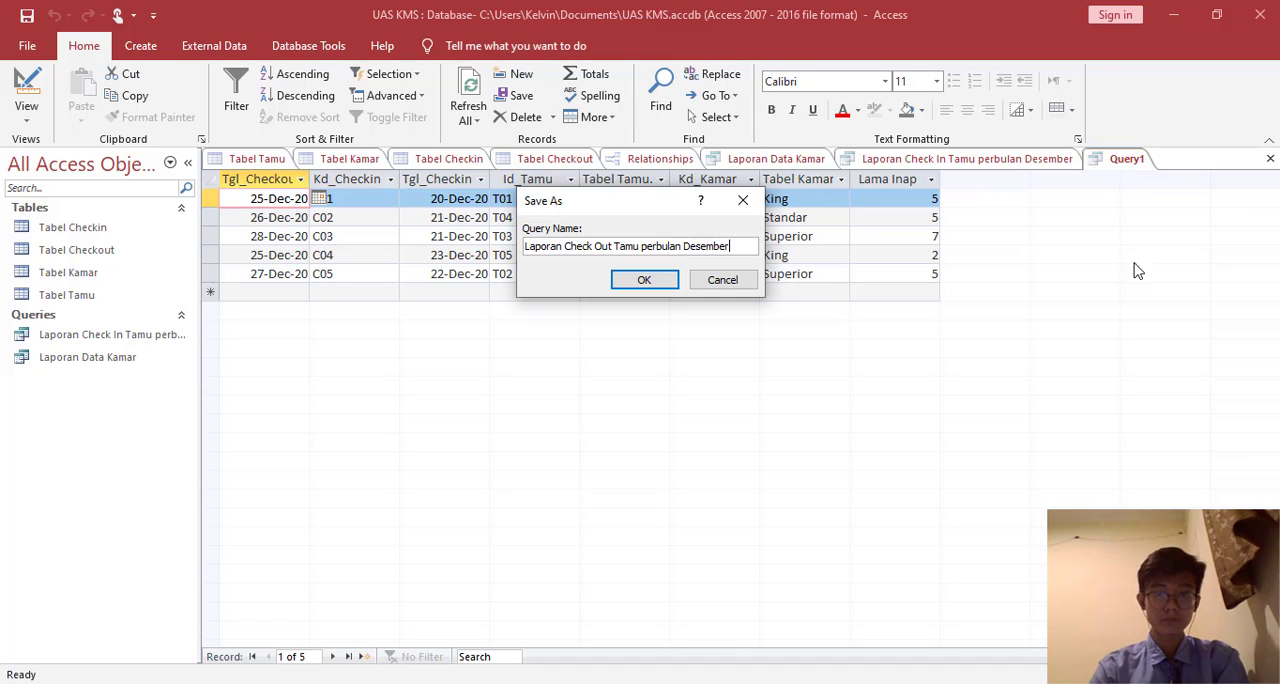
click(645, 284)
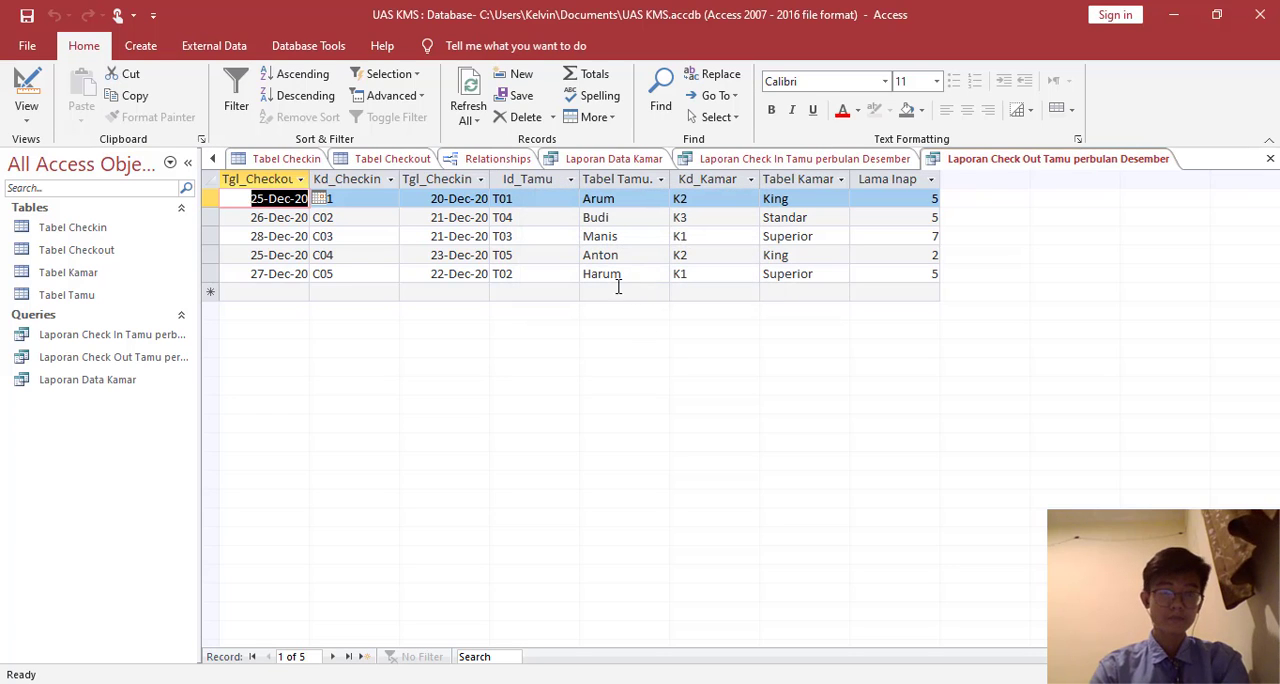
- Create a new query design containing the Laporan Check Out Tamu perbulan Desember query and Tabel Kamar
click(140, 45)
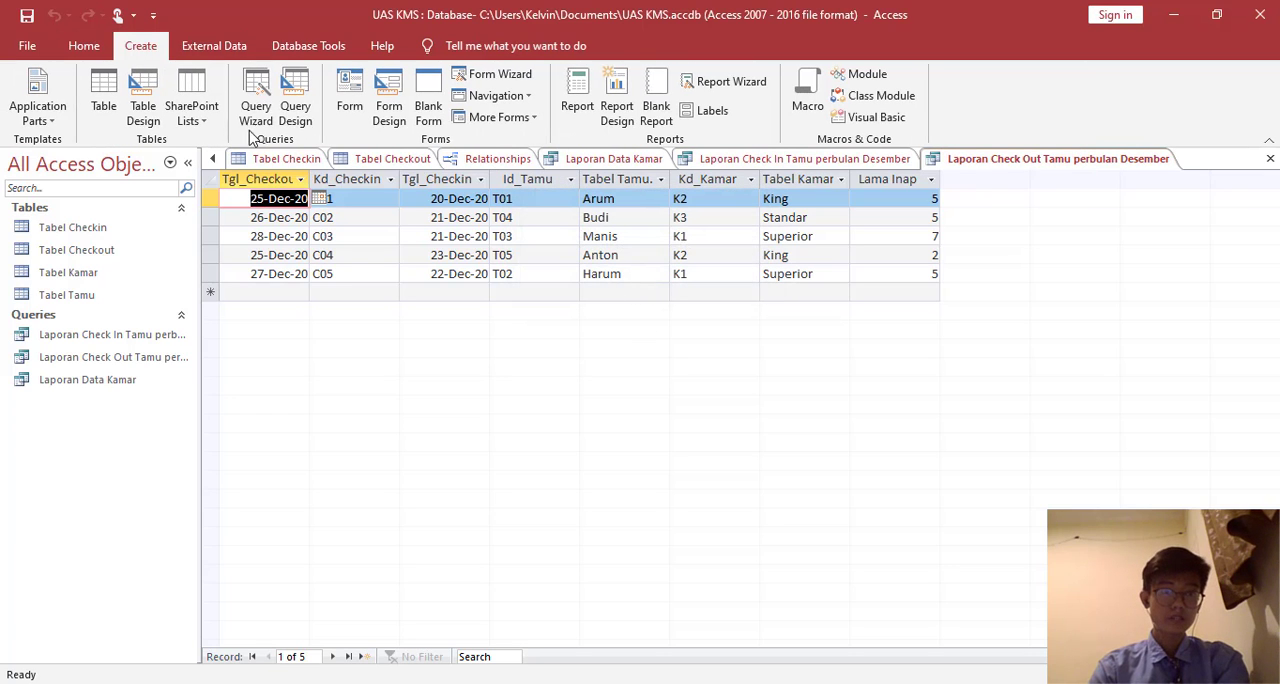
click(295, 110)
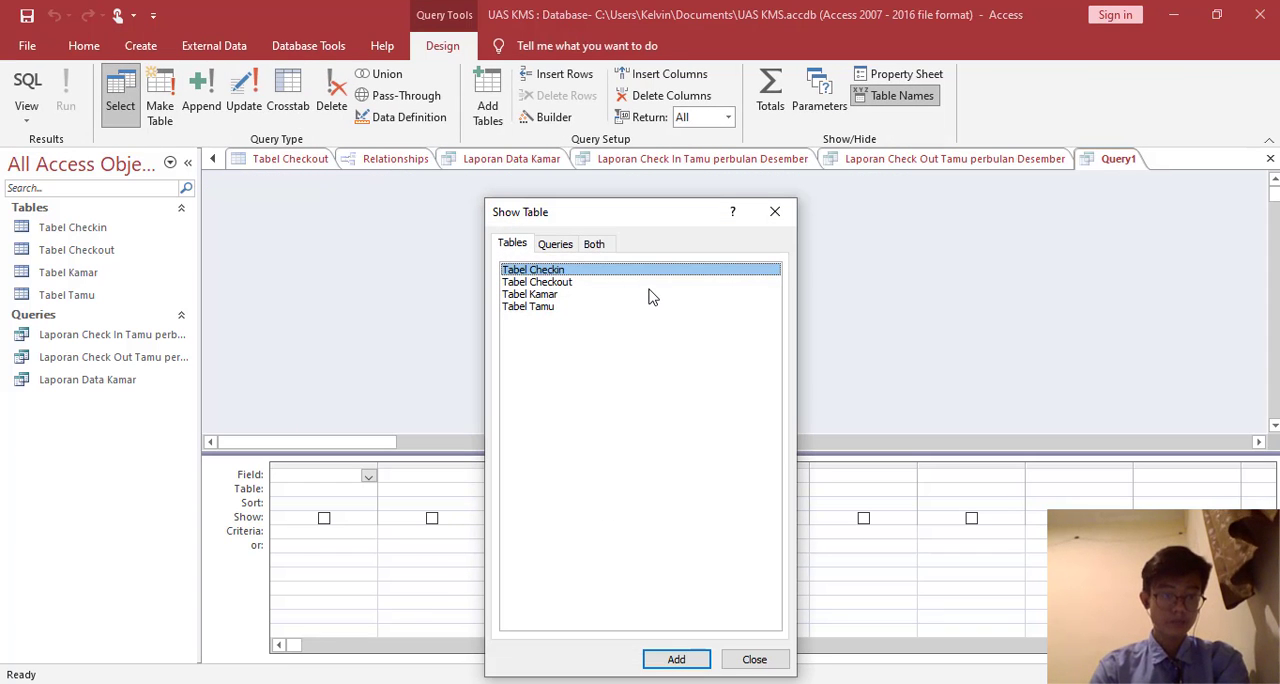
click(551, 246)
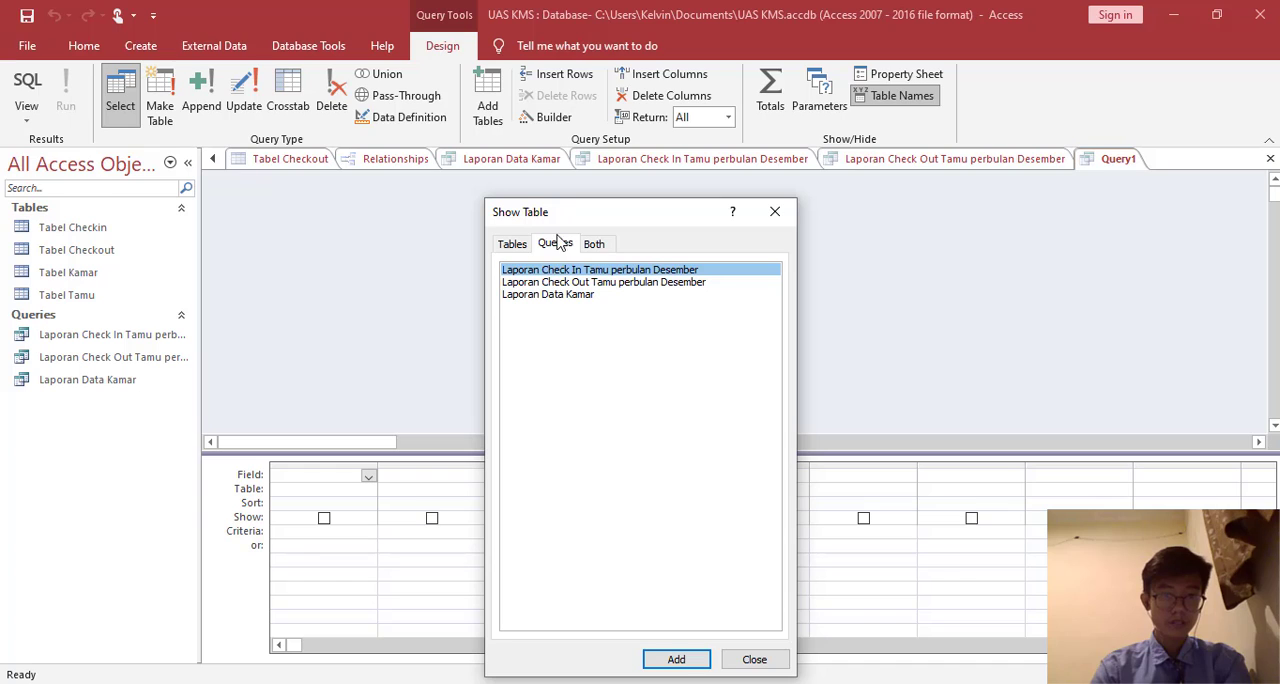
double_click(551, 284)
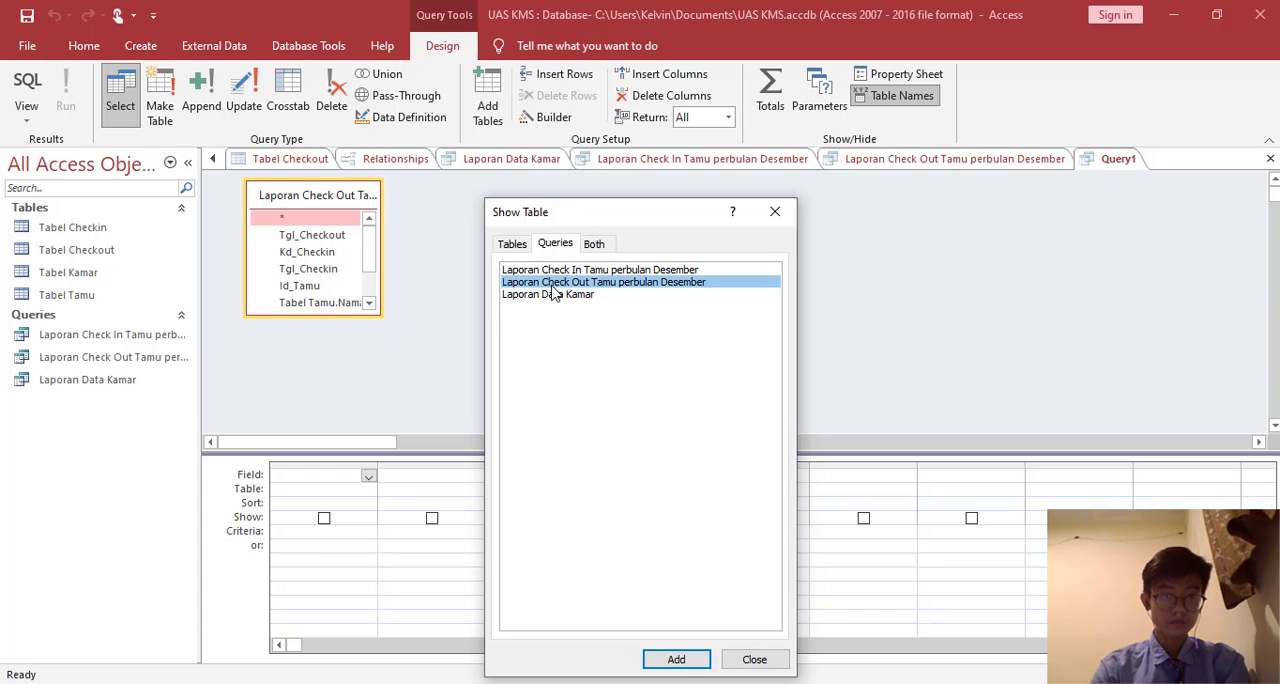
click(512, 244)
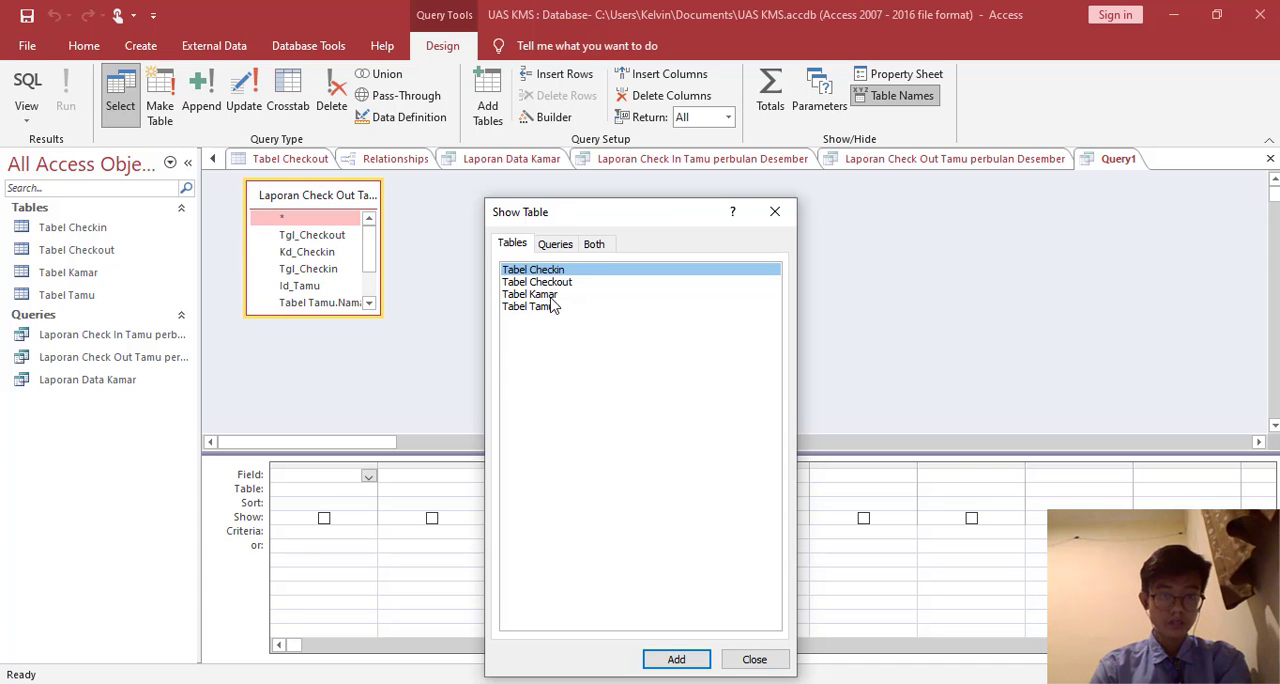
double_click(549, 295)
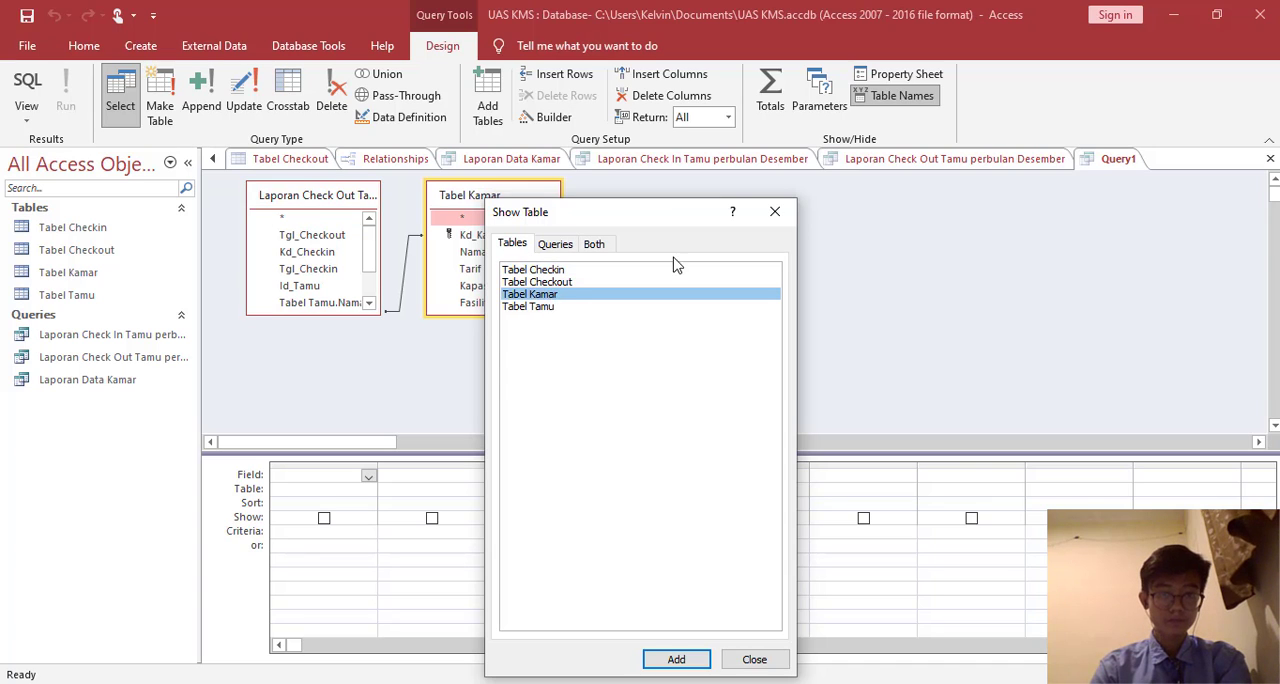
click(774, 211)
- Enlarge the check-out query's box to show all its fields and move Tabel Kamar so the join line runs straight
drag(522, 206, 550, 278)
click(545, 293)
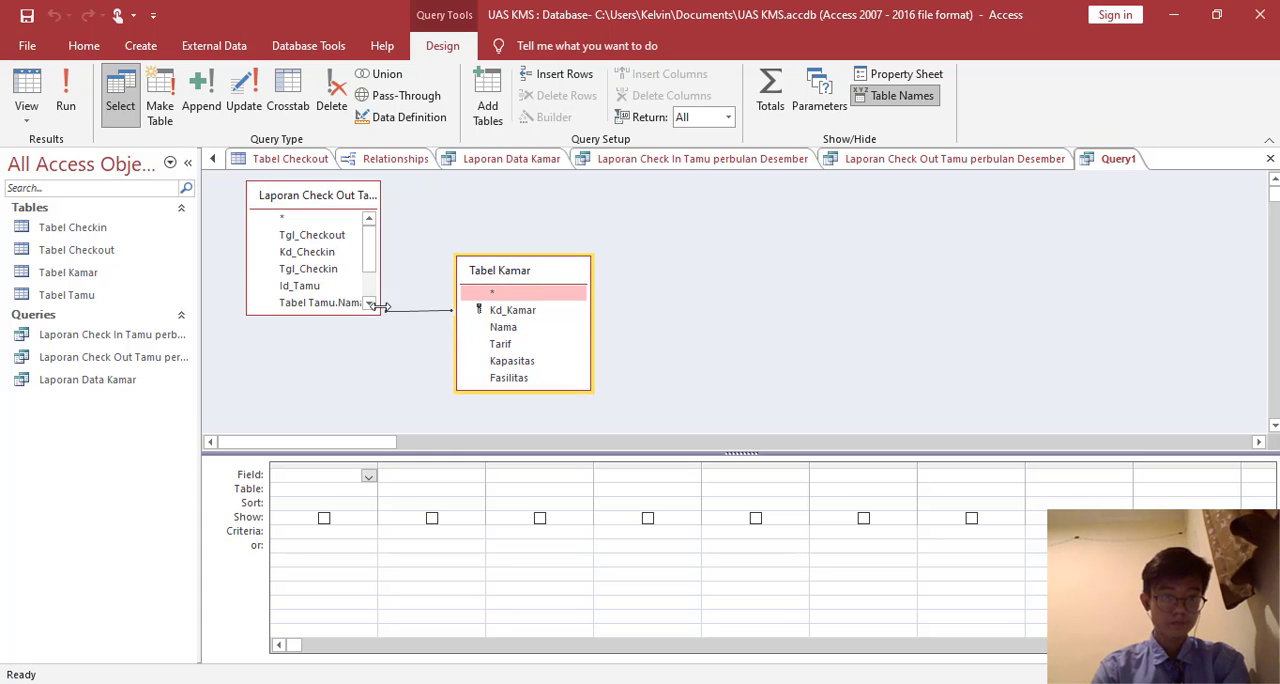
drag(380, 317, 400, 372)
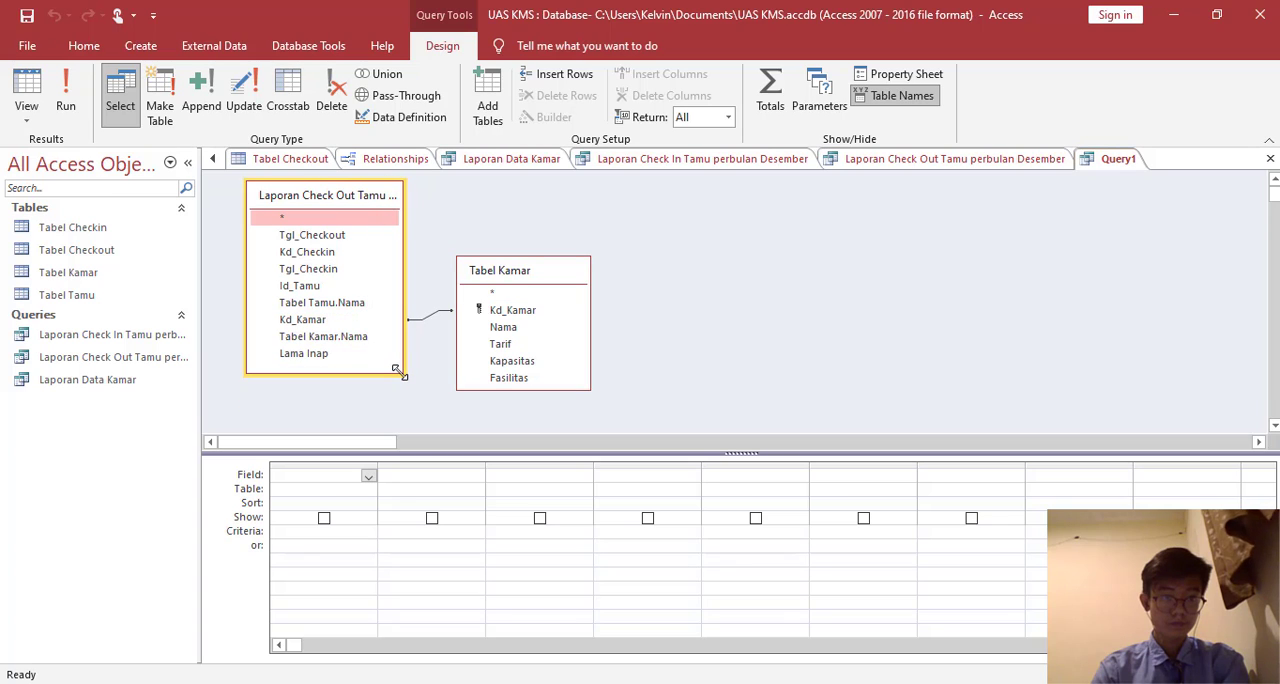
drag(549, 282, 562, 289)
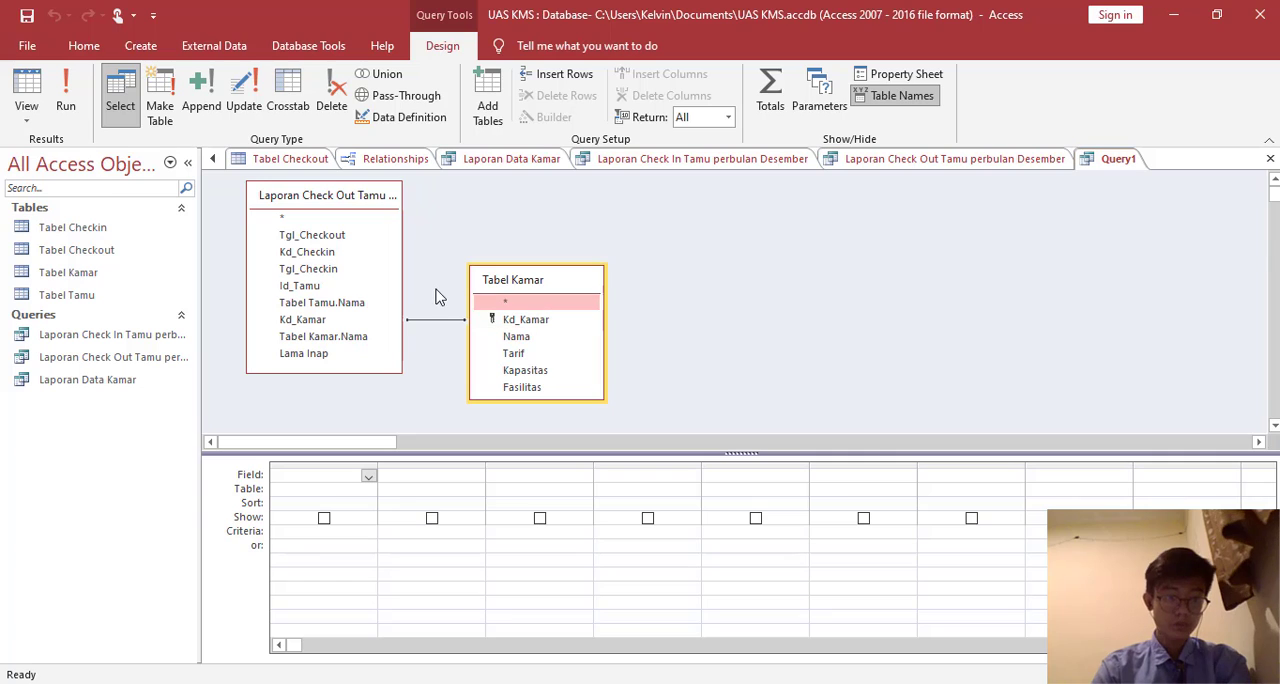
- Add all eight fields of the check-out report query to the design grid in order, from Tgl_Checkout through Lama Inap
double_click(312, 236)
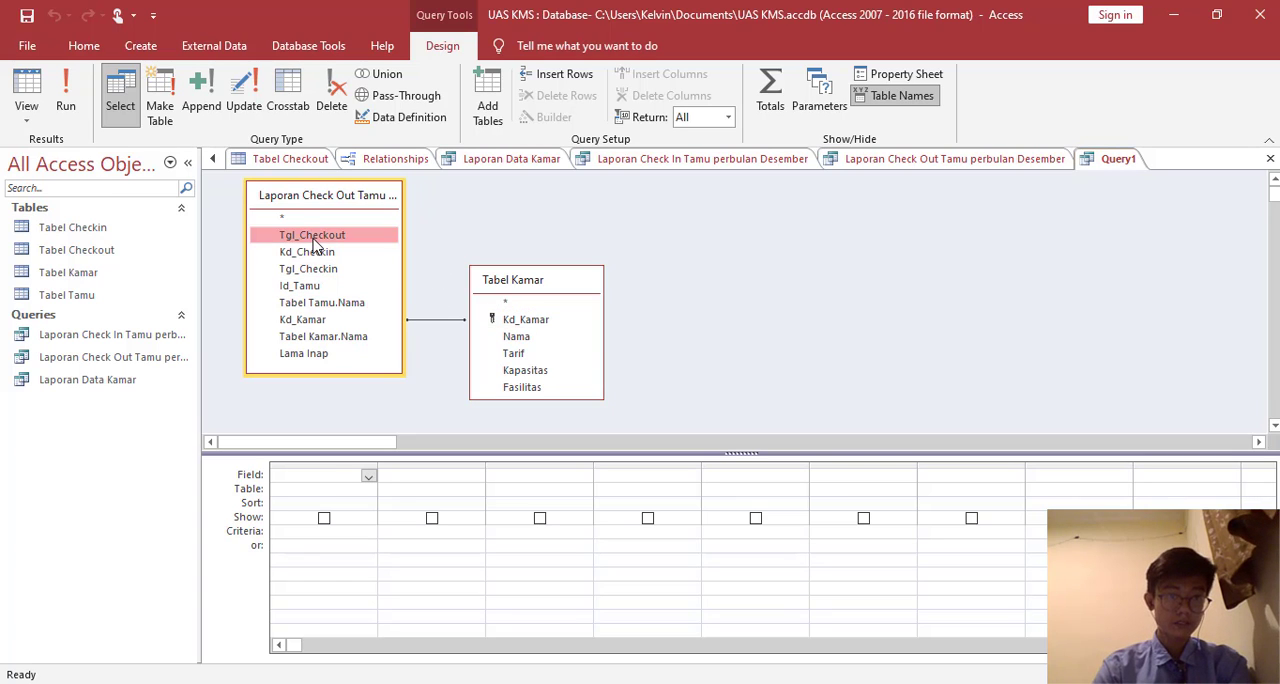
double_click(317, 254)
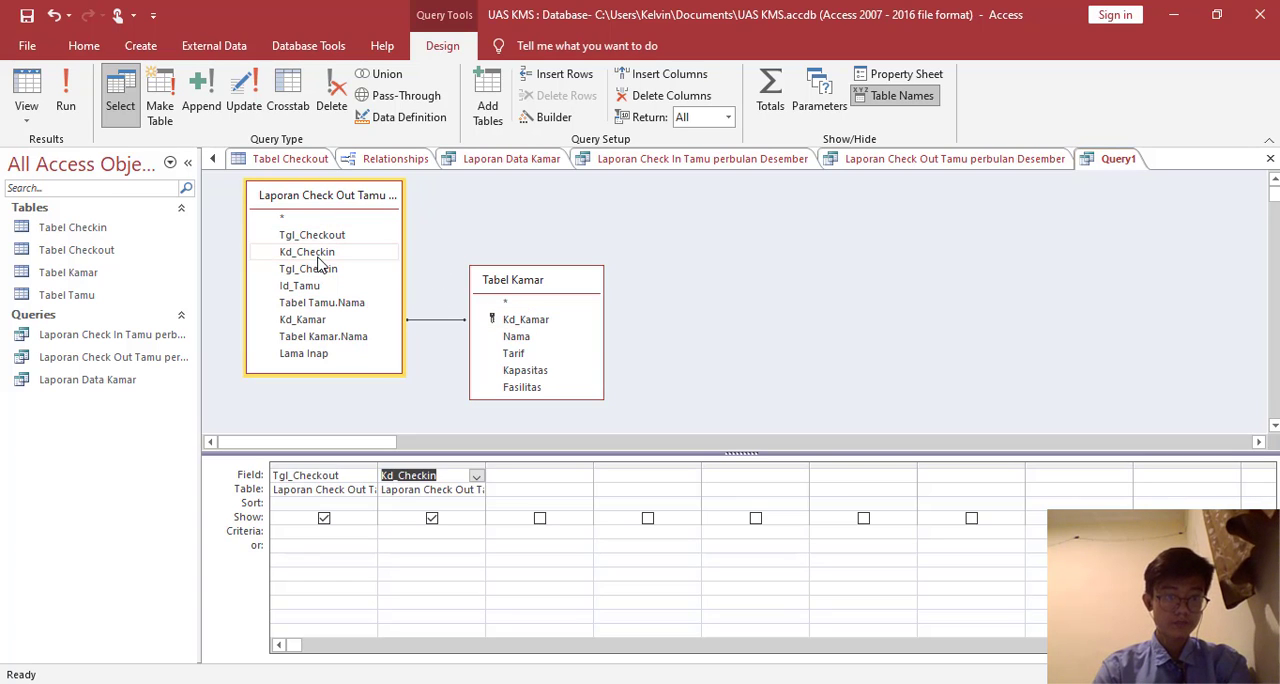
click(321, 270)
double_click(321, 270)
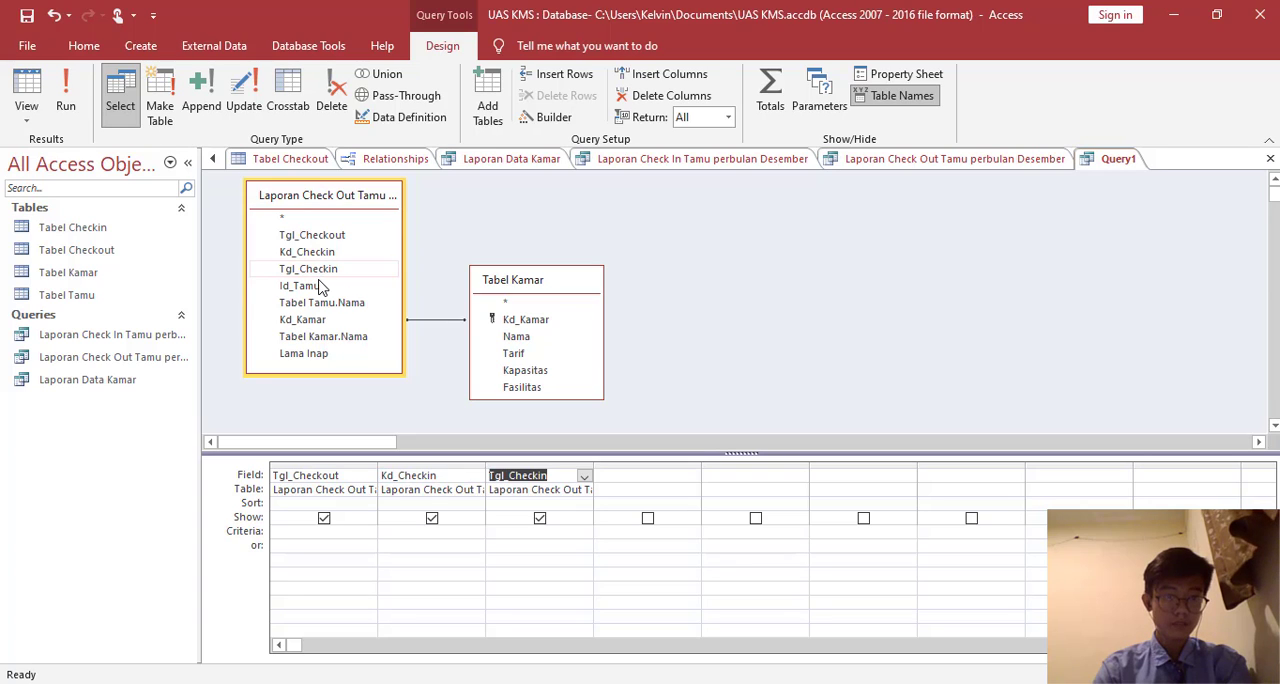
double_click(313, 287)
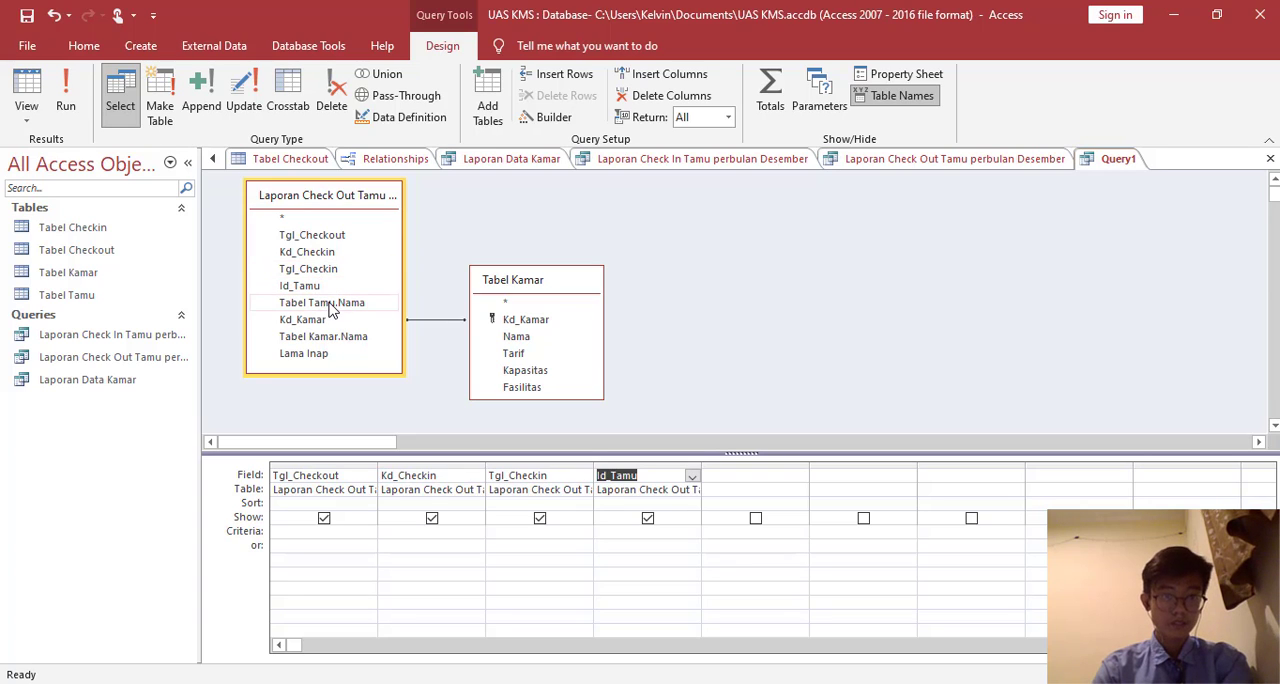
double_click(332, 306)
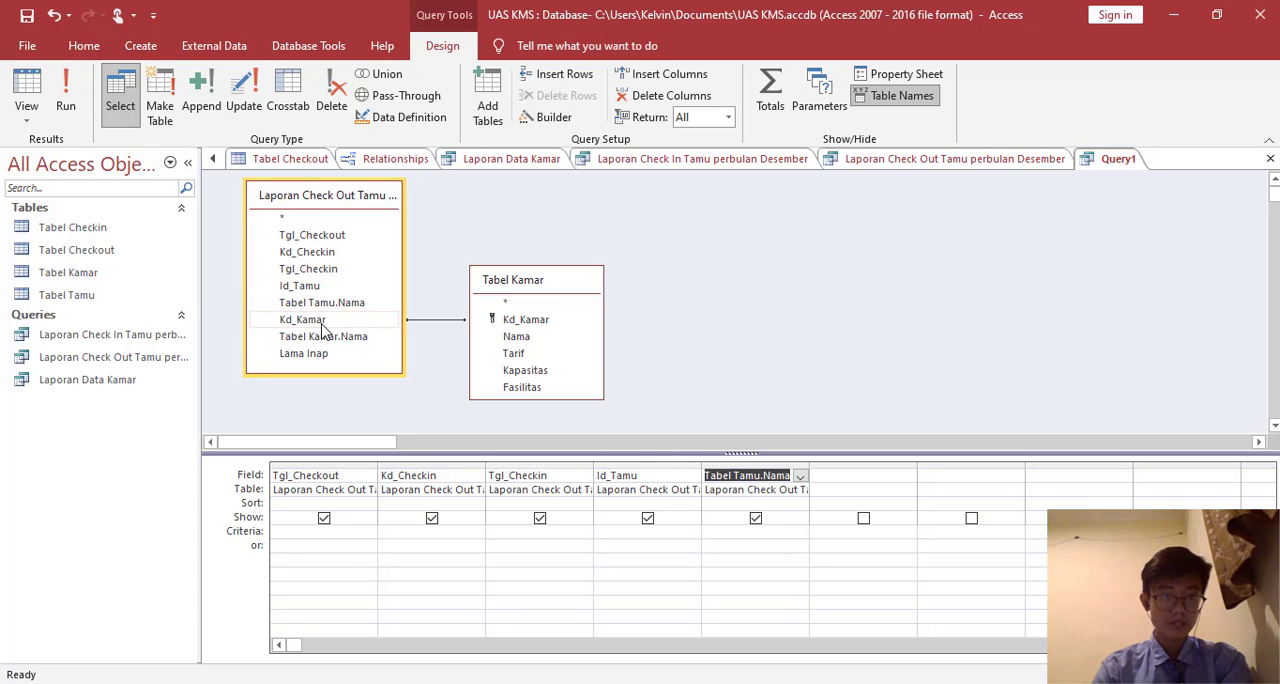
double_click(322, 321)
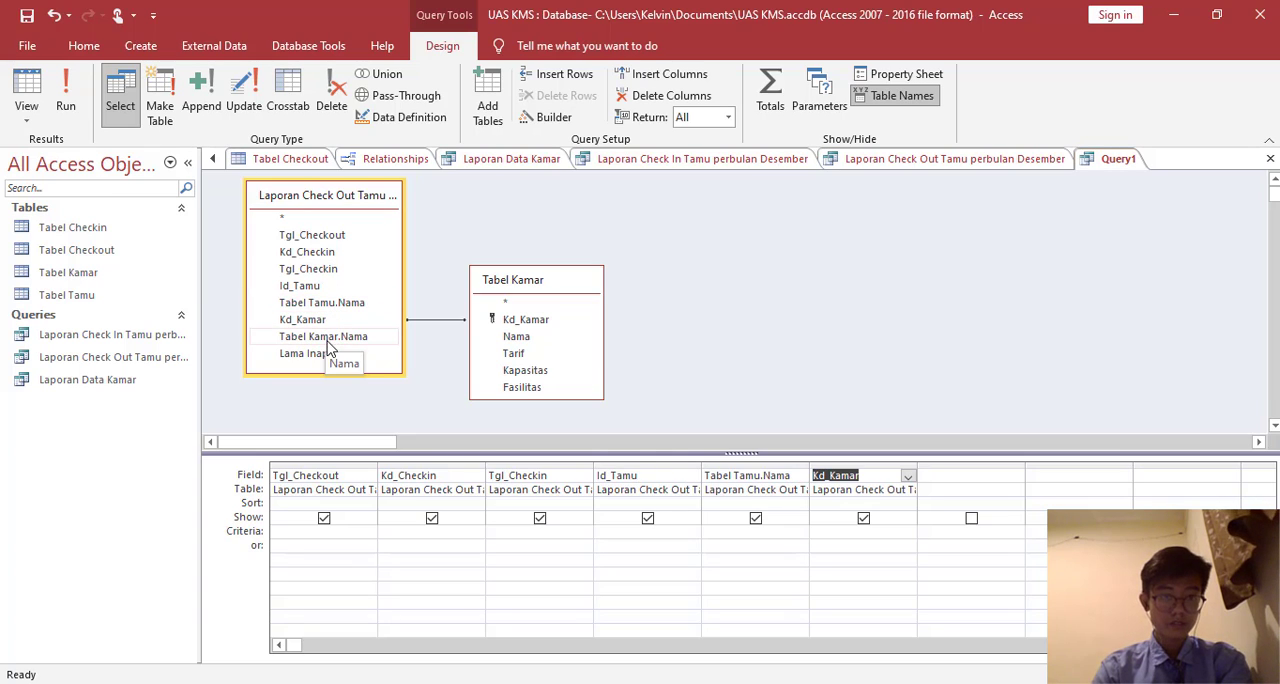
double_click(327, 338)
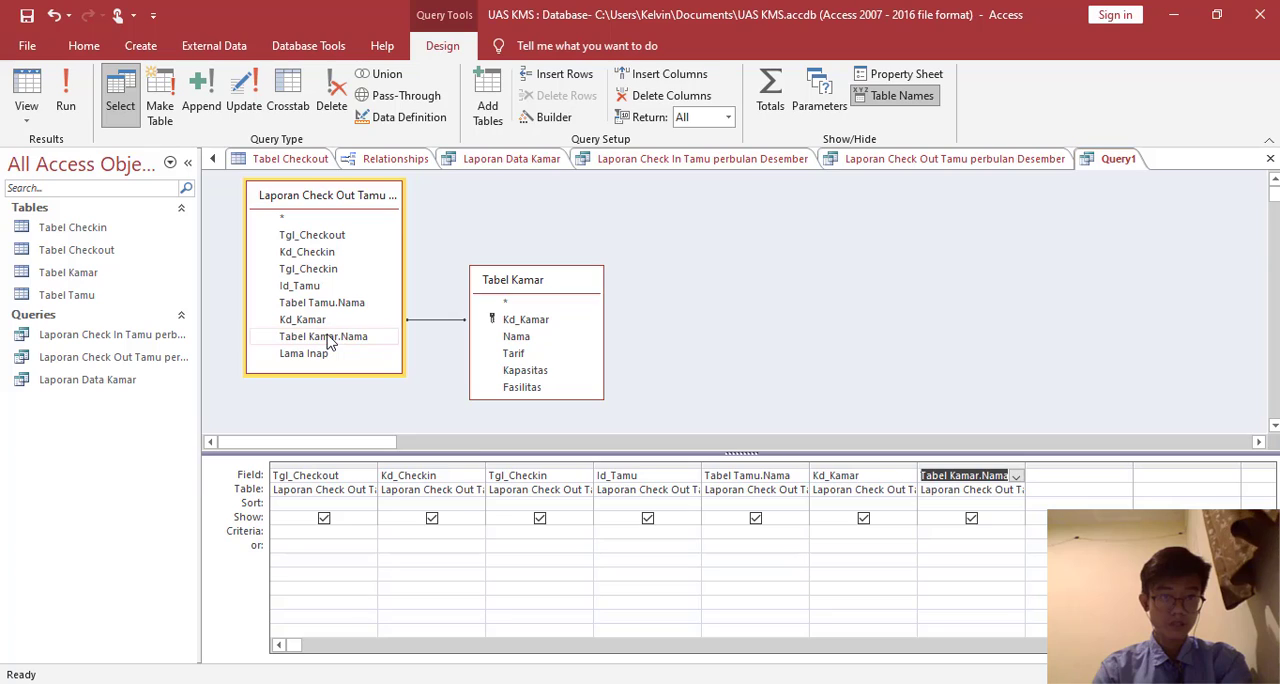
double_click(326, 353)
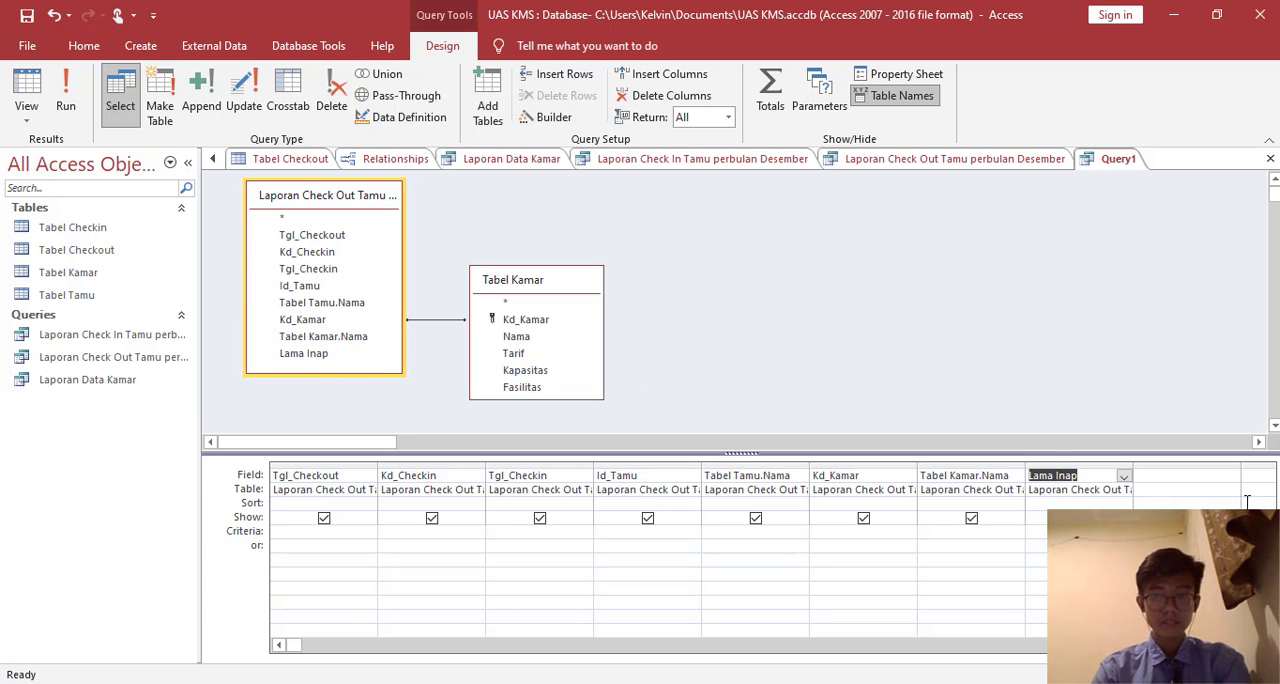
- Start a calculated field expression named Total Harga in the empty column after Lama Inap
click(1163, 477)
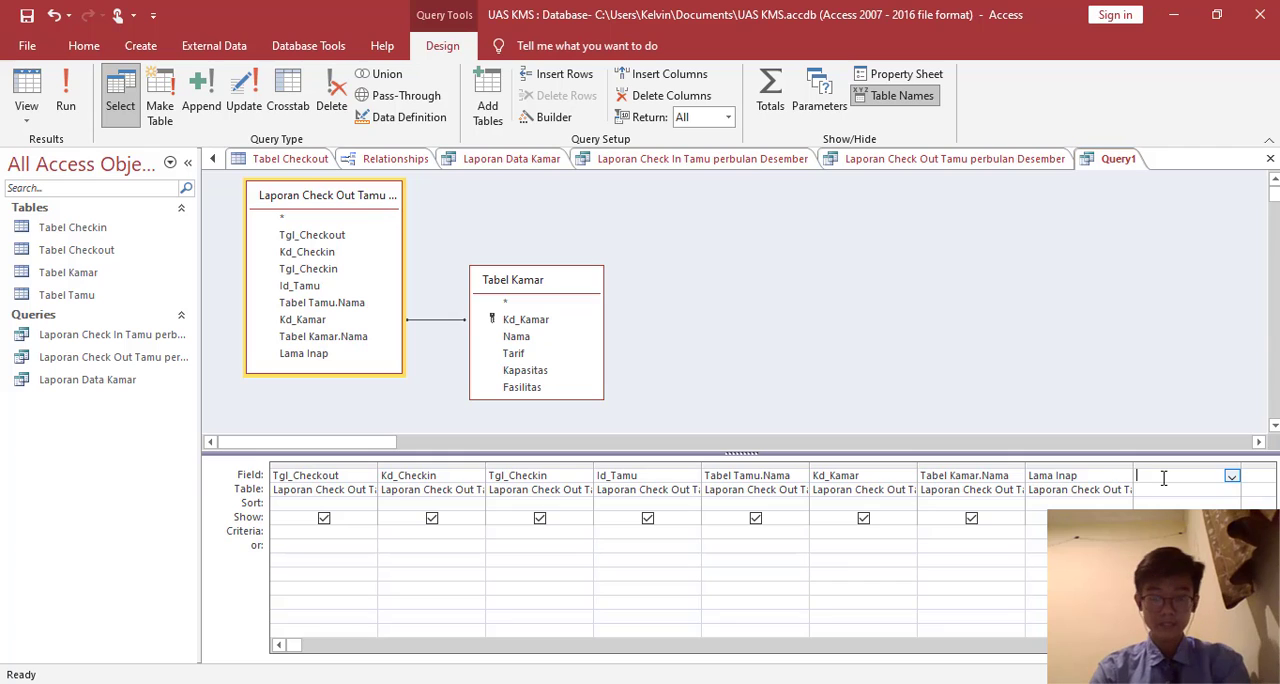
right_click(1163, 477)
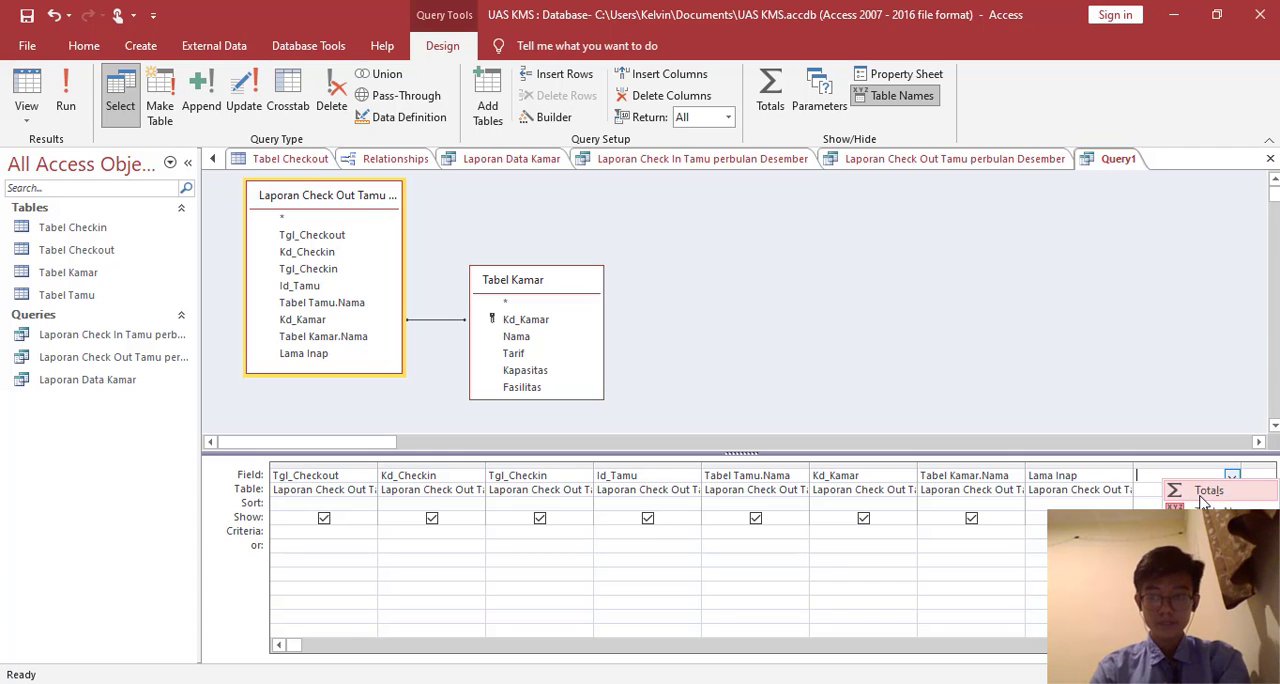
click(1208, 597)
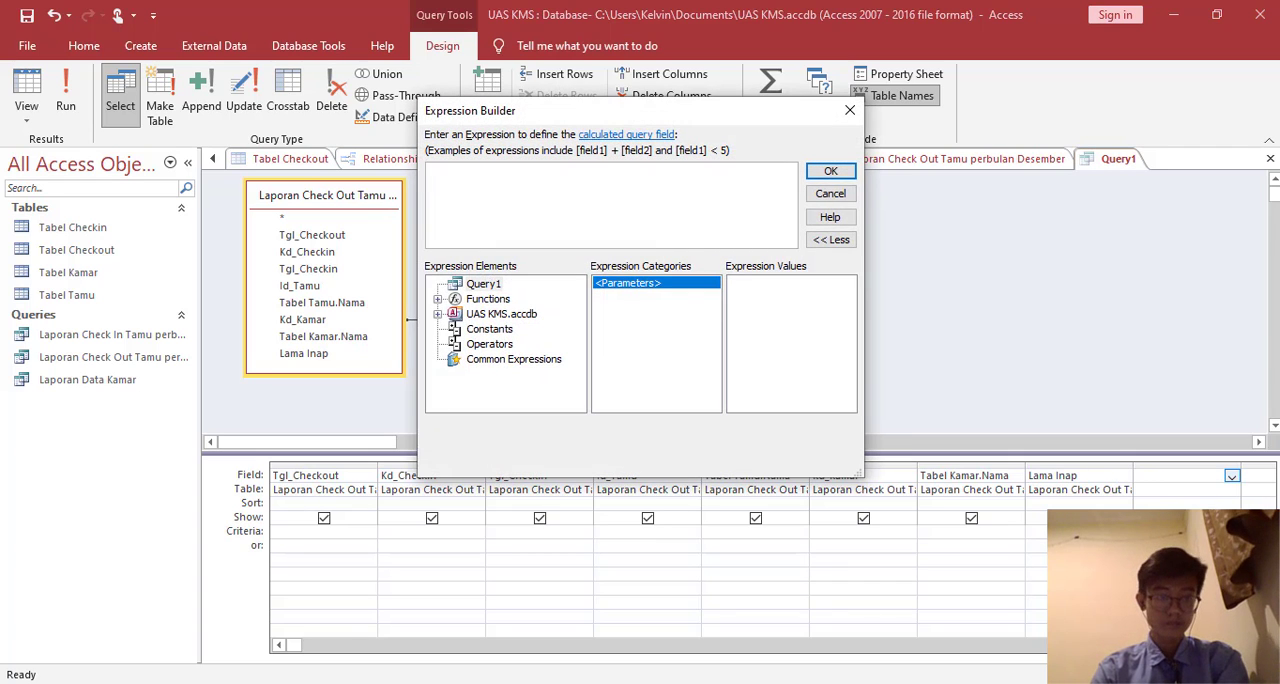
text(Total )
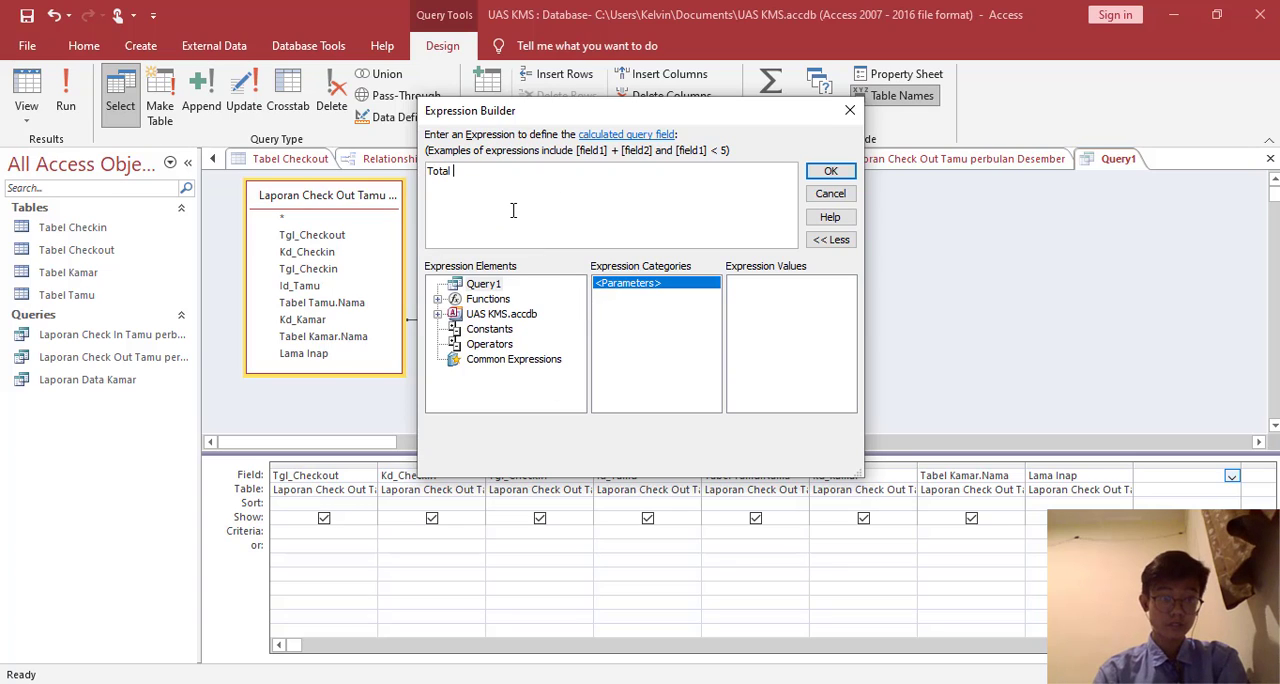
text(Harga :)
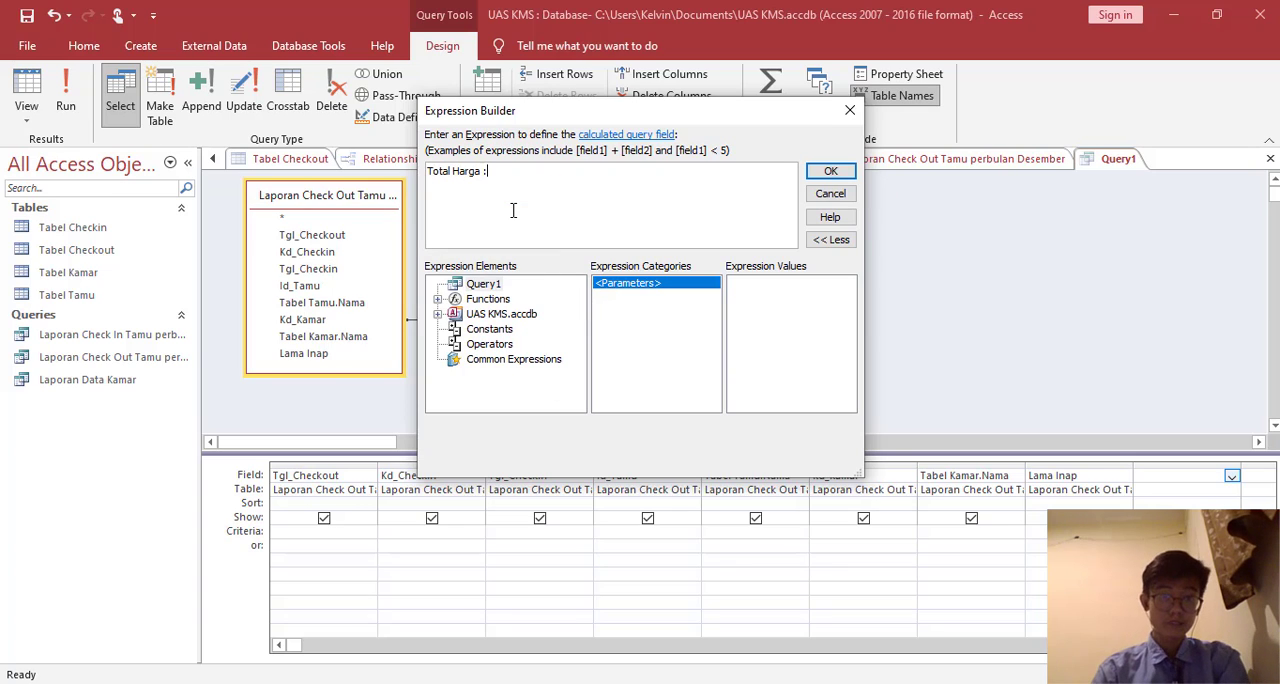
- Insert the Tarif field from Tabel Kamar into the Total Harga expression, remove the «Expr» placeholder, and append a multiplication operator
click(437, 314)
double_click(498, 329)
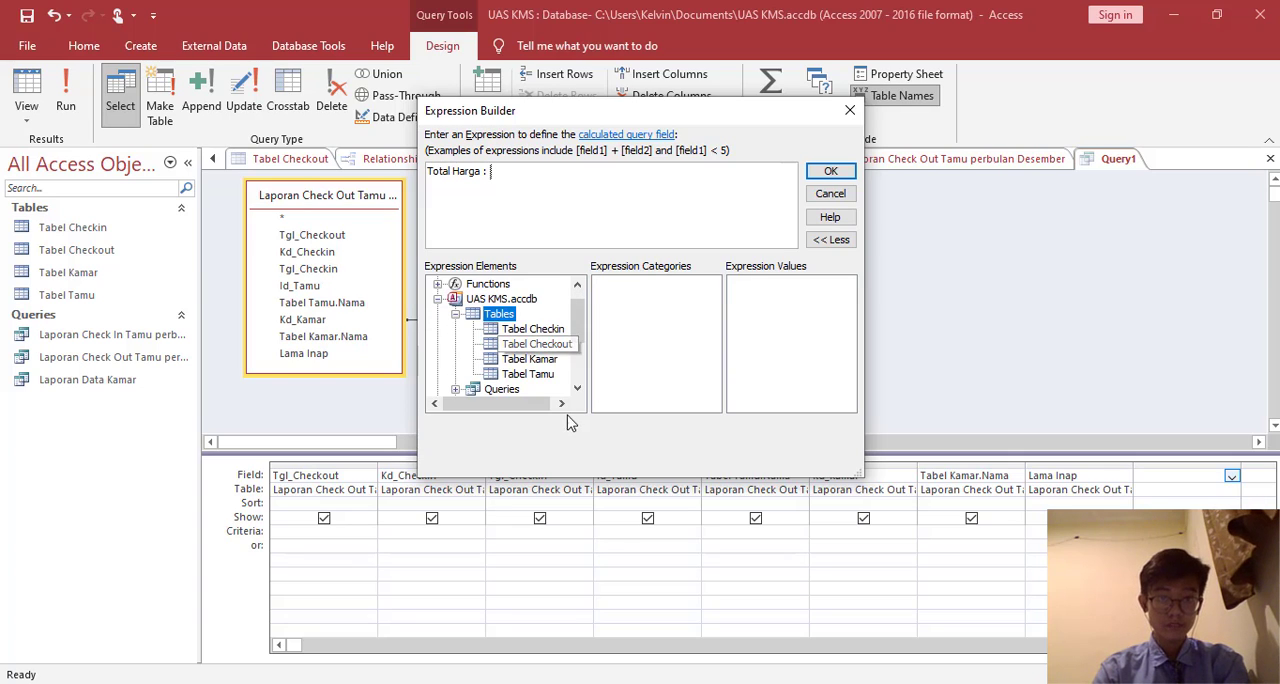
click(546, 362)
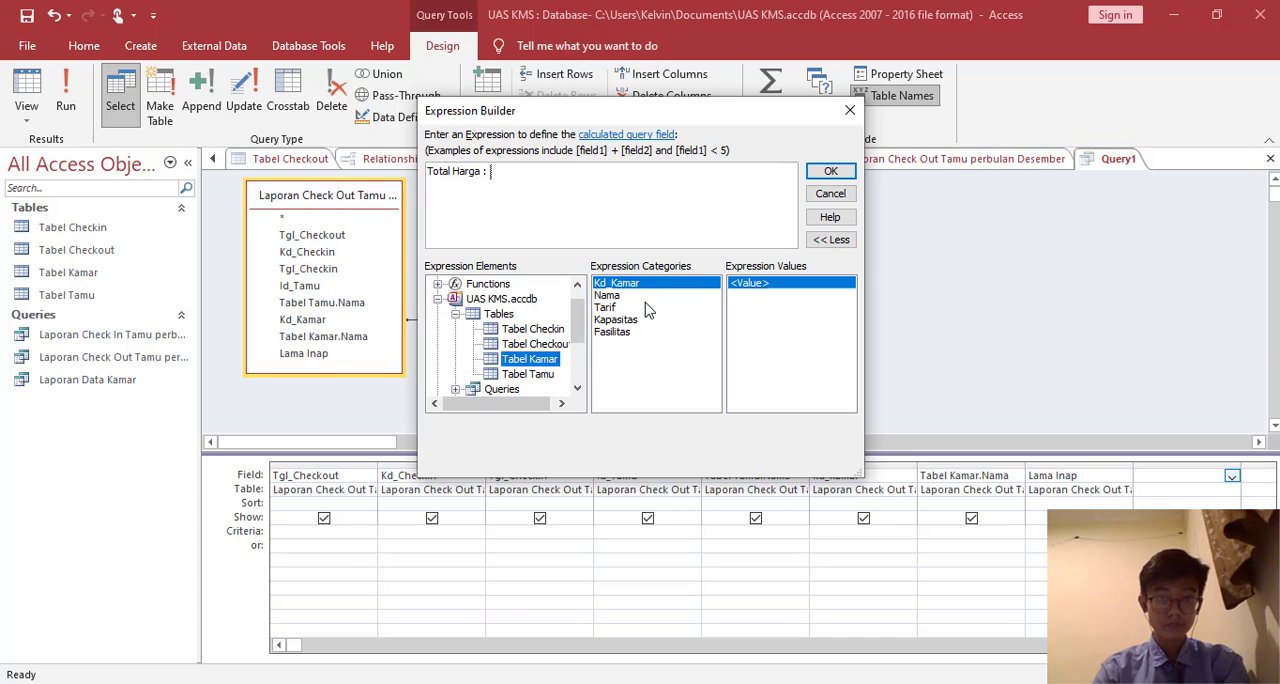
click(606, 307)
double_click(606, 307)
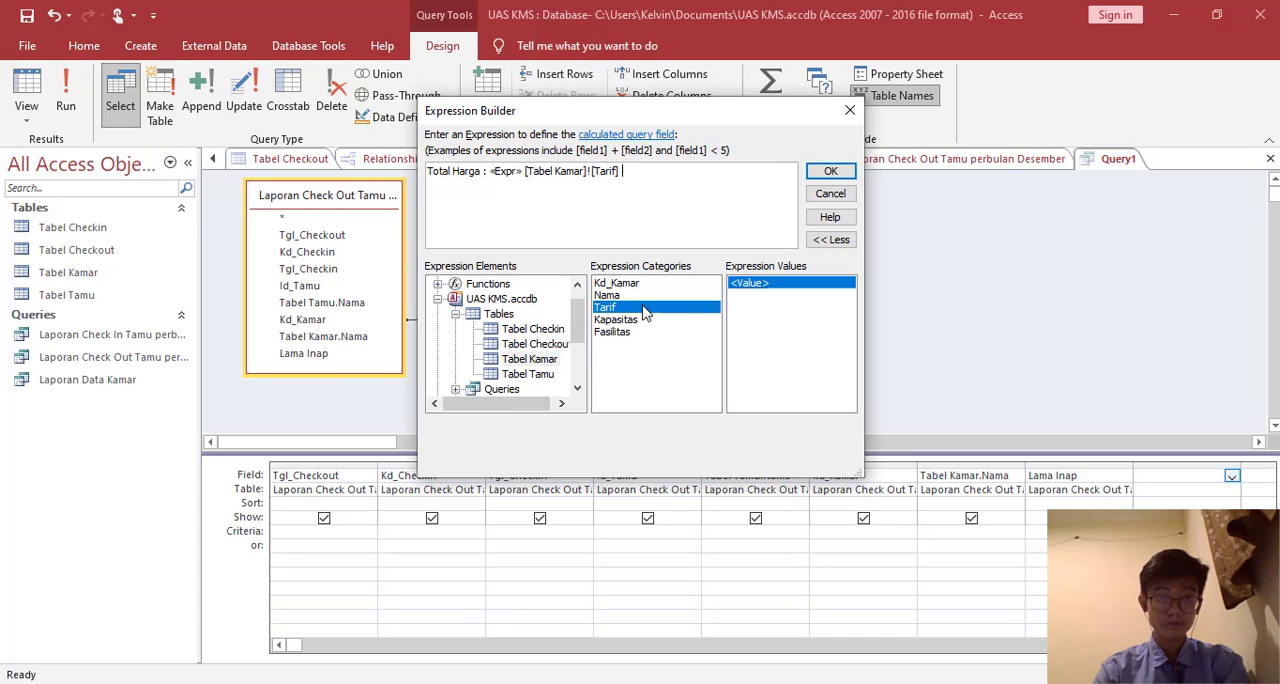
click(519, 171)
key(Delete)
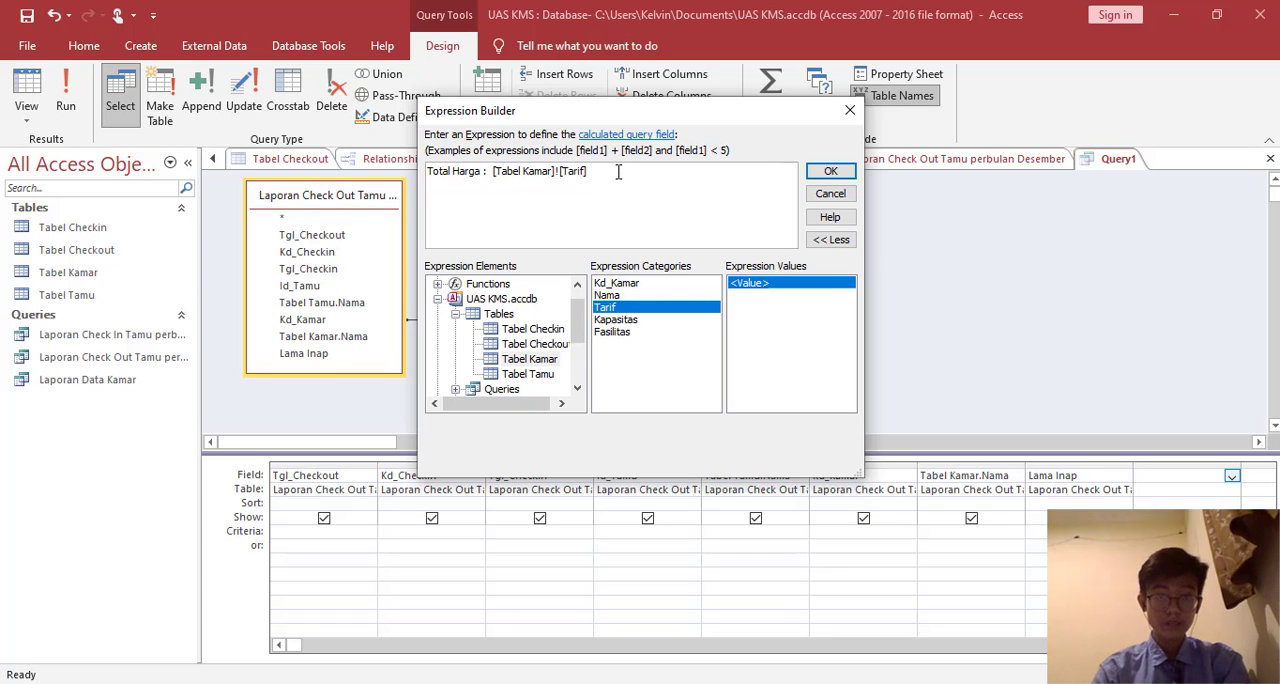
text(*)
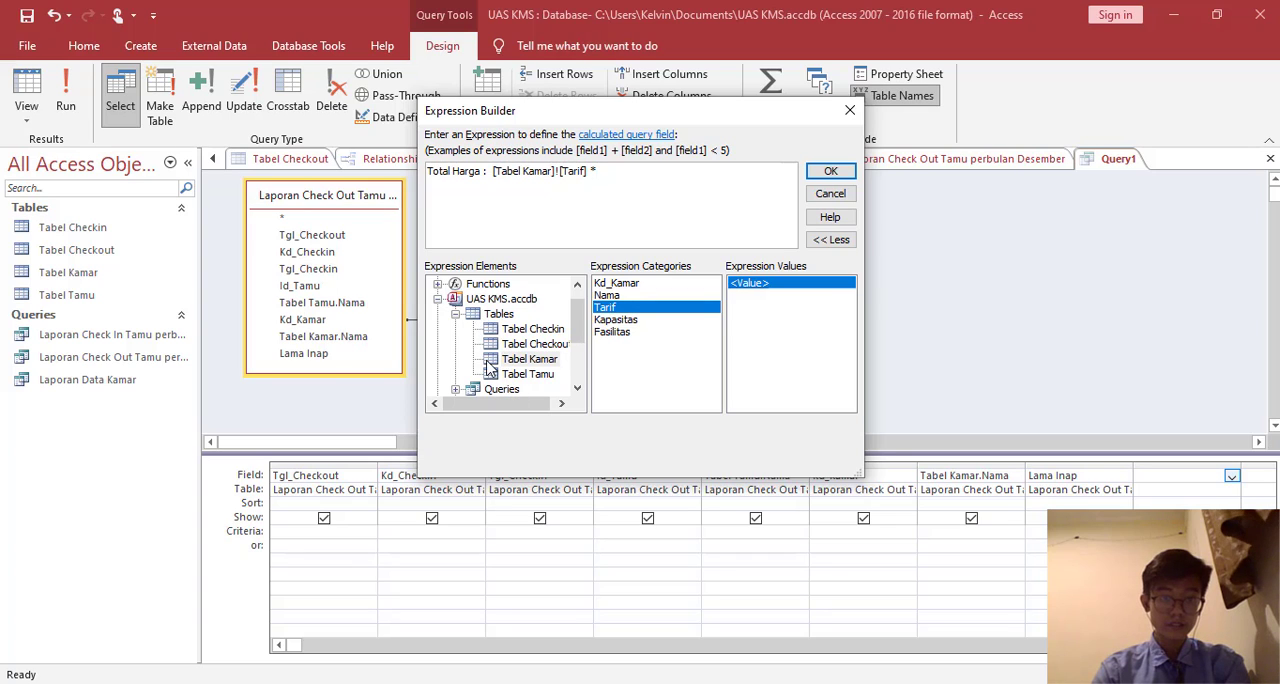
- Complete the Total Harga expression by multiplying Tarif by the Lama Inap field from the Laporan Check Out Tamu perbulan Desember query
click(510, 331)
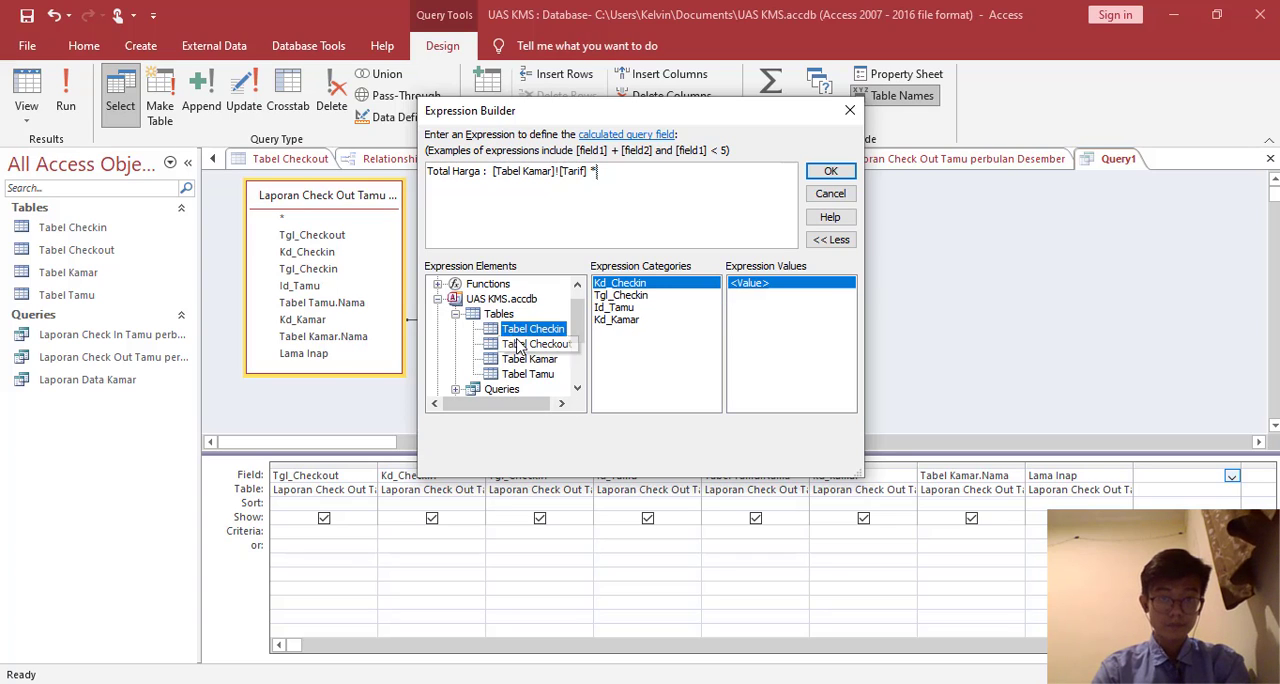
click(522, 344)
click(437, 284)
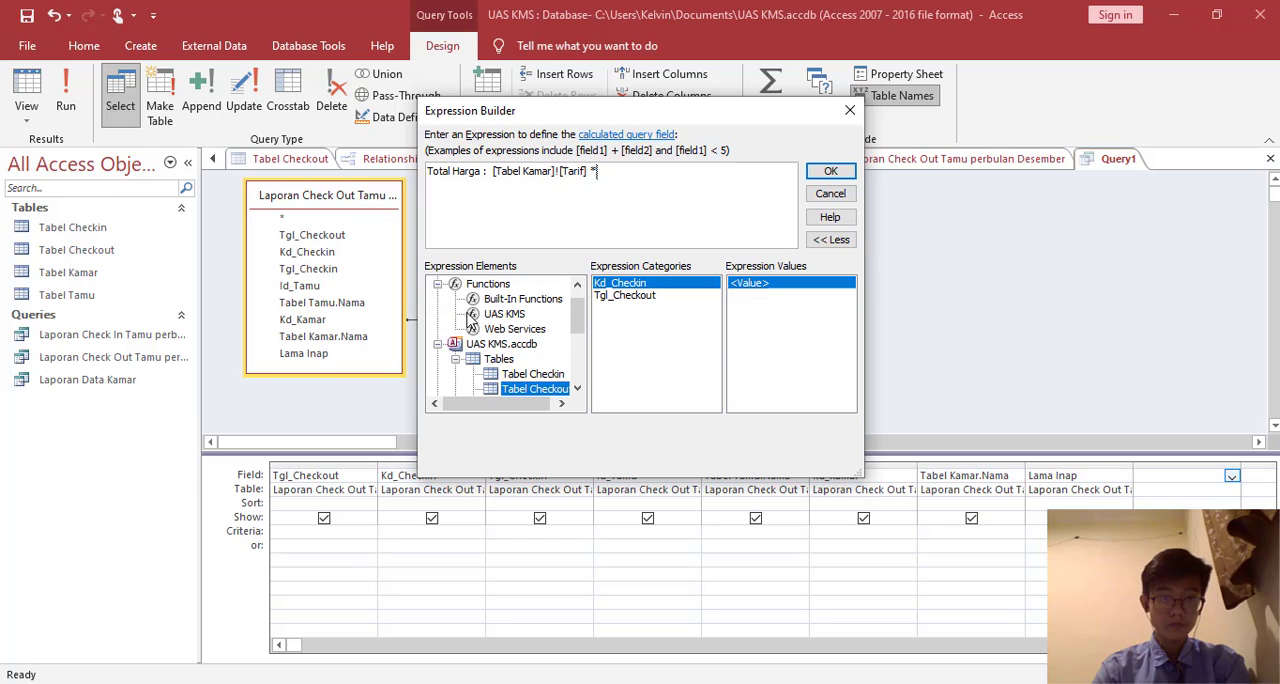
click(437, 284)
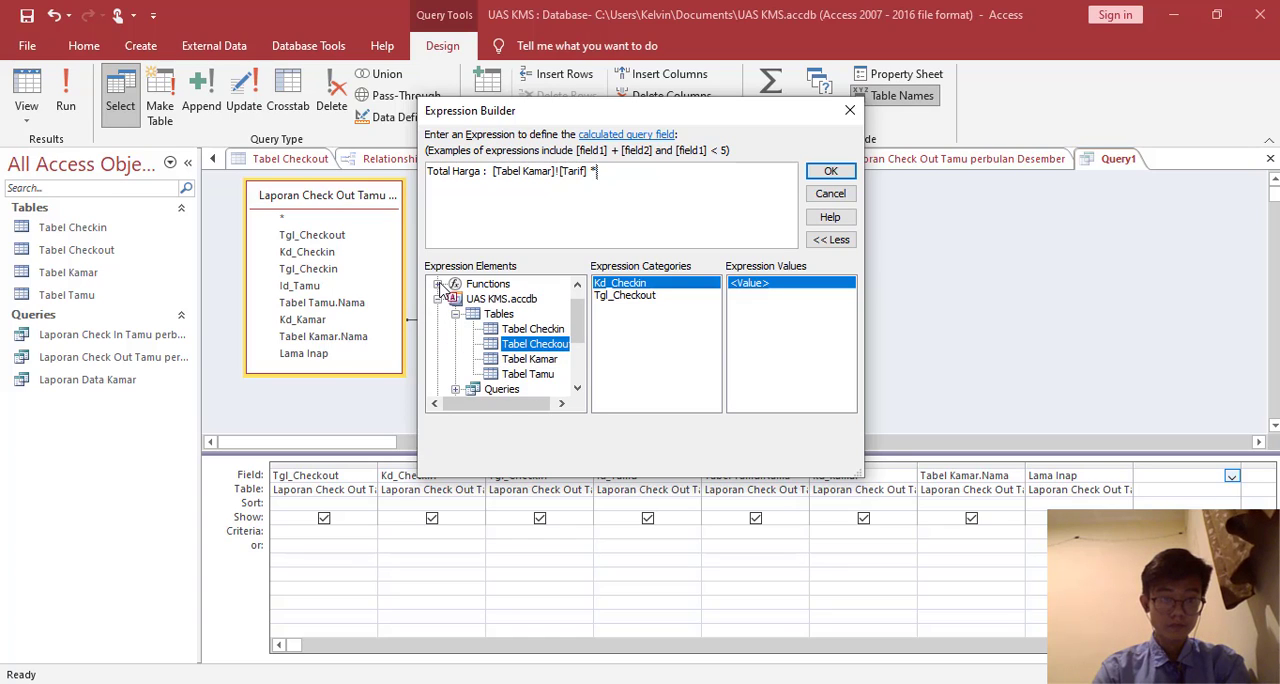
click(525, 360)
click(526, 374)
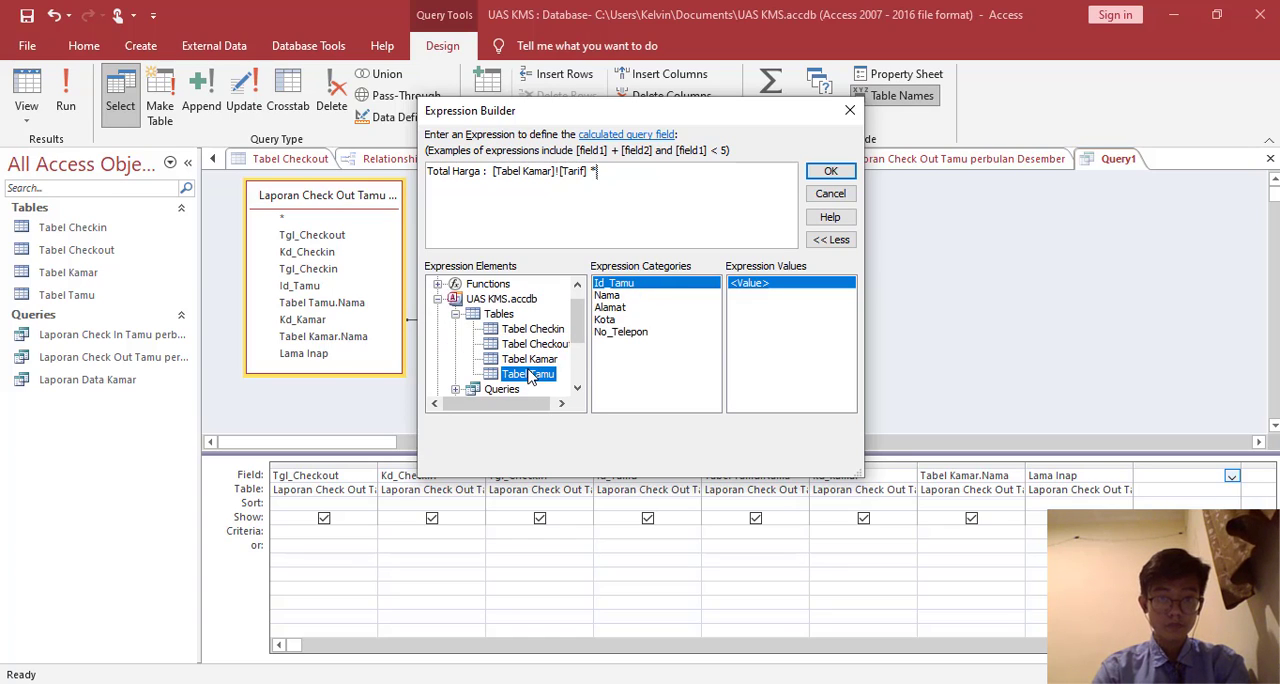
click(530, 329)
scroll(470, 340, down, 1)
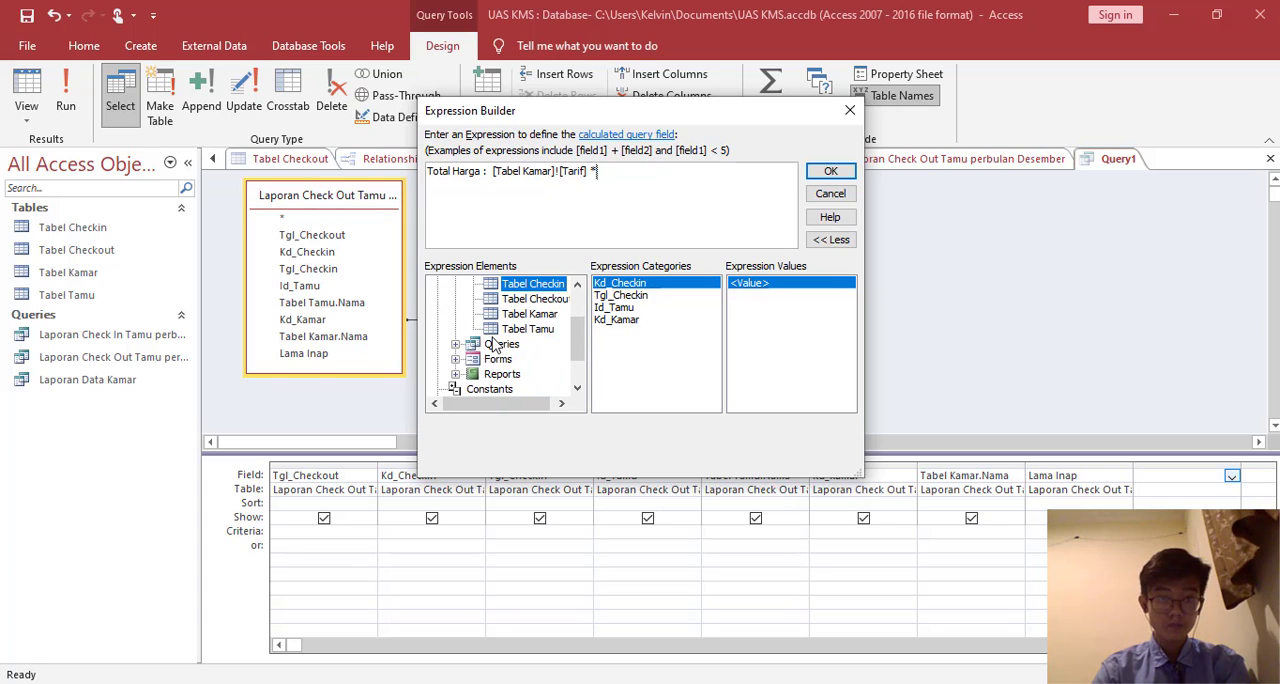
click(455, 345)
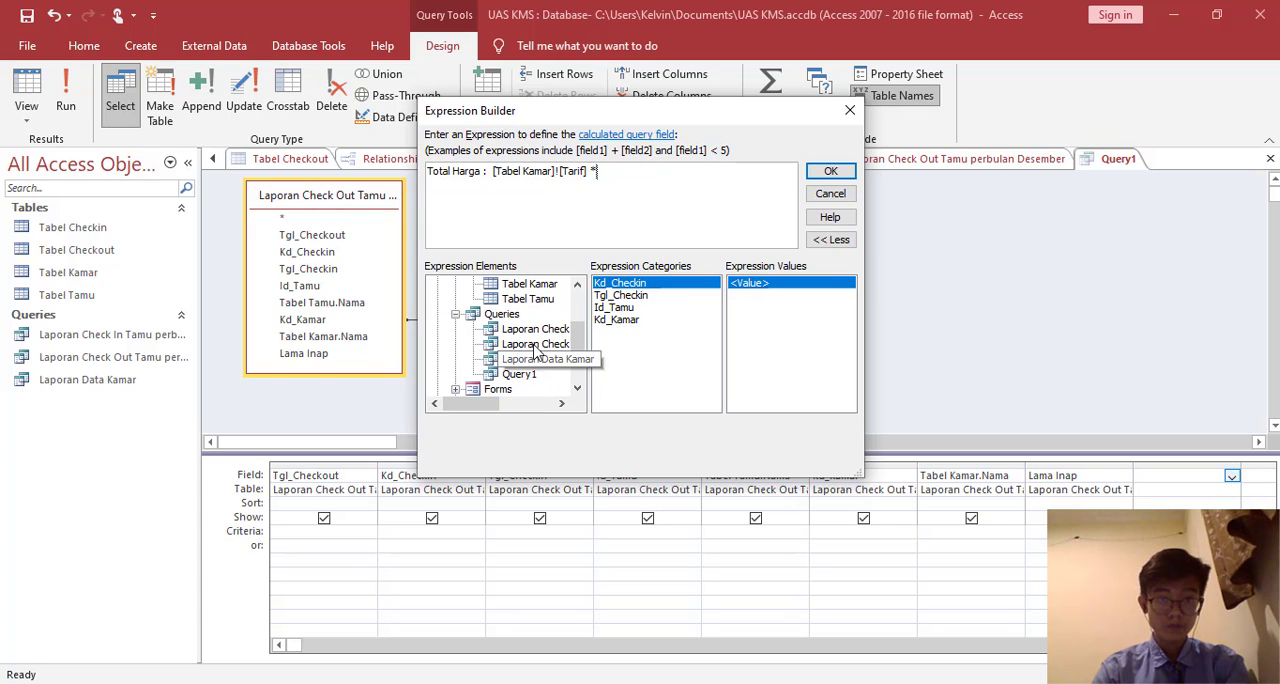
click(535, 344)
double_click(646, 370)
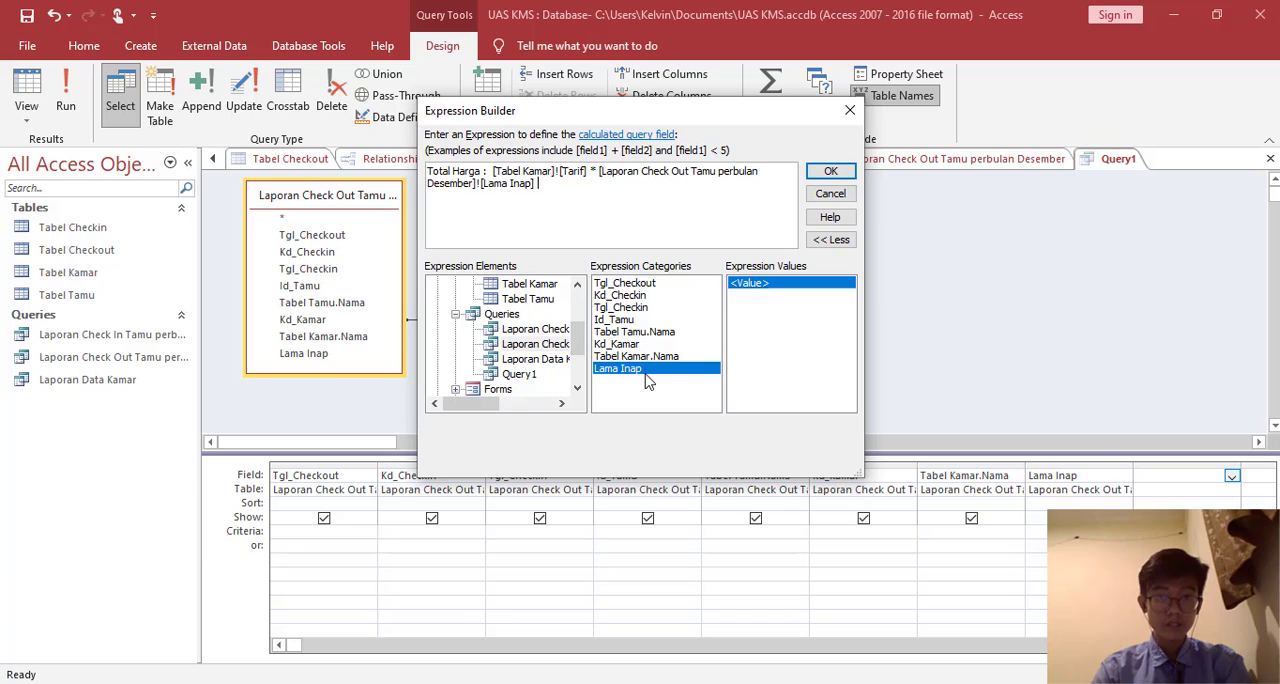
click(828, 173)
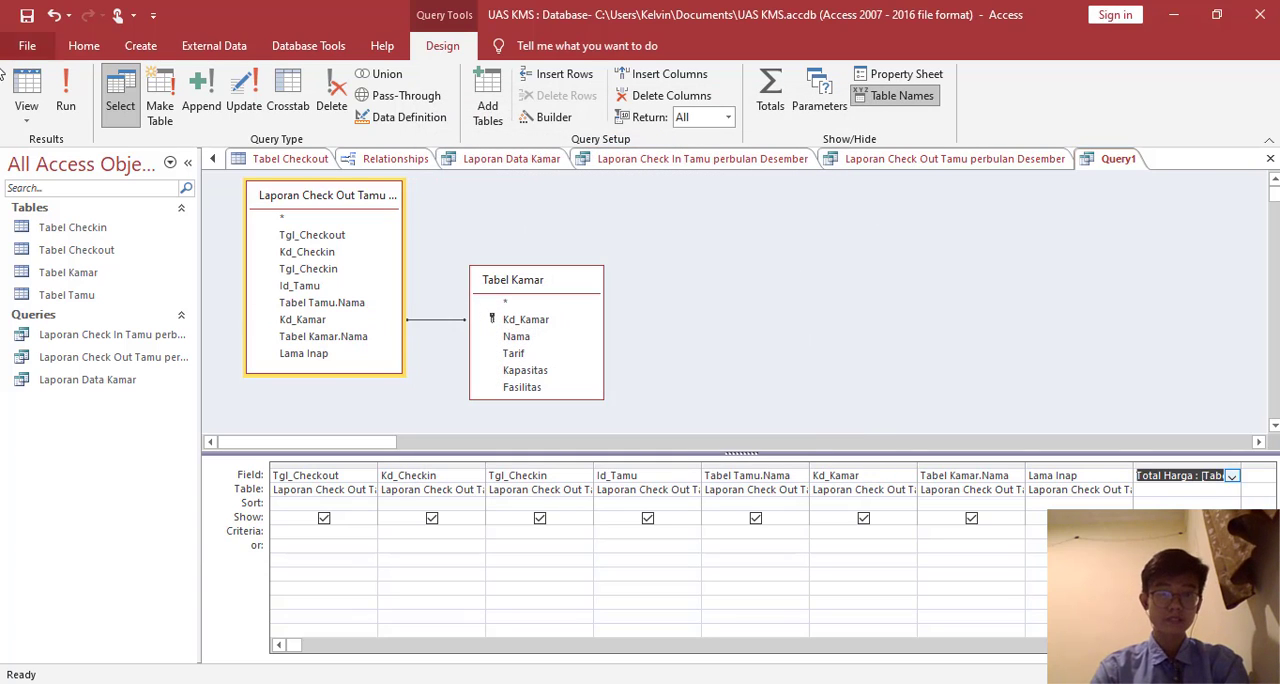
- Show the query's results as a datasheet and save the query as Laporan Pendapatan perbulan Desember
click(26, 95)
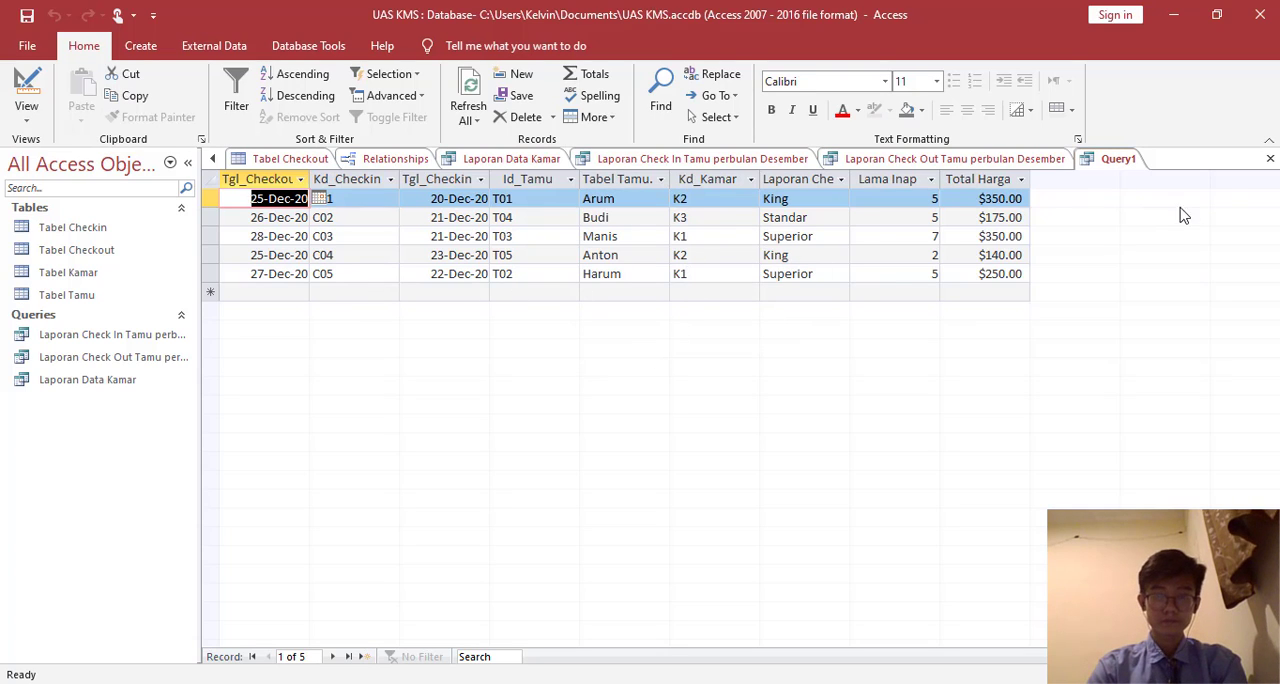
right_click(1112, 158)
click(1153, 163)
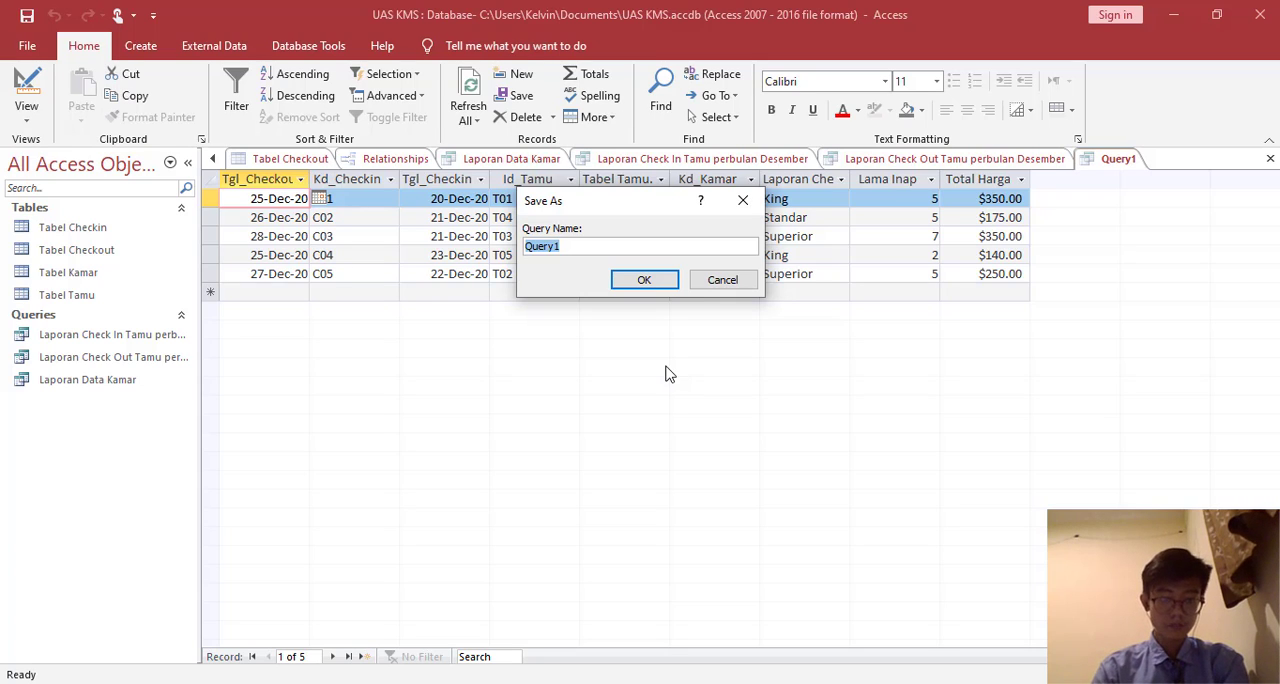
text(La)
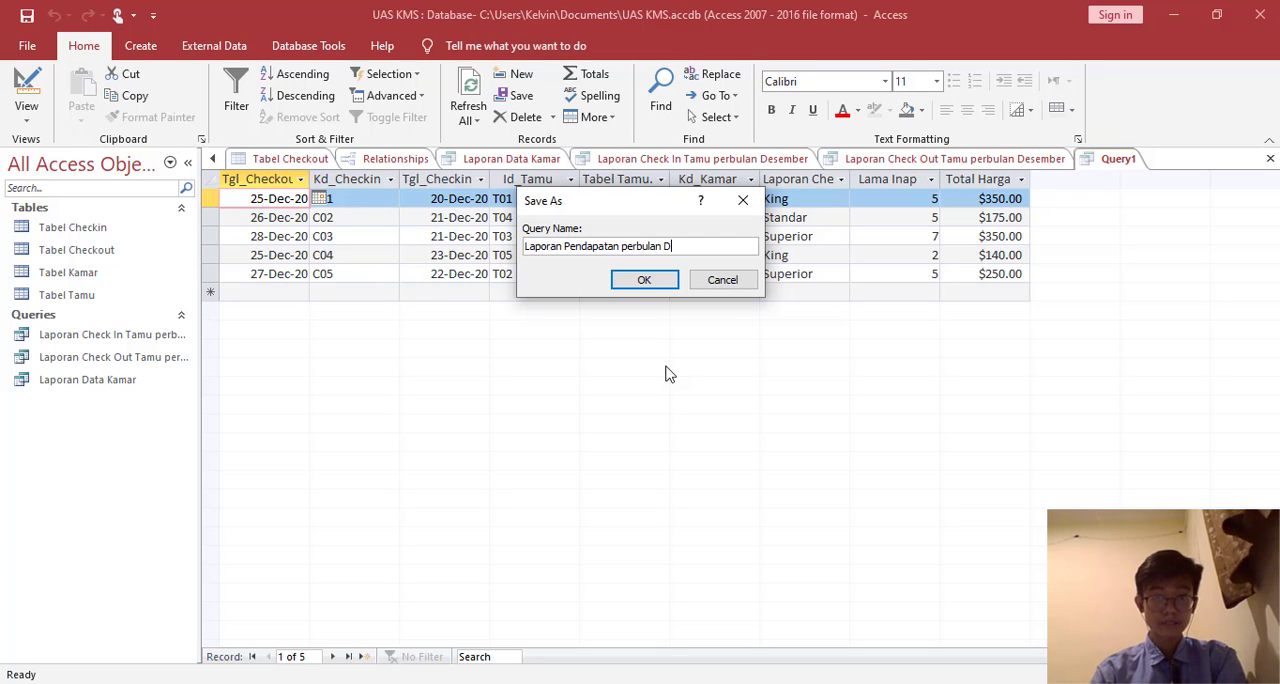
click(643, 281)
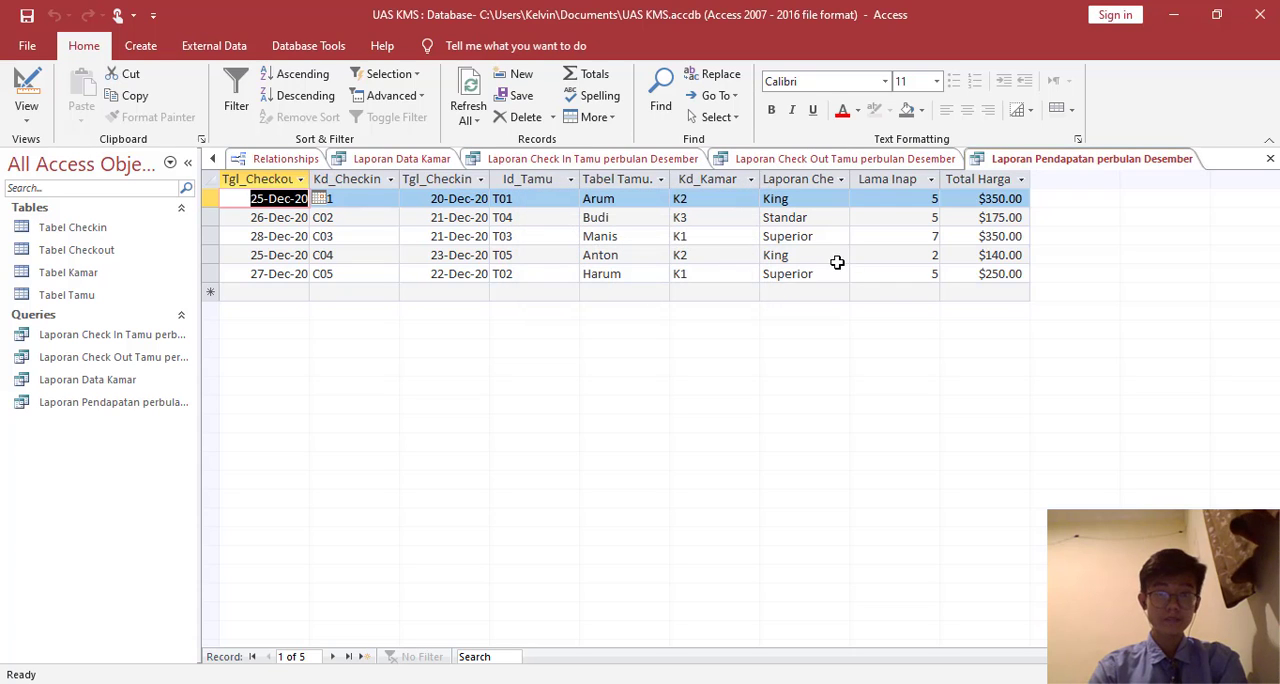
- Start a new query design based on the Laporan Pendapatan perbulan Desember query and enlarge its box to show all fields
click(140, 45)
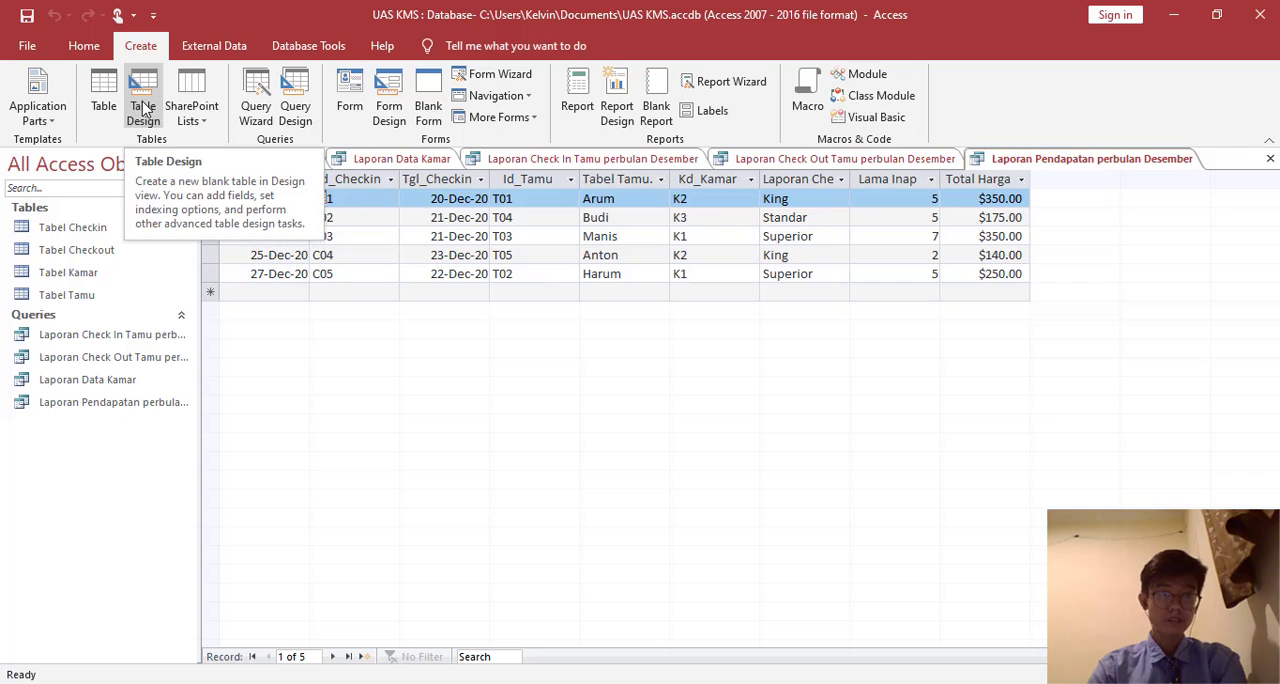
click(295, 105)
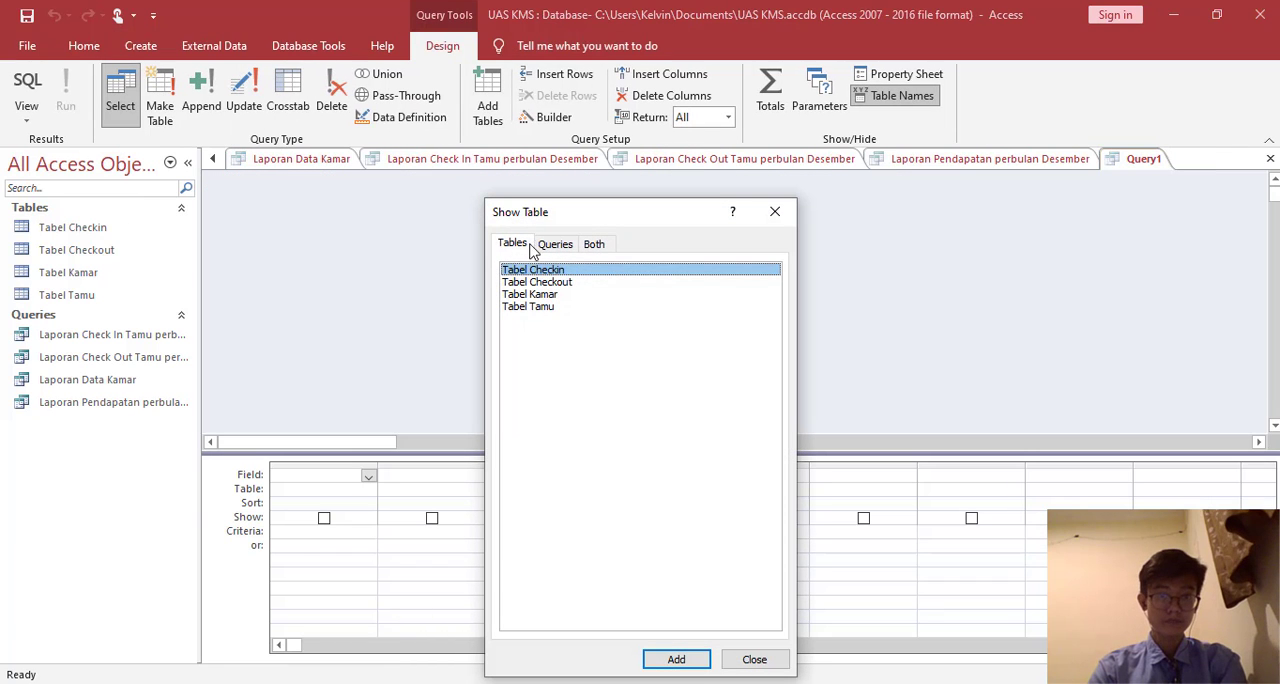
click(563, 245)
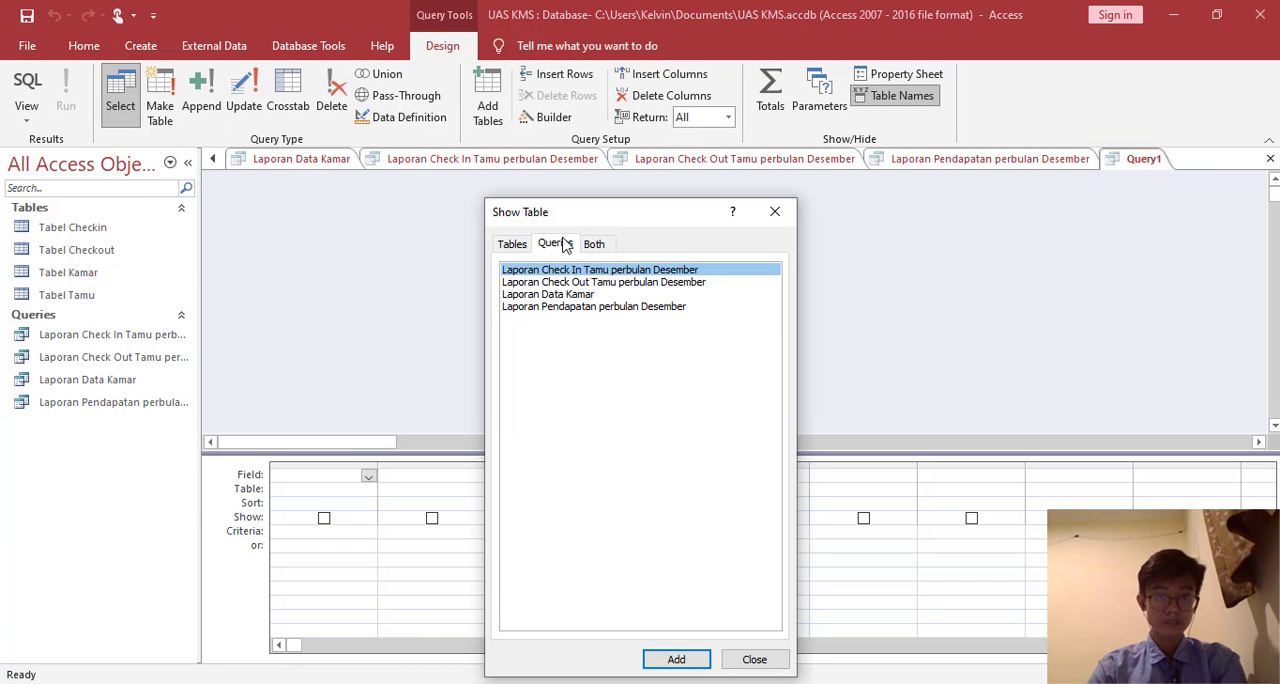
double_click(627, 307)
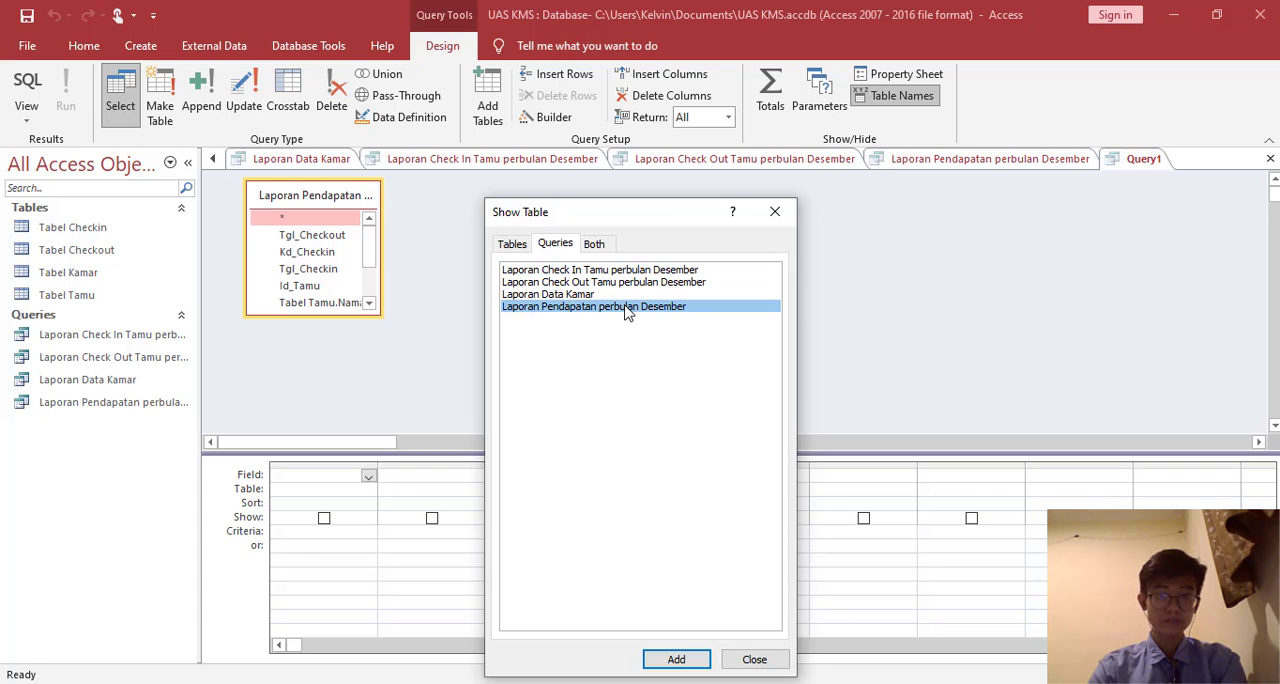
click(775, 214)
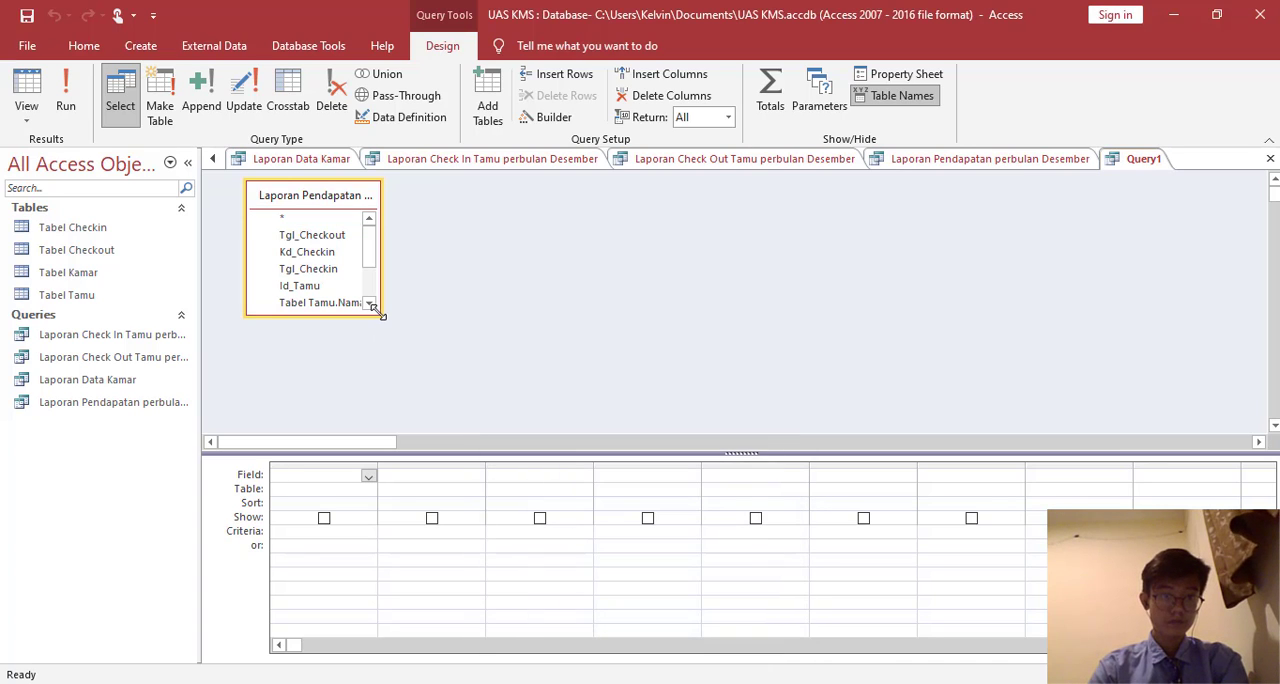
drag(380, 314, 404, 390)
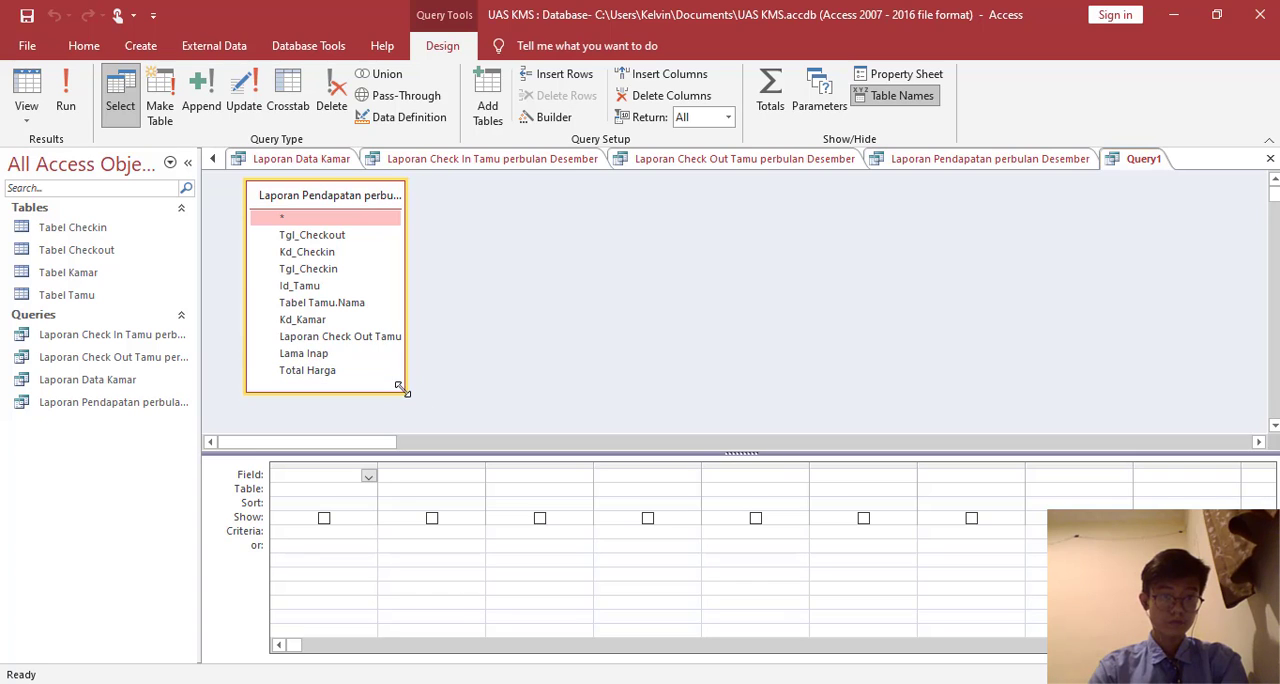
- Add all nine fields of the income report query to the design grid in order, from Tgl_Checkout through Total Harga
double_click(296, 236)
double_click(298, 253)
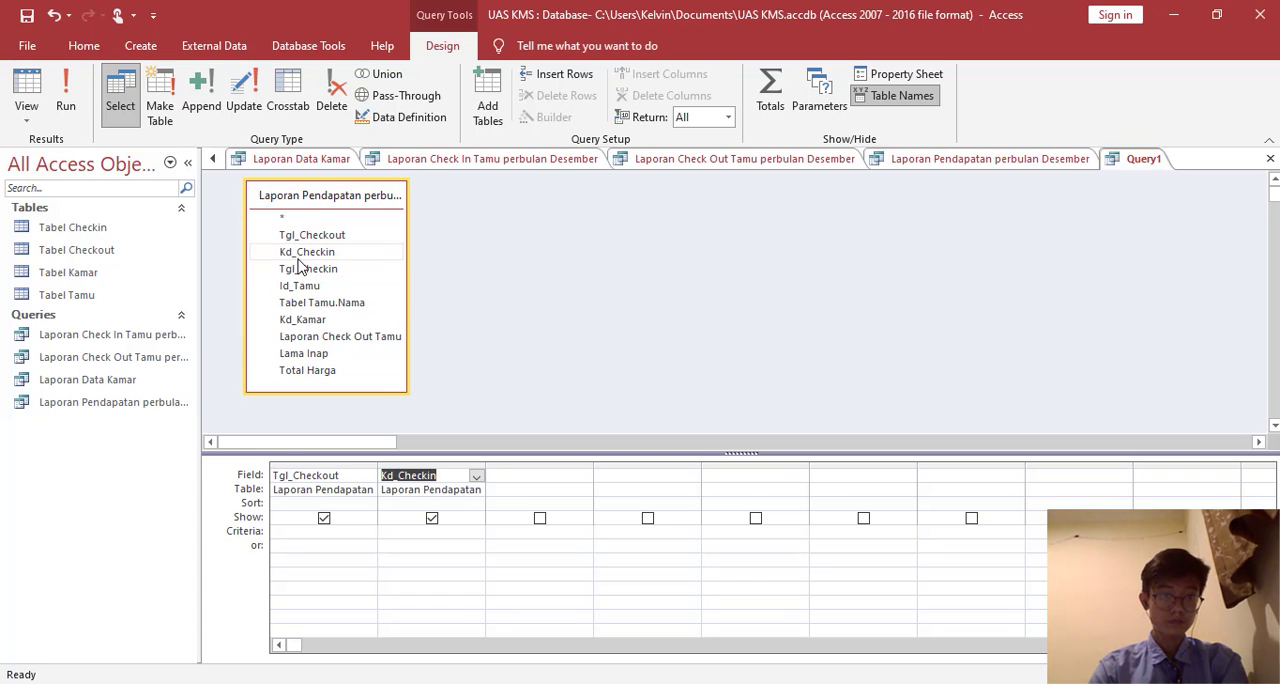
double_click(298, 269)
double_click(300, 286)
double_click(305, 302)
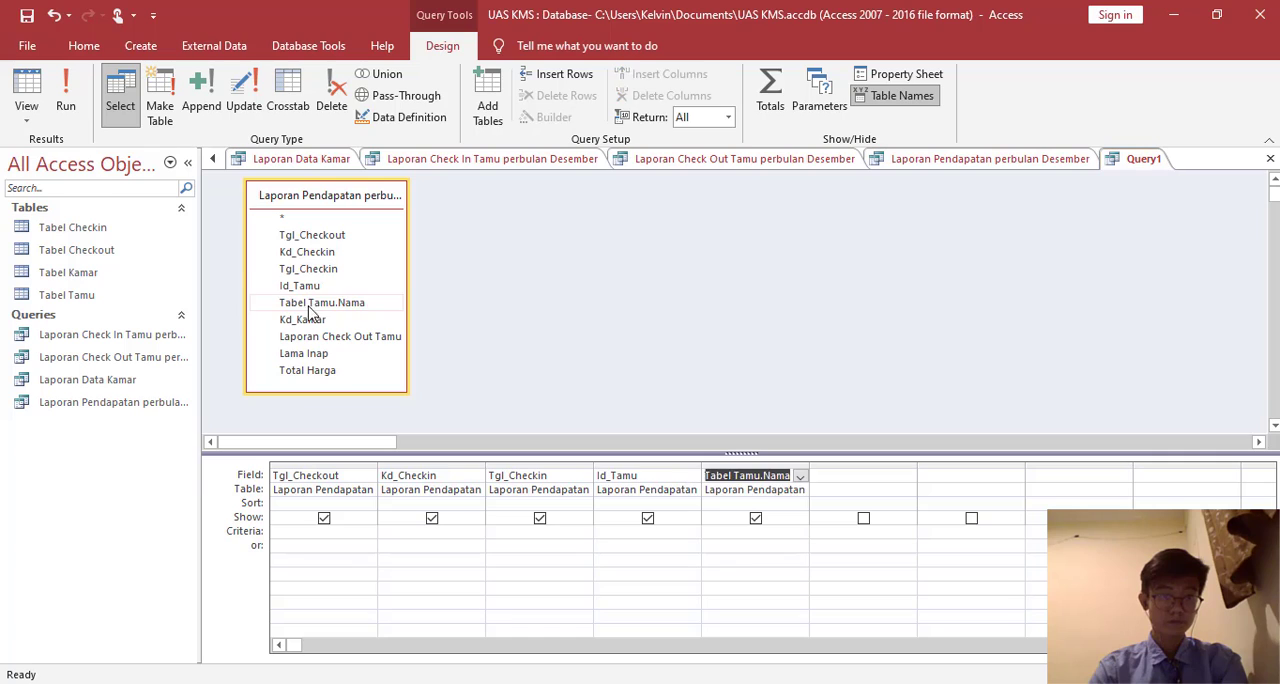
double_click(312, 319)
double_click(330, 337)
double_click(318, 354)
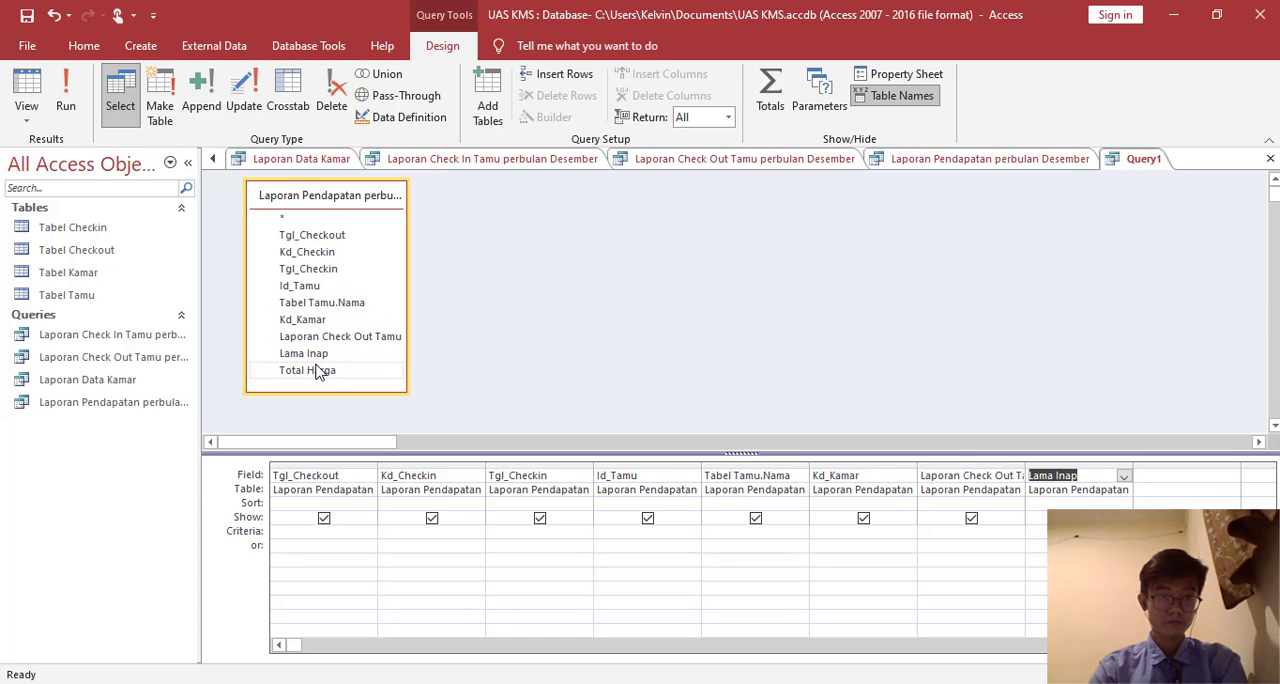
double_click(310, 370)
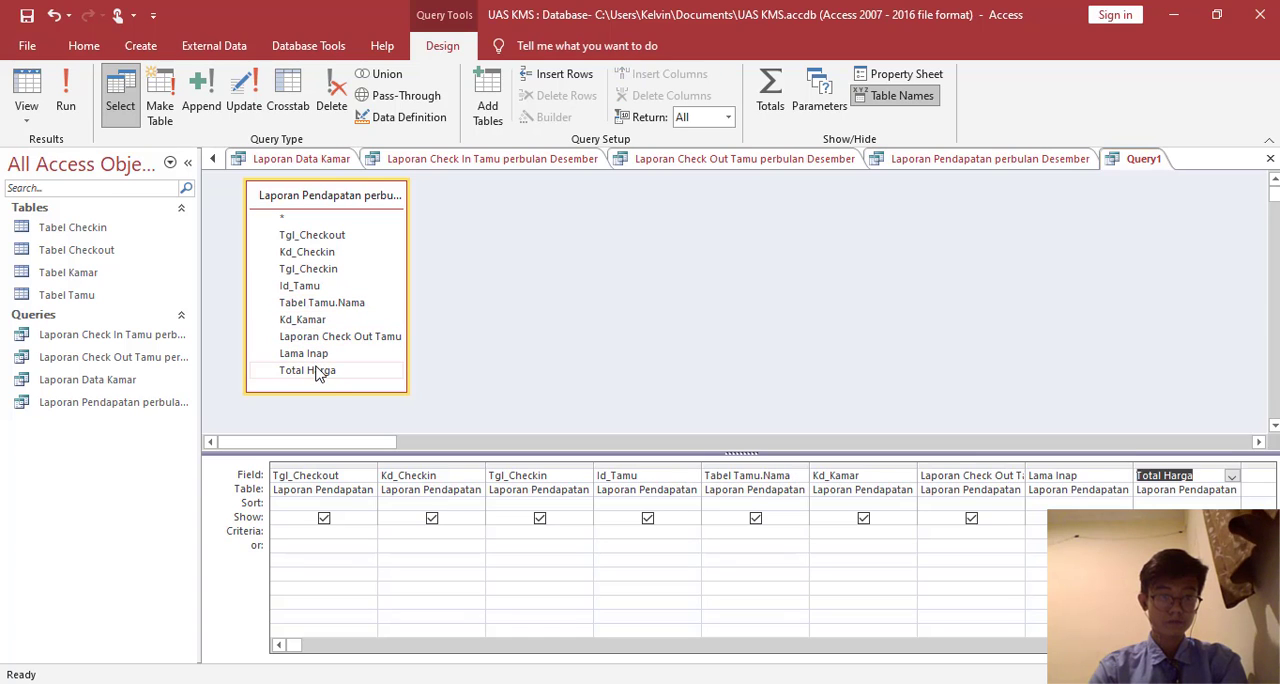
- Show the new query's results as a datasheet and save the query as Bill Tamu
click(22, 95)
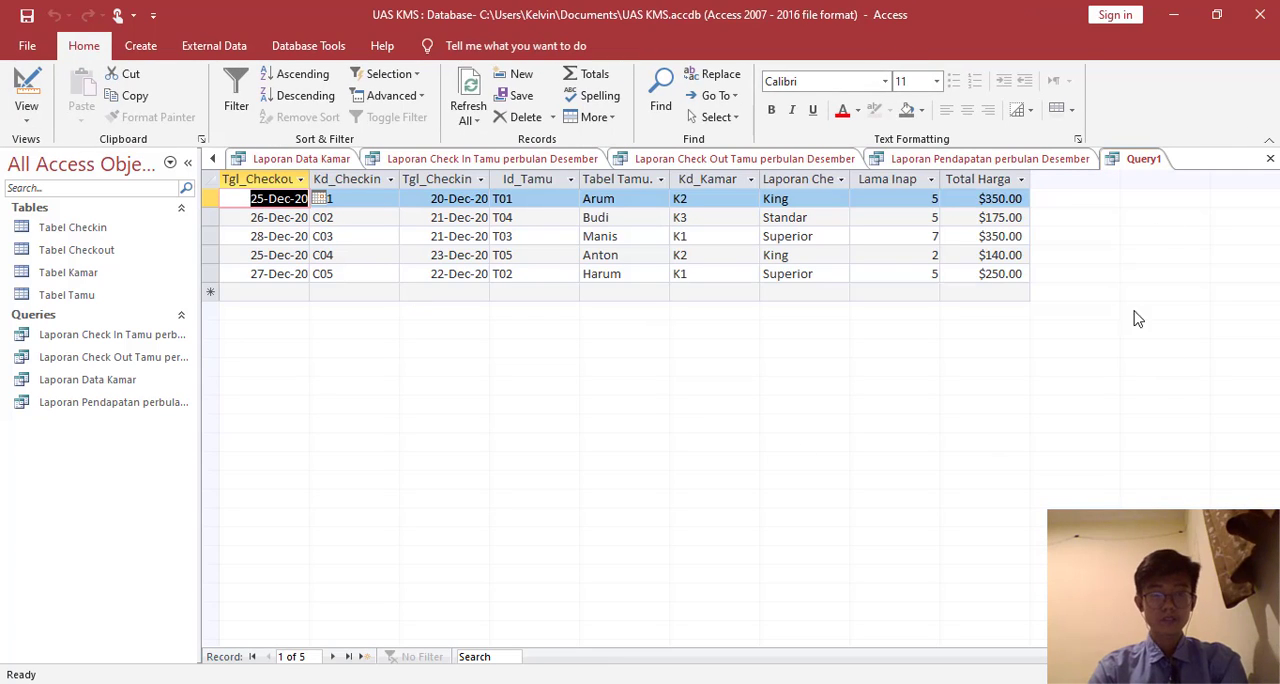
right_click(1145, 163)
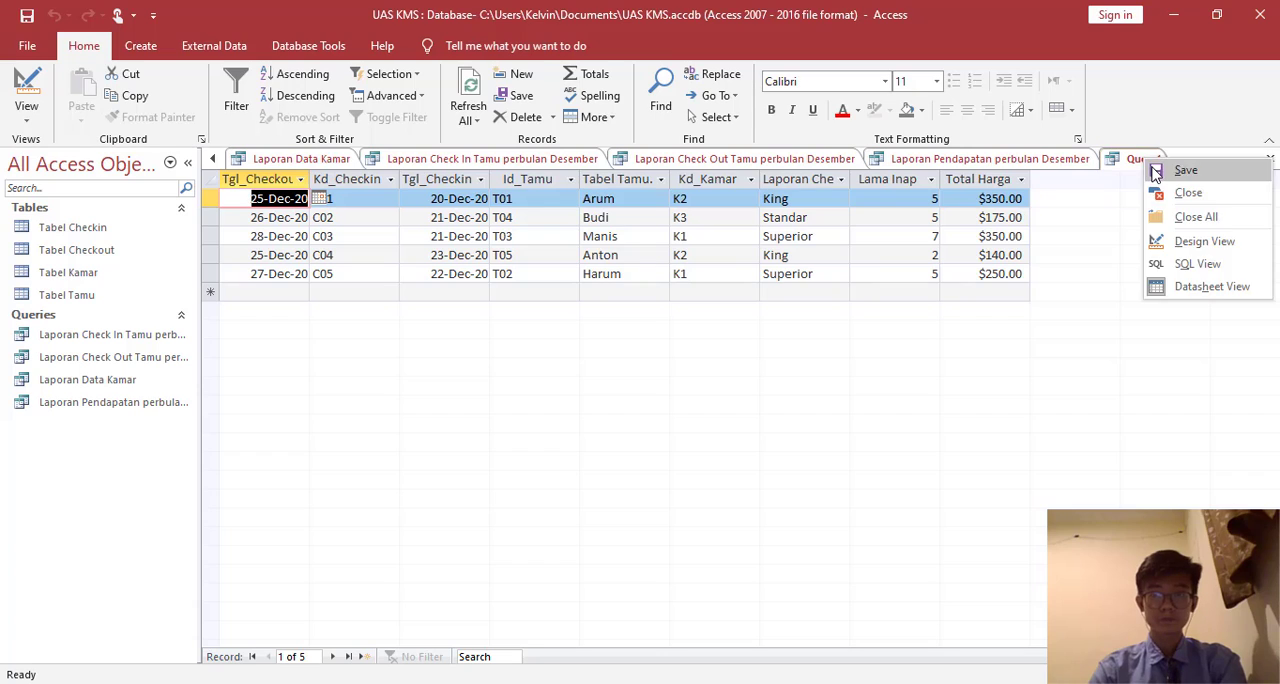
click(1152, 169)
text(Bill Tamu)
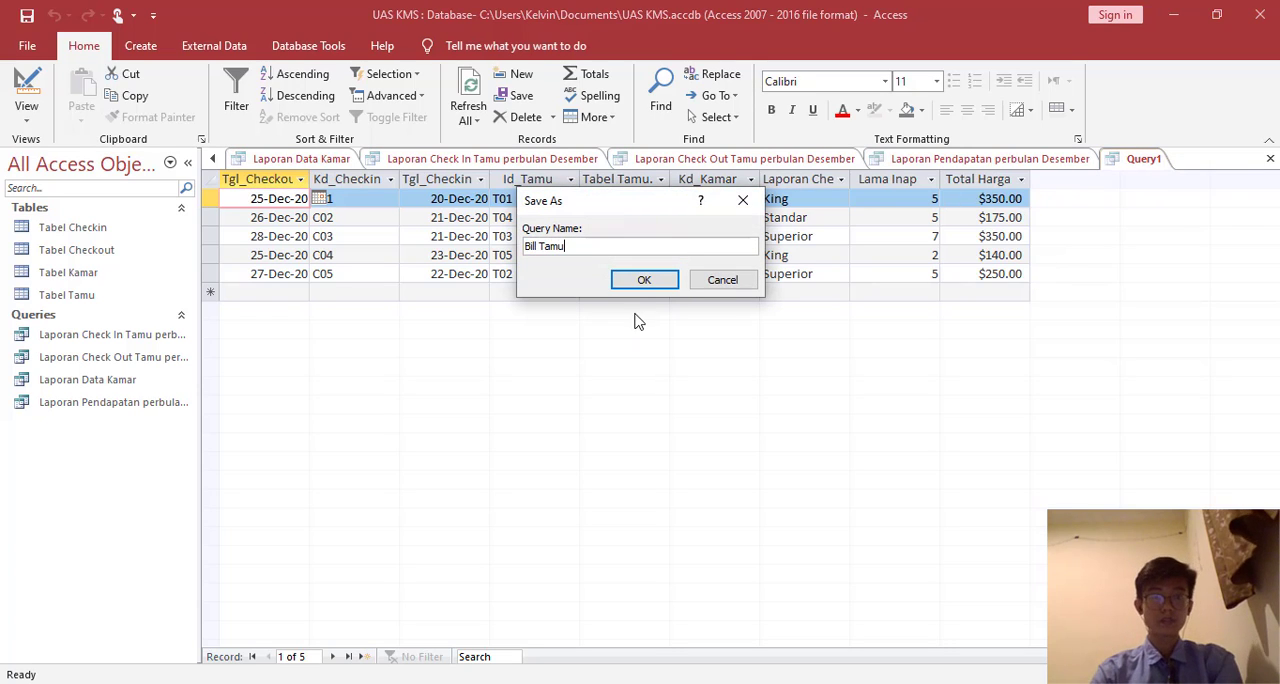
click(631, 284)
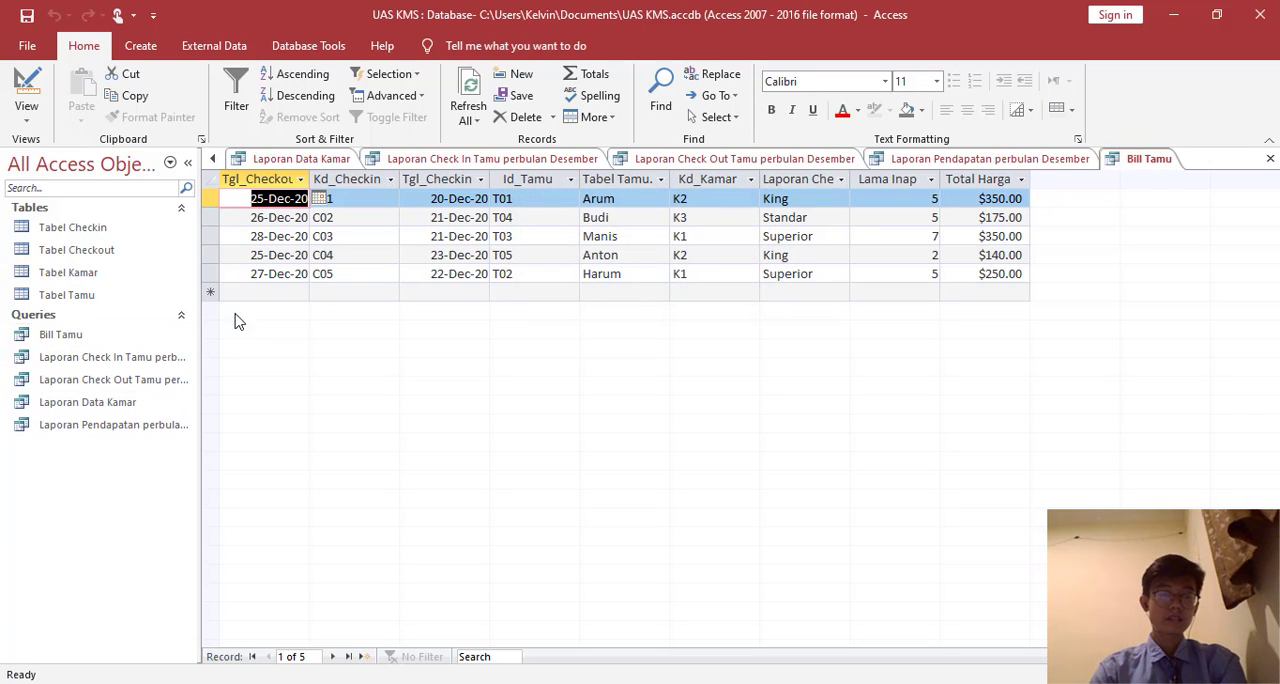
- Create a columnar form from Tabel Tamu with the Form Wizard, including all fields, keeping the title Tabel Tamu and choosing to modify its design
click(95, 229)
click(110, 293)
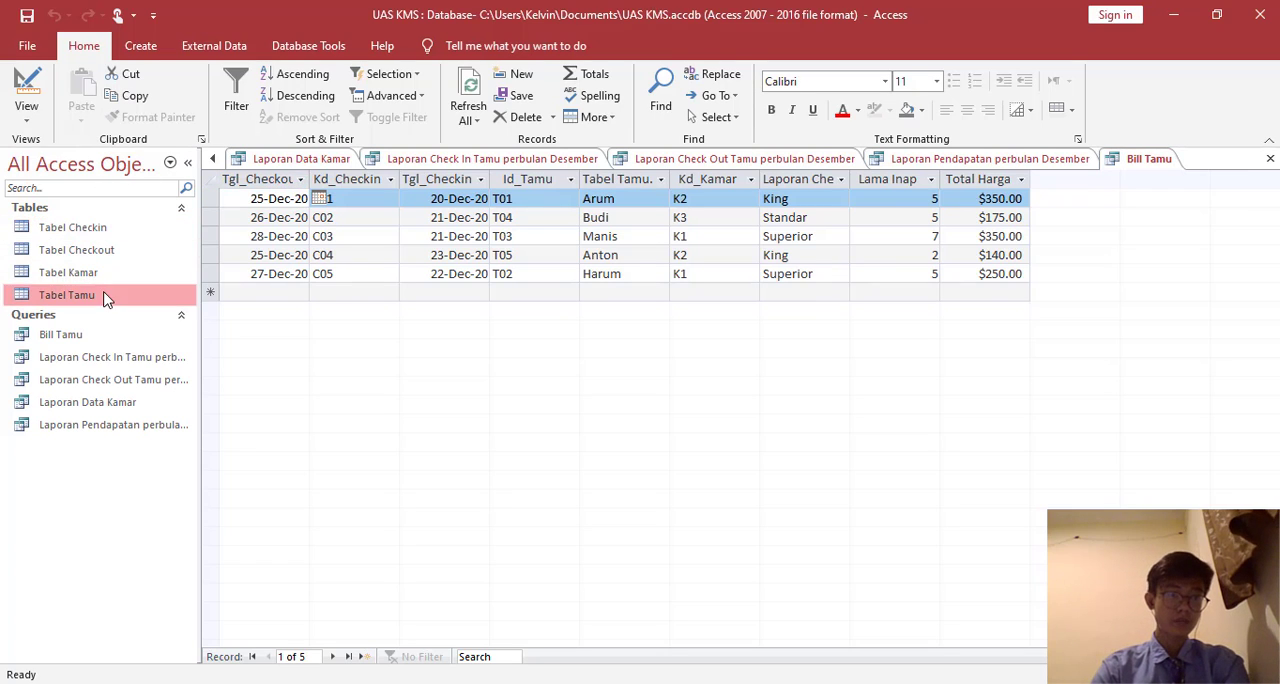
click(140, 46)
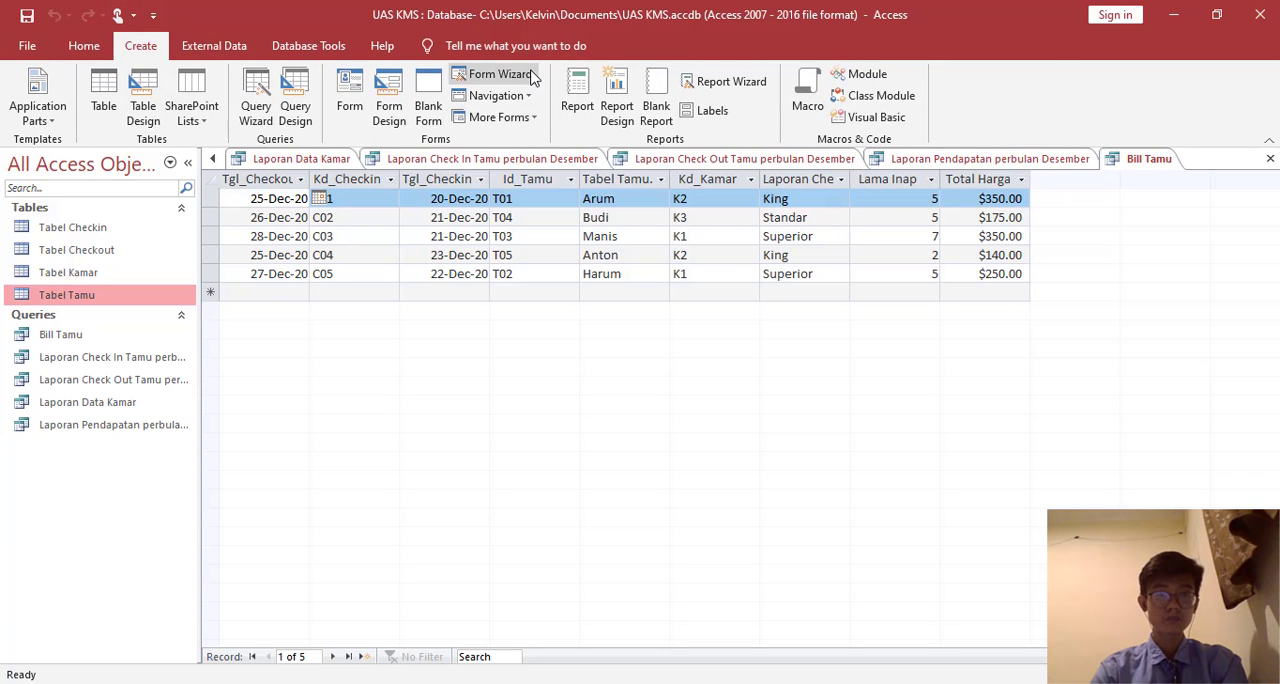
click(495, 74)
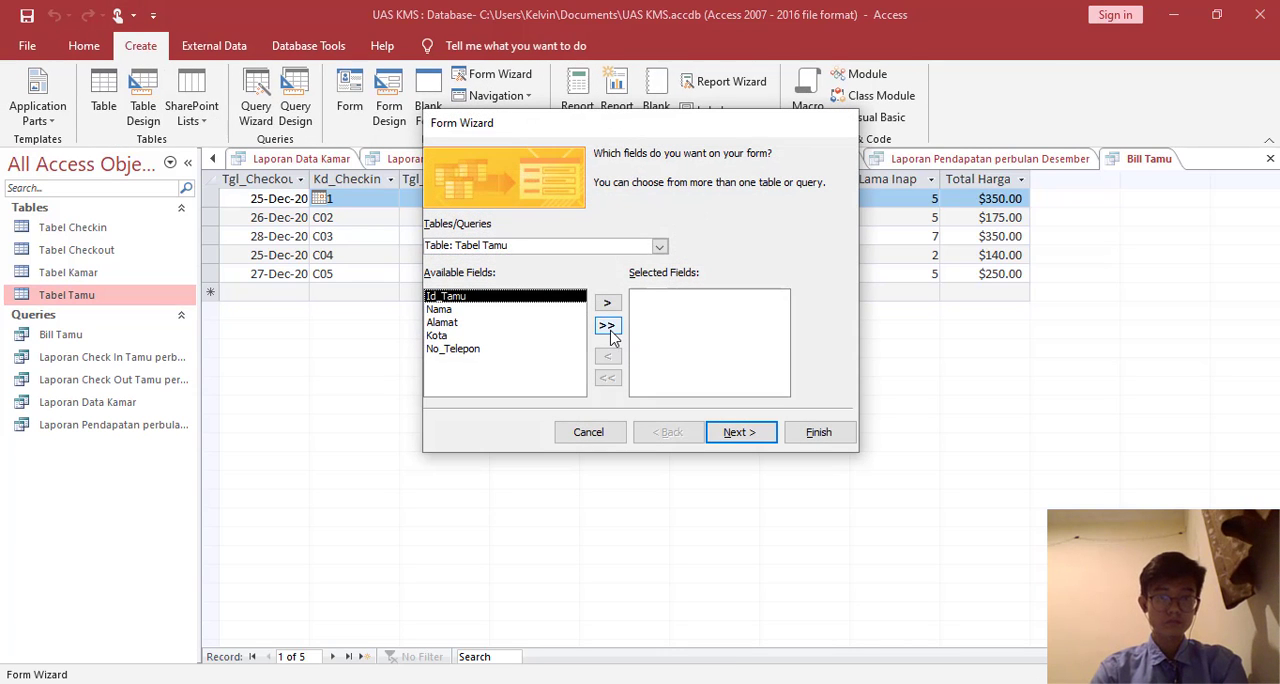
click(606, 325)
click(738, 432)
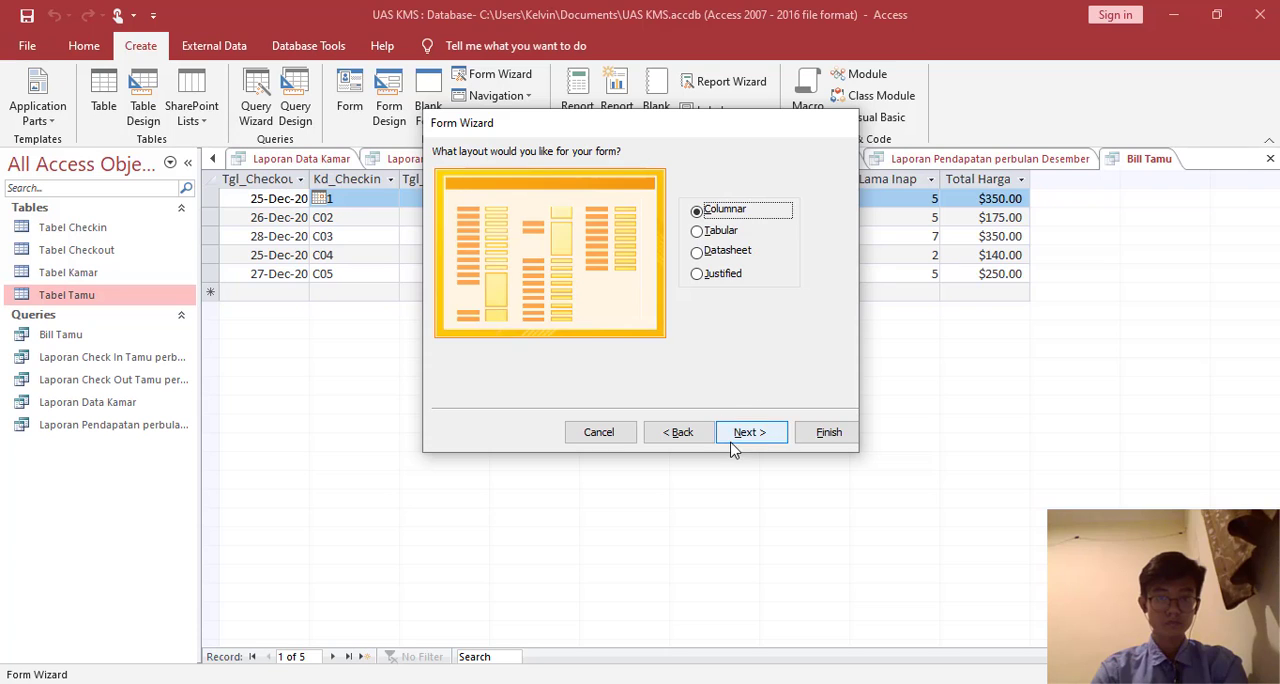
click(748, 432)
click(668, 332)
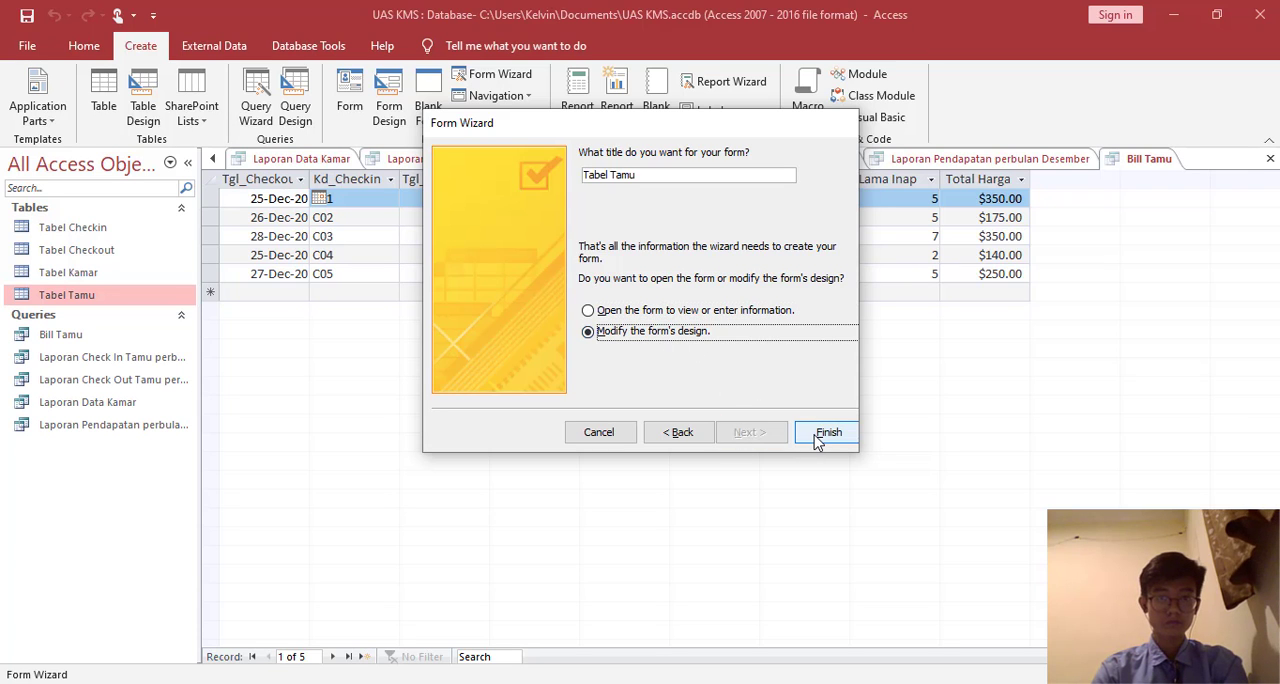
click(826, 433)
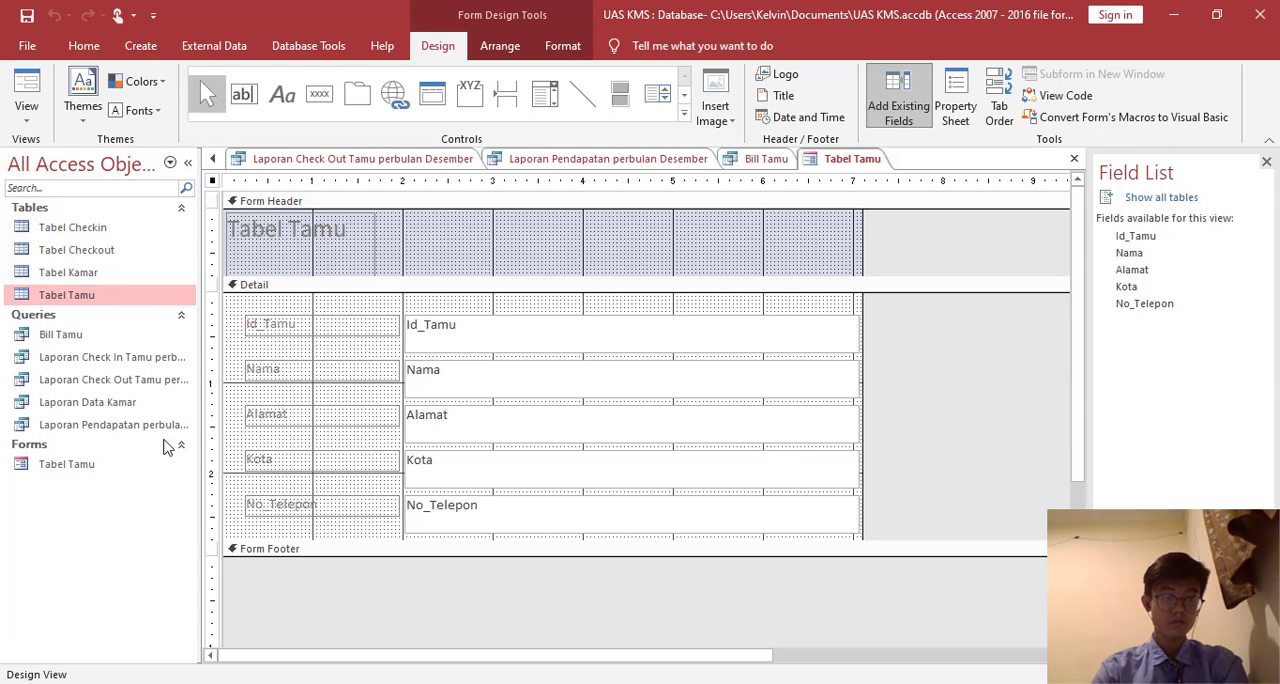
- Extend the Tabel Tamu form's Detail section to about 3.2 on the vertical ruler and fill its background with yellow
click(137, 465)
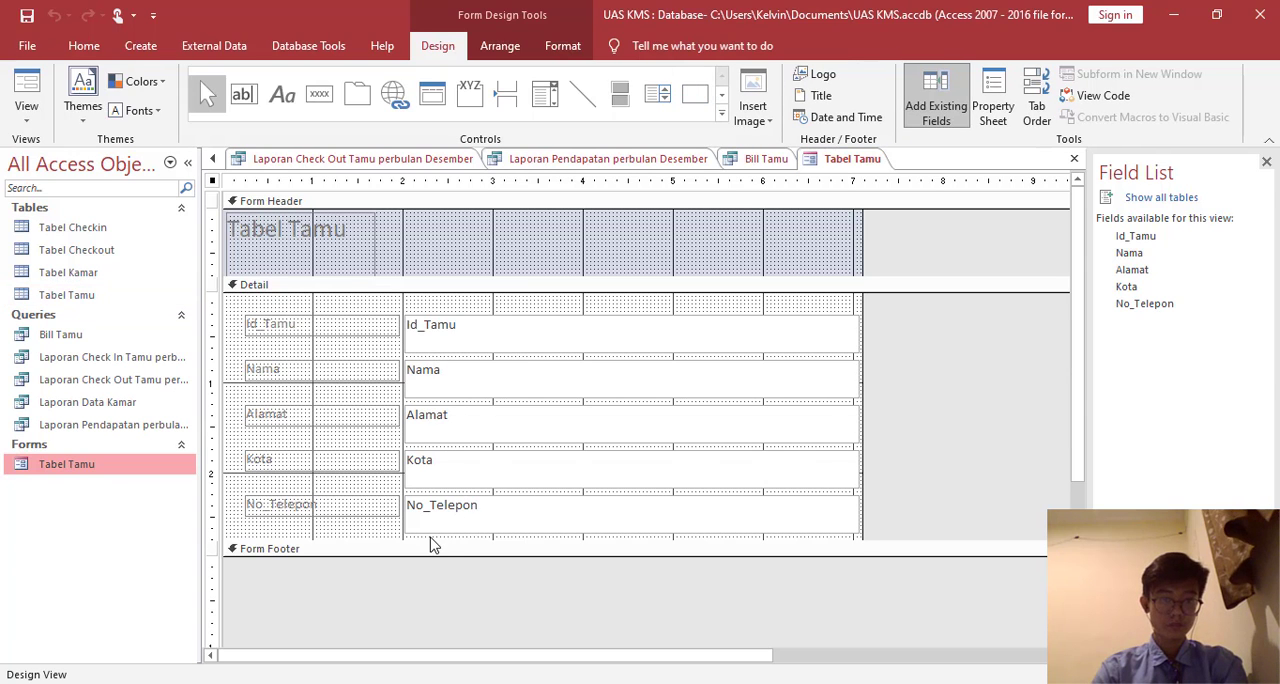
drag(432, 544, 440, 585)
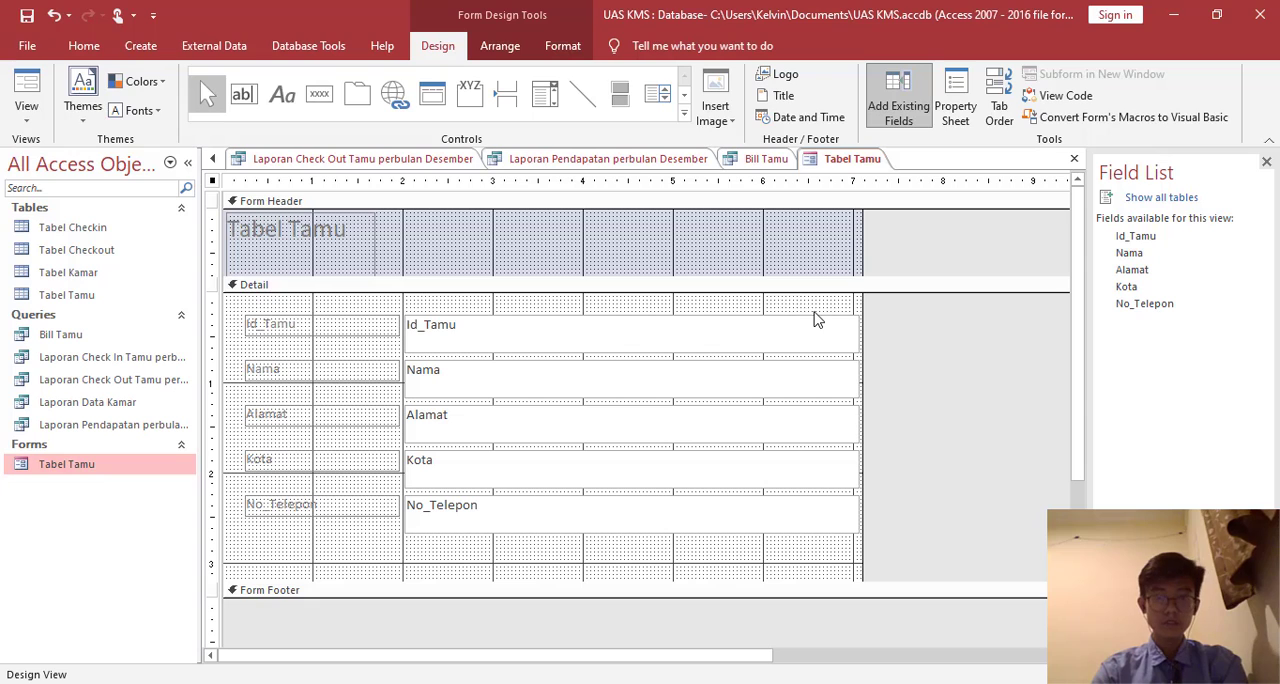
right_click(815, 318)
mouse_move(930, 392)
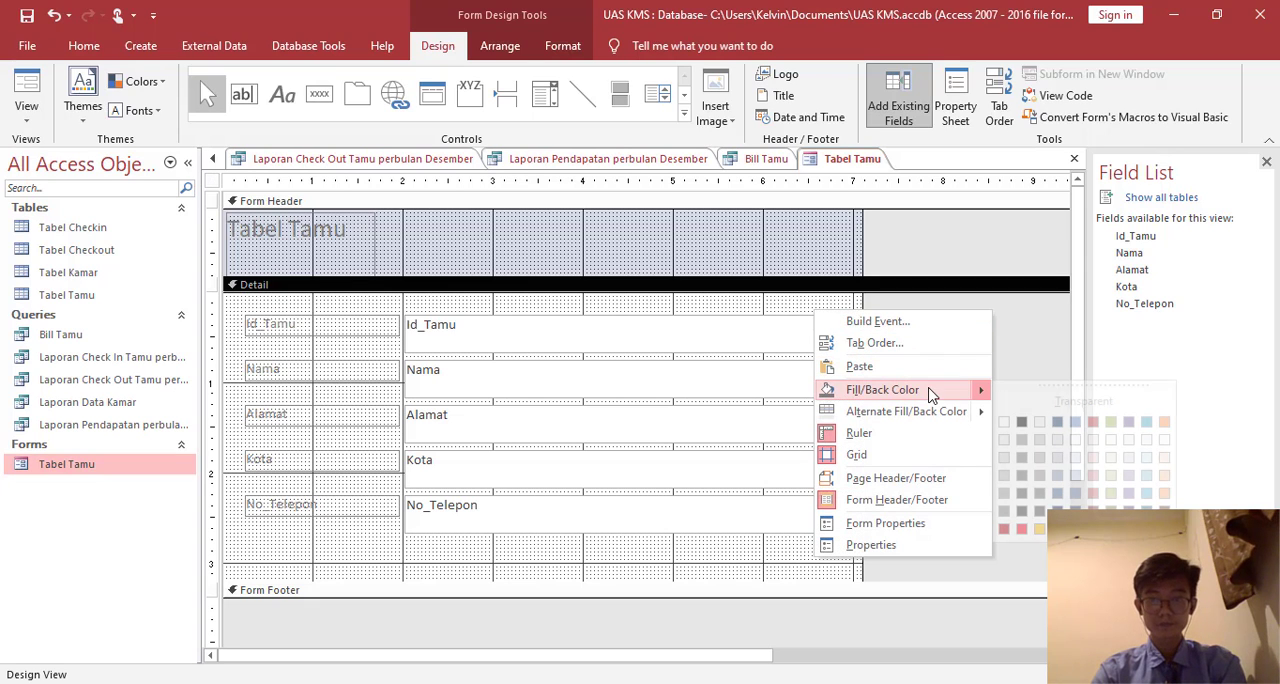
click(1057, 529)
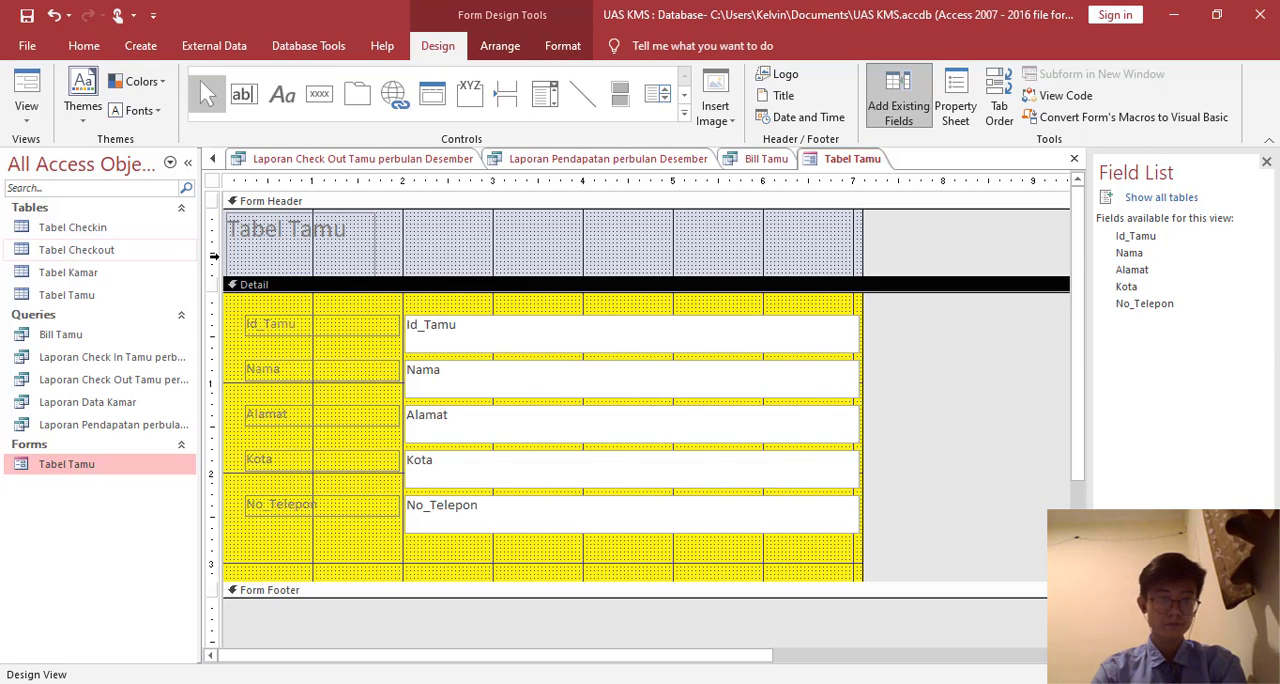
- Move the Tabel Tamu title label toward the middle of the form header
click(363, 235)
drag(376, 228, 442, 232)
click(553, 231)
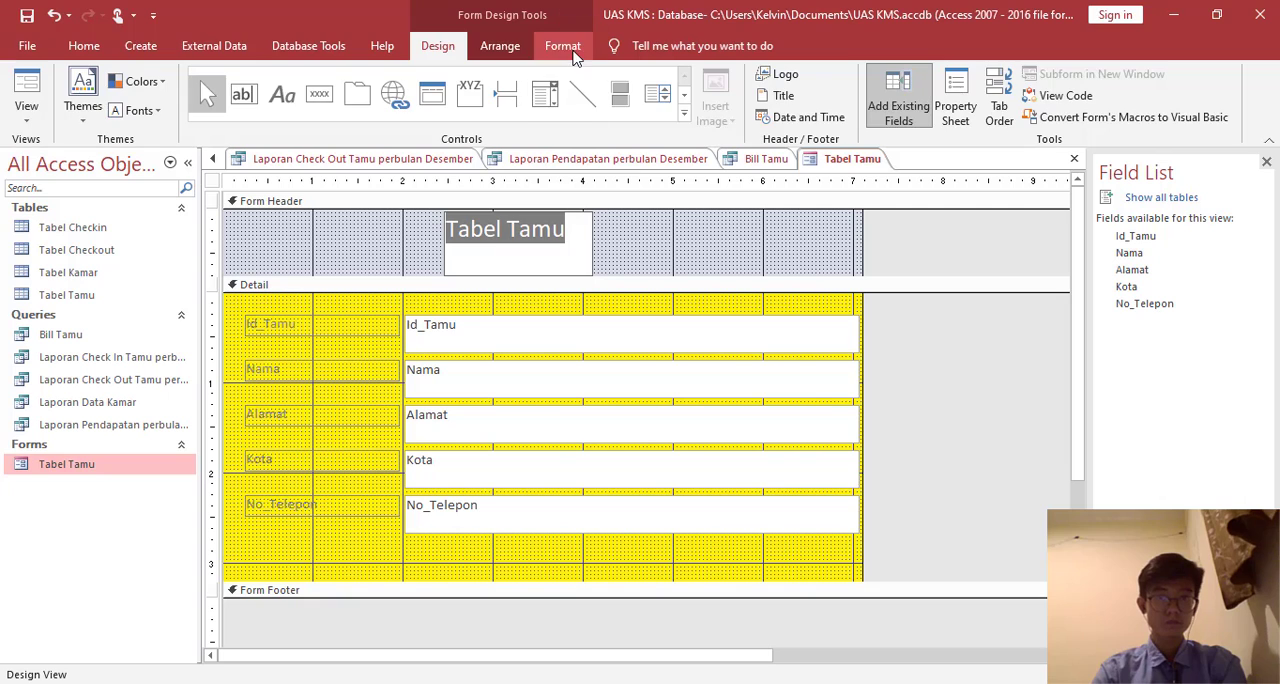
- Set the header title to Bahnschrift SemiBold, size 48, and adjust its box to fit the whole text centrally in the header
click(574, 52)
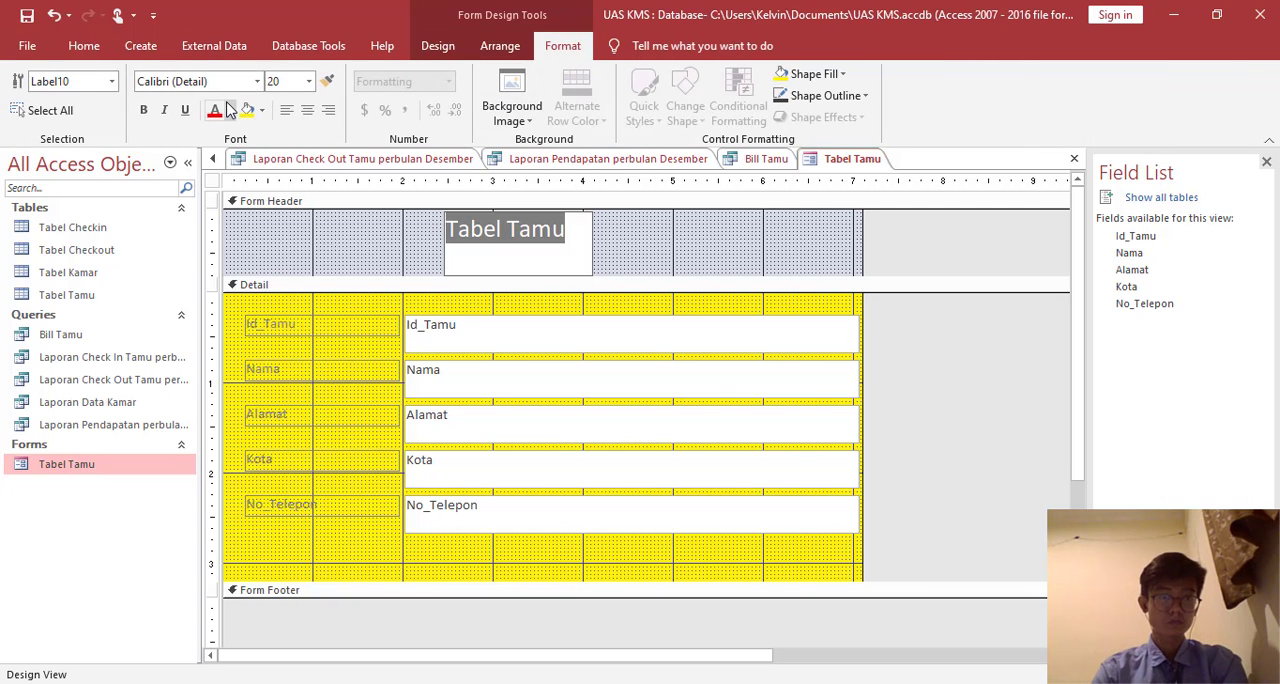
click(257, 81)
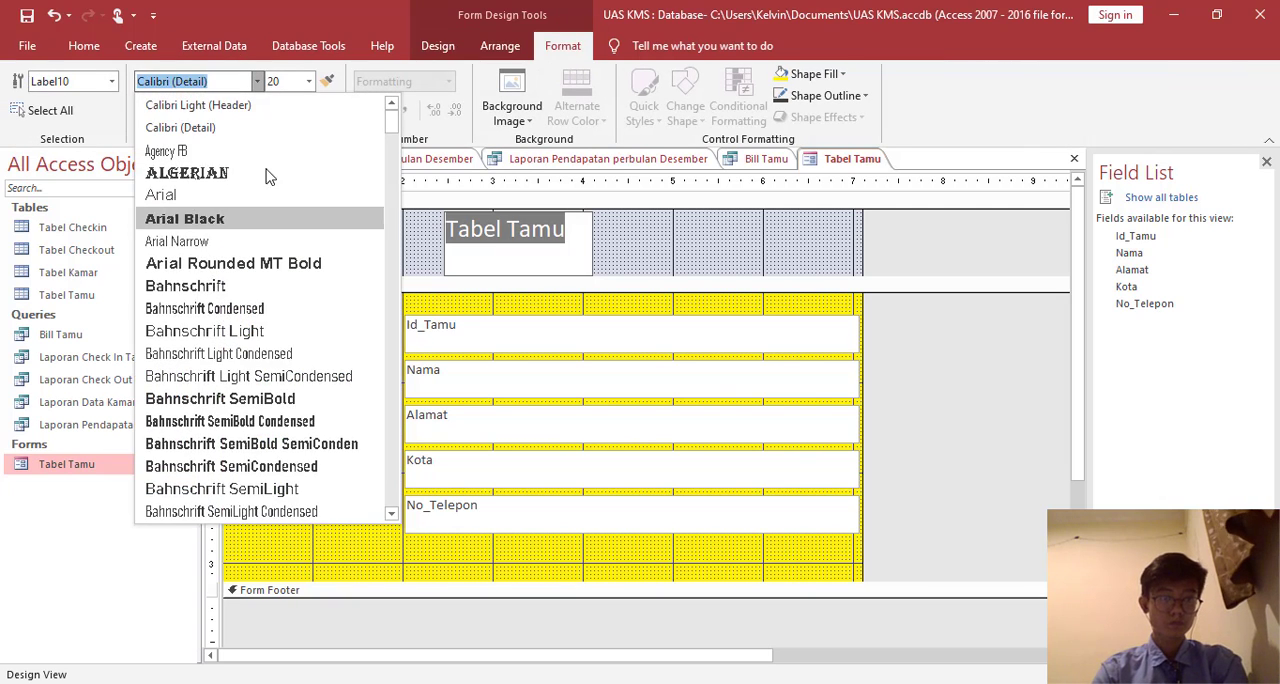
click(262, 400)
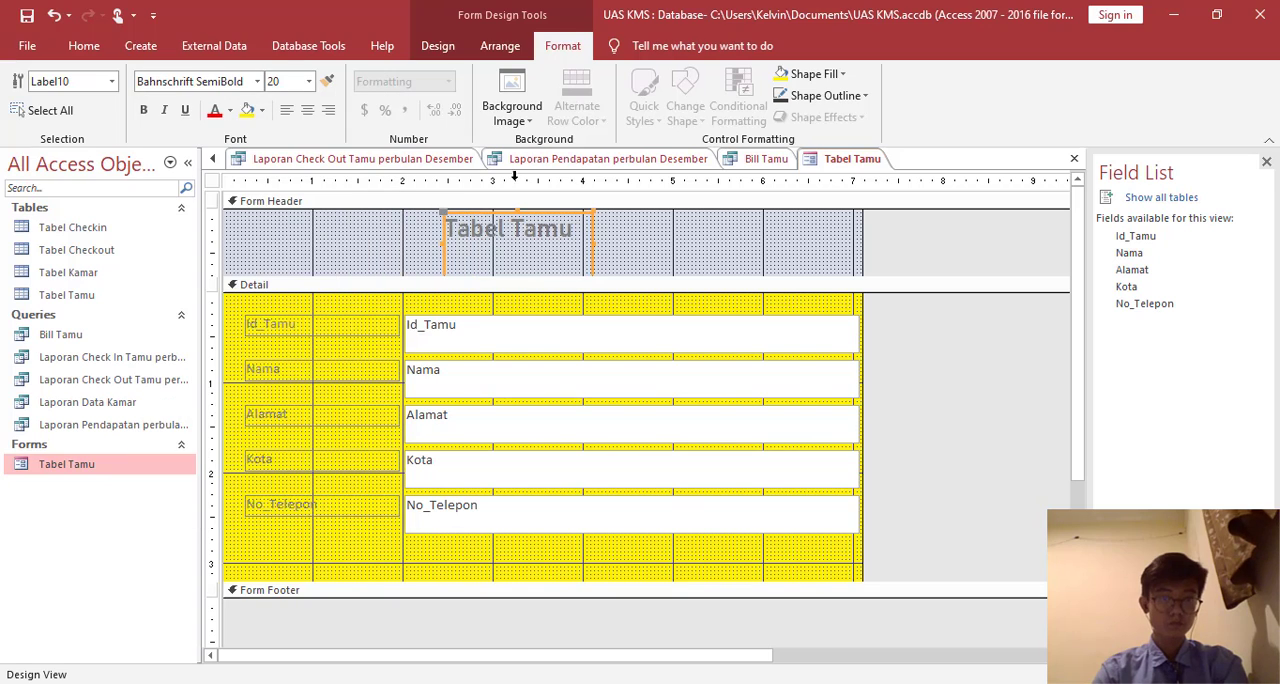
click(309, 82)
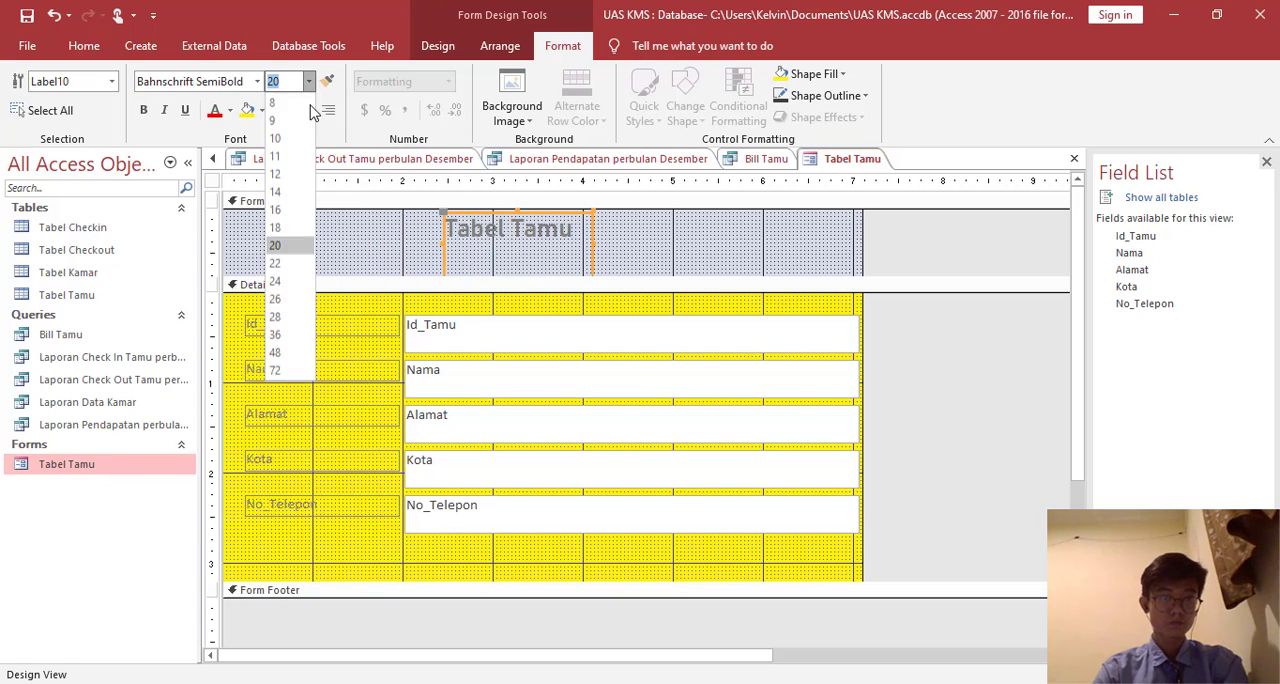
click(303, 348)
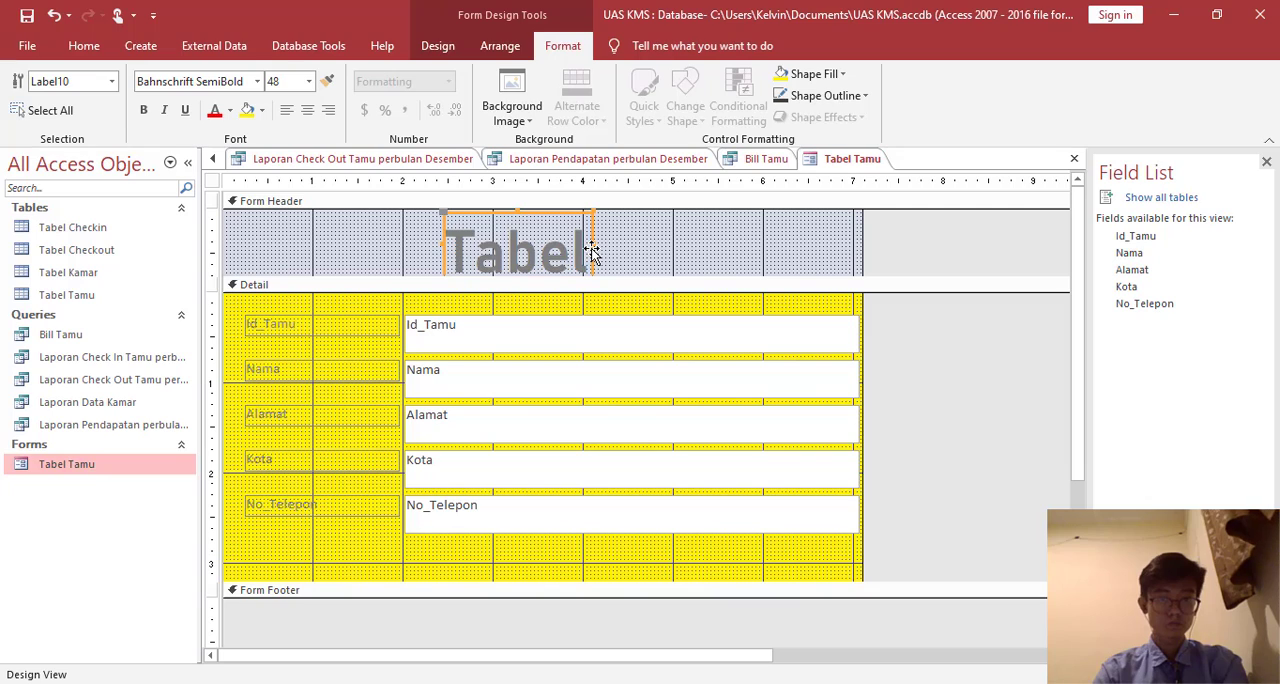
drag(594, 256, 656, 211)
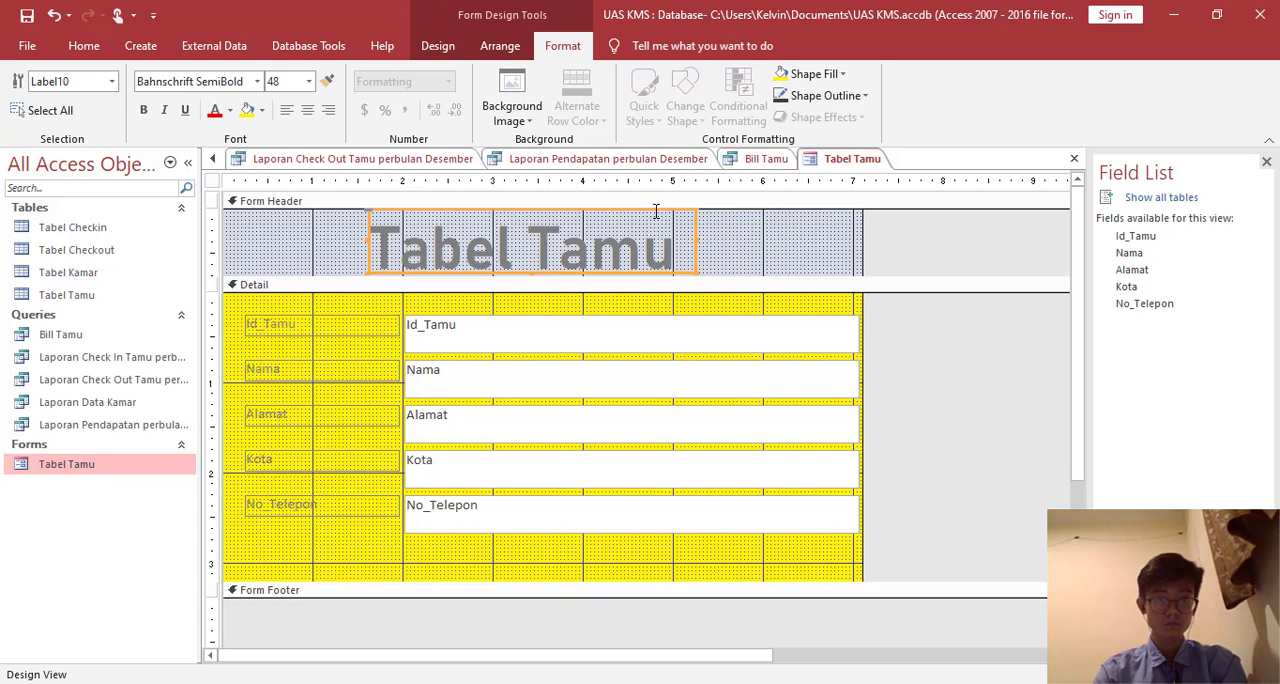
- Add a command button below the No_Telepon label that performs the Save Record operation
scroll(635, 283, down, 2)
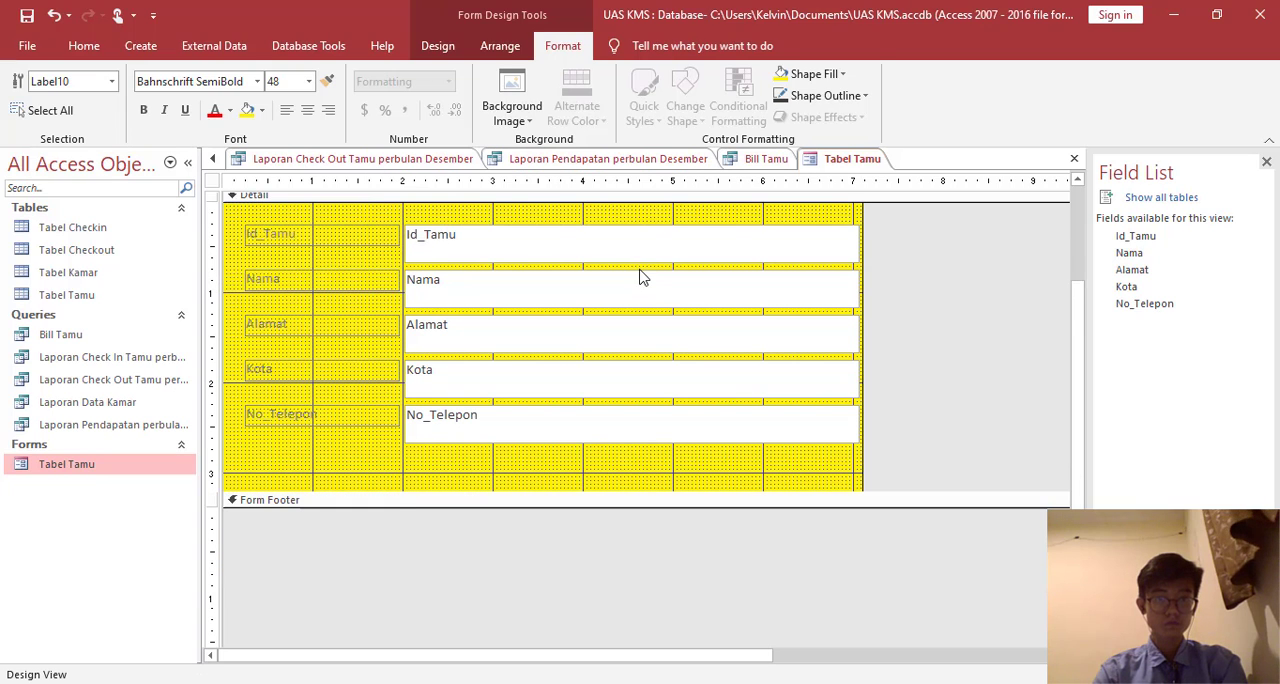
click(400, 480)
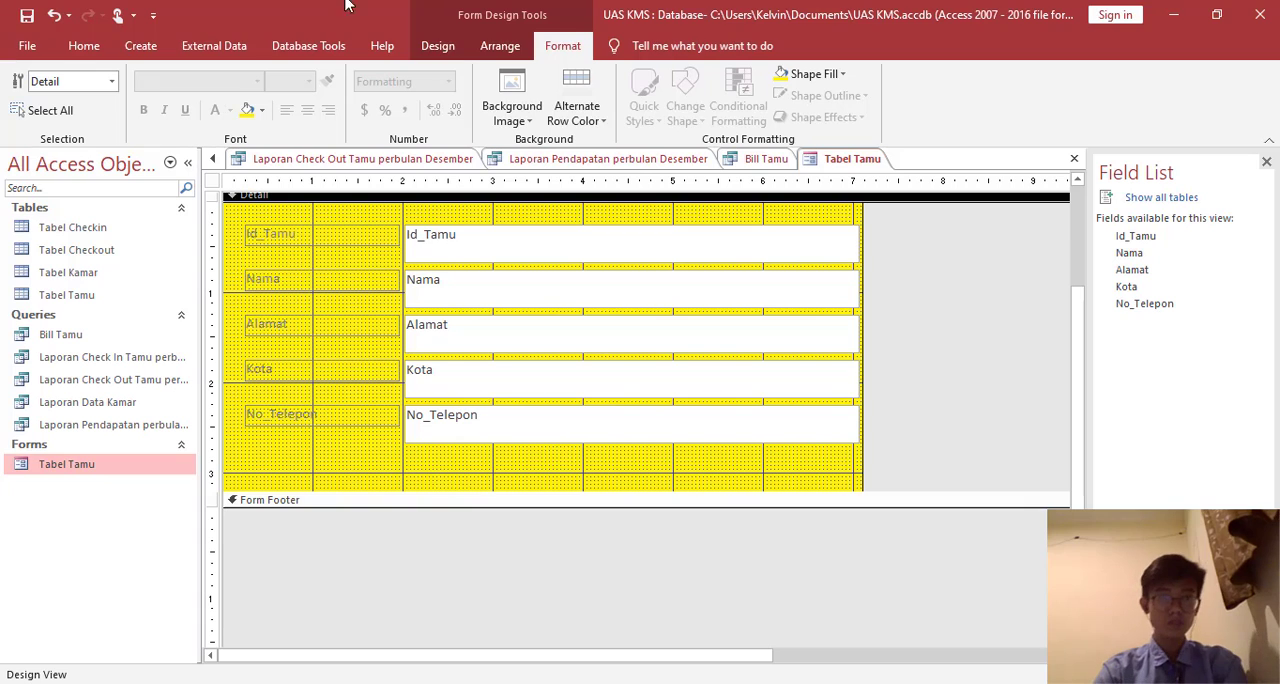
click(437, 45)
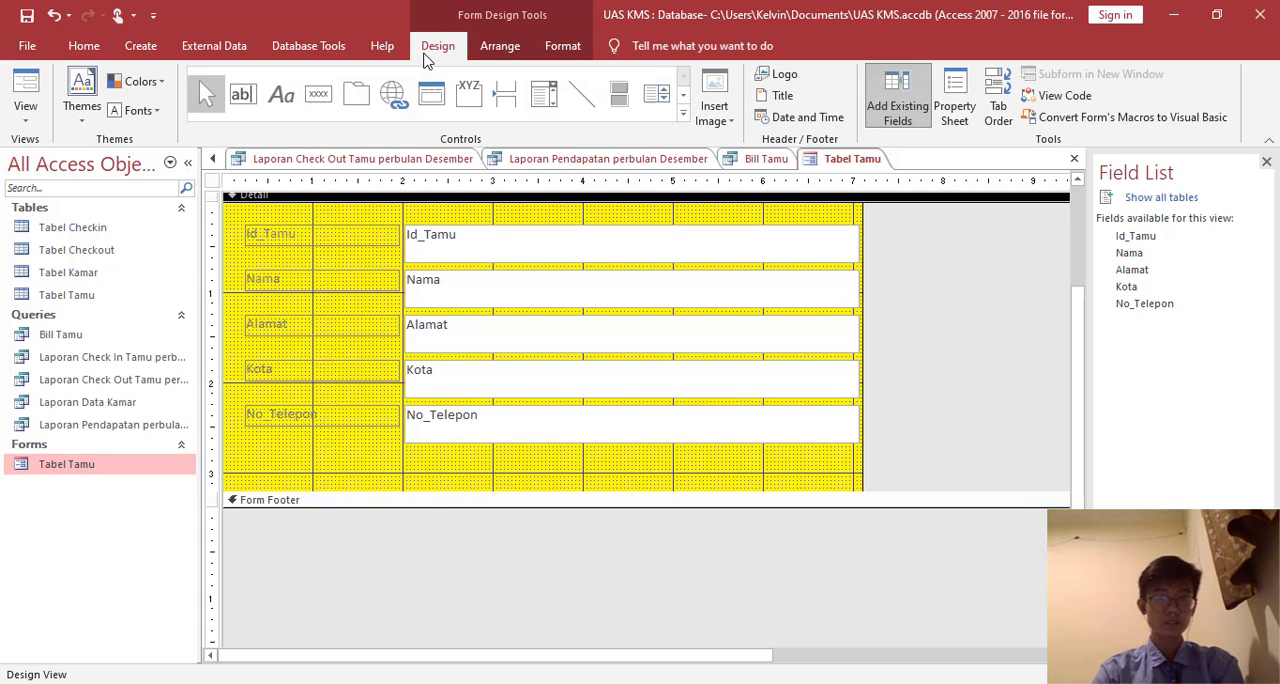
click(319, 93)
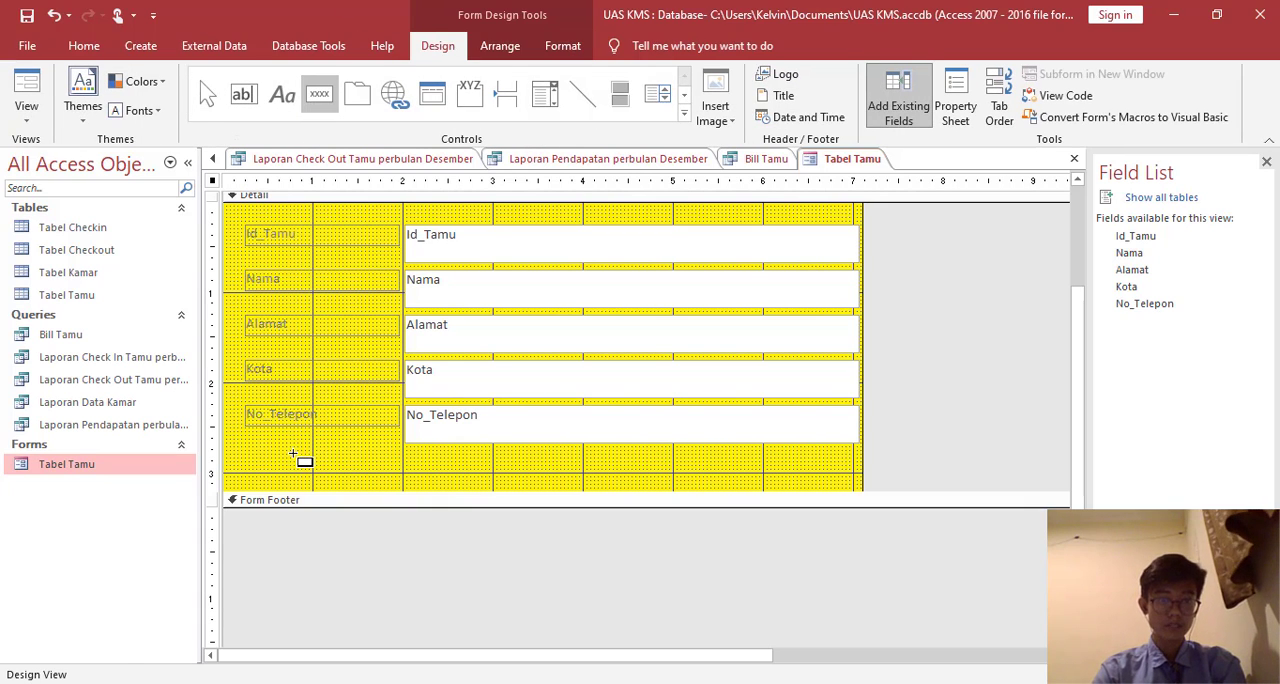
click(299, 449)
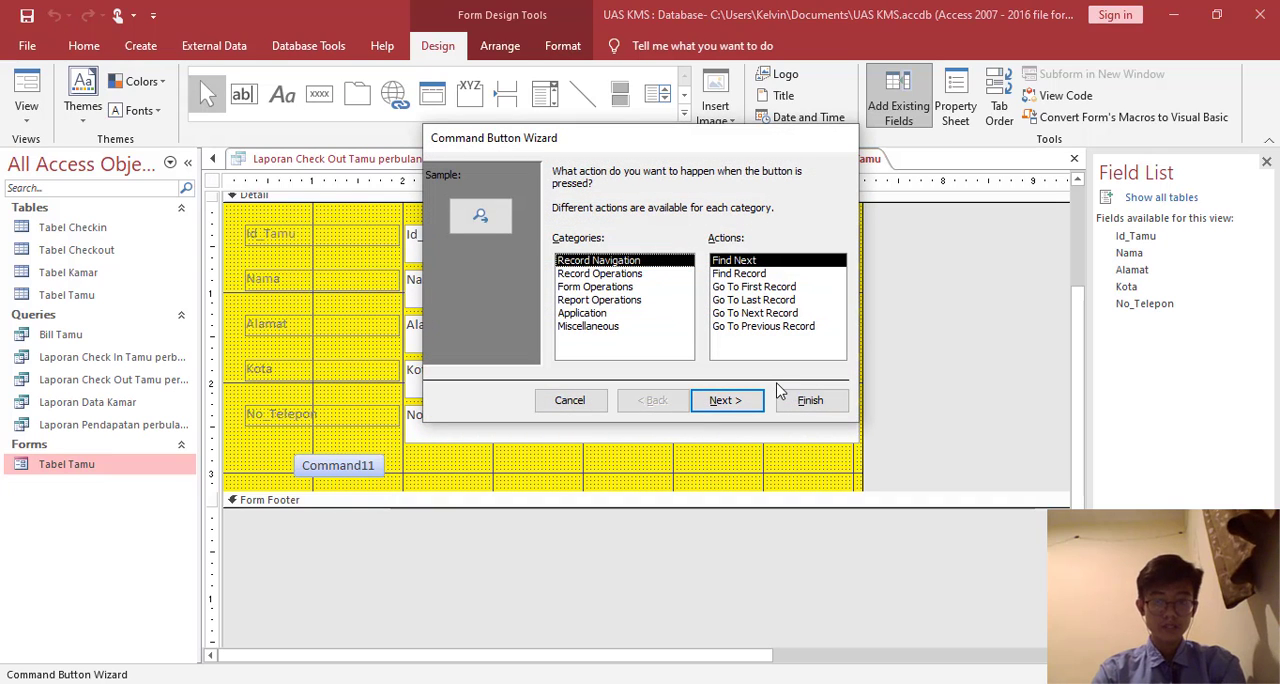
click(638, 274)
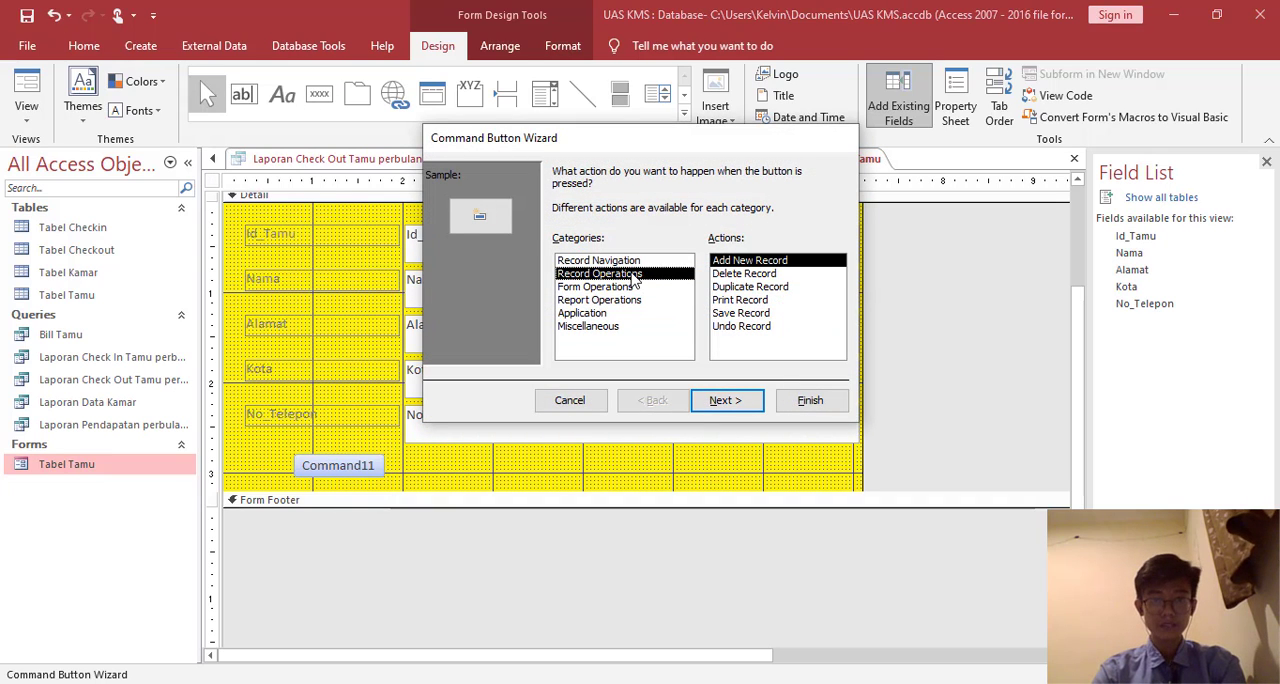
click(738, 313)
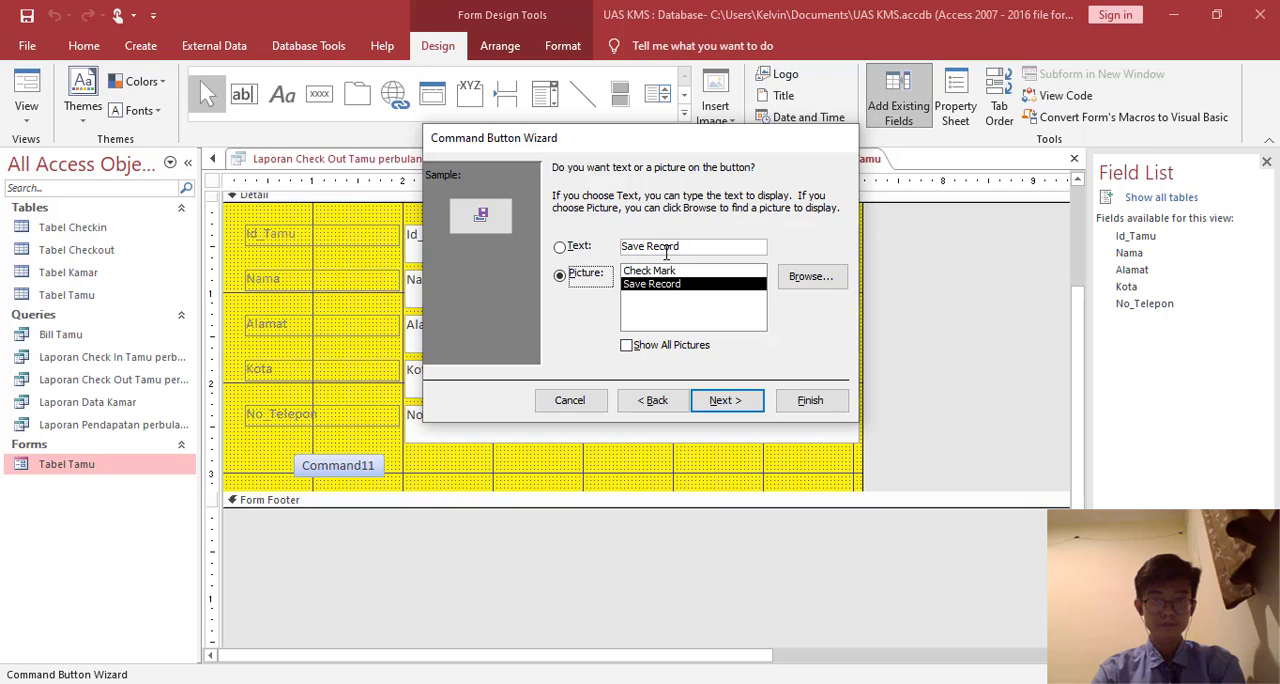
- Display the text Save on the new button, name it Save, and finish the wizard
click(687, 246)
key(BackSpace)
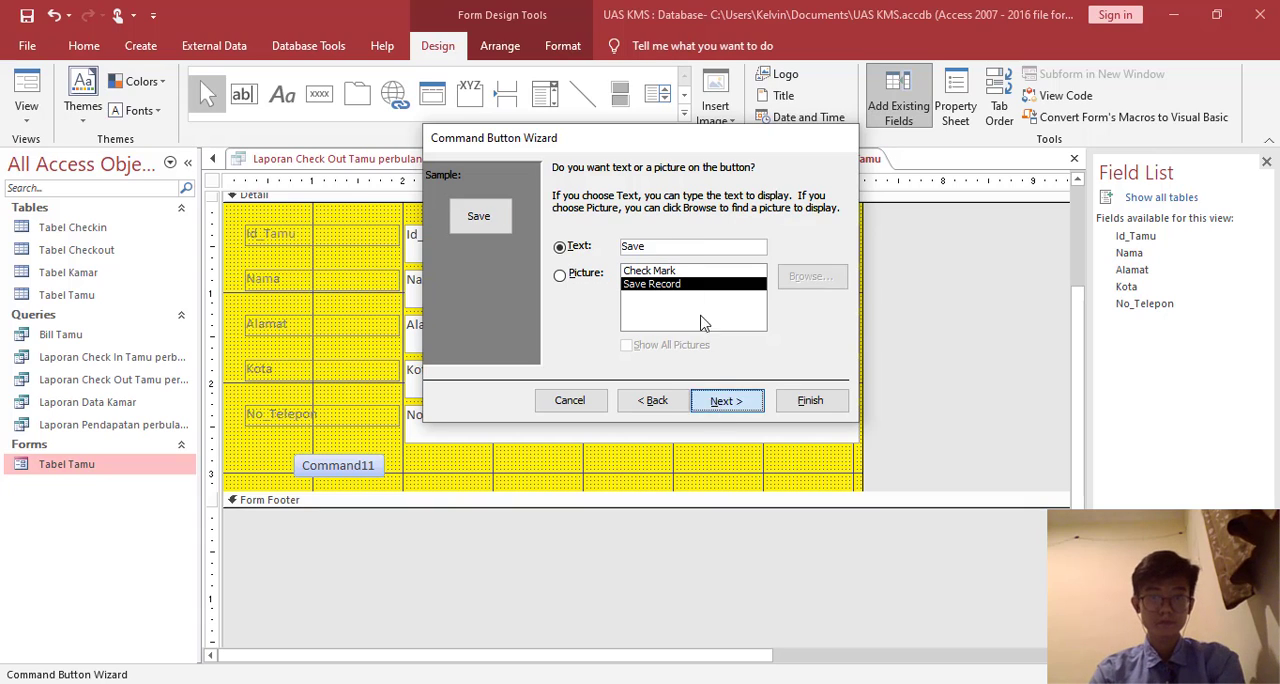
click(725, 400)
text(D)
text(ae)
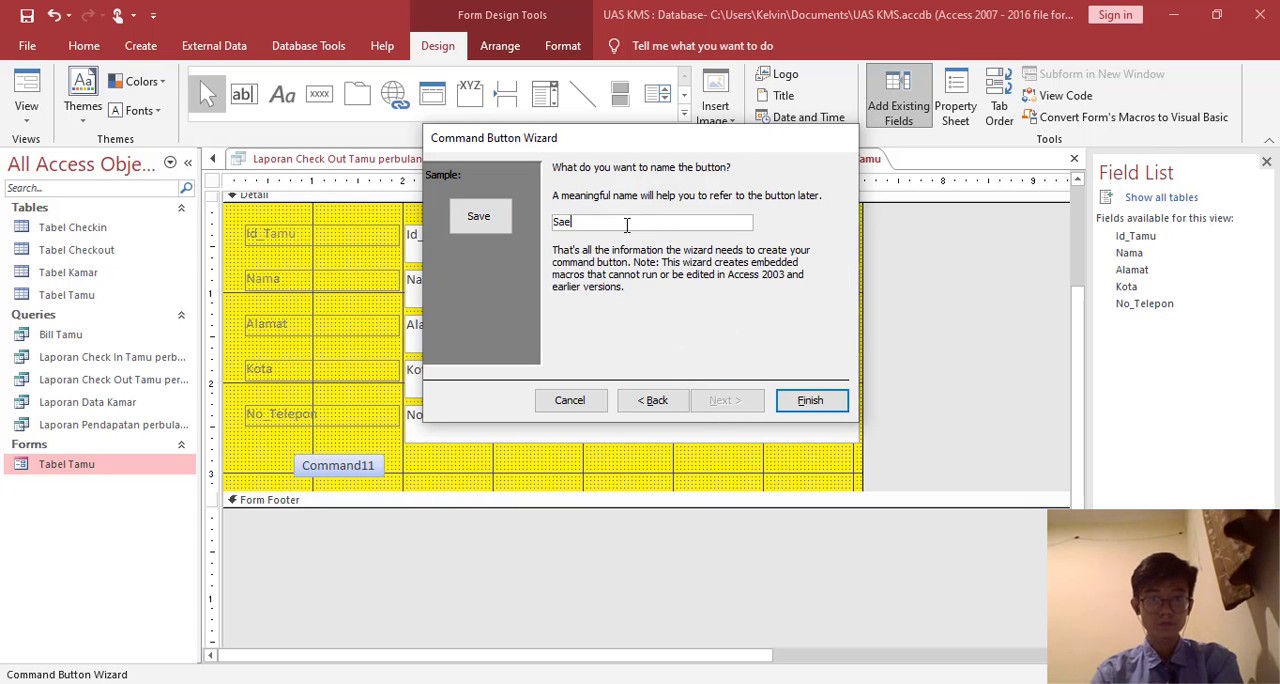
key(BackSpace)
text(ve)
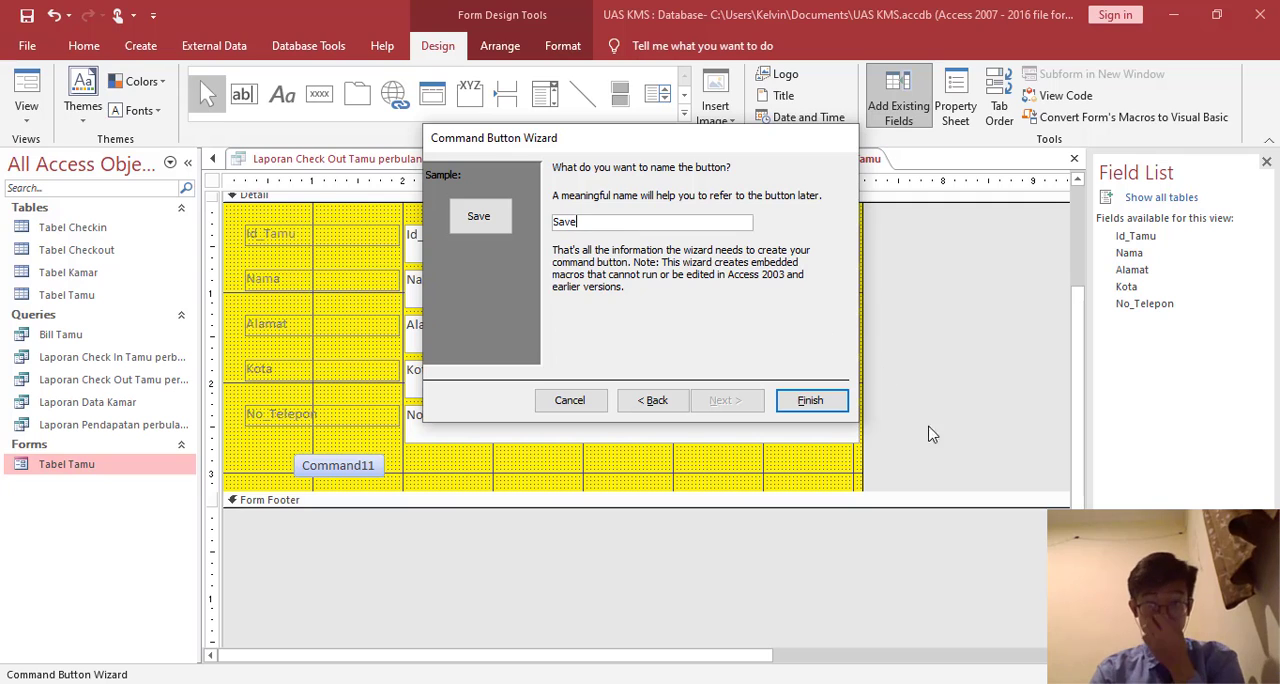
click(830, 404)
- Add a command button beside Save with the Add New Record operation, using Edit as both its text and its name
click(319, 93)
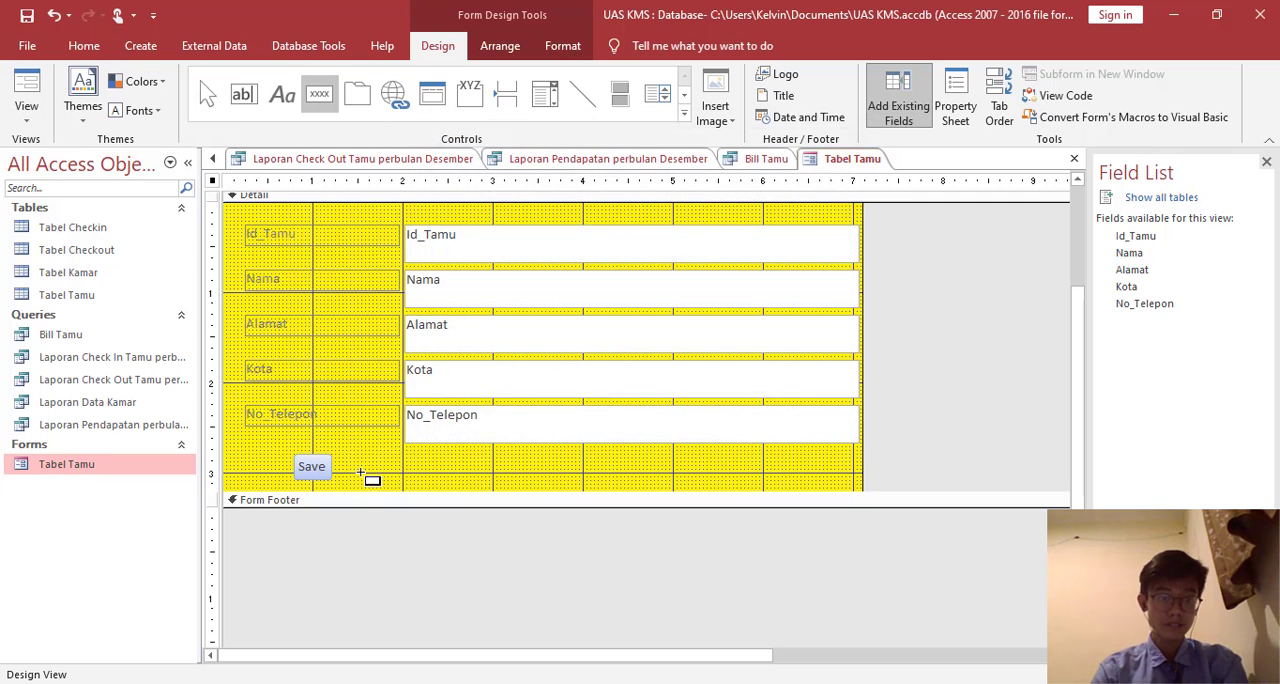
click(355, 467)
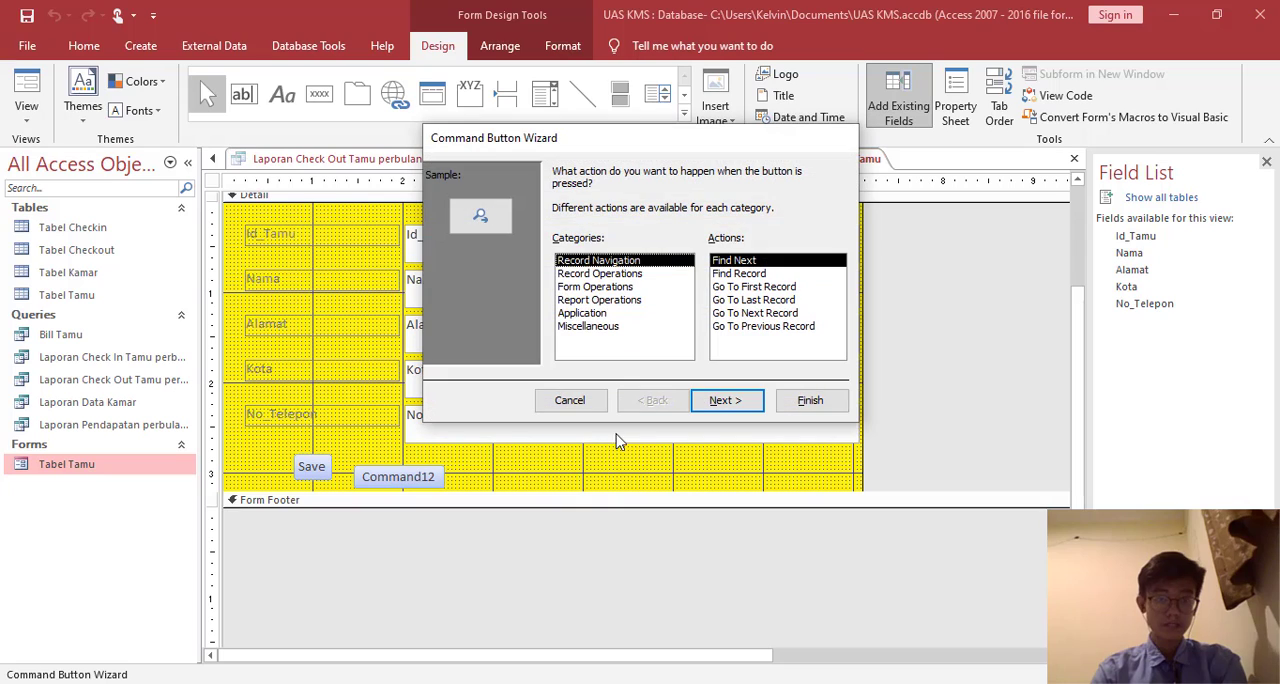
click(628, 274)
click(734, 401)
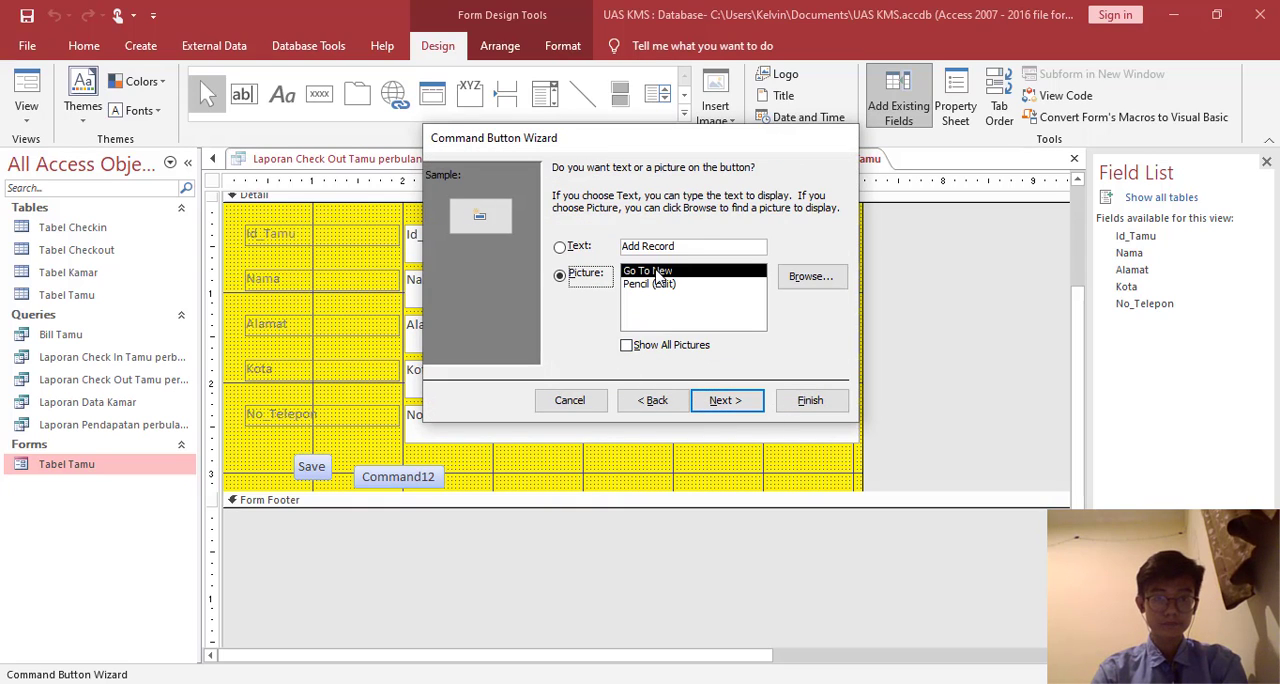
click(701, 245)
key(BackSpace)
text(E)
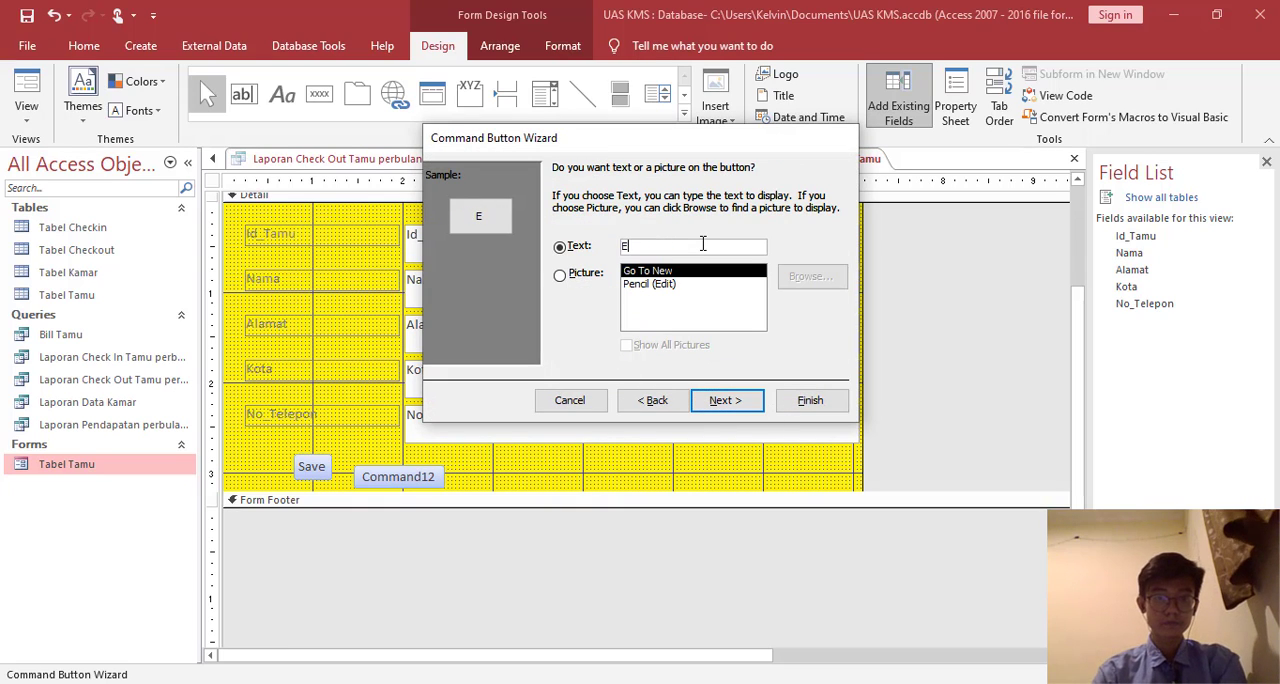
text(dit)
click(730, 401)
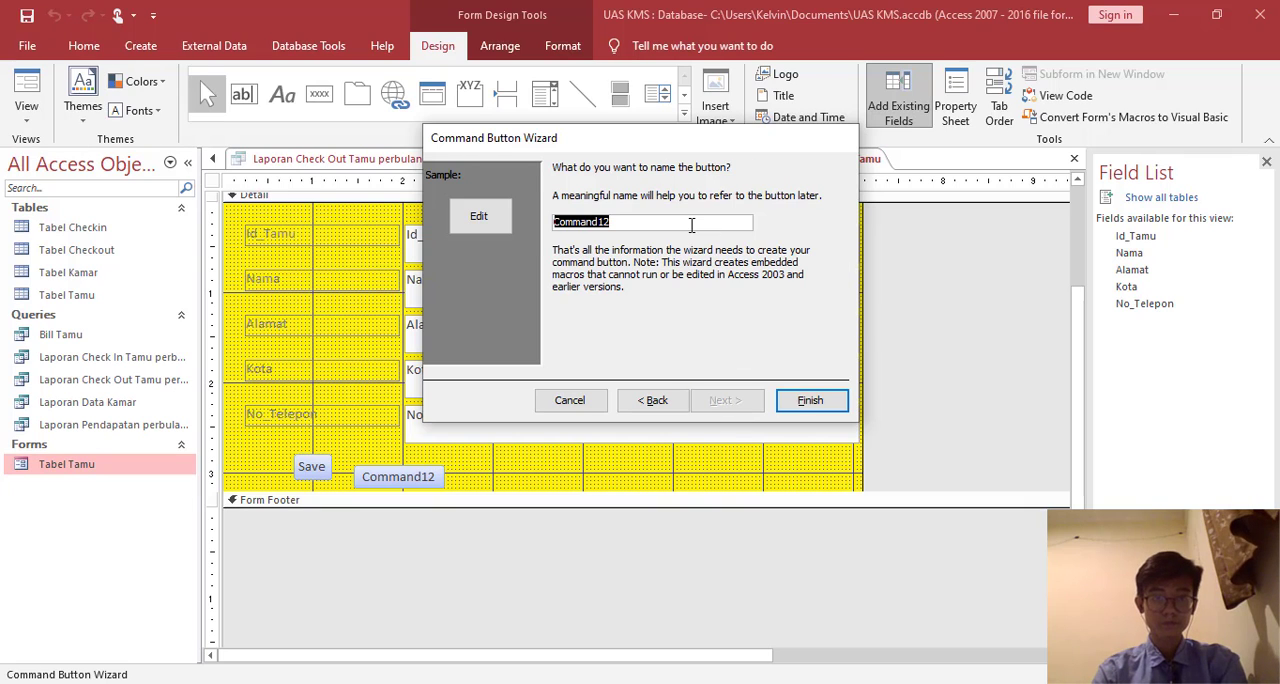
text(E)
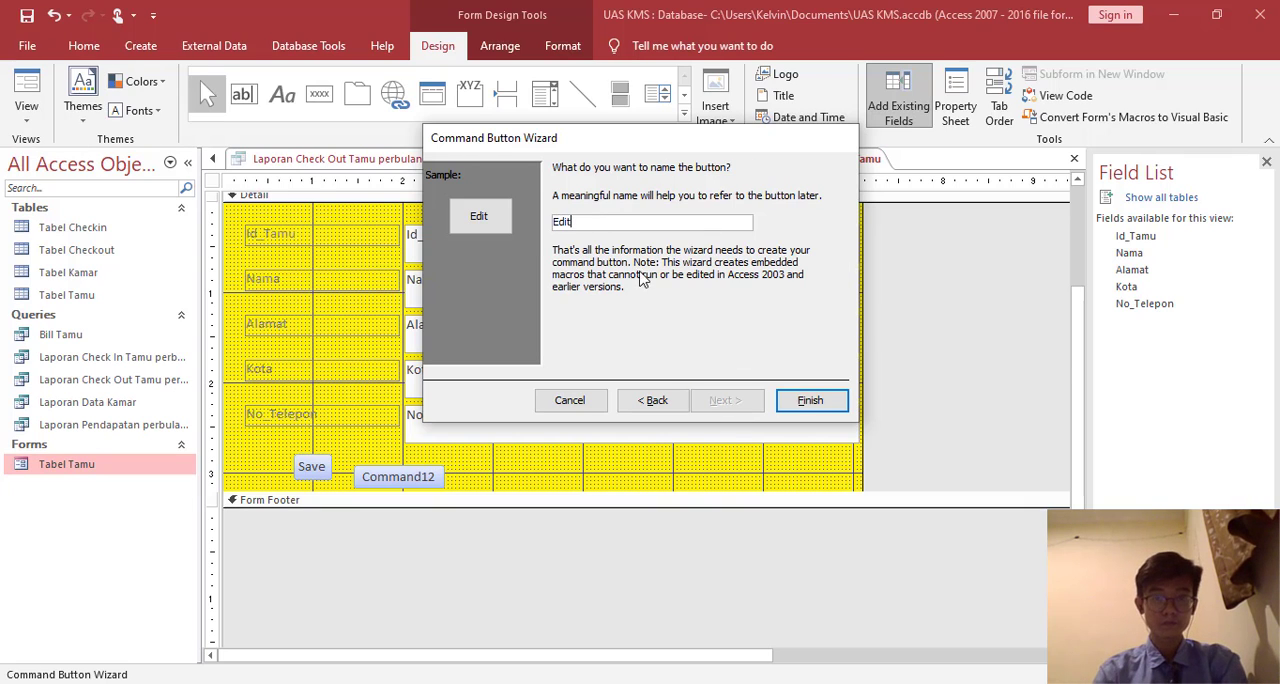
text(dit)
click(810, 400)
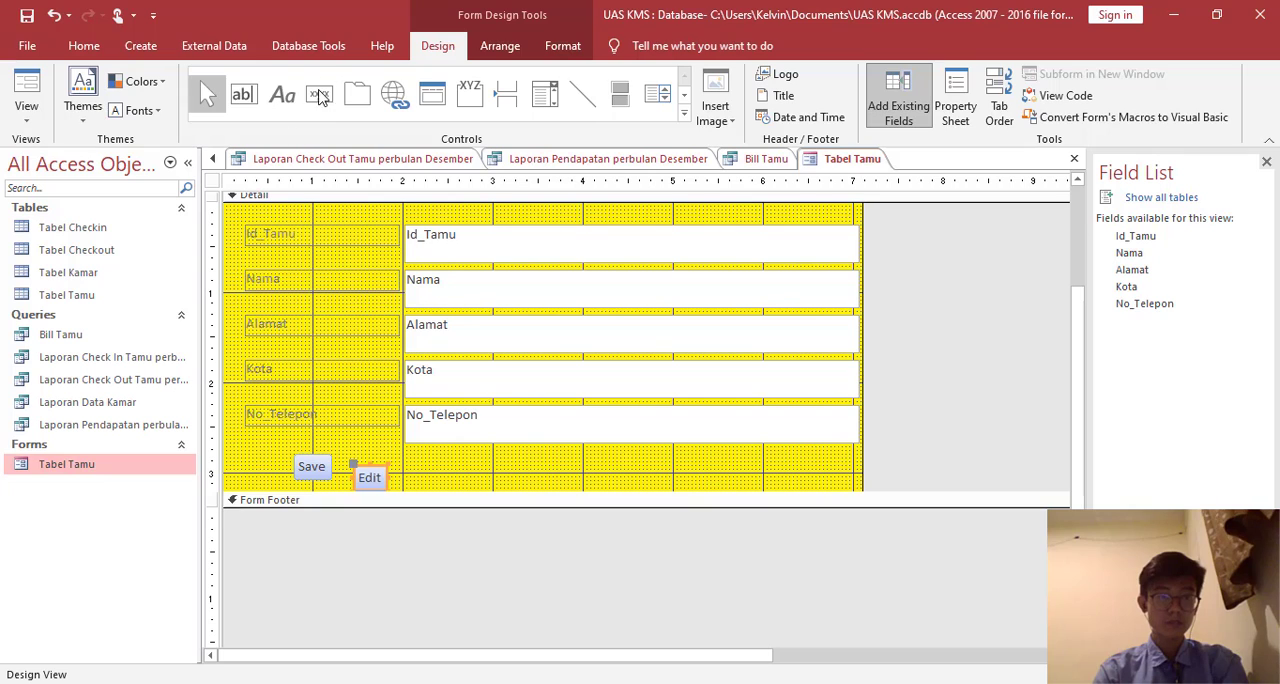
- Add a command button beside Edit with the Delete Record operation, using Delete as both its text and its name
click(319, 93)
click(418, 466)
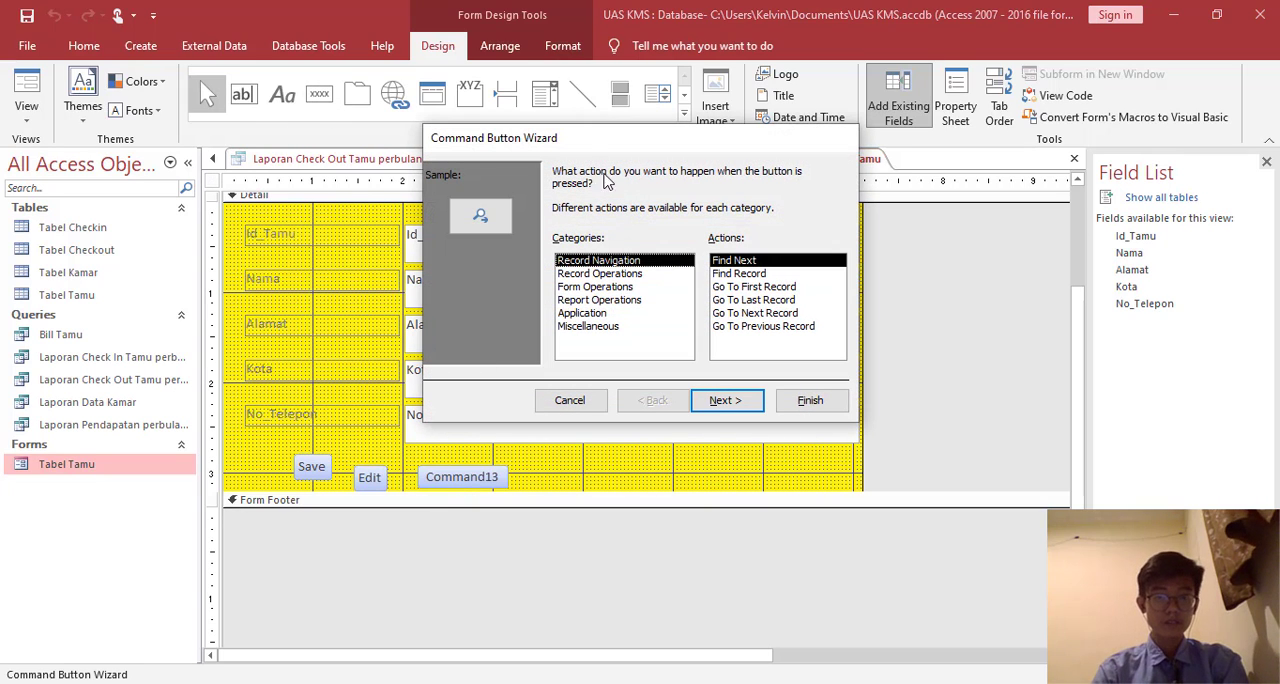
click(615, 273)
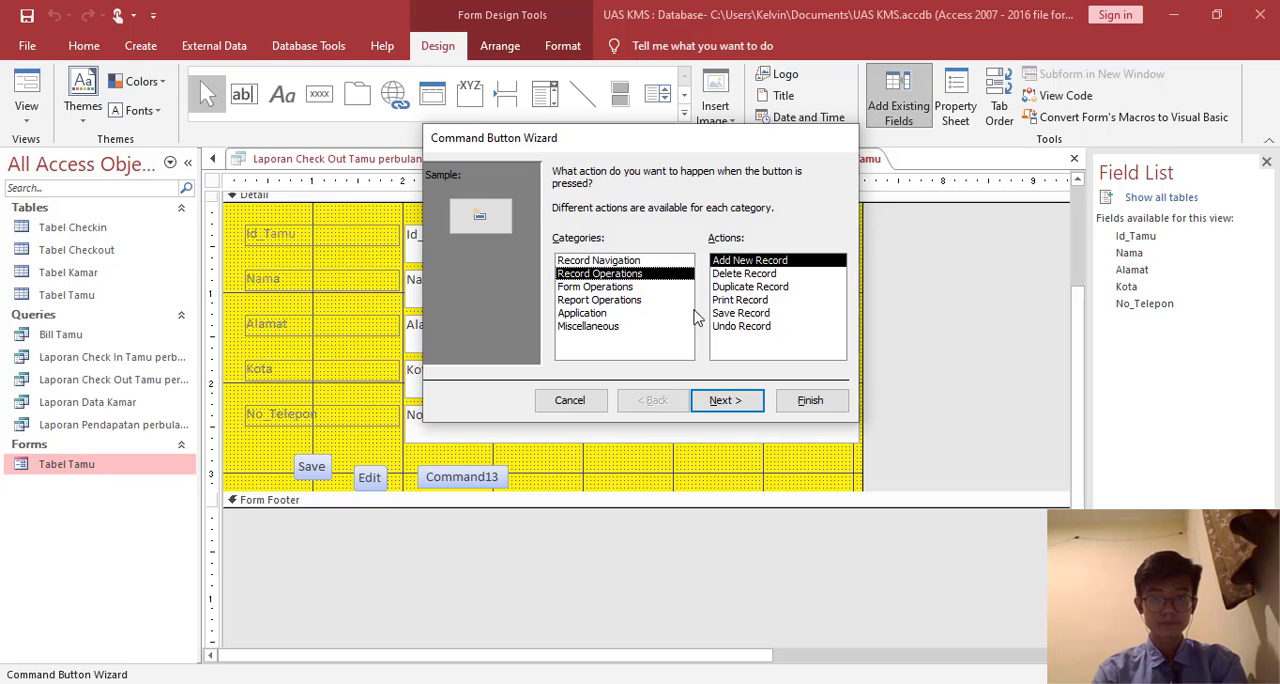
double_click(746, 274)
click(708, 251)
key(BackSpace)
key(BackSpace)
key(BackSpace)
key(BackSpace)
key(BackSpace)
key(BackSpace)
key(BackSpace)
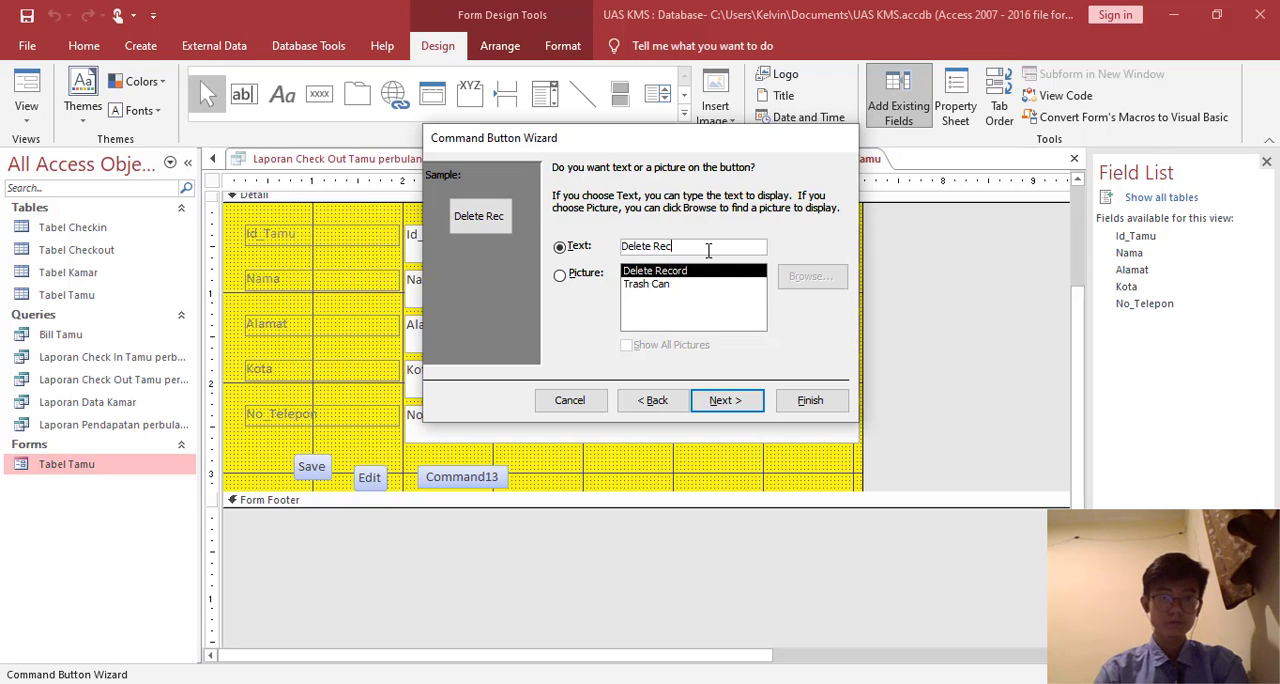
click(705, 402)
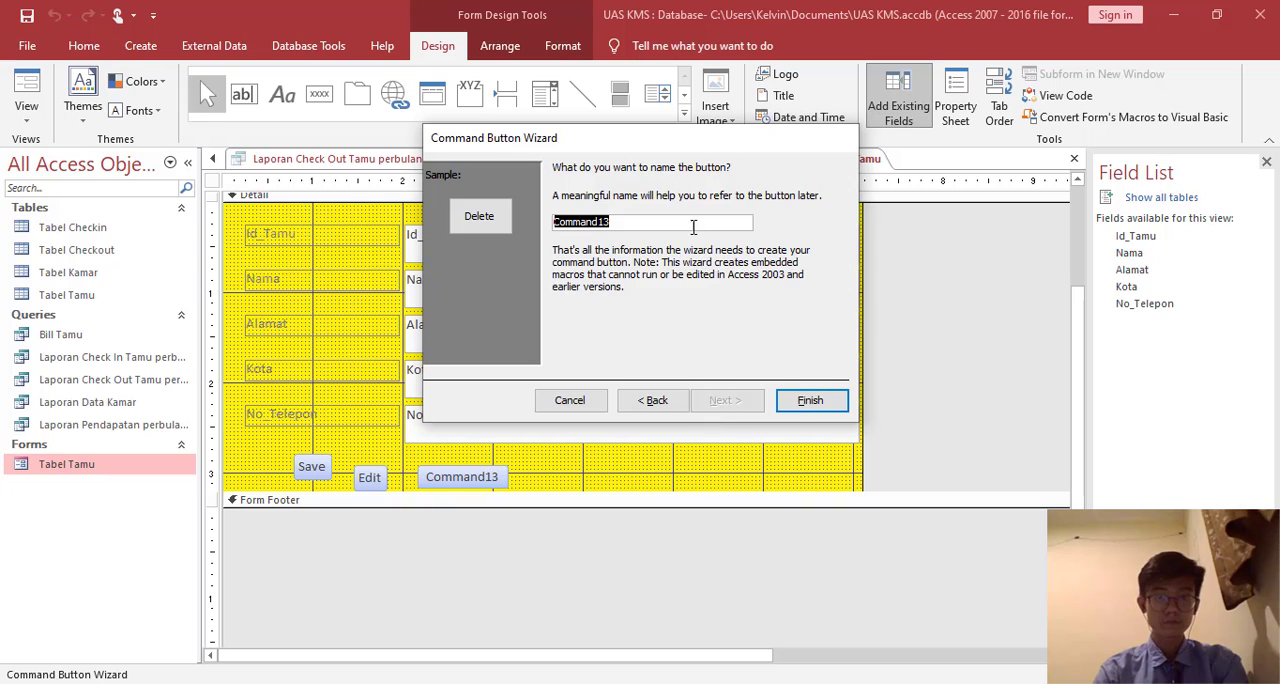
text(Delete)
key(Return)
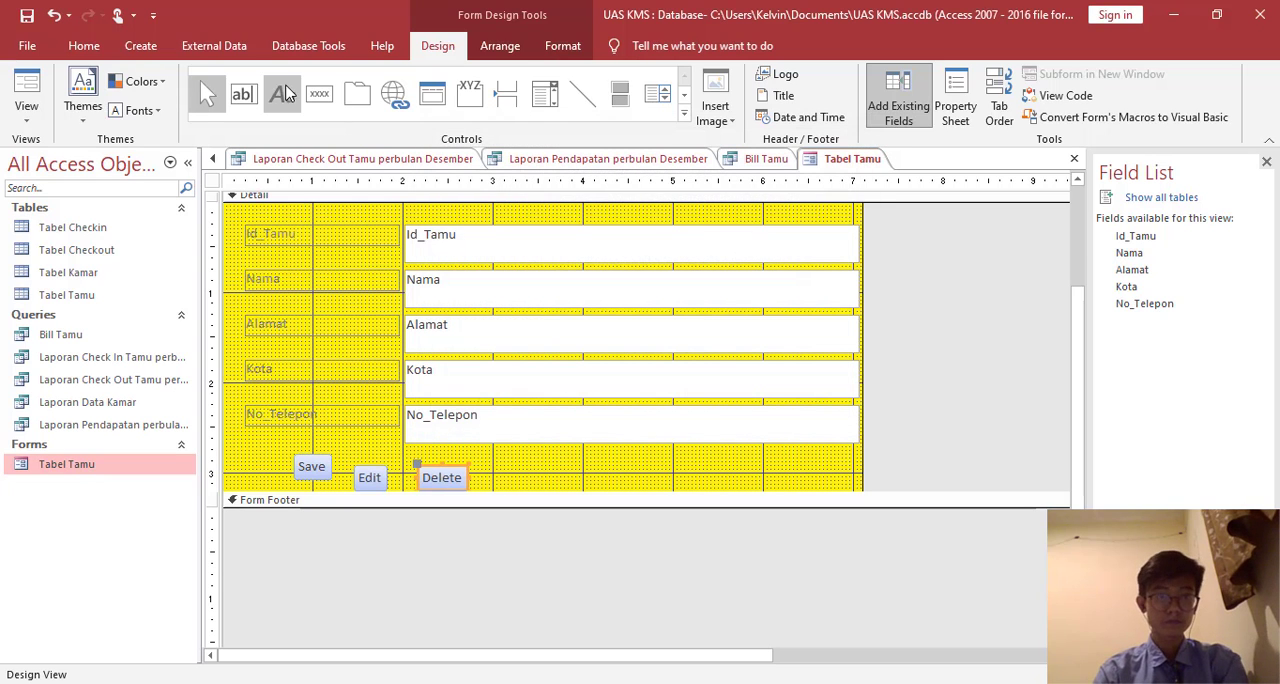
- Add a command button beside Delete on the Tabel Tamu form with the Add New Record operation
click(324, 106)
click(505, 471)
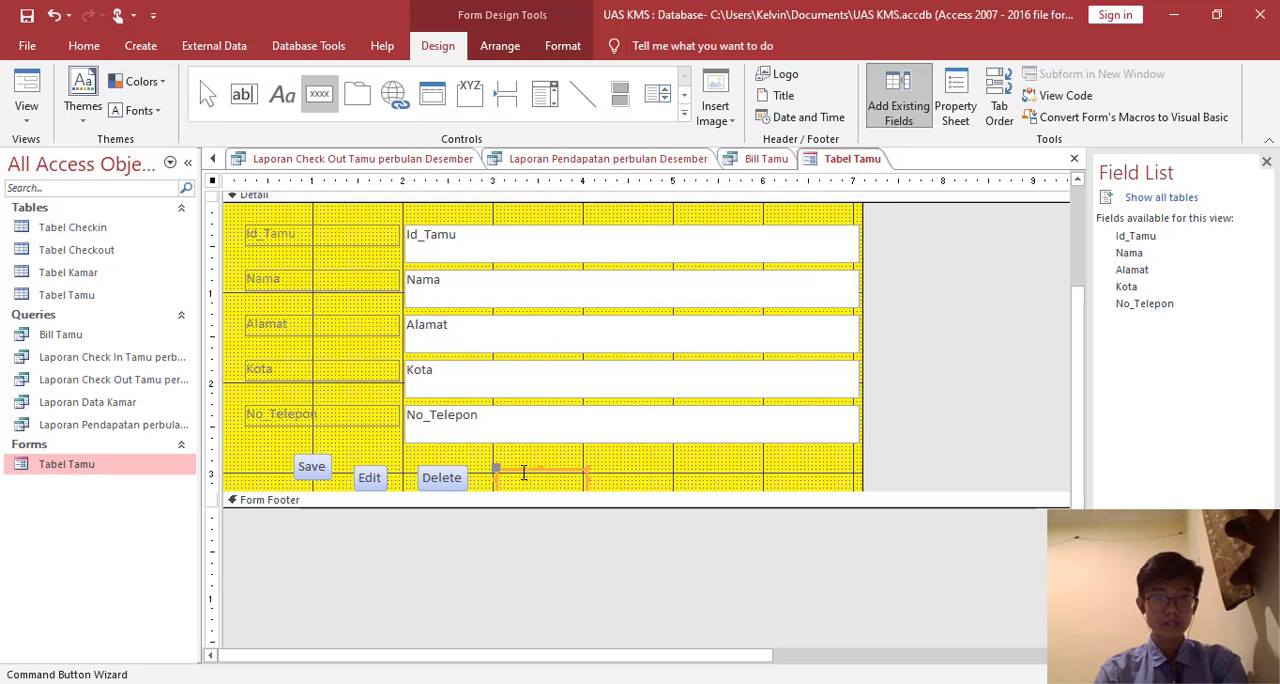
click(643, 274)
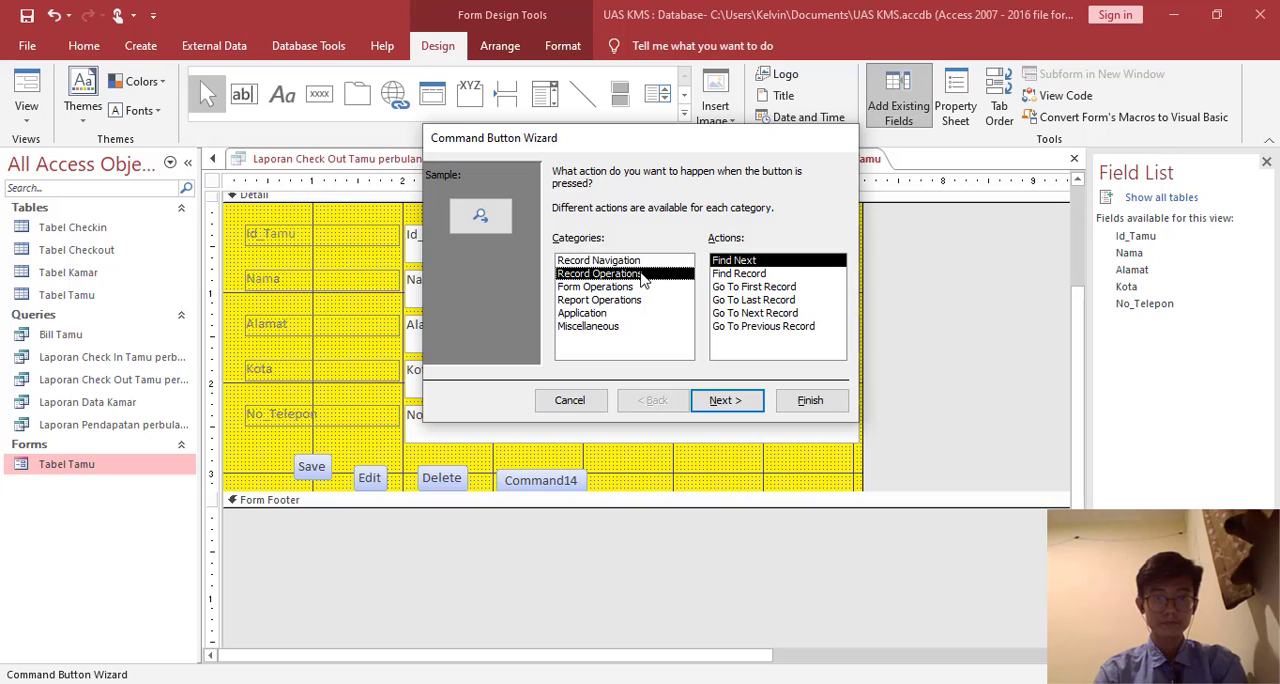
click(727, 400)
- Display the text Exit on the new button, name it Exit, and finish the wizard
double_click(708, 246)
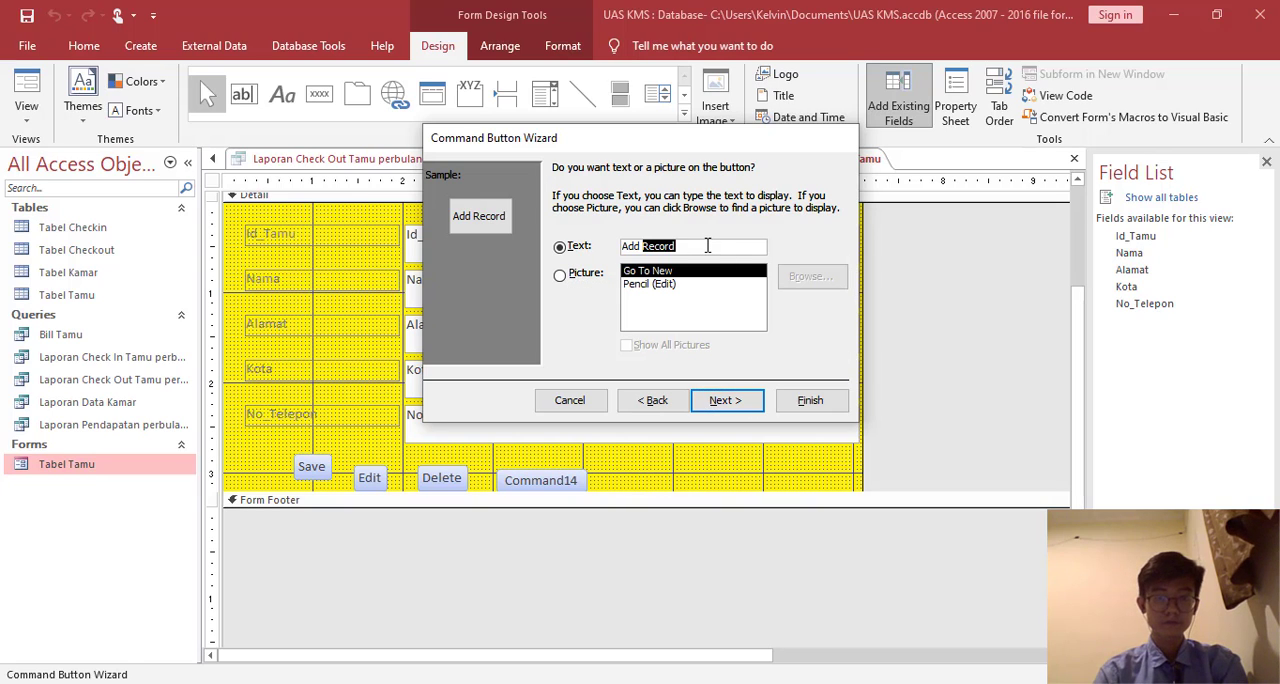
key(BackSpace)
key(BackSpace)
key(BackSpace)
key(BackSpace)
text(Exit)
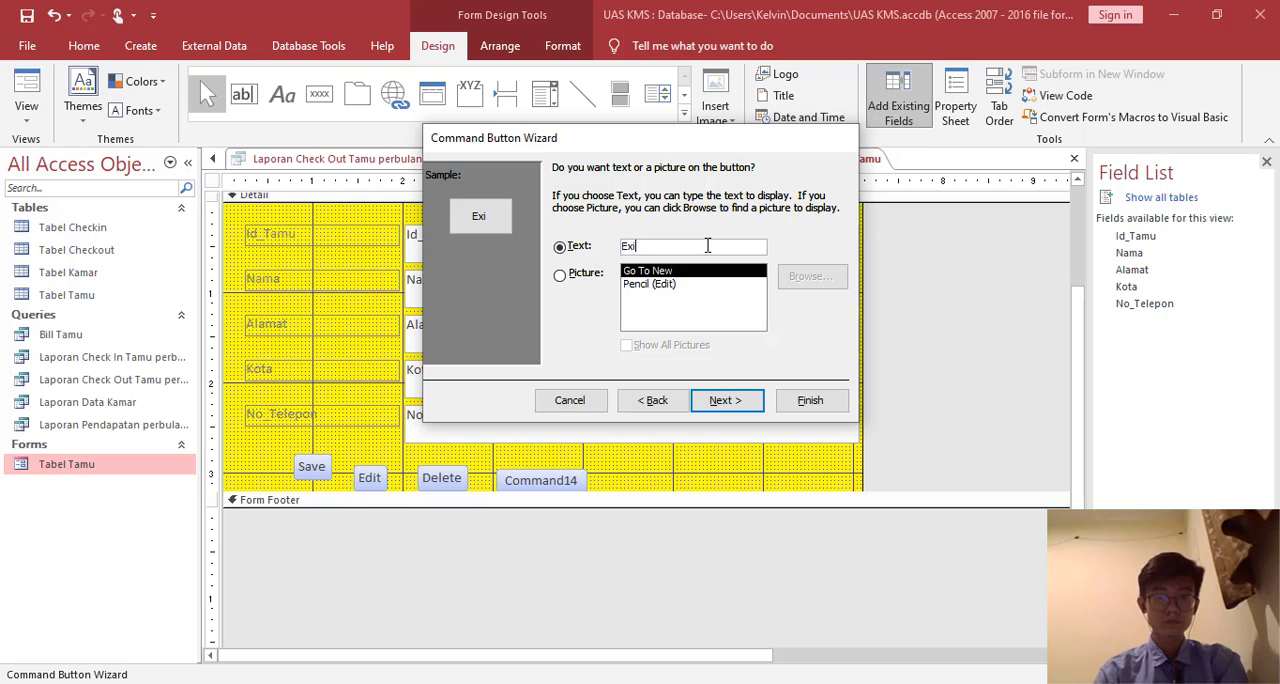
click(729, 400)
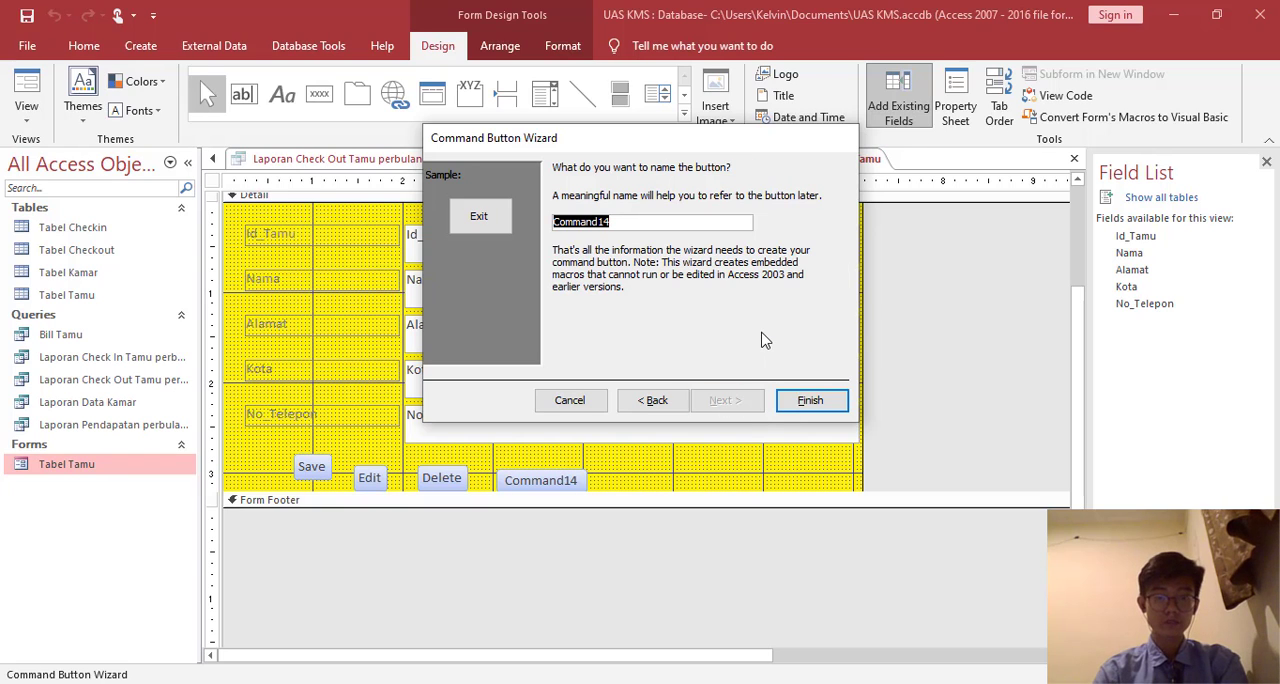
text(Exit)
click(790, 399)
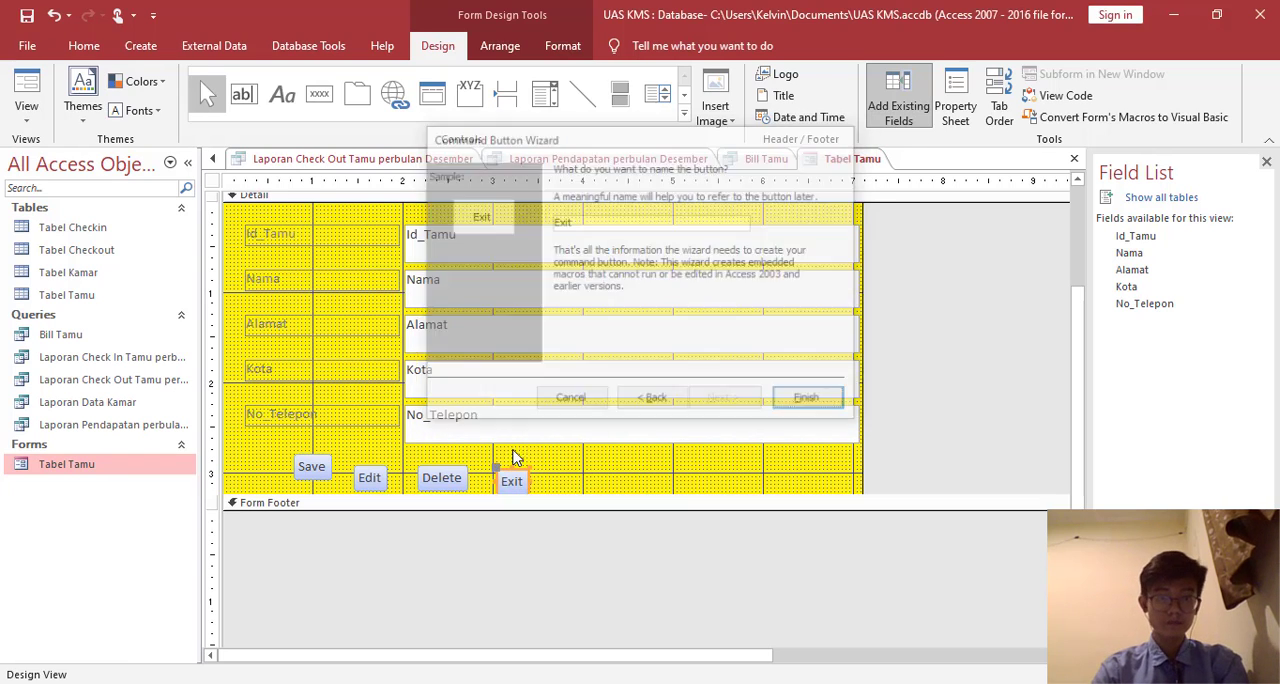
- Line up the Save, Edit, Delete and Exit buttons in one evenly spaced row and extend the Detail section slightly below them
click(320, 470)
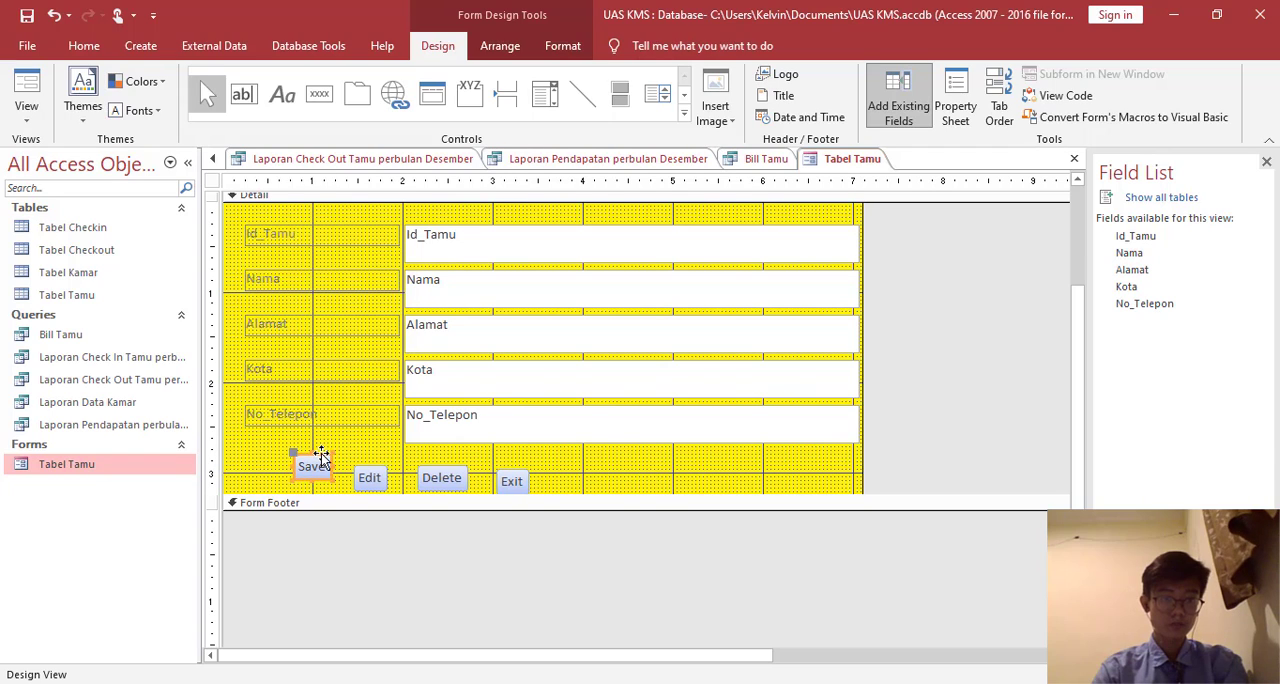
drag(322, 458, 373, 460)
click(386, 485)
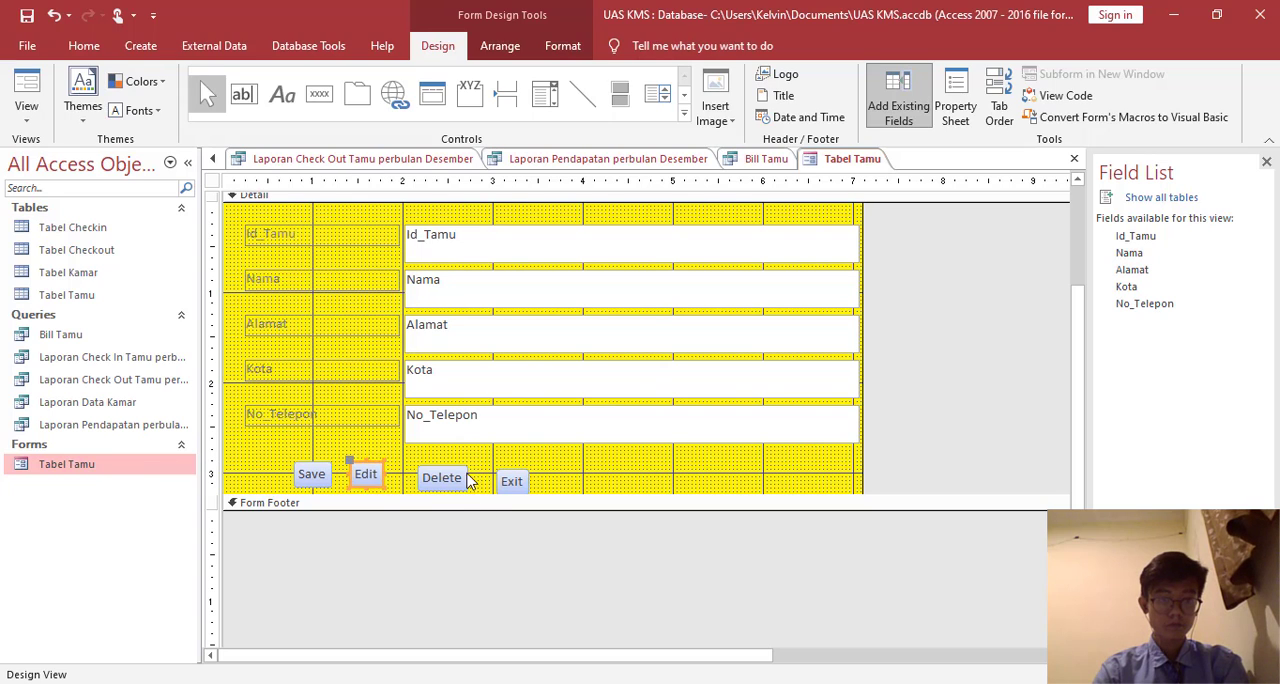
click(463, 470)
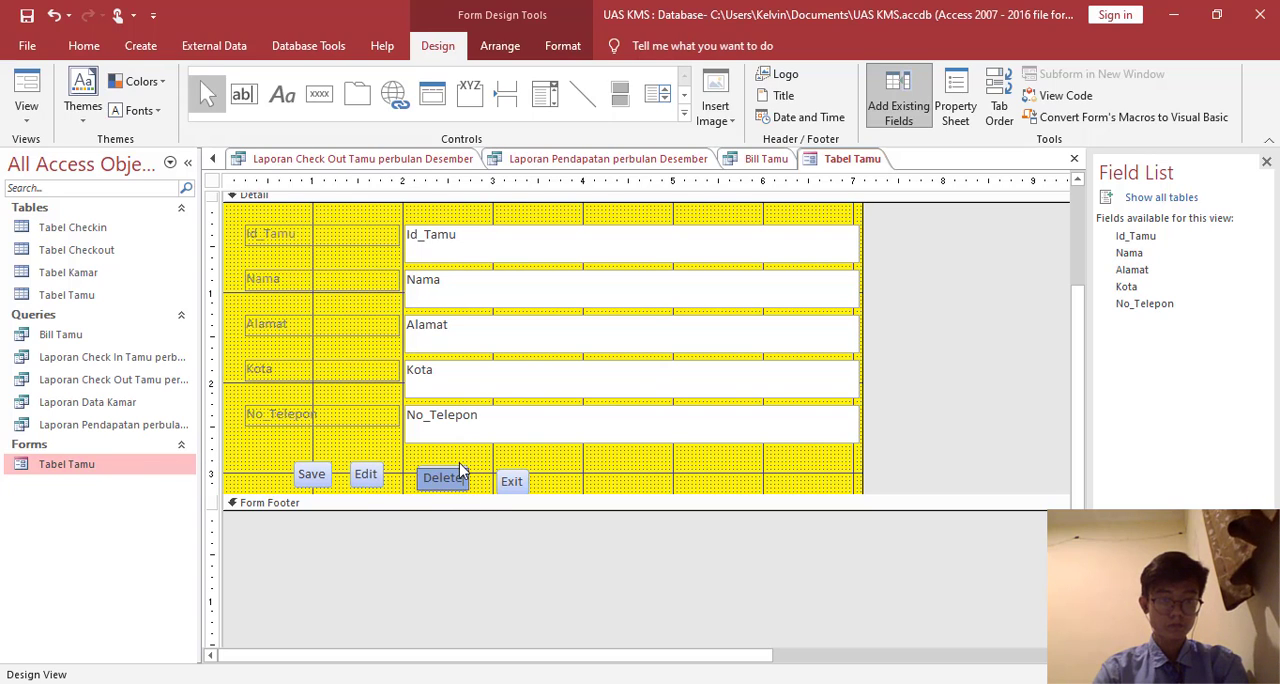
drag(459, 466, 492, 468)
click(545, 483)
click(524, 475)
click(543, 469)
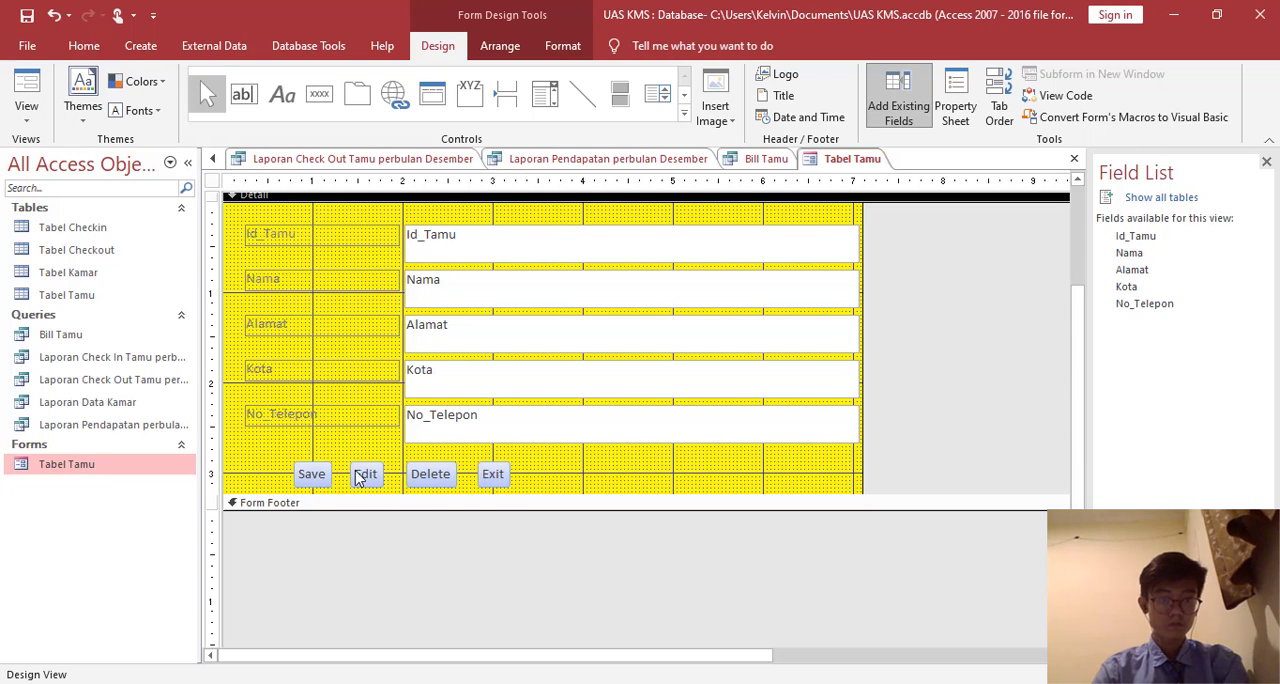
drag(406, 494, 410, 510)
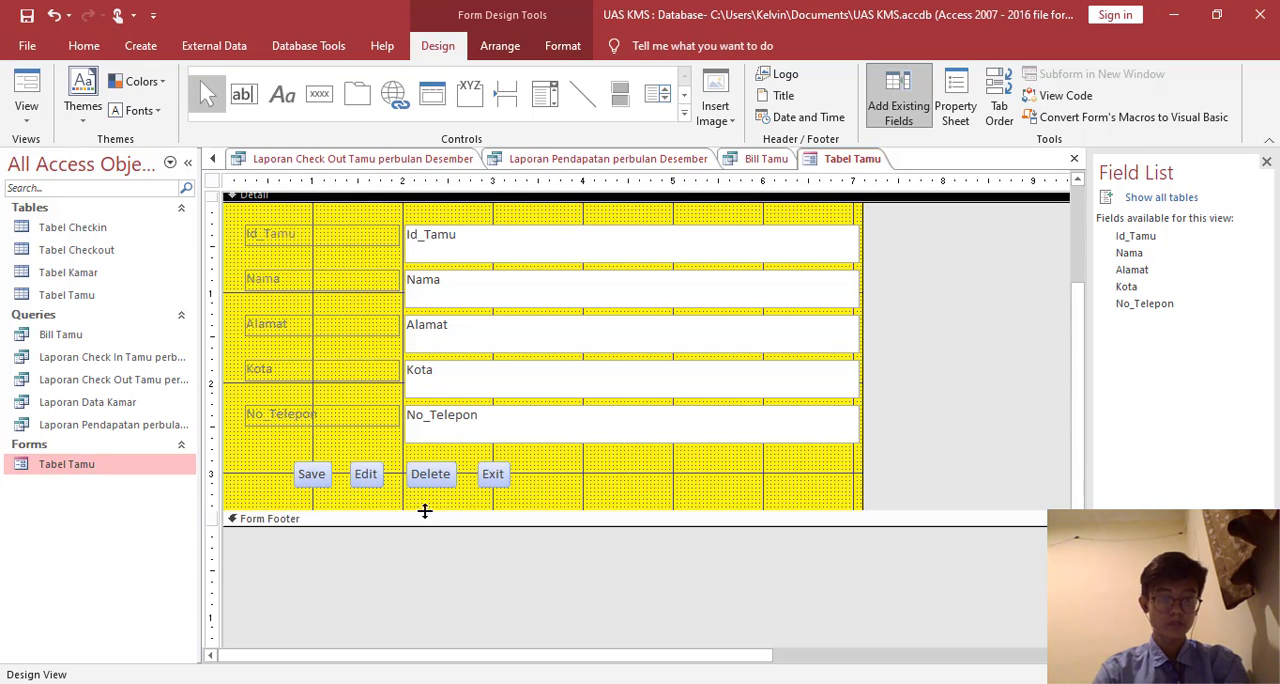
- Show the Tabel Tamu form in Form View and save it
scroll(467, 511, up, 1)
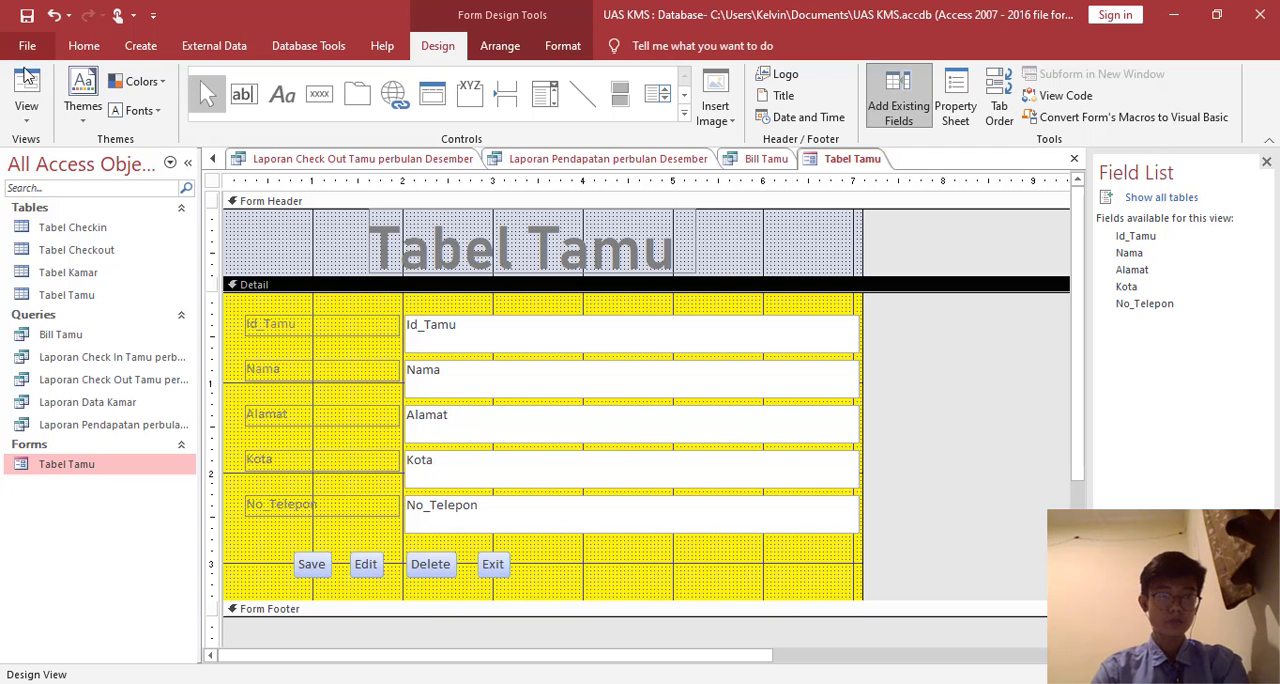
click(26, 90)
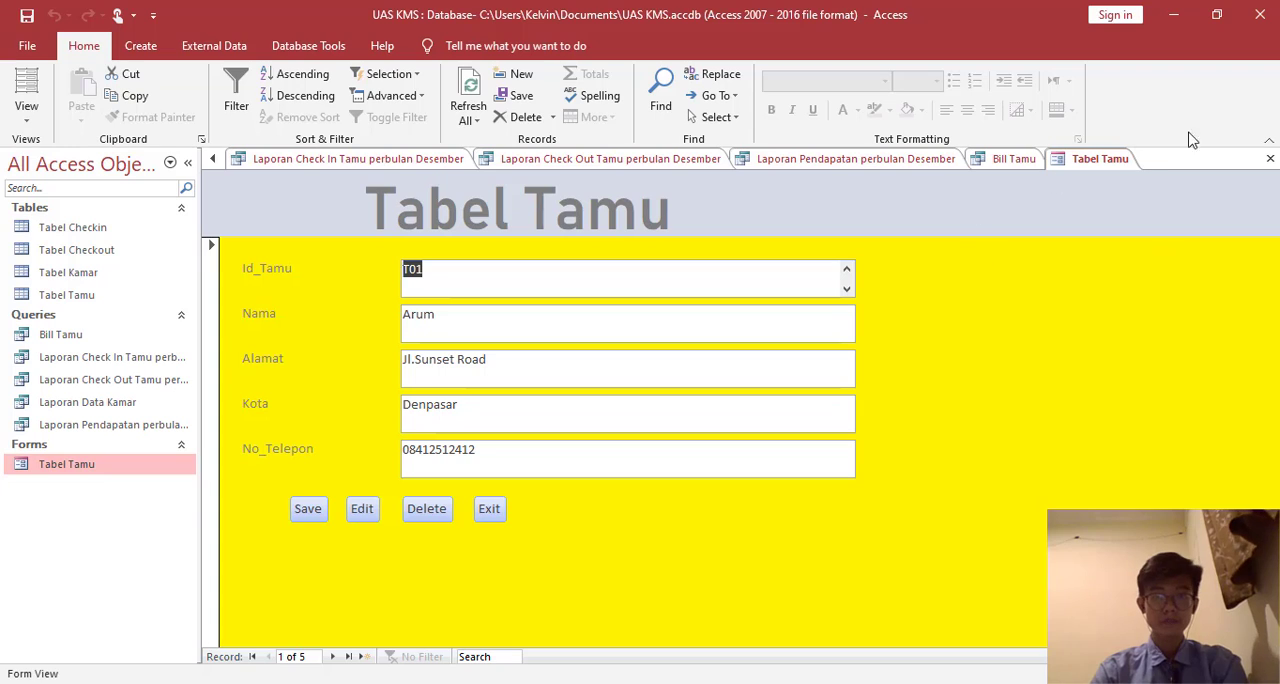
right_click(1105, 158)
click(1152, 166)
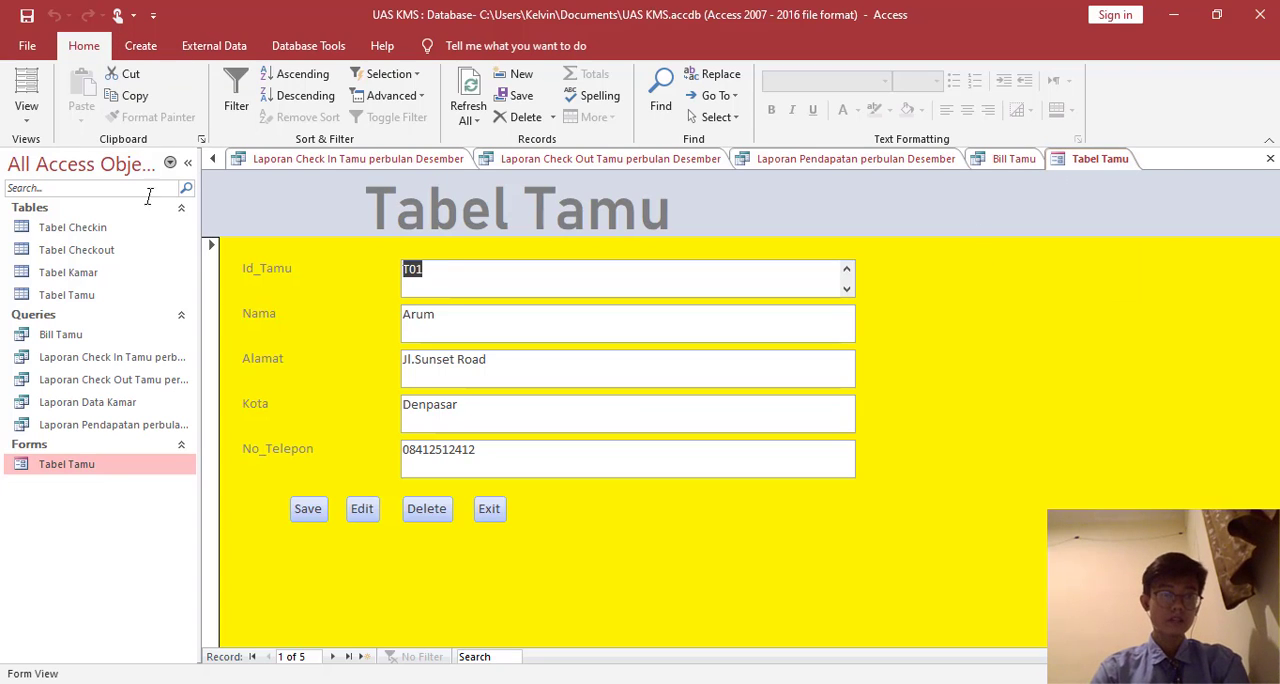
- Create a form from Tabel Kamar with the Form Wizard, using all its fields and the title Tabel Kamar, and open its design for modification
click(112, 276)
click(140, 48)
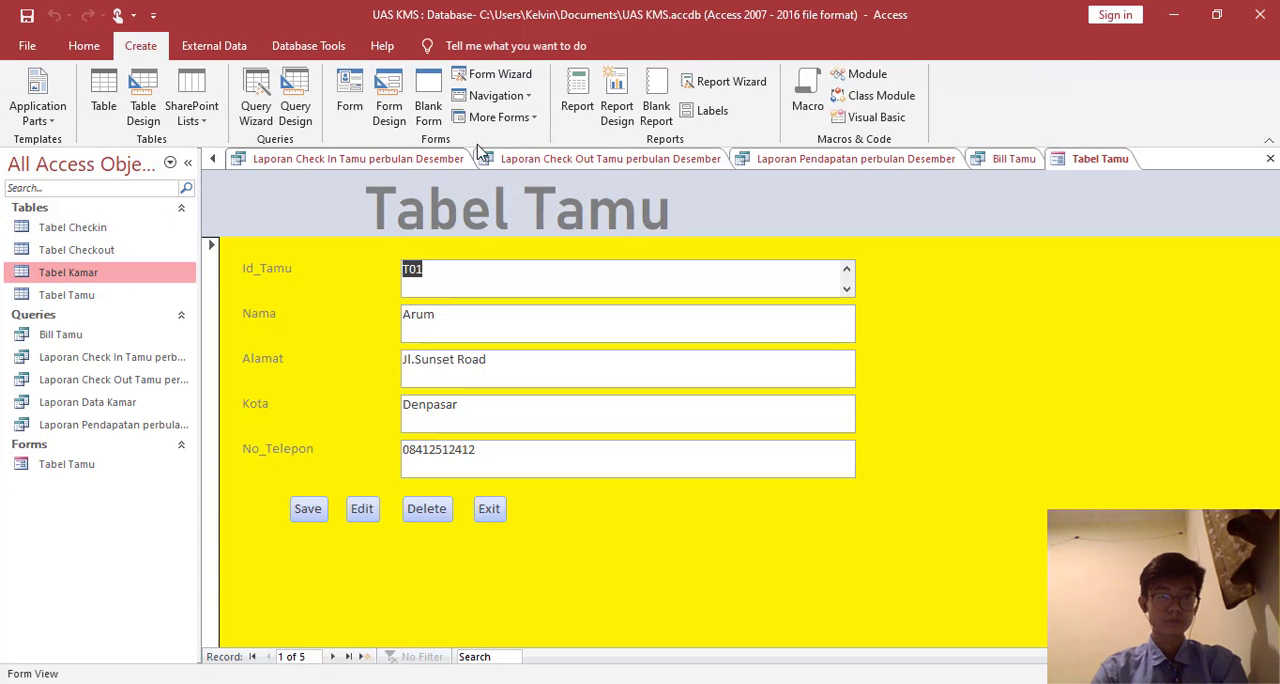
click(500, 74)
click(608, 326)
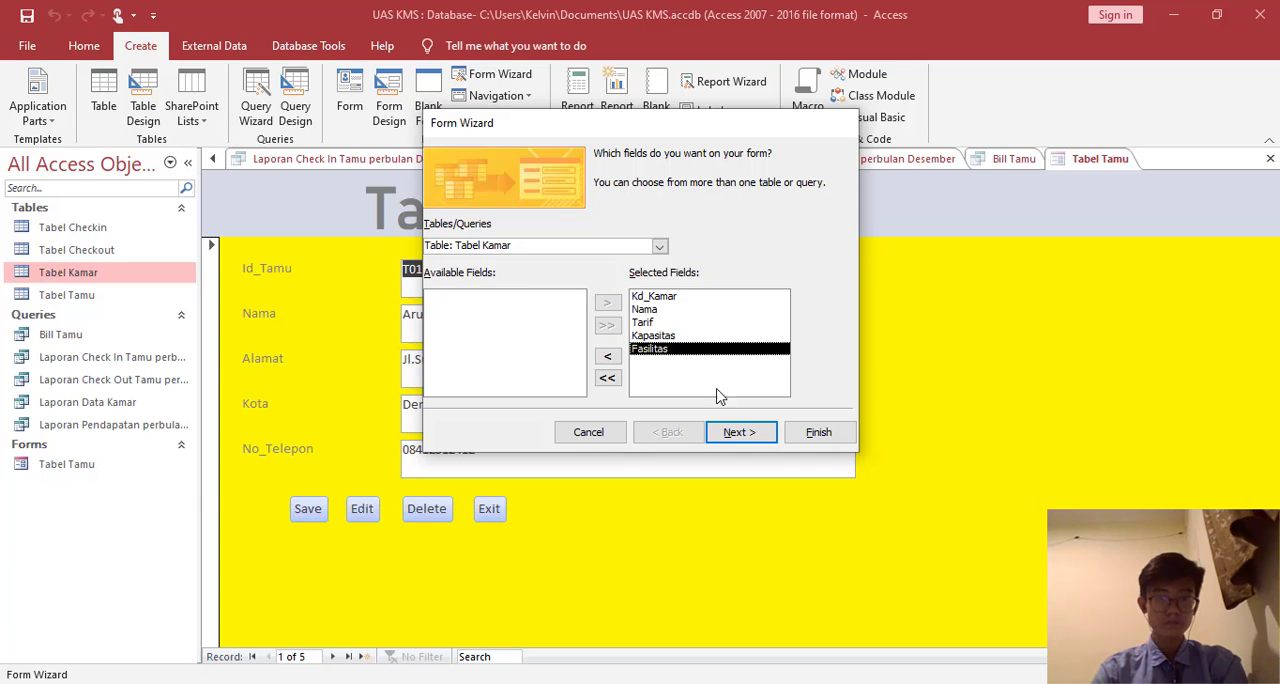
click(738, 433)
click(749, 433)
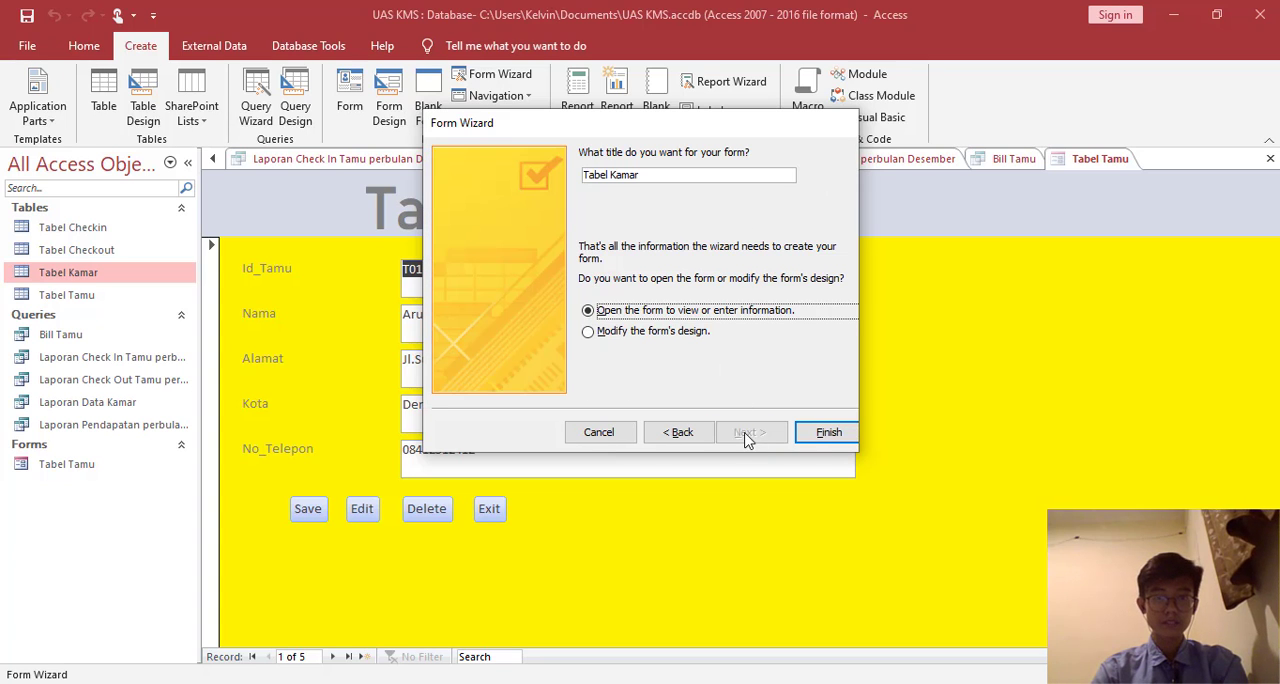
click(666, 332)
click(828, 432)
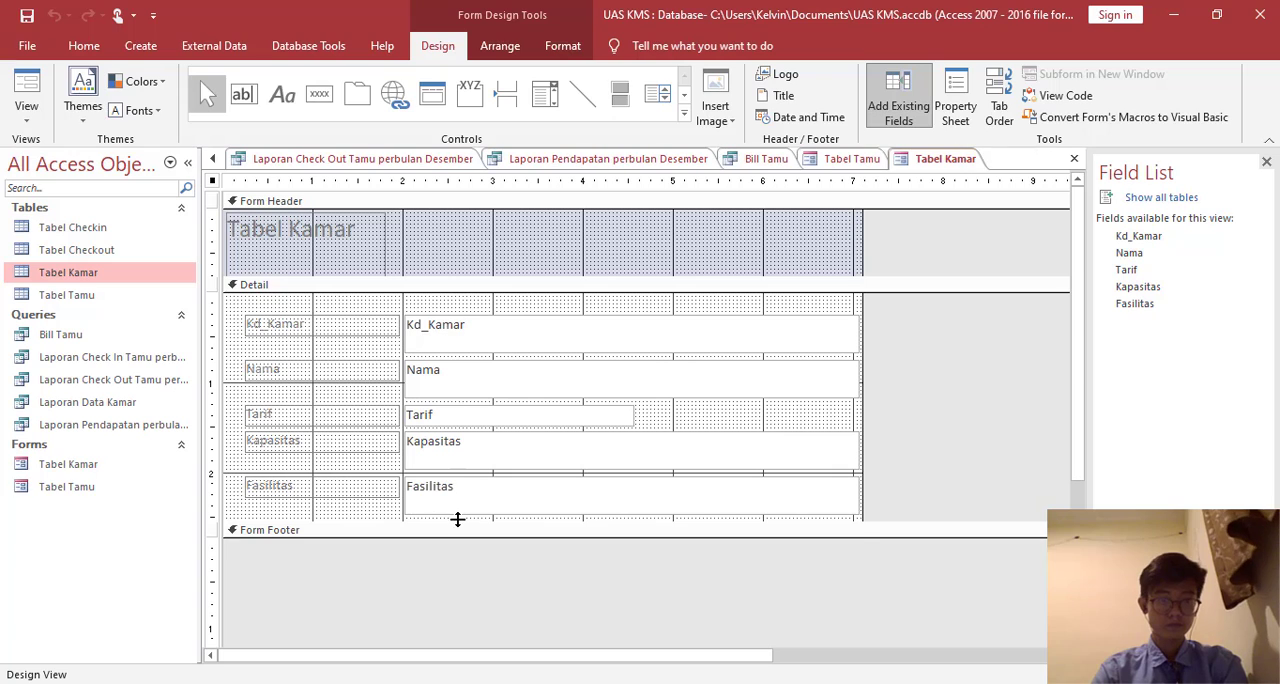
- Extend the Detail section below the Fasilitas field and fill its background with light blue
drag(457, 519, 457, 562)
right_click(810, 420)
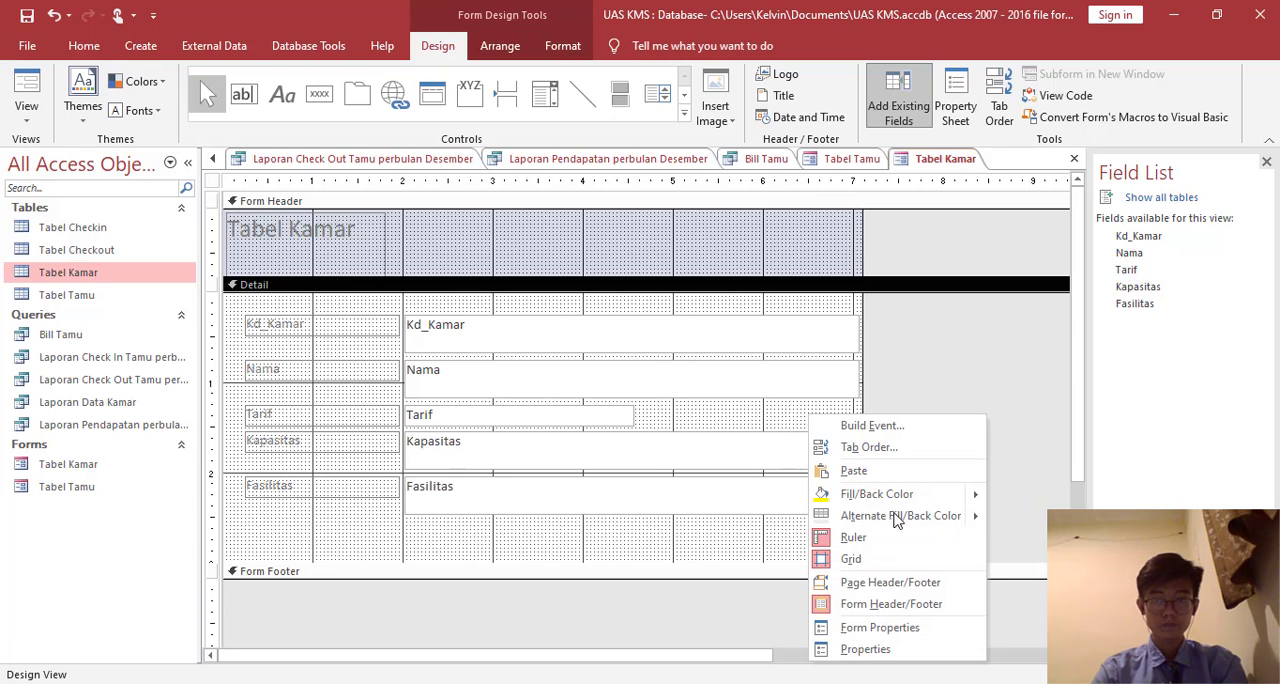
mouse_move(970, 496)
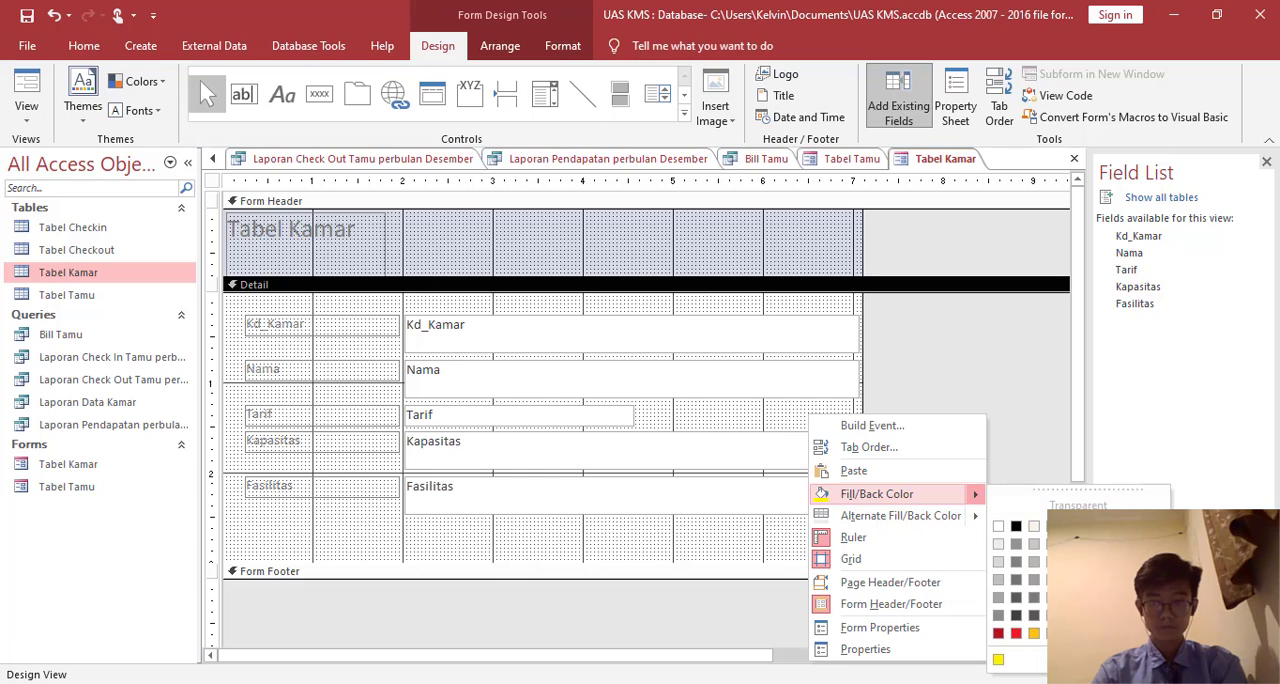
click(1106, 633)
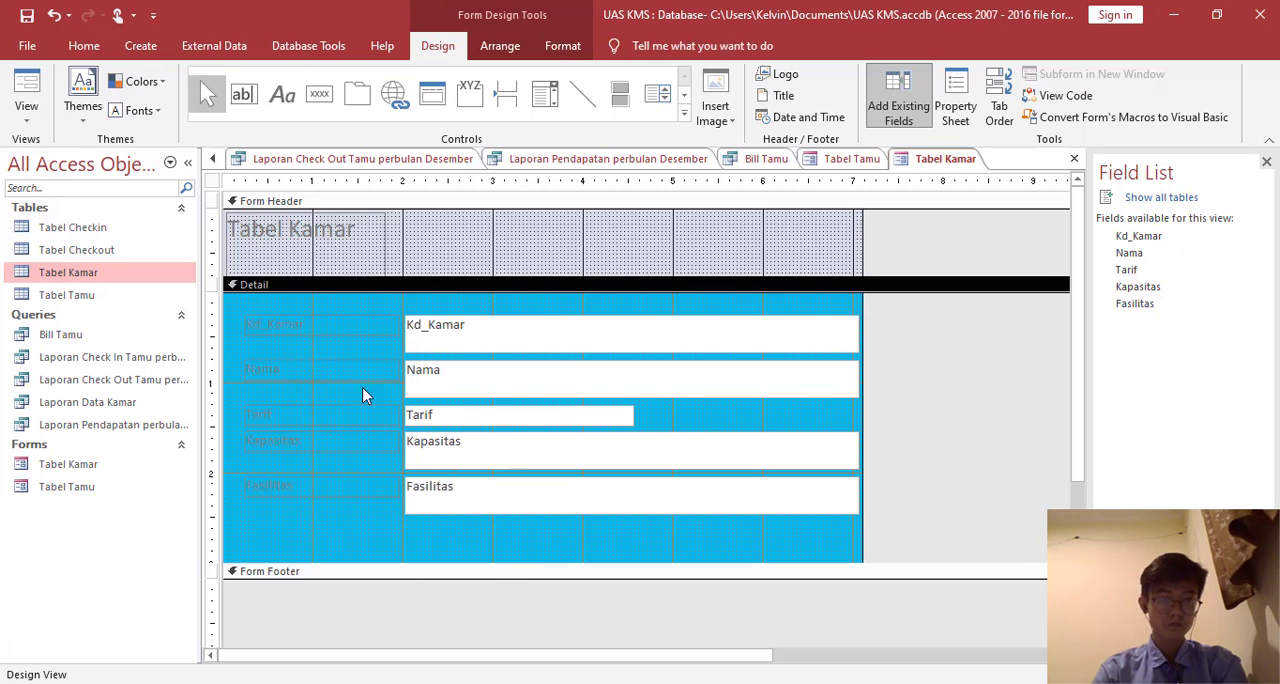
- Set the Tabel Kamar header title to font size 36 and widen its label to fit the text
click(384, 244)
click(369, 220)
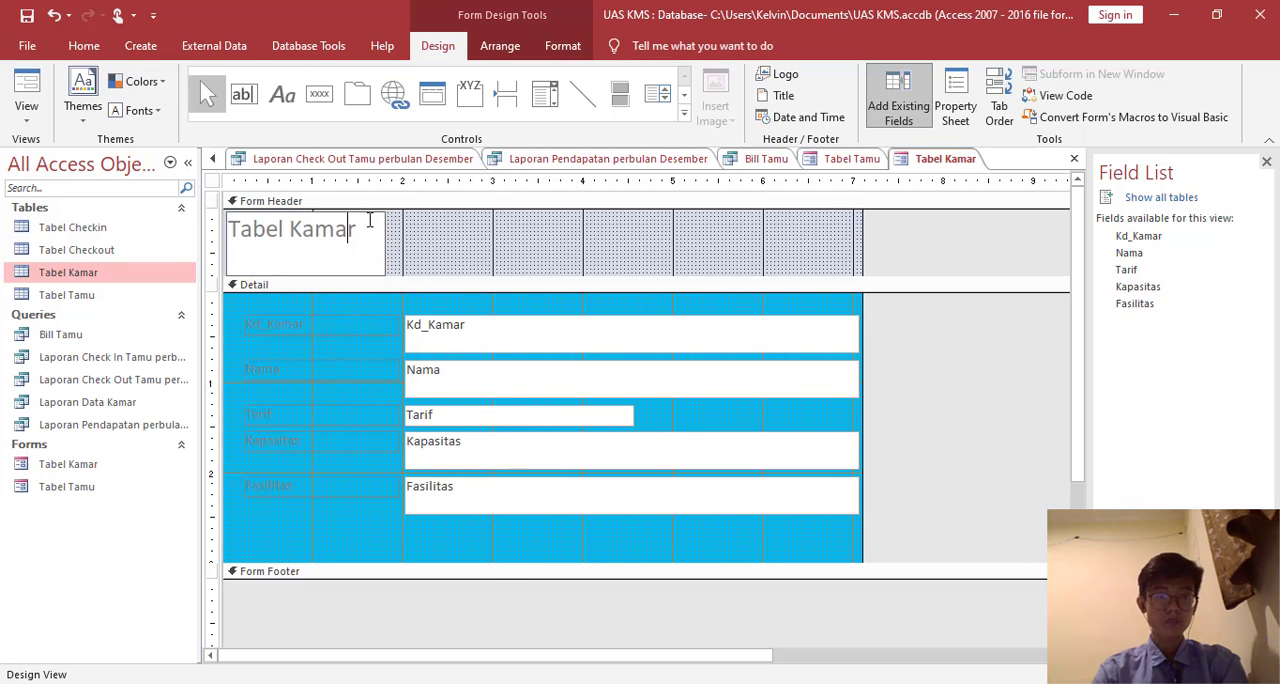
drag(356, 230, 228, 230)
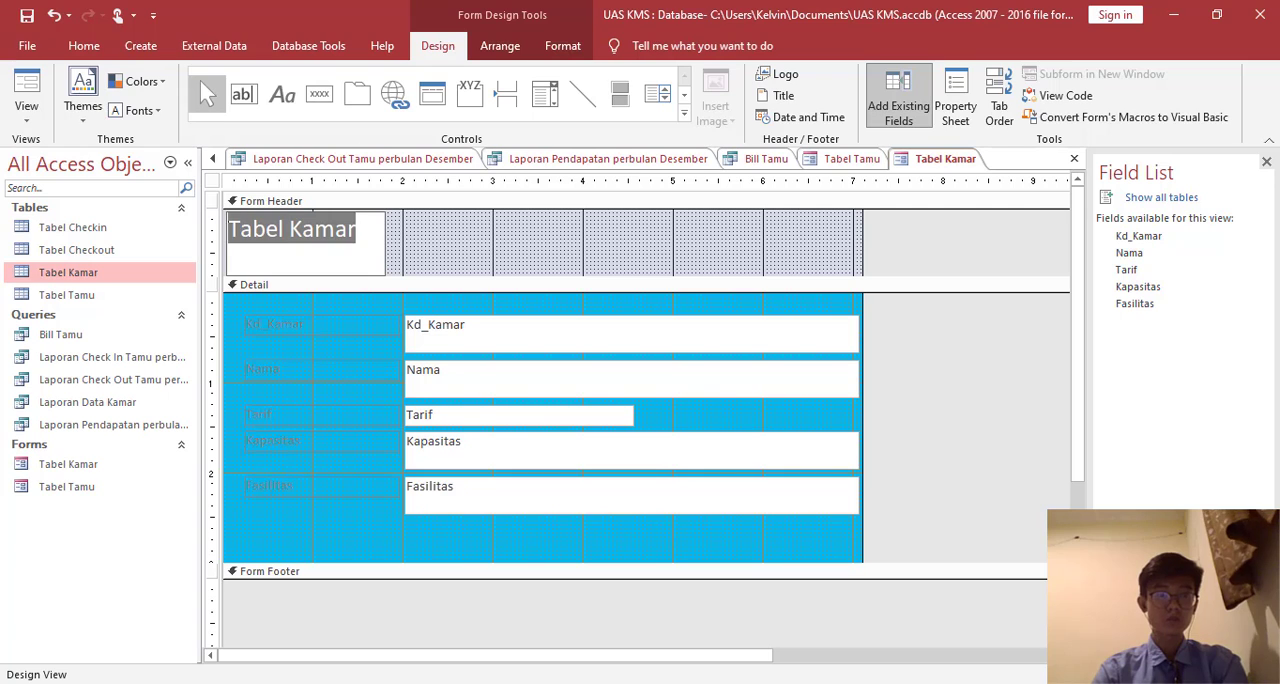
click(566, 46)
click(309, 81)
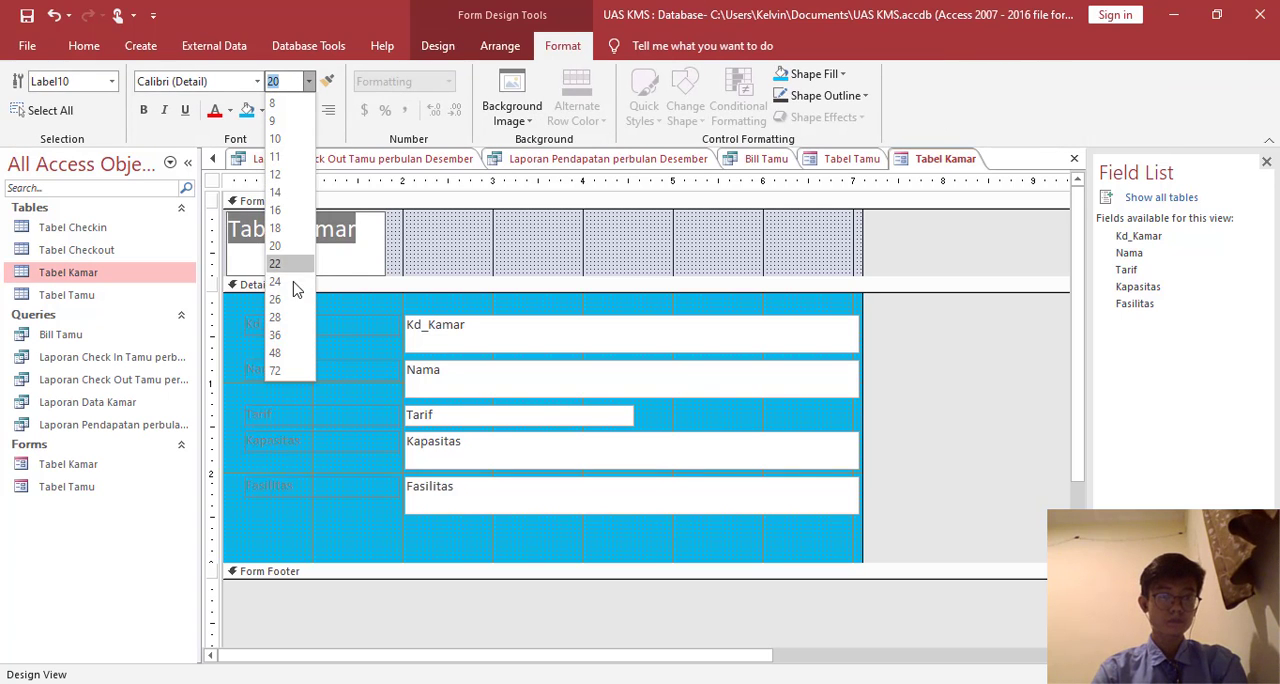
click(287, 322)
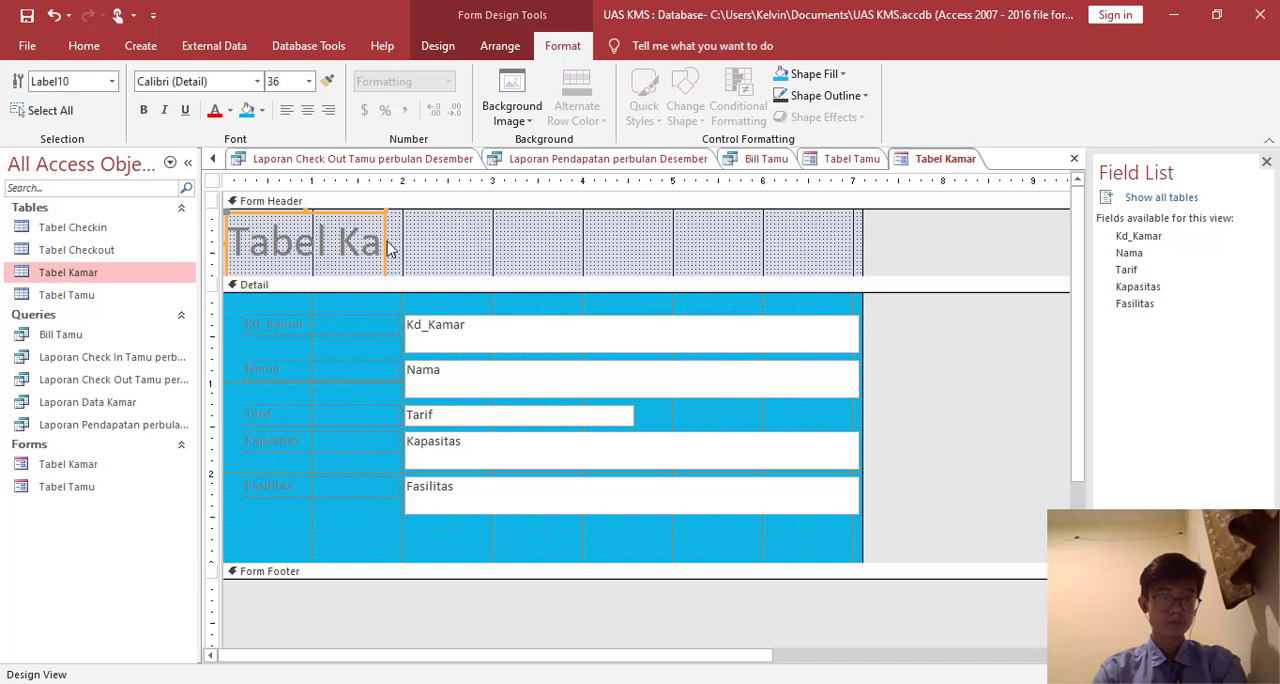
drag(387, 245, 598, 210)
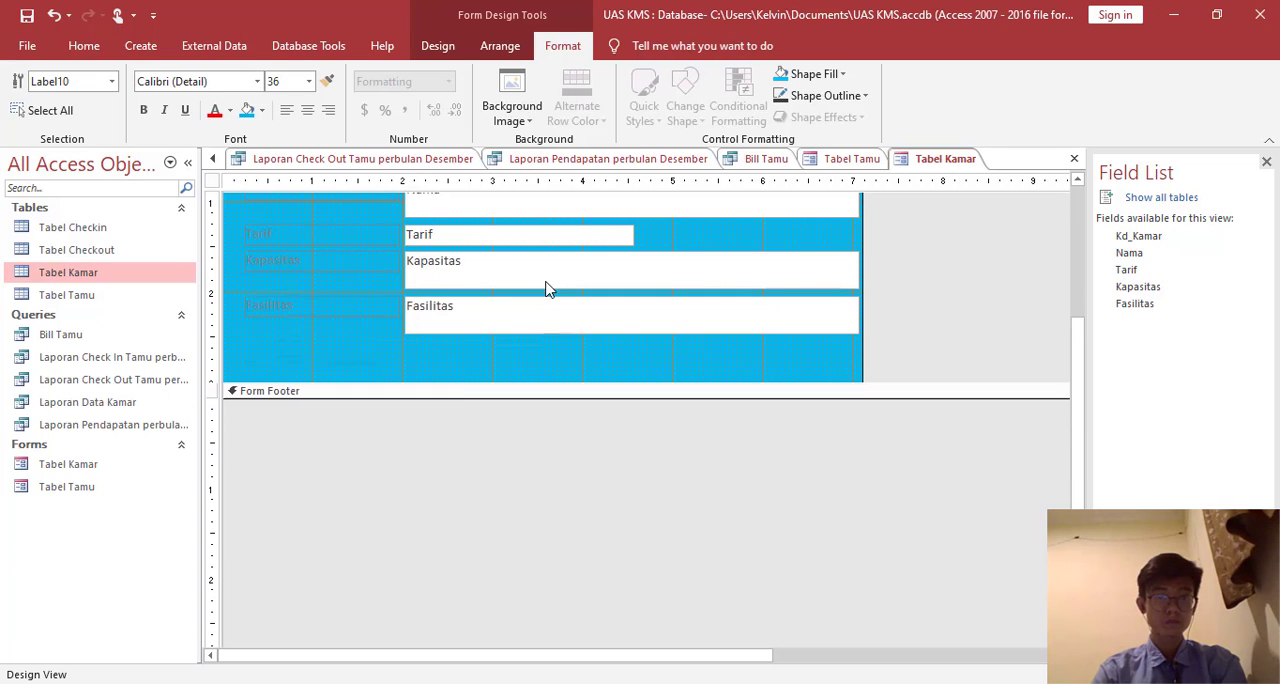
- Add a command button below the Fasilitas label that performs the Save Record operation
scroll(546, 286, down, 3)
click(437, 45)
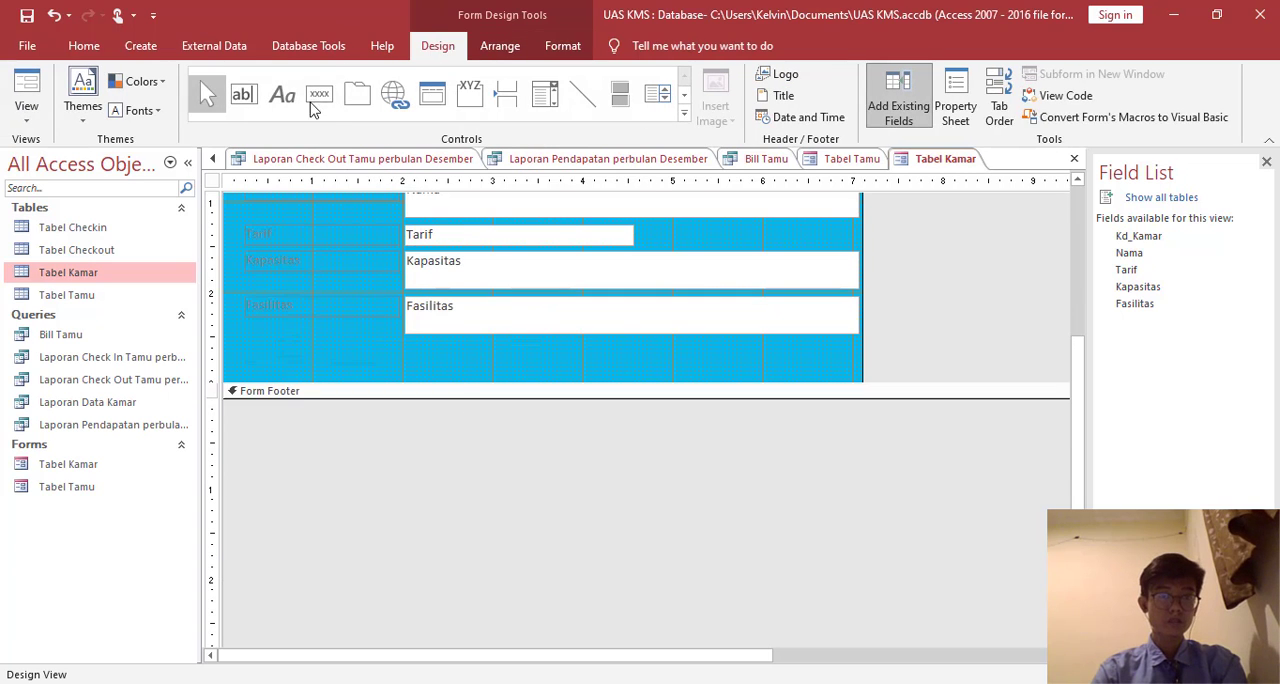
click(320, 93)
drag(293, 351, 384, 377)
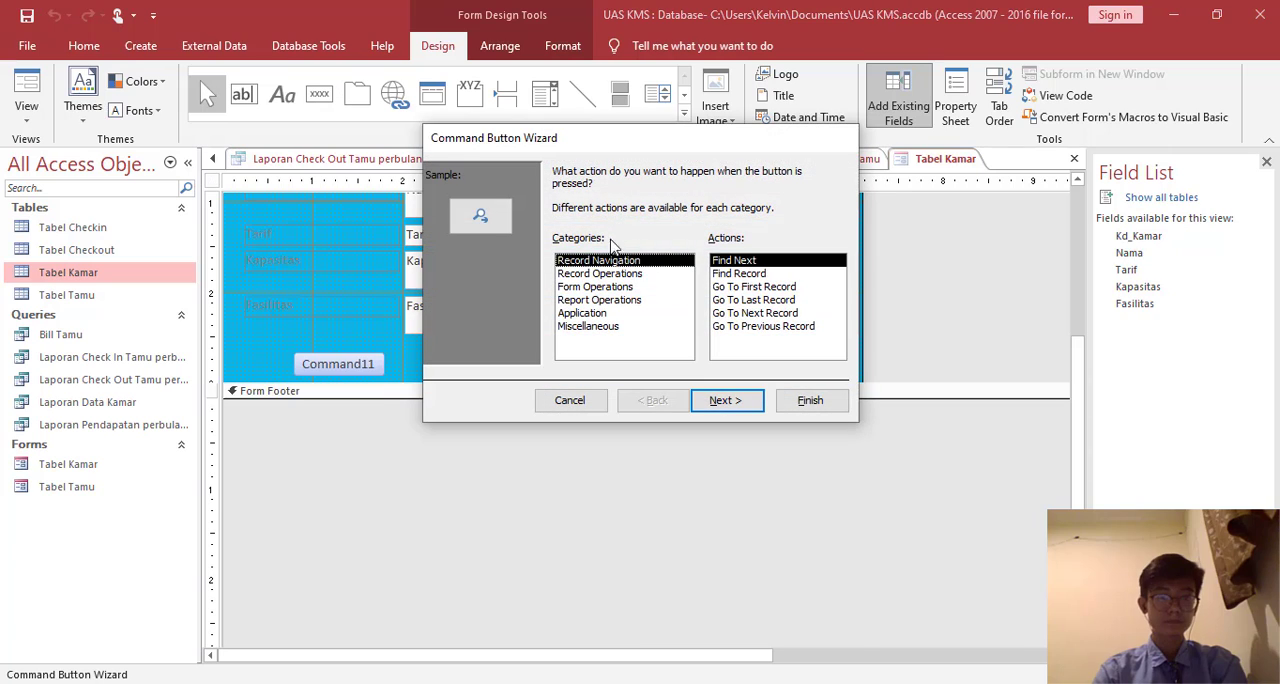
click(631, 274)
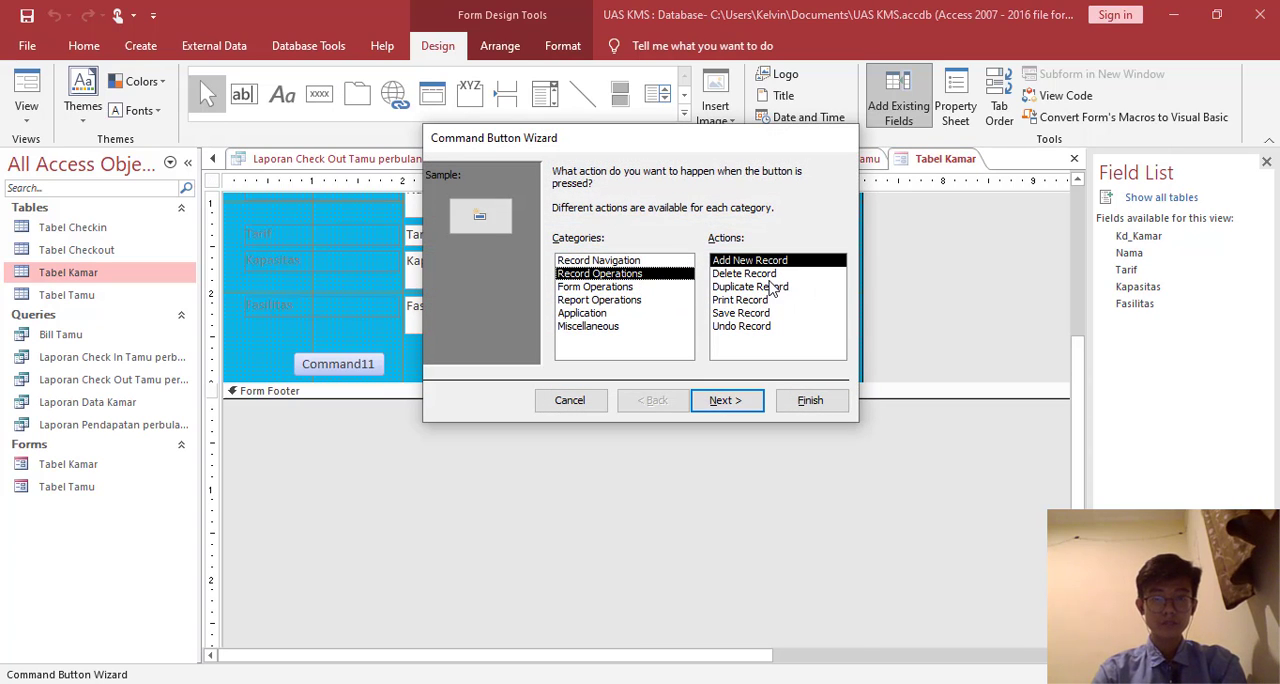
click(740, 313)
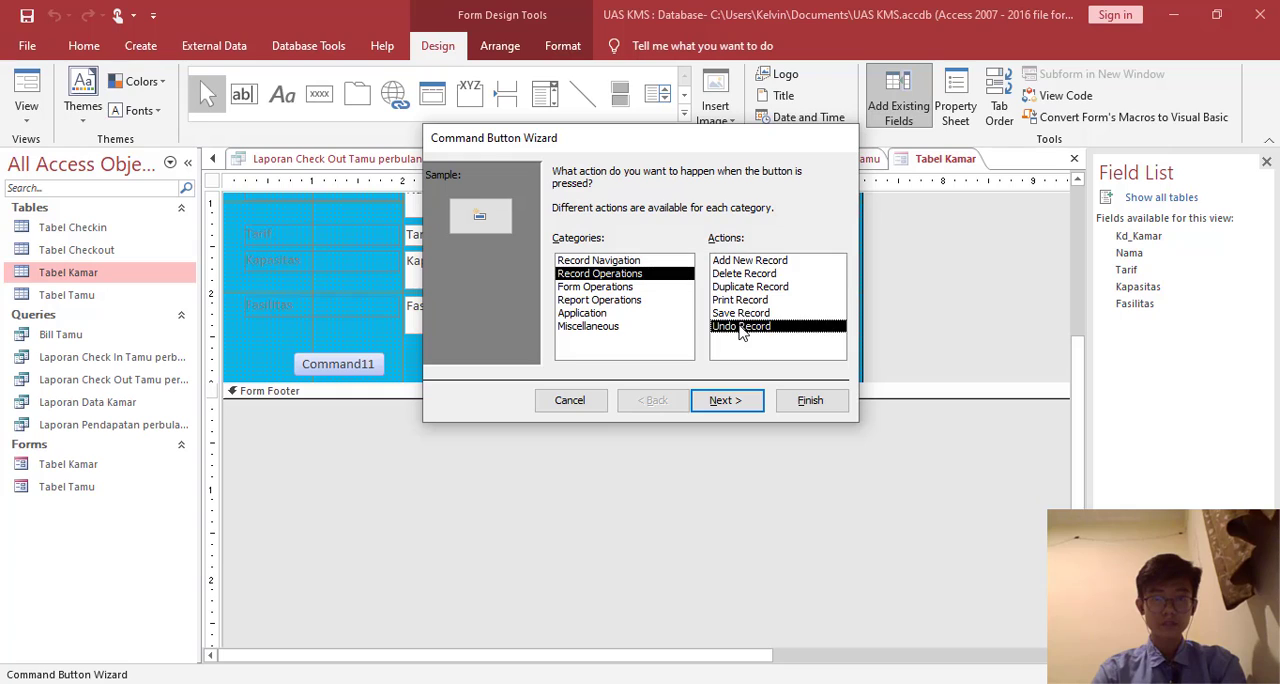
click(729, 408)
- Use Save as both the text and the name of the Tabel Kamar form's new button and finish the wizard
click(697, 249)
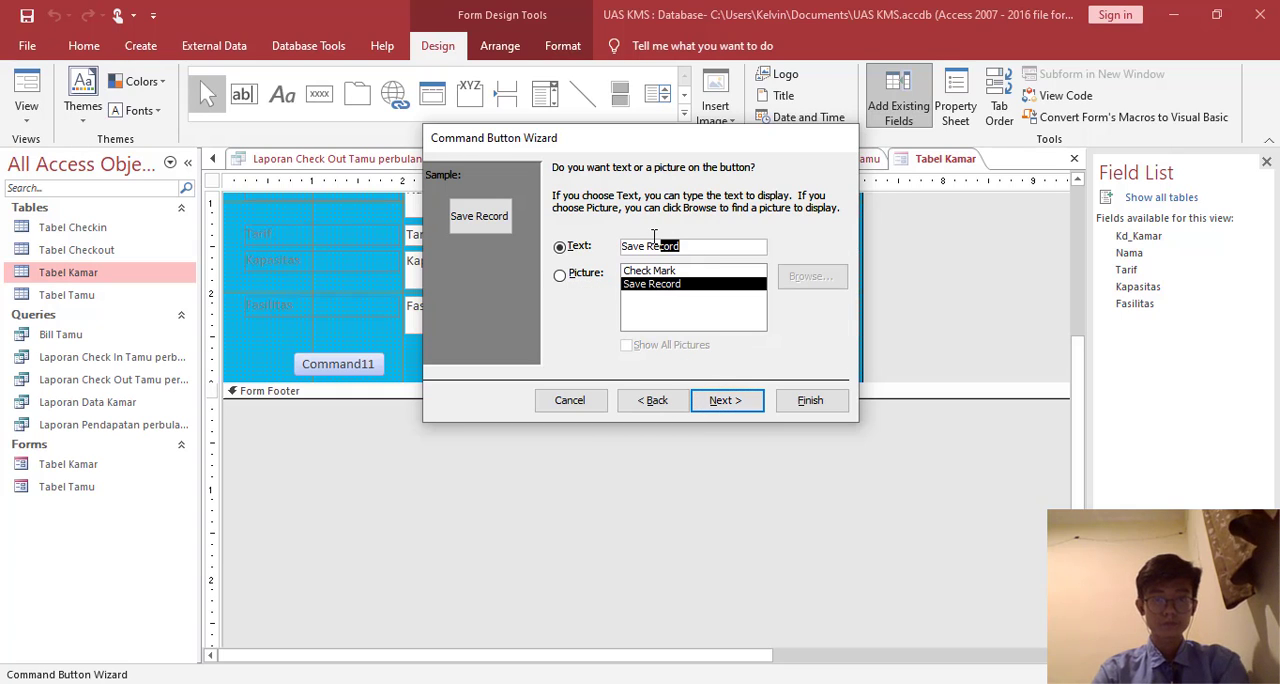
key(BackSpace)
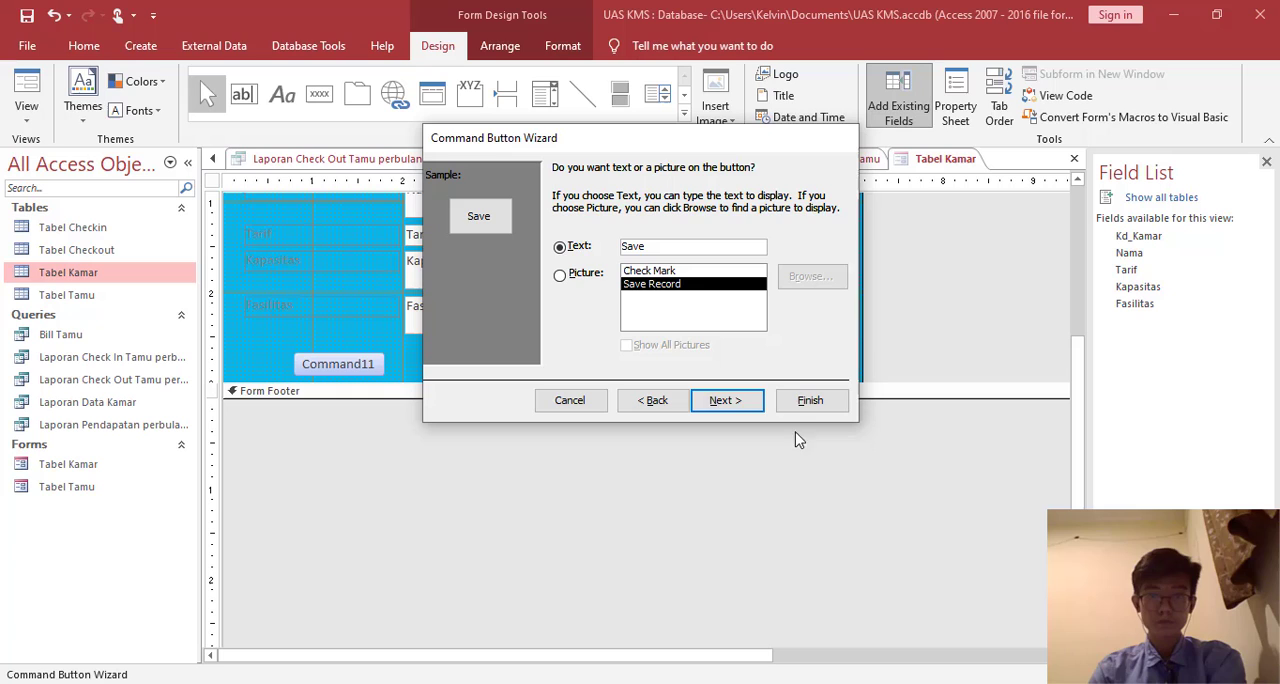
click(727, 400)
text(Save)
key(Return)
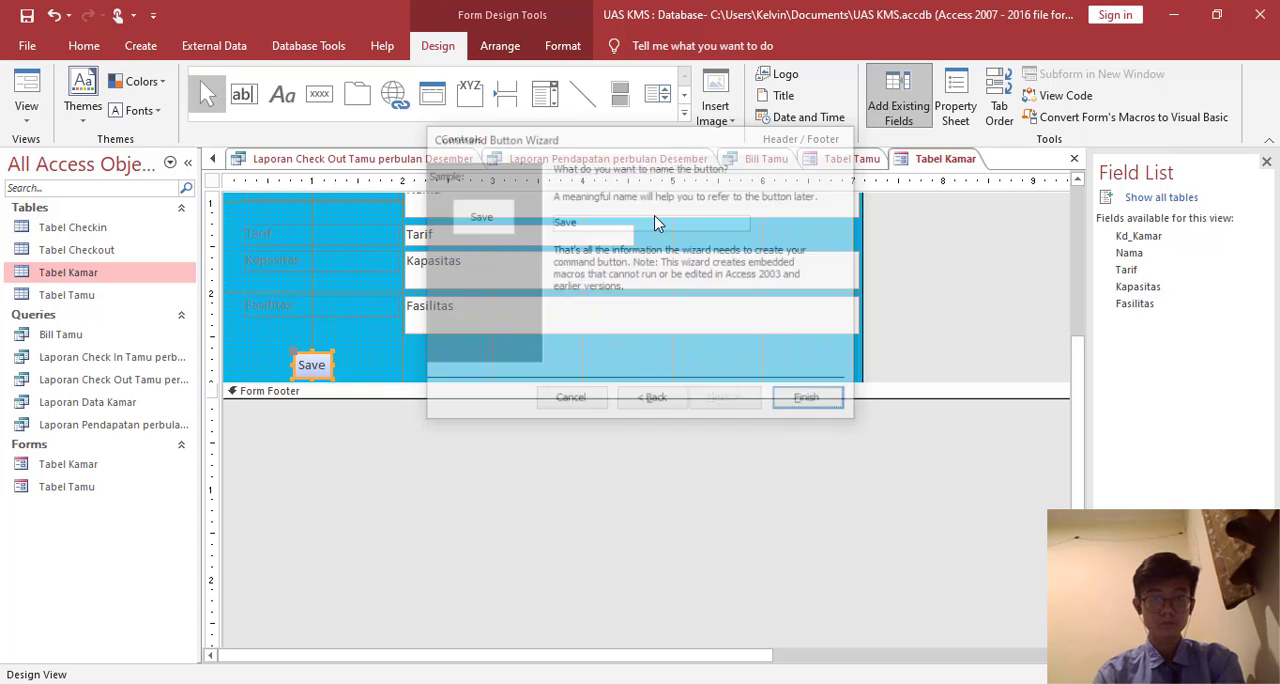
- Add a command button beside the Save button that performs the Add New Record operation
click(318, 100)
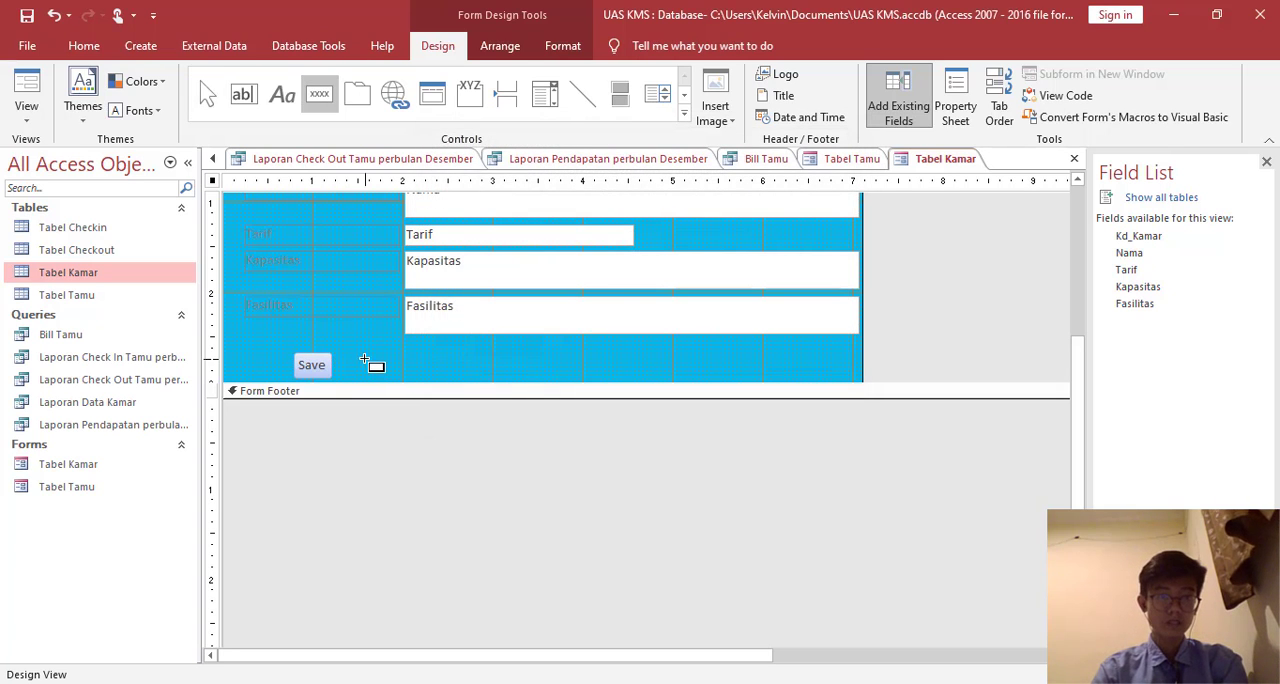
click(371, 363)
click(600, 273)
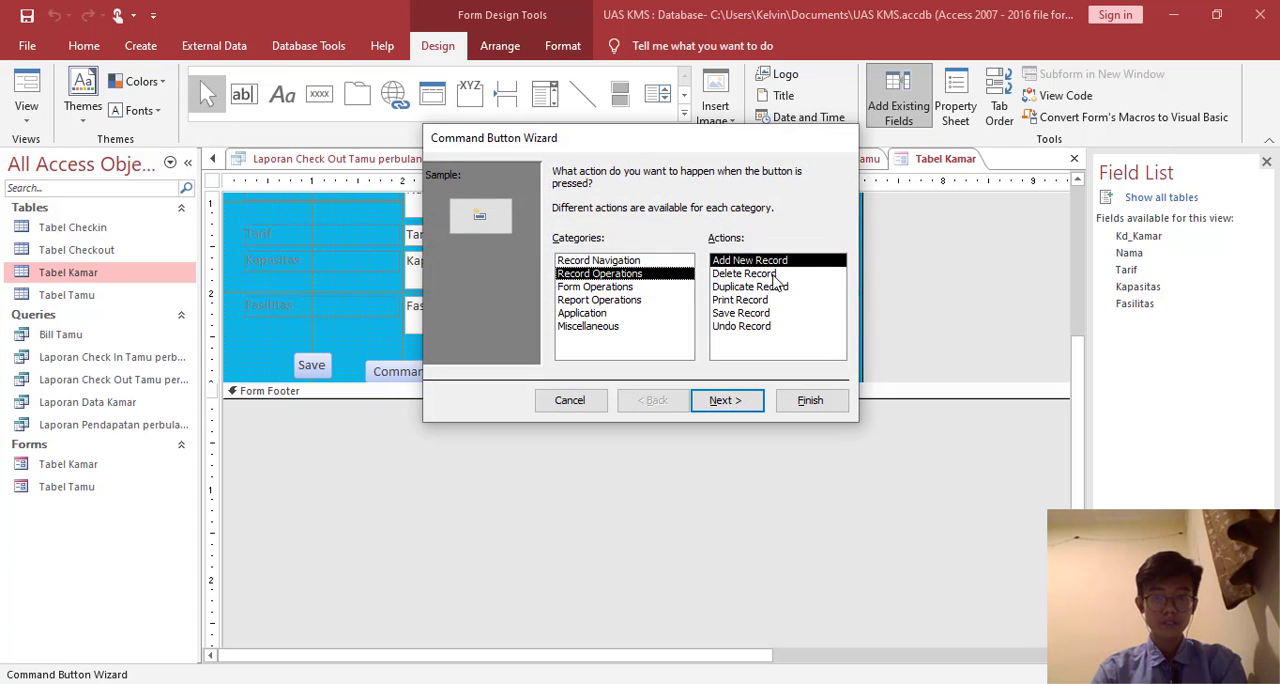
click(740, 400)
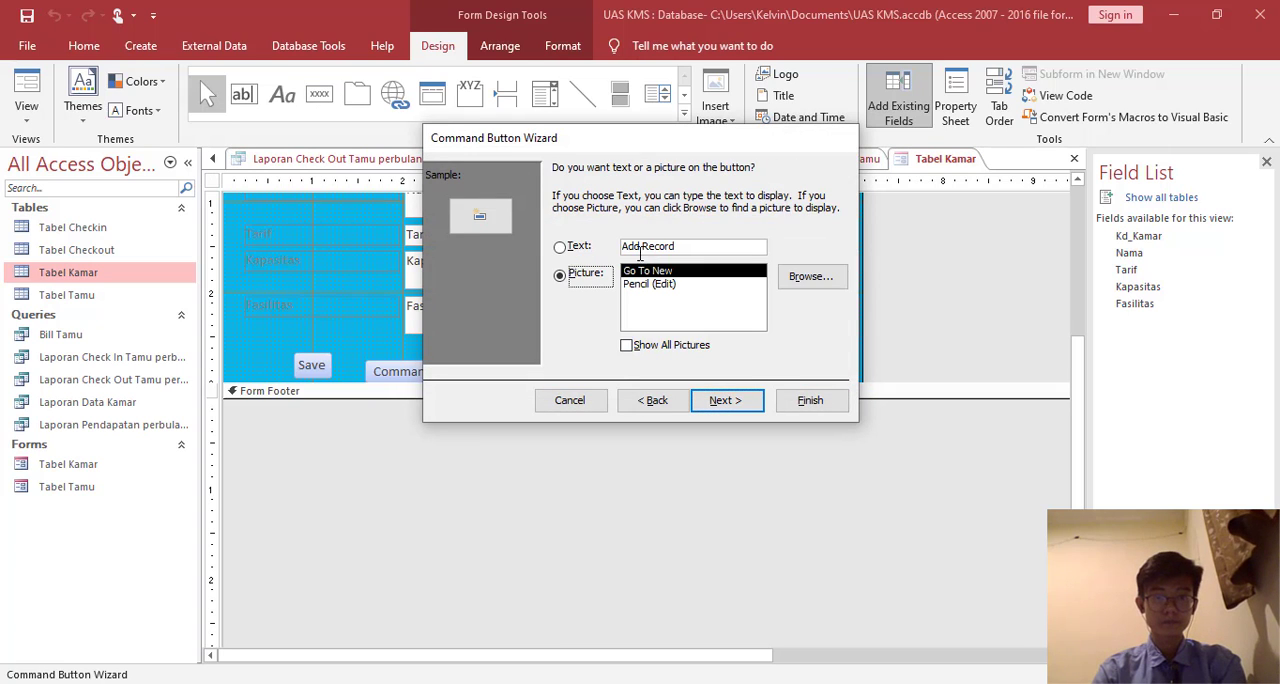
- Use Edit as both the text and the name of the new button and finish the wizard
click(688, 246)
drag(620, 240, 612, 244)
text(Edit)
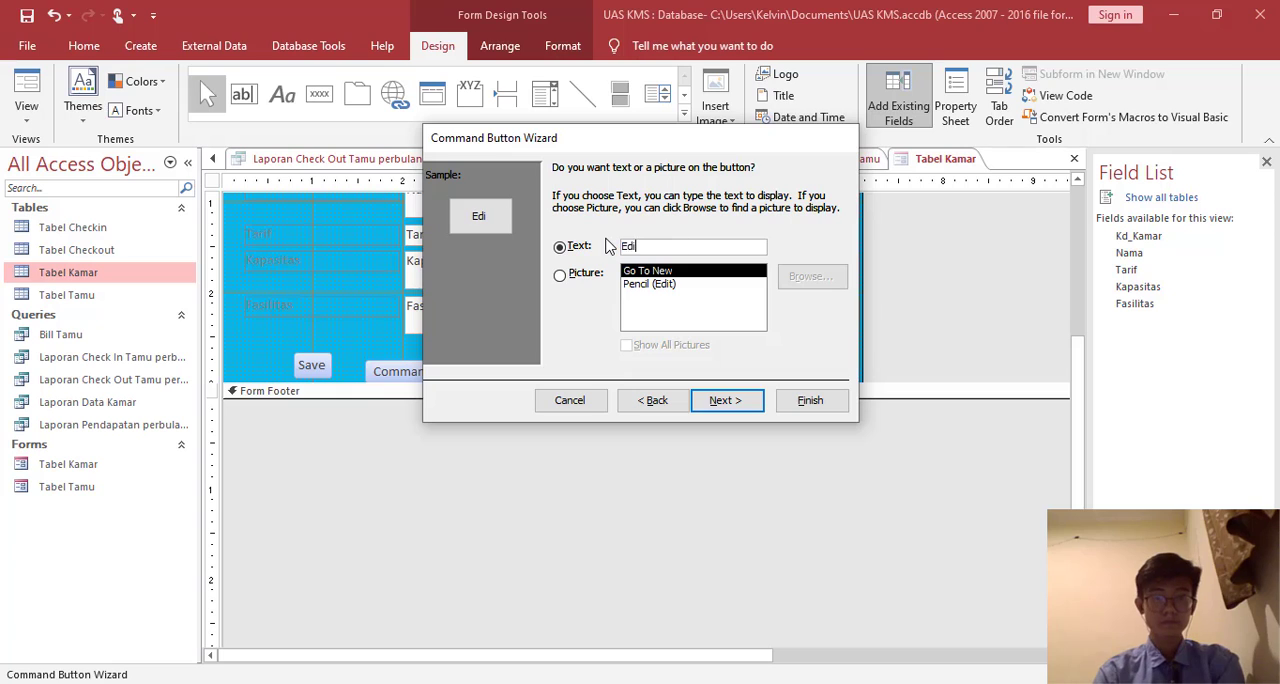
key(Return)
text(Edit)
key(Return)
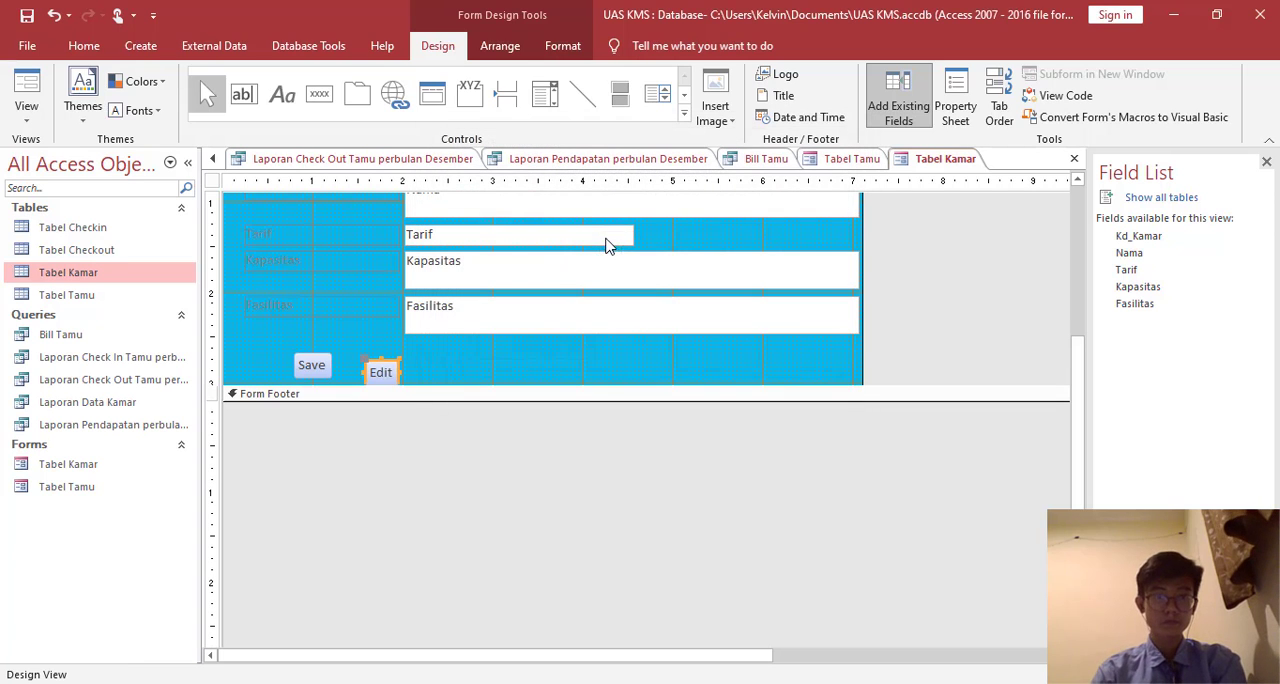
- Add a command button beside the Edit button that performs the Delete Record operation
click(318, 92)
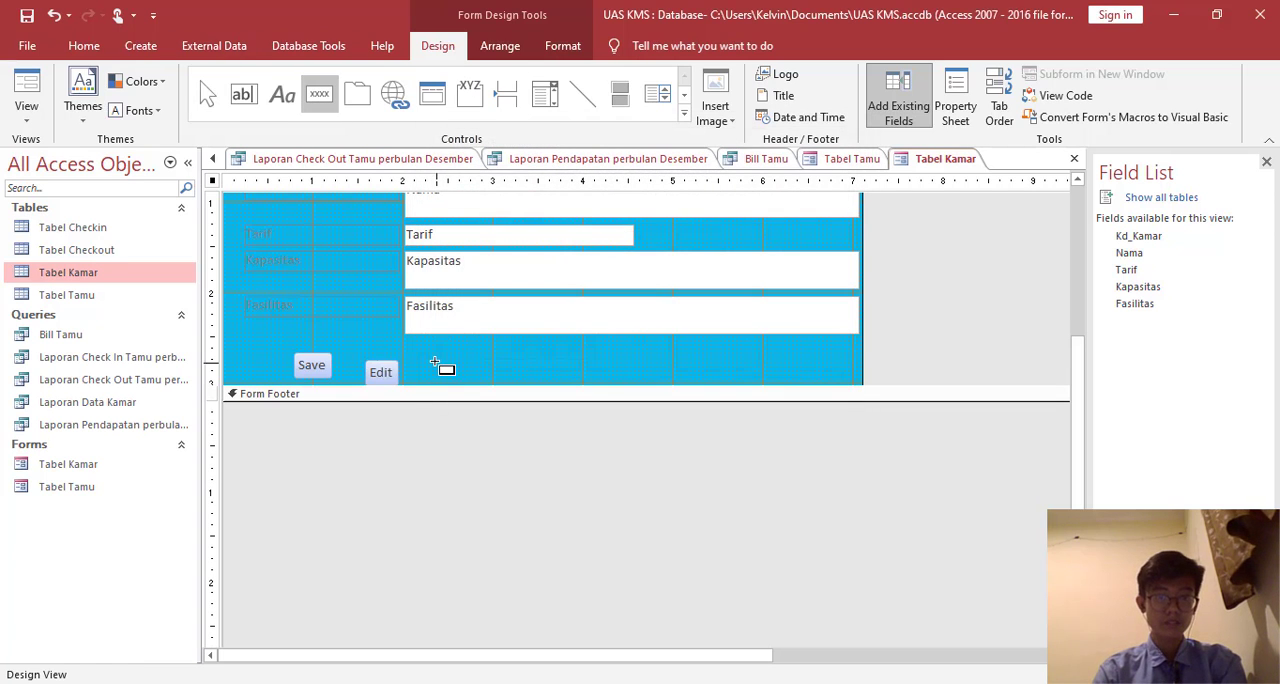
click(443, 370)
click(599, 273)
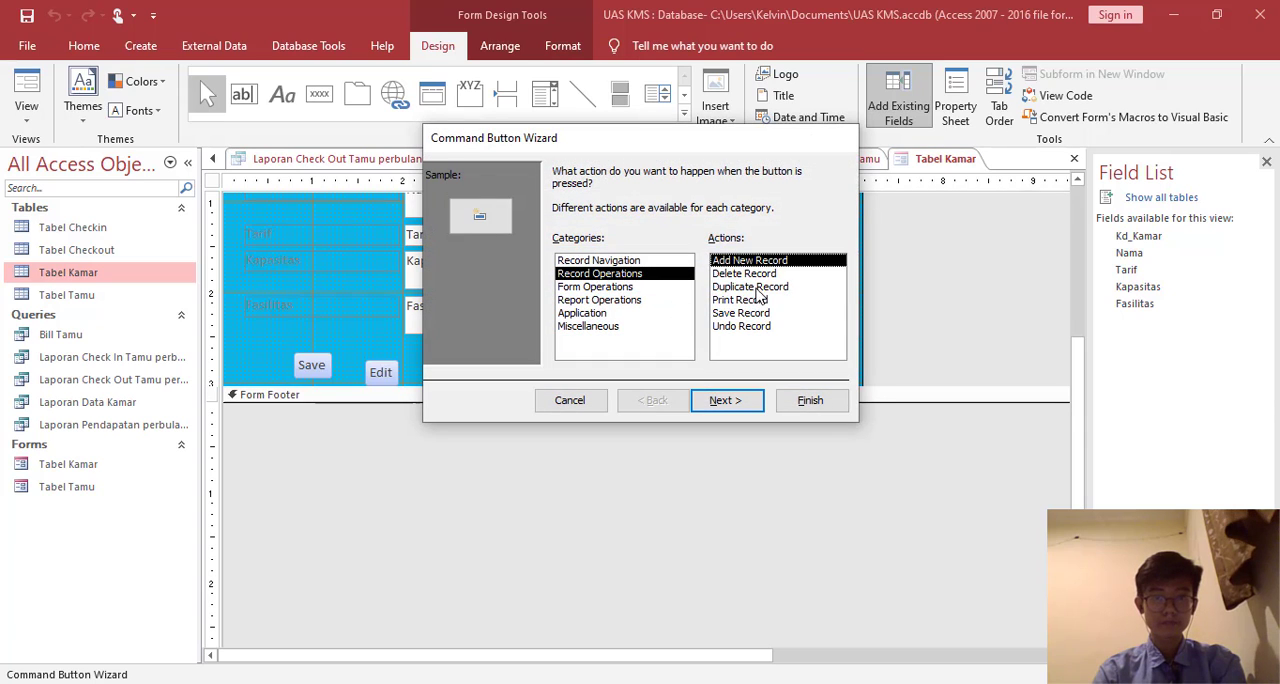
click(758, 313)
click(765, 261)
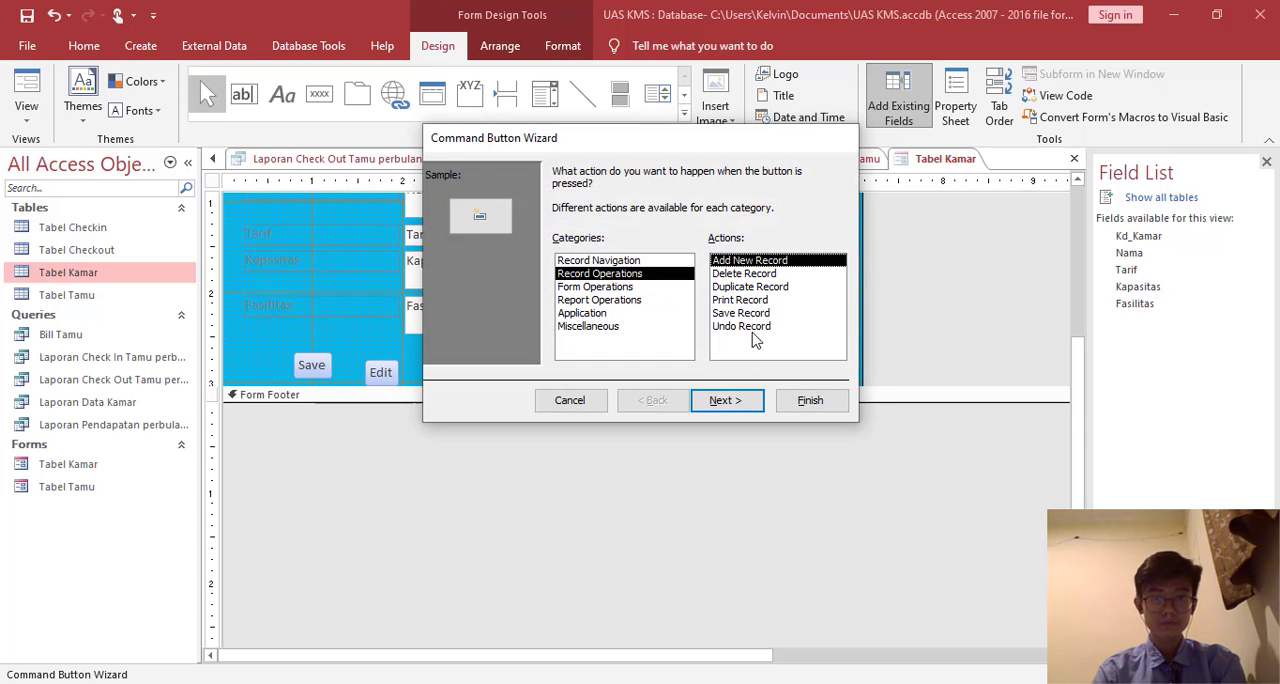
click(768, 273)
click(725, 400)
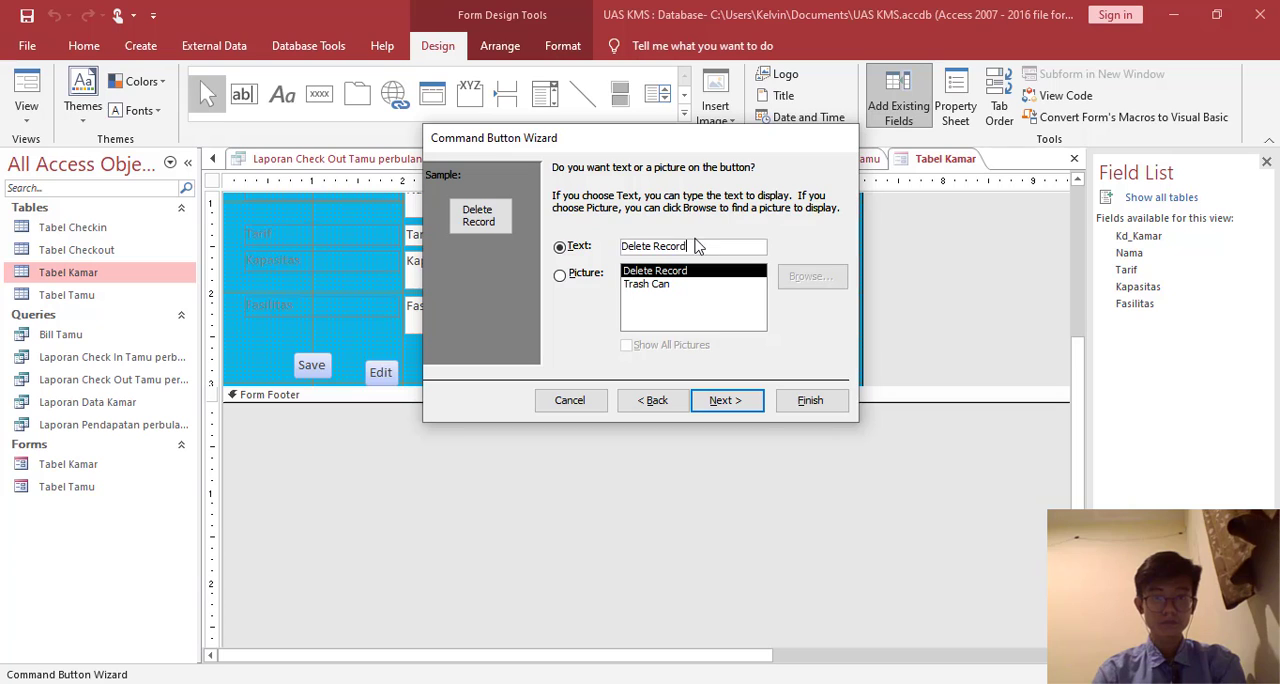
- Shorten the new button's text to Delete, name it Delete as well, and finish the wizard
key(BackSpace)
key(BackSpace)
key(BackSpace)
key(BackSpace)
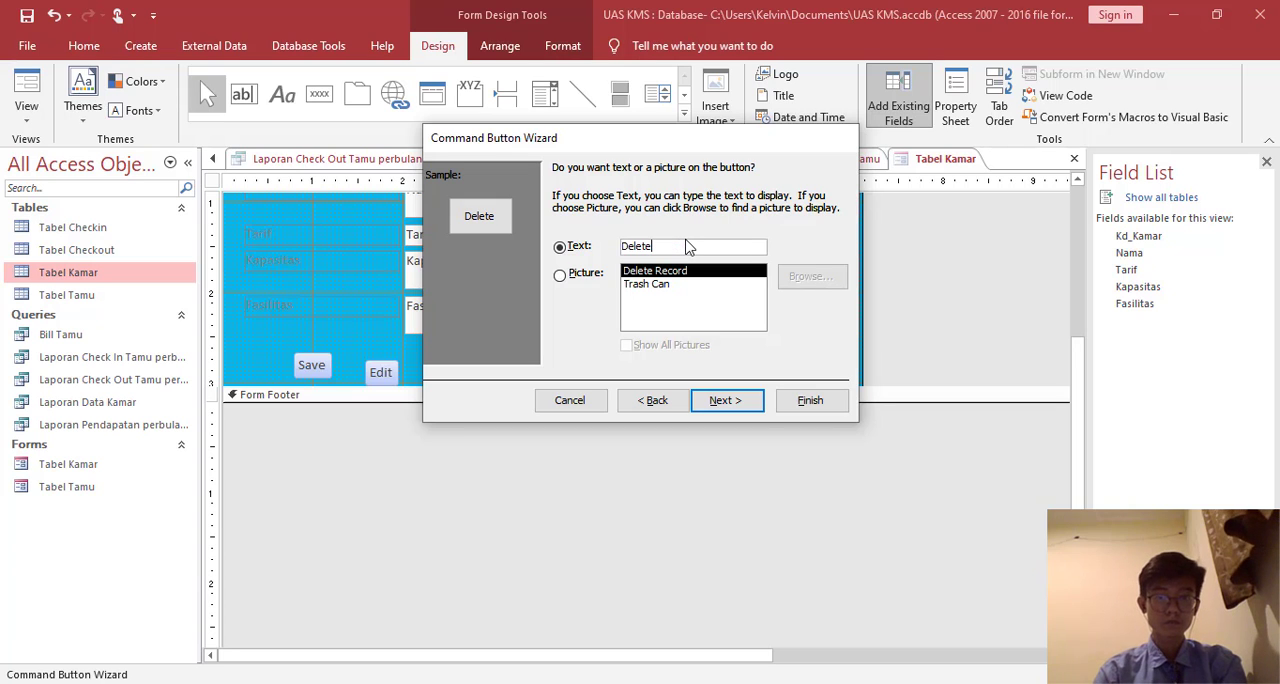
key(Return)
text(Delet)
key(Return)
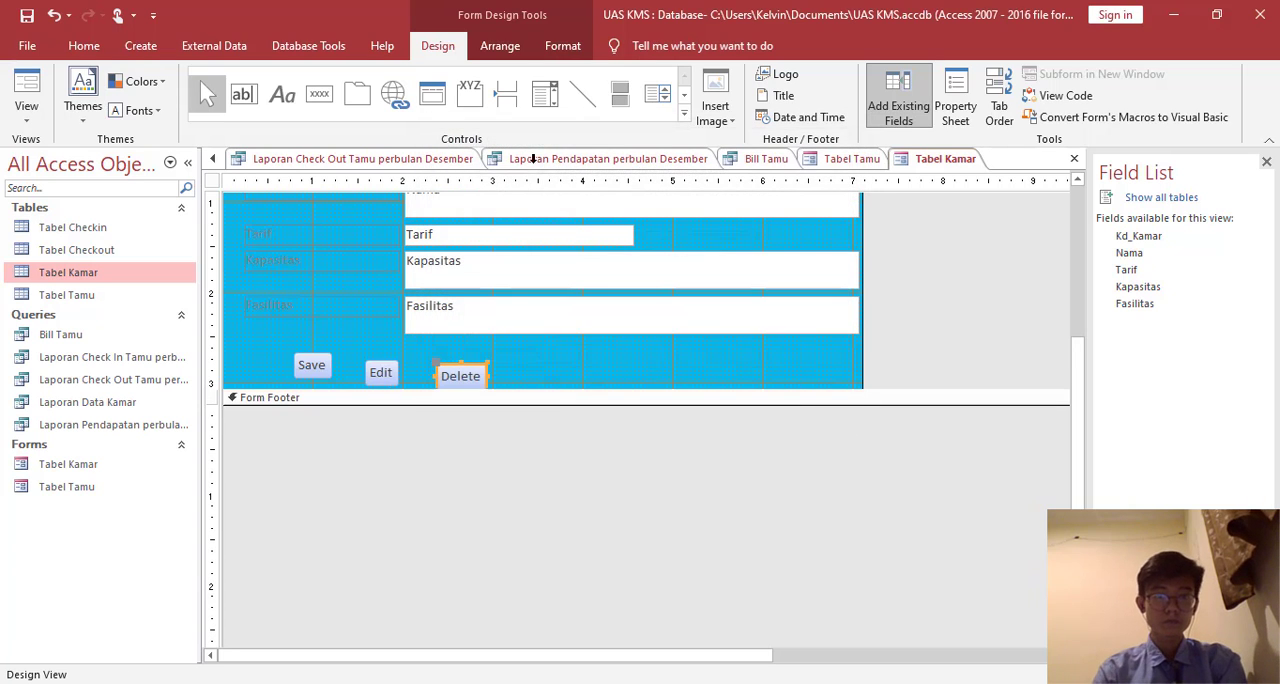
- Add a command button beside the Delete button that performs the Add New Record operation
click(319, 93)
drag(522, 362, 614, 381)
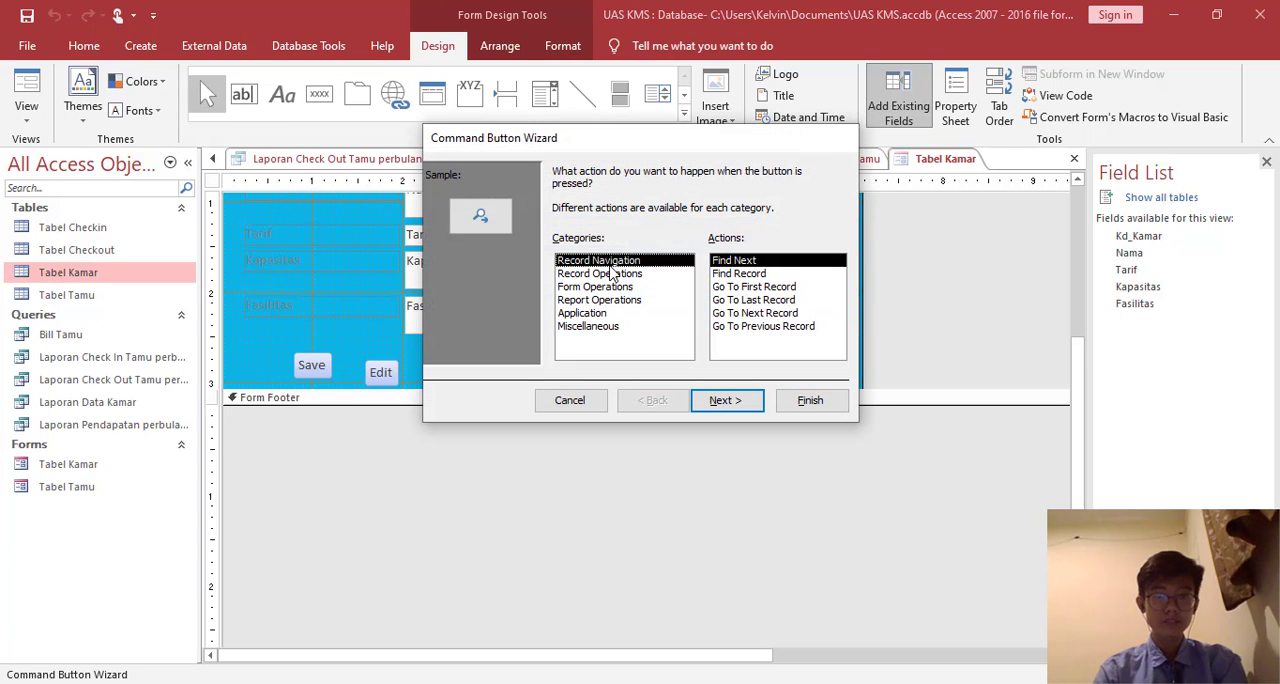
click(599, 273)
click(725, 400)
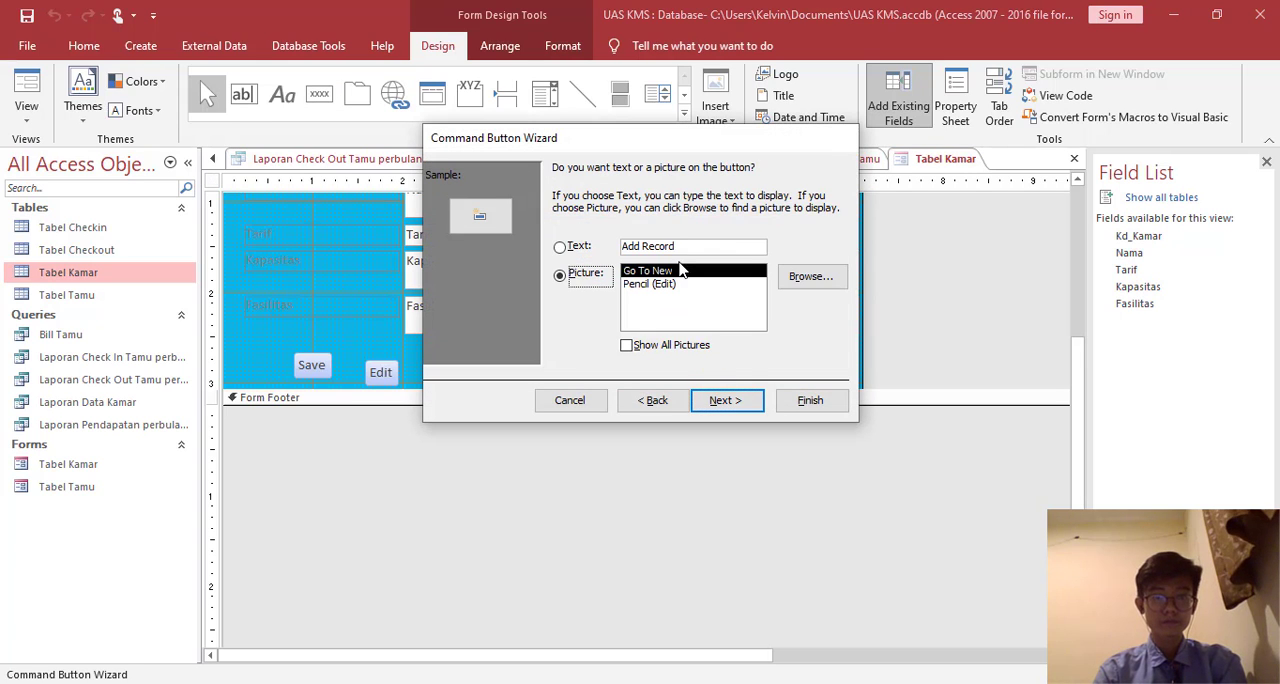
- Use Exit as both the text and the name of the new button and finish the wizard
click(690, 248)
double_click(692, 248)
key(BackSpace)
key(BackSpace)
key(BackSpace)
key(BackSpace)
key(BackSpace)
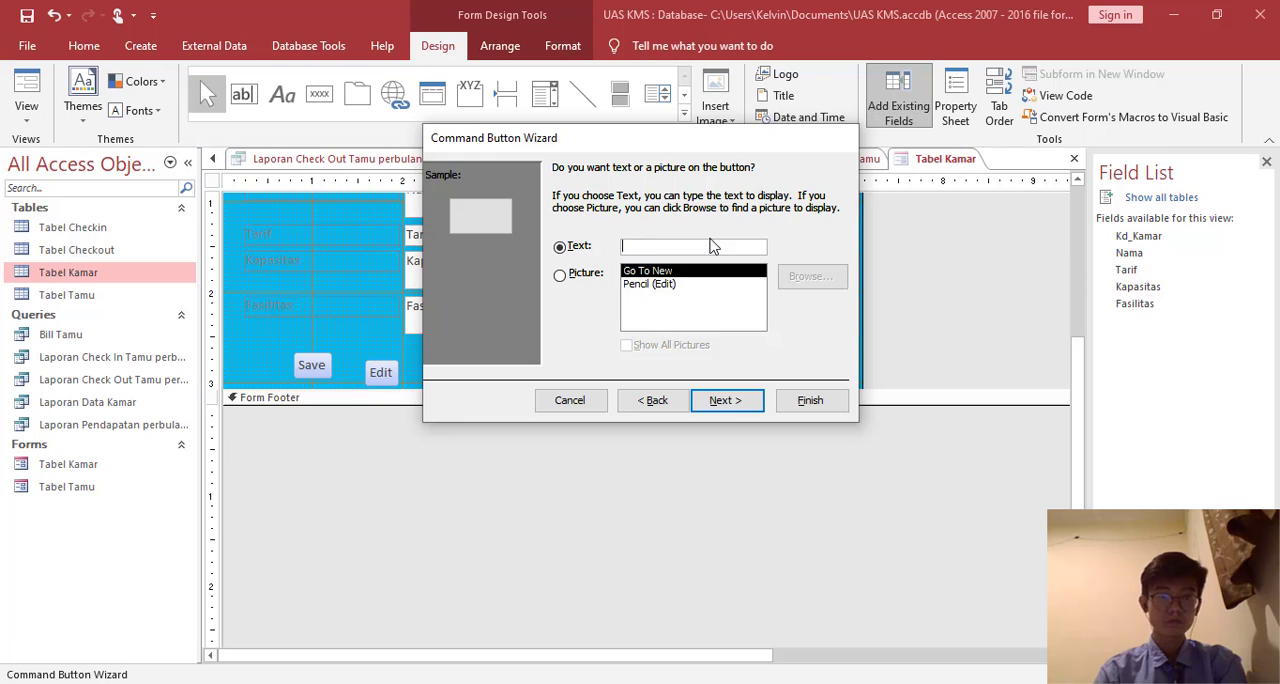
click(725, 400)
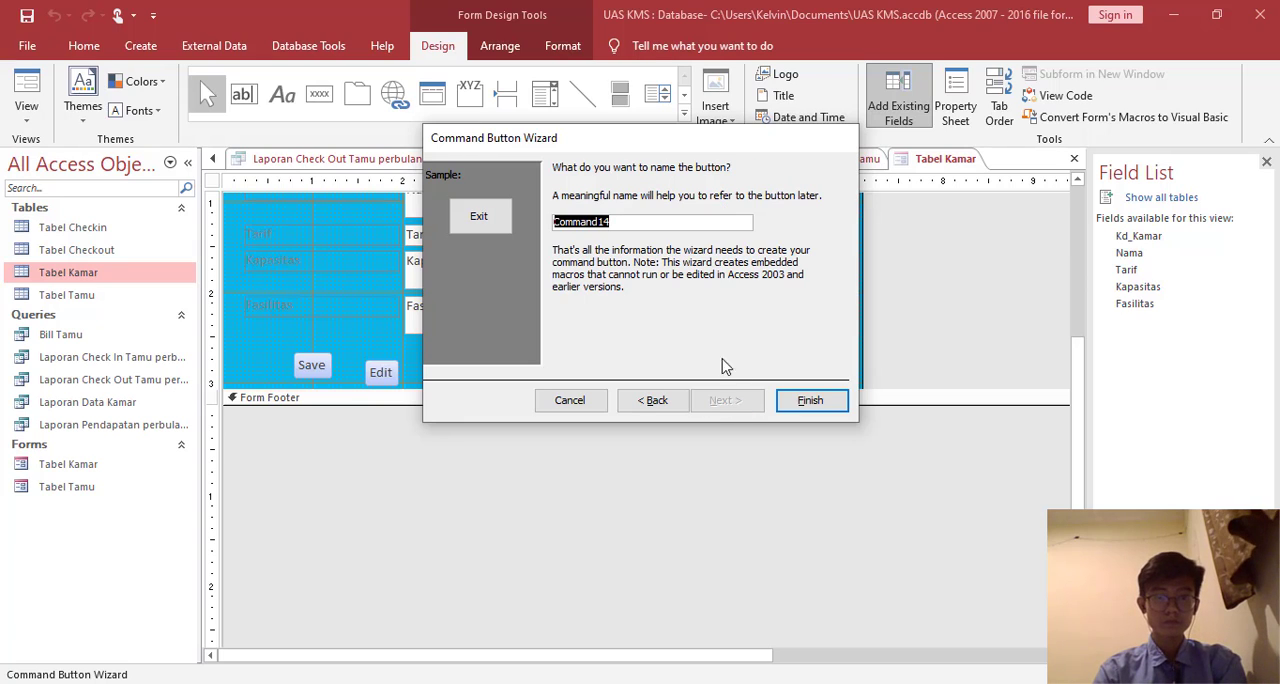
text(Exit)
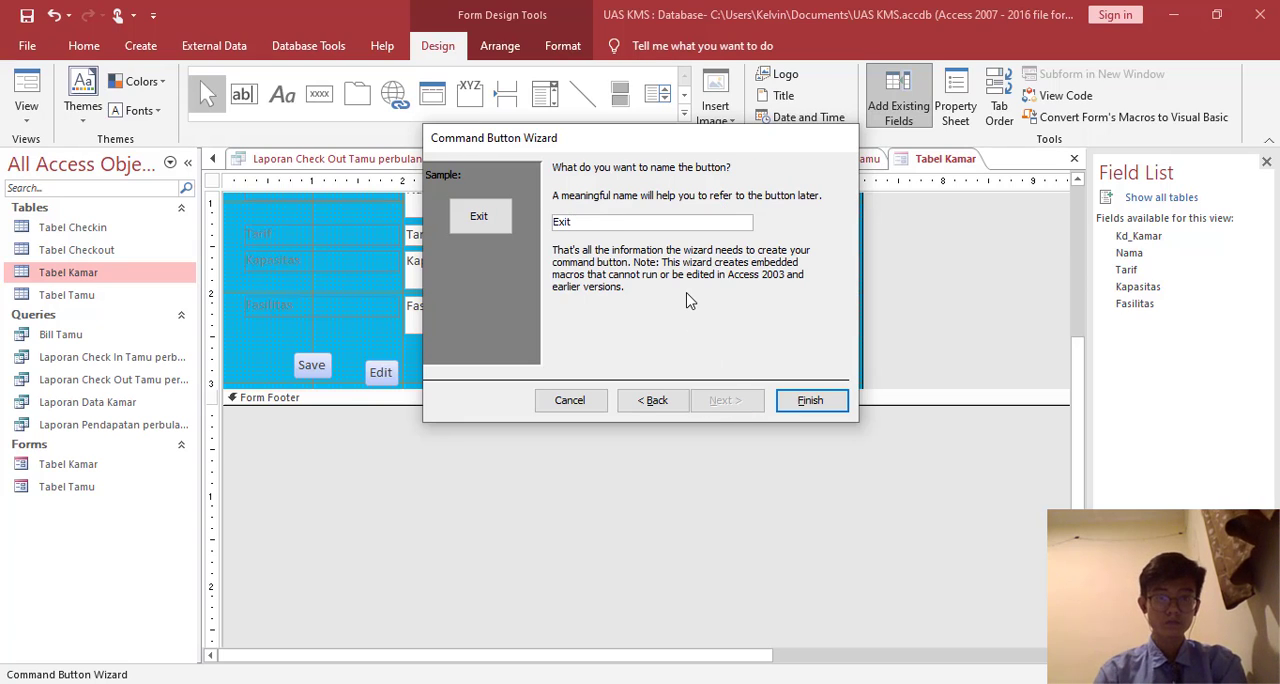
click(810, 400)
- Line up the Edit, Delete and Exit buttons in one row with Save and extend the Detail section slightly below them
click(464, 373)
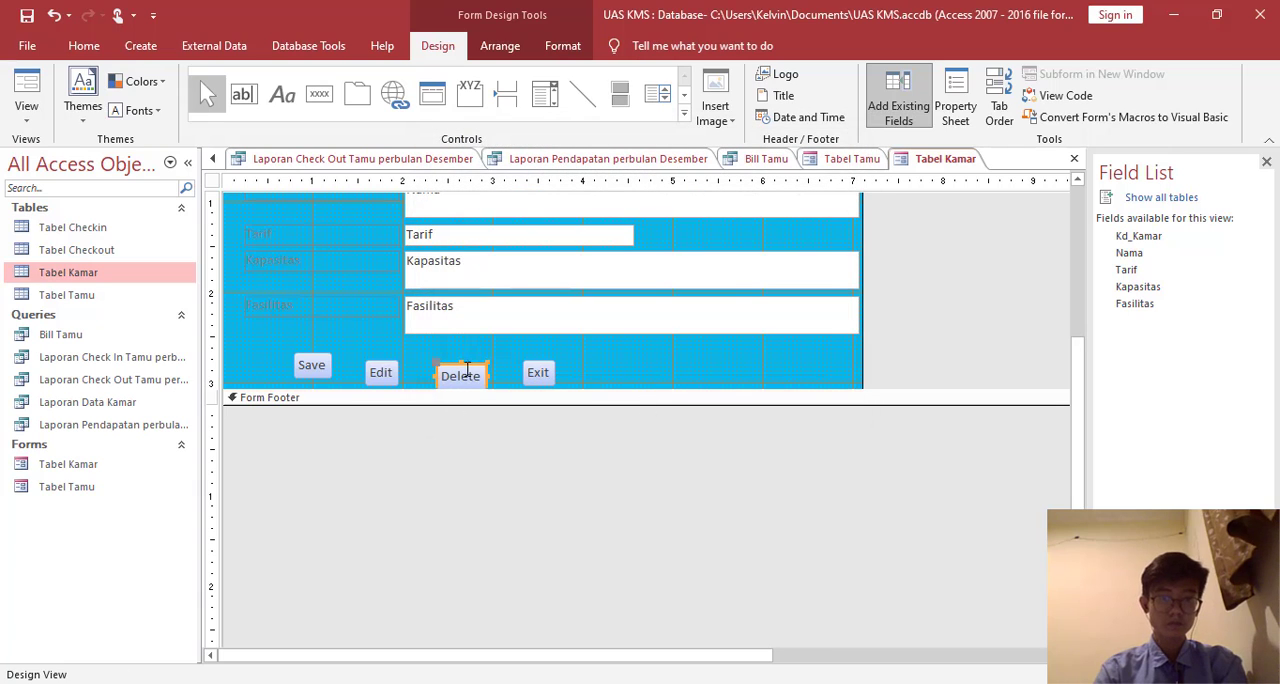
drag(477, 361, 386, 353)
click(380, 372)
click(551, 359)
click(544, 362)
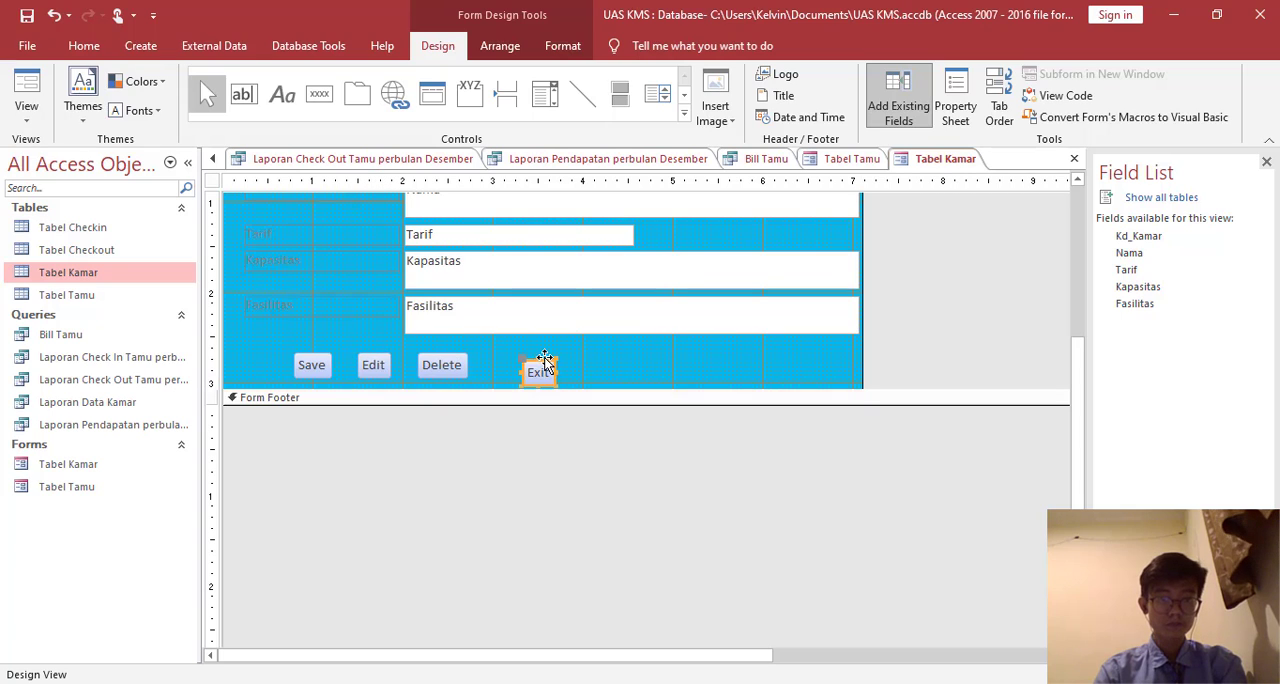
drag(545, 362, 514, 351)
scroll(497, 383, up, 4)
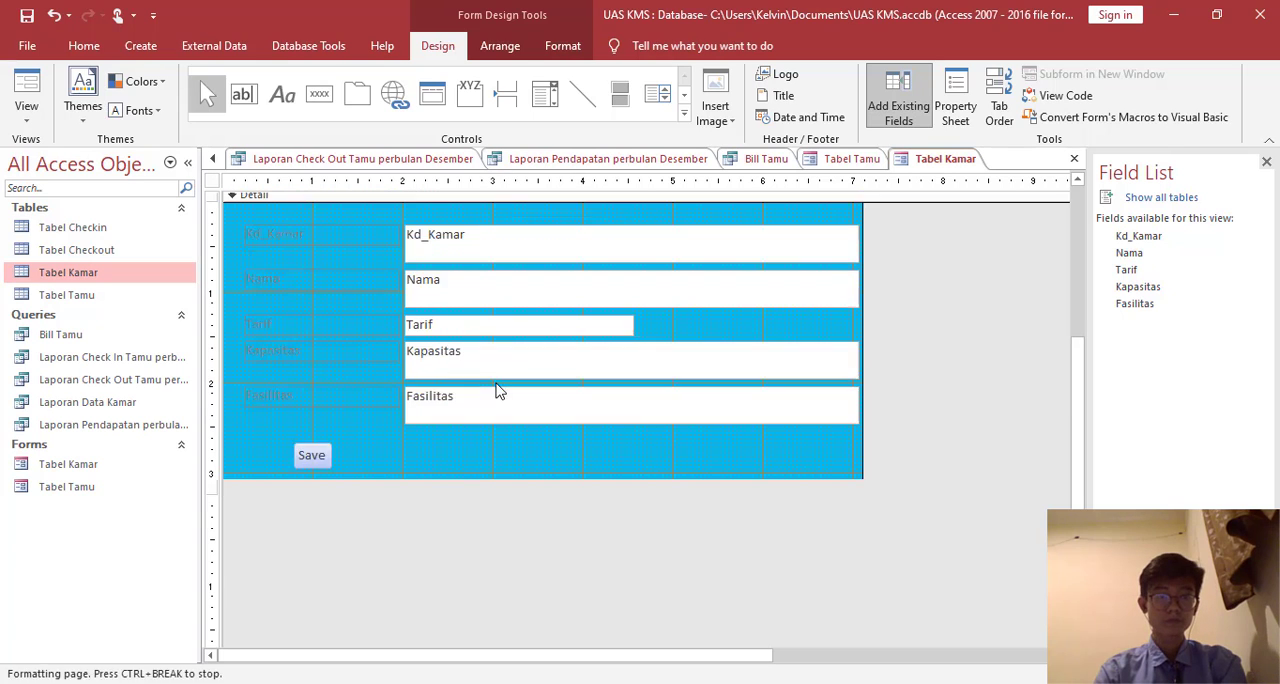
scroll(560, 312, down, 3)
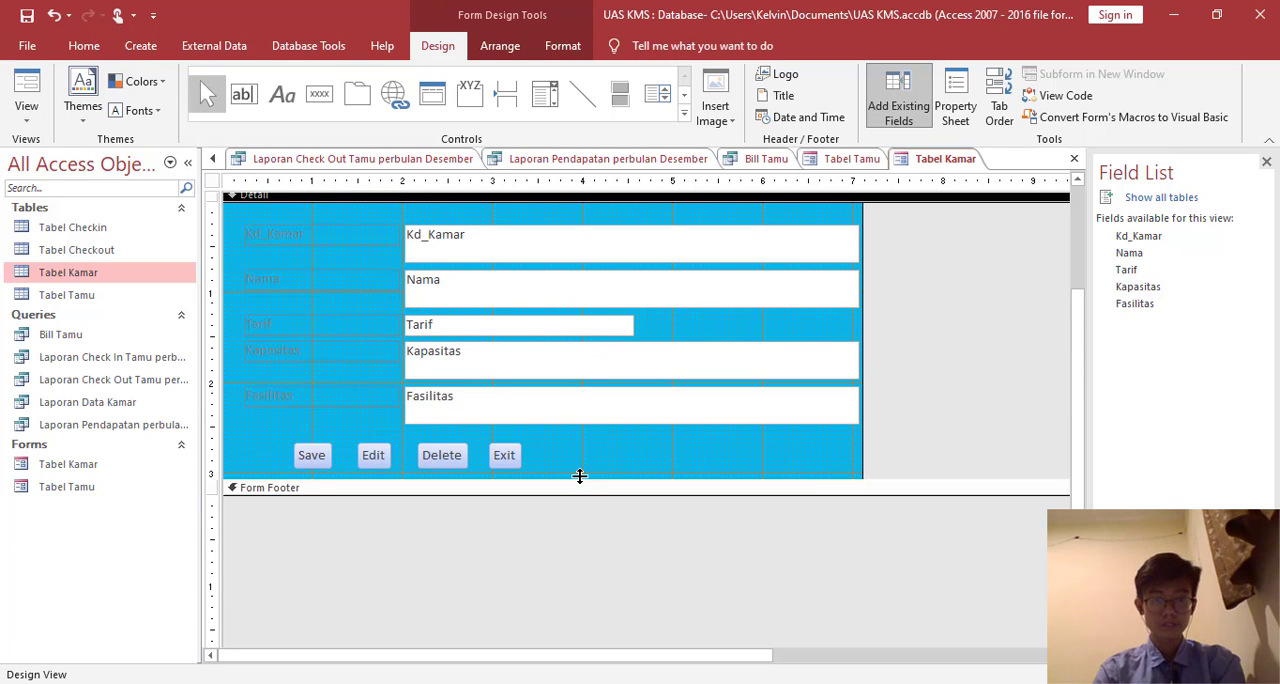
drag(580, 476, 582, 493)
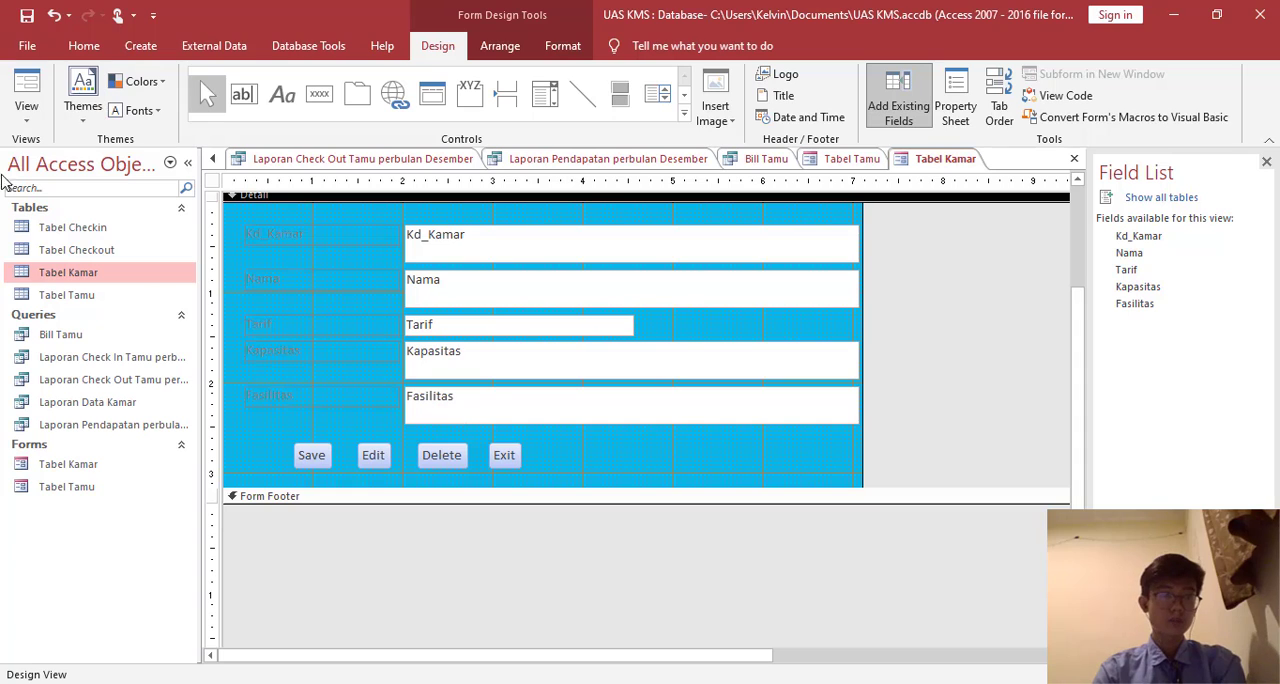
- Display the Tabel Kamar form in Form View and save it
click(26, 92)
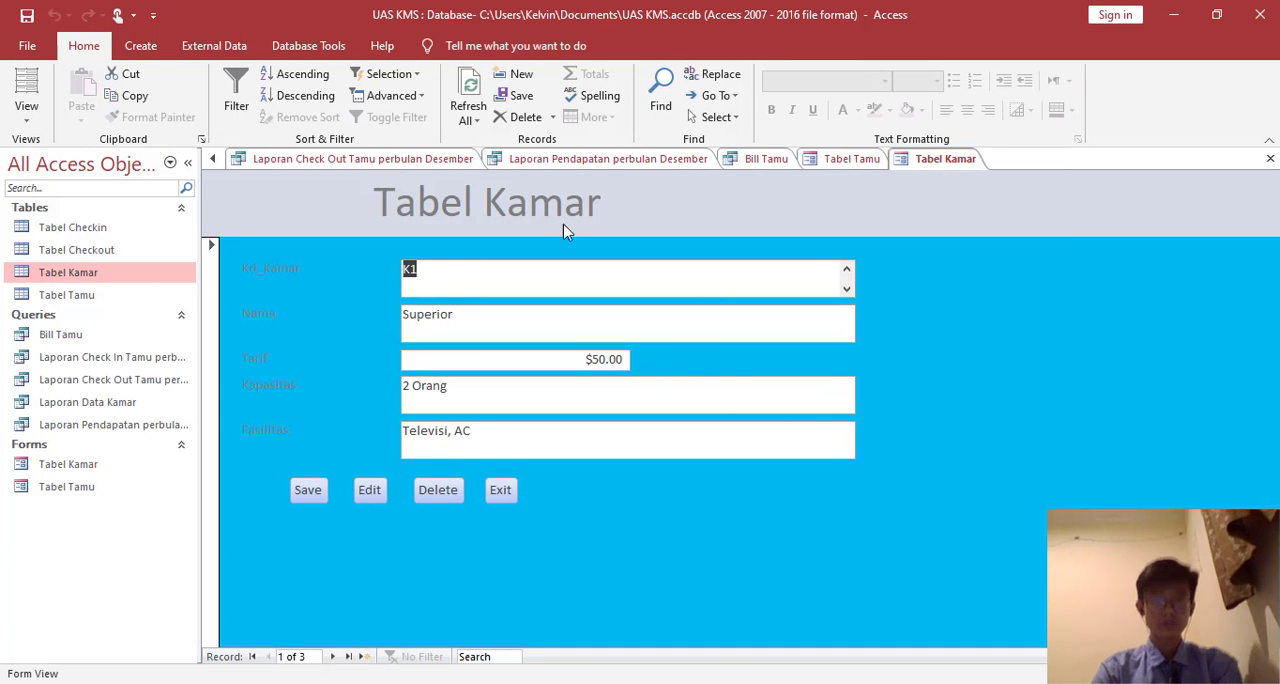
right_click(960, 168)
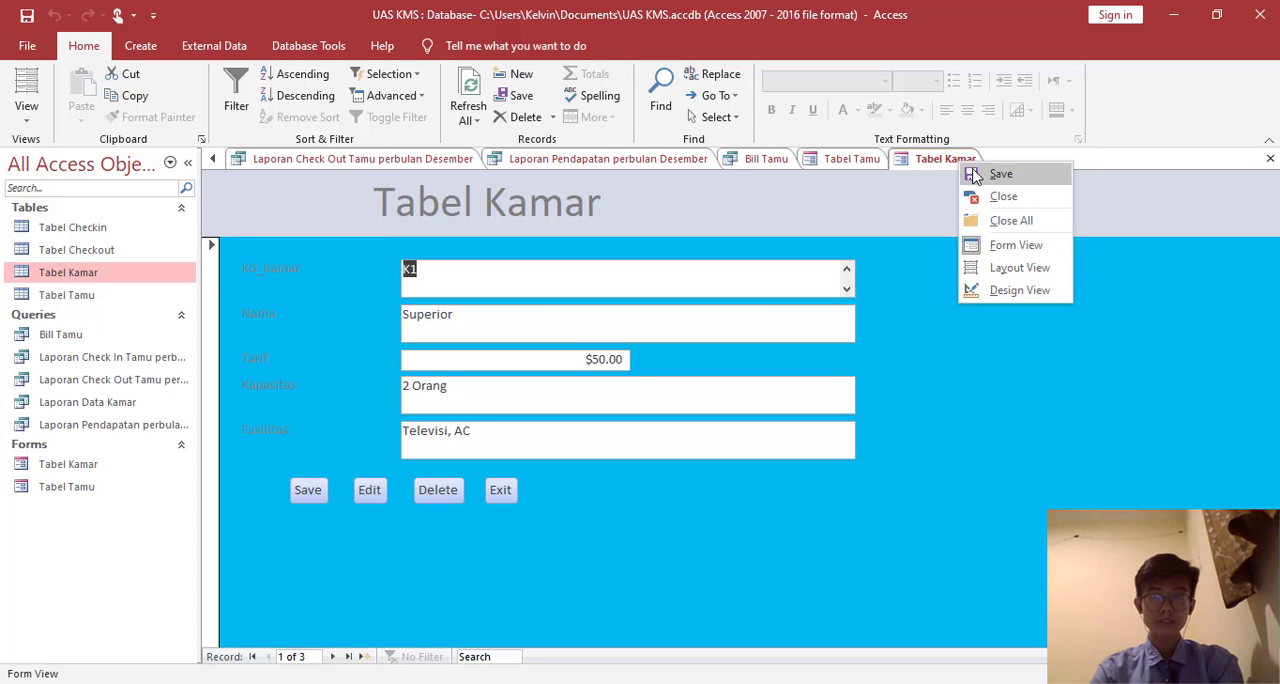
click(483, 331)
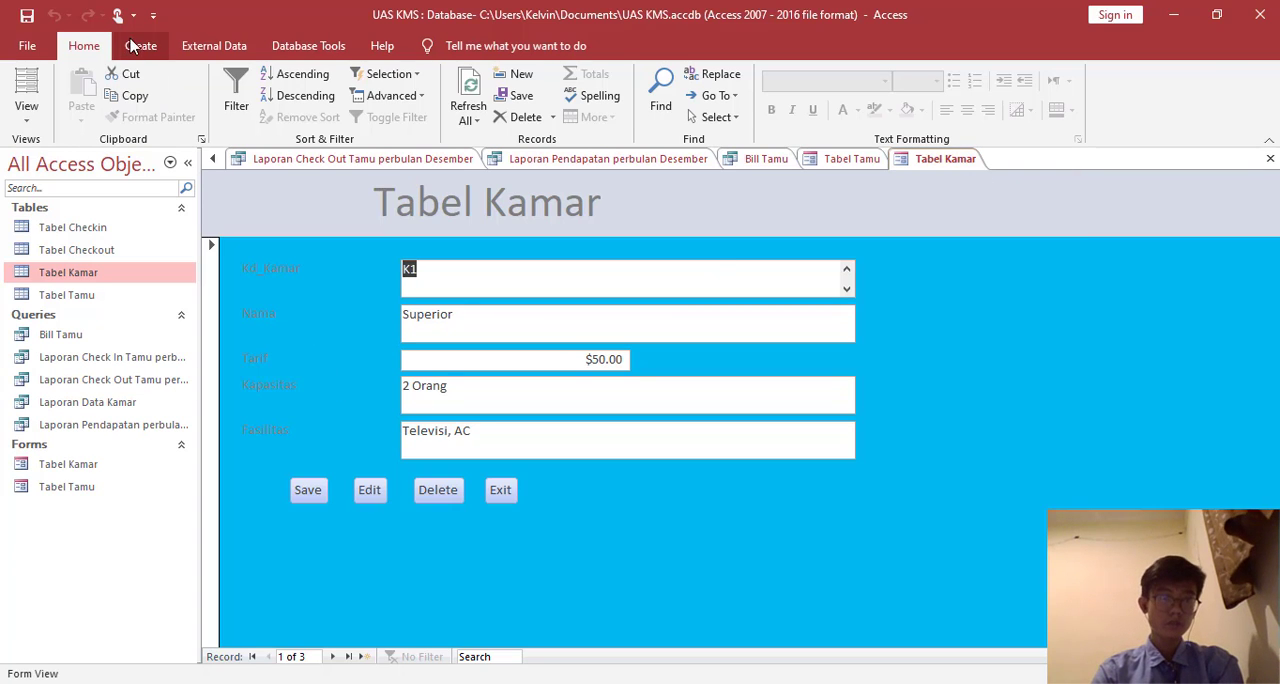
- Create a Tabel Checkin form with the Form Wizard using all its fields, open it for design changes, and extend its Detail section below Kd_Kamar
click(118, 228)
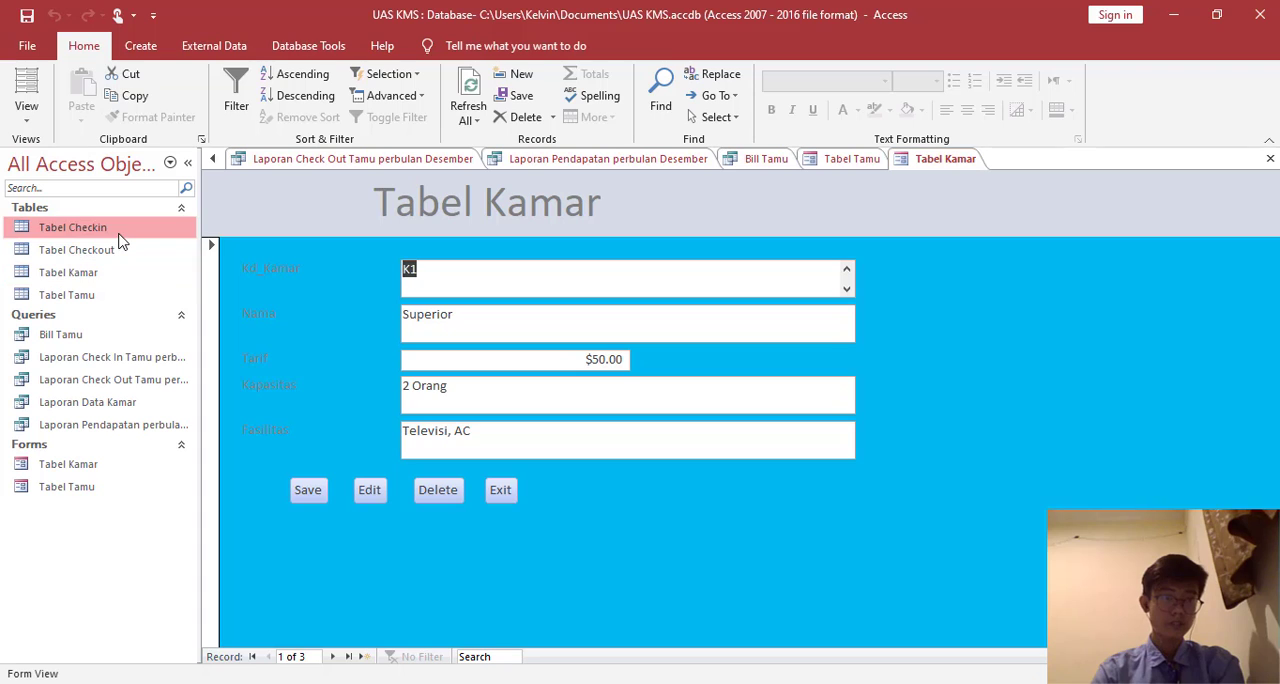
click(140, 46)
click(492, 75)
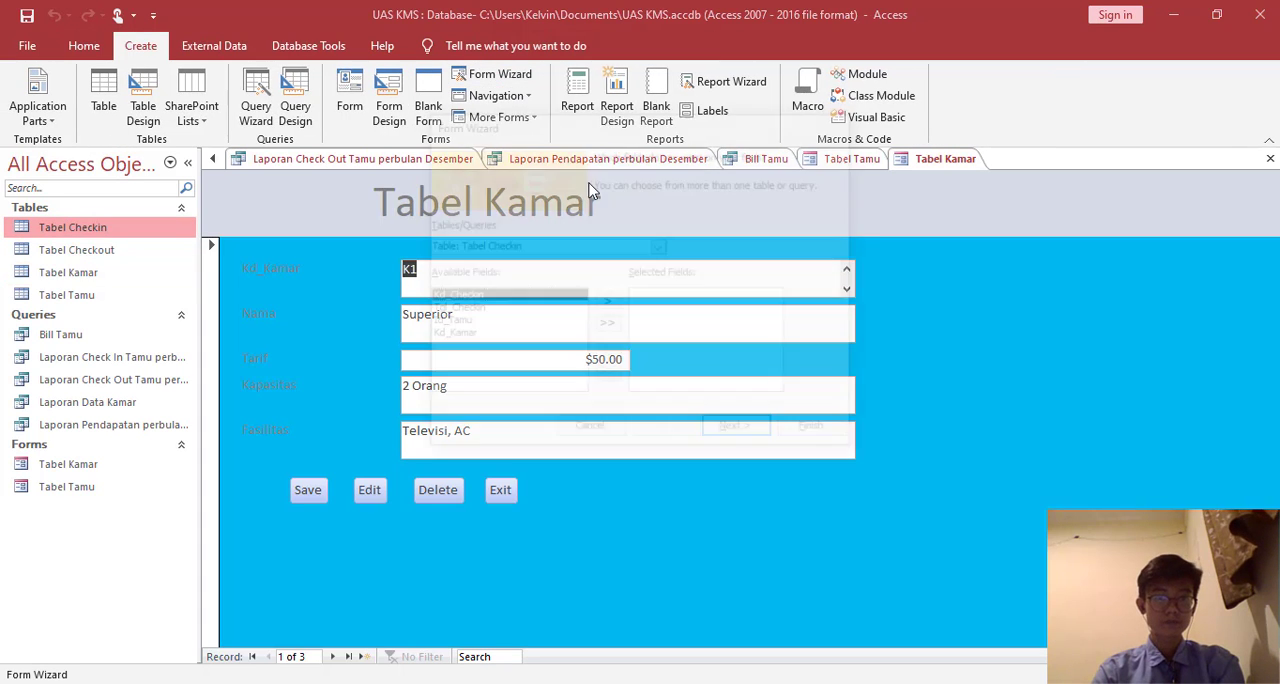
click(606, 325)
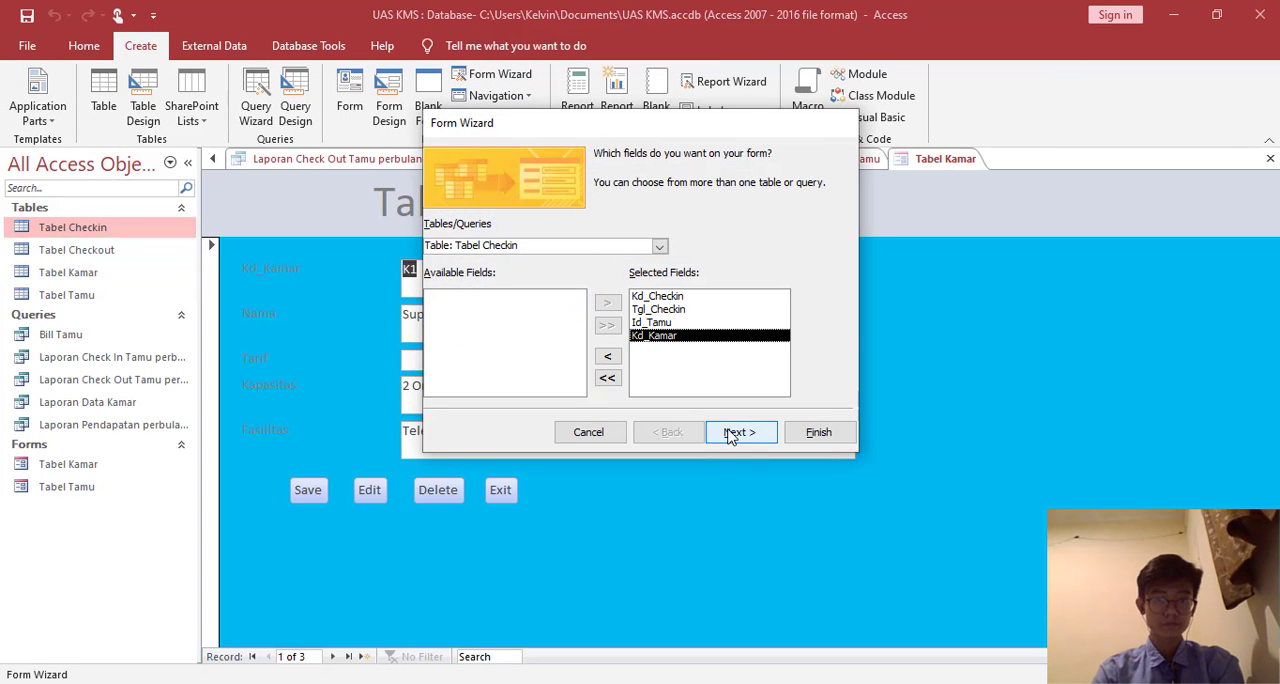
click(740, 432)
click(745, 432)
click(728, 340)
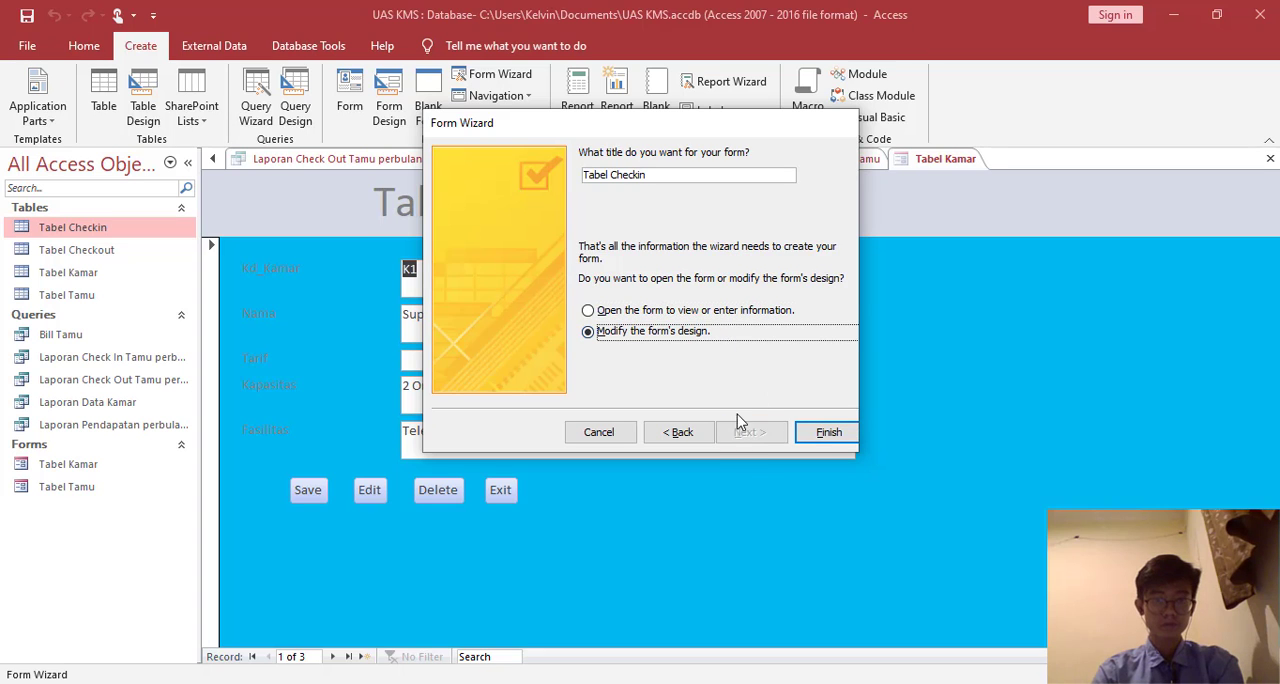
click(828, 432)
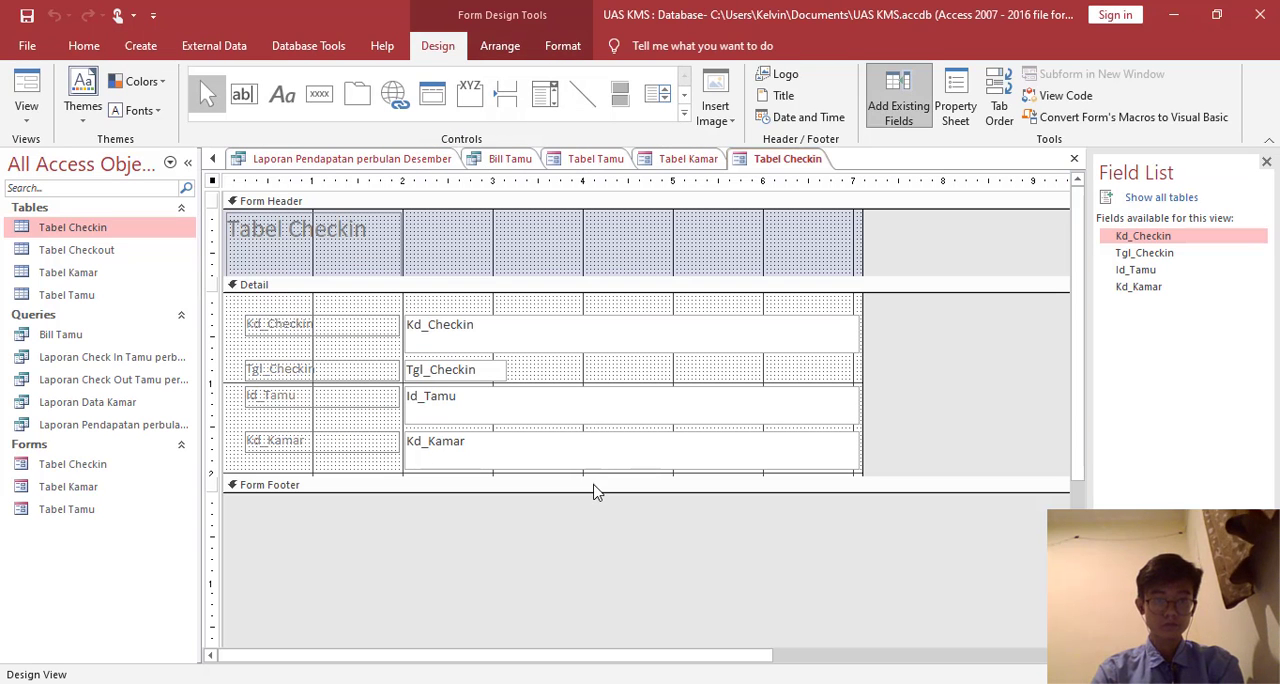
drag(600, 477, 603, 520)
- Set the Tabel Checkin header title to font size 36, then widen its label and move it toward the header's middle
click(358, 248)
click(372, 236)
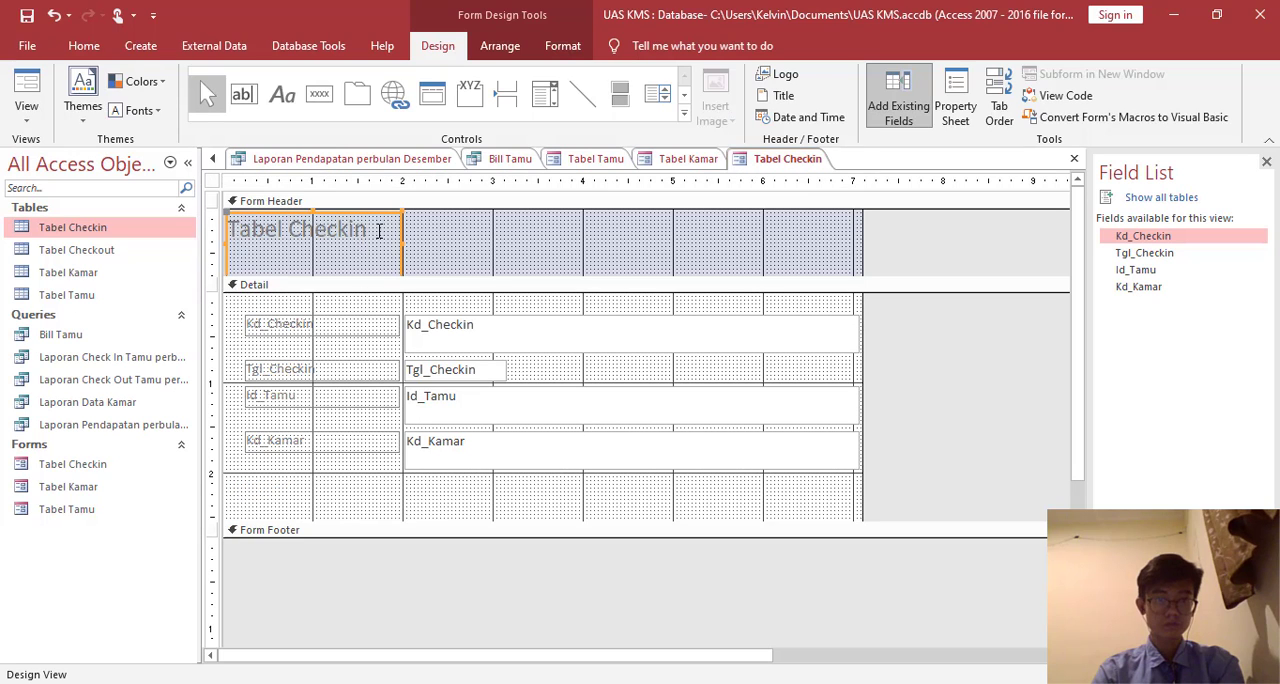
click(563, 46)
click(402, 233)
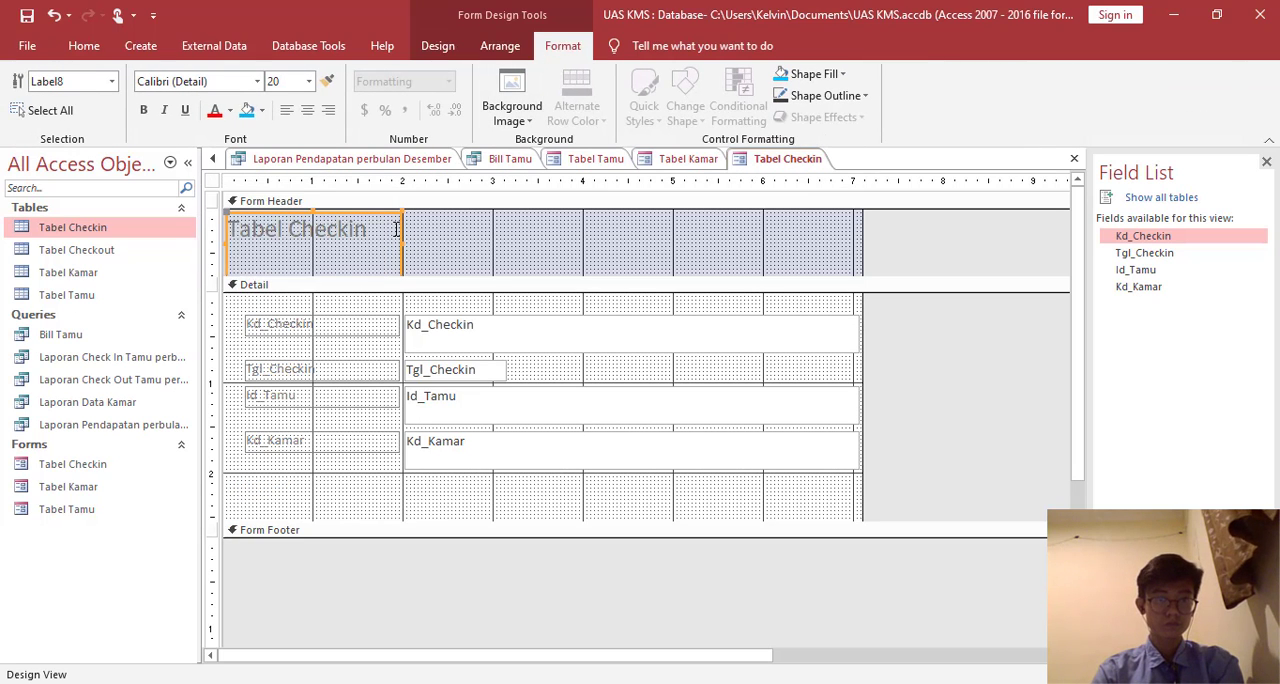
click(309, 81)
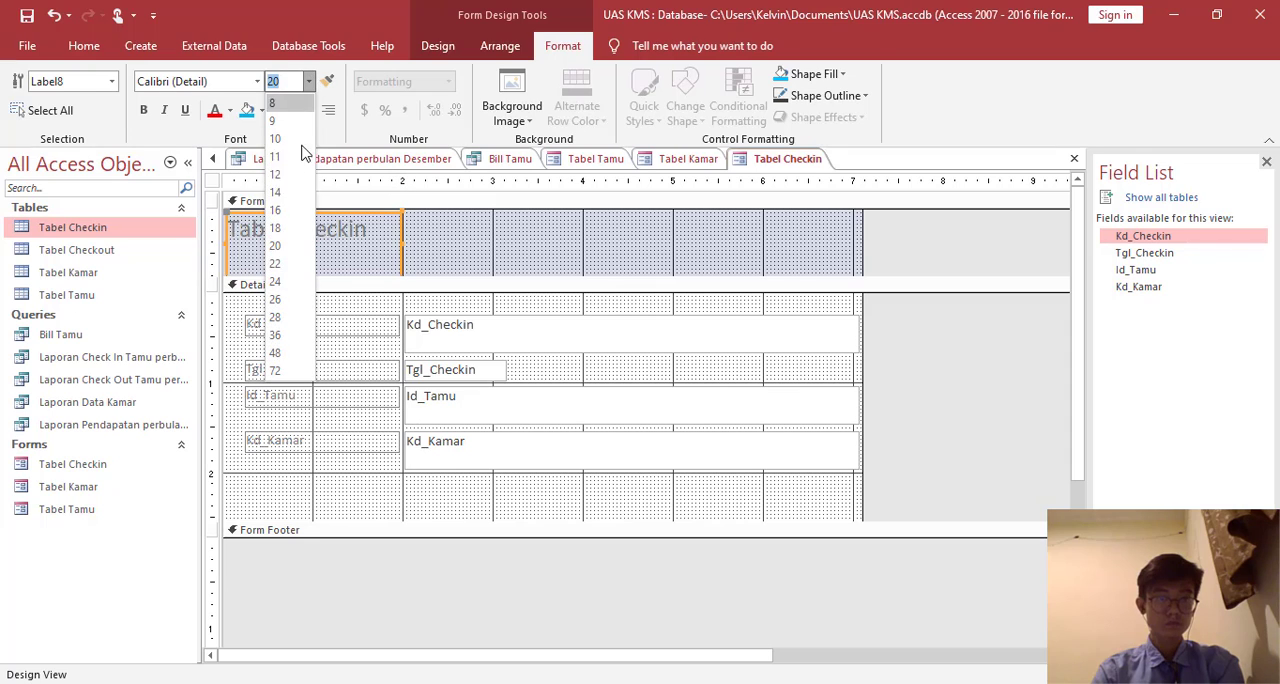
click(290, 284)
click(309, 81)
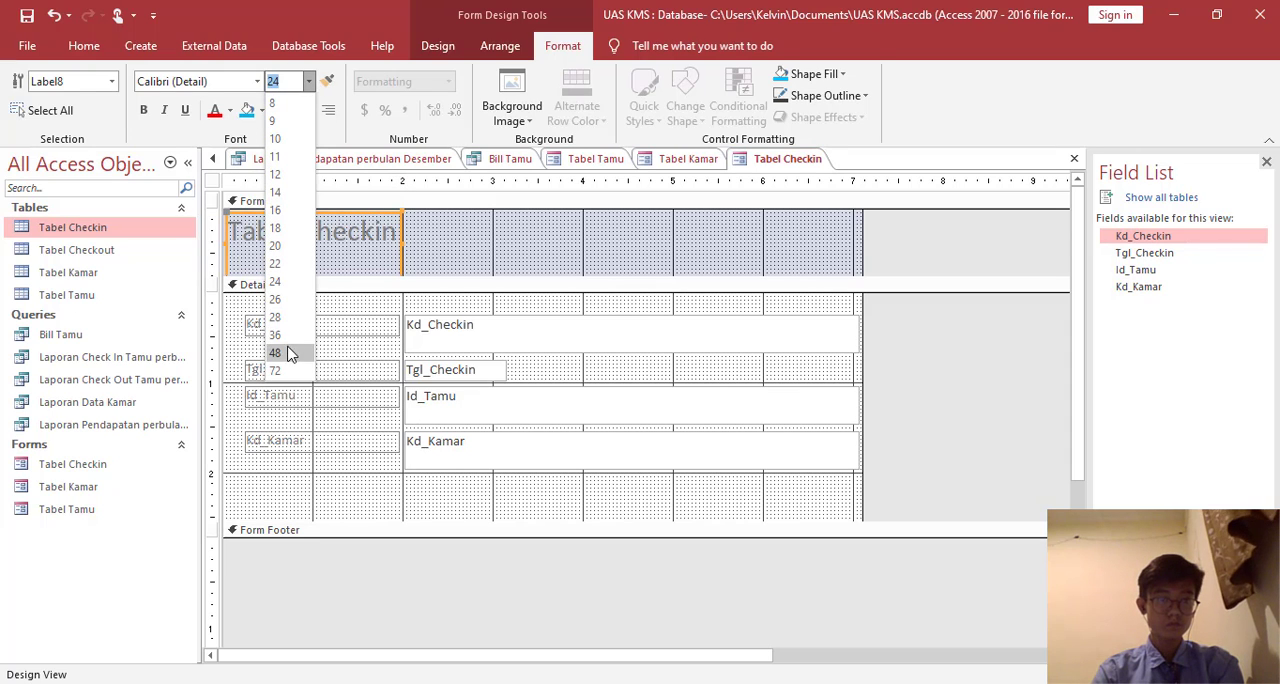
key(Escape)
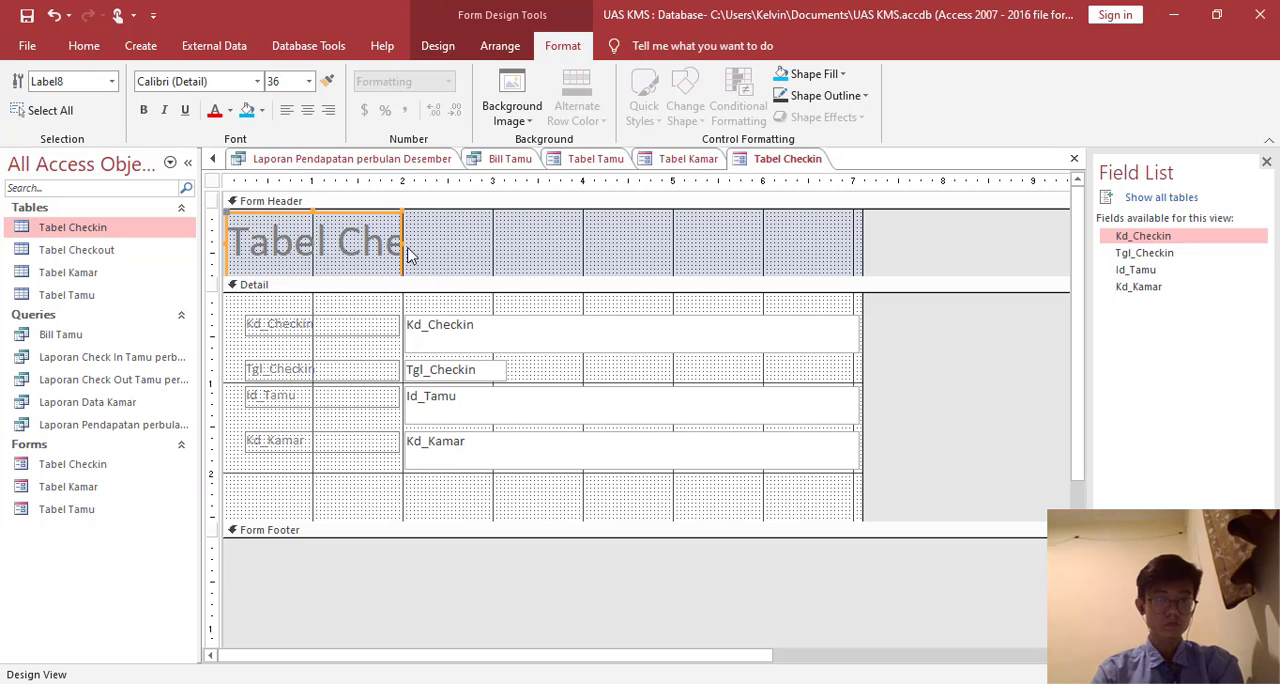
drag(400, 242, 636, 222)
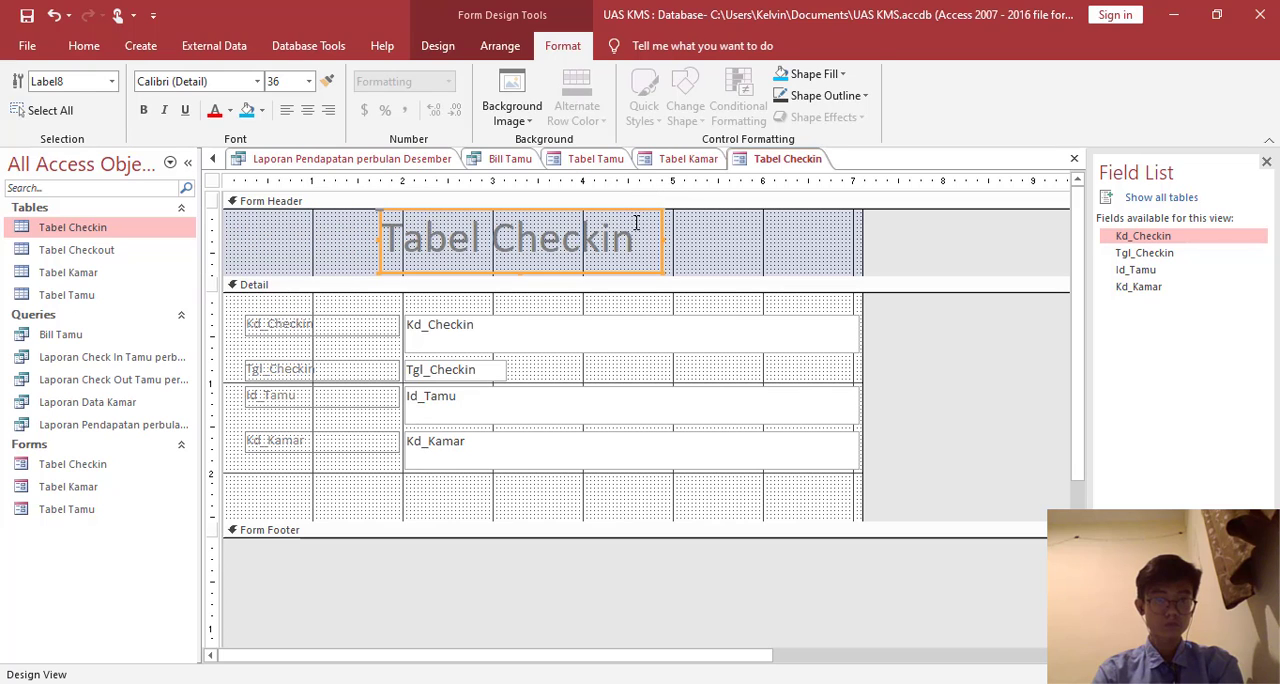
- Add a command button below Kd_Kamar that runs the Save Record operation, with Save as both its caption and name
click(710, 255)
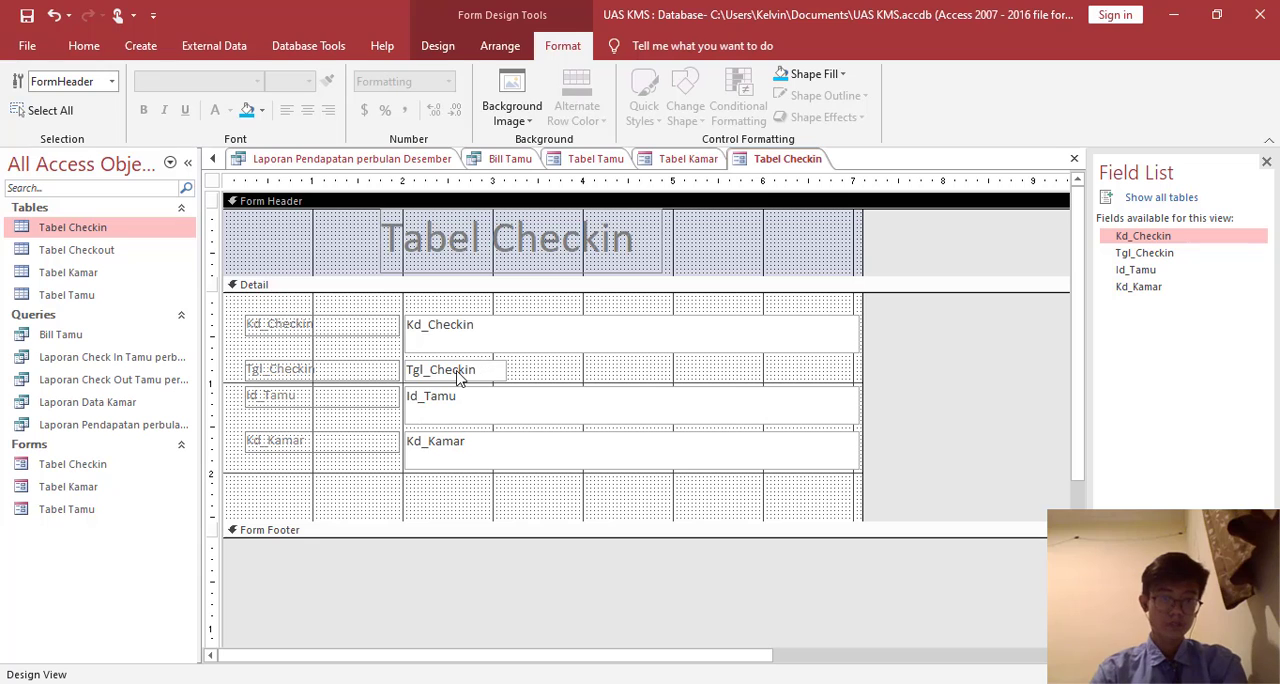
click(437, 46)
click(319, 93)
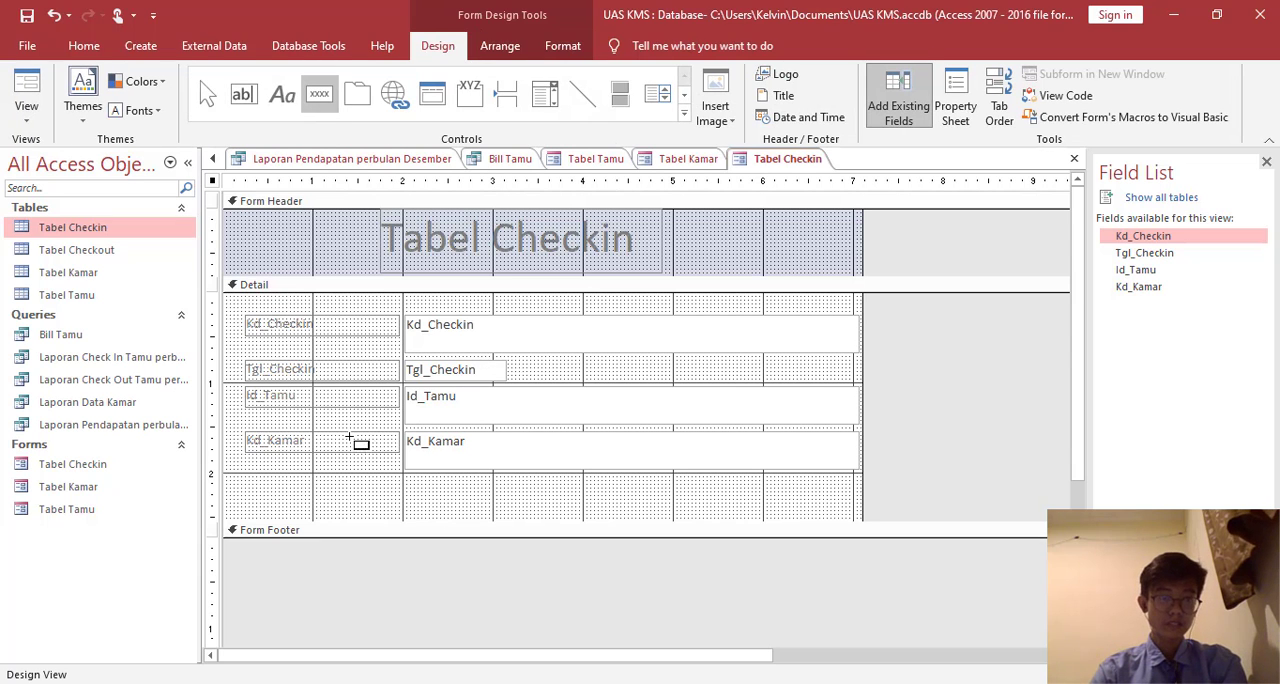
click(258, 481)
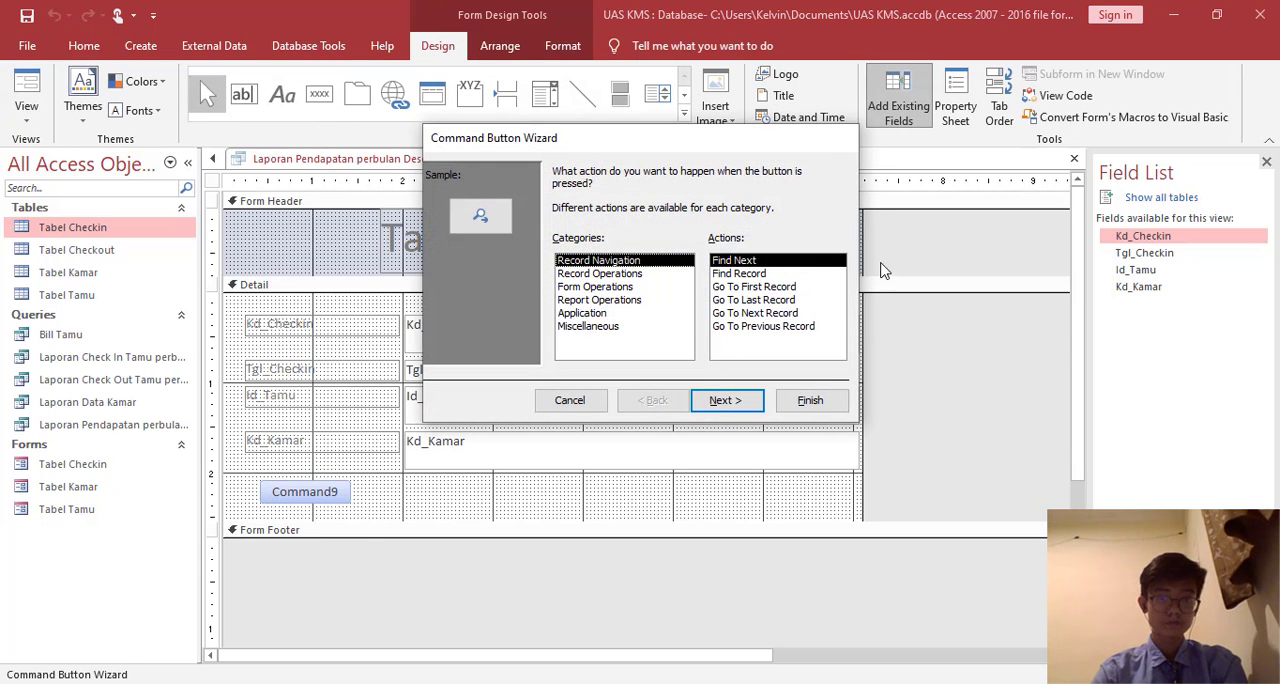
click(617, 274)
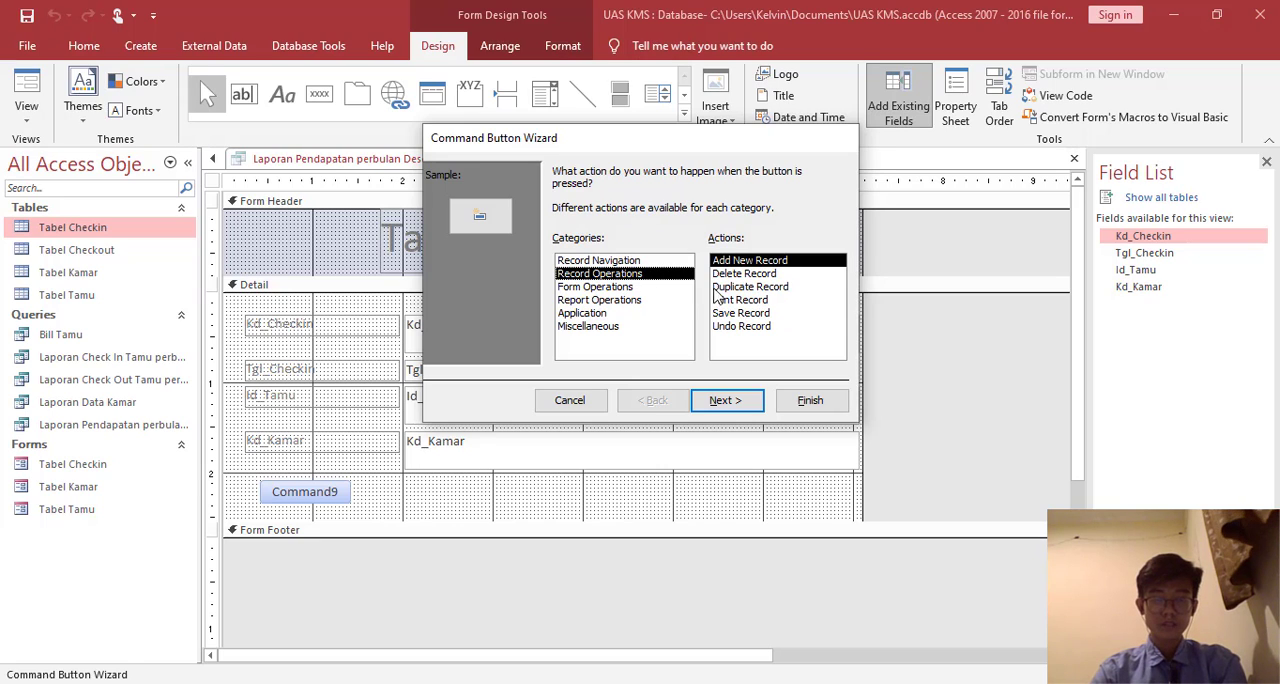
click(740, 313)
click(748, 400)
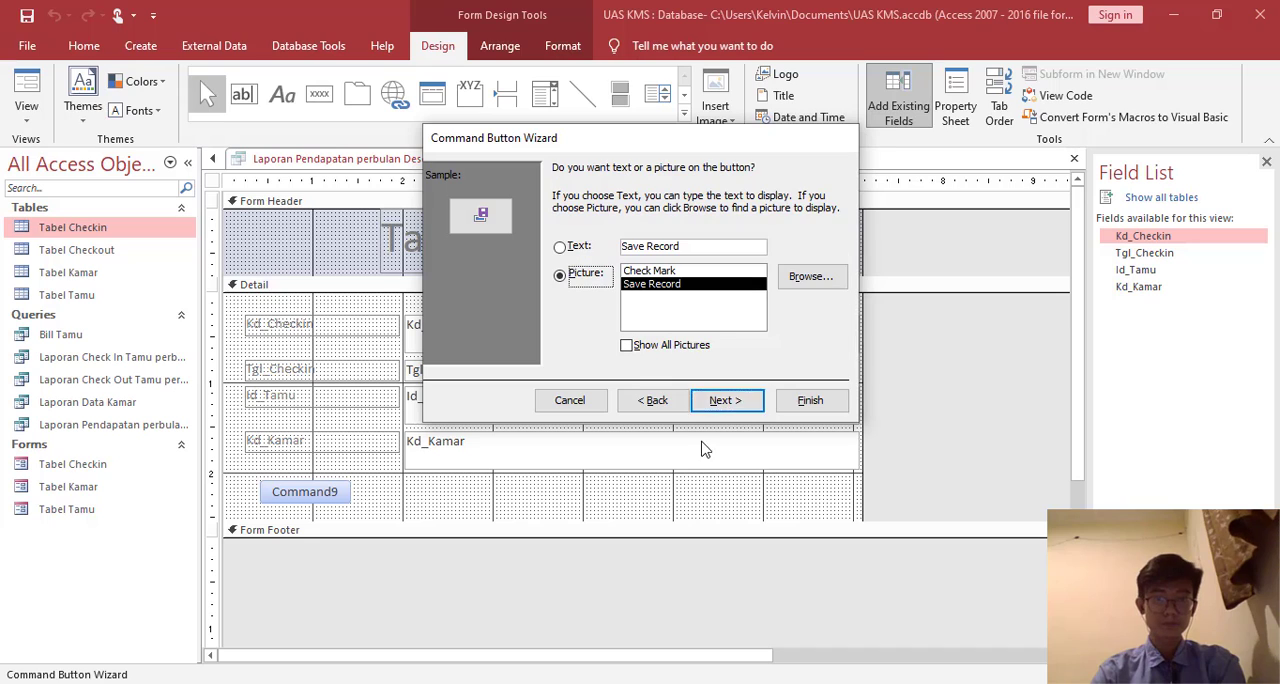
double_click(695, 250)
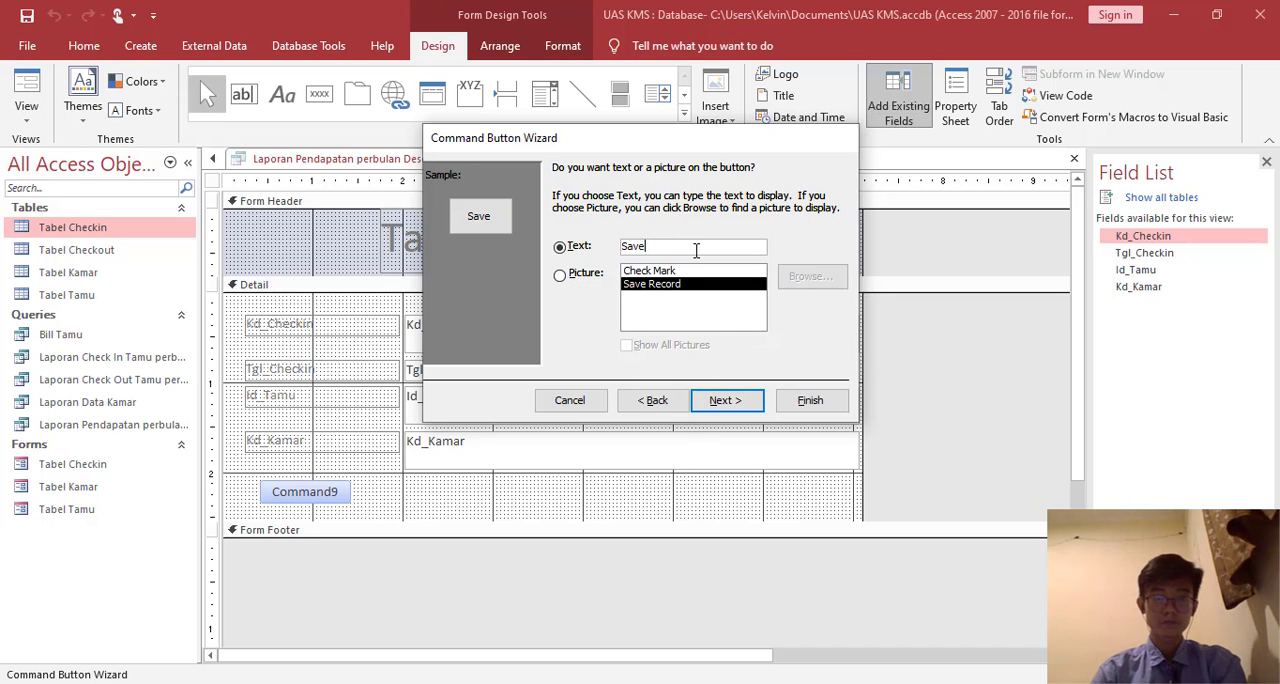
key(Return)
text(Save)
key(Return)
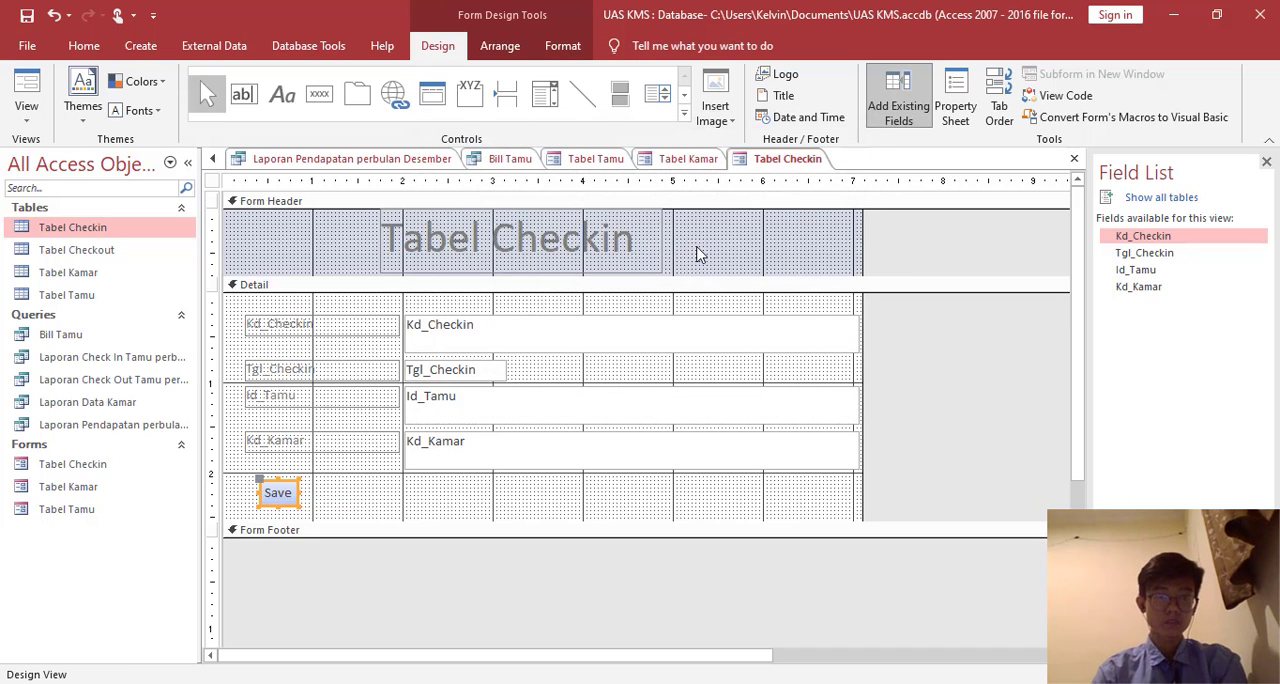
- Add a command button beside Save that runs the Add New Record operation, captioned and named Edit
click(319, 93)
drag(336, 481, 423, 503)
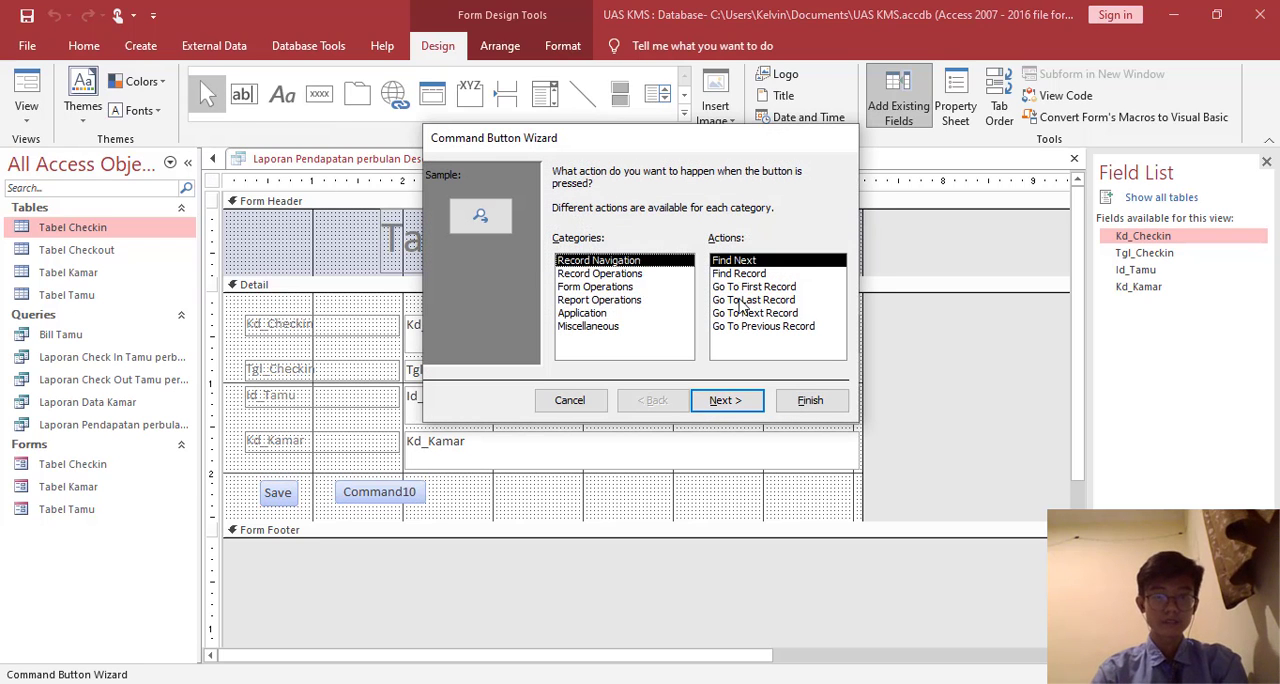
click(685, 277)
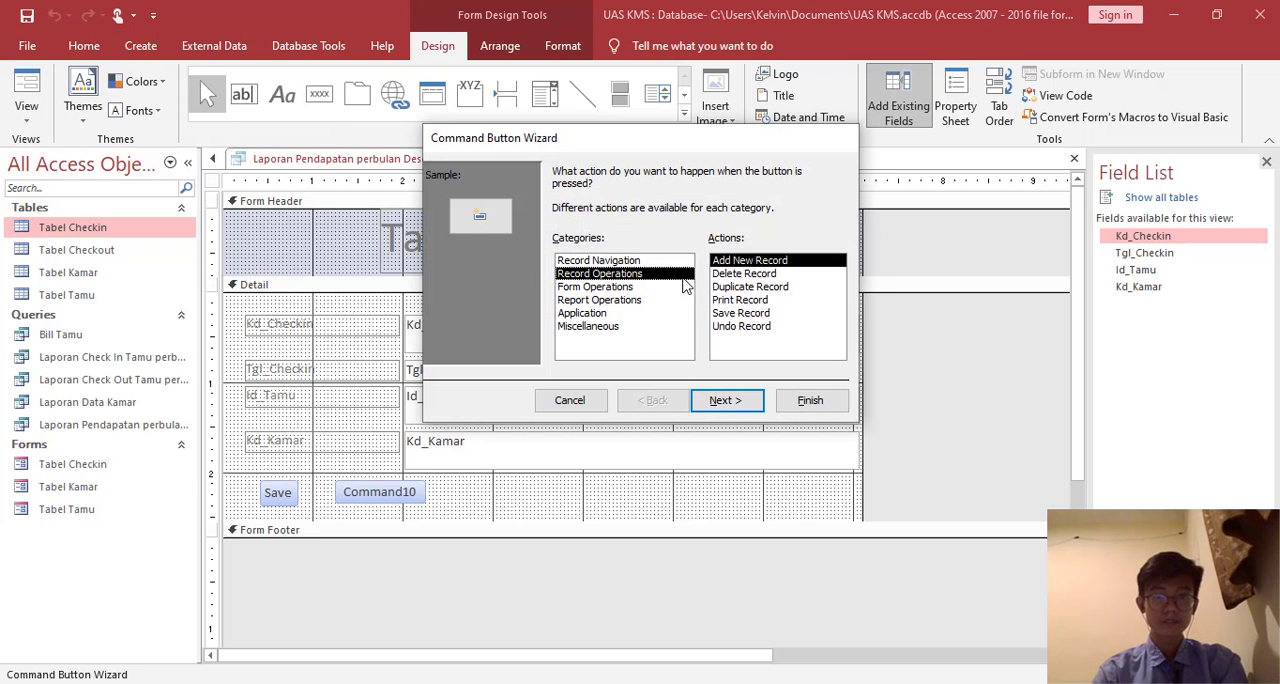
click(745, 400)
click(680, 245)
key(BackSpace)
key(BackSpace)
key(BackSpace)
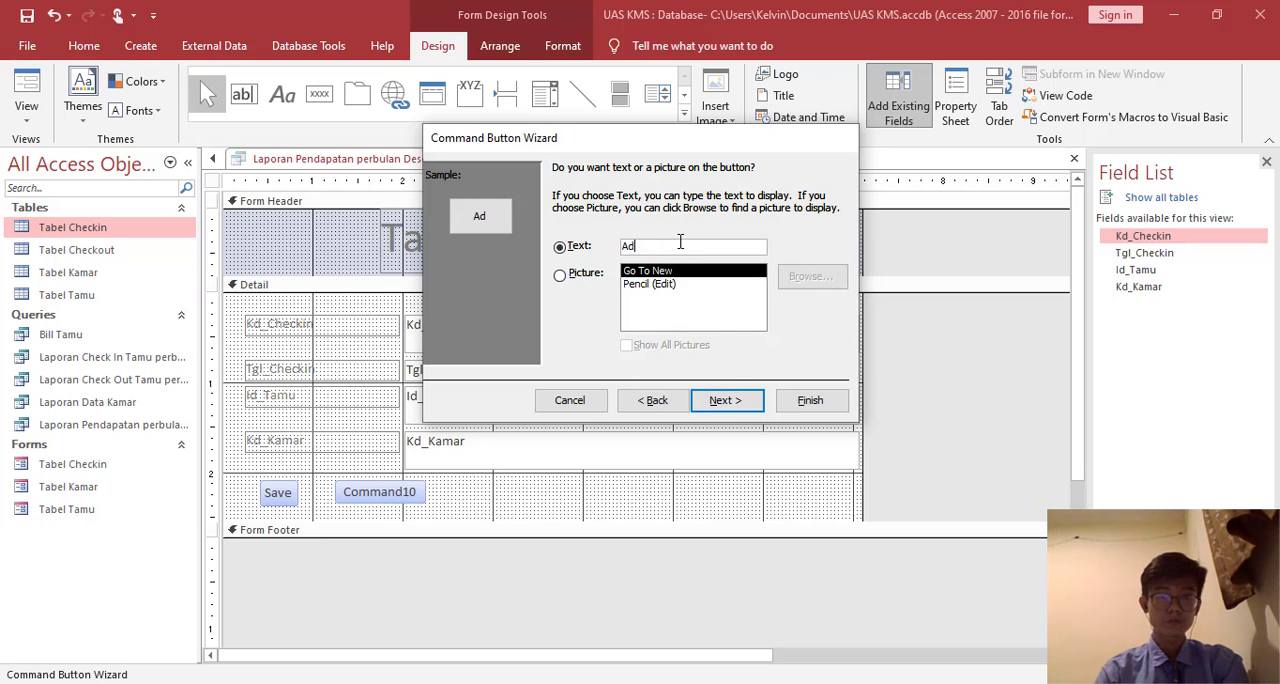
key(Return)
text(Edit)
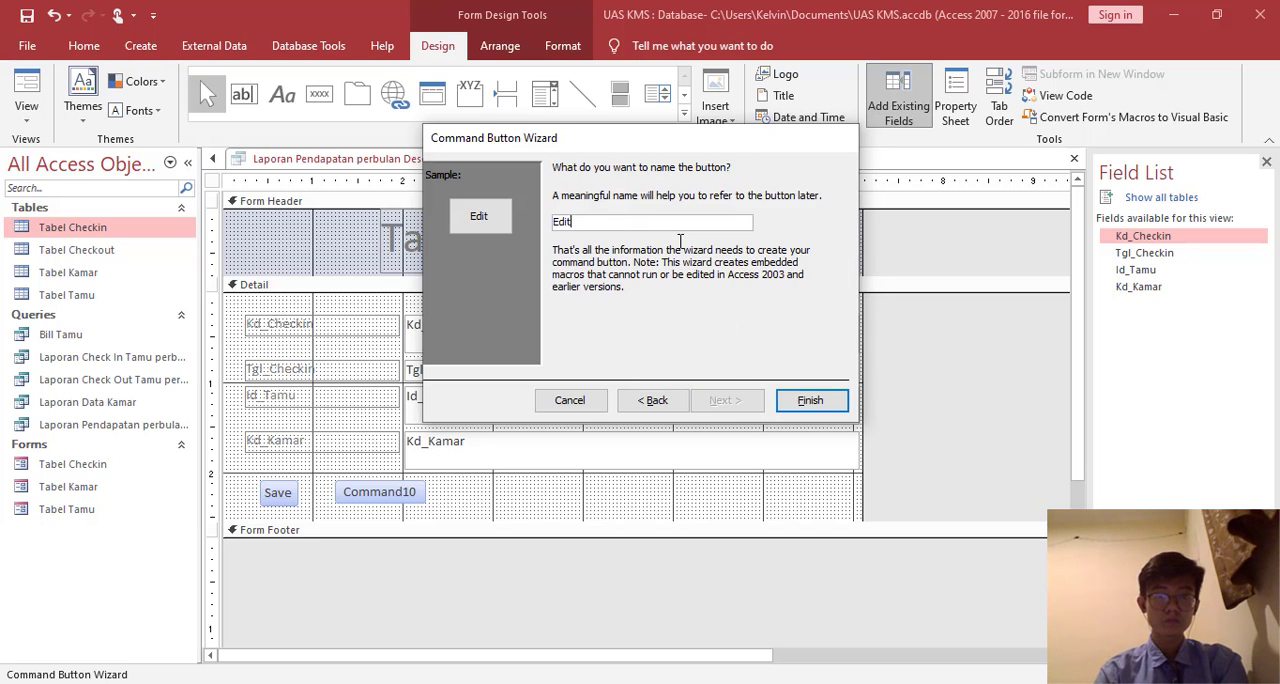
key(Return)
- Add a command button beside Edit that runs the Delete Record operation, captioned and named Delete
click(318, 95)
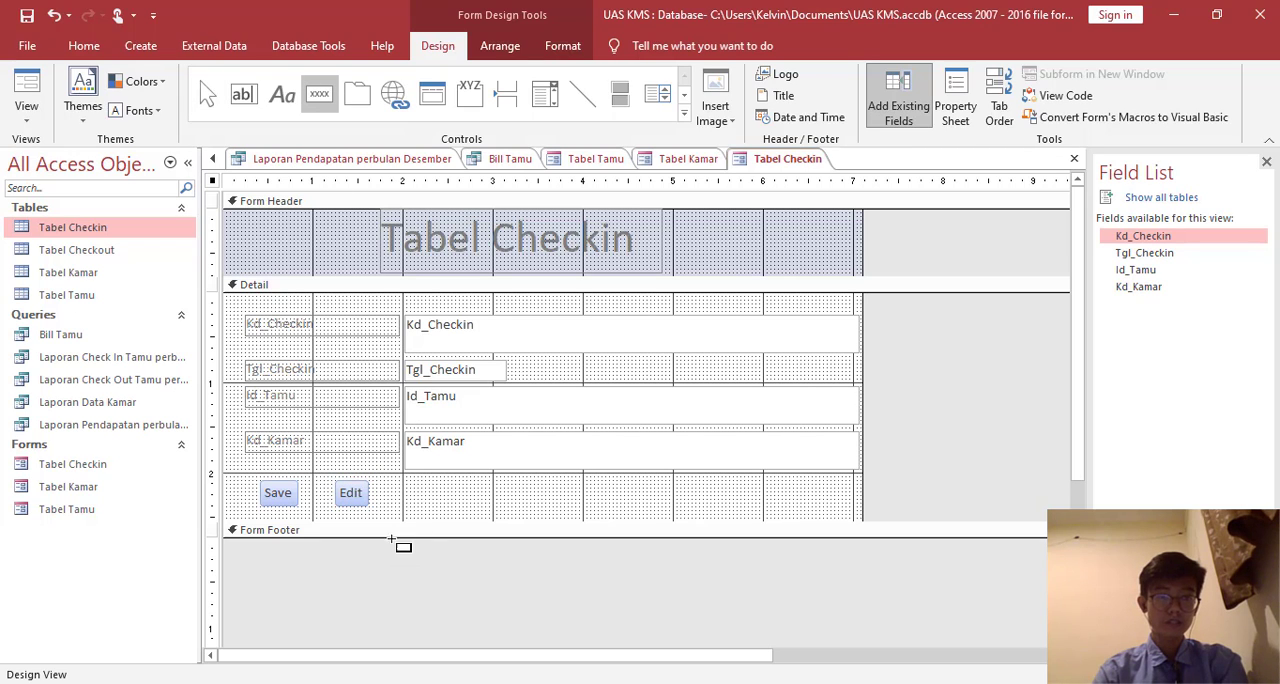
click(404, 493)
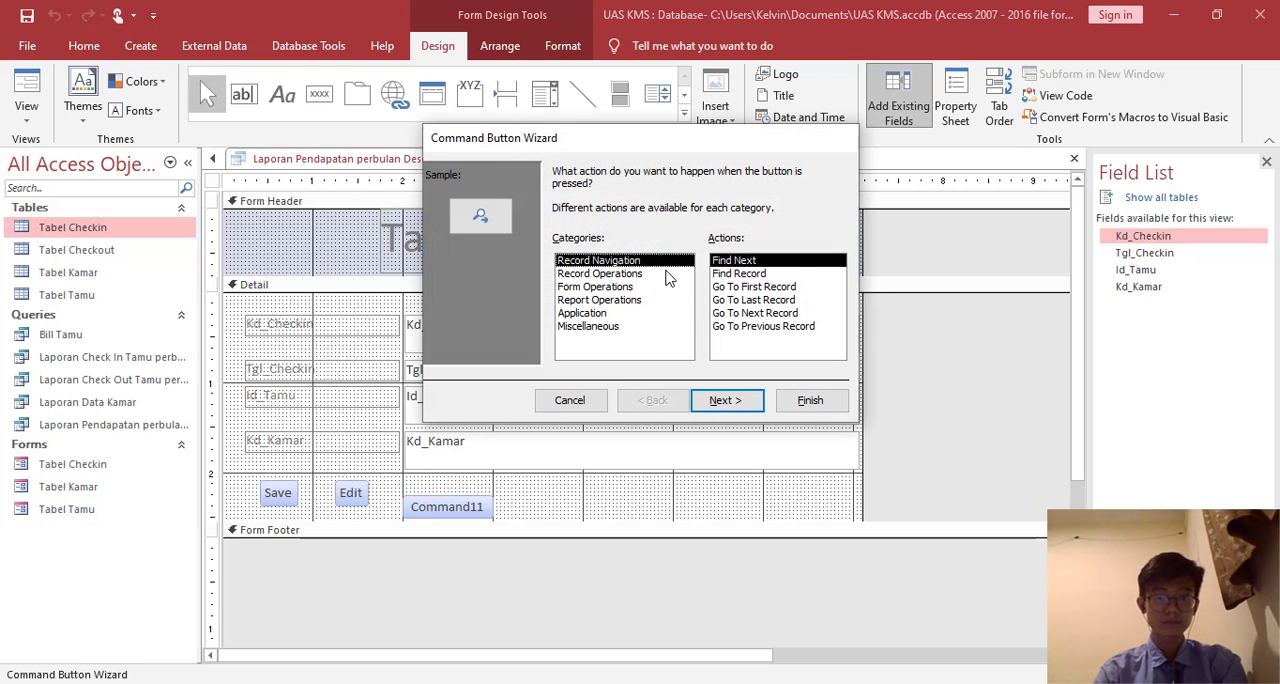
click(665, 274)
click(785, 277)
click(749, 407)
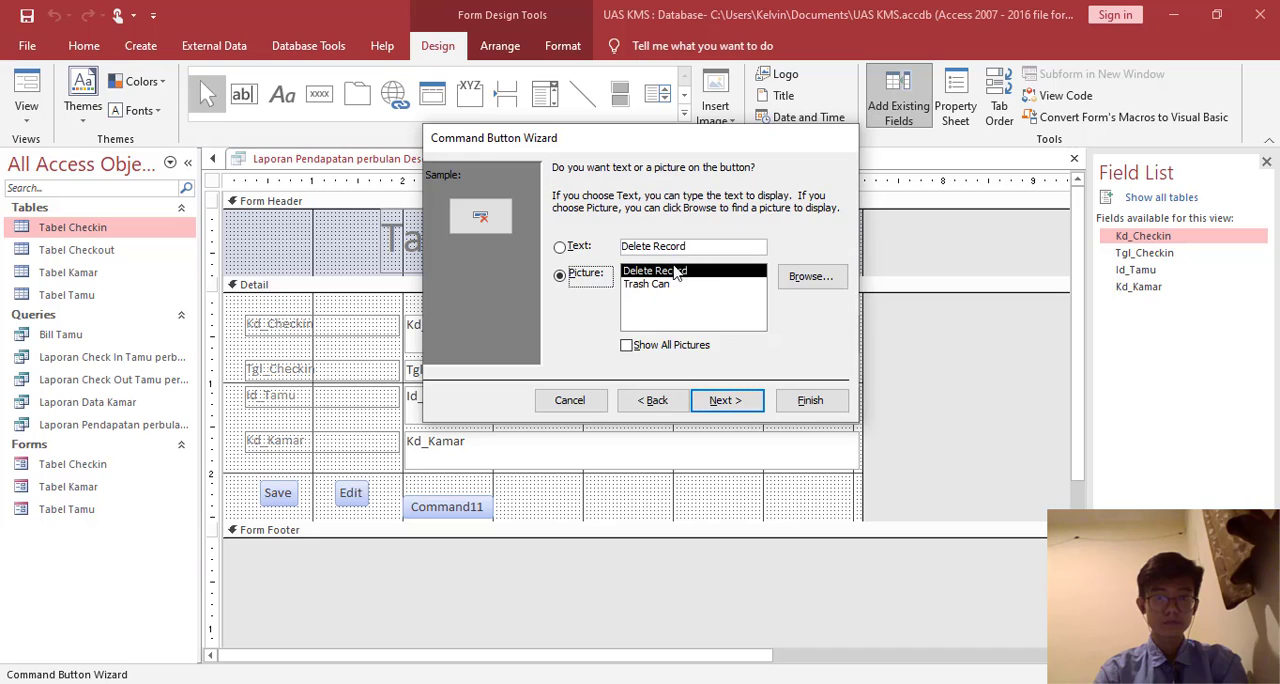
click(688, 248)
key(BackSpace)
key(Return)
text(Delete)
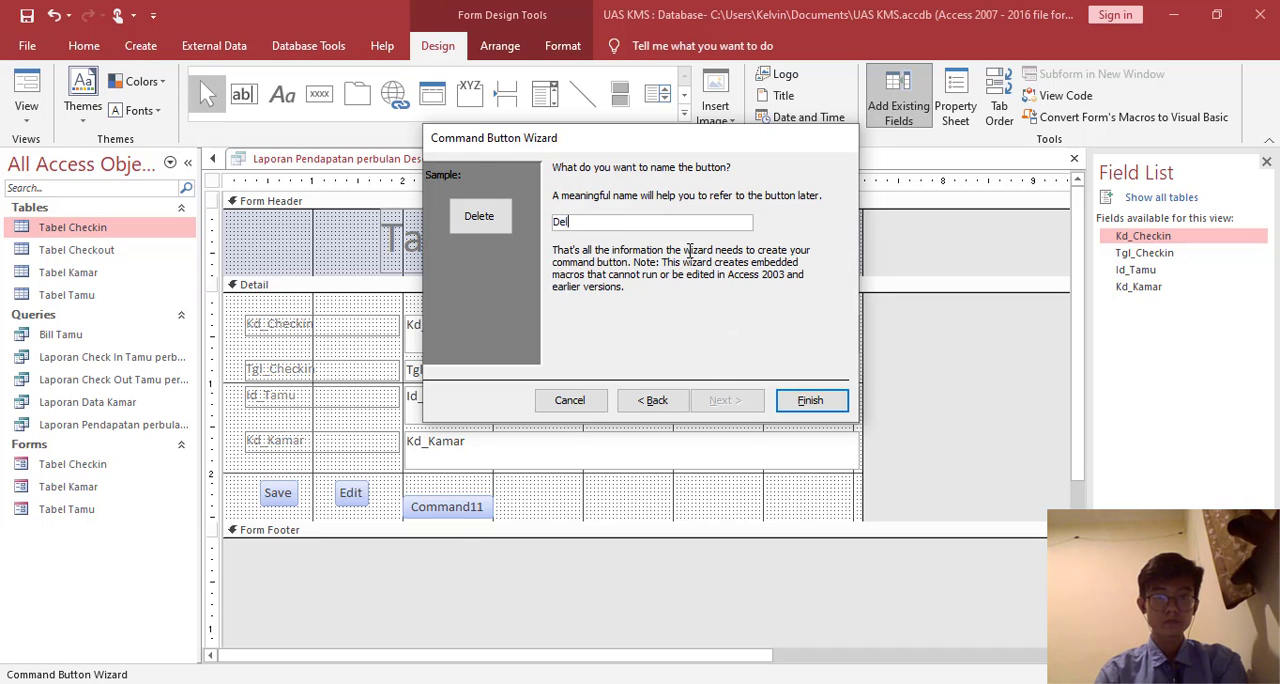
key(Return)
- Add a command button beside Delete that uses the Add New Record operation, captioned and named Exit
click(319, 93)
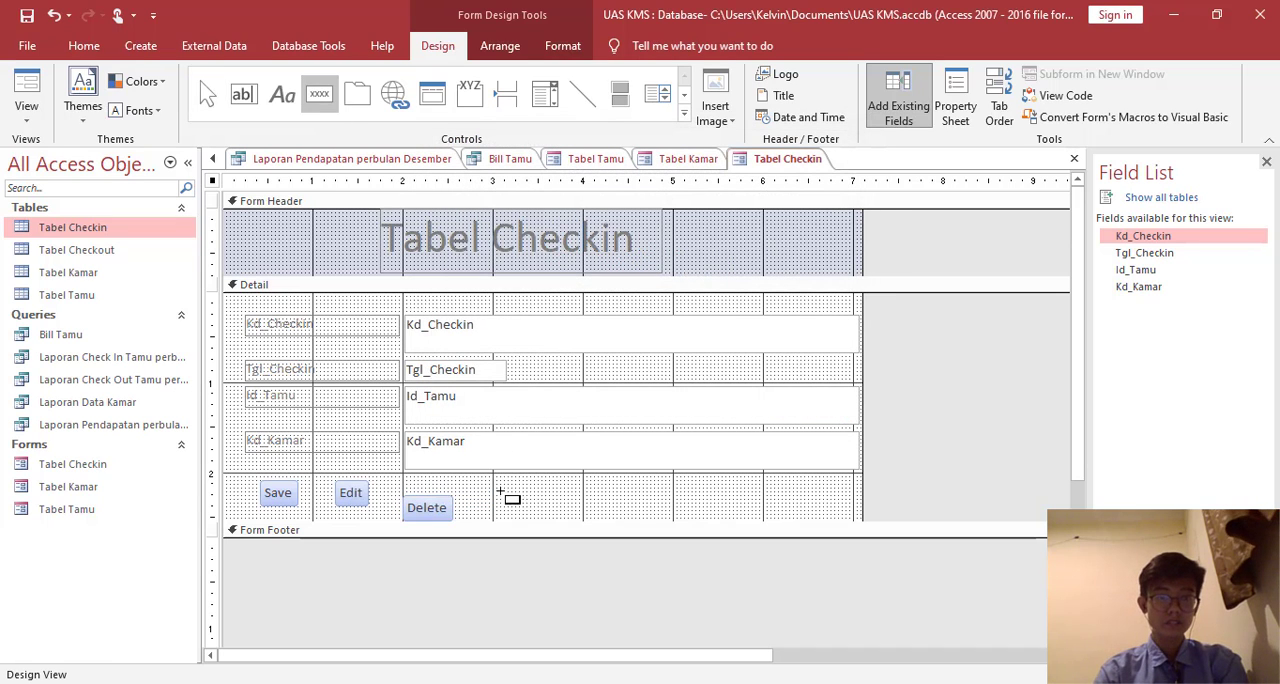
click(491, 496)
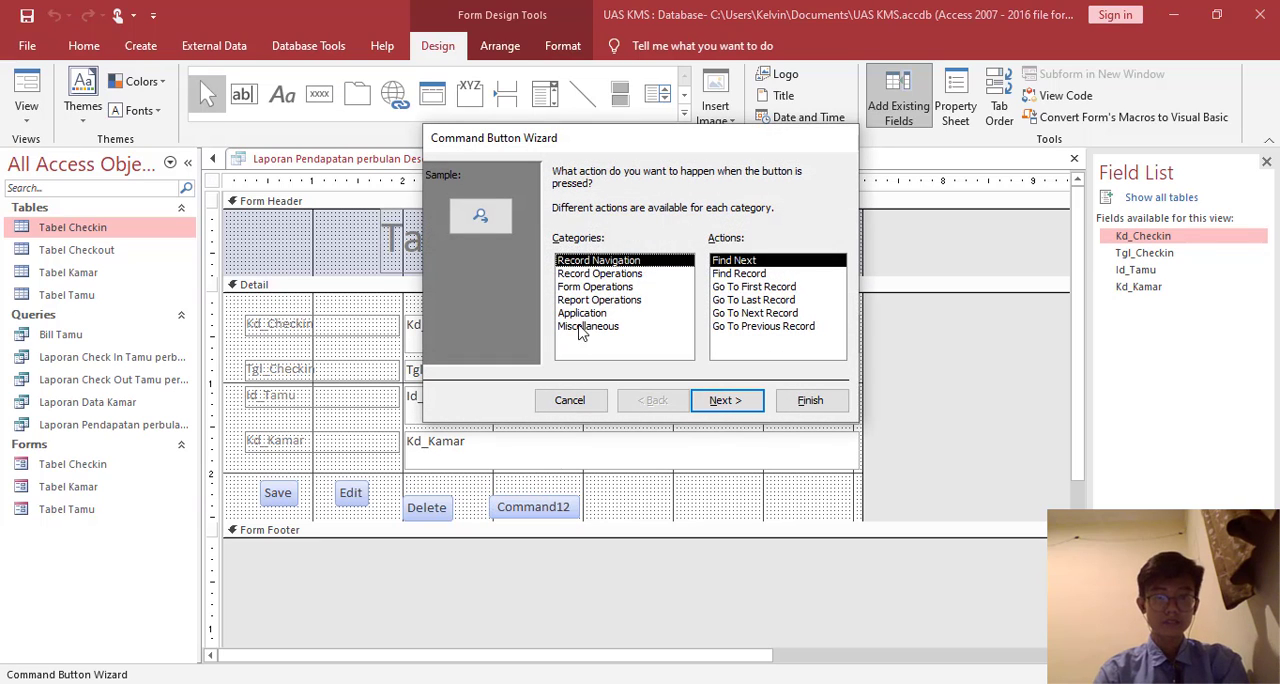
click(599, 273)
click(736, 399)
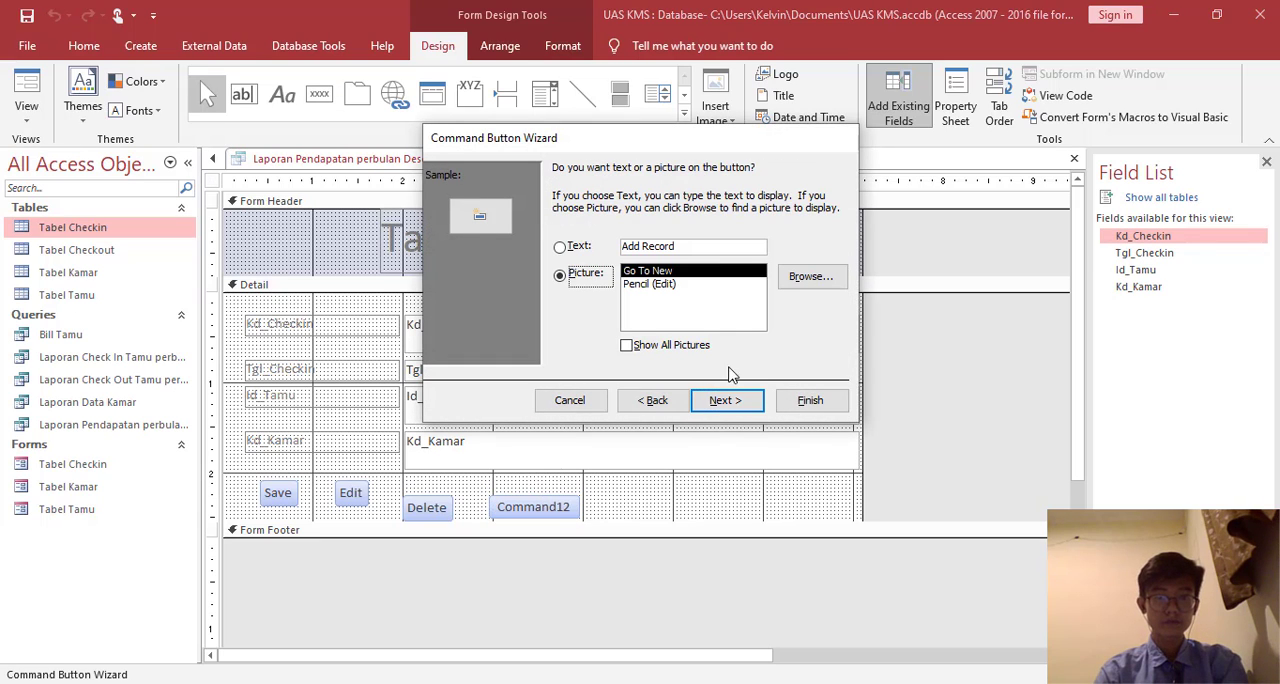
click(713, 243)
key(BackSpace)
key(BackSpace)
key(BackSpace)
key(BackSpace)
key(BackSpace)
text(Exit)
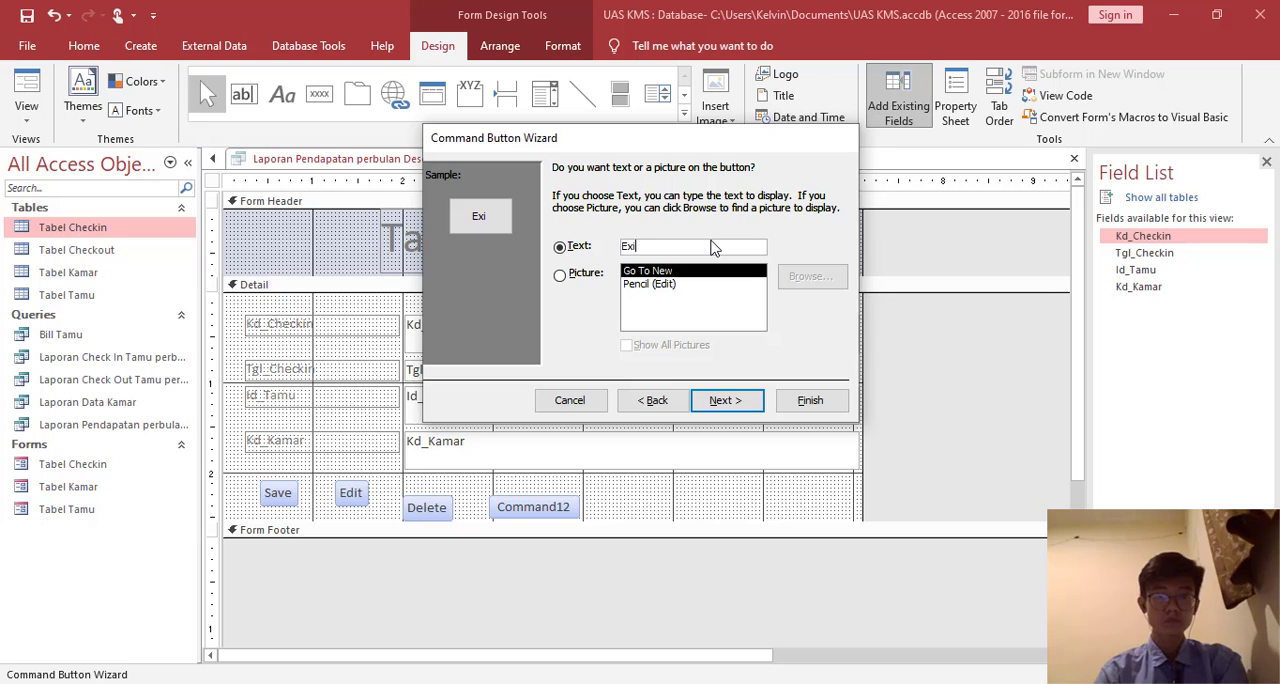
key(Return)
text(Exit)
key(Return)
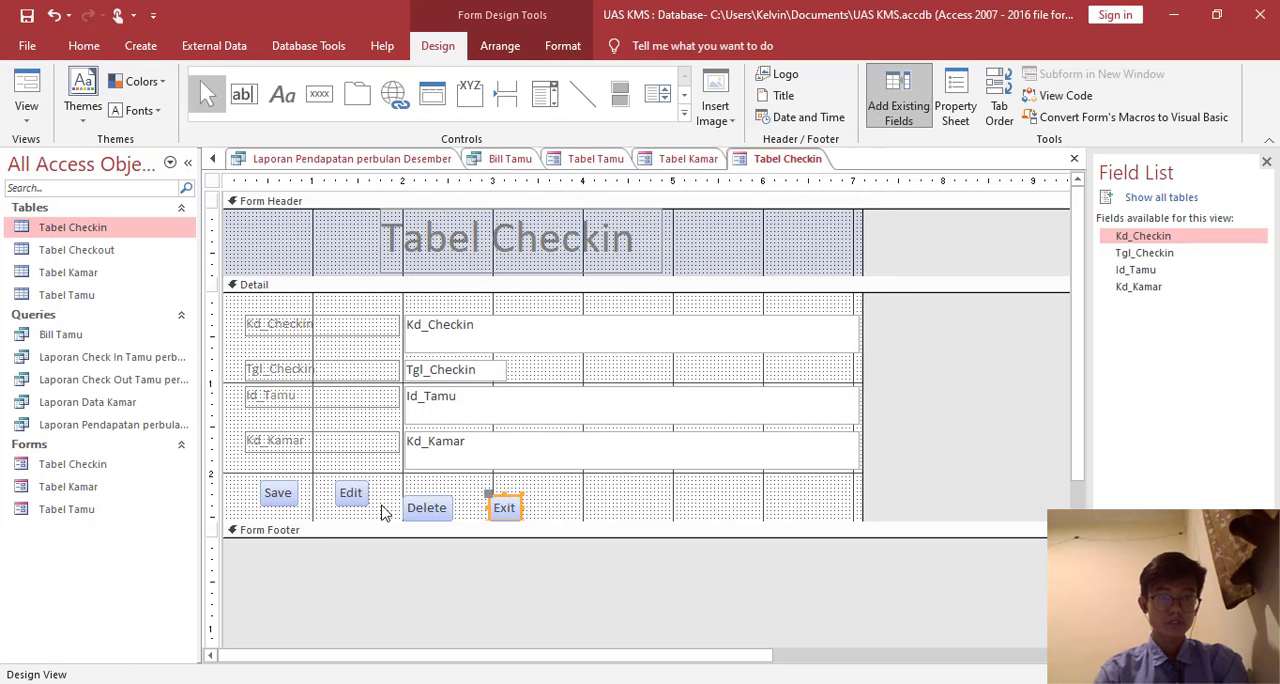
- Line up the Save, Edit, Delete and Exit buttons in one evenly spaced row below Kd_Kamar
click(270, 490)
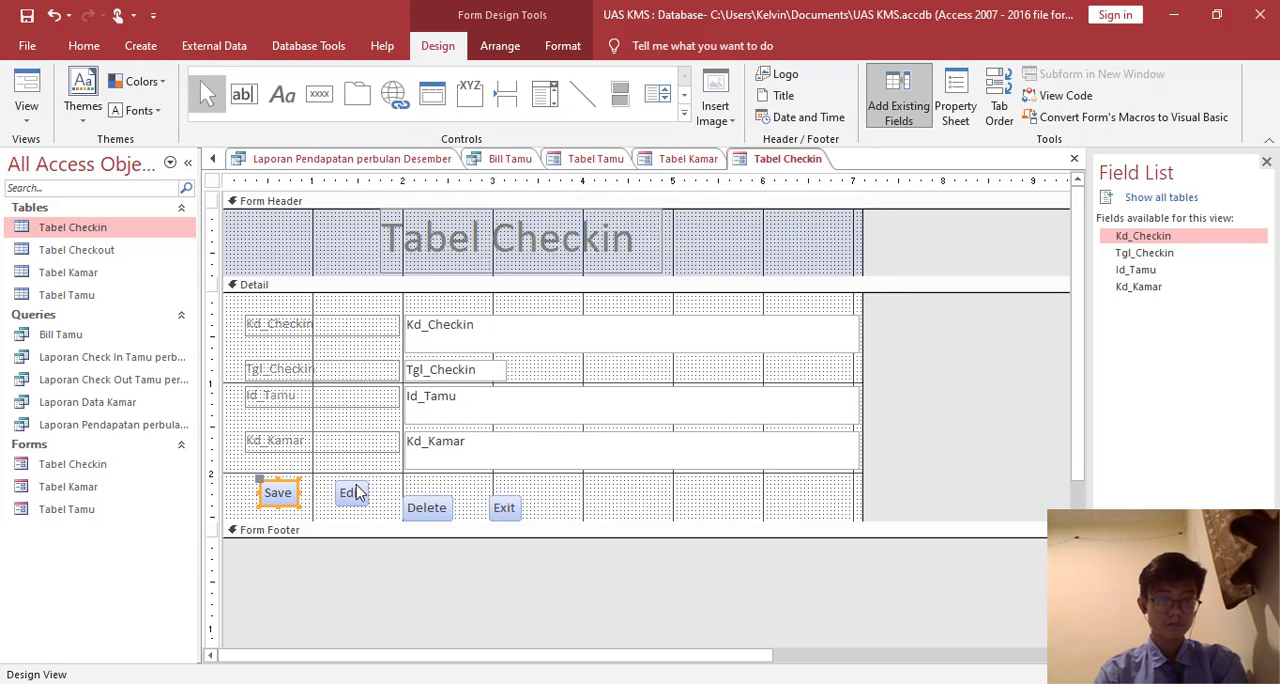
click(362, 485)
click(279, 487)
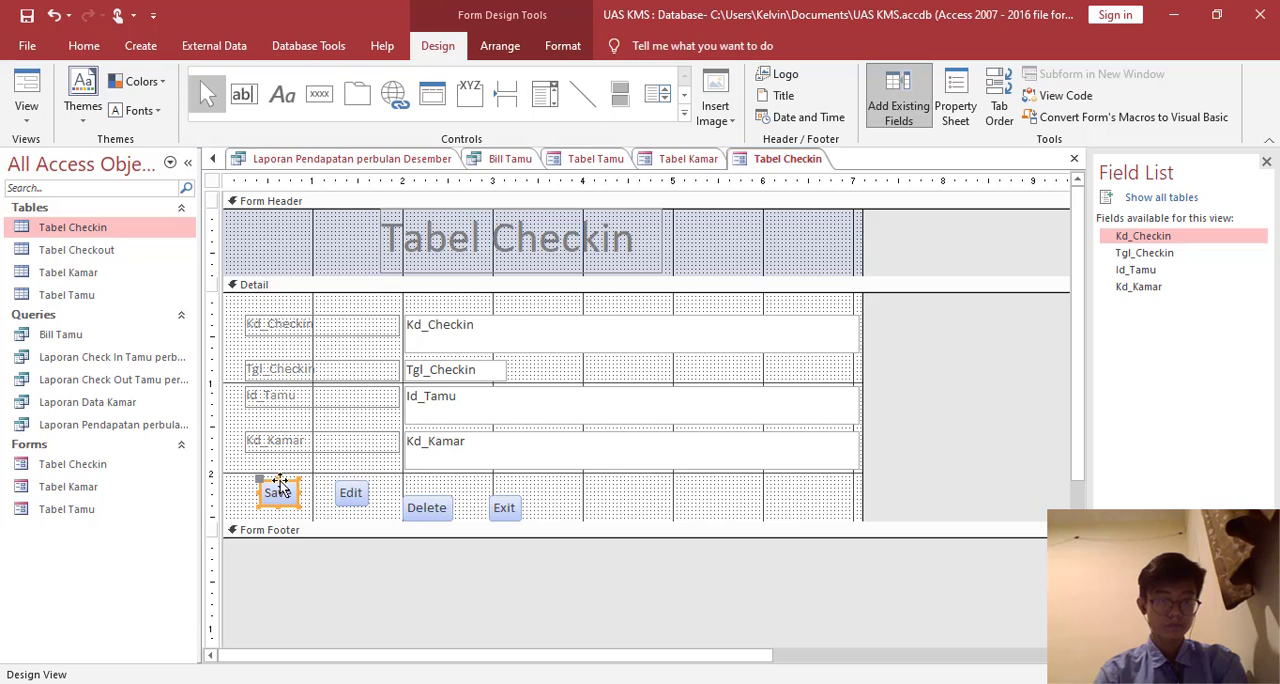
click(430, 500)
drag(447, 497, 497, 482)
click(550, 513)
click(508, 508)
drag(278, 492, 299, 485)
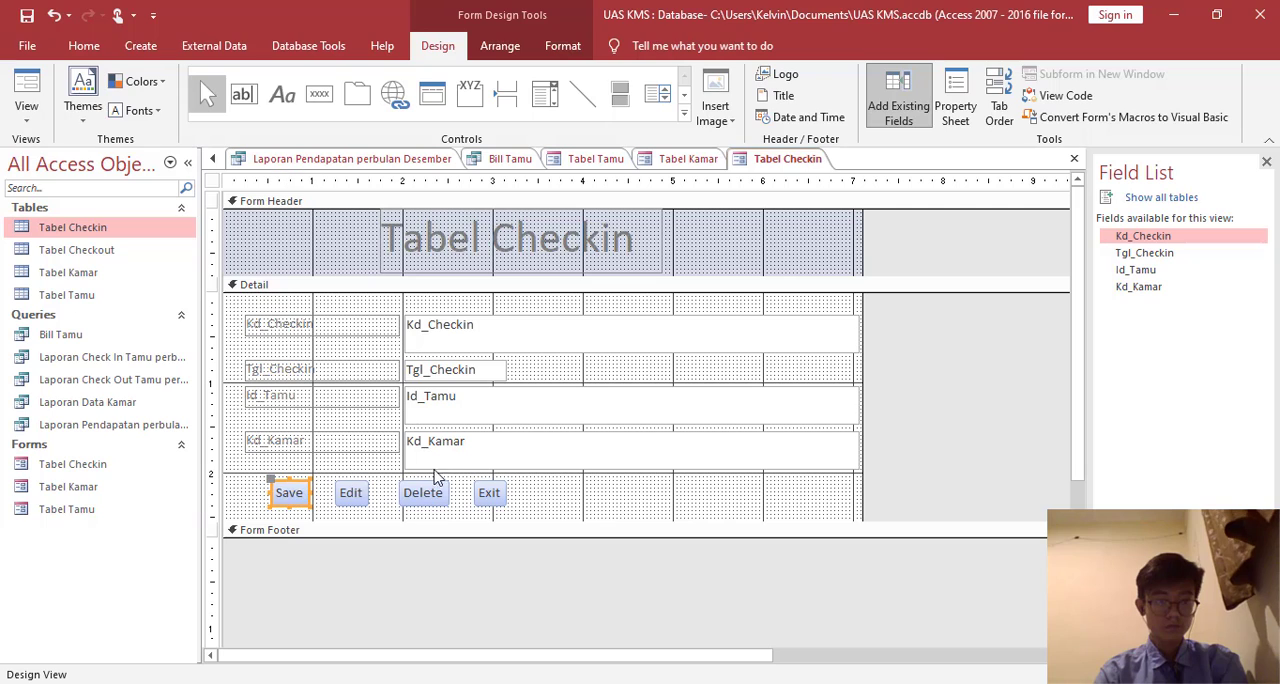
- Fill the Tabel Checkin form's Detail section with green and extend it slightly further below the buttons
right_click(567, 488)
mouse_move(725, 316)
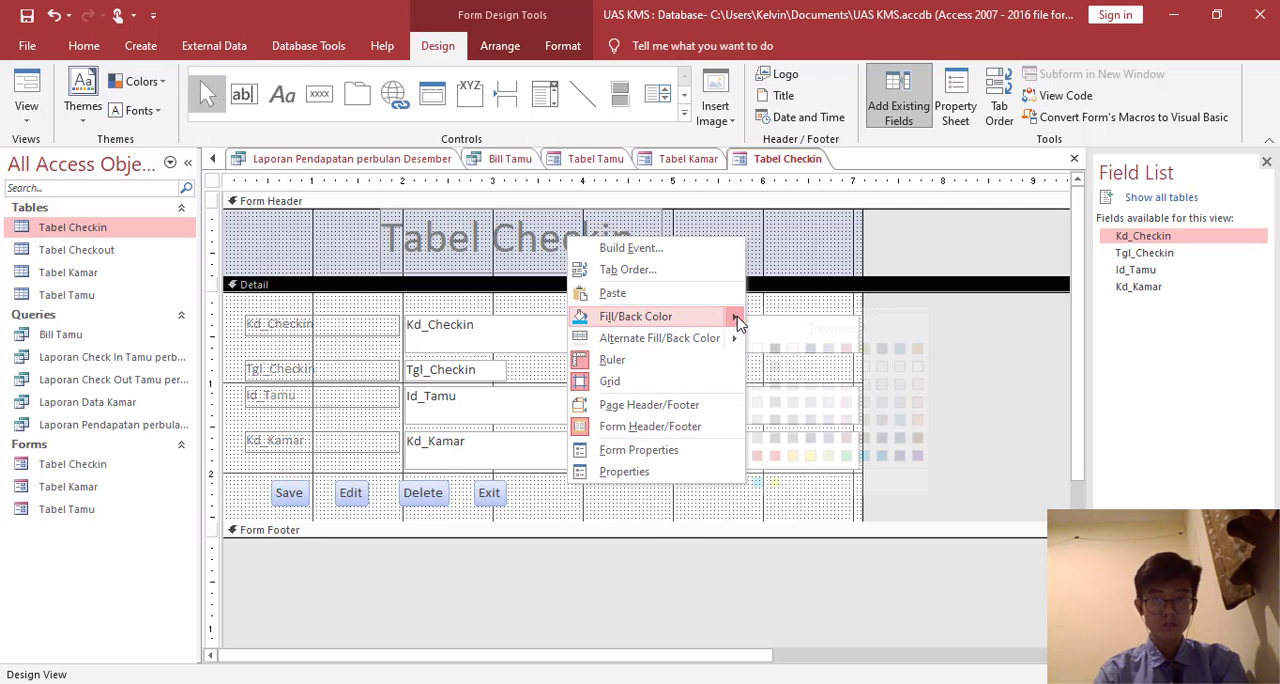
click(828, 456)
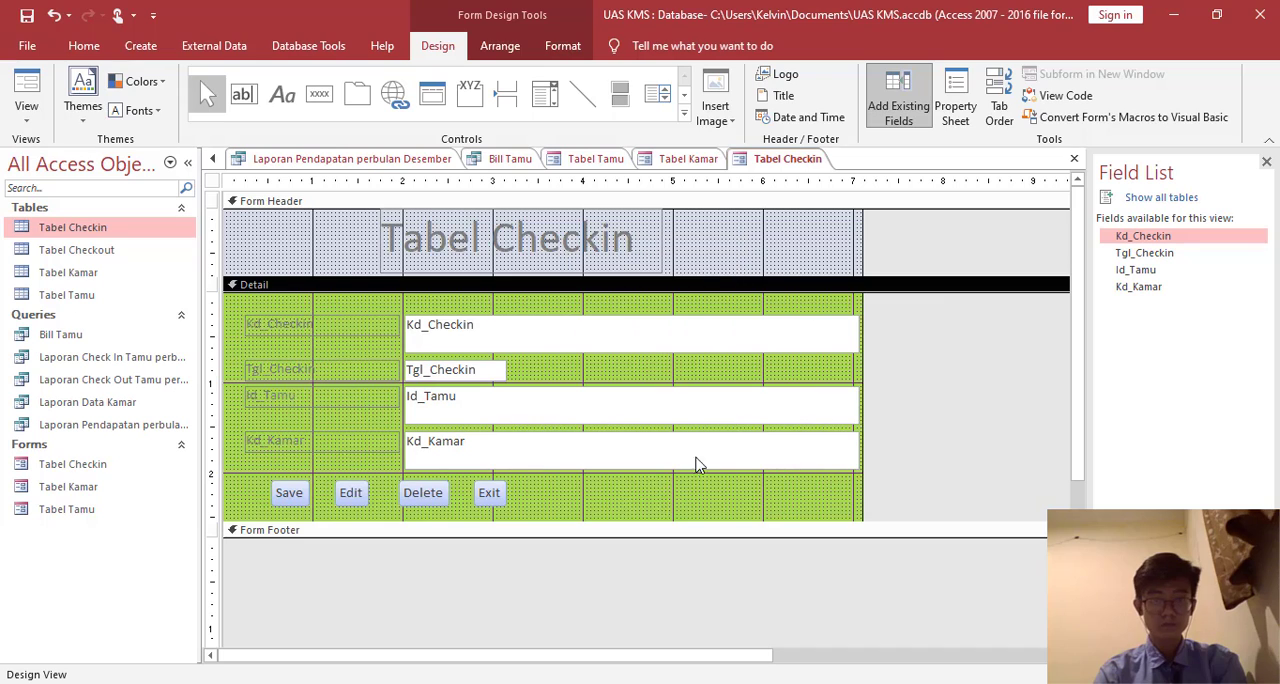
drag(634, 522, 632, 537)
right_click(628, 507)
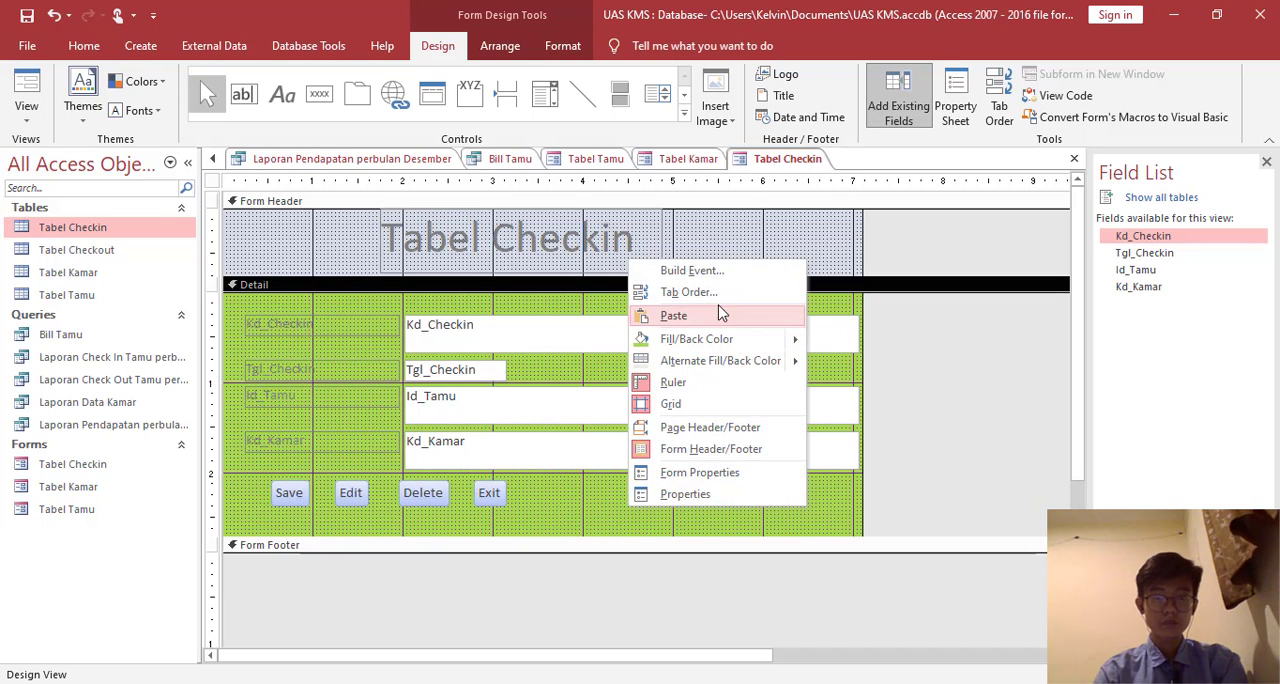
- Display the Tabel Checkin form in Form View
click(27, 80)
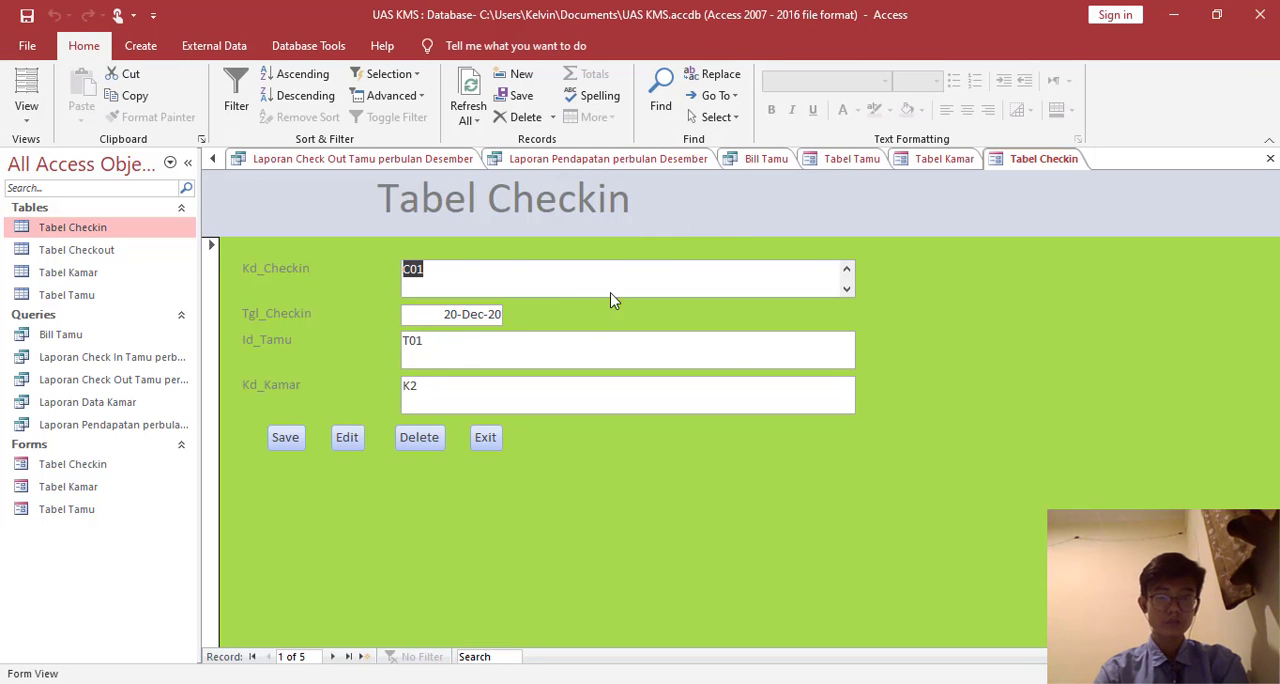
right_click(1065, 152)
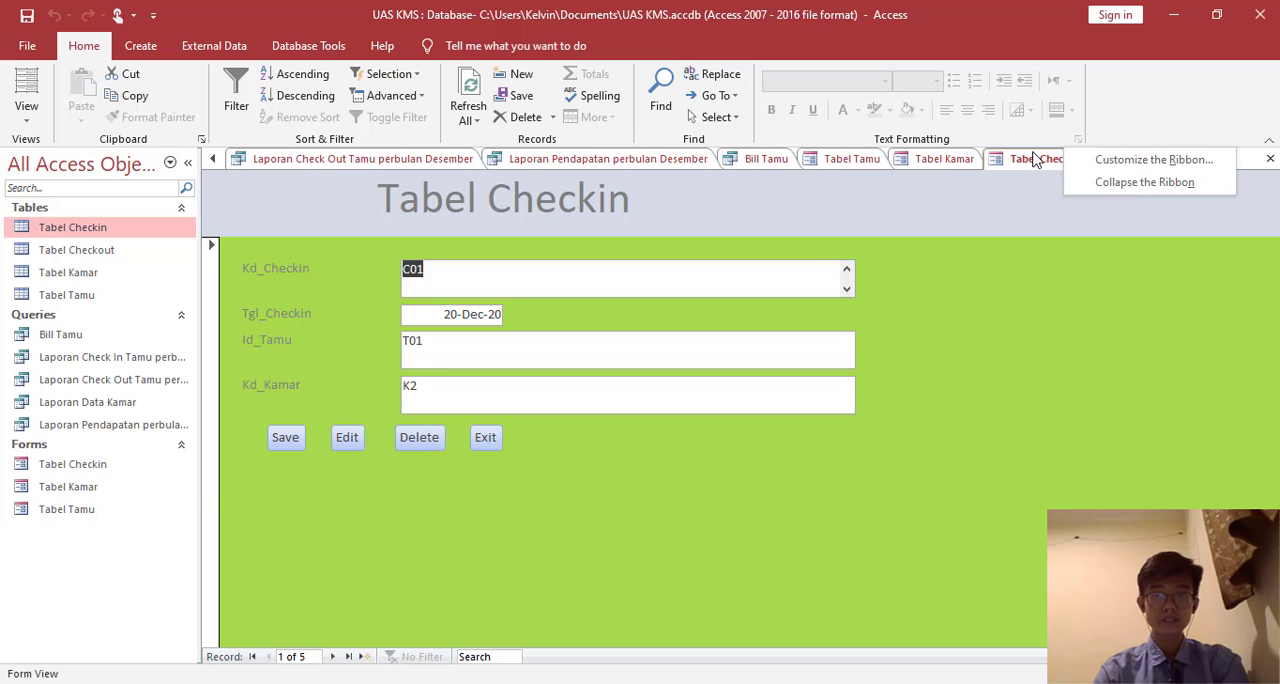
right_click(1046, 158)
click(1046, 163)
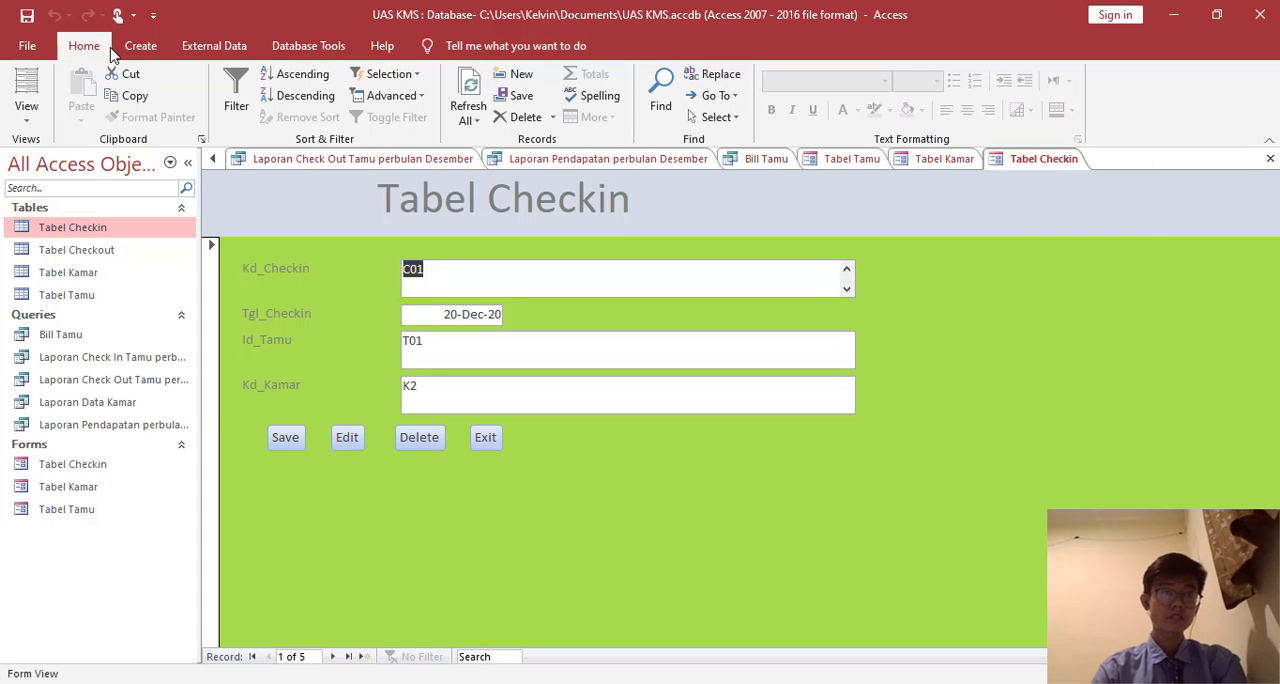
- Create the Tabel Checkout form with the Form Wizard from all Tabel Checkout fields, choosing to modify the form's design
click(141, 46)
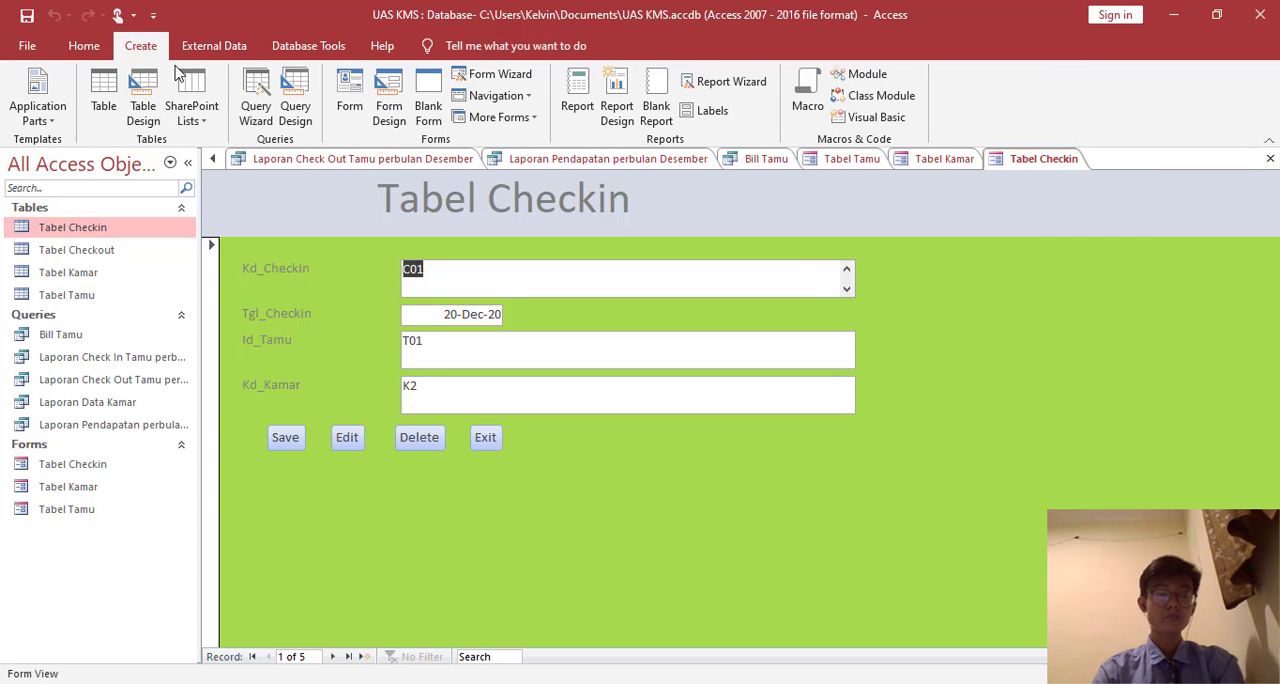
click(492, 74)
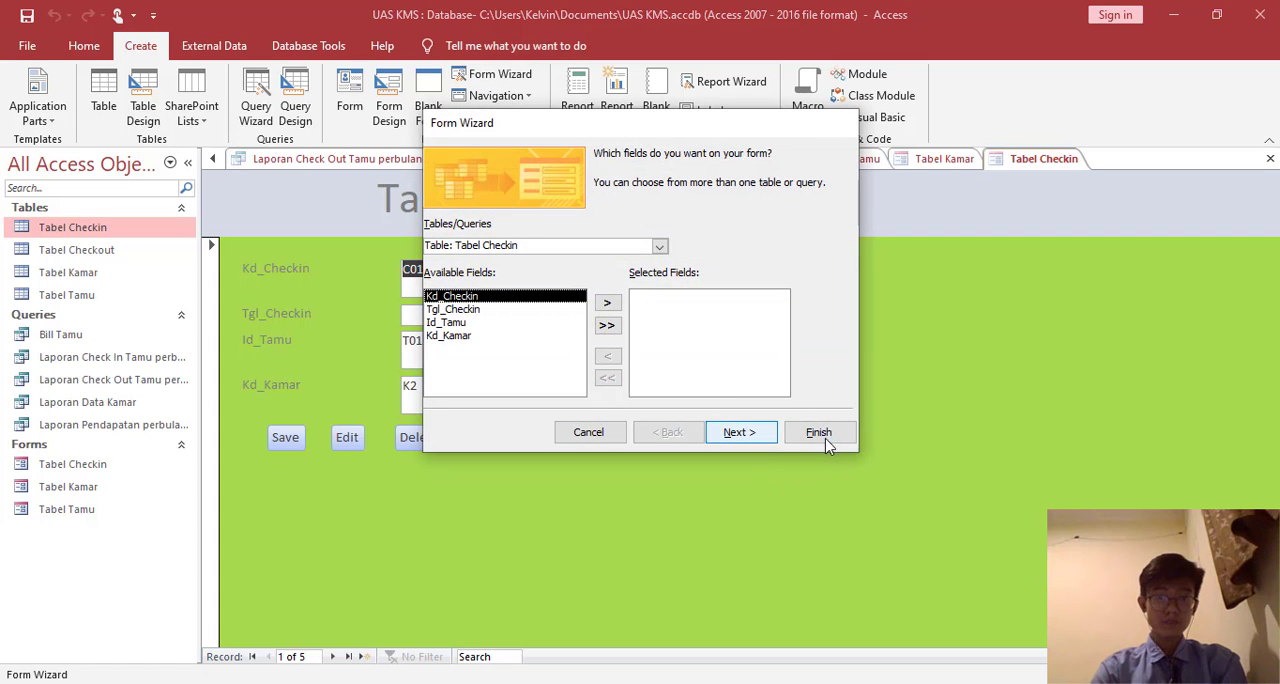
click(588, 432)
click(76, 250)
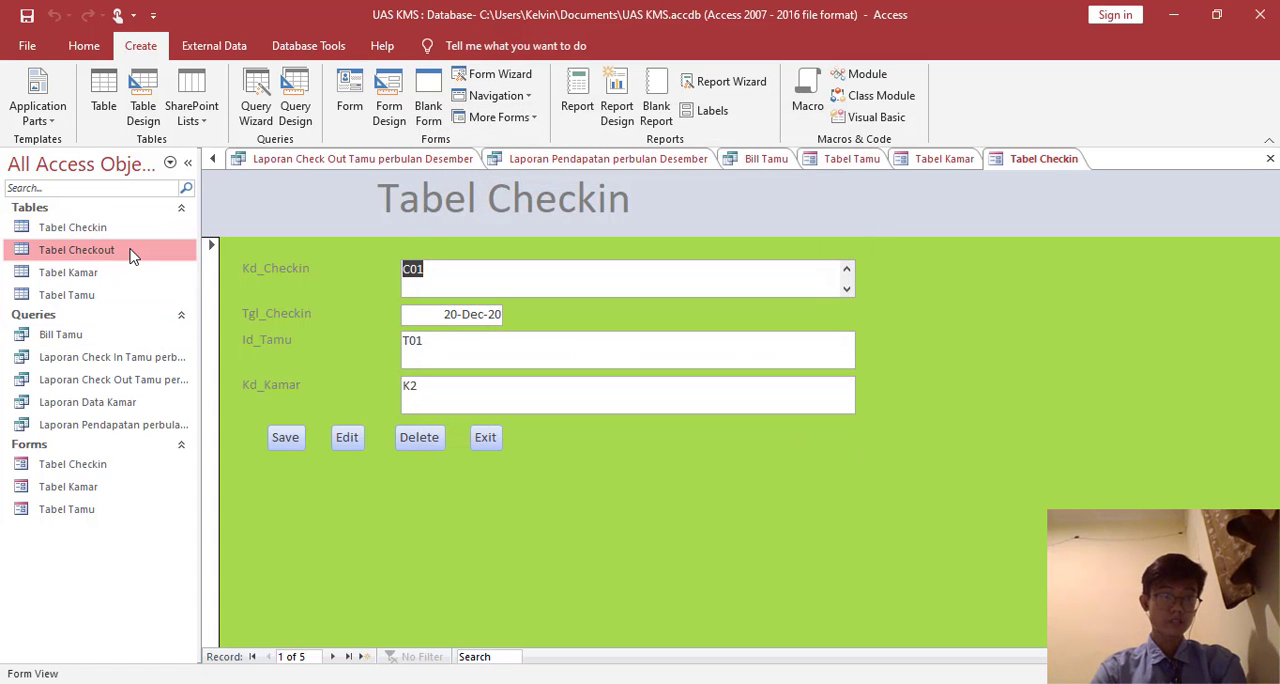
click(492, 74)
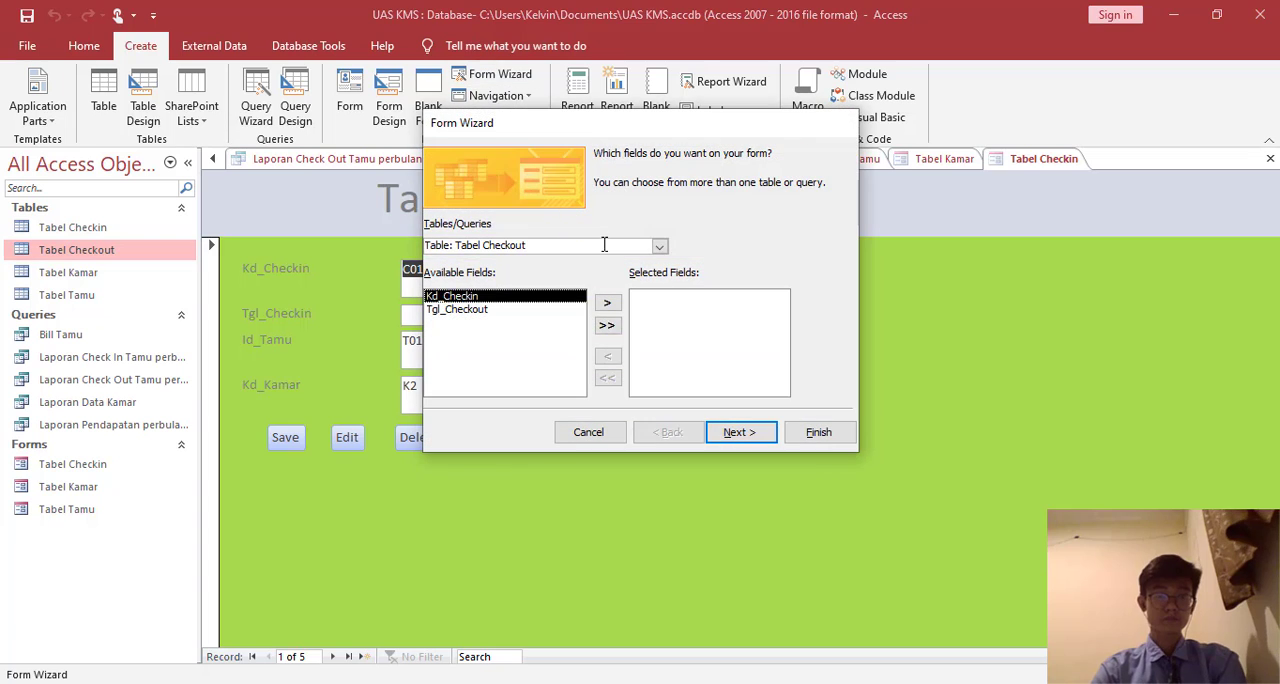
click(607, 326)
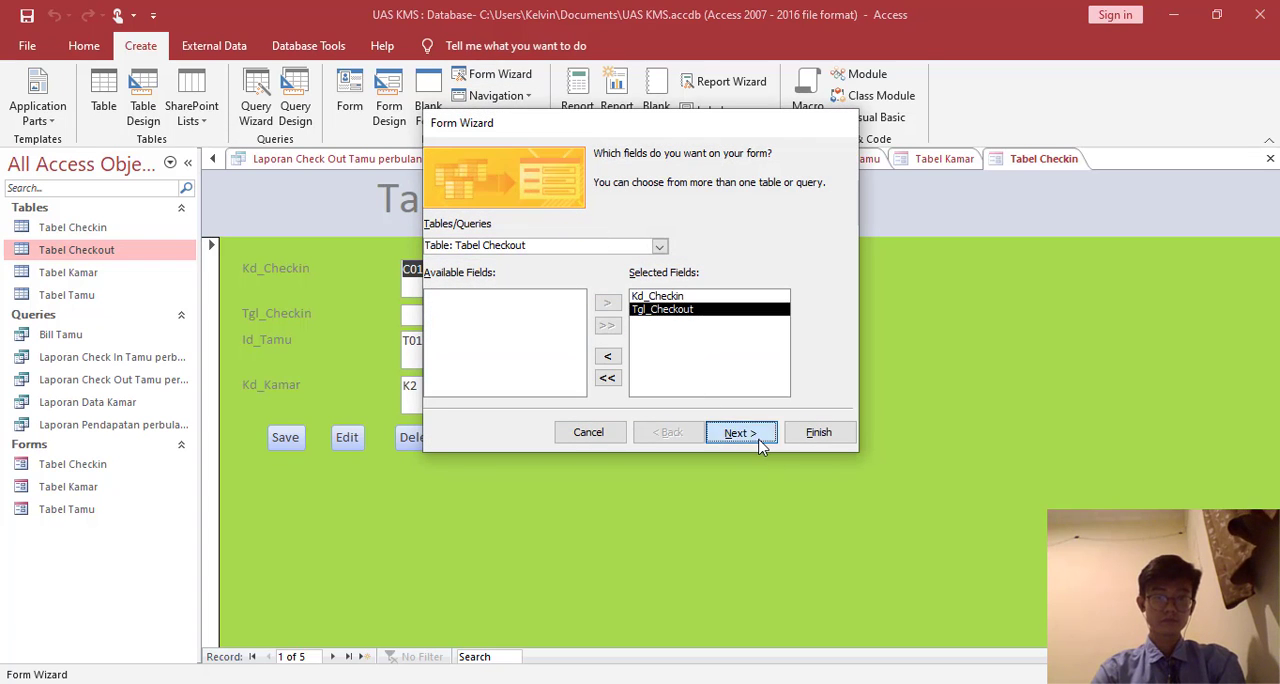
click(750, 433)
click(755, 434)
click(700, 332)
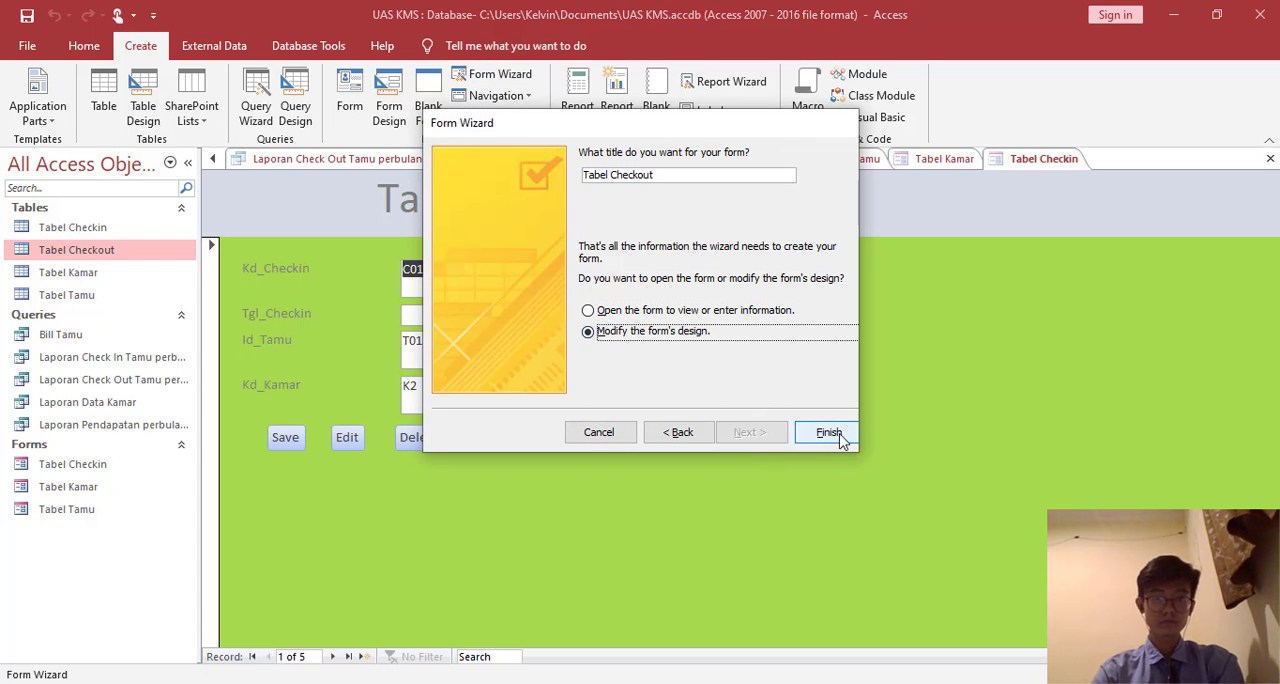
click(828, 432)
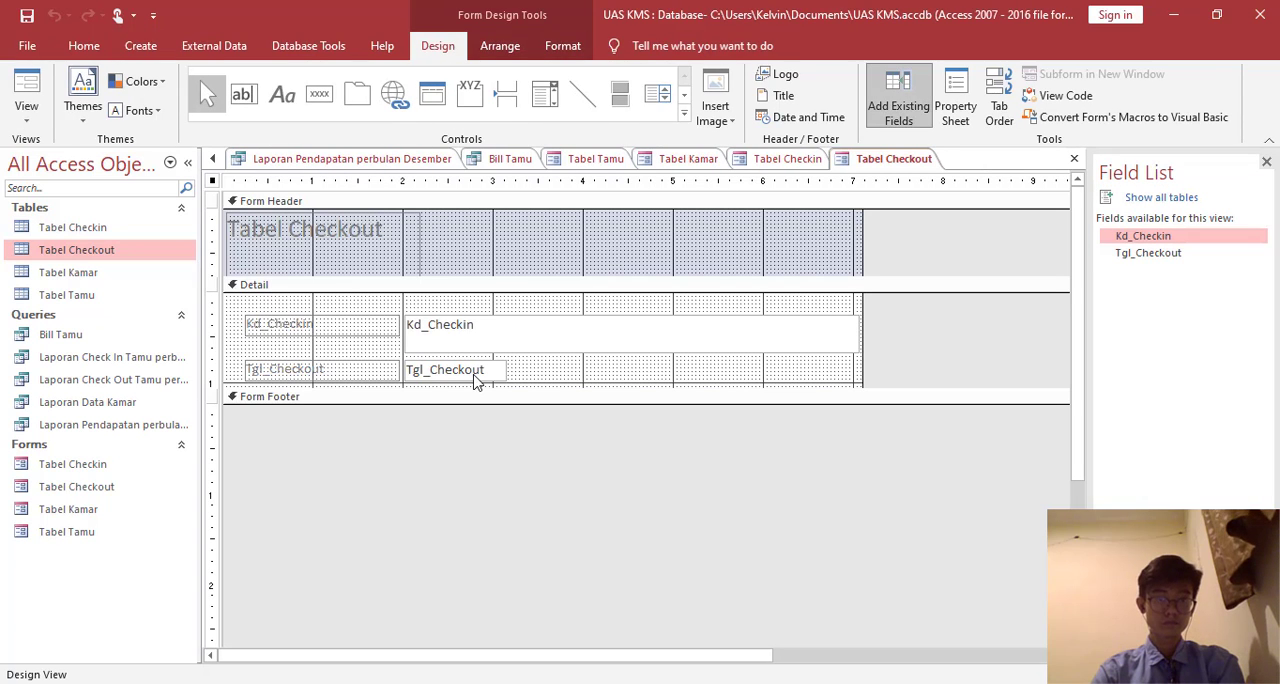
- Extend the Detail section below Tgl_Checkout and add a command button there that uses the Save Record operation, captioned Save
drag(476, 391, 483, 449)
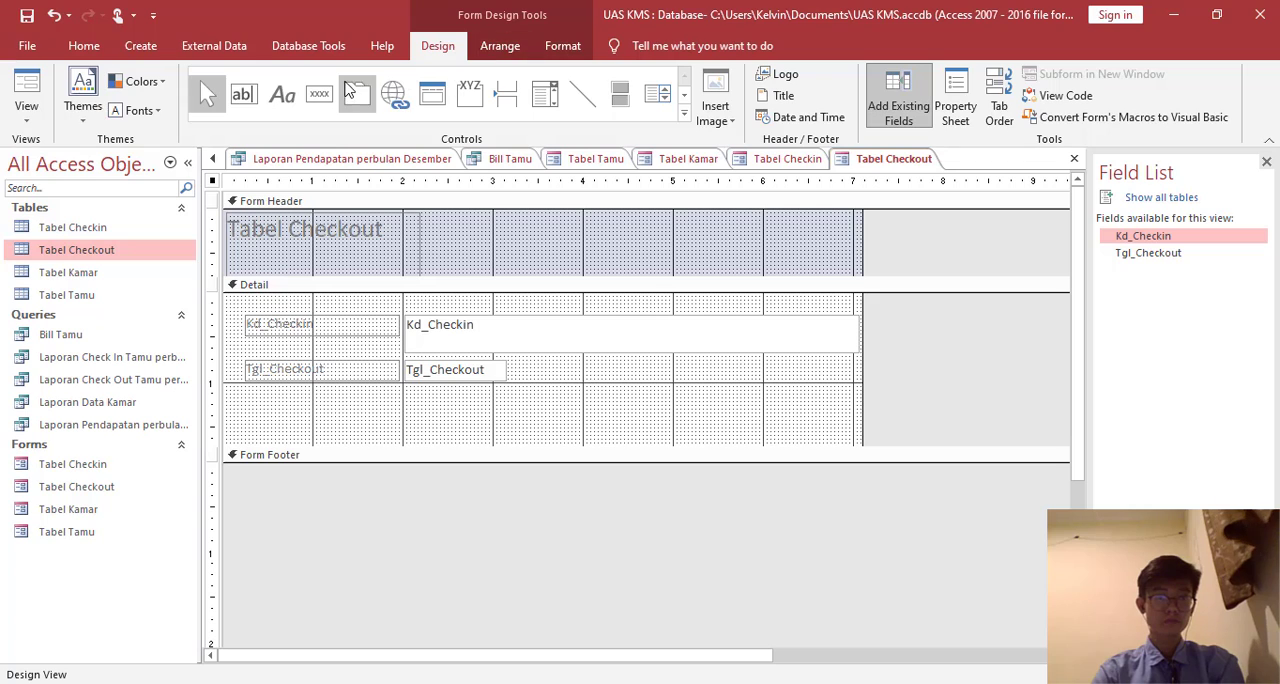
click(322, 93)
drag(277, 404, 376, 434)
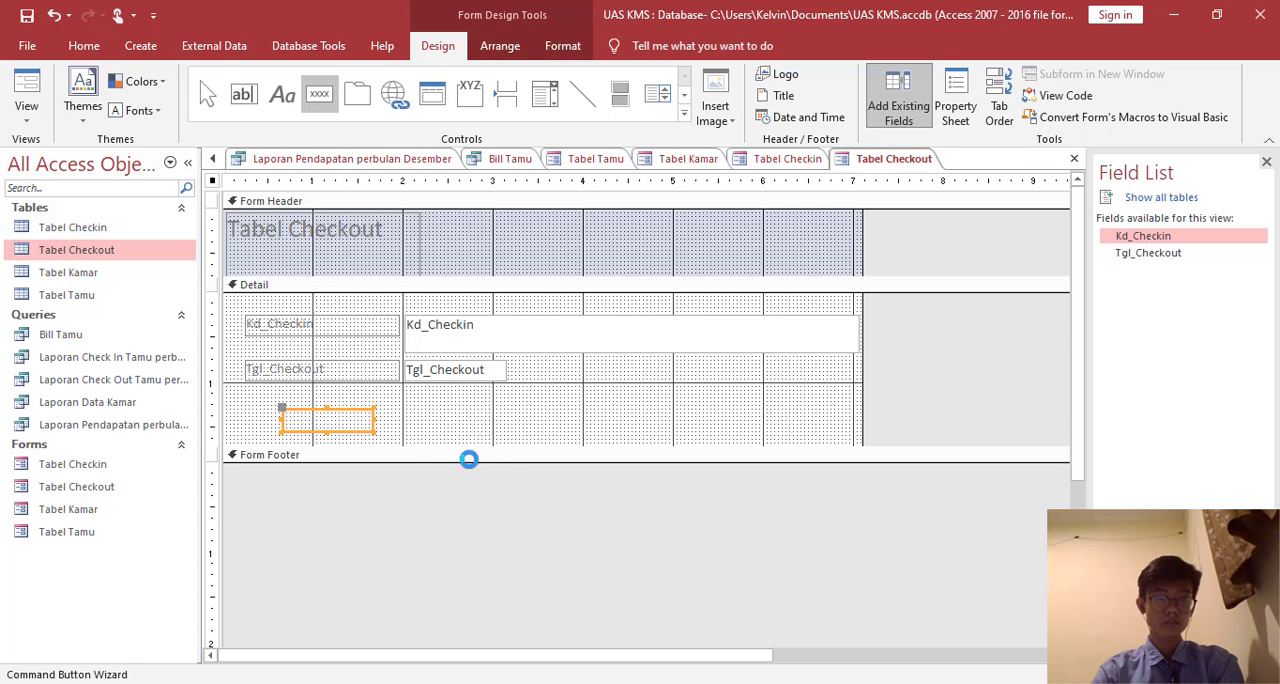
click(622, 274)
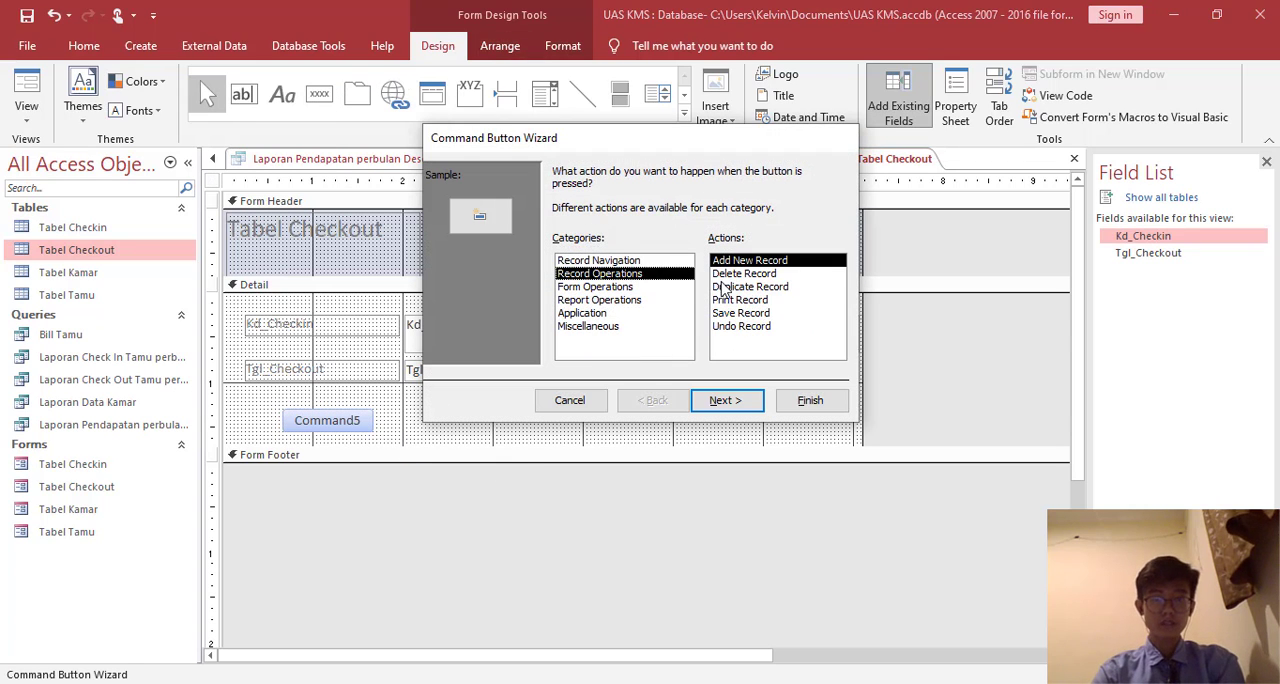
click(748, 313)
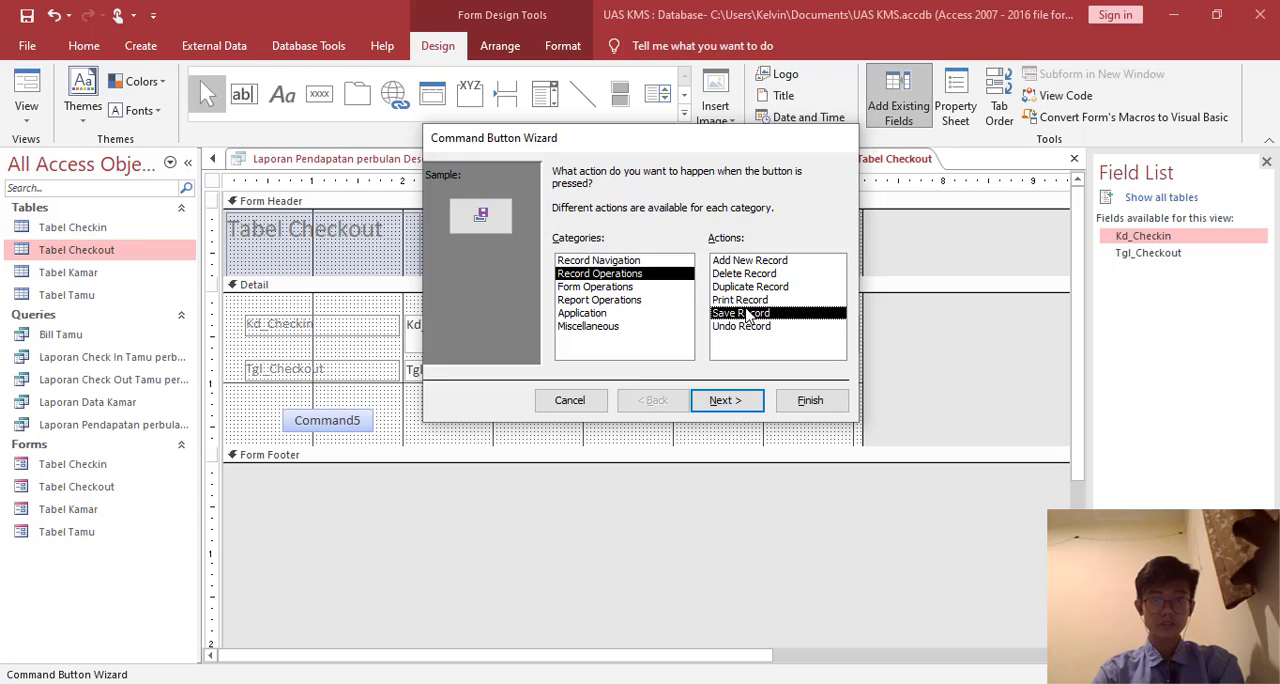
click(737, 401)
double_click(698, 254)
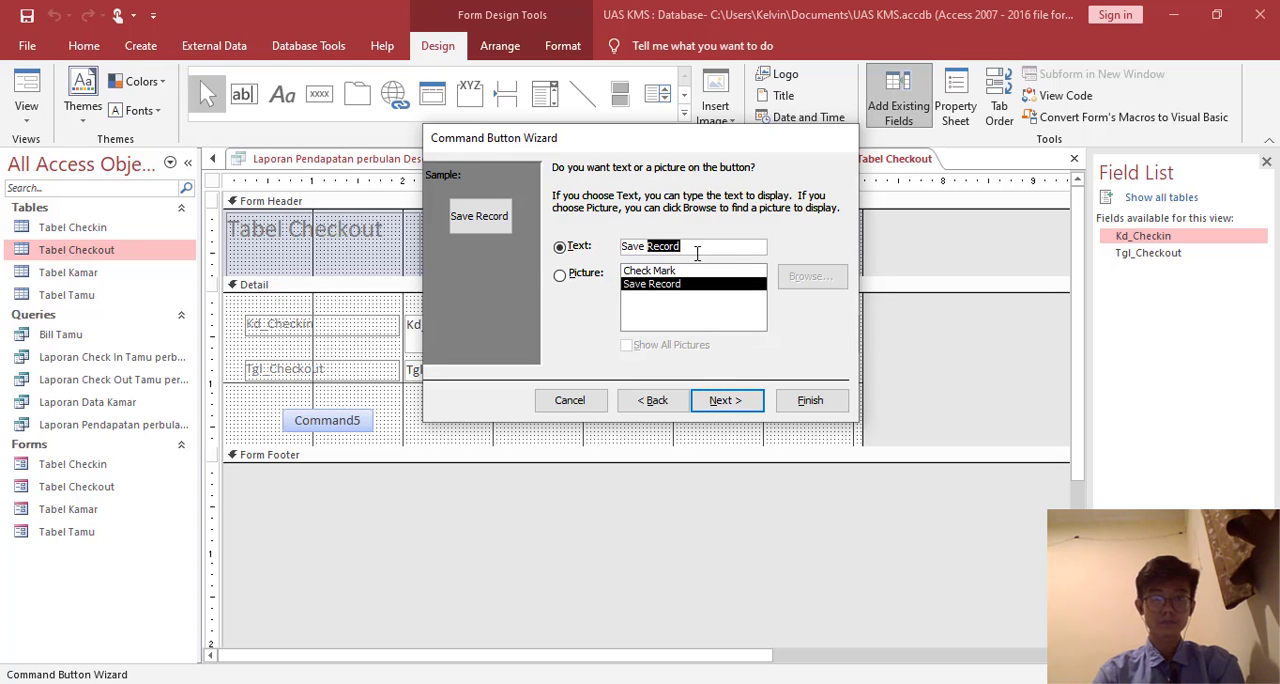
key(BackSpace)
key(Return)
text(Sa)
key(Return)
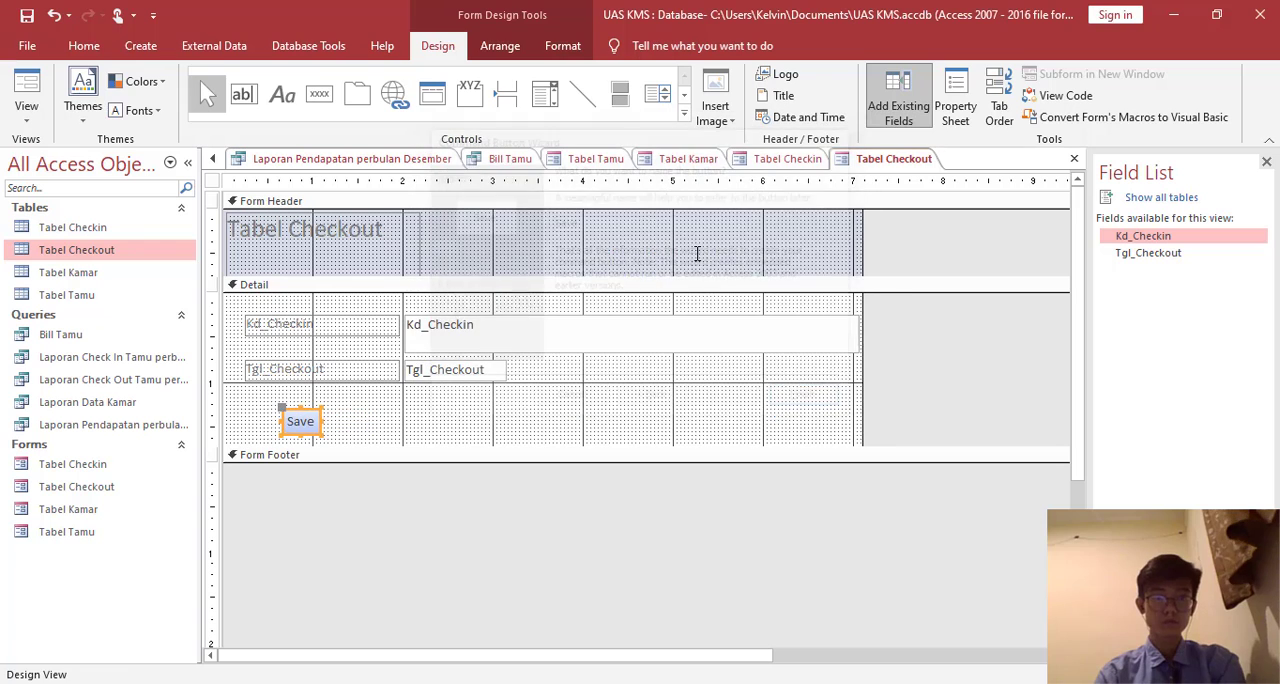
- Add a command button beside Save that uses the Add New Record operation, captioned and named Show
click(319, 93)
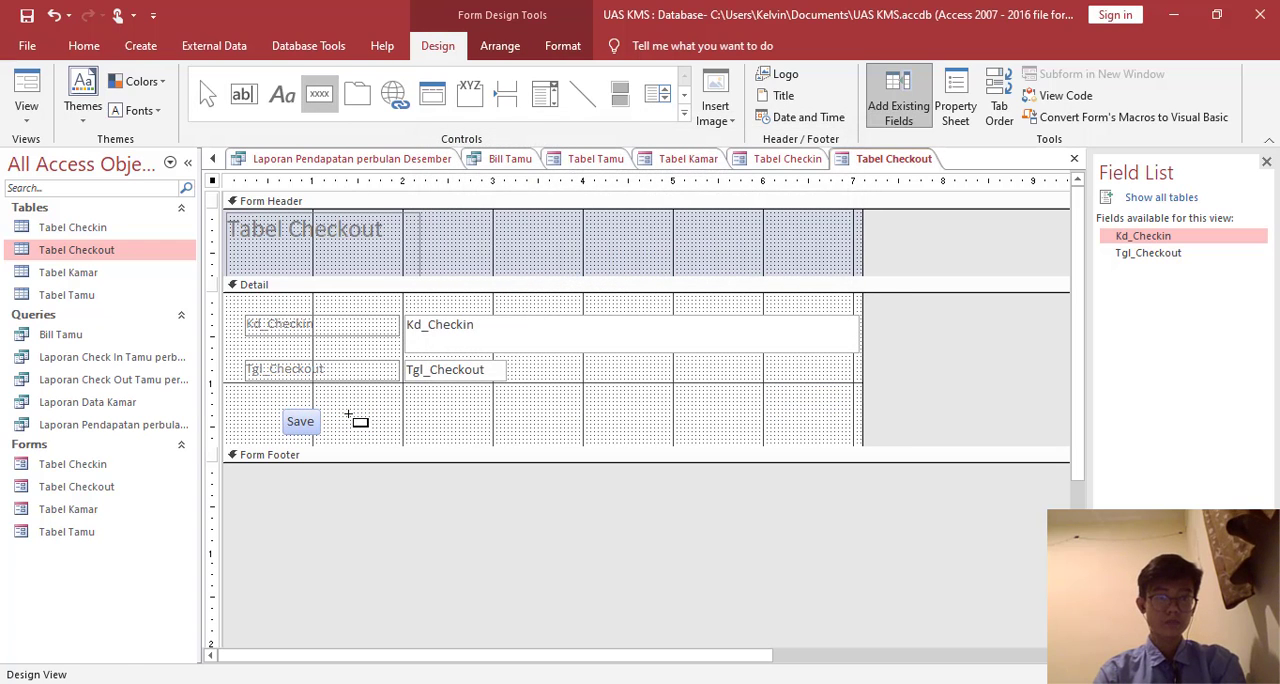
click(349, 414)
click(597, 273)
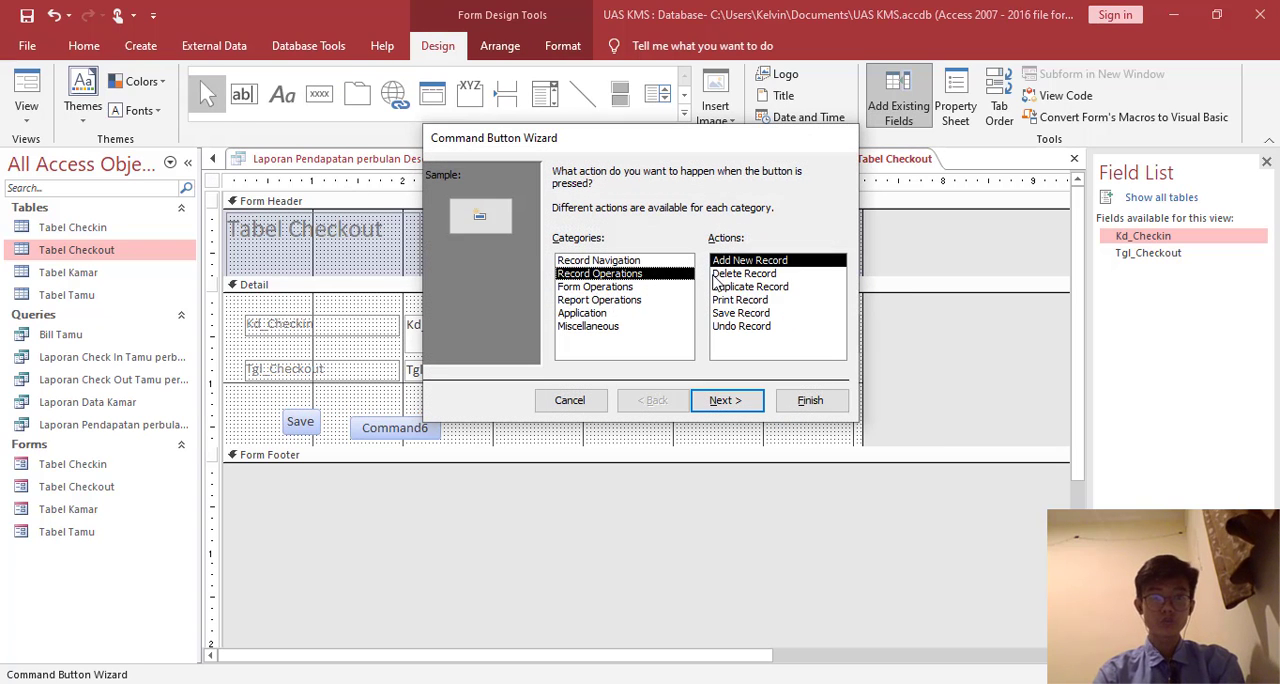
click(748, 401)
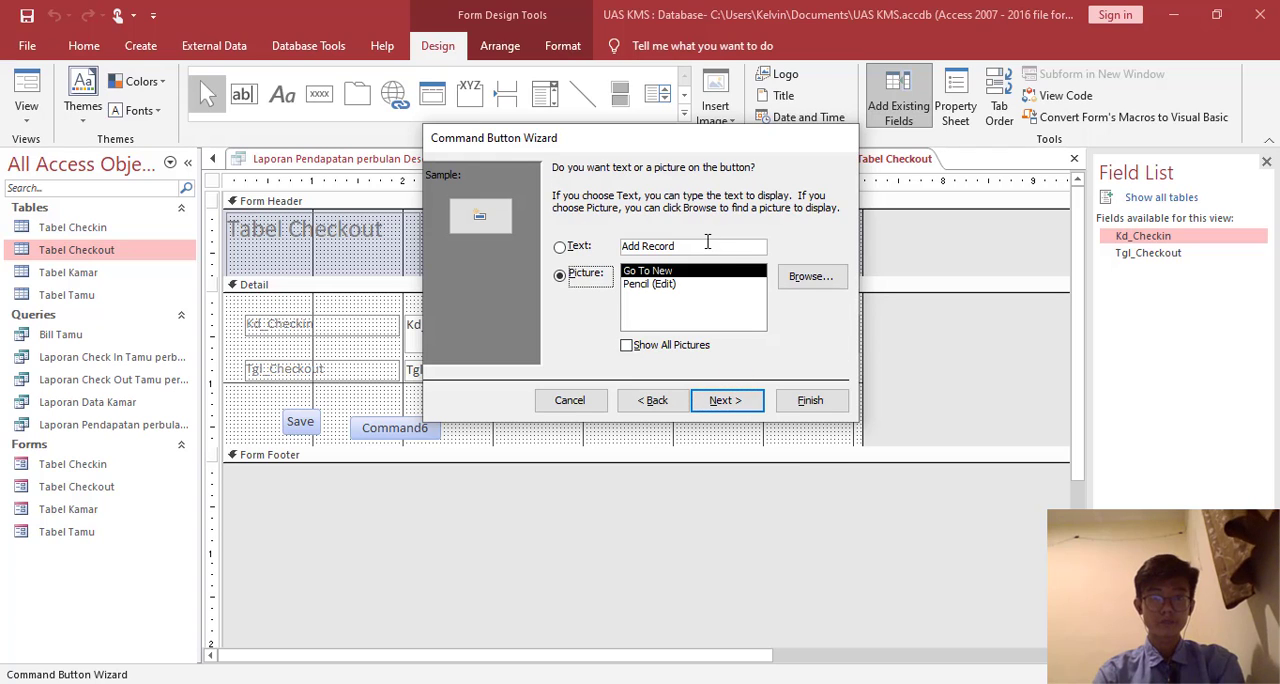
double_click(707, 242)
key(BackSpace)
key(BackSpace)
key(BackSpace)
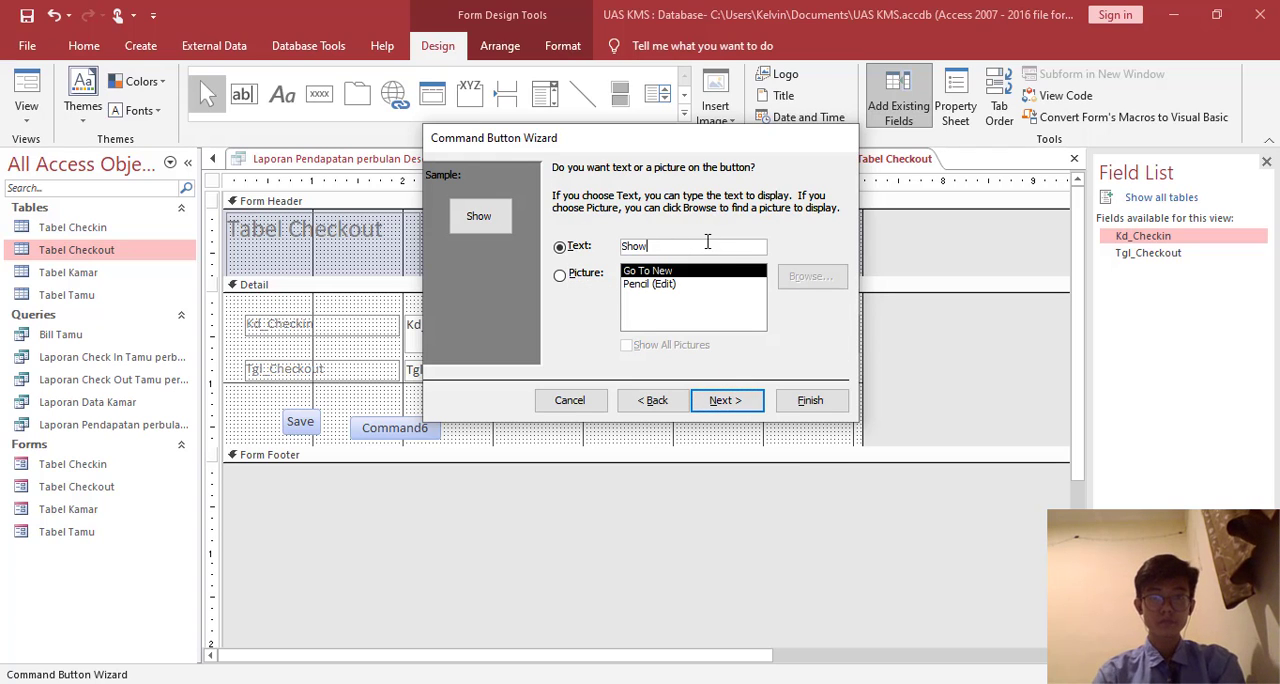
click(724, 400)
text(Show)
key(Return)
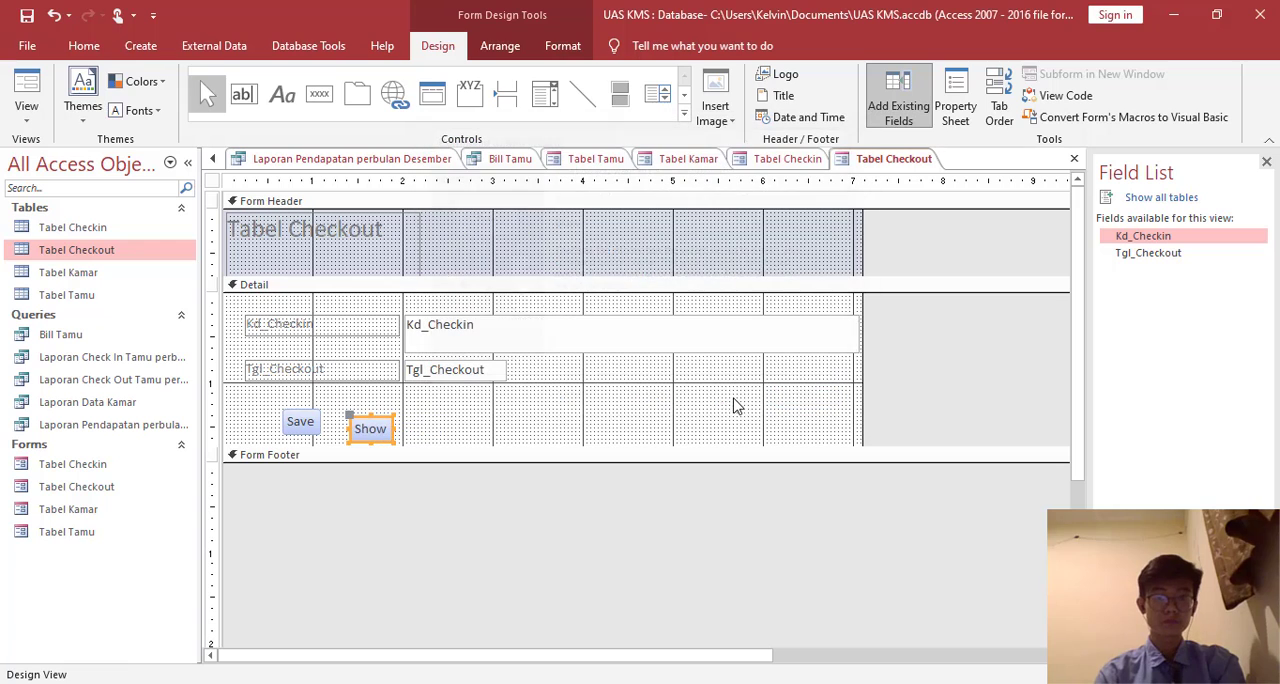
- Add a command button beside Show that uses the Delete Record operation, captioned and named Delete
click(319, 93)
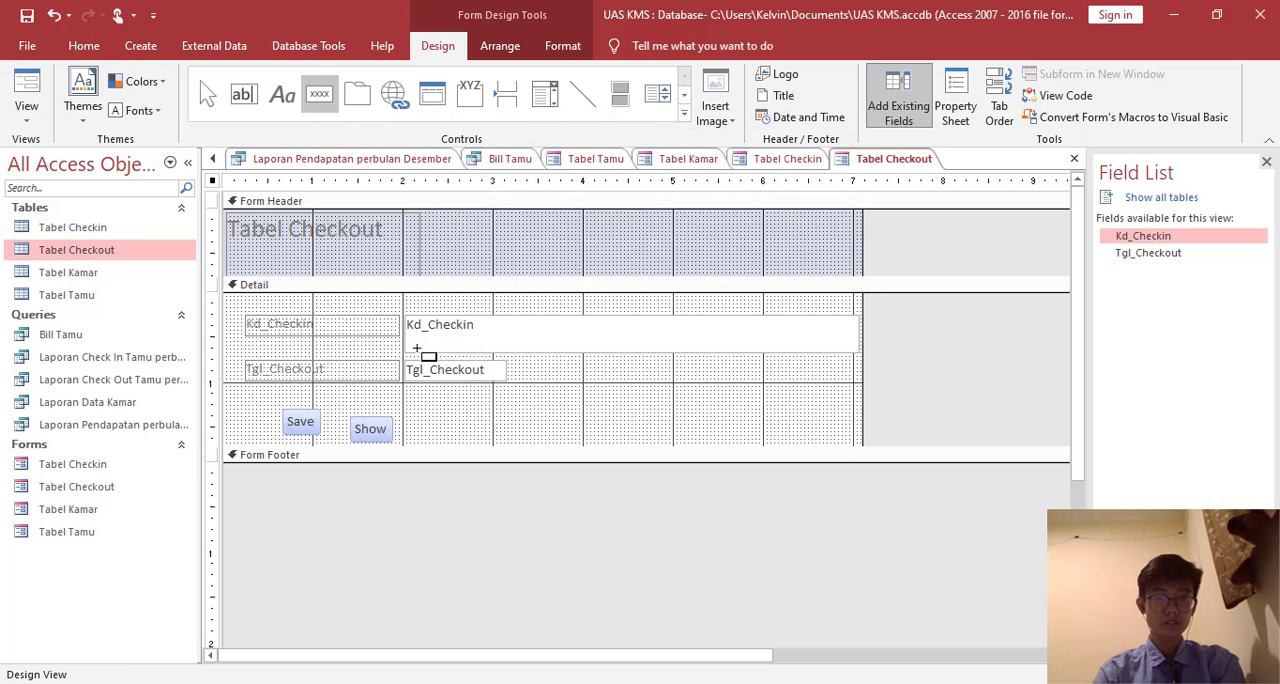
click(433, 412)
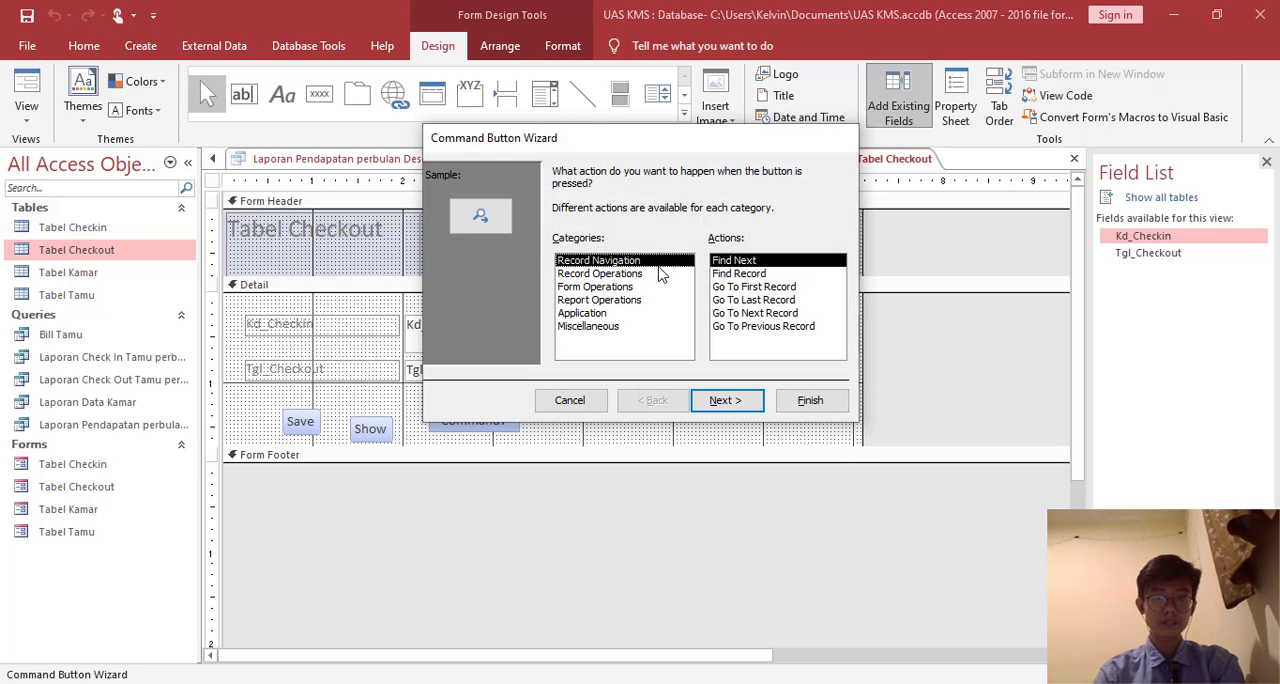
click(636, 286)
click(645, 273)
click(758, 298)
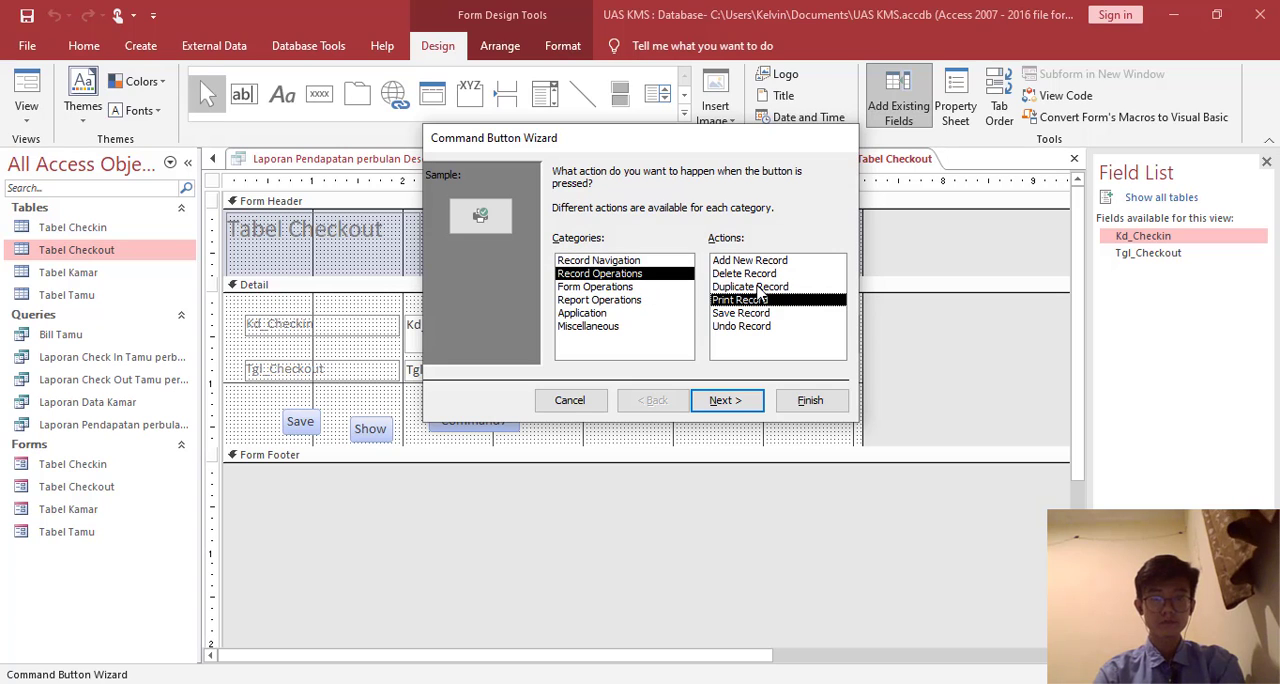
click(752, 275)
click(740, 401)
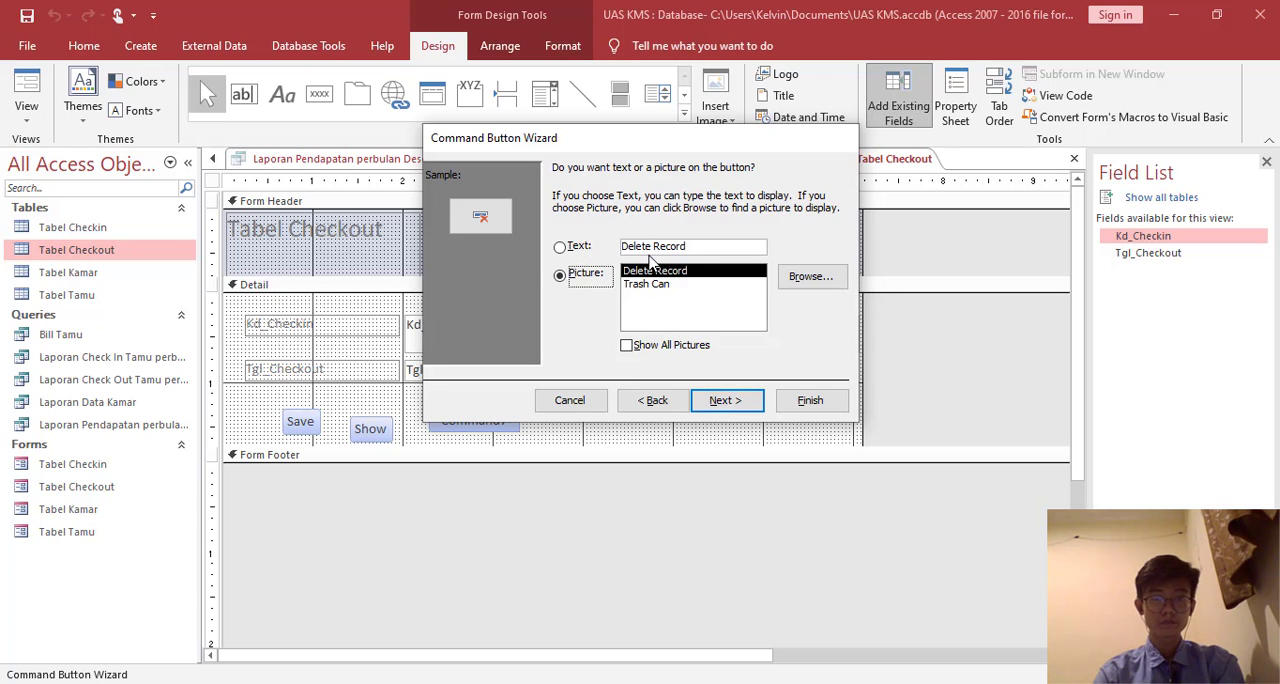
double_click(699, 250)
key(BackSpace)
key(Return)
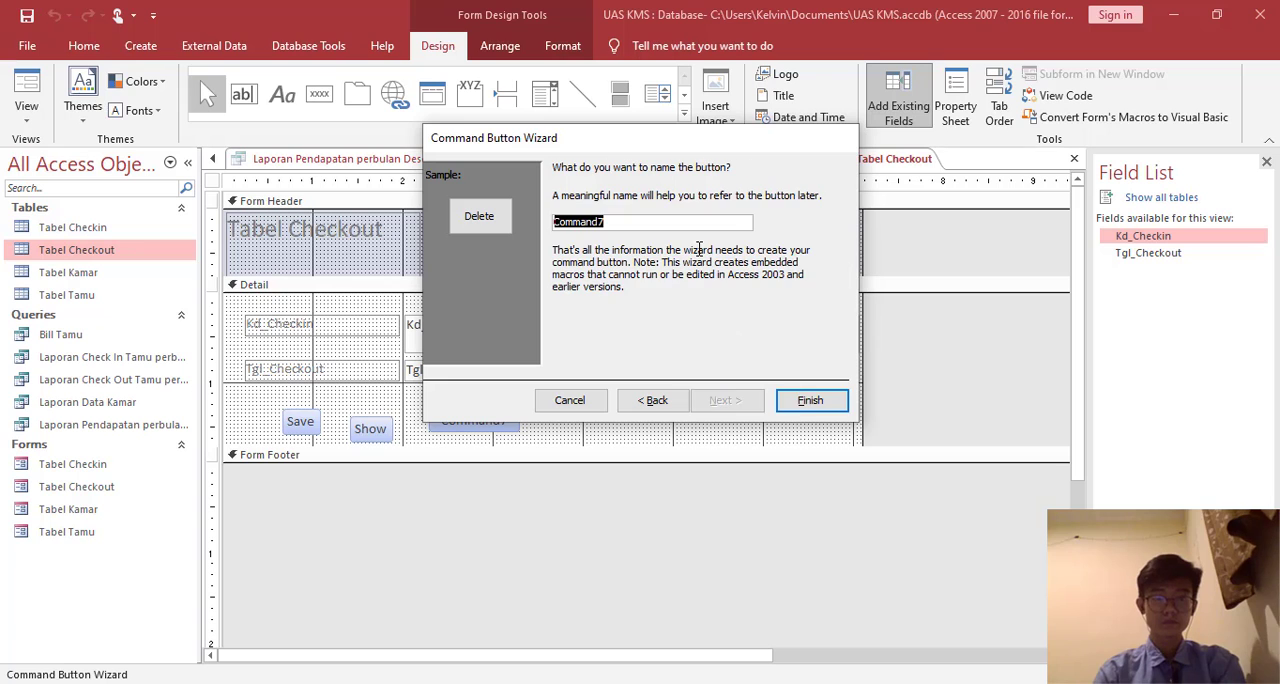
text(Delete)
key(Return)
- Add a command button beside Delete that uses the Add New Record operation, captioned and named Exit
click(319, 93)
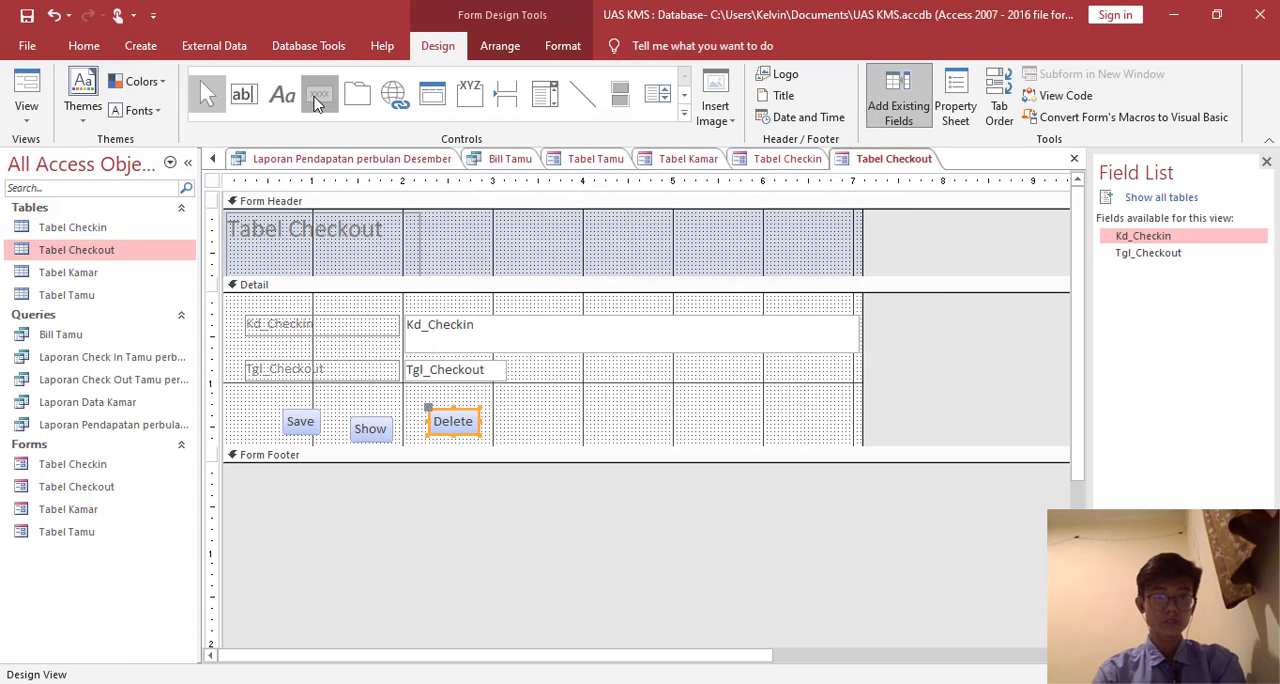
click(518, 417)
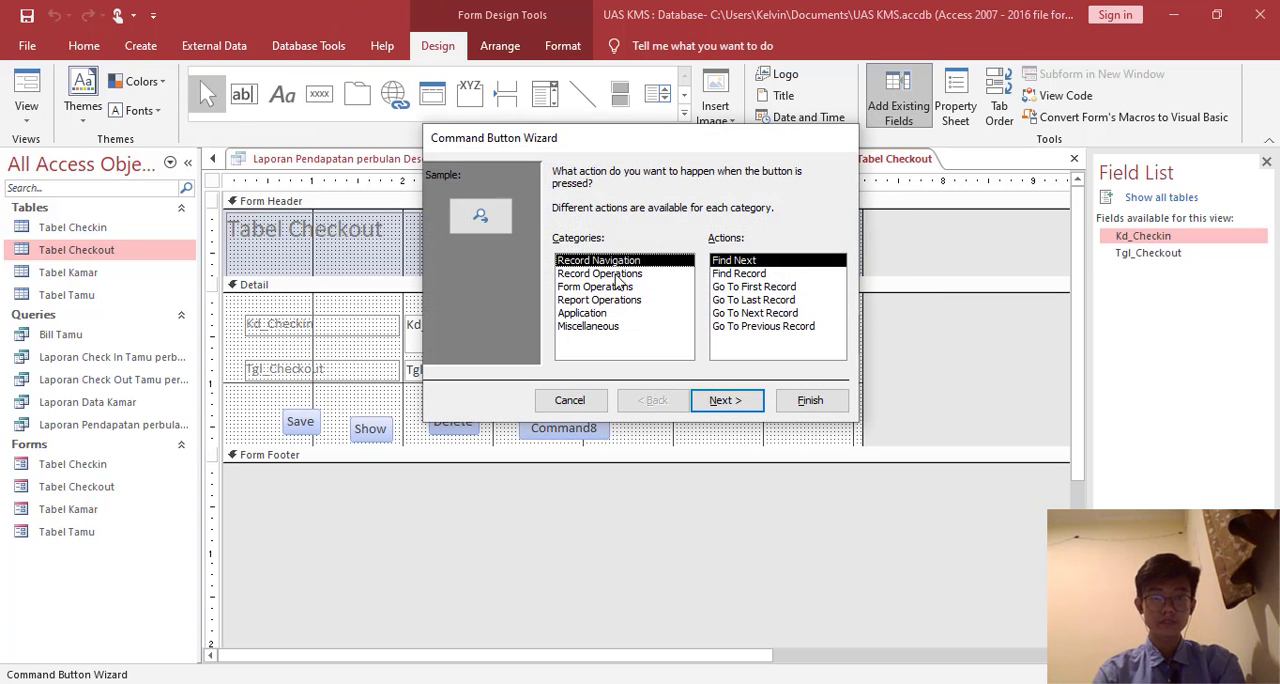
click(599, 273)
click(727, 400)
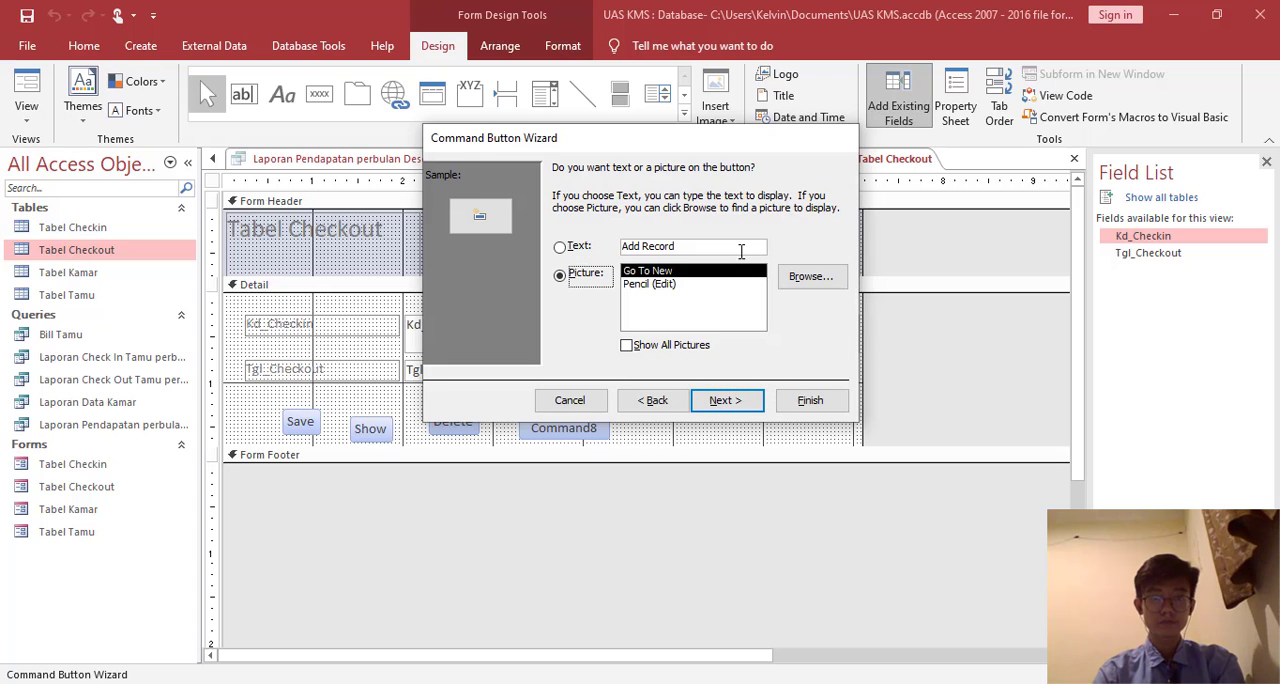
double_click(737, 247)
key(BackSpace)
key(BackSpace)
key(BackSpace)
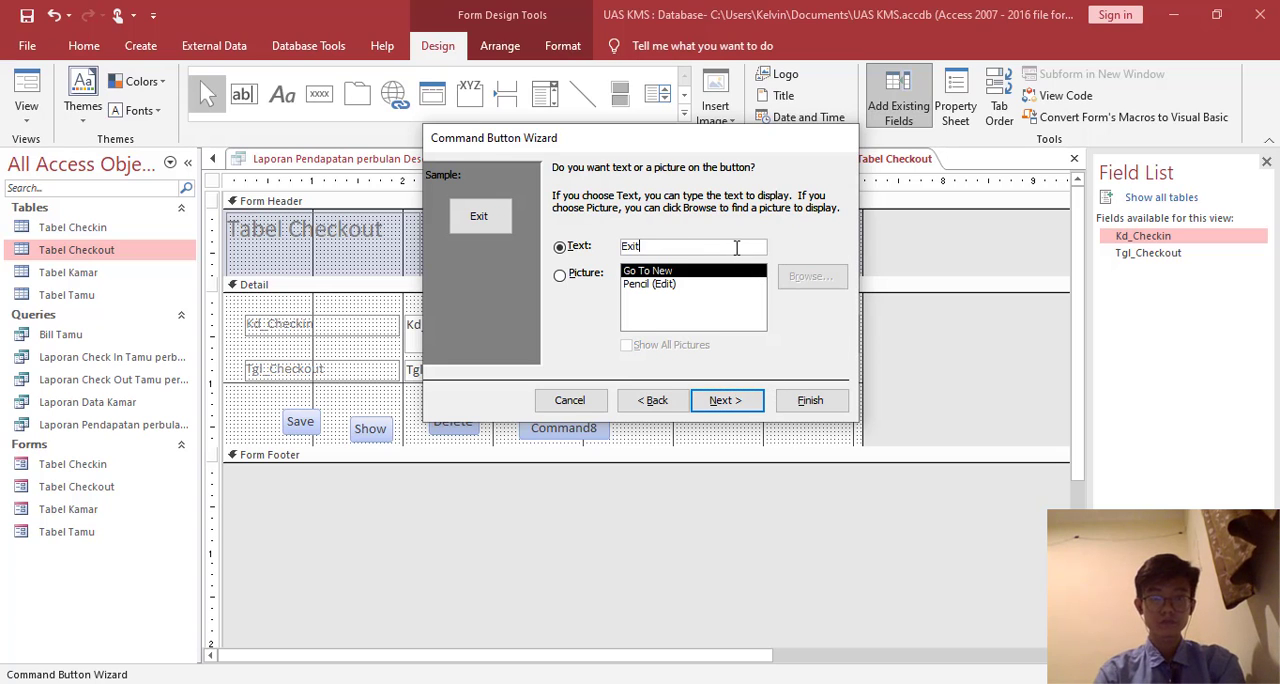
click(725, 400)
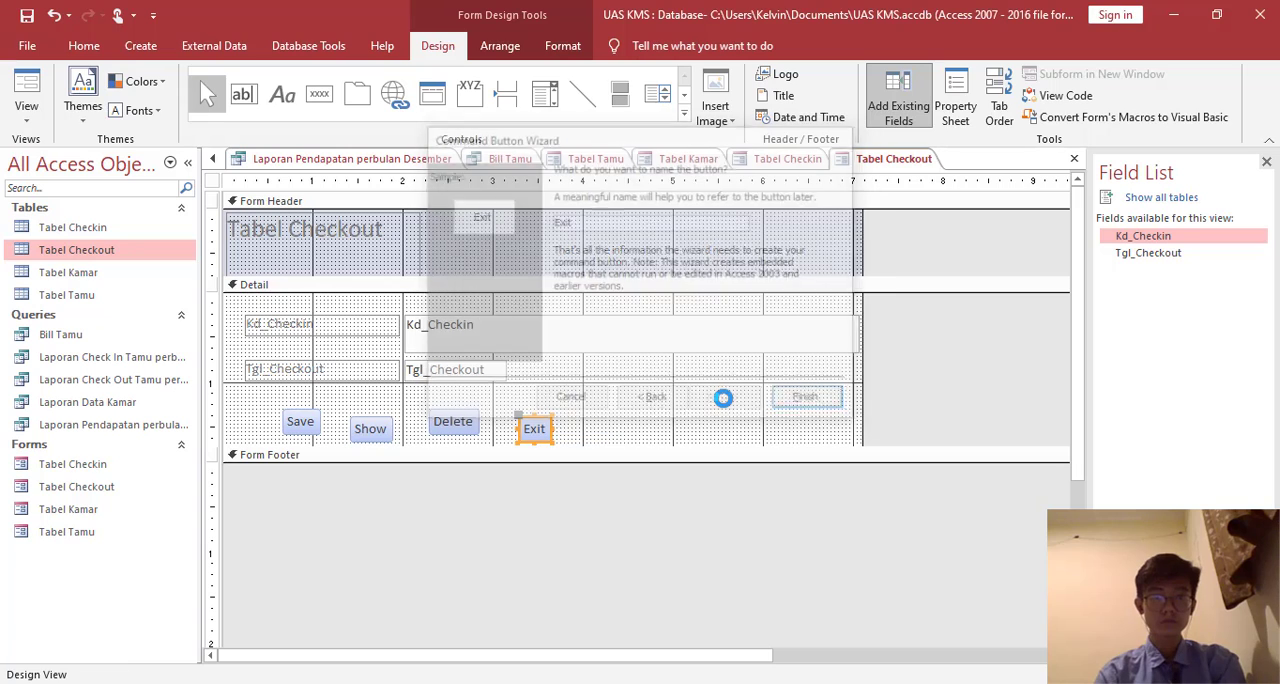
key(Return)
- Line up the Show, Delete and Exit buttons with Save in one evenly spaced row below Tgl_Checkout
click(383, 430)
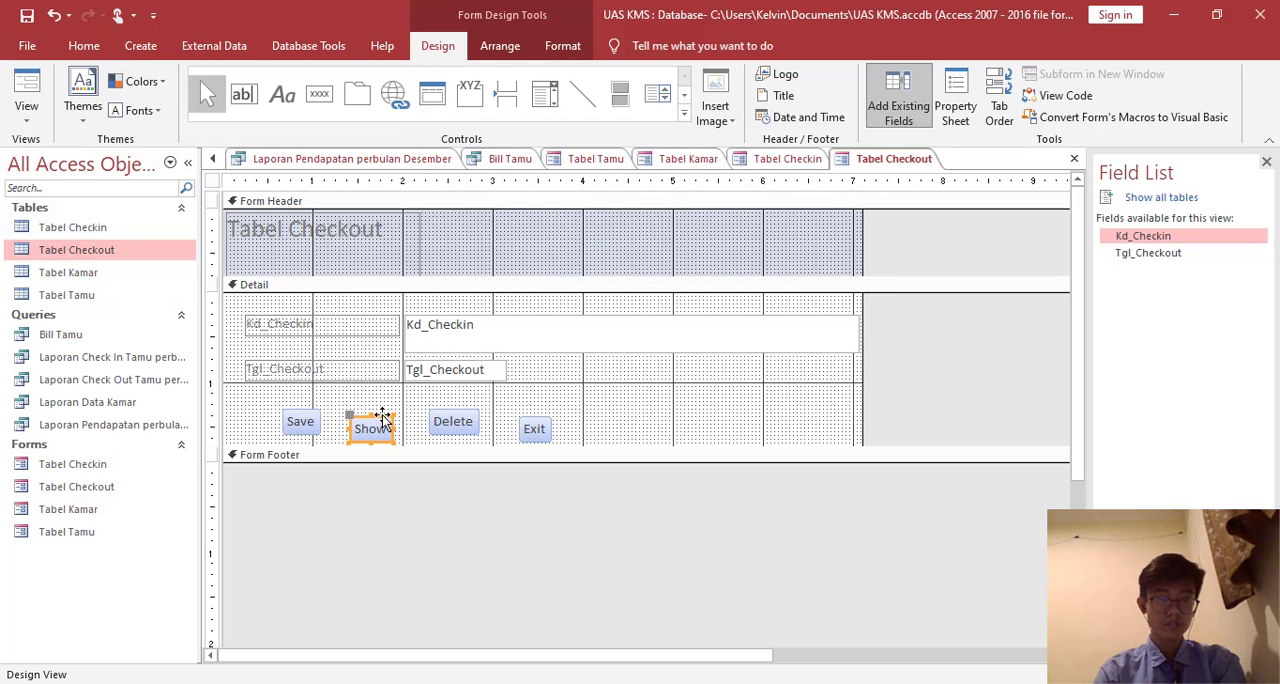
drag(385, 416, 370, 409)
click(452, 418)
drag(470, 412, 444, 410)
click(554, 420)
click(545, 425)
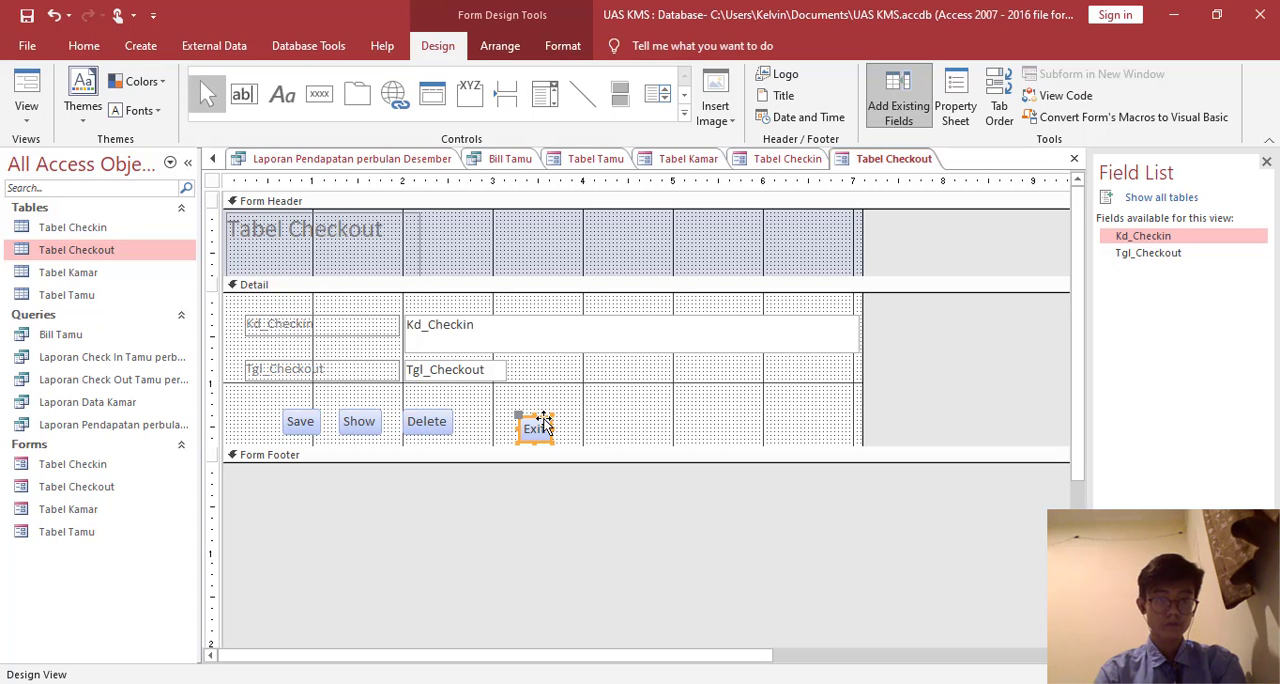
drag(543, 420, 499, 412)
- Fill the Detail section of the Tabel Checkout form with light orange
click(610, 396)
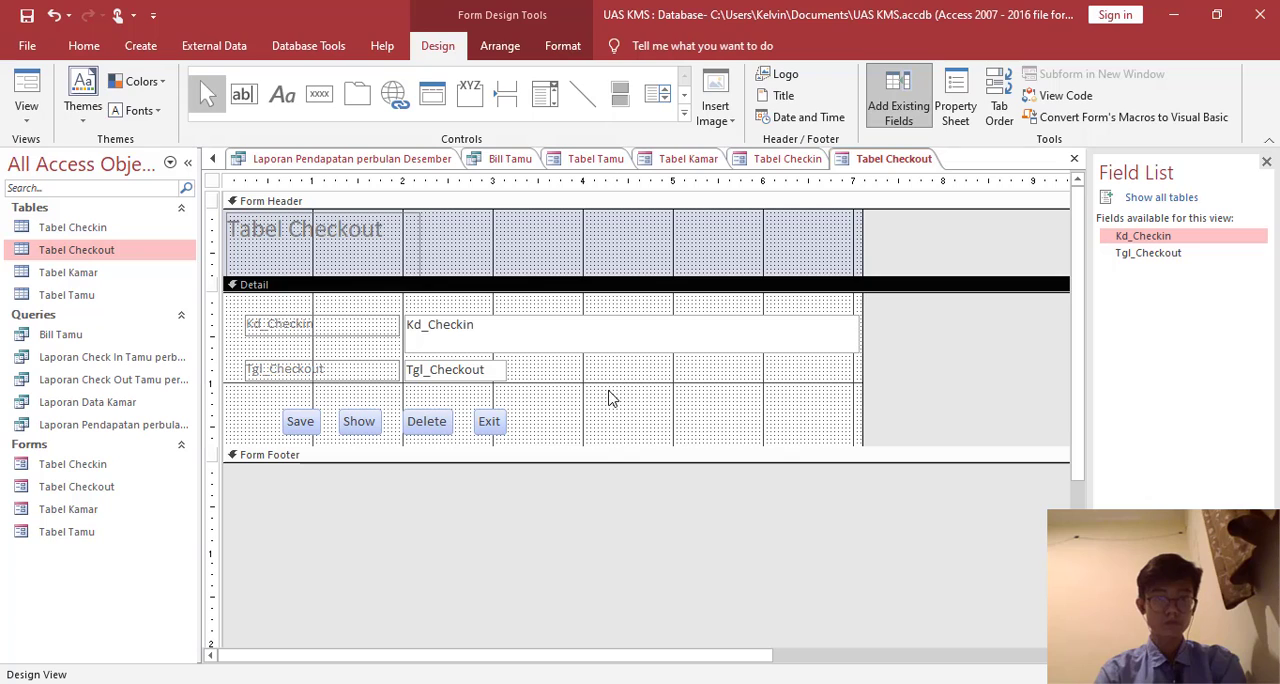
right_click(610, 396)
mouse_move(779, 471)
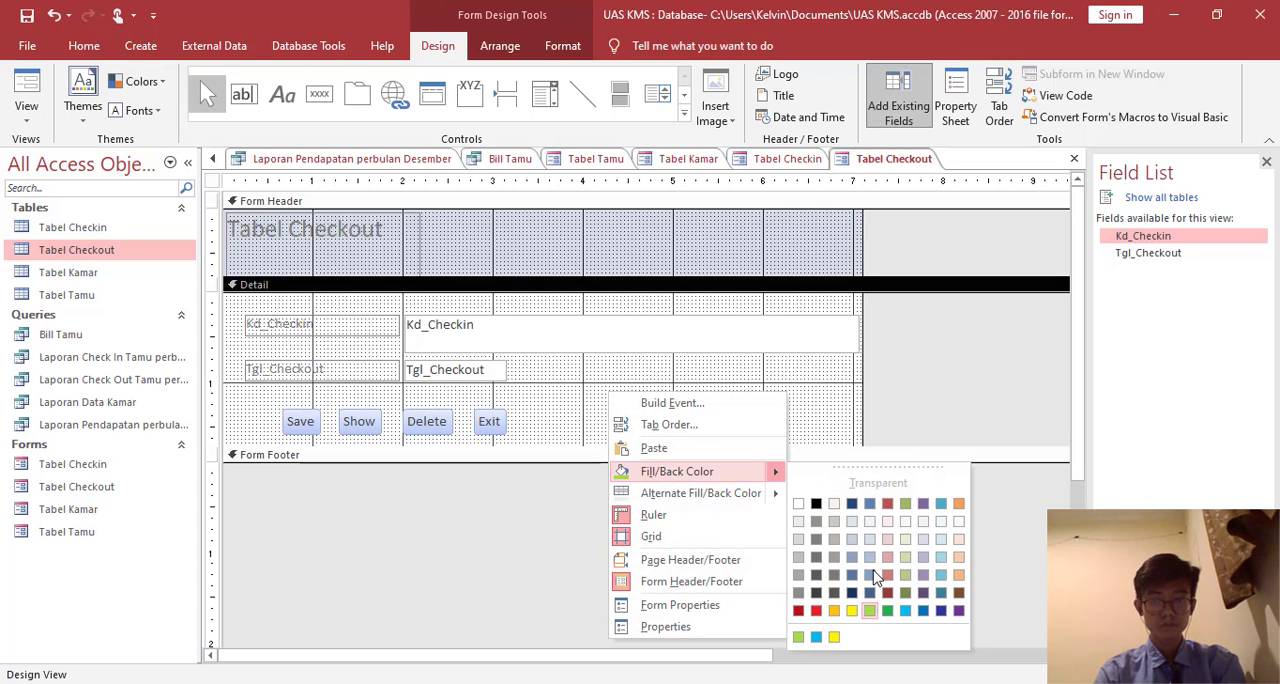
click(959, 557)
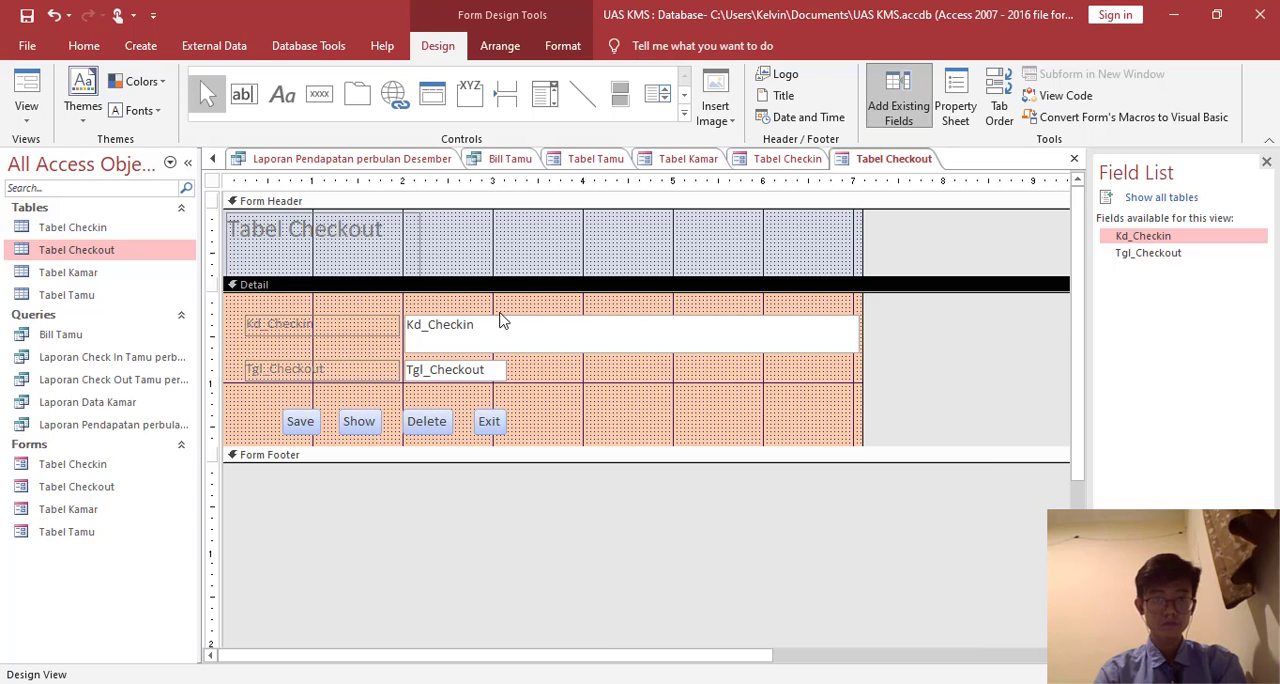
- Move the Tabel Checkout title label to the middle of the Form Header
click(433, 250)
click(417, 242)
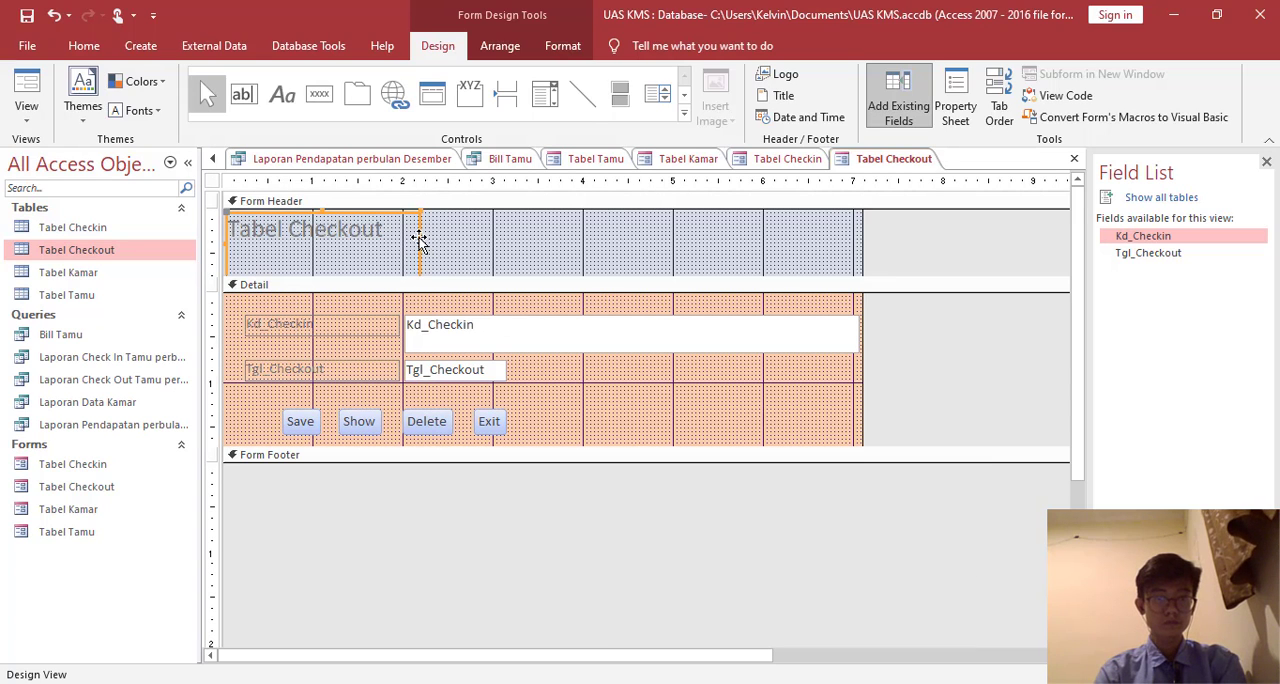
drag(419, 240, 606, 224)
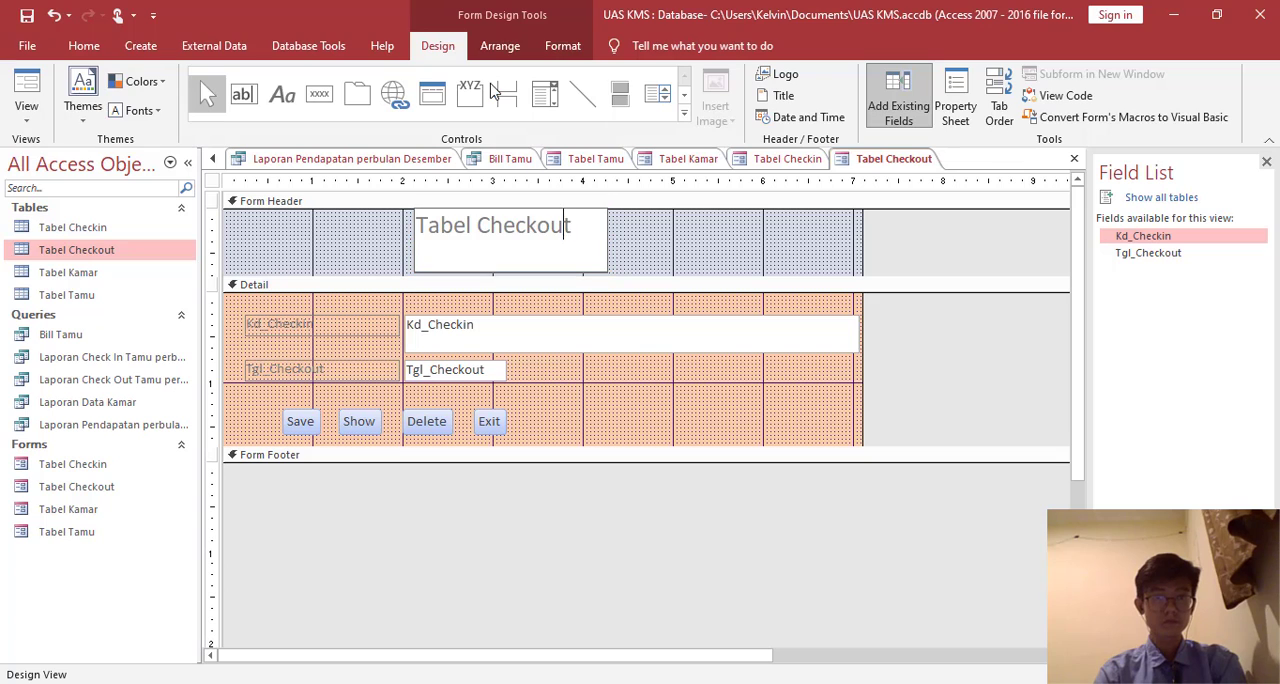
- Set the Tabel Checkout title label's font size to 36 and enlarge the label to fit the whole text
click(646, 268)
click(607, 258)
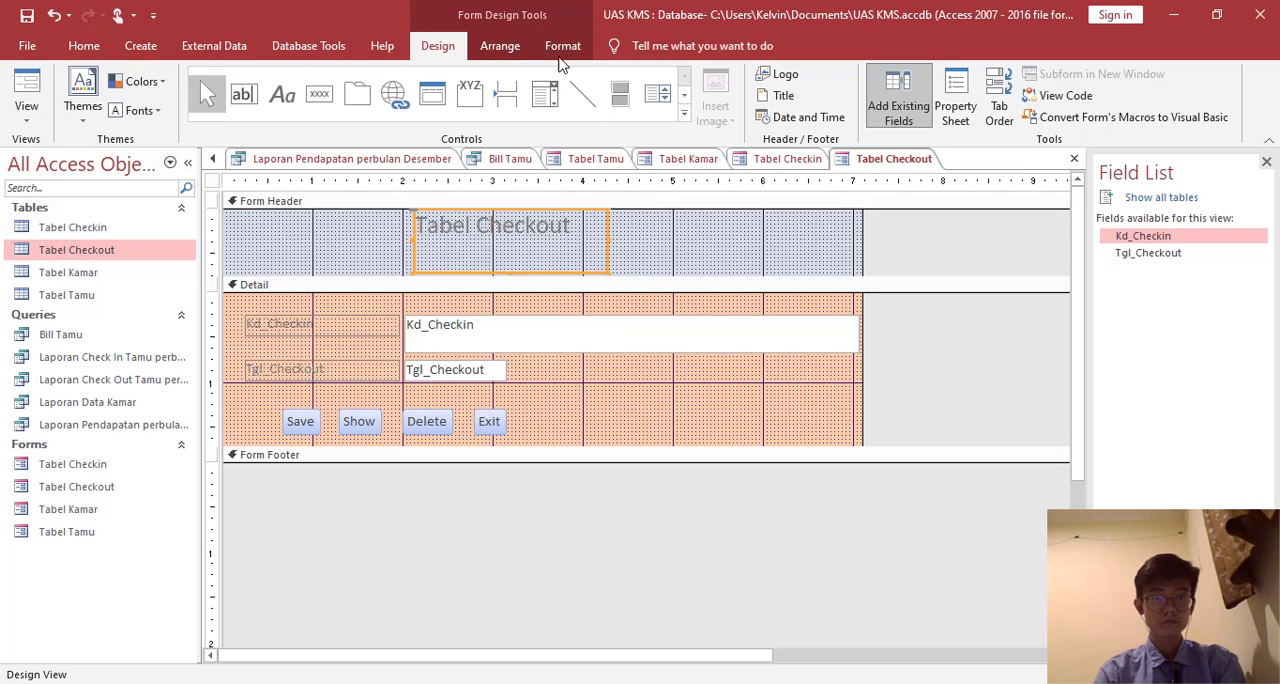
click(562, 46)
click(309, 81)
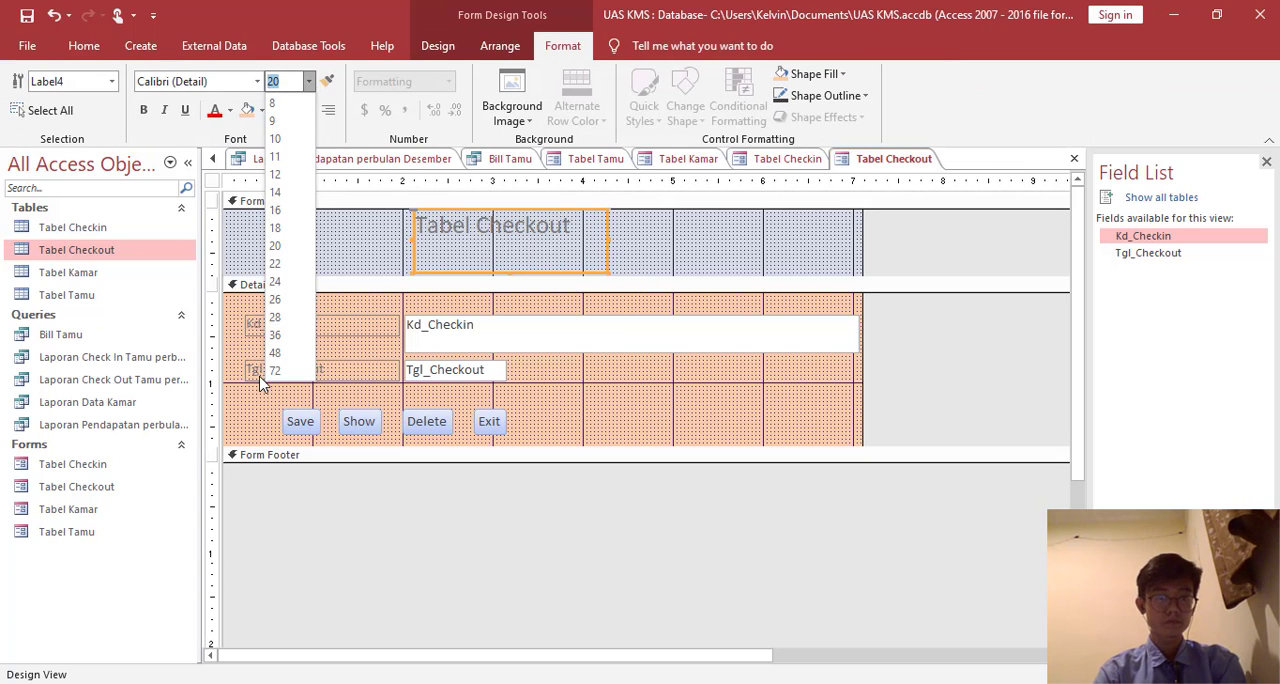
click(276, 335)
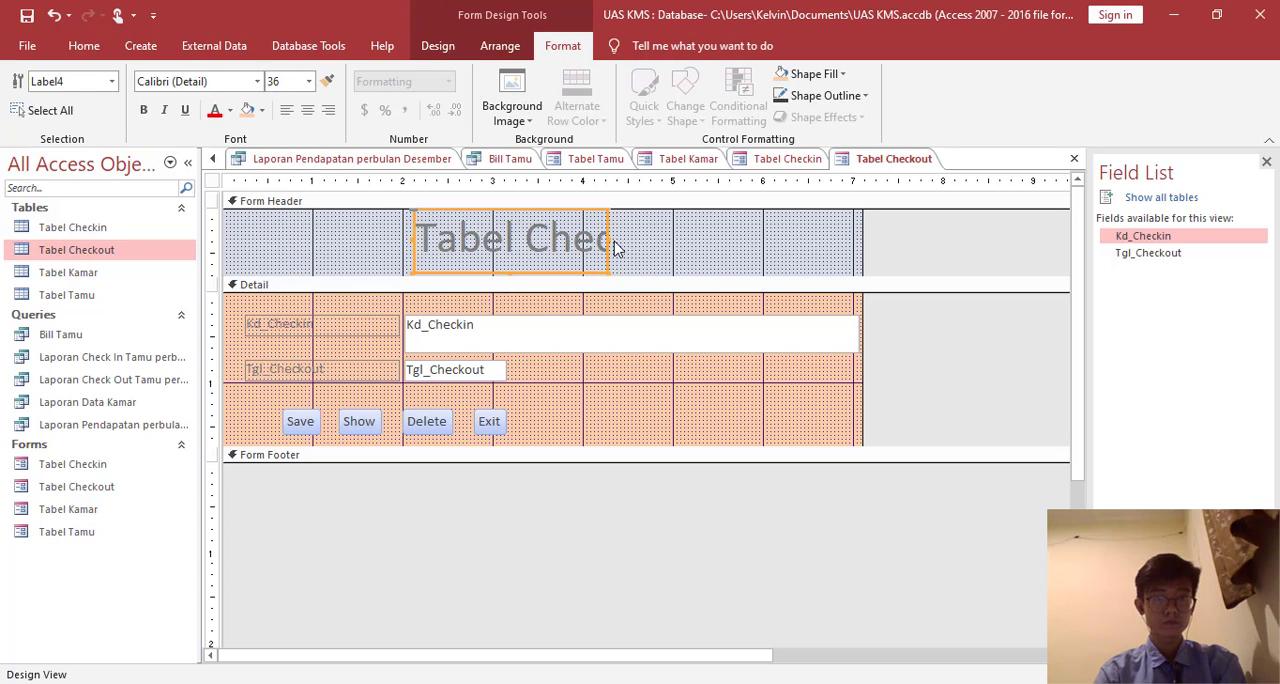
drag(608, 238, 677, 266)
click(729, 266)
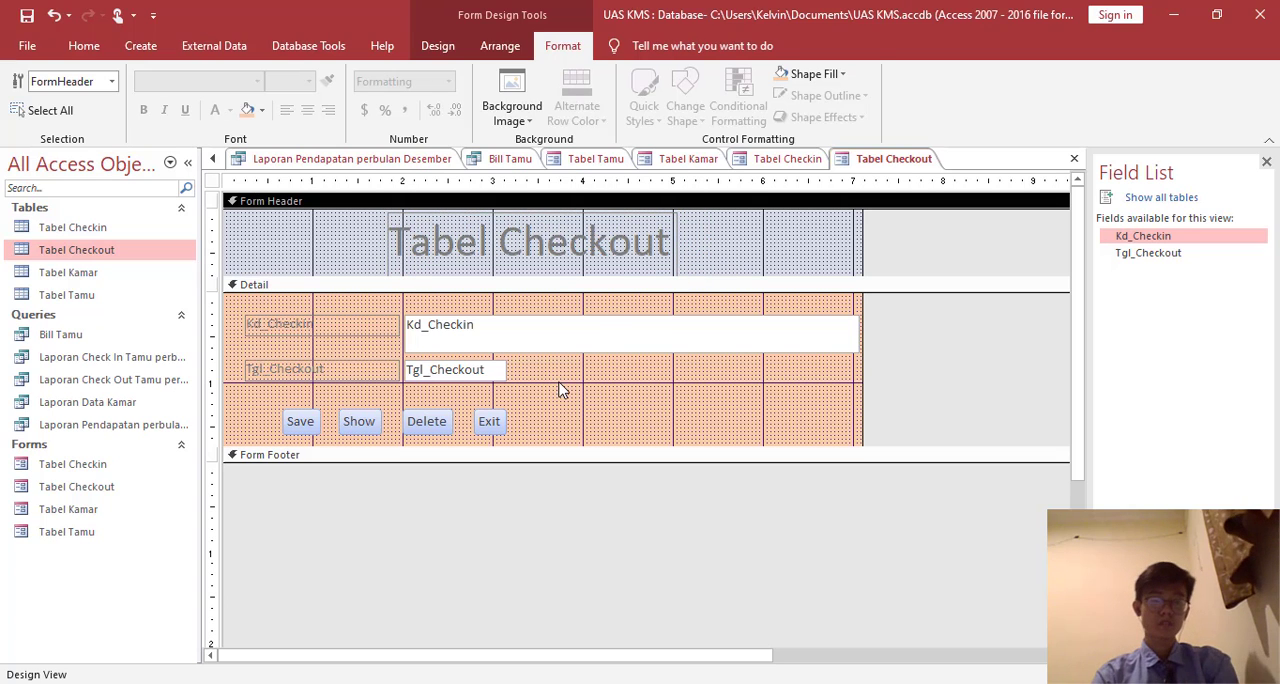
- Display the Tabel Checkout form in Form View and save it
click(499, 45)
click(562, 45)
click(438, 45)
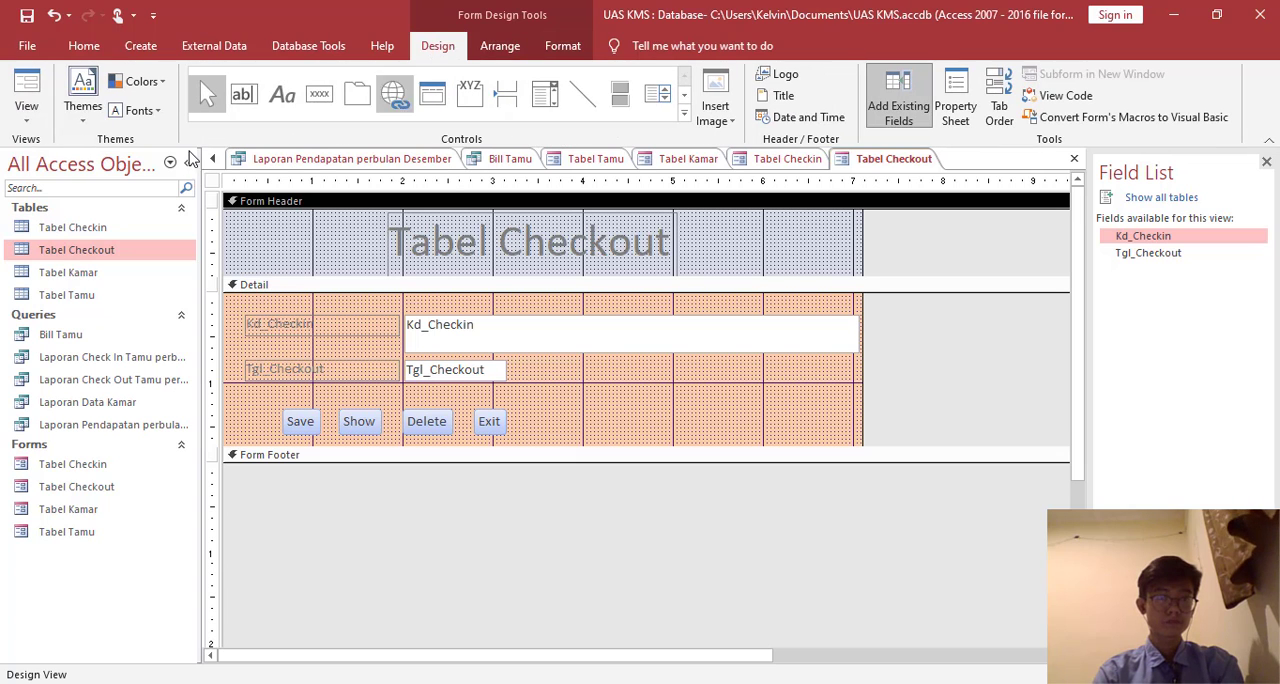
click(24, 95)
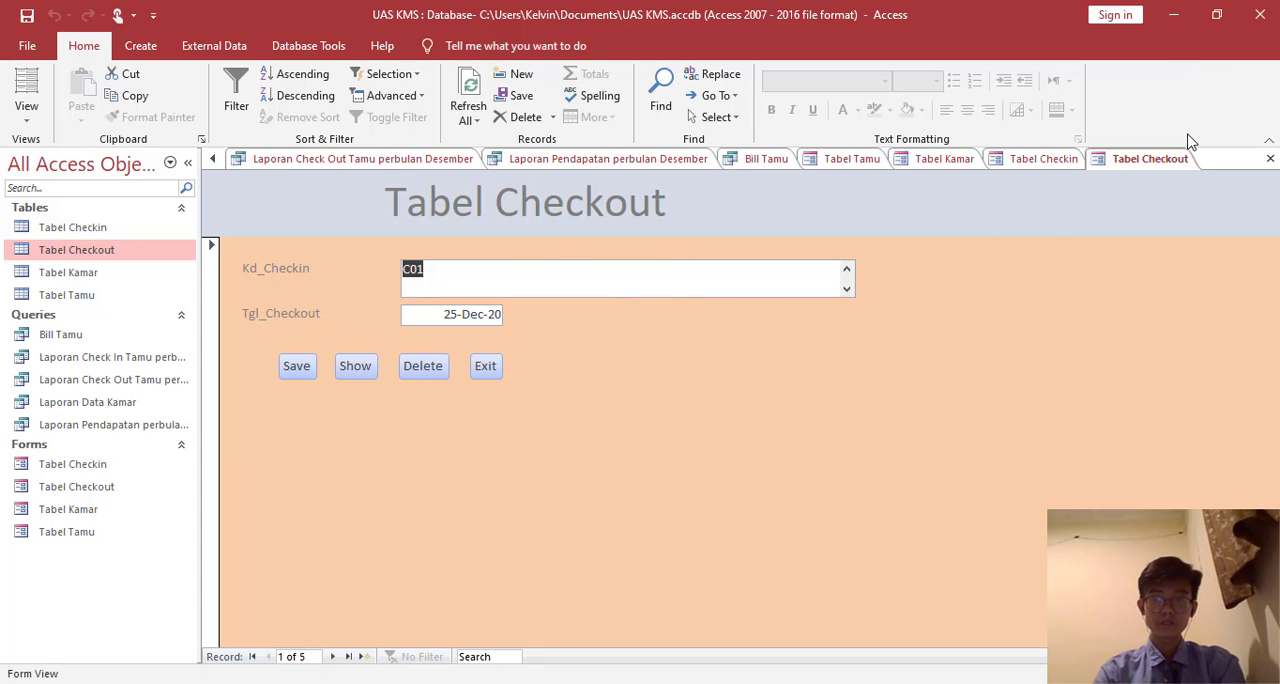
right_click(1172, 162)
click(1125, 177)
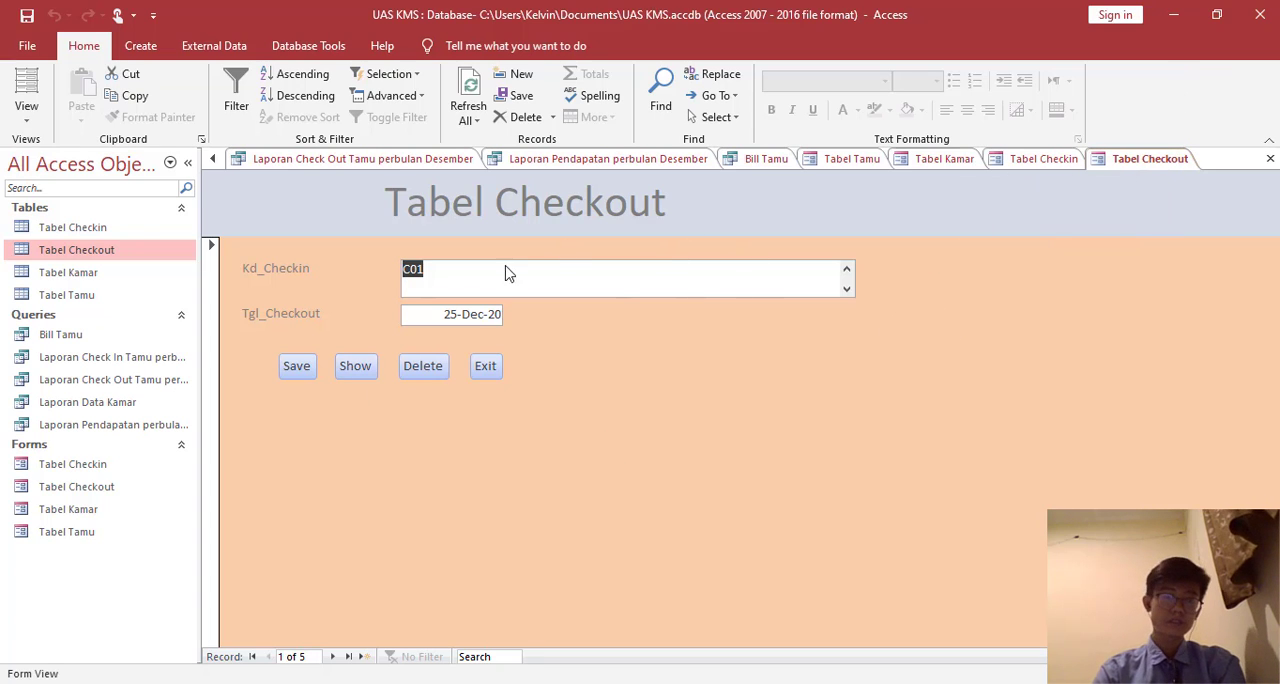
- Open the Tabel Tamu form and create a basic report from its data
click(115, 472)
double_click(104, 533)
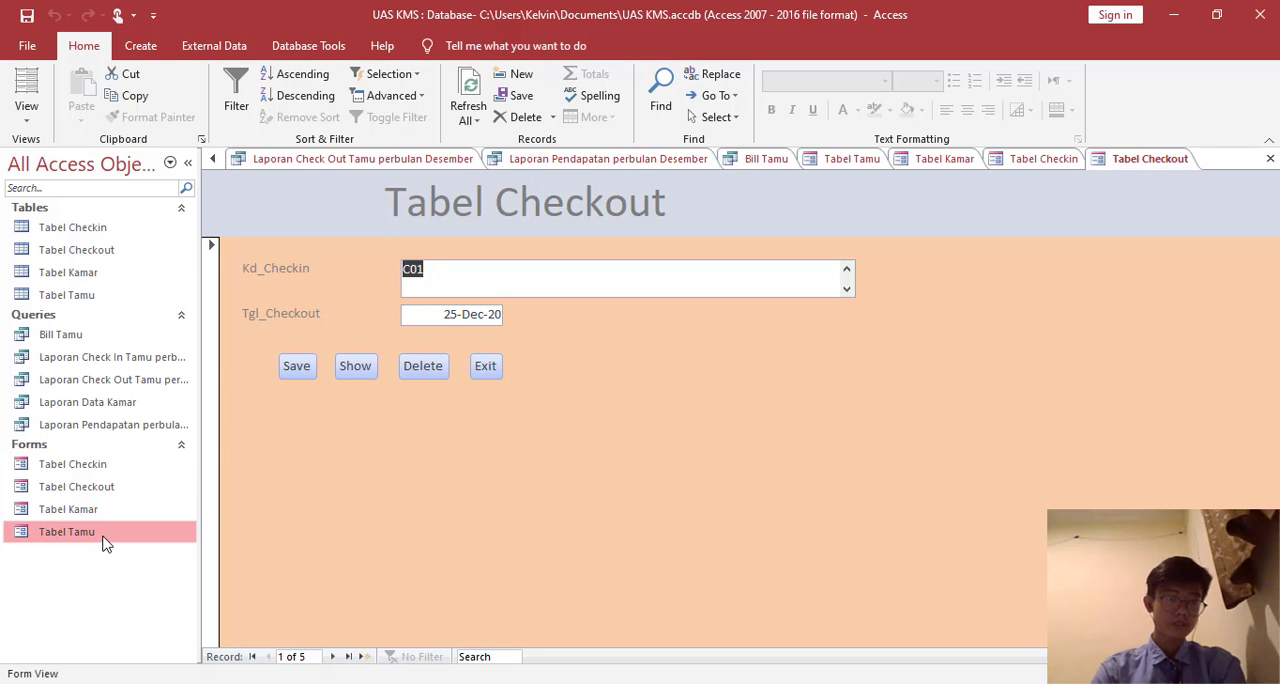
click(142, 45)
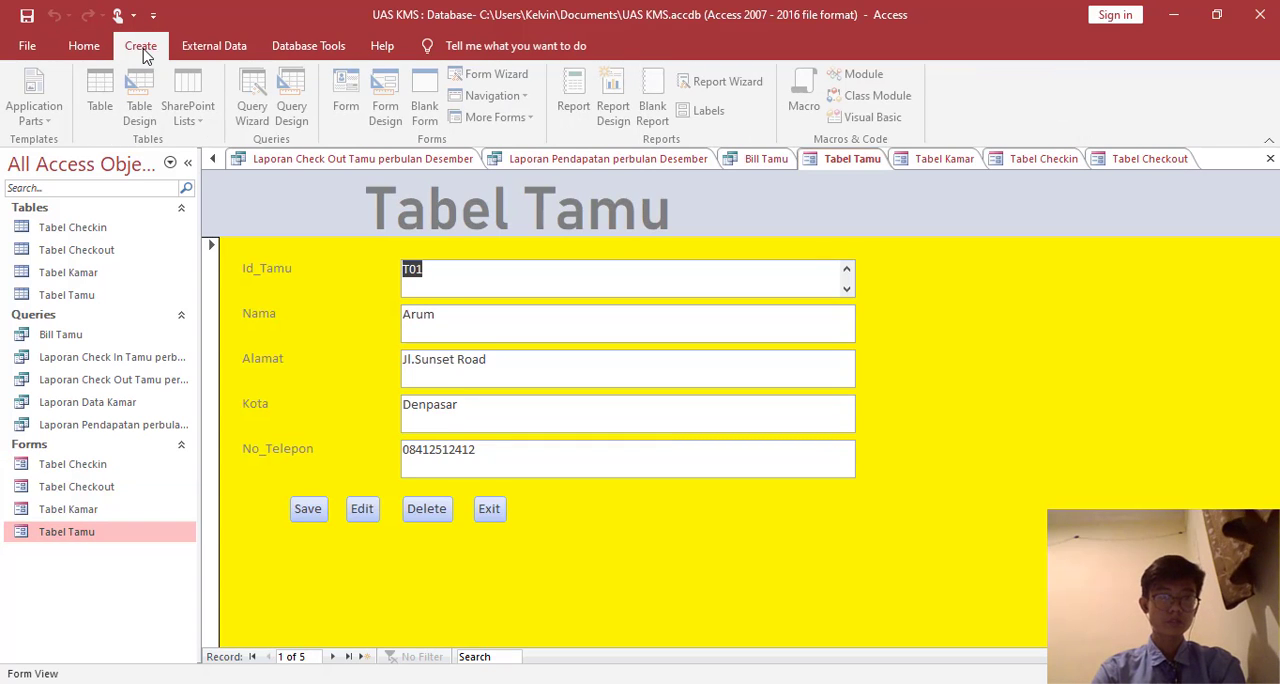
click(576, 95)
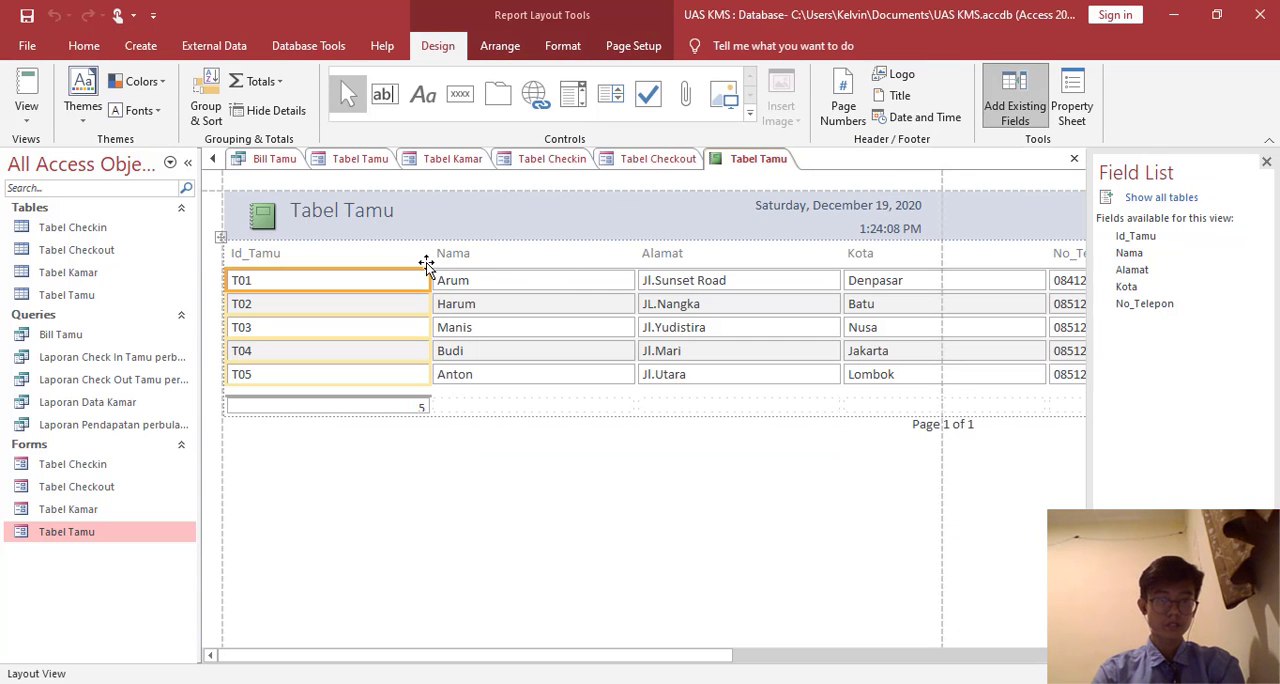
- Narrow the Id_Tamu, Nama, Alamat and Kota columns so the Tabel Tamu report fits within the page width
click(432, 256)
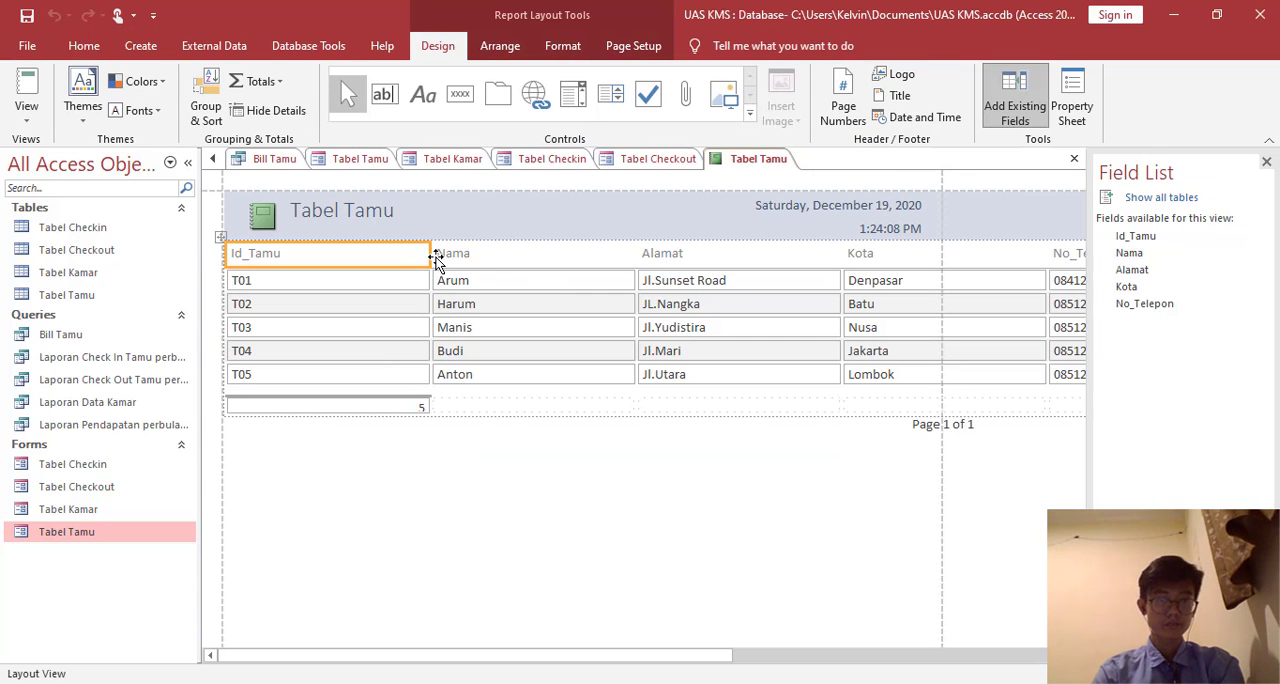
drag(427, 256, 299, 253)
drag(316, 259, 316, 259)
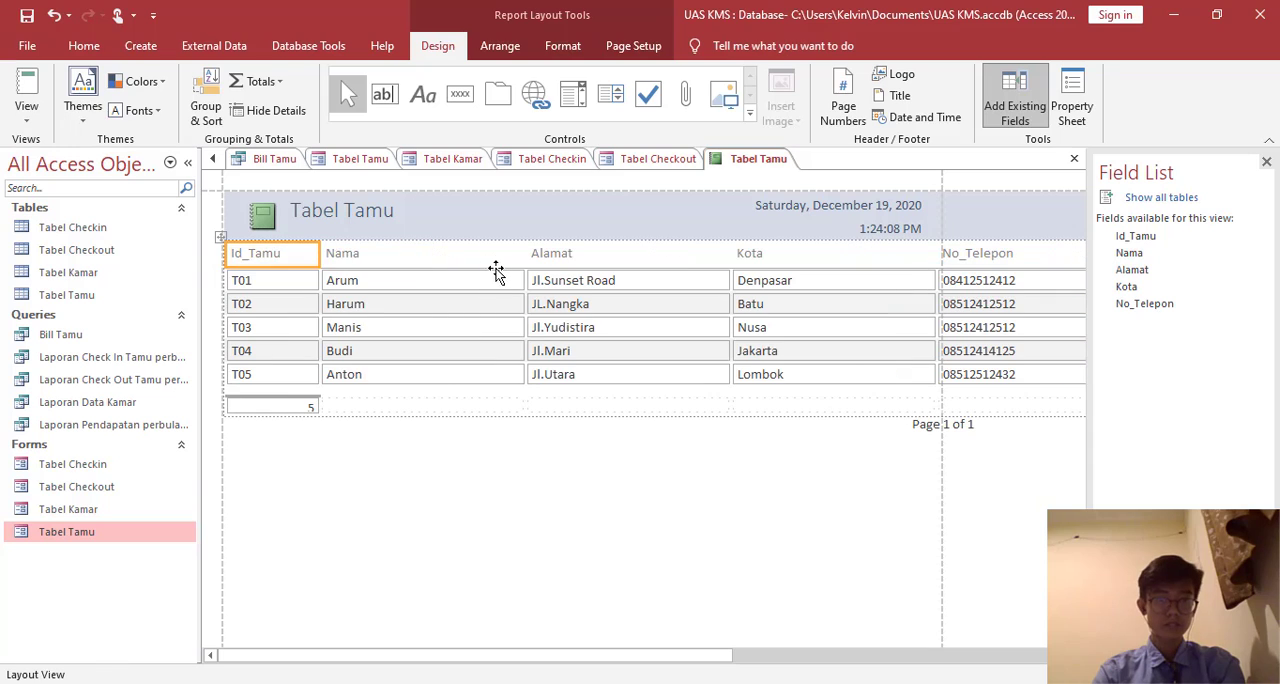
click(506, 256)
drag(523, 255, 421, 253)
click(587, 258)
drag(625, 256, 559, 260)
click(717, 261)
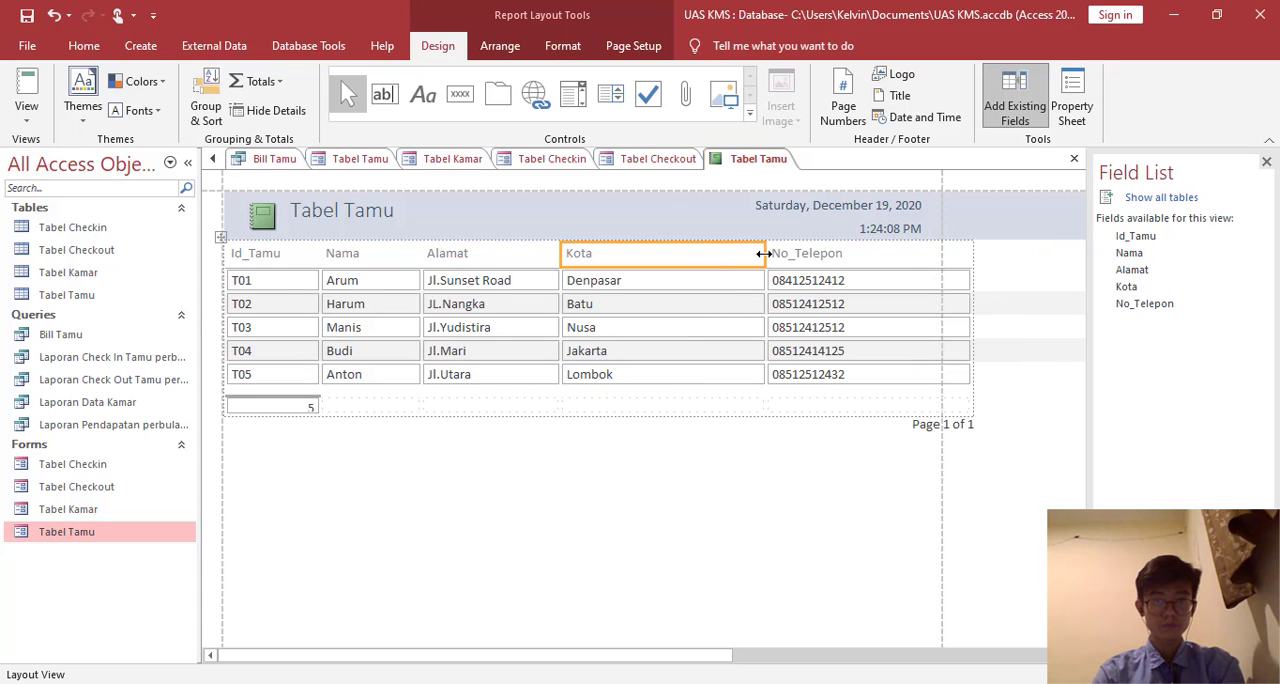
drag(760, 253, 728, 253)
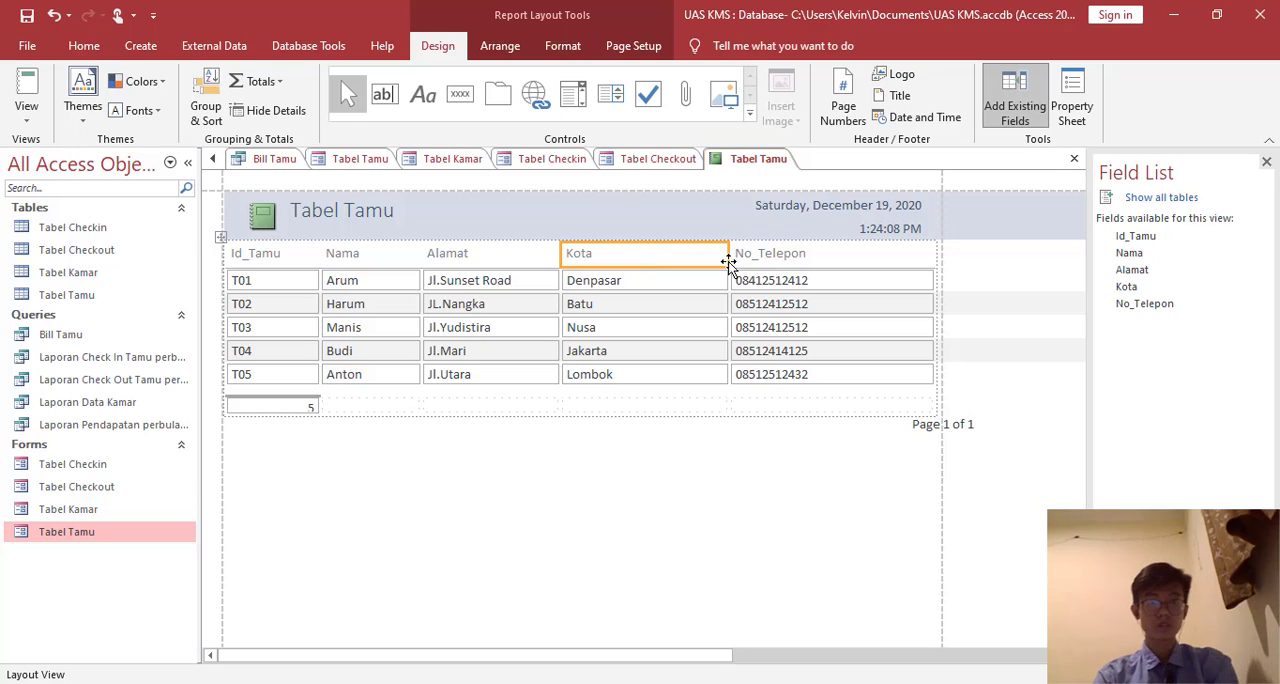
- Change the report's header title to "Laporan Tamu Hotel IPBI"
click(407, 218)
click(399, 207)
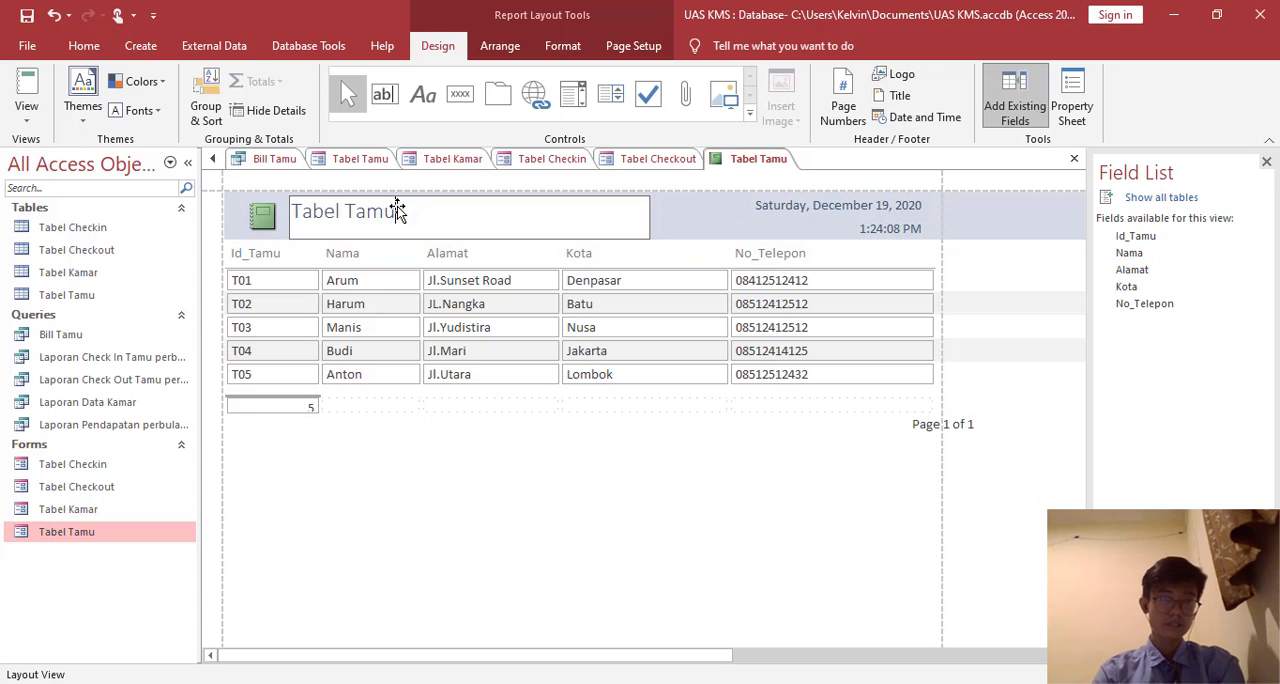
key(BackSpace)
key(BackSpace)
key(BackSpace)
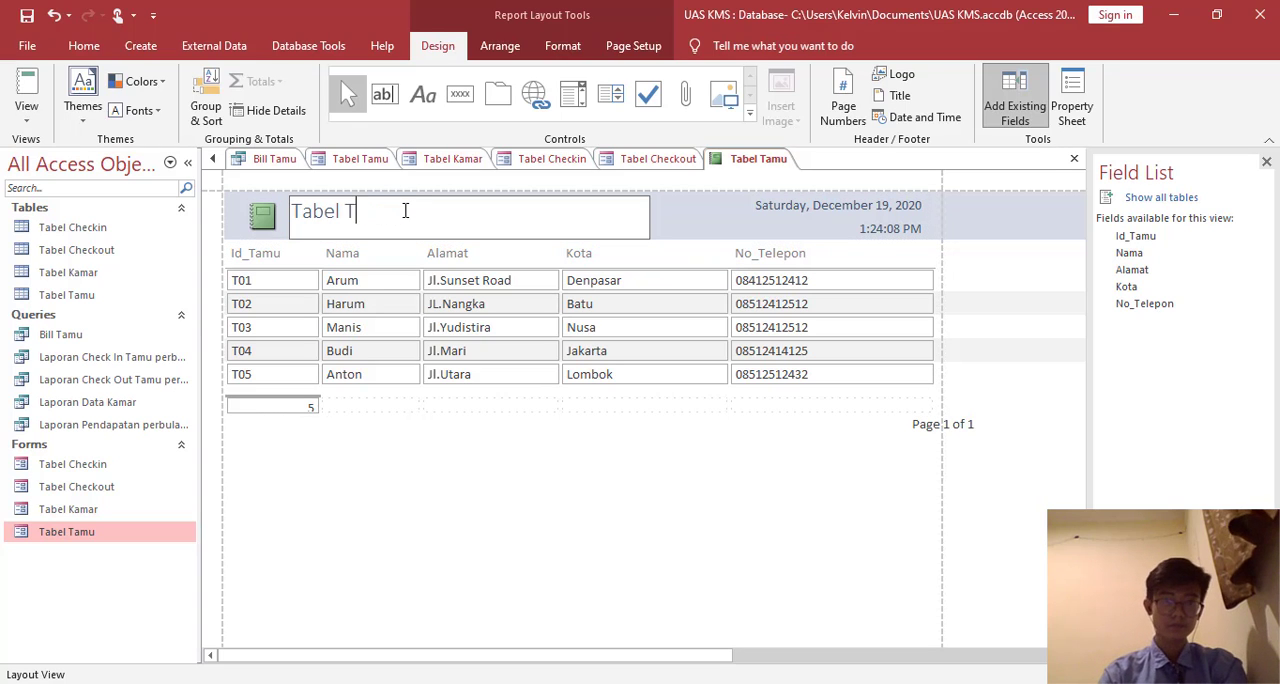
key(BackSpace)
key(BackSpace)
key(BackSpace)
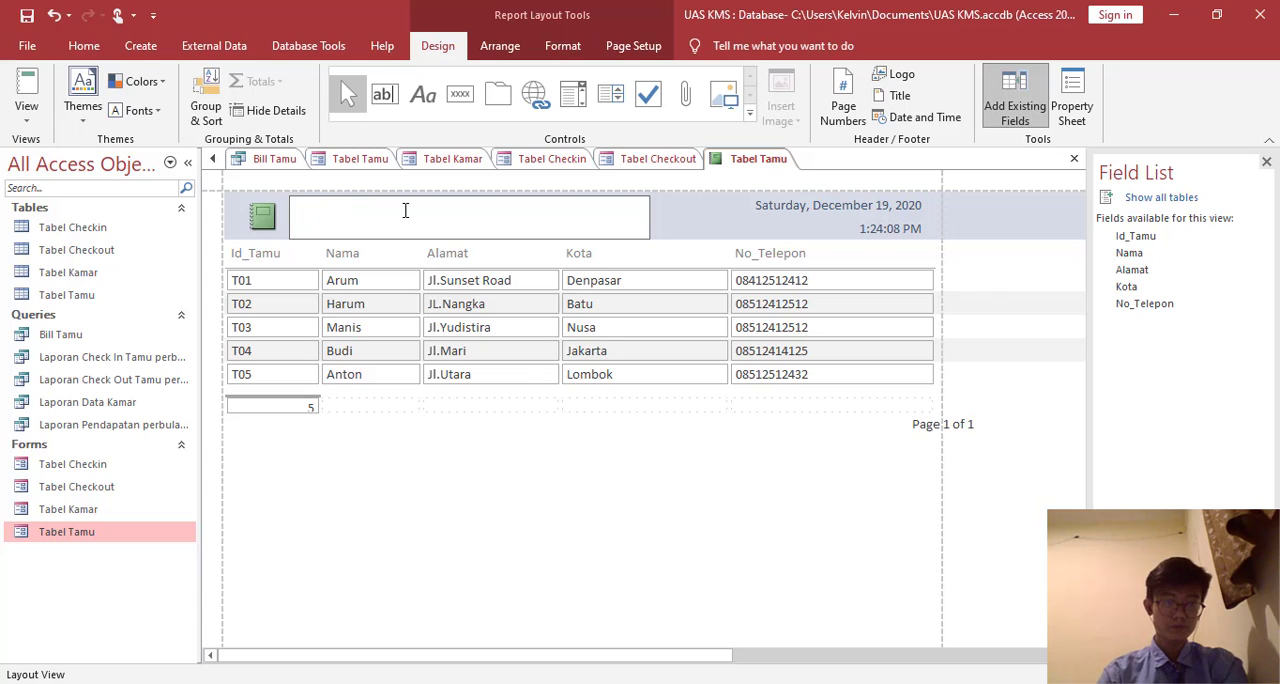
text(Laporan )
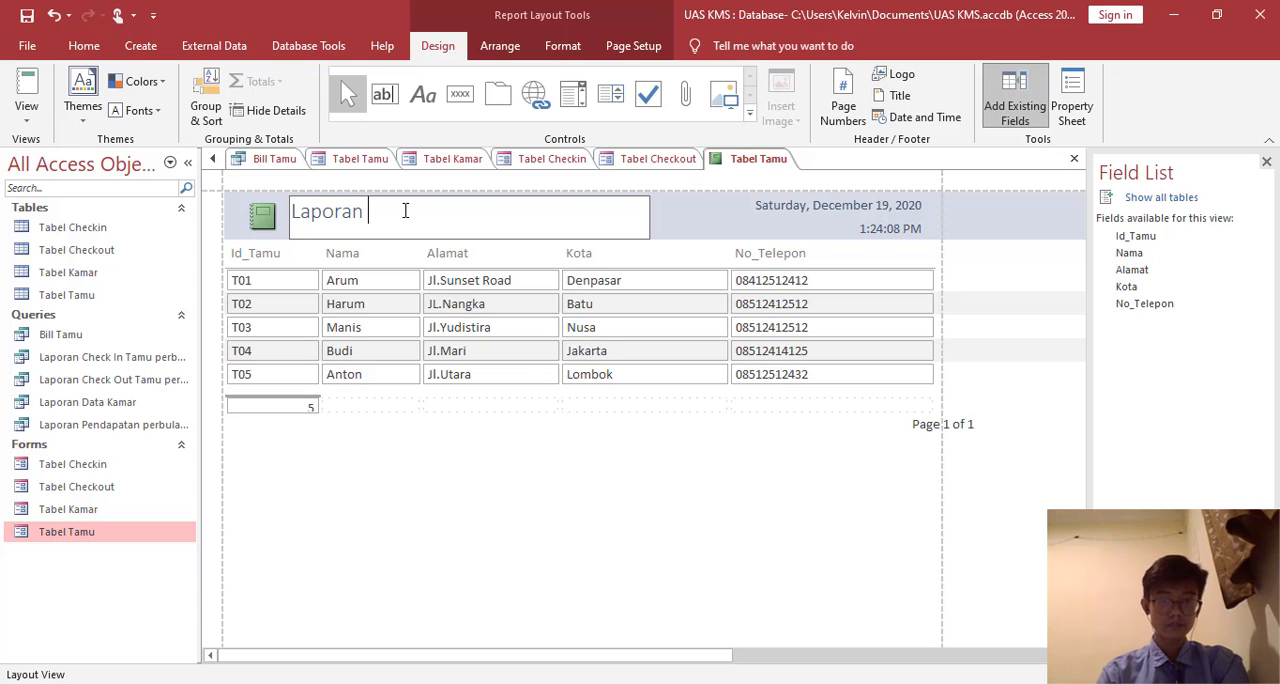
text(Tamu Hotel)
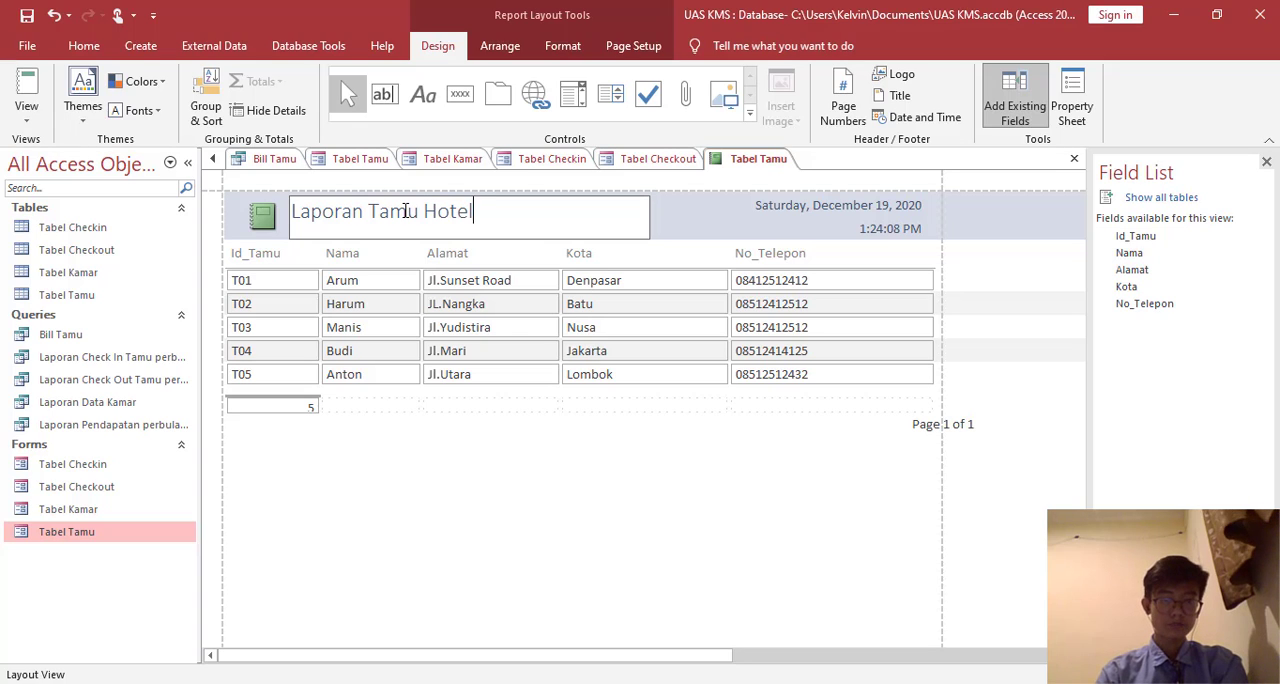
text( IPB)
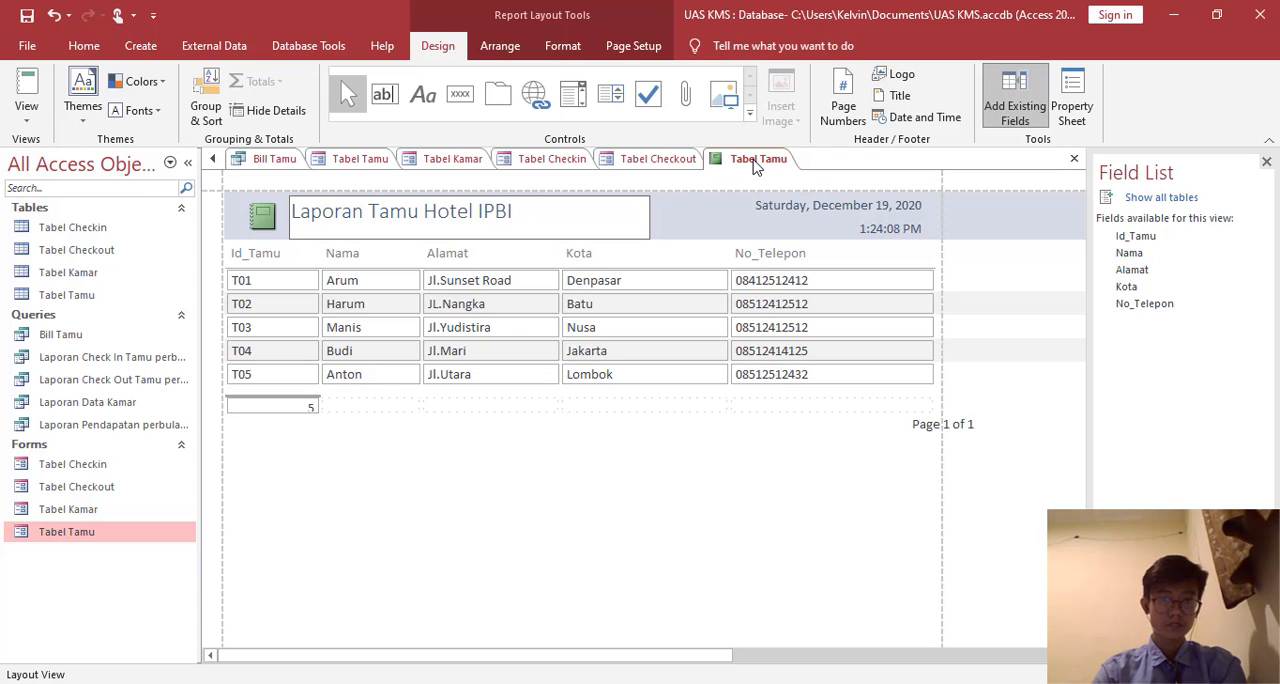
- Save the report as "Laporan Tamu Hotel IPBI" and display it in Report View
right_click(743, 162)
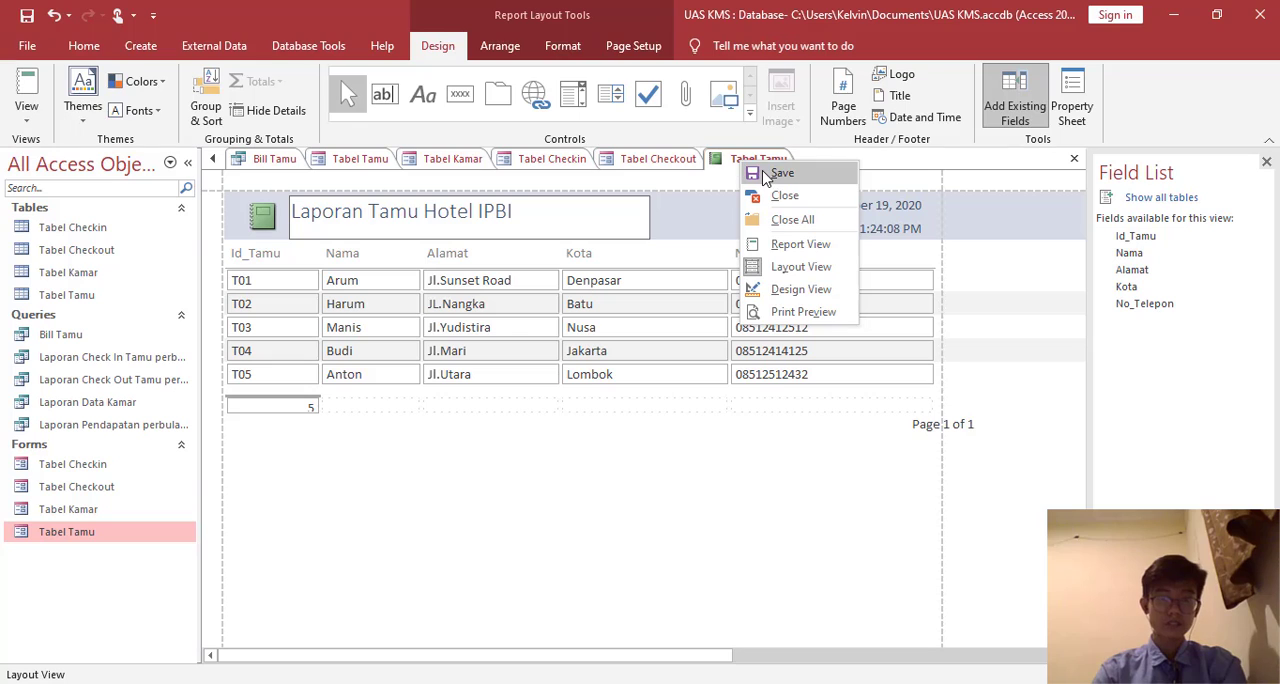
click(766, 175)
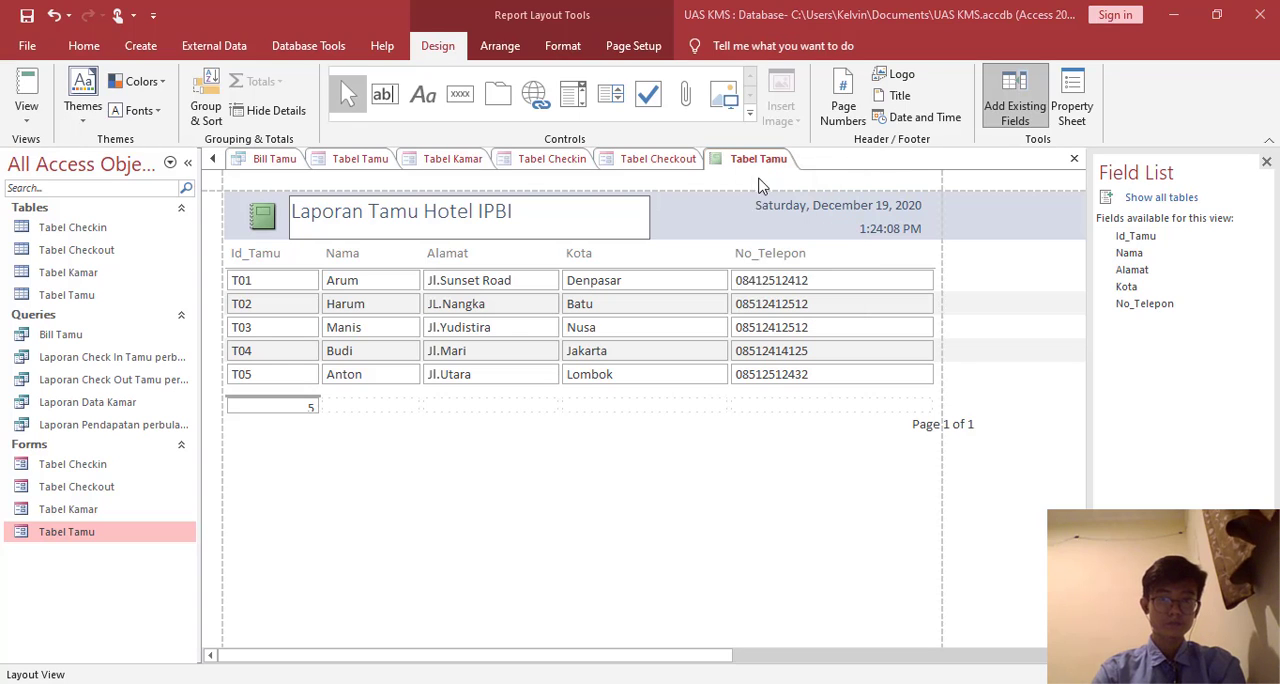
text(Laporan Tamu Hotel IPBI)
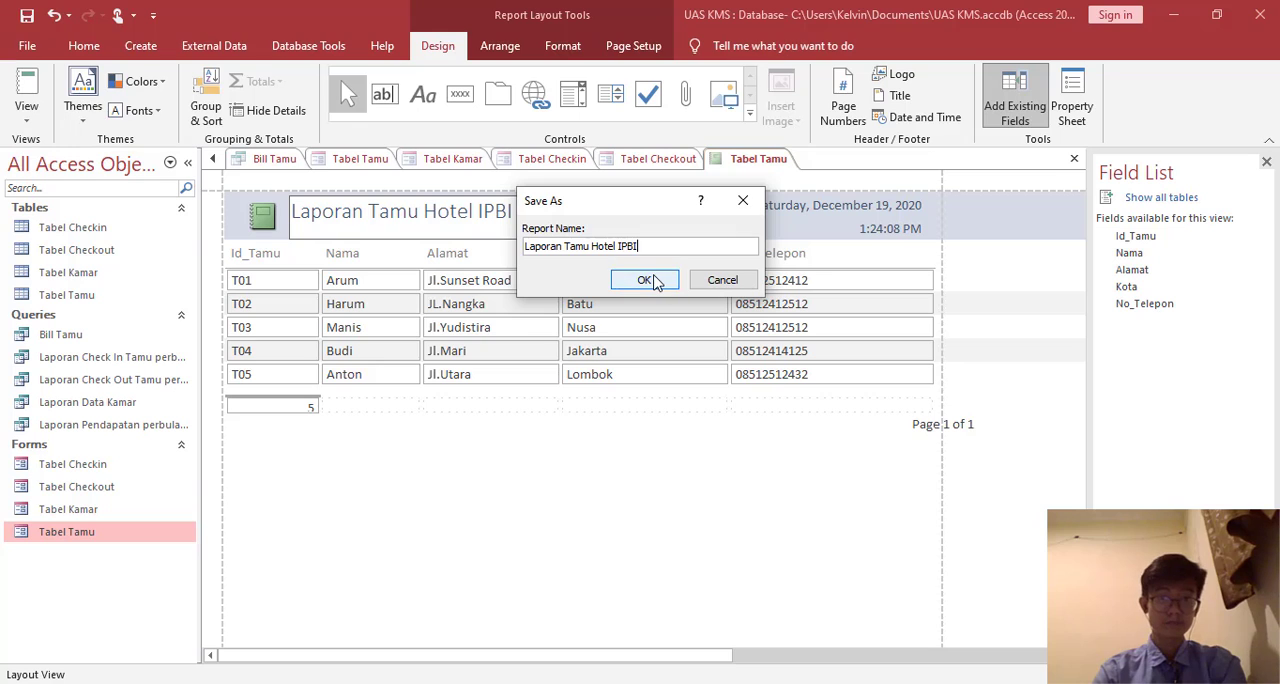
click(648, 281)
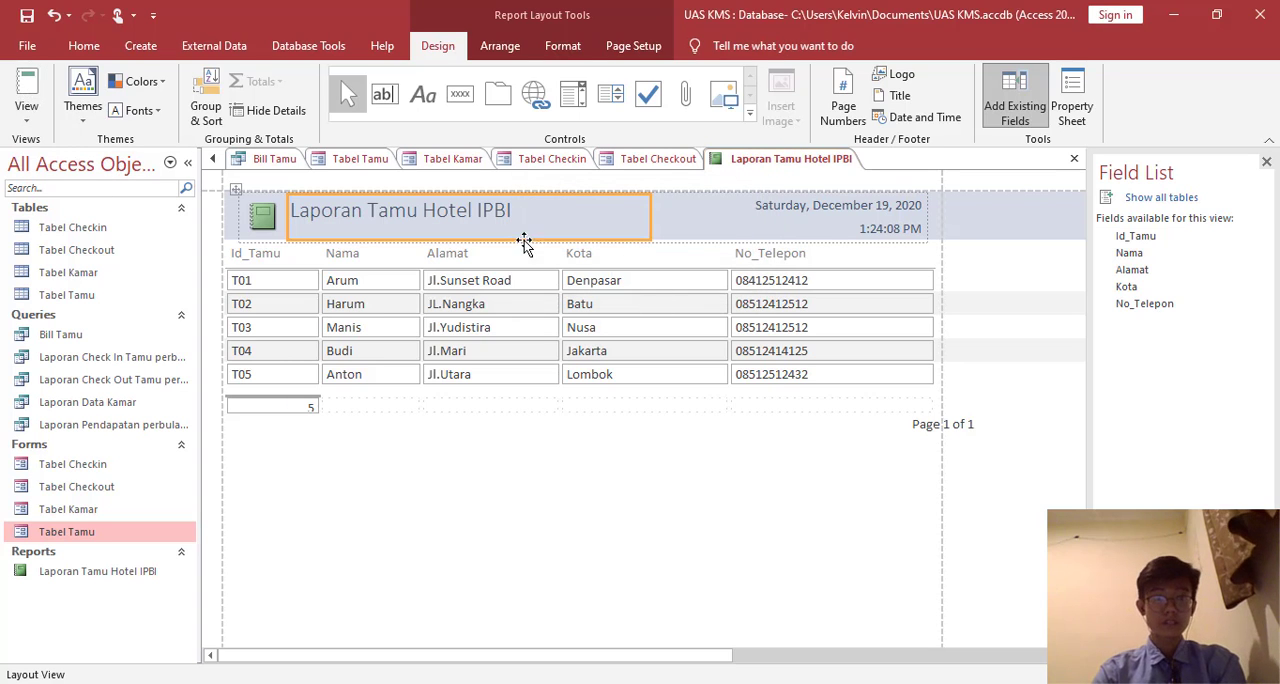
click(26, 90)
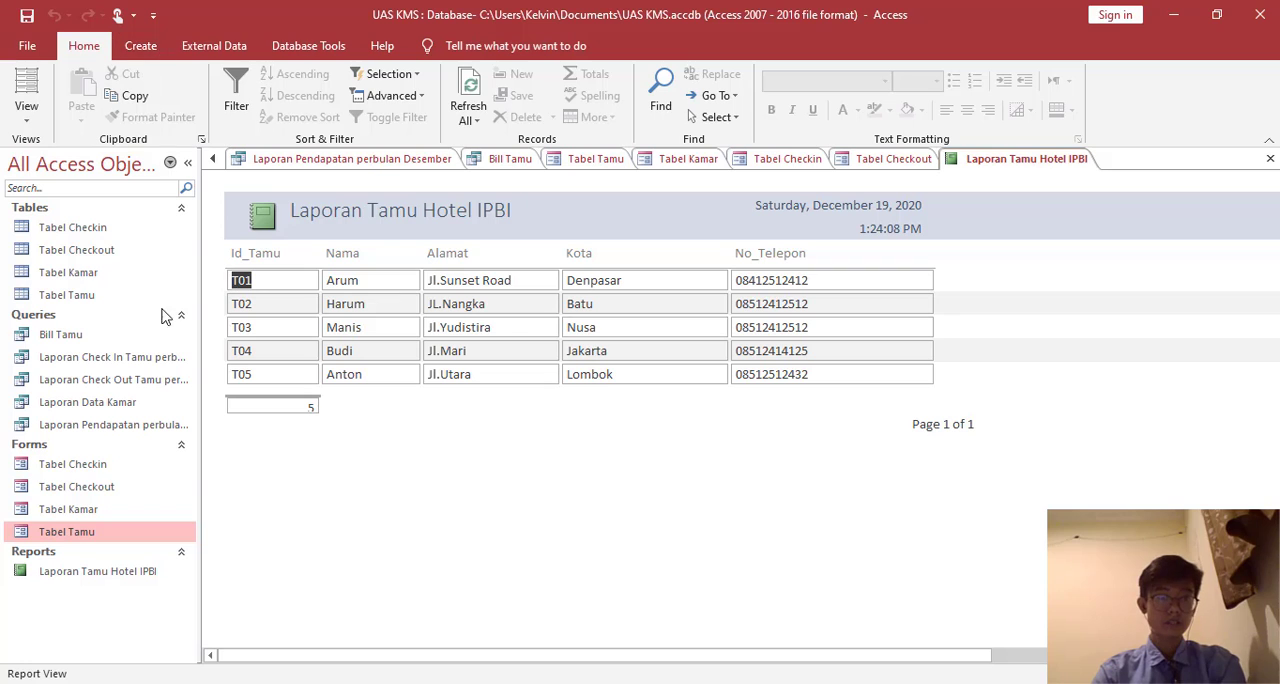
- Open the Tabel Kamar form and create a basic report from its data
double_click(93, 513)
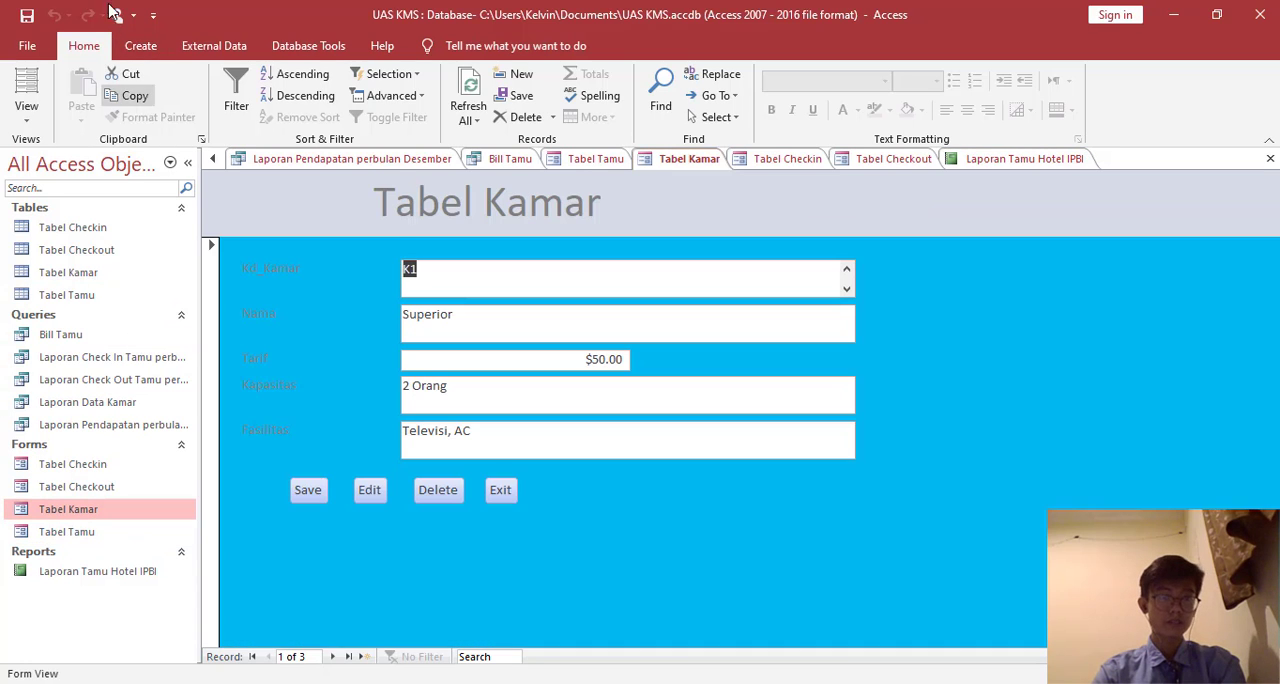
click(138, 46)
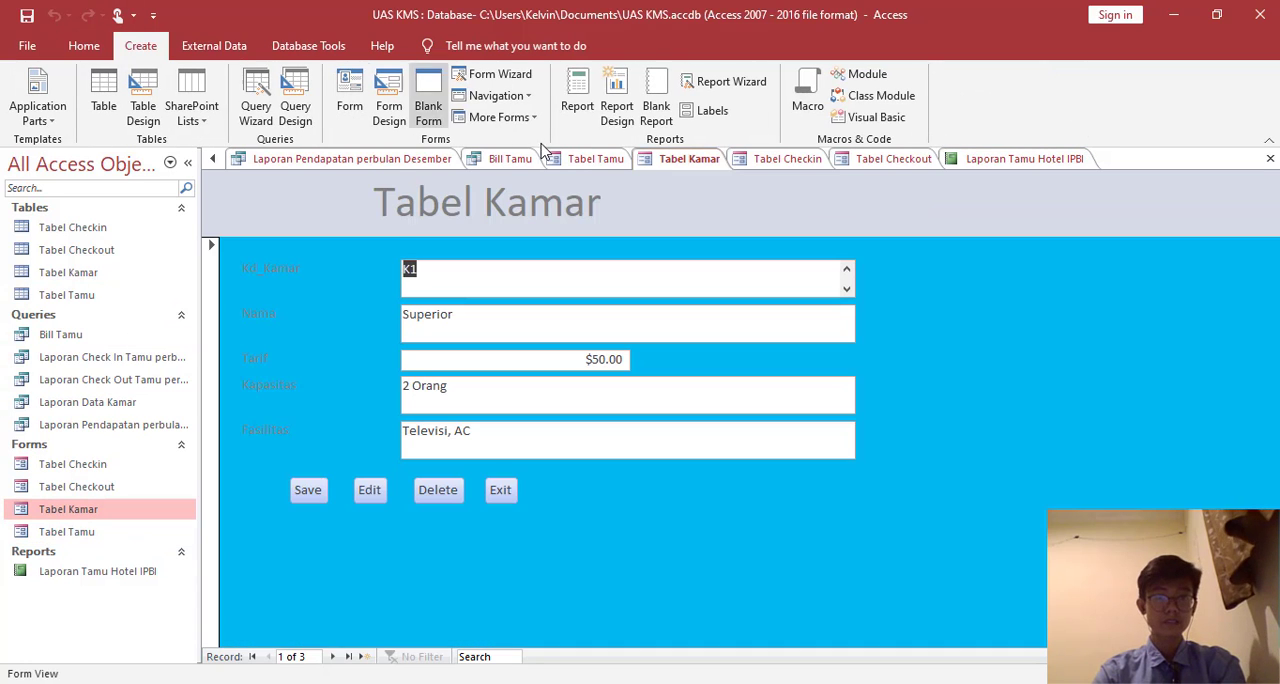
click(577, 104)
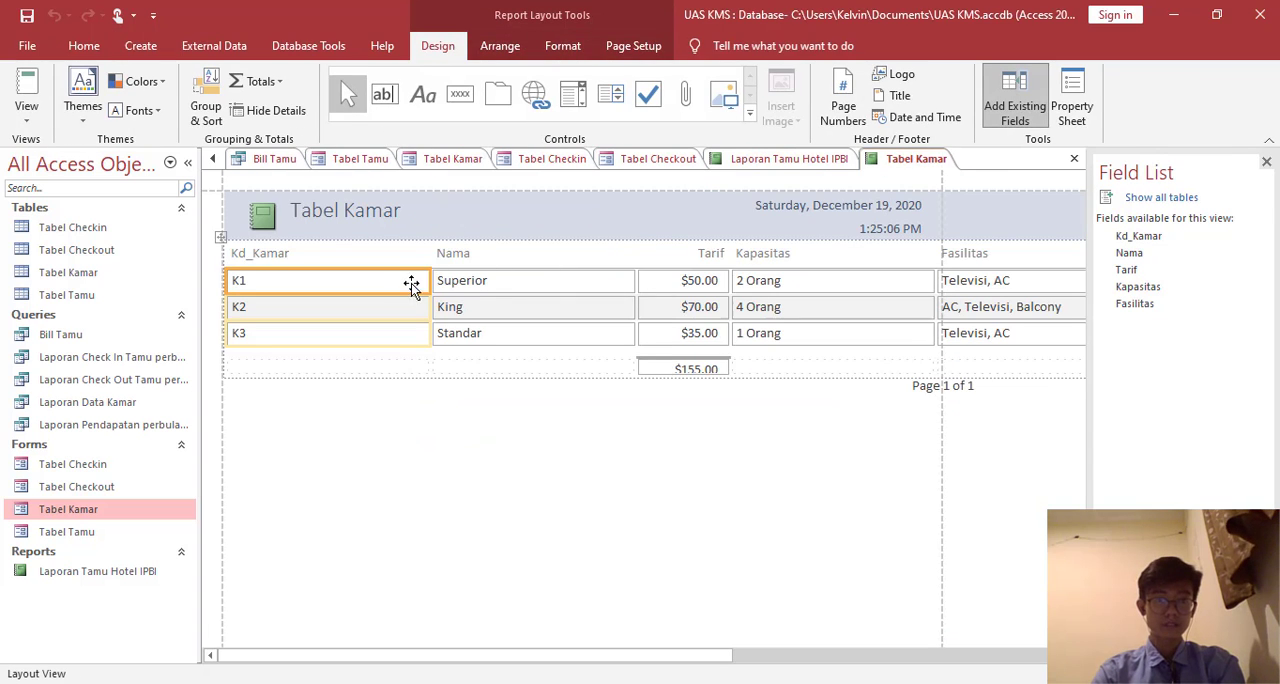
- Narrow the Kd_Kamar, Nama and Fasilitas columns to fit the page width and display the Tabel Kamar report in Report View
click(430, 253)
drag(427, 254, 323, 256)
click(485, 256)
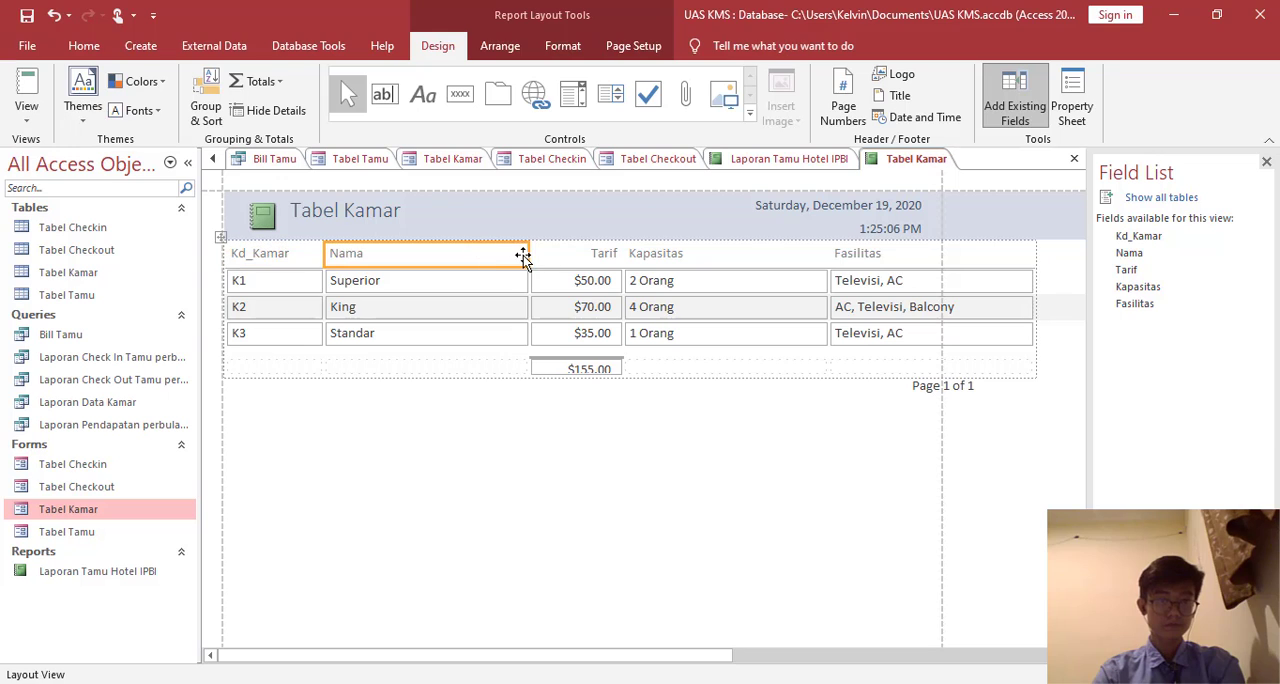
drag(530, 253, 466, 253)
click(851, 254)
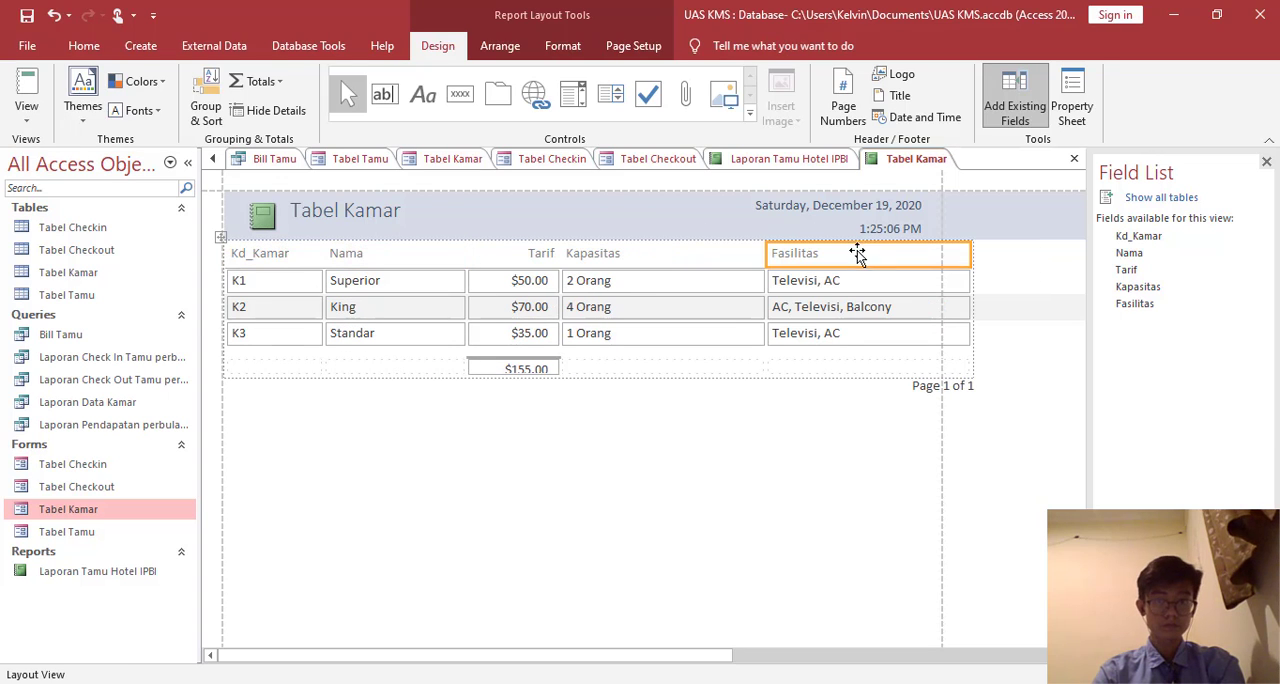
drag(971, 246, 938, 246)
click(740, 253)
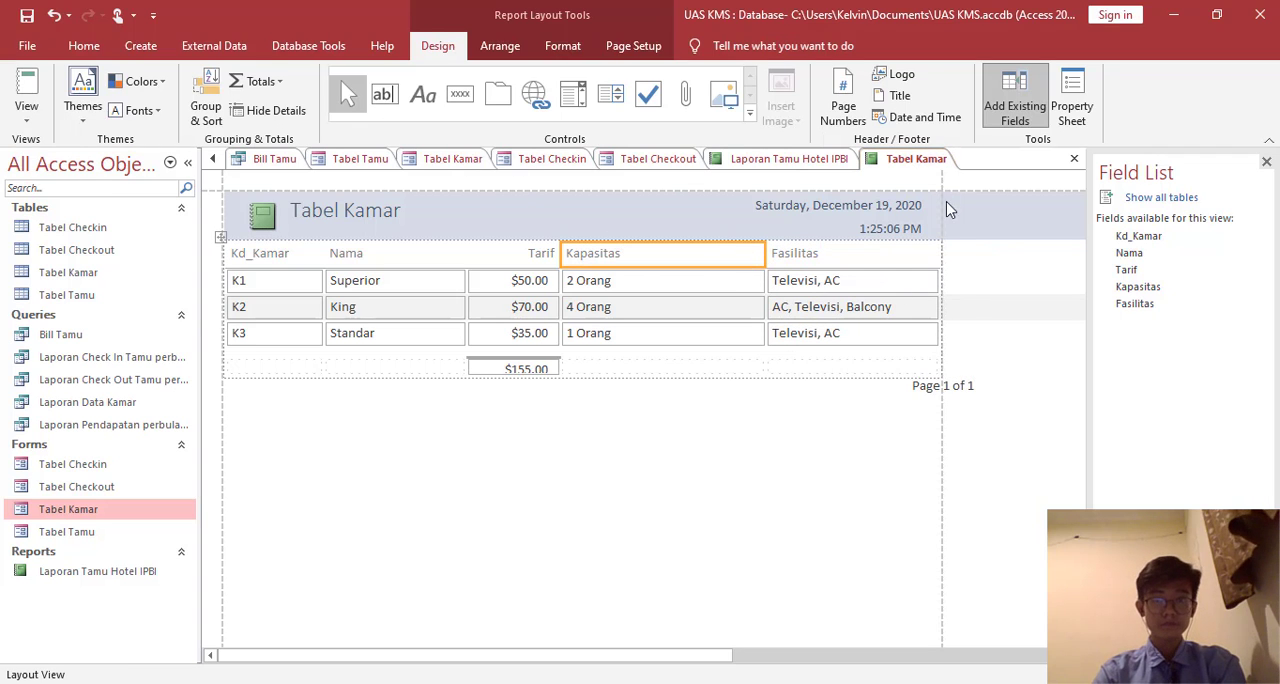
right_click(910, 166)
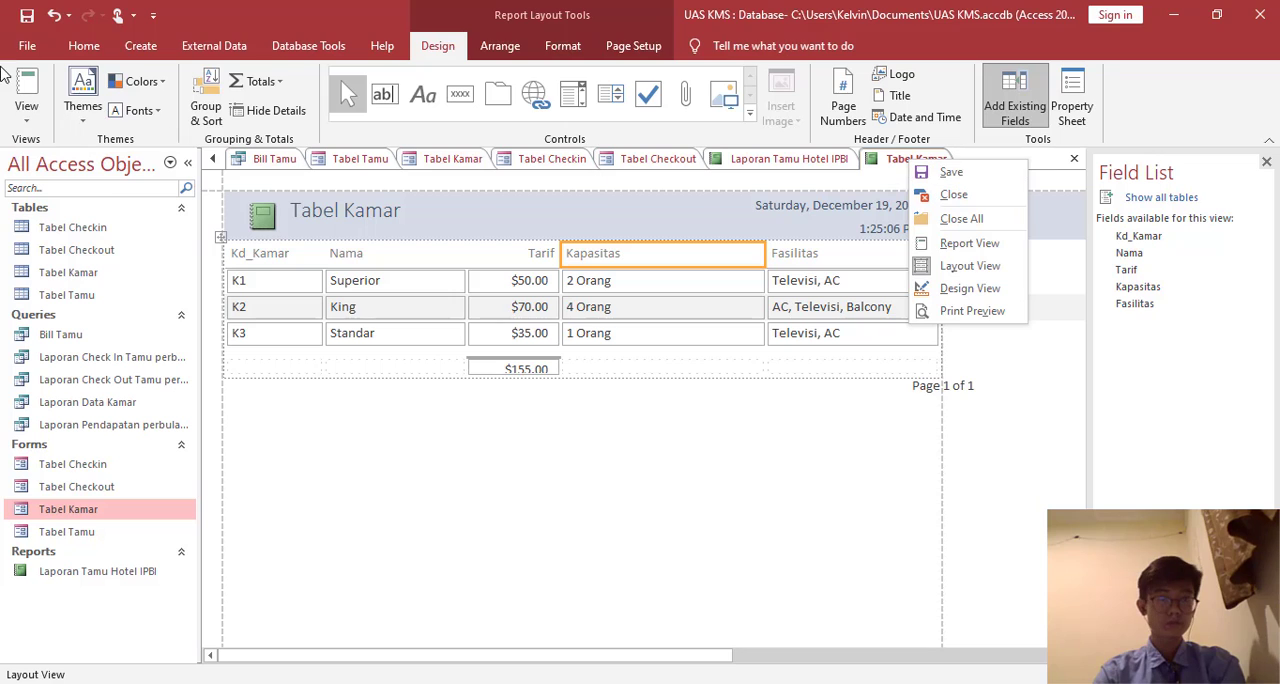
click(27, 88)
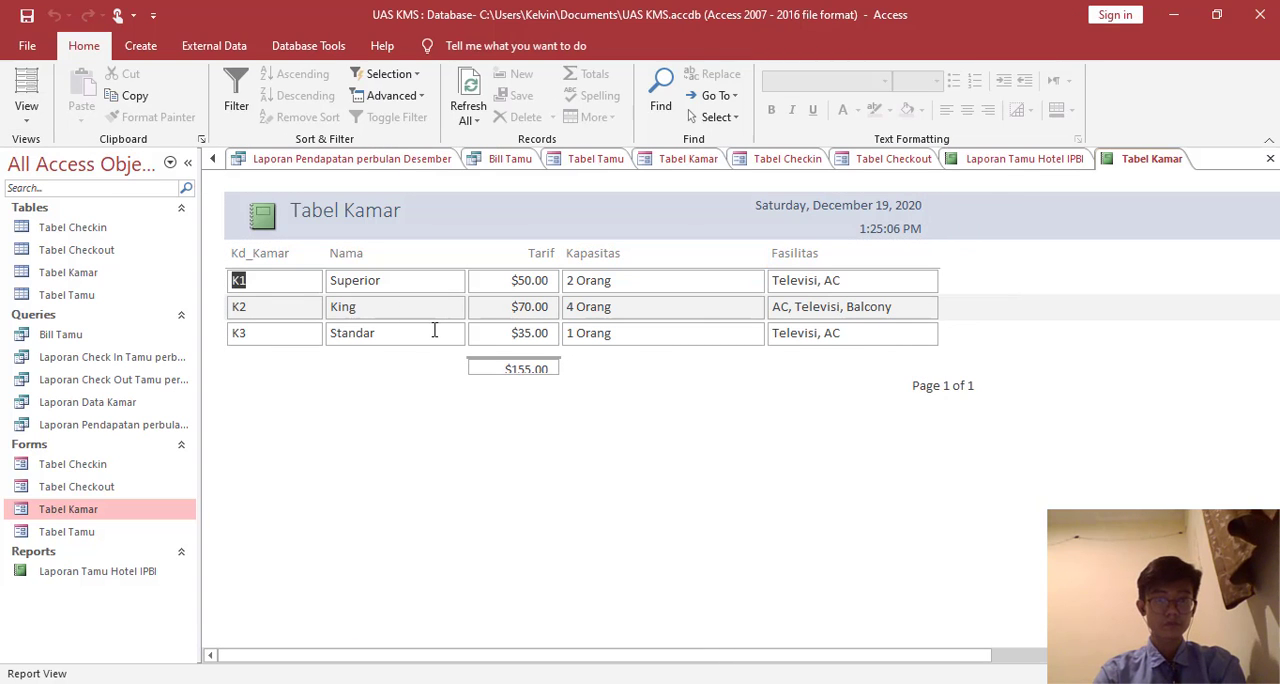
- Open the Tabel Kamar report in Design View and change its header title to "Laporan Kamar Hotel IPBI"
right_click(1132, 168)
click(1180, 289)
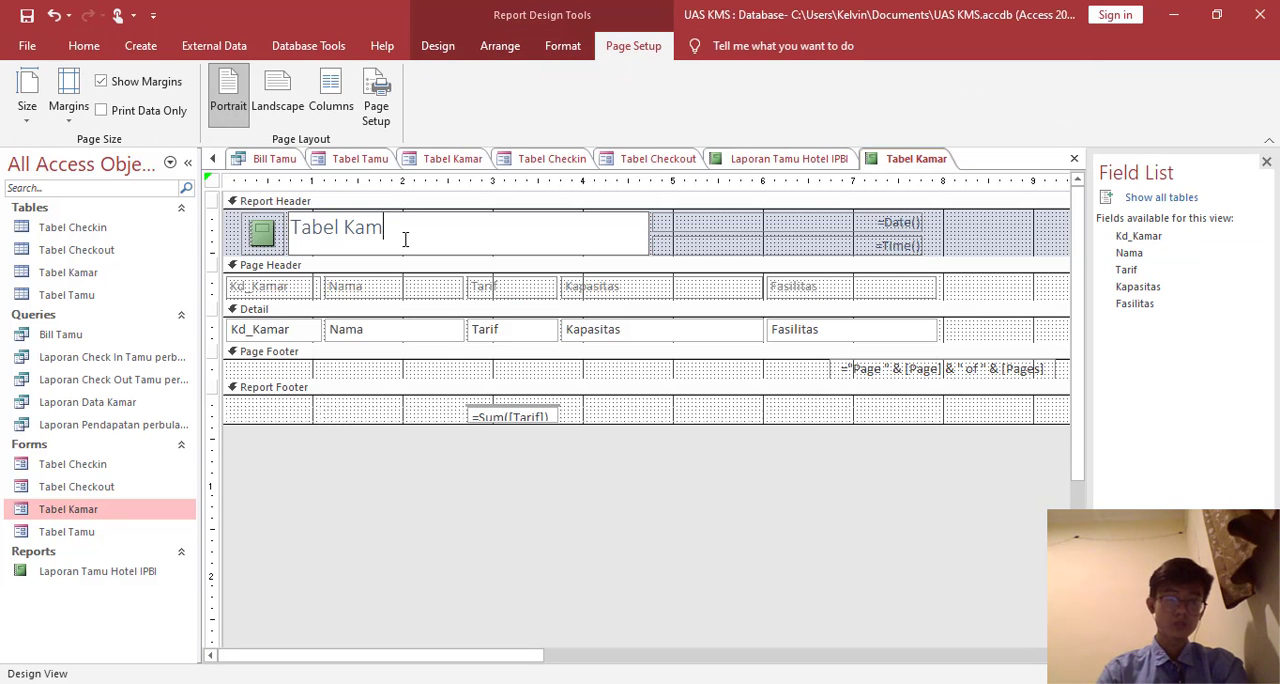
key(BackSpace)
key(BackSpace)
key(BackSpace)
key(BackSpace)
key(BackSpace)
key(BackSpace)
key(BackSpace)
key(BackSpace)
key(BackSpace)
text(L)
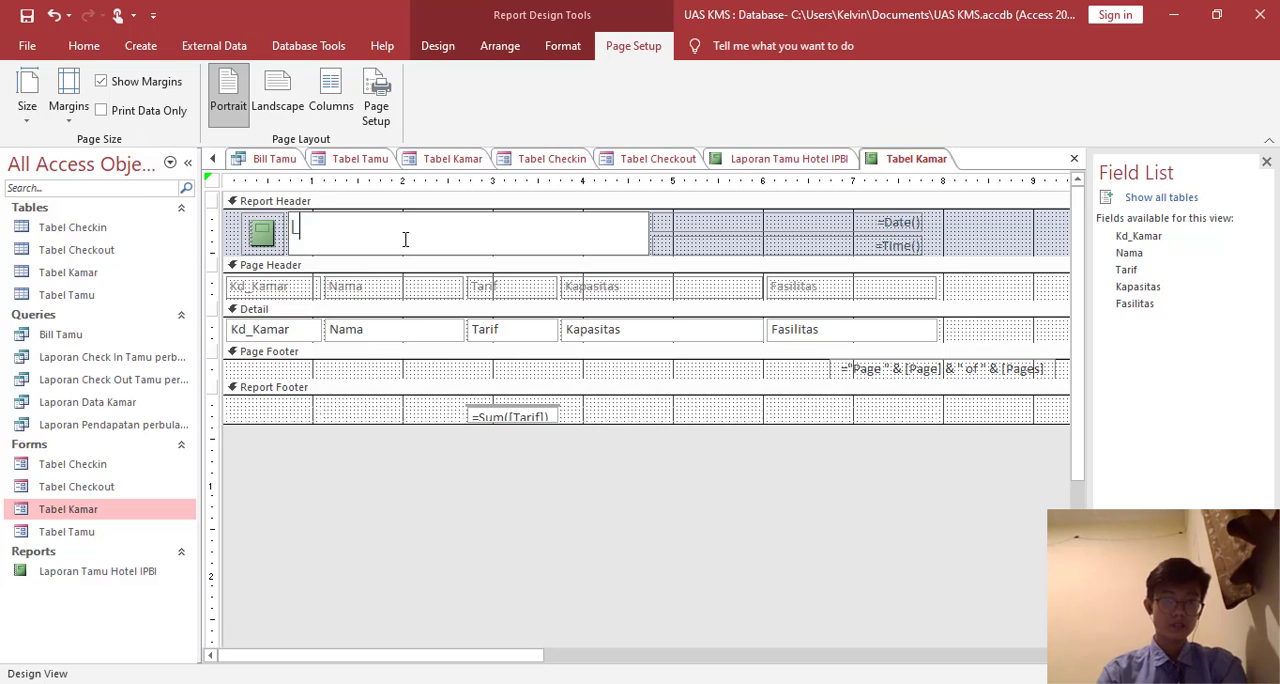
text(aporan Kamar Hote)
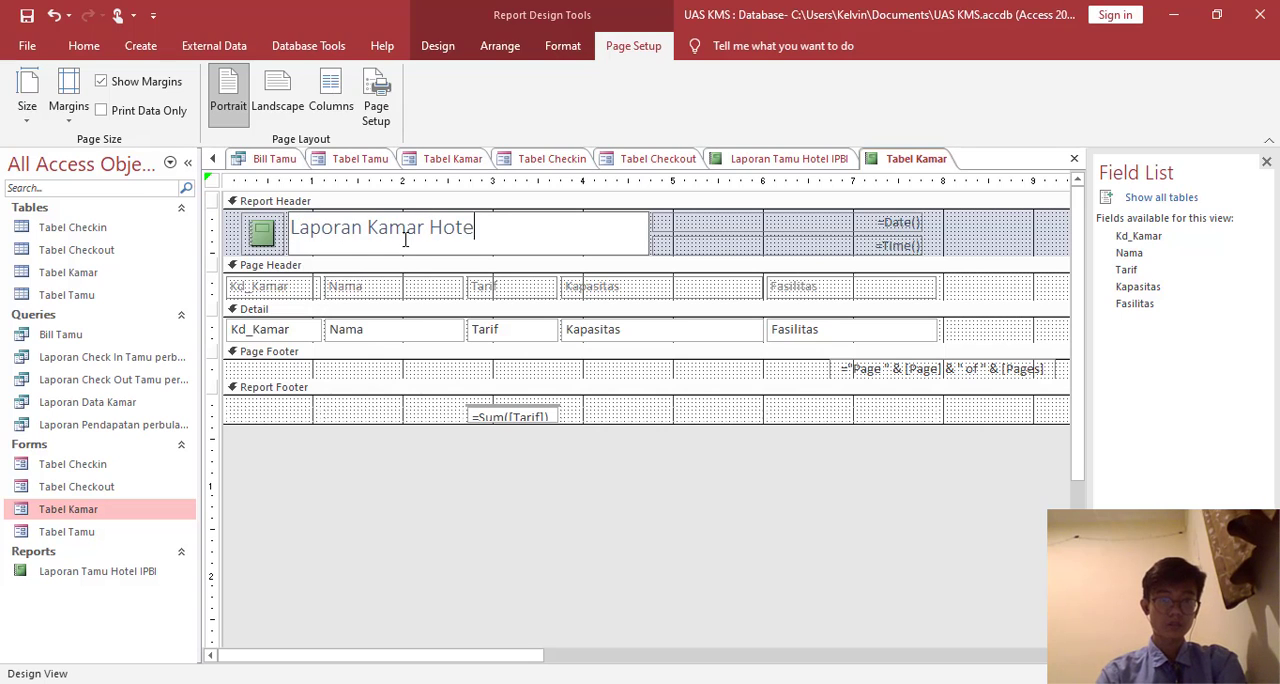
text(l IPBI)
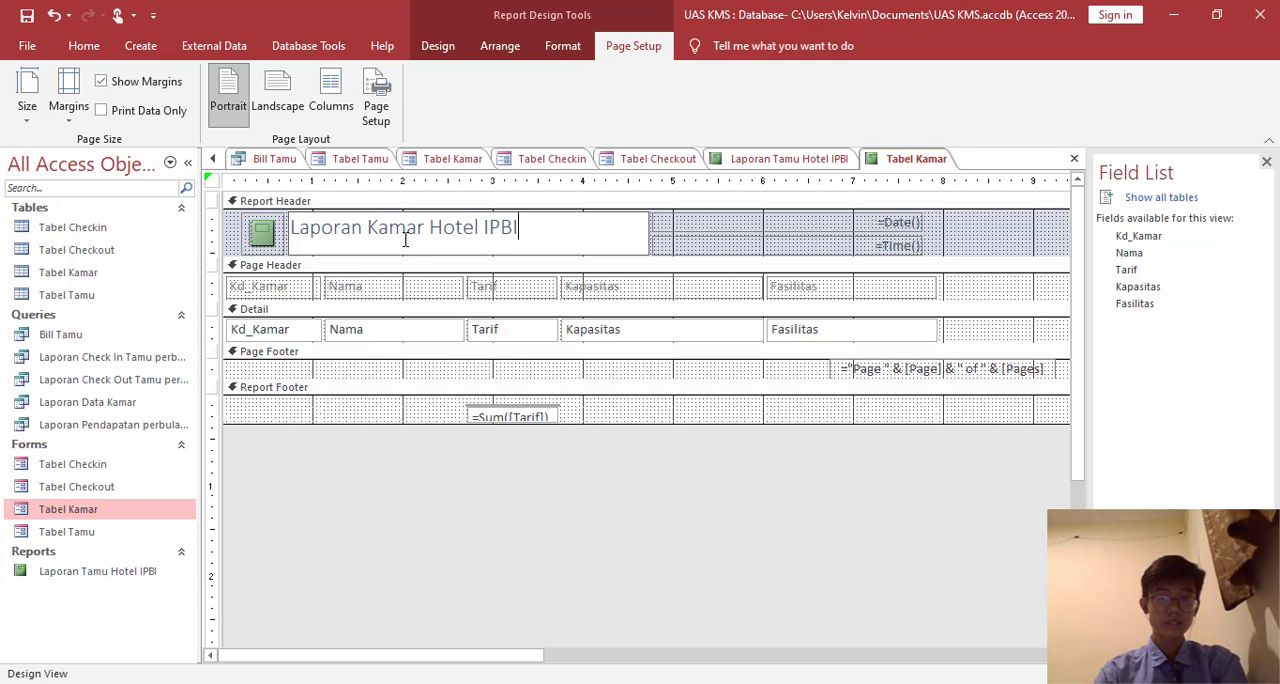
- Save the report as "Laporan Kamar Hotel IPBI" and display it in Report View
right_click(914, 160)
click(932, 173)
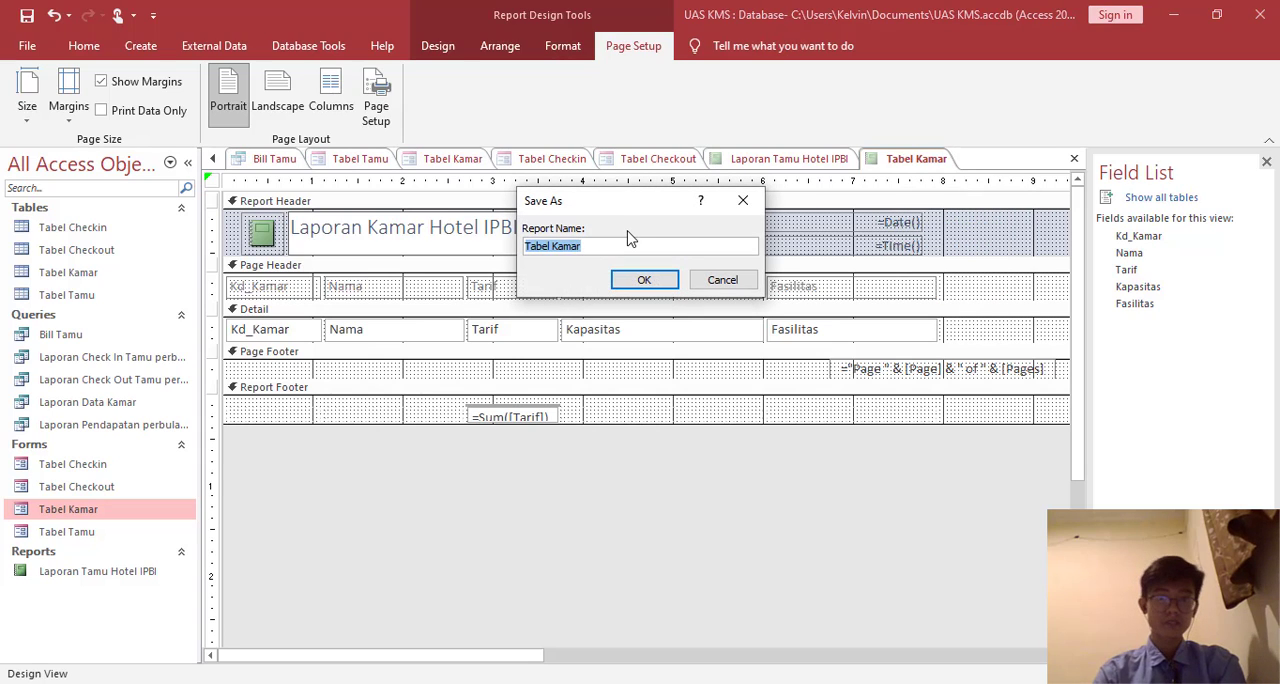
text(Laporan)
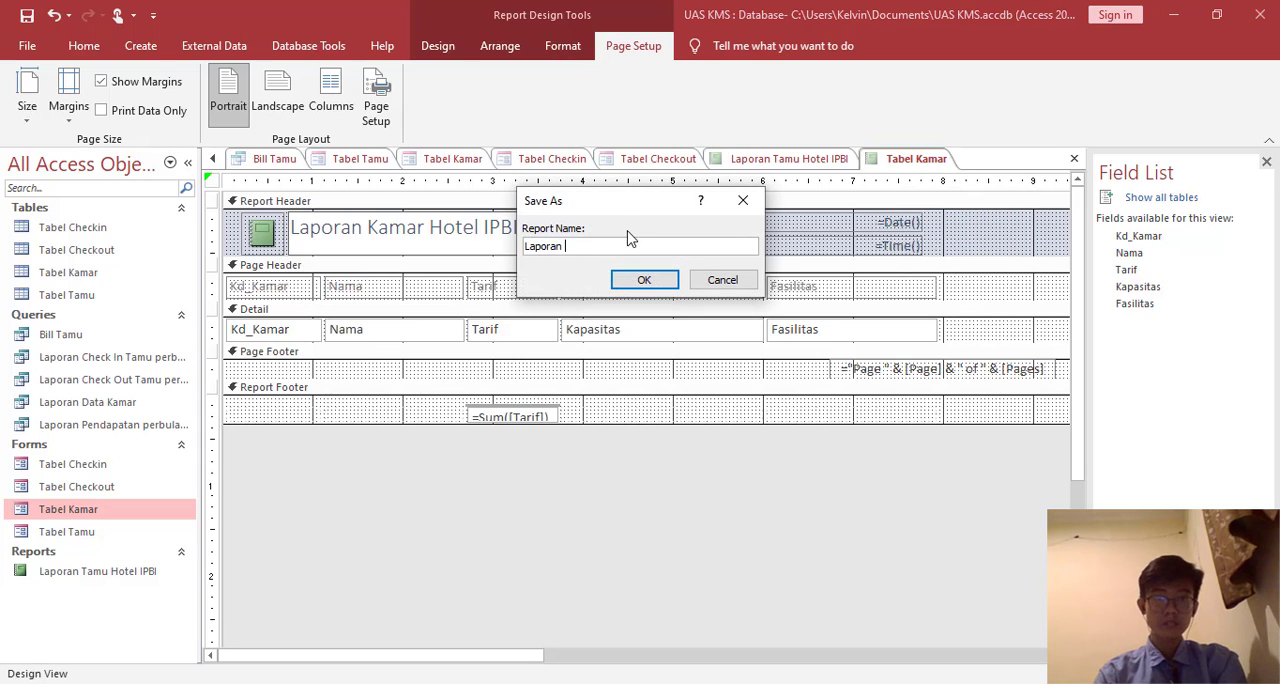
text( T)
key(BackSpace)
text(Kamar Hotel IPBI)
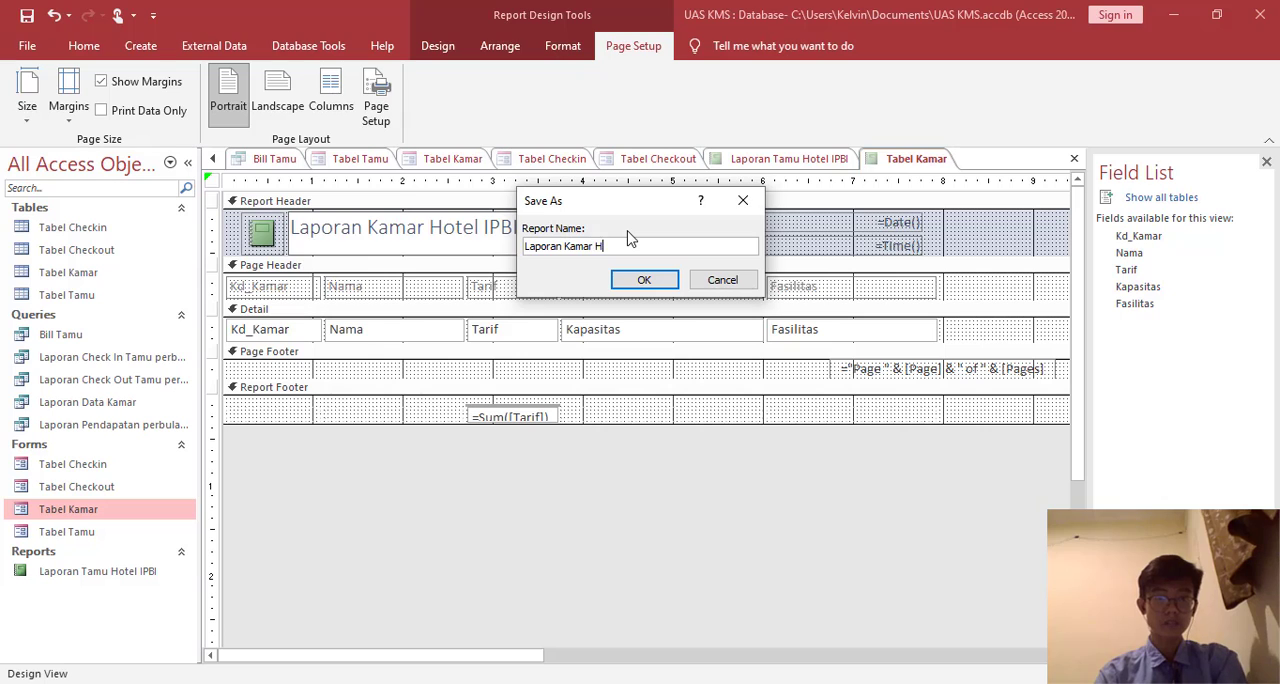
click(671, 280)
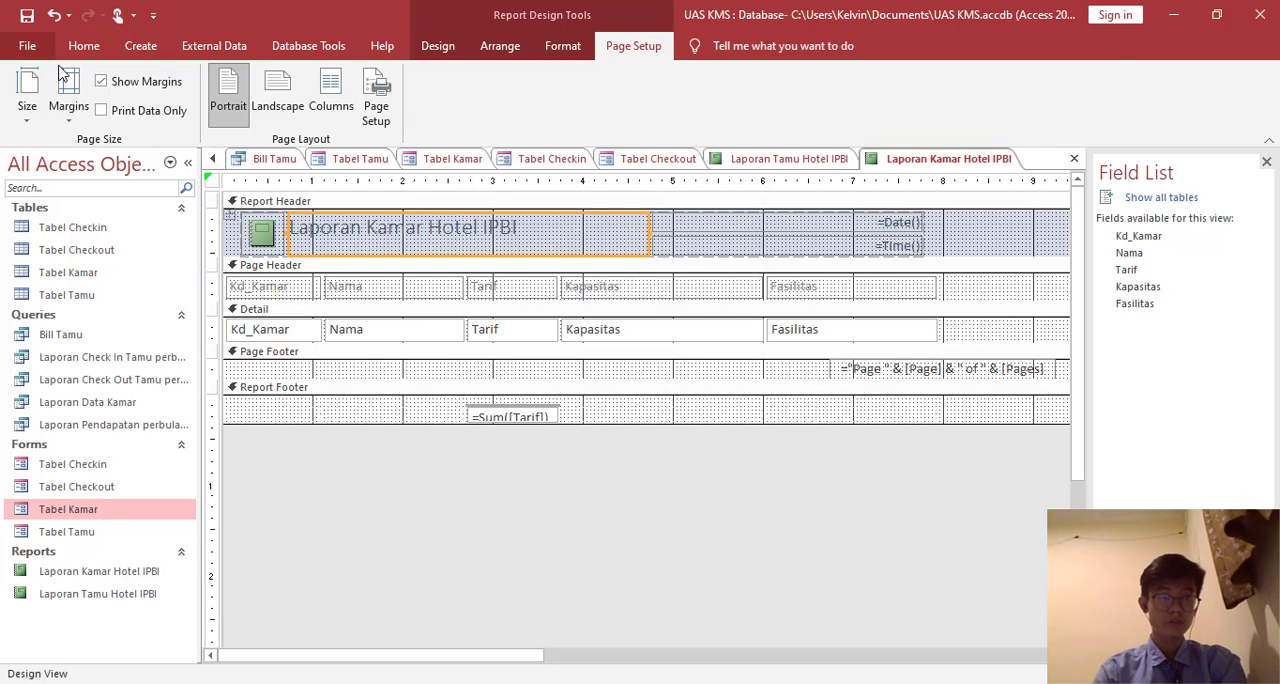
right_click(893, 163)
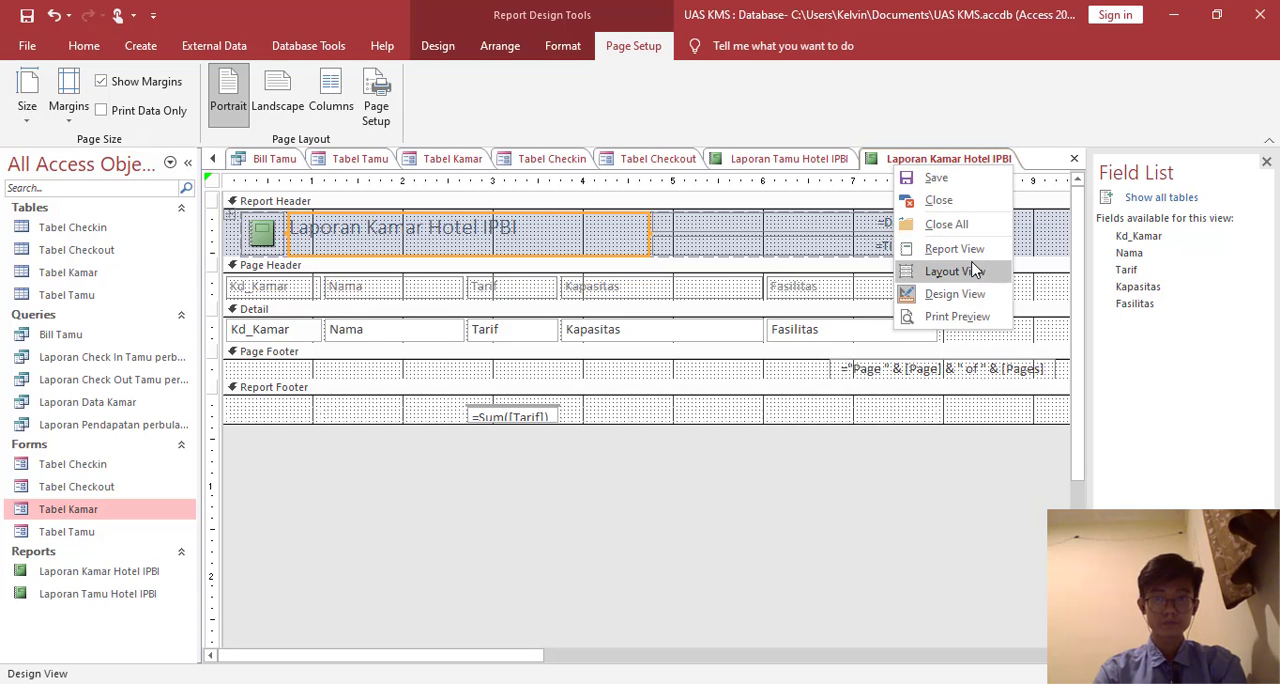
click(920, 248)
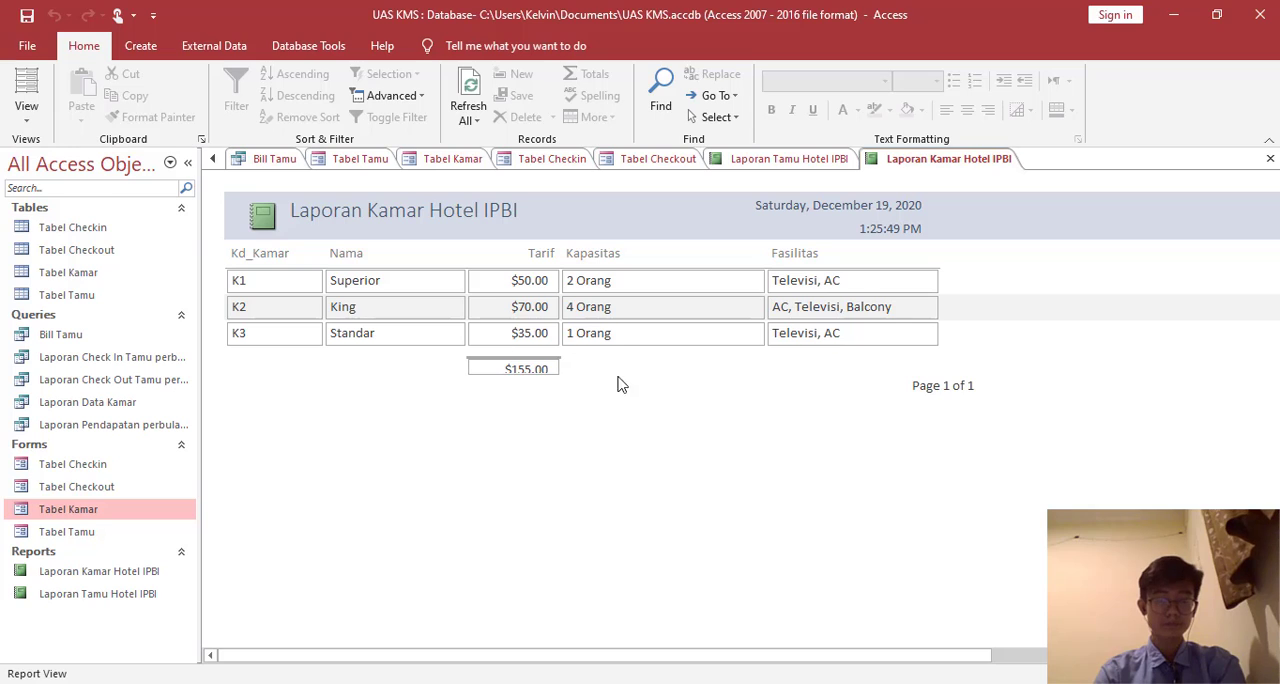
- Open the Tabel Checkin form and create a basic report from its data
double_click(72, 464)
click(140, 45)
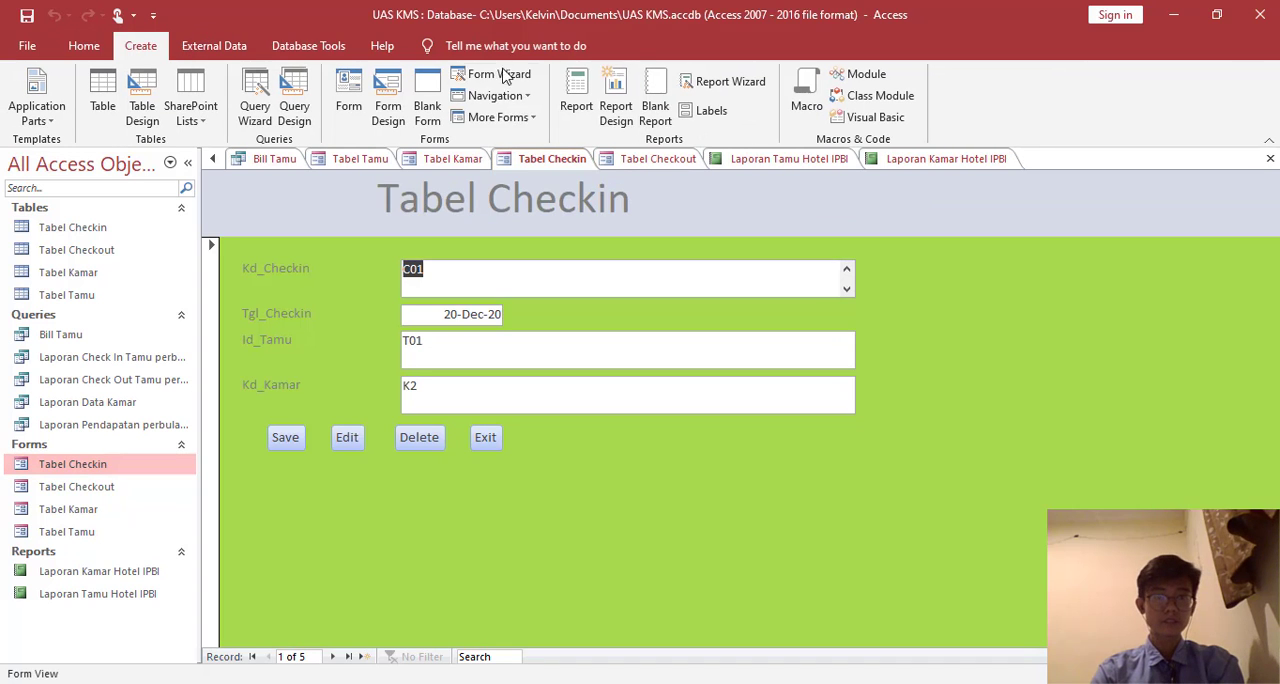
click(578, 105)
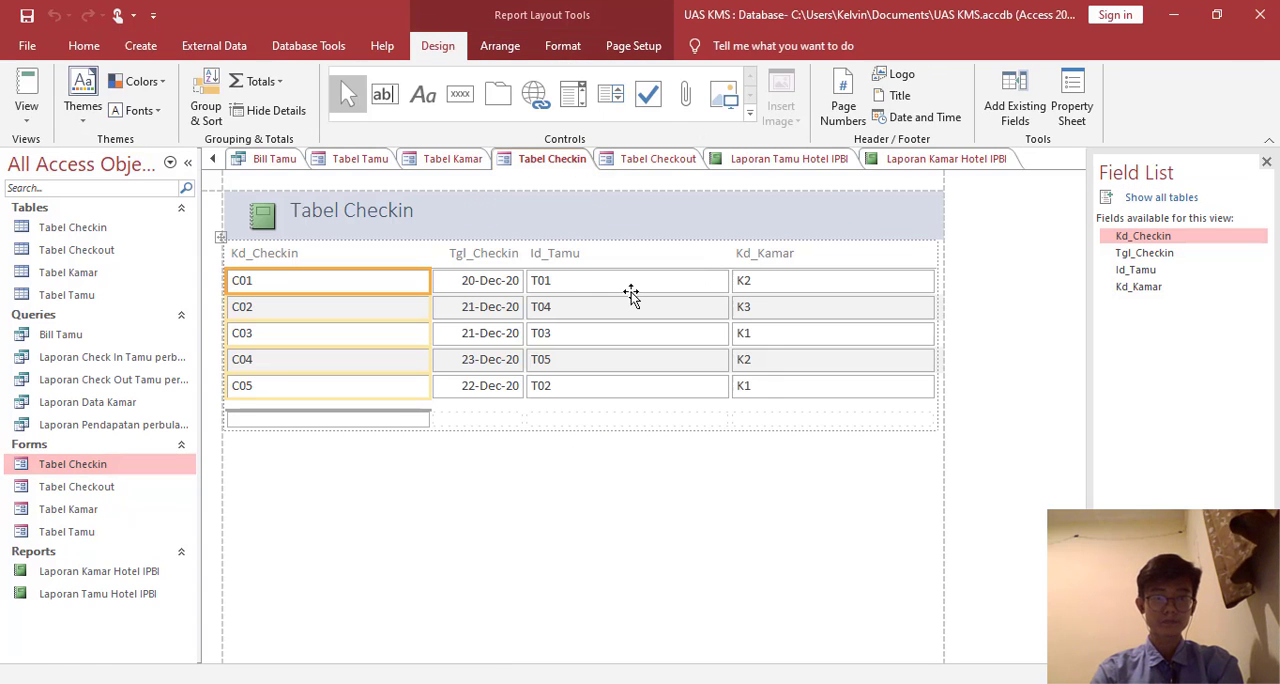
- Change the Tabel Checkin report's header title to "Laporan Checkin Hotel IPBI"
click(405, 218)
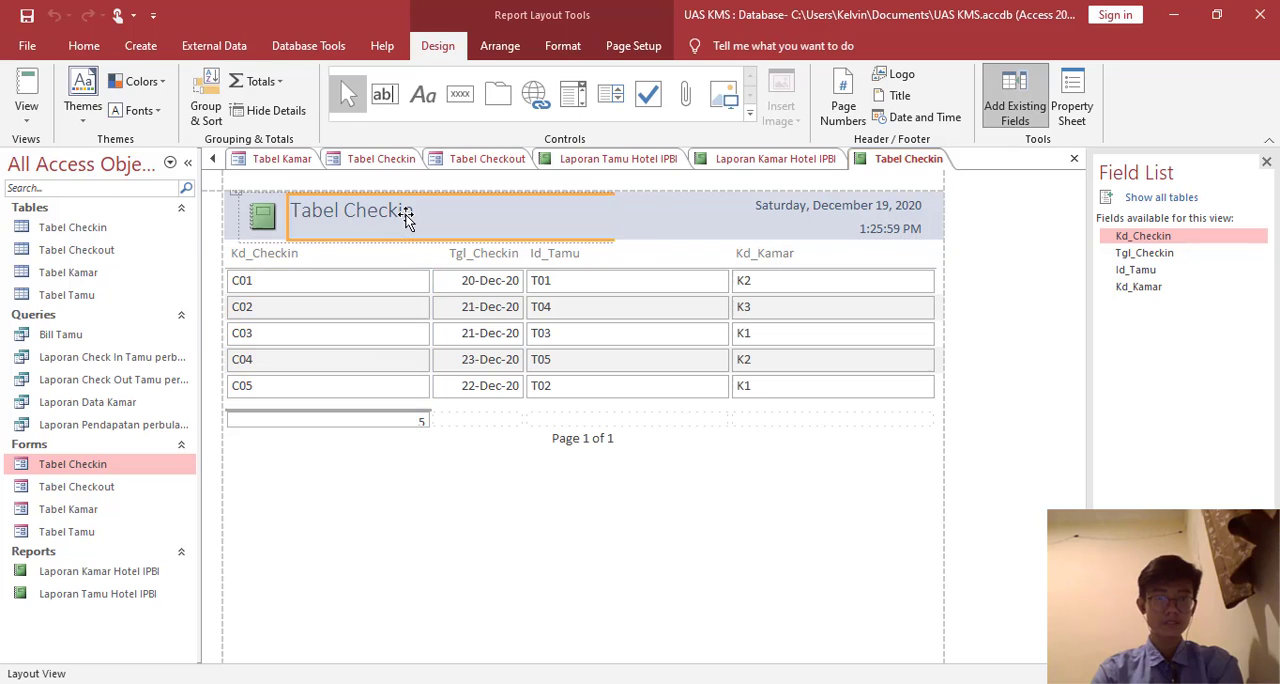
click(410, 212)
key(BackSpace)
key(BackSpace)
key(BackSpace)
key(BackSpace)
key(BackSpace)
key(BackSpace)
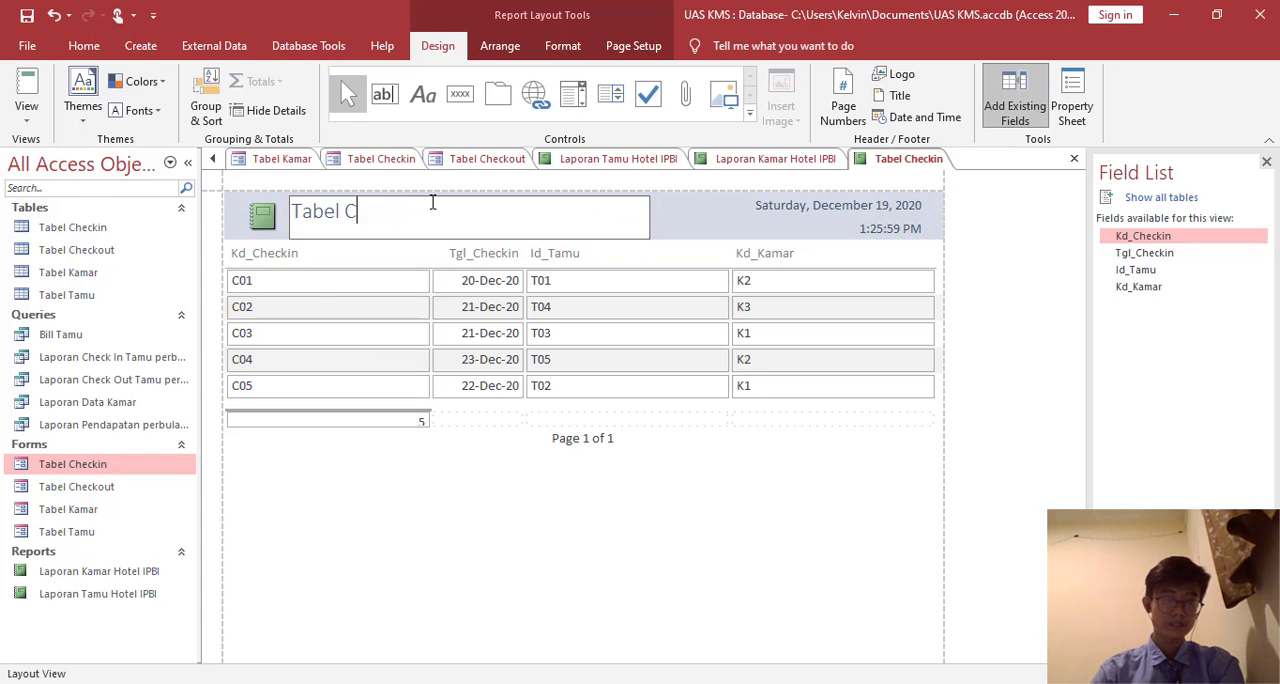
key(BackSpace)
key(BackSpace)
key(BackSpace)
key(BackSpace)
key(BackSpace)
key(BackSpace)
key(BackSpace)
text(Lpa)
key(BackSpace)
key(BackSpace)
text(aporan )
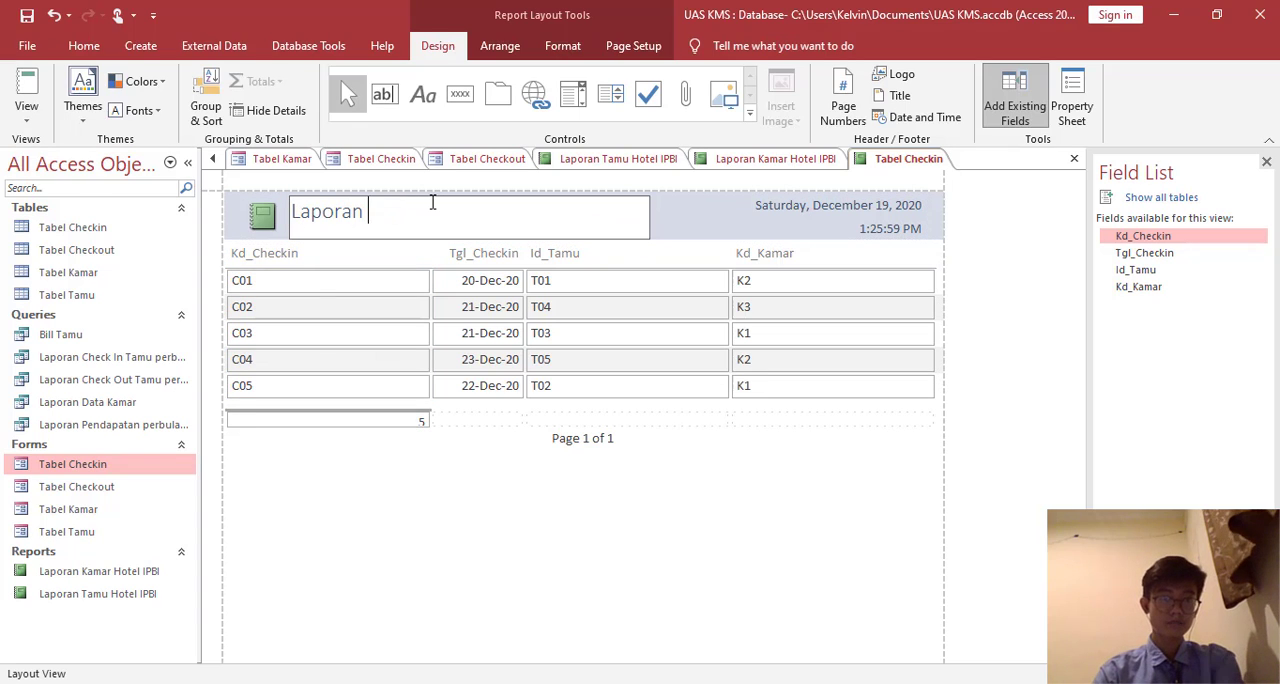
text(Checkin H)
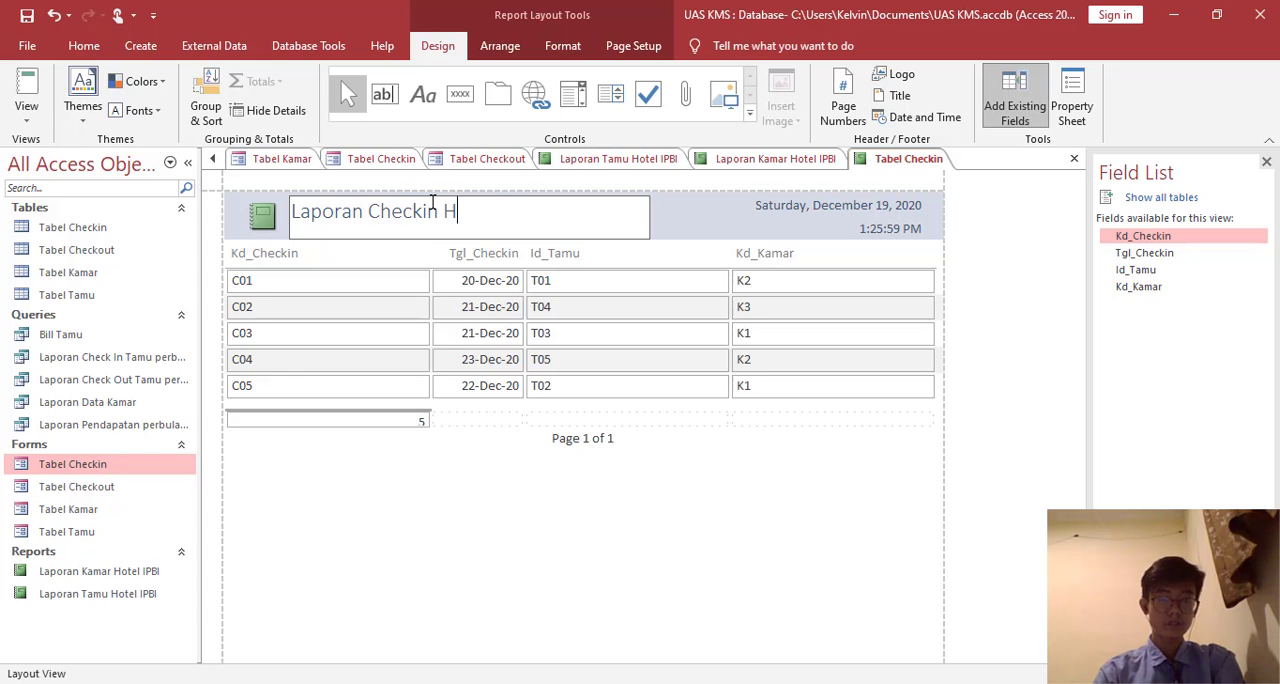
text(otel IPBI)
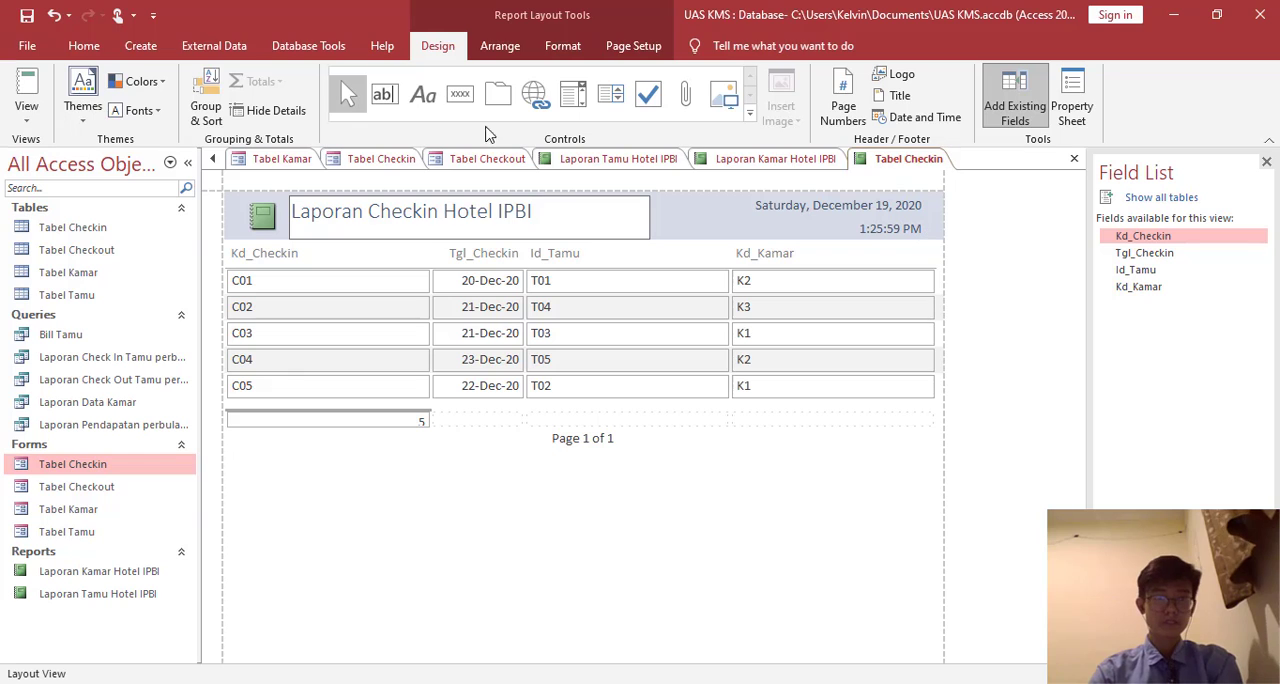
- Display the check-in report in Report View and save it as "Laporan Checkin Desember Hotel IPBI"
click(20, 105)
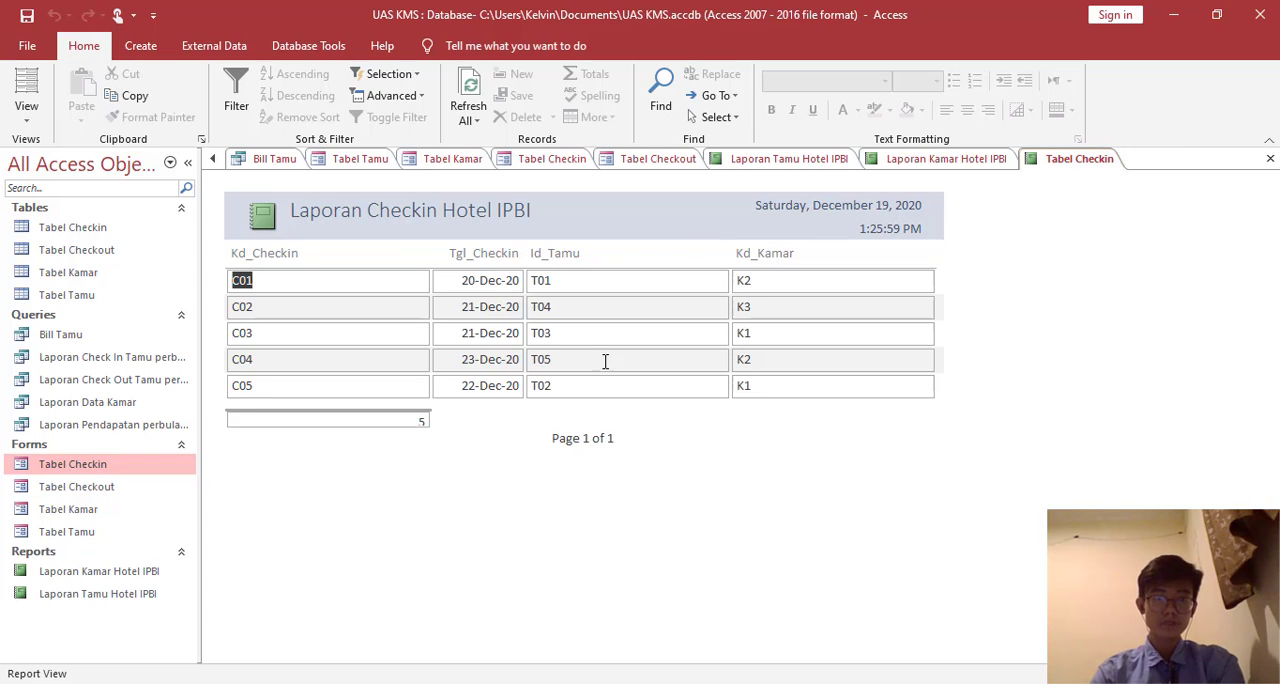
right_click(1099, 161)
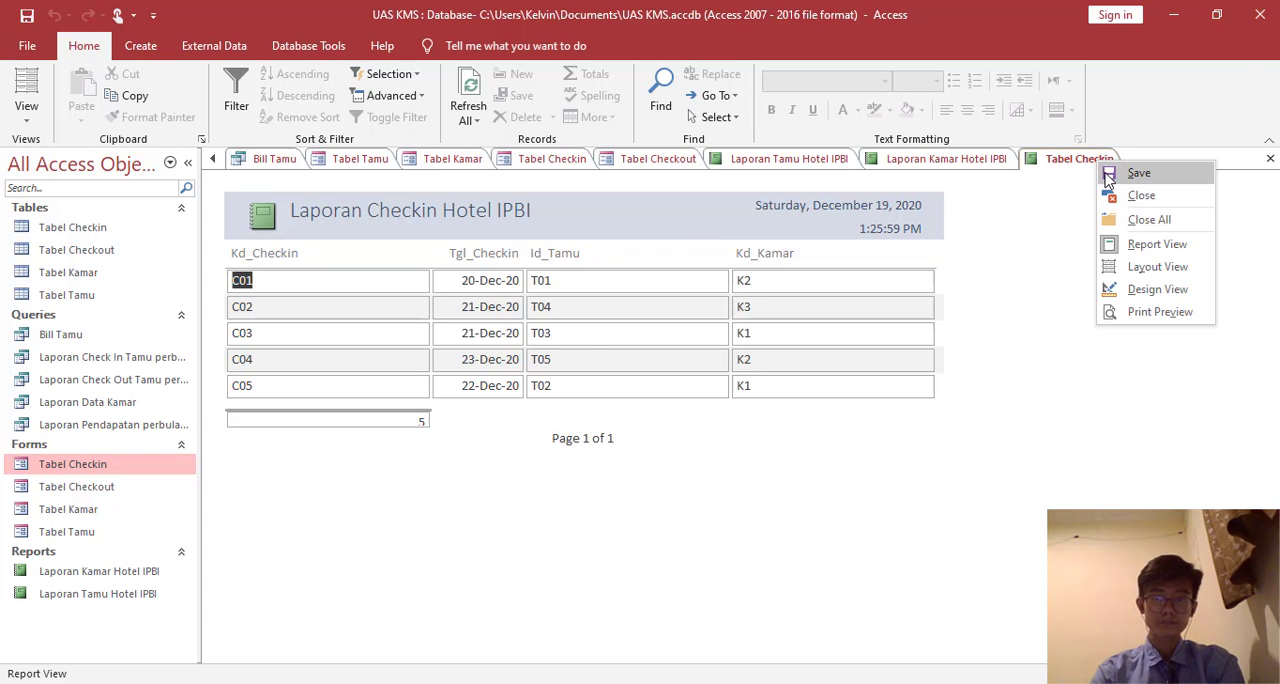
click(1107, 176)
text(Laporan Checkin D)
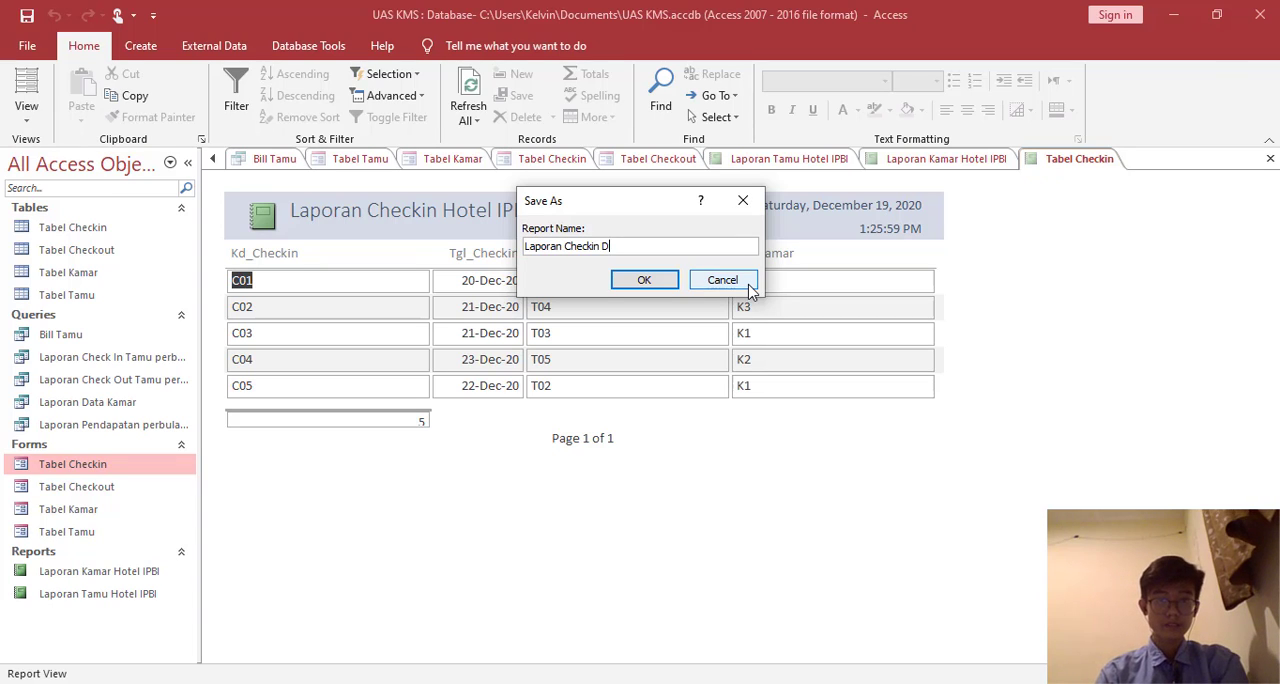
text(esember Hotel IPBI)
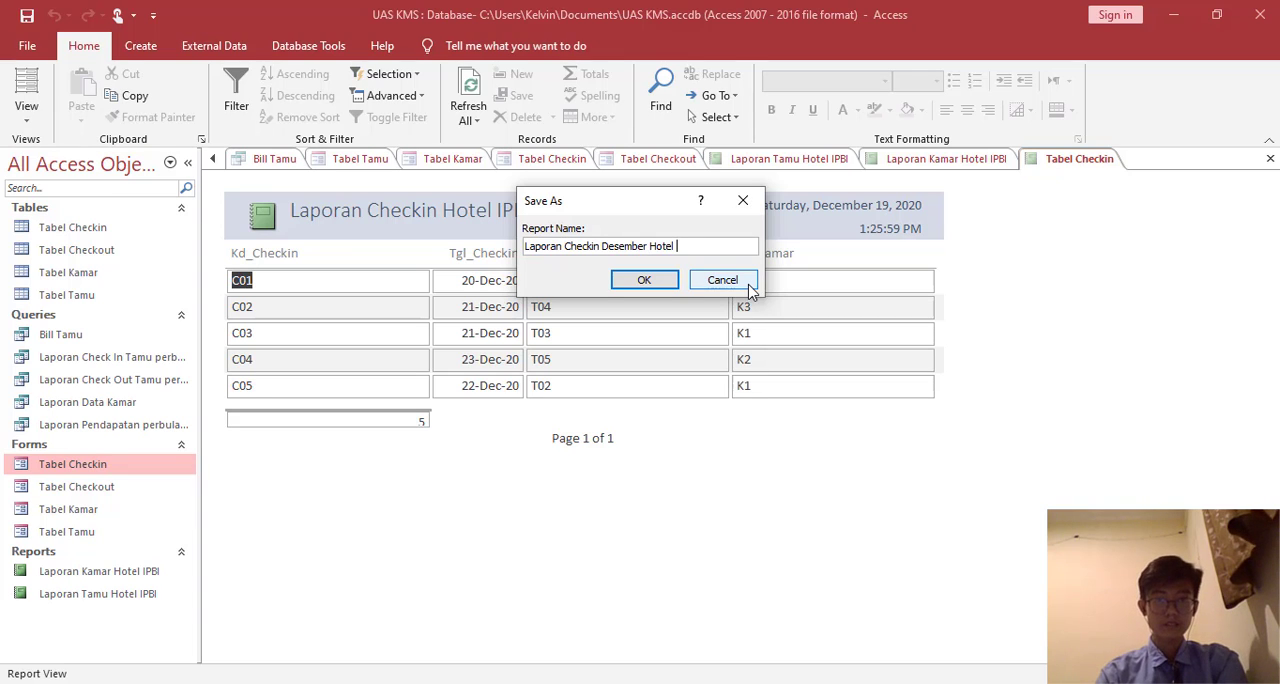
click(644, 281)
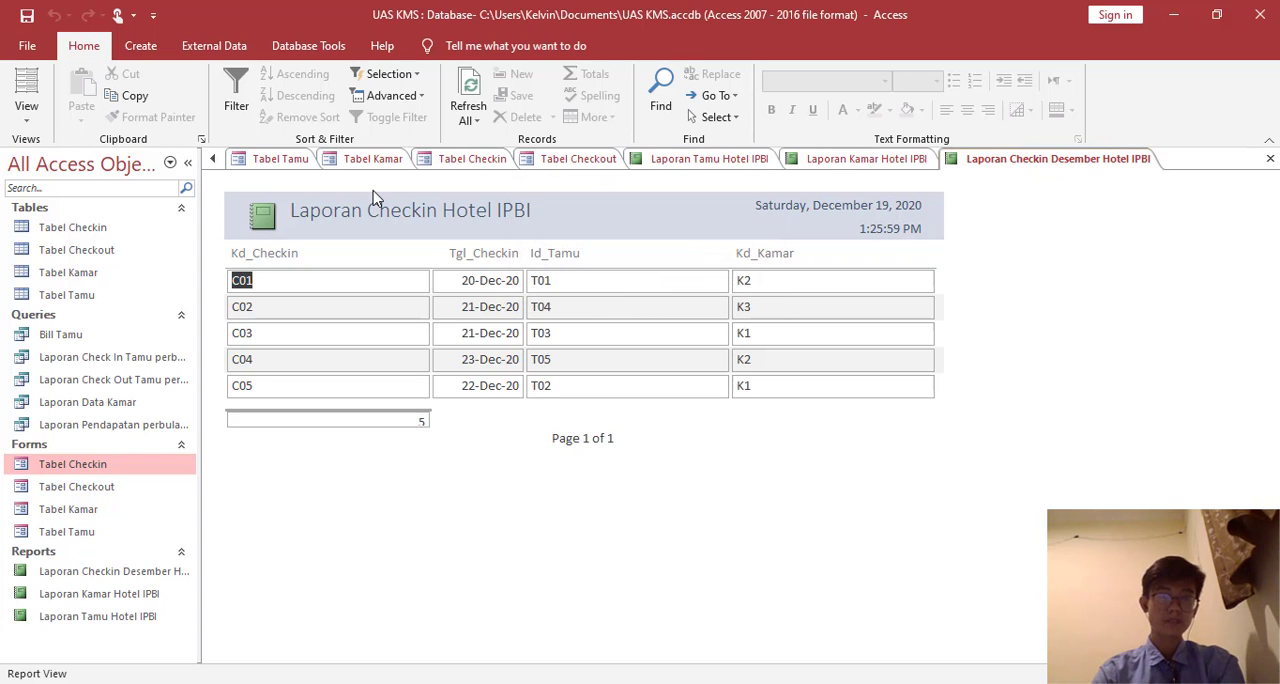
- Open the Tabel Checkout form and create a basic report from its data
double_click(123, 489)
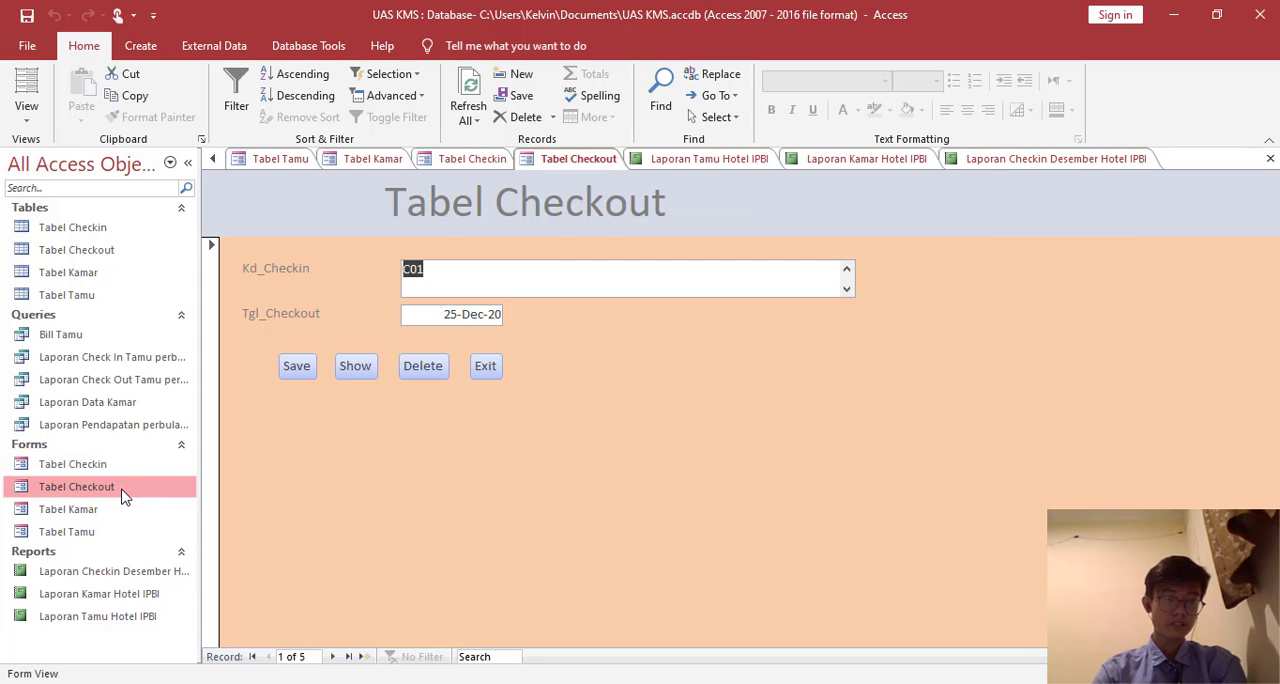
click(140, 46)
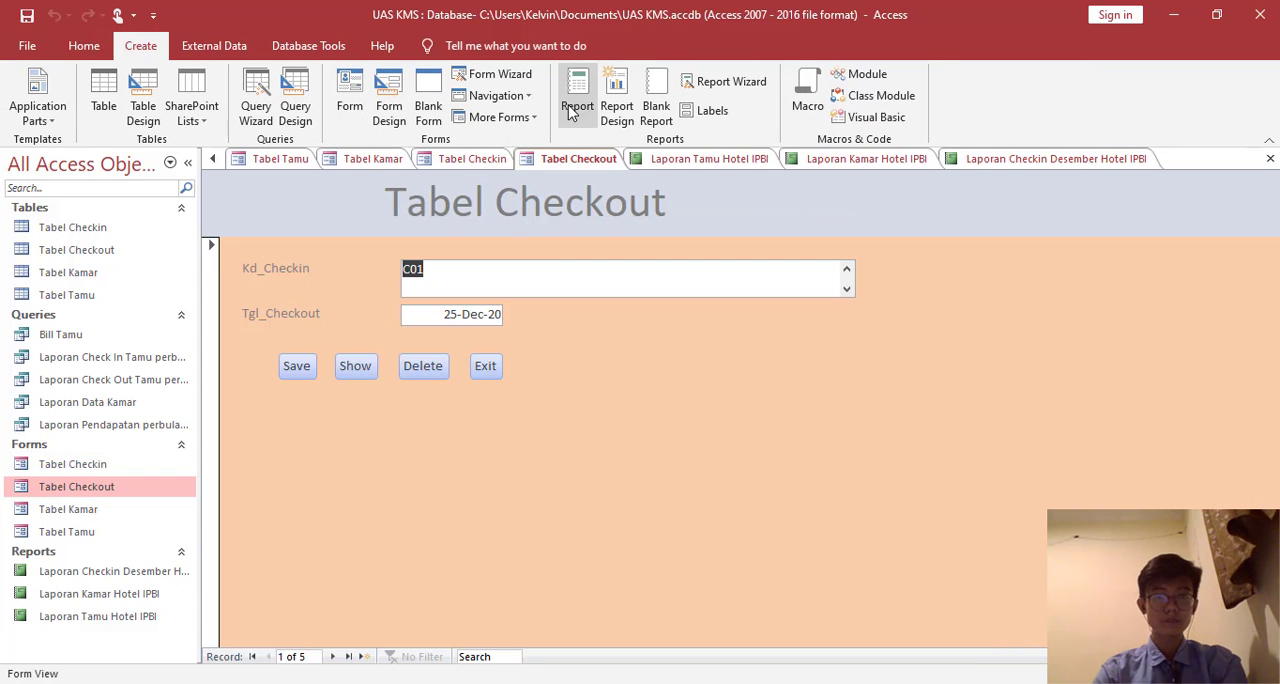
click(577, 105)
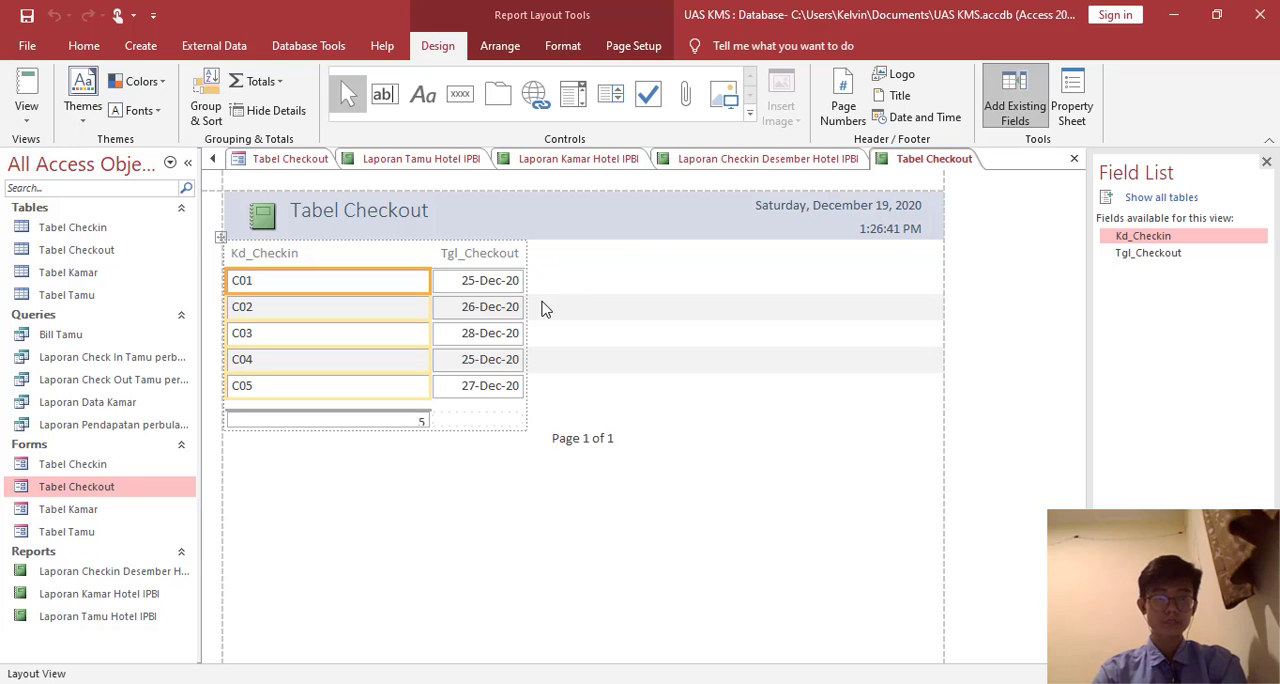
- Change the Tabel Checkout report's header title to "Laporan Checkout Hotel IPBI"
click(420, 210)
double_click(317, 204)
key(BackSpace)
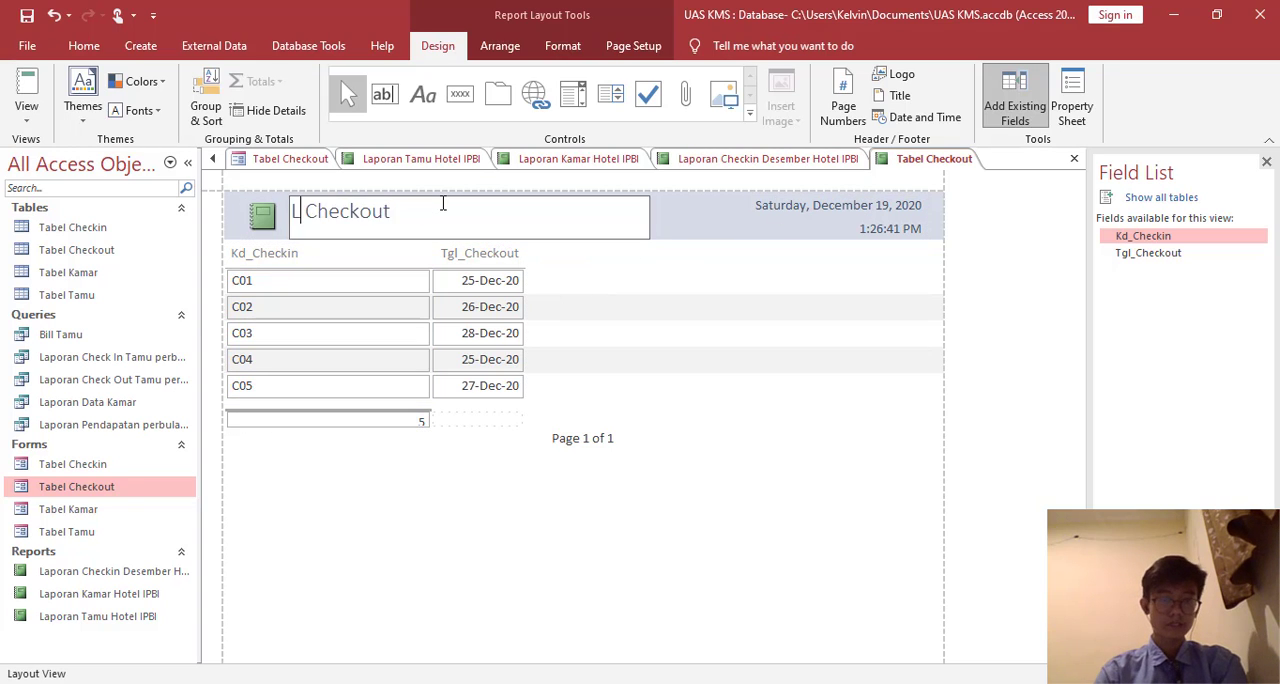
text(Laporan Checkout )
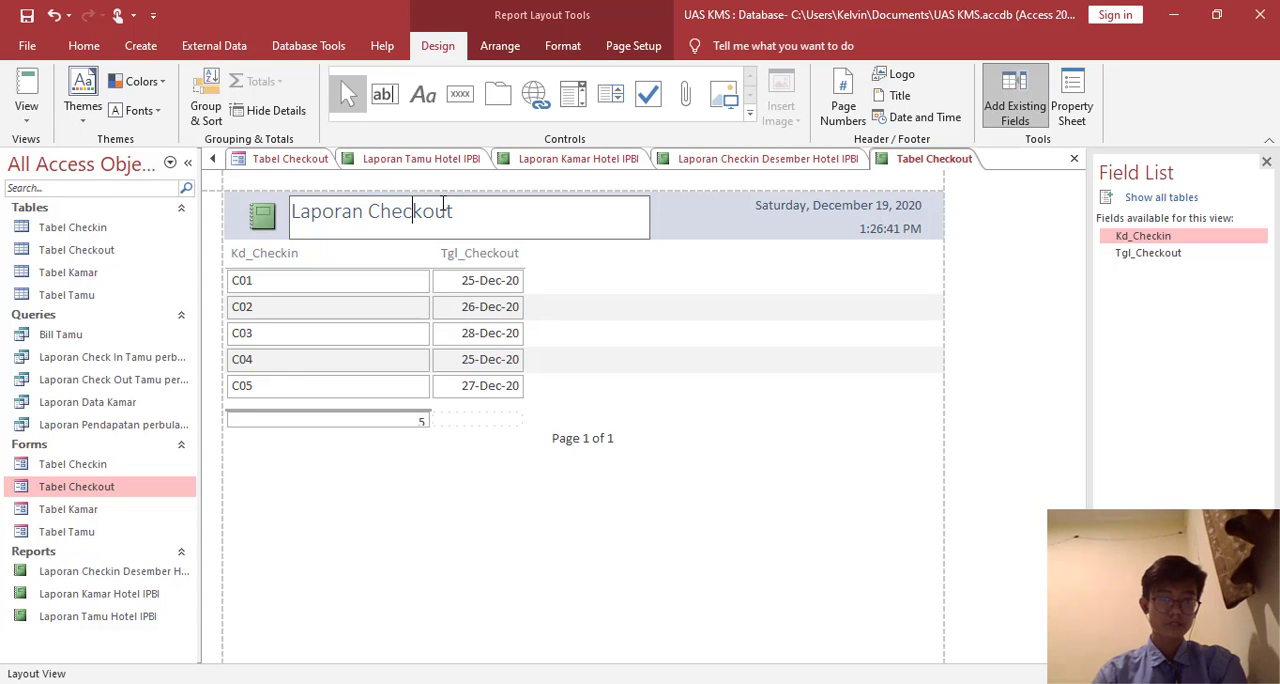
text(Hotel IPBI)
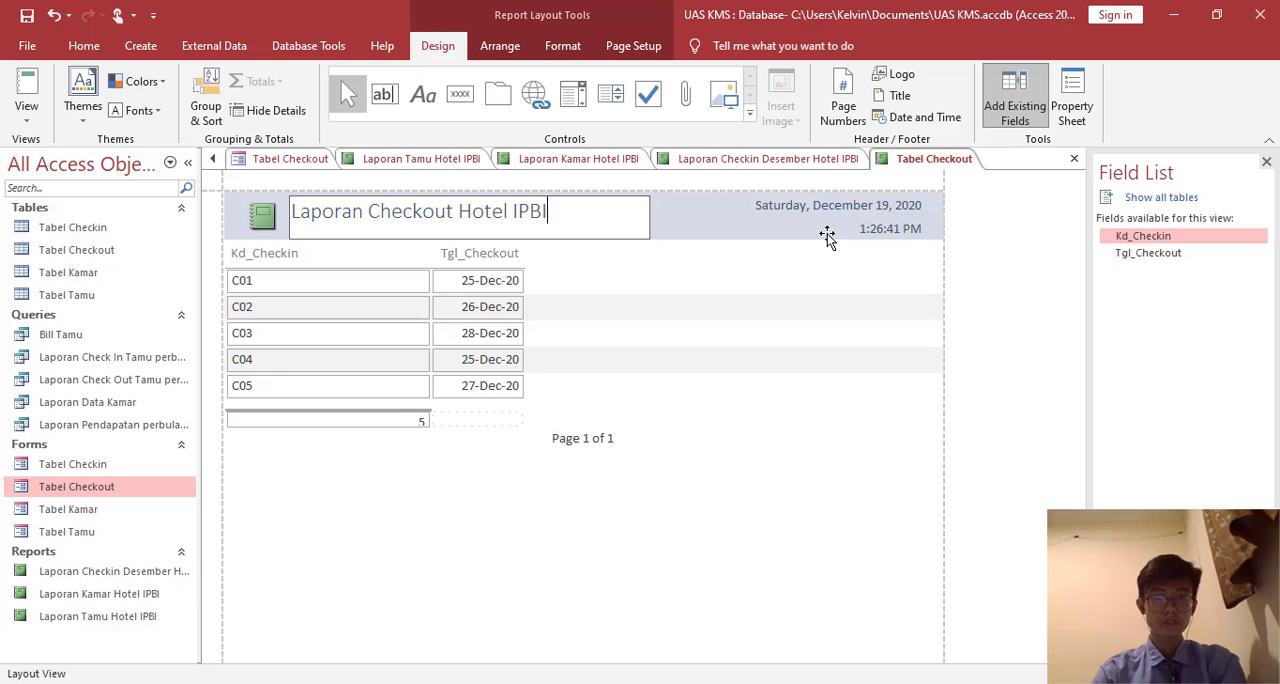
- Display the checkout report in Report View and save it as "Laporan Checkout Desember Hotel IPBI"
click(28, 85)
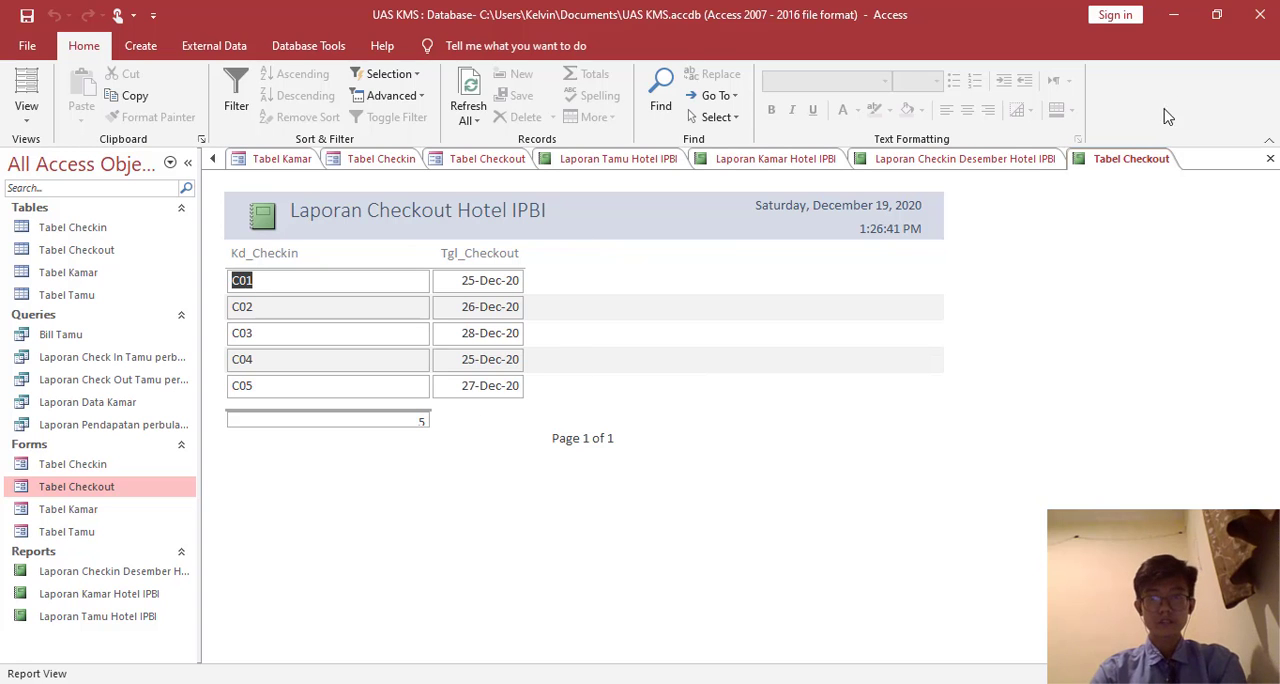
right_click(1141, 166)
click(1153, 180)
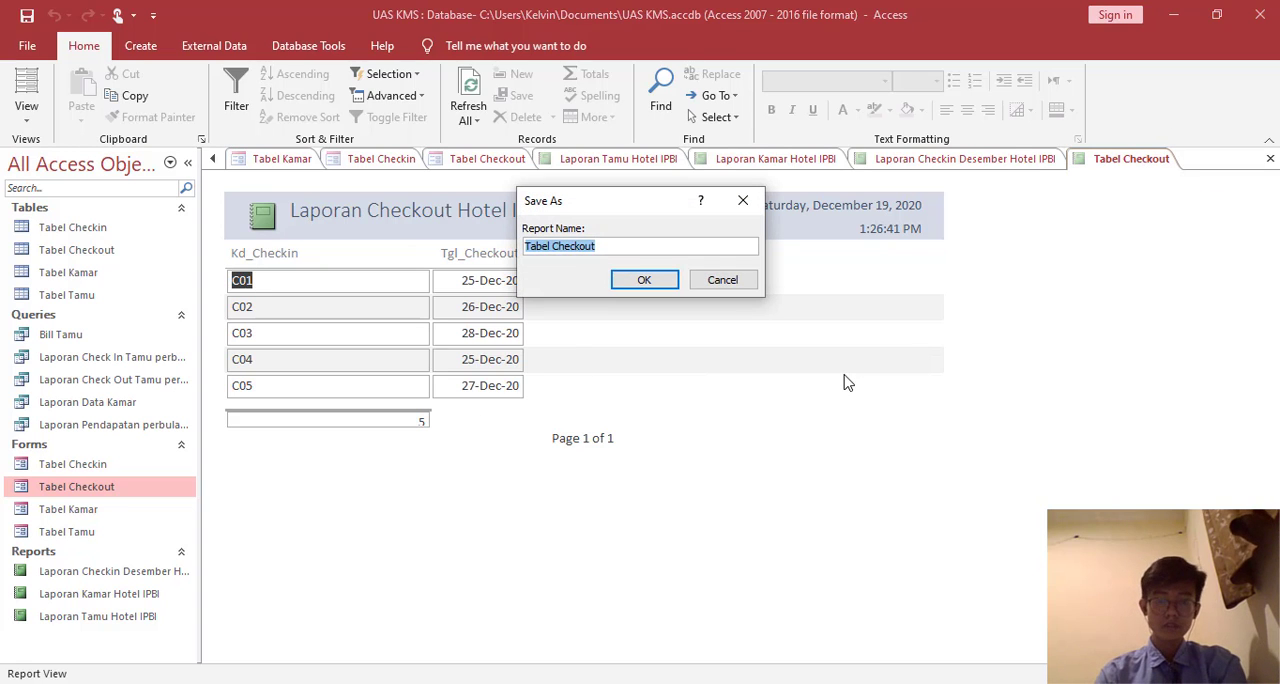
text(Laporan)
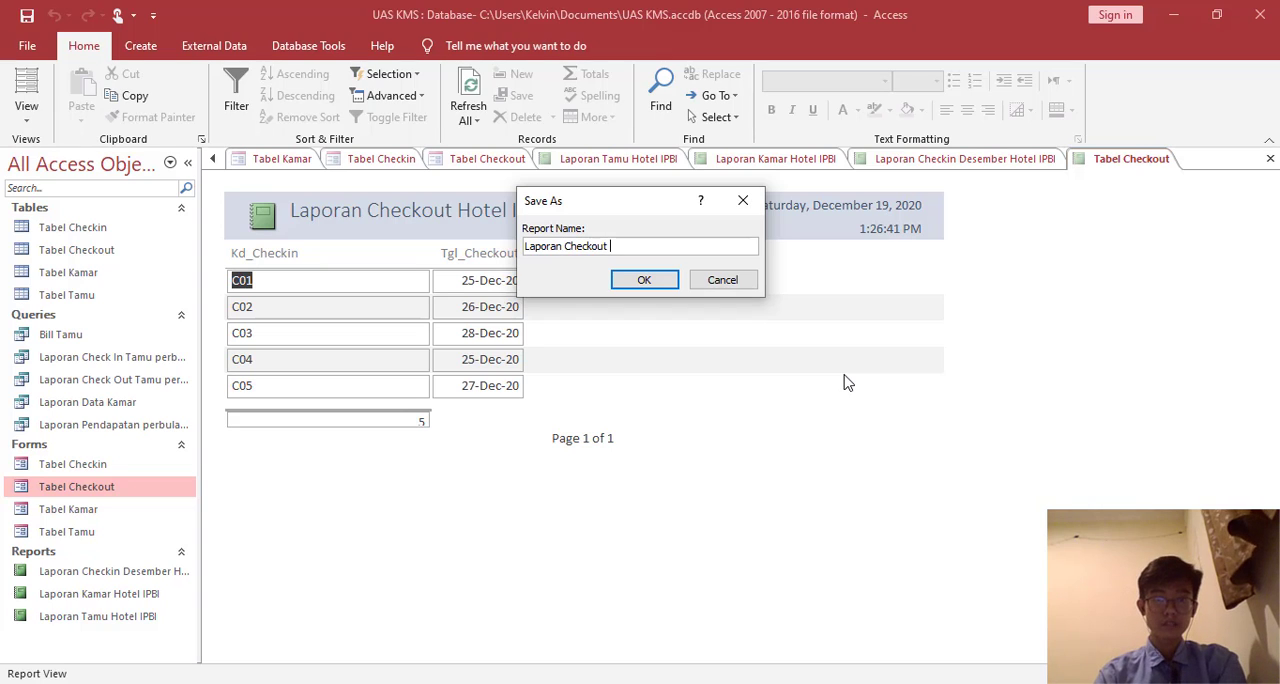
text( Checkout Desember Hot)
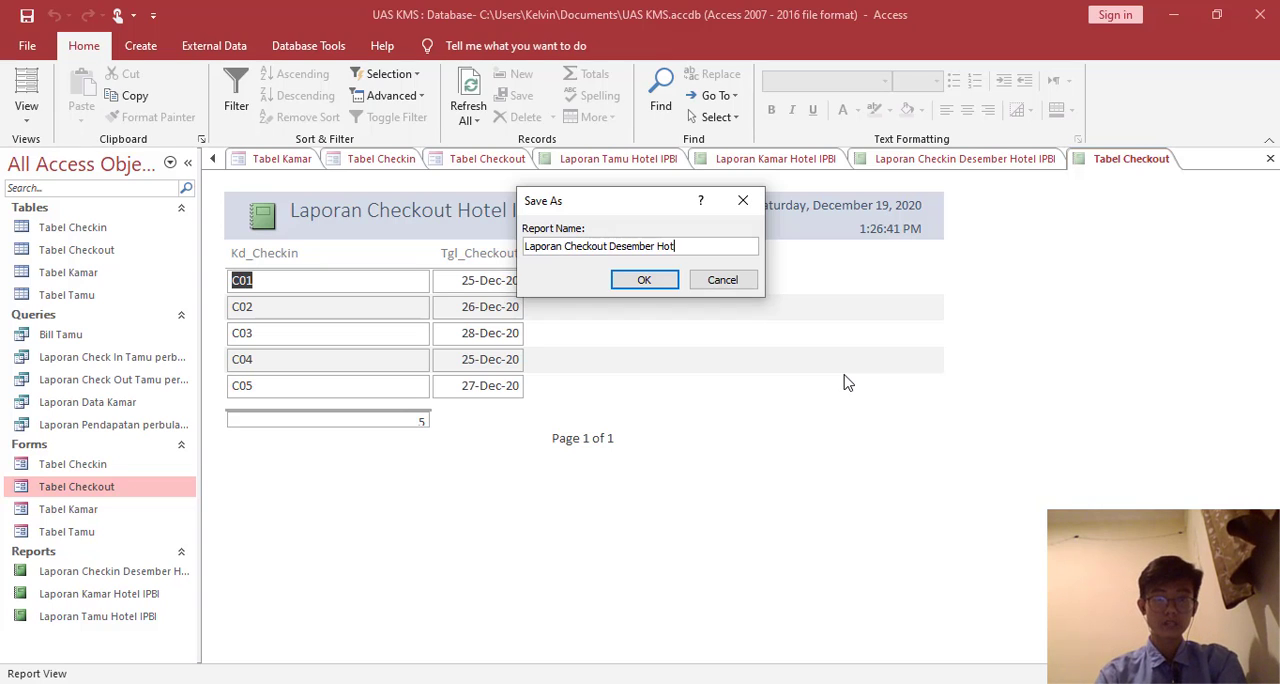
text(el IPBI)
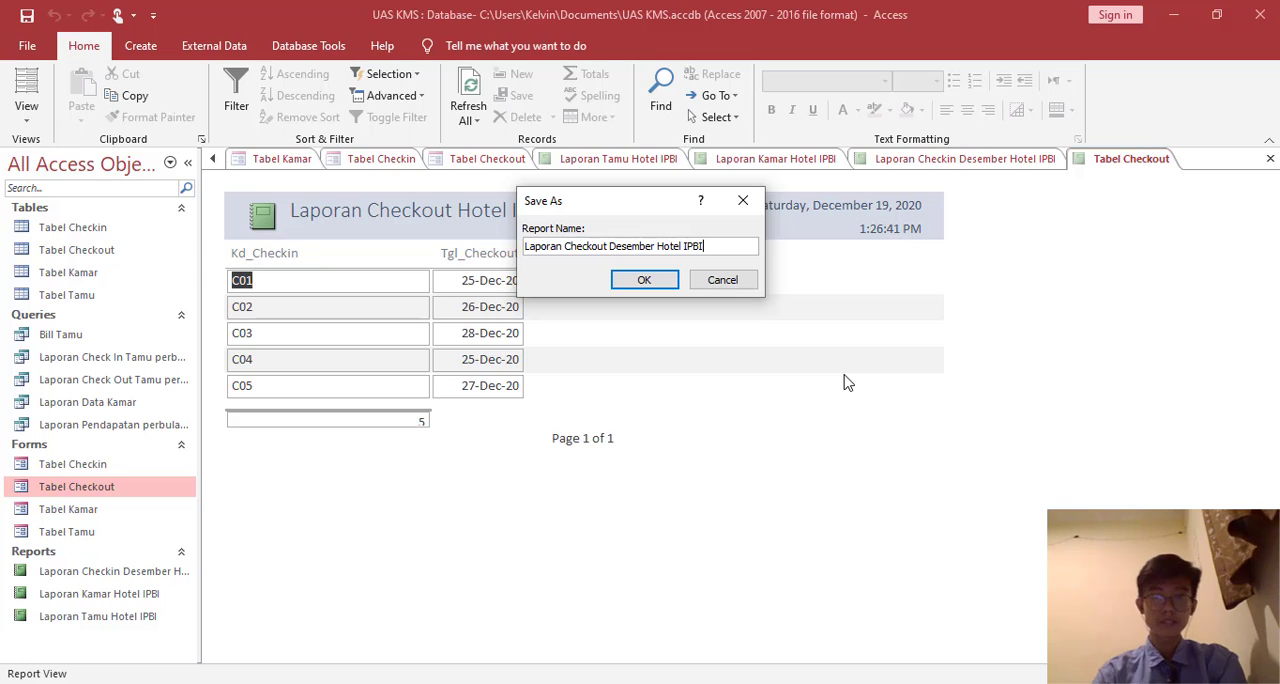
click(622, 283)
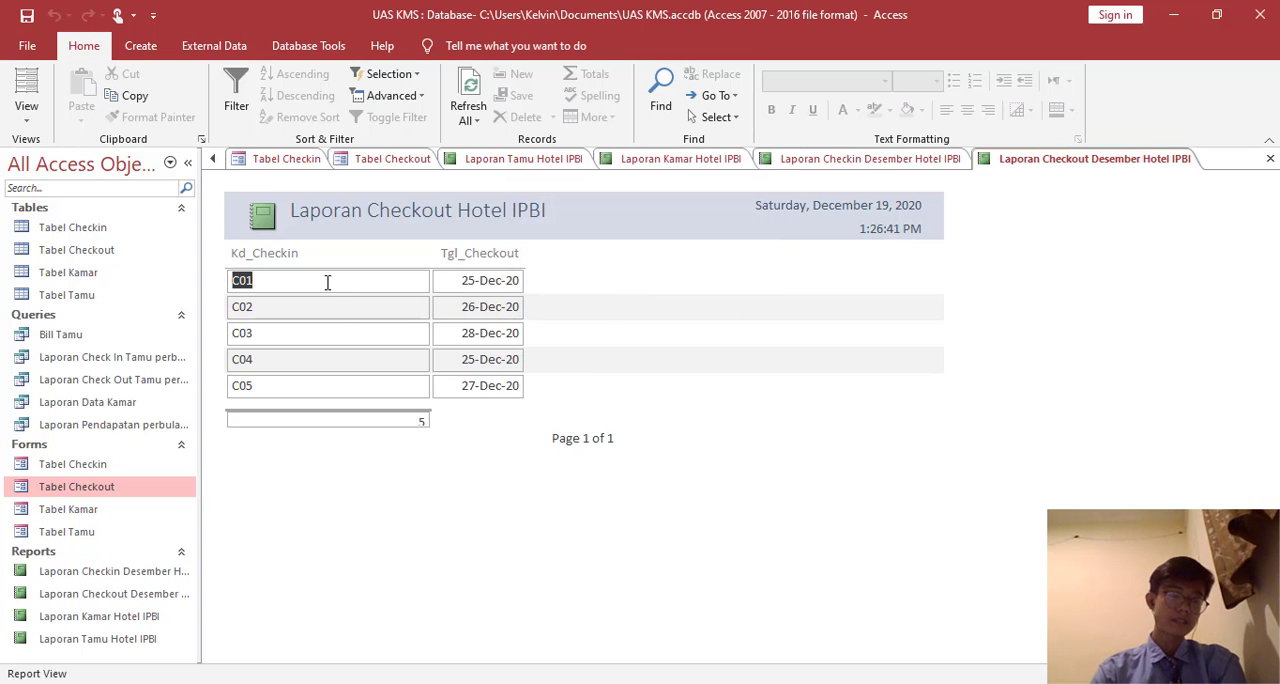